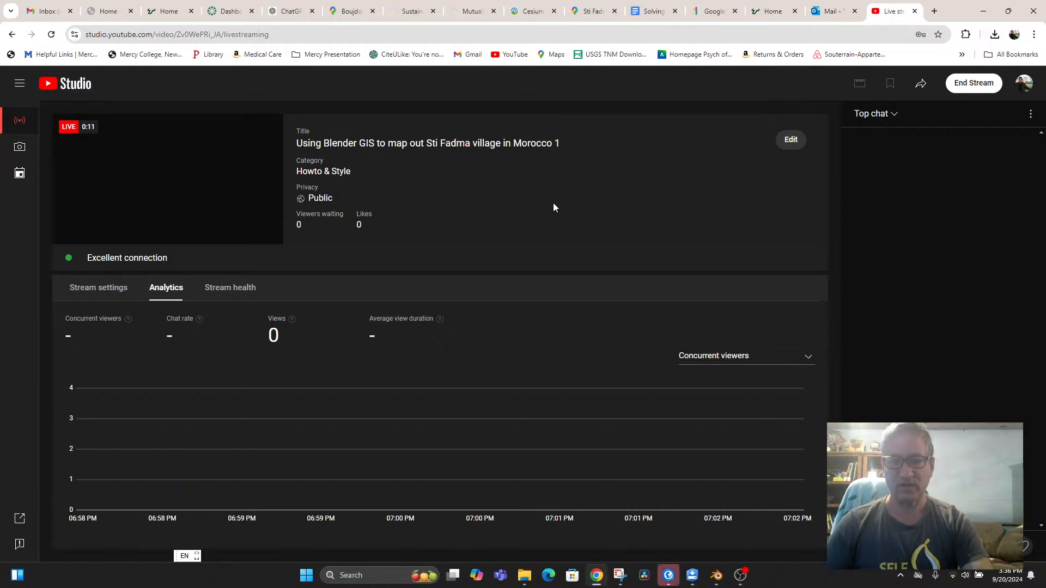
{"action": "left_click", "coordinate": [674, 582]}
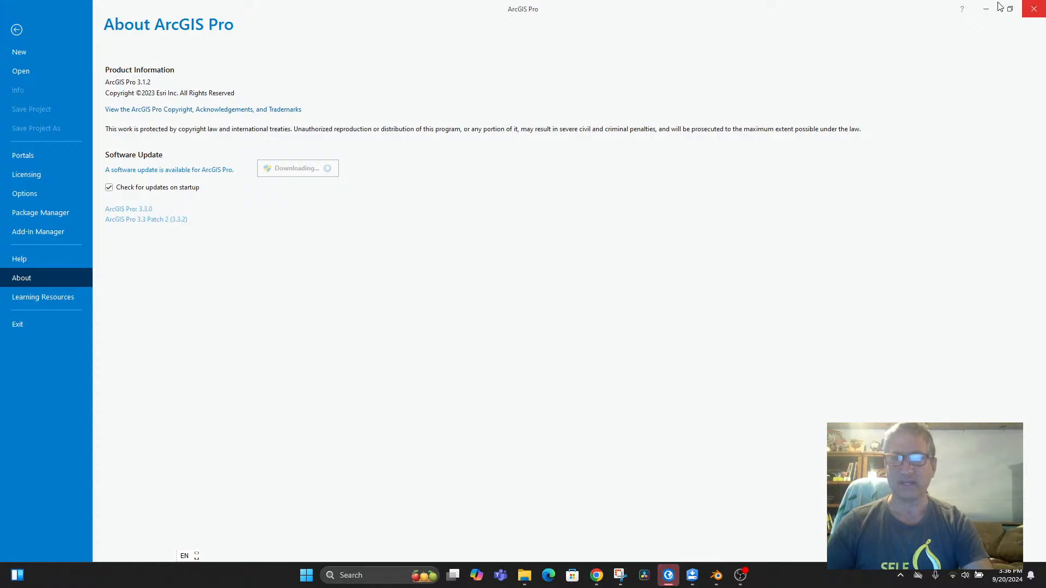
{"action": "left_click", "coordinate": [973, 24]}
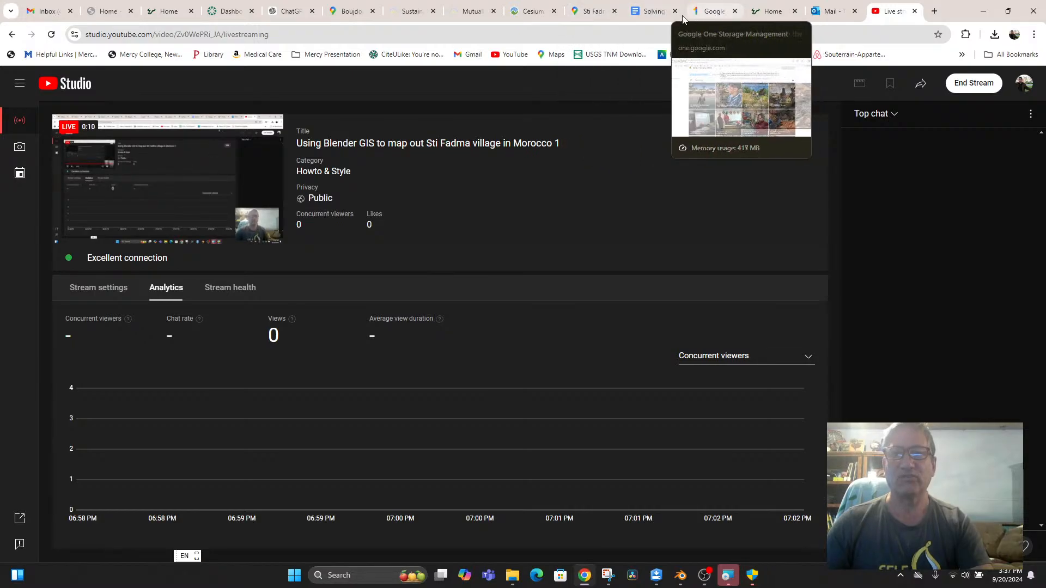
Step: Open the Clean Water page of the High Atlas Foundation website and accept its cookies
{"action": "left_click", "coordinate": [474, 12]}
{"action": "scroll", "coordinate": [446, 298], "scroll_direction": "up", "scroll_amount": 5}
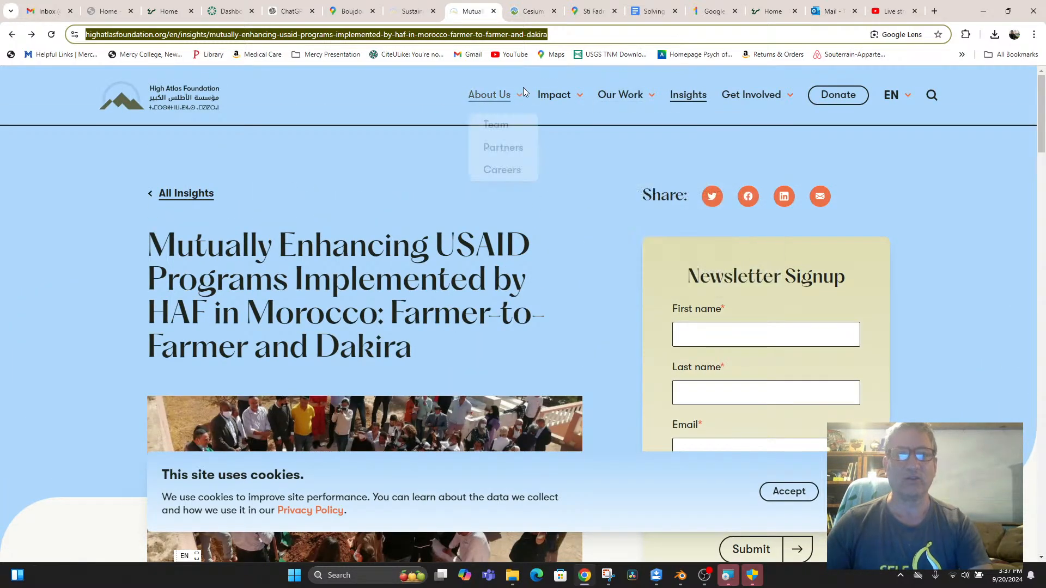
{"action": "mouse_move", "coordinate": [563, 99]}
{"action": "mouse_move", "coordinate": [620, 95]}
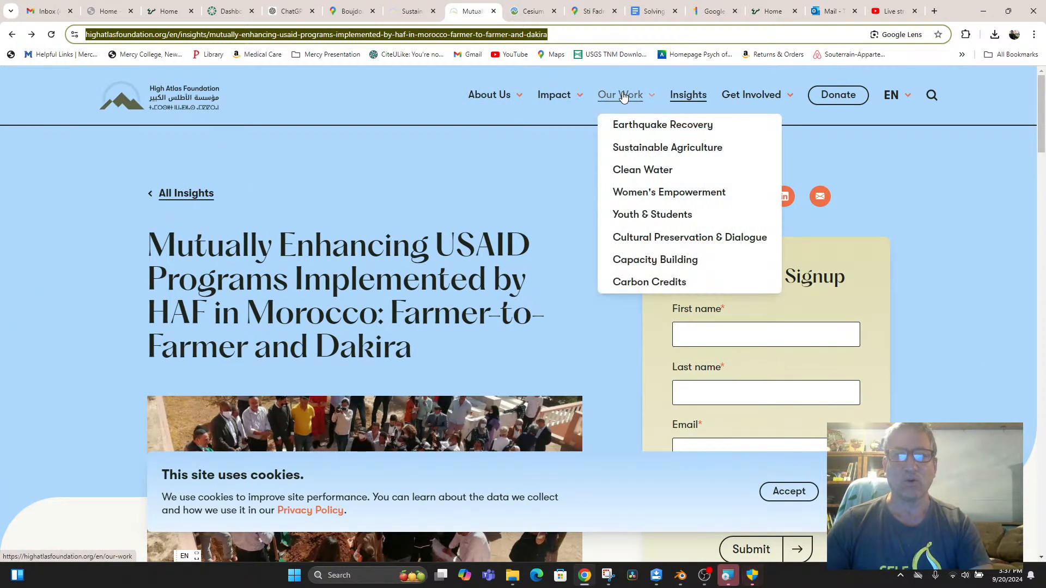
{"action": "left_click", "coordinate": [643, 170]}
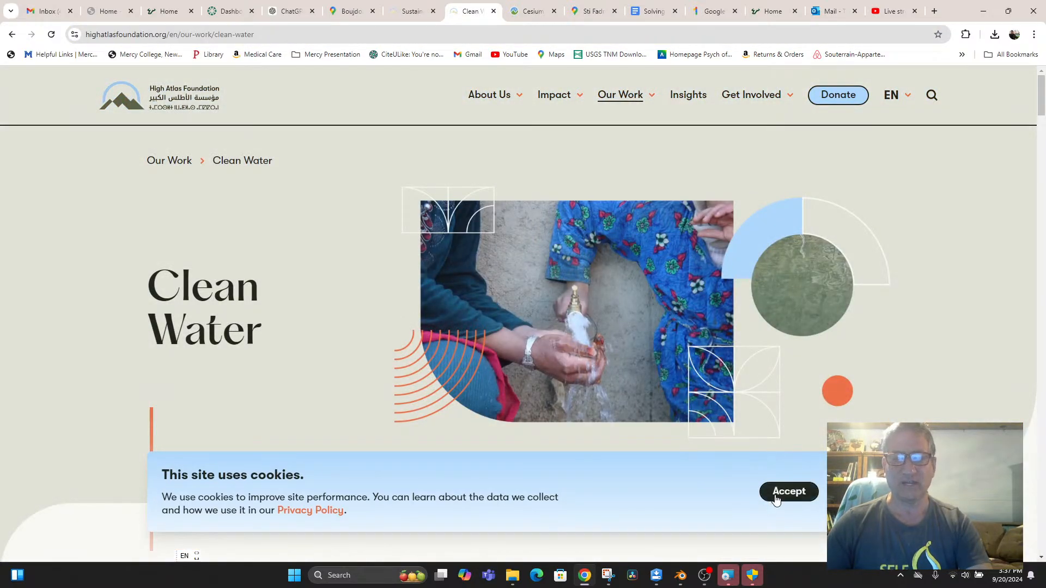
{"action": "left_click", "coordinate": [775, 496]}
Step: Find the success stories on the Clean Water page and open "Water for Timchi Village"
{"action": "scroll", "coordinate": [647, 327], "scroll_direction": "down", "scroll_amount": 15}
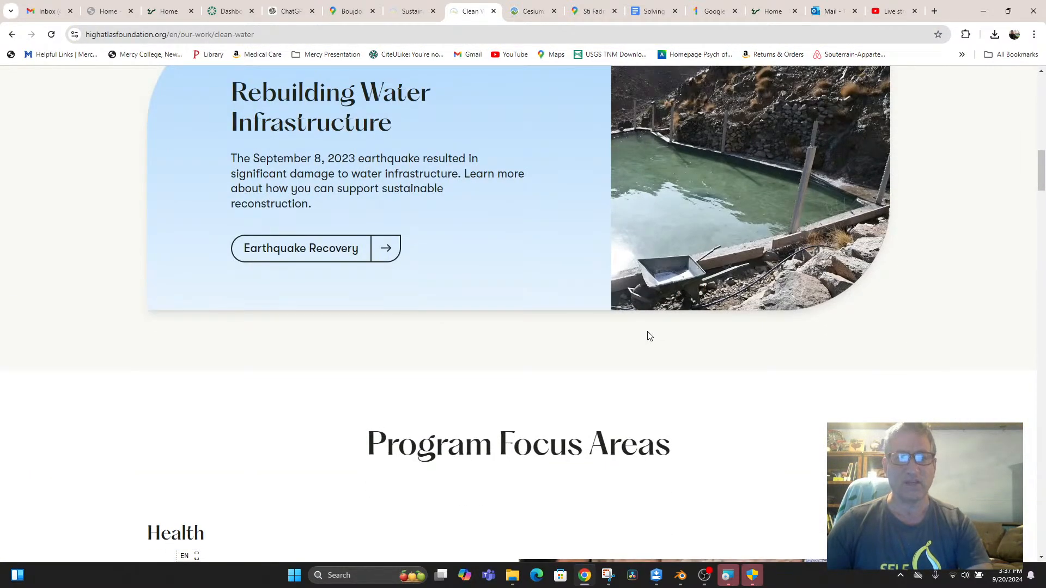
{"action": "scroll", "coordinate": [647, 331], "scroll_direction": "down", "scroll_amount": 5}
{"action": "scroll", "coordinate": [647, 331], "scroll_direction": "down", "scroll_amount": 20}
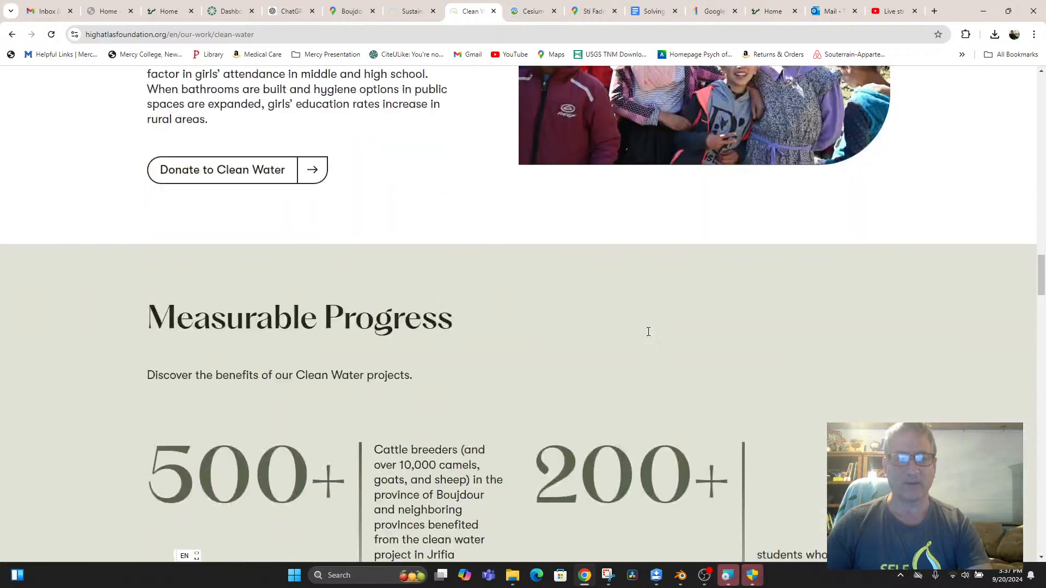
{"action": "scroll", "coordinate": [648, 332], "scroll_direction": "up", "scroll_amount": 4}
{"action": "scroll", "coordinate": [648, 332], "scroll_direction": "down", "scroll_amount": 19}
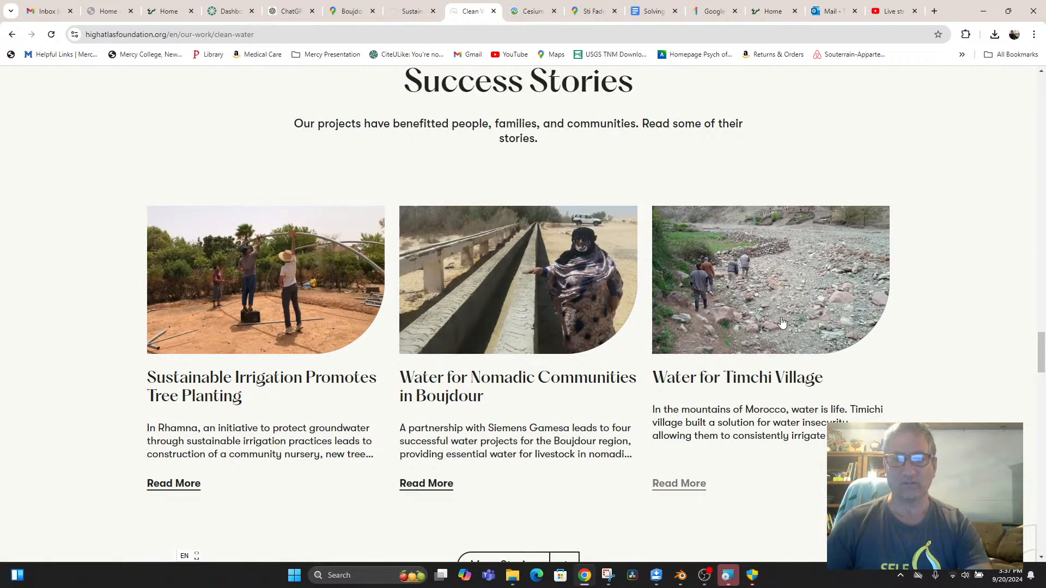
{"action": "left_click", "coordinate": [774, 323]}
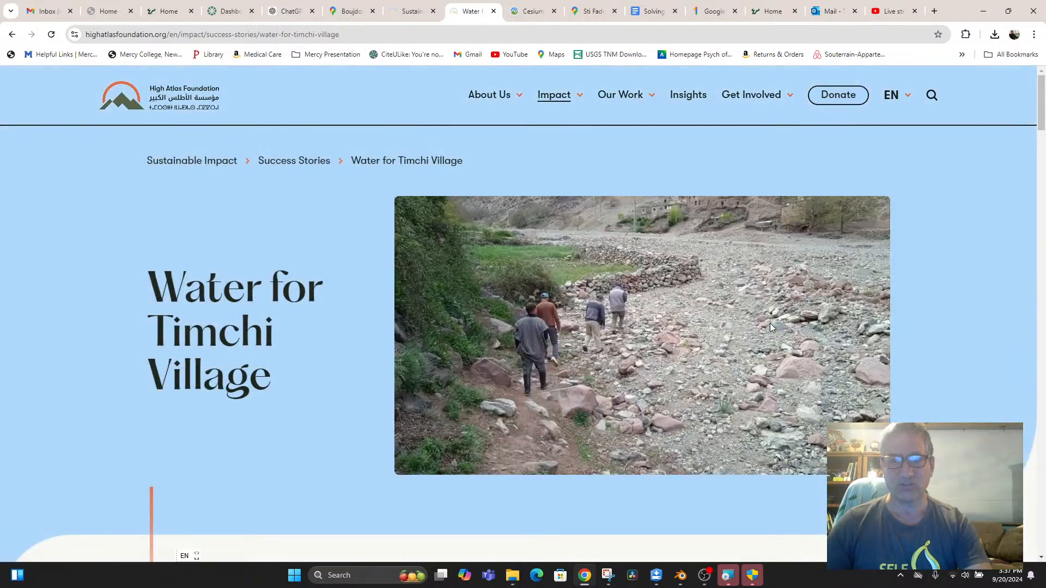
Step: Examine the Water for Timchi Village story for the village's location and its irrigation project
{"action": "scroll", "coordinate": [606, 326], "scroll_direction": "down", "scroll_amount": 6}
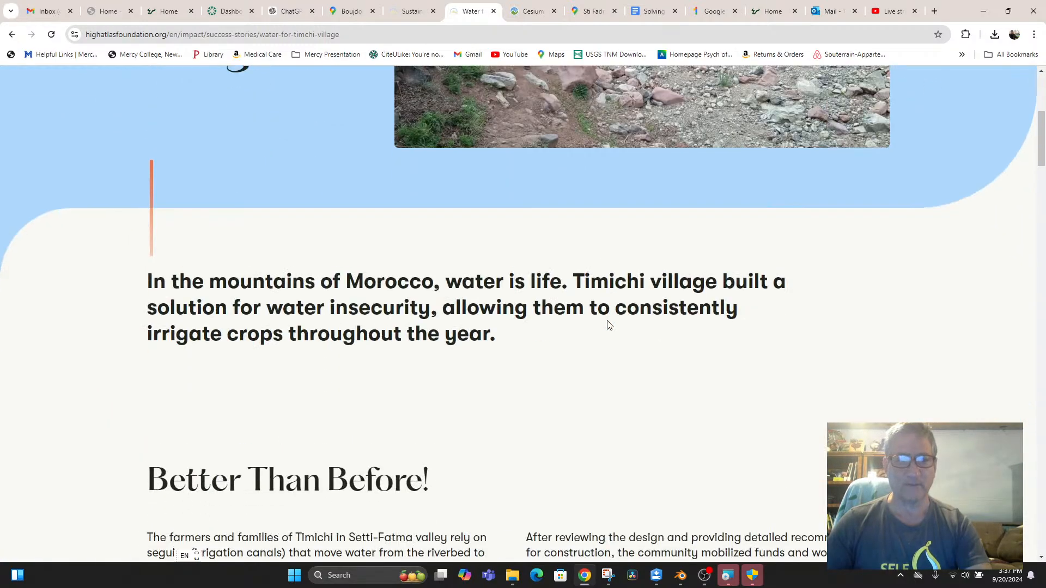
{"action": "scroll", "coordinate": [567, 315], "scroll_direction": "down", "scroll_amount": 4}
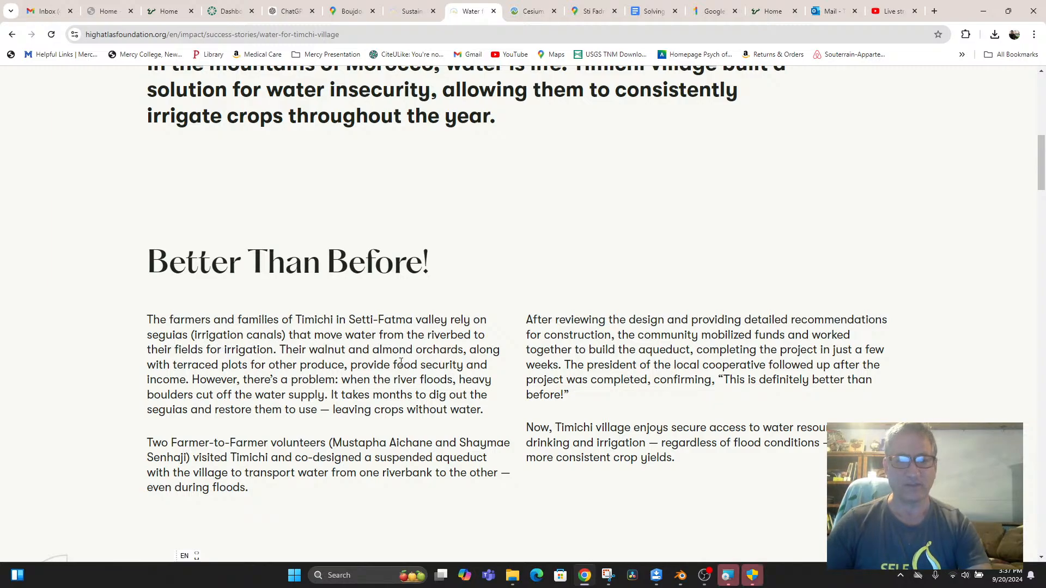
{"action": "scroll", "coordinate": [429, 360], "scroll_direction": "down", "scroll_amount": 15}
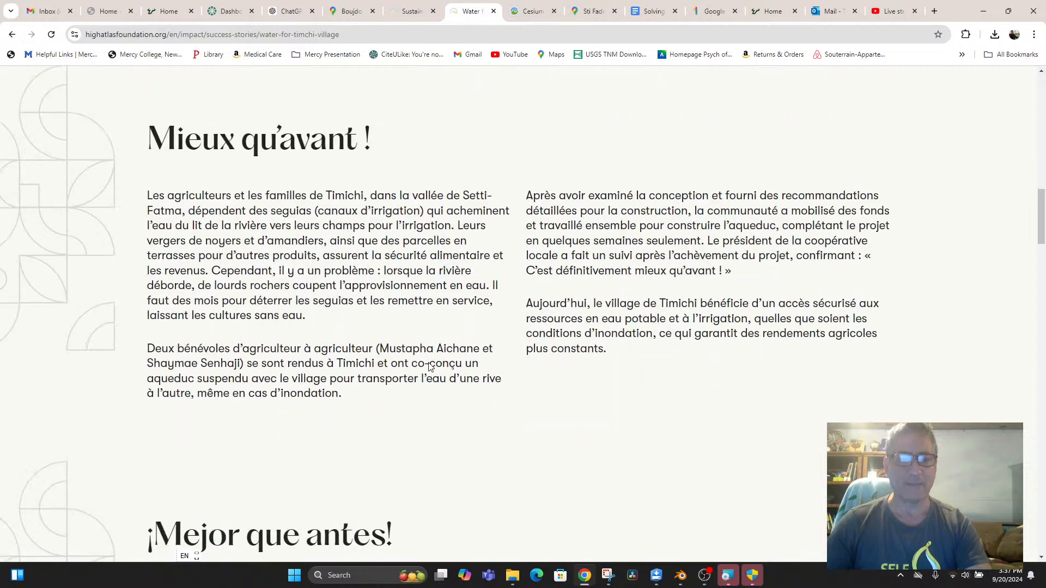
{"action": "scroll", "coordinate": [429, 368], "scroll_direction": "down", "scroll_amount": 5}
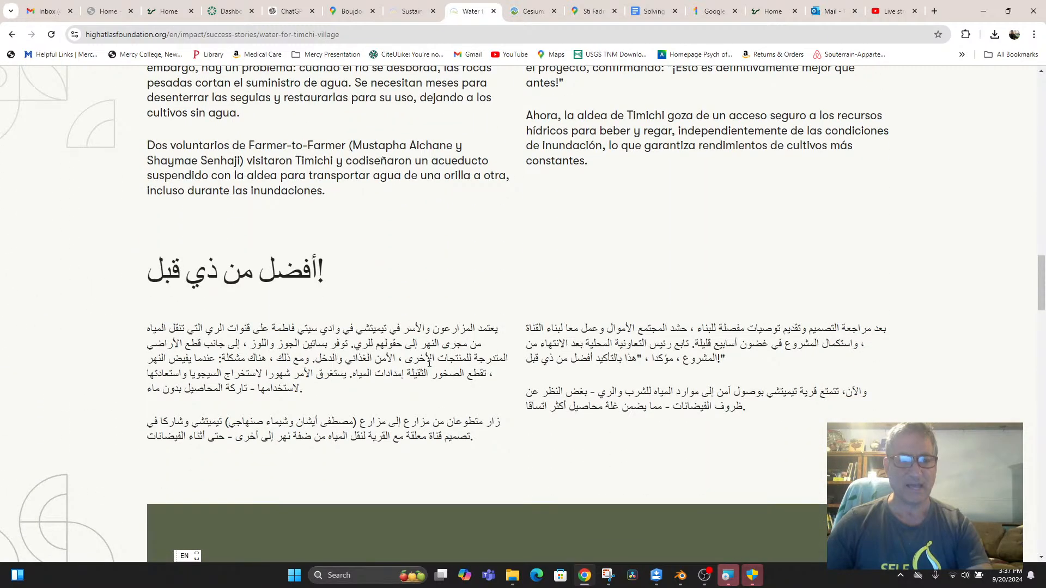
{"action": "scroll", "coordinate": [429, 364], "scroll_direction": "down", "scroll_amount": 10}
{"action": "scroll", "coordinate": [429, 364], "scroll_direction": "down", "scroll_amount": 5}
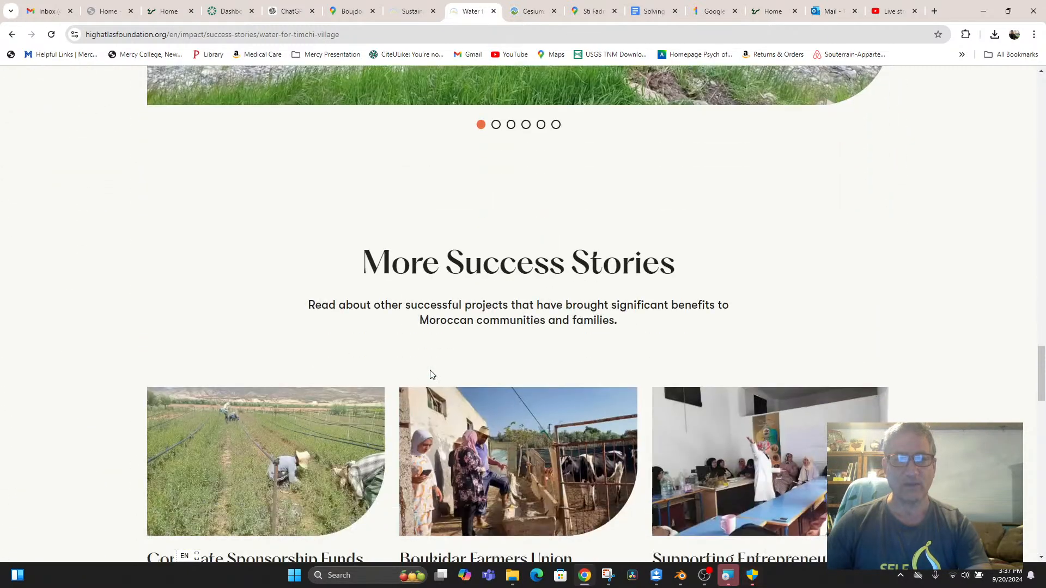
{"action": "scroll", "coordinate": [429, 374], "scroll_direction": "down", "scroll_amount": 5}
{"action": "scroll", "coordinate": [430, 375], "scroll_direction": "up", "scroll_amount": 17}
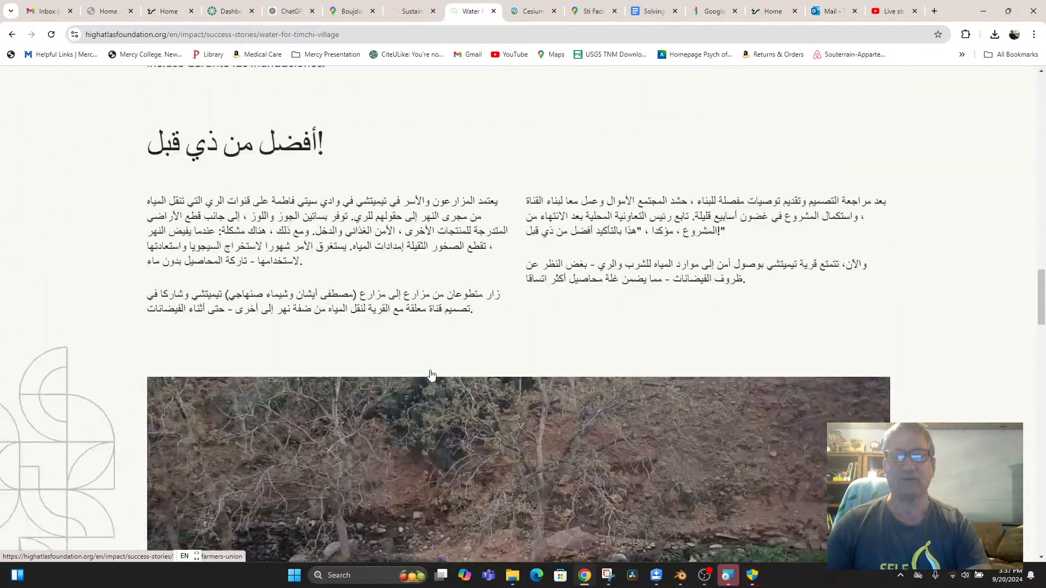
{"action": "scroll", "coordinate": [430, 374], "scroll_direction": "up", "scroll_amount": 20}
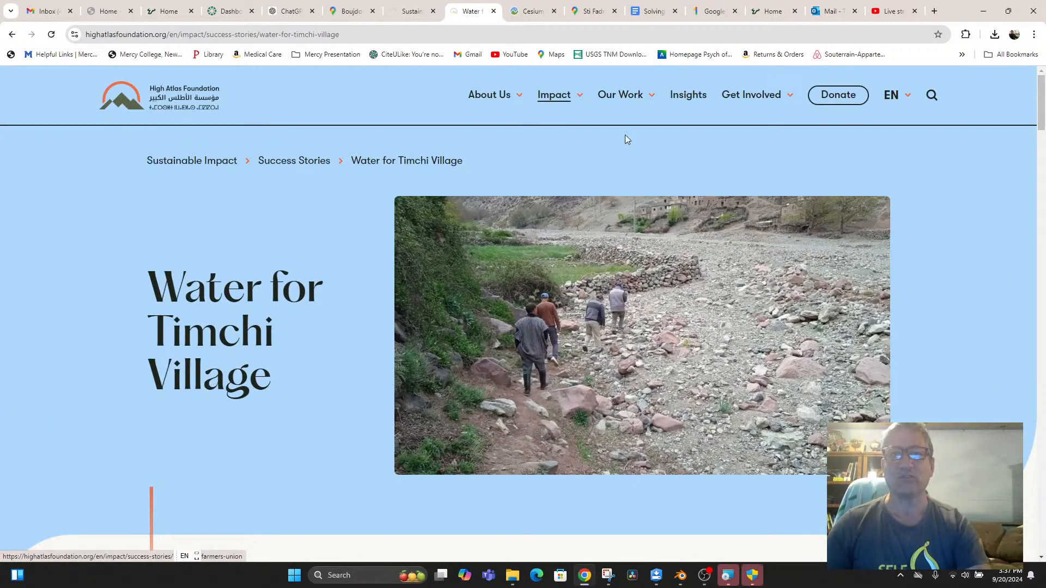
Step: Switch to Google Maps and search for "setti fatma", choosing the Setti-Fatma, Morocco suggestion
{"action": "left_click", "coordinate": [585, 16]}
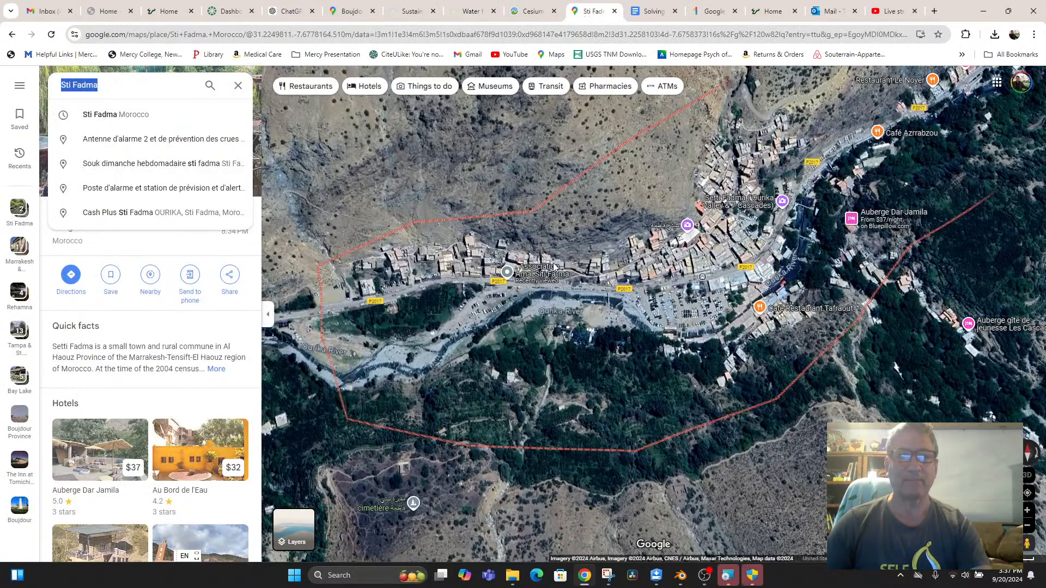
{"action": "type", "text": "setti fat"}
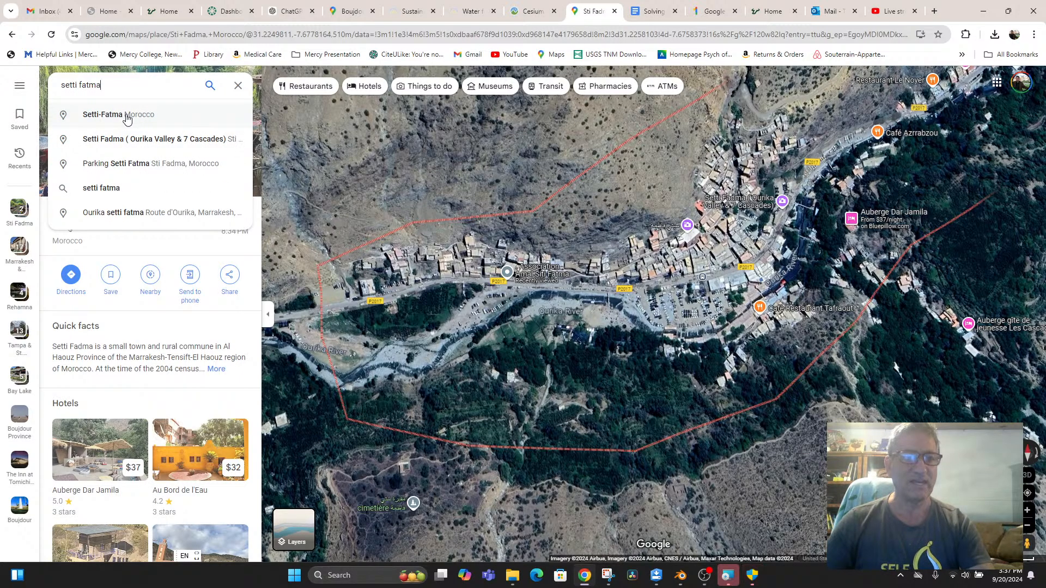
{"action": "left_click", "coordinate": [127, 117]}
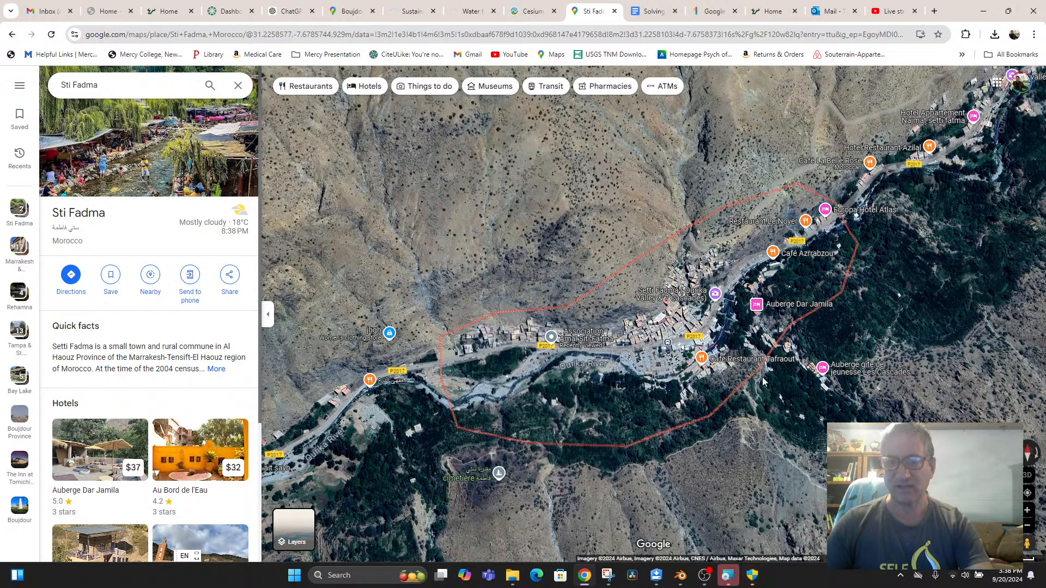
Step: Open the Setti Fadma (Ourika Valley & 7 Cascades) attraction on the map and copy the coordinates at its marker
{"action": "scroll", "coordinate": [734, 376], "scroll_direction": "up", "scroll_amount": 3}
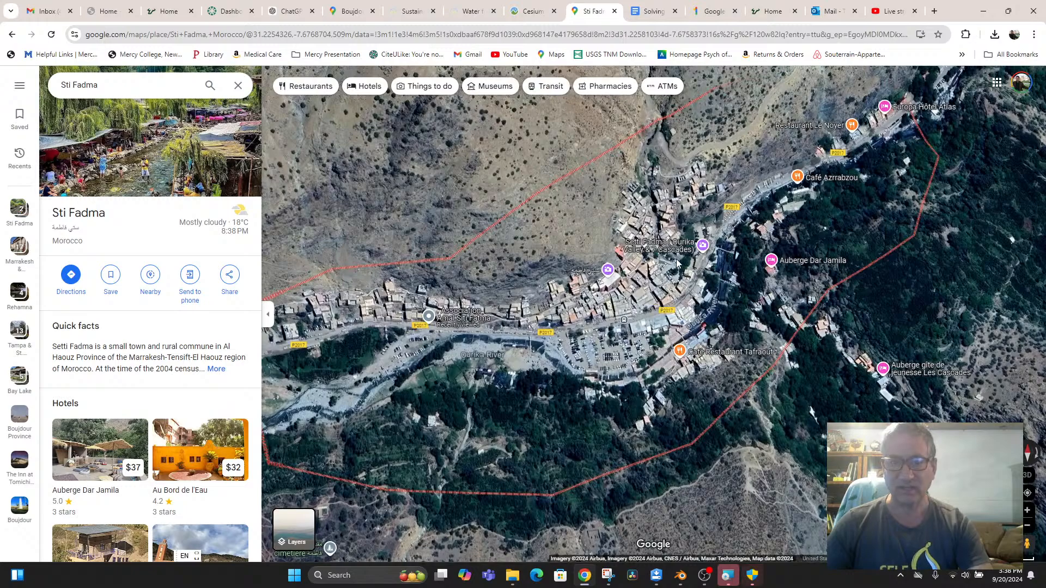
{"action": "left_click", "coordinate": [702, 249]}
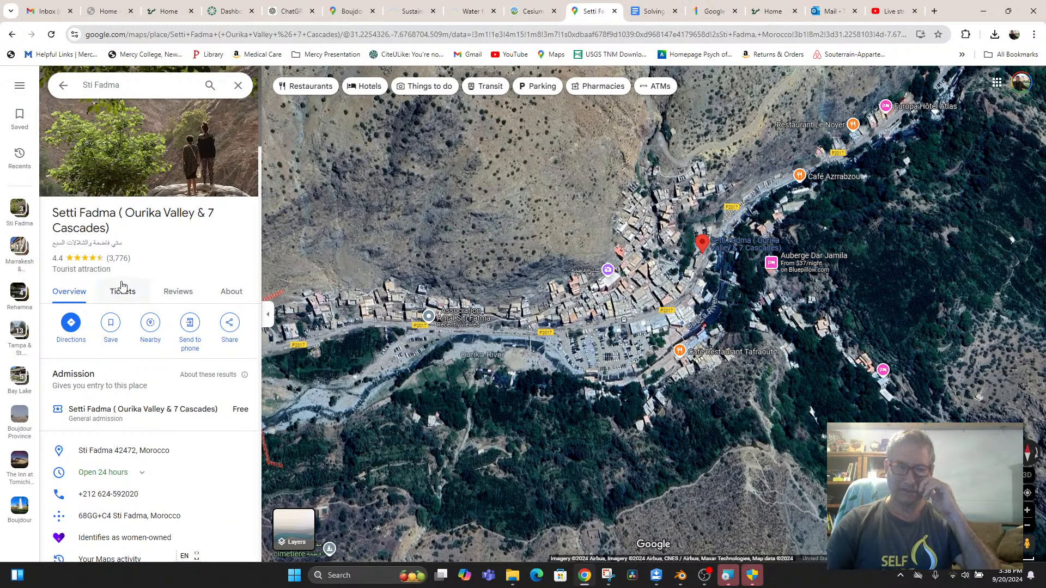
{"action": "scroll", "coordinate": [122, 286], "scroll_direction": "down", "scroll_amount": 15}
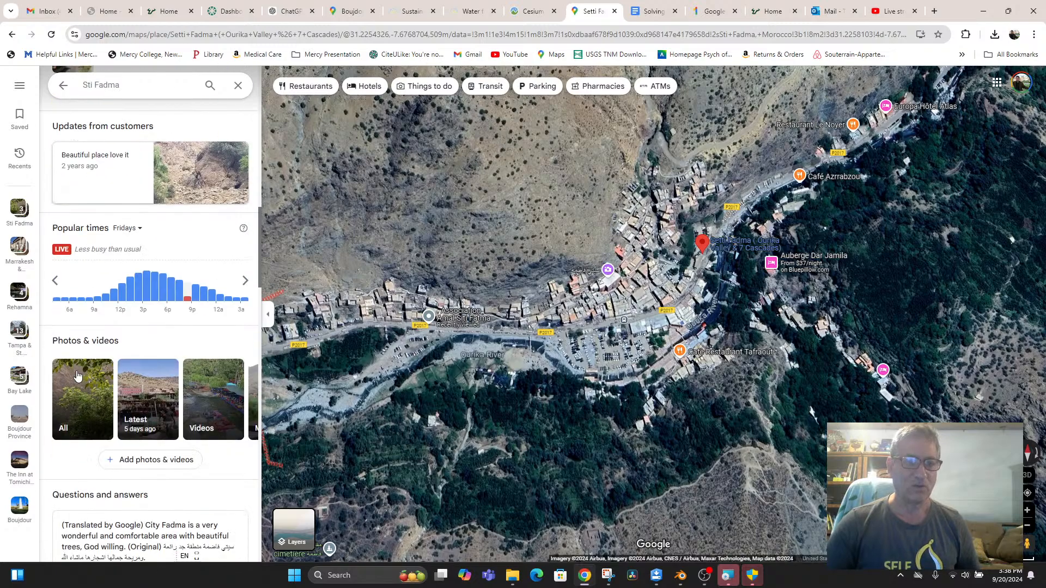
{"action": "scroll", "coordinate": [76, 375], "scroll_direction": "down", "scroll_amount": 4}
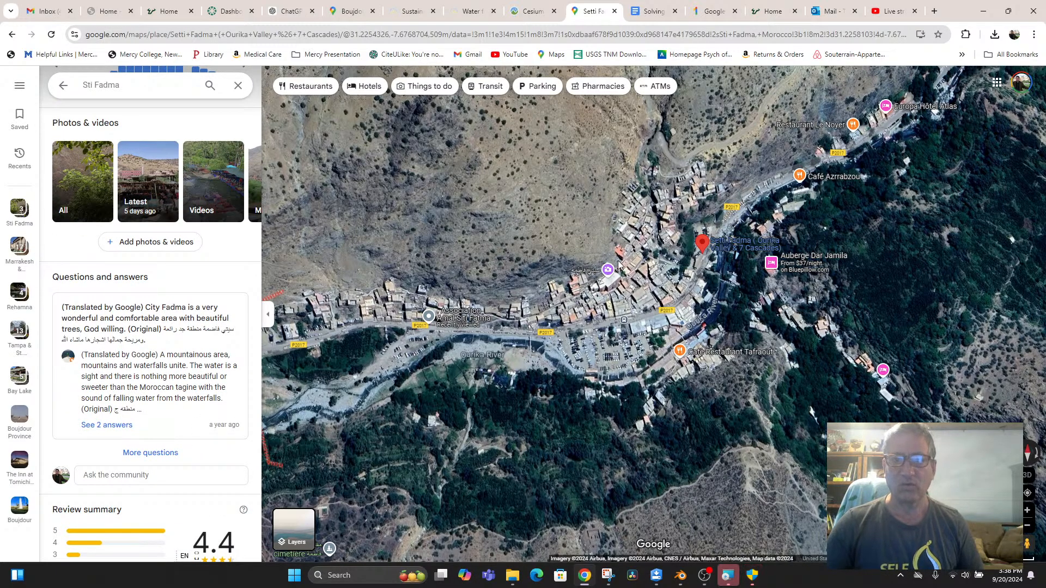
{"action": "right_click", "coordinate": [705, 250]}
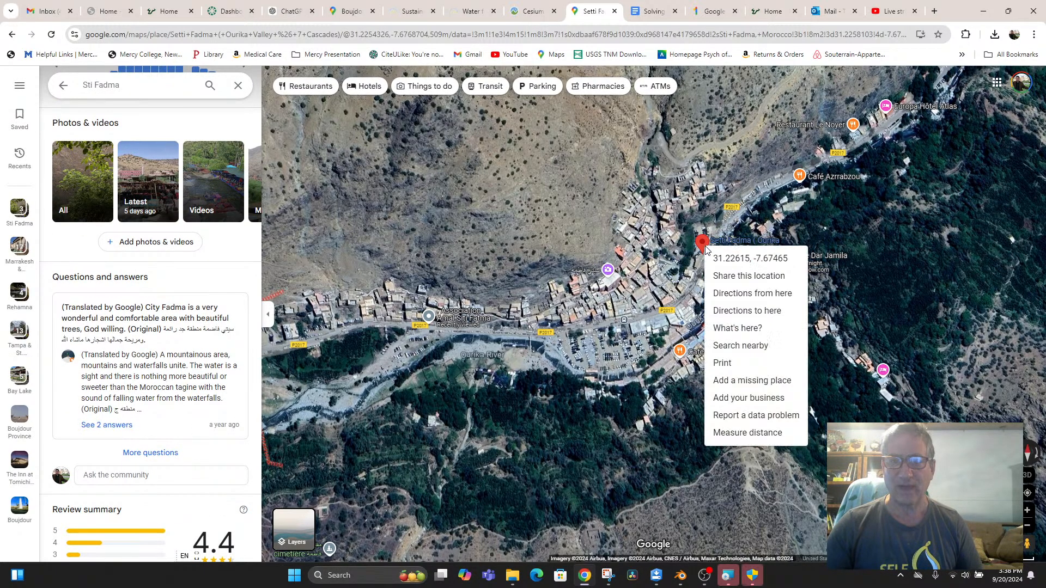
{"action": "left_click", "coordinate": [751, 259]}
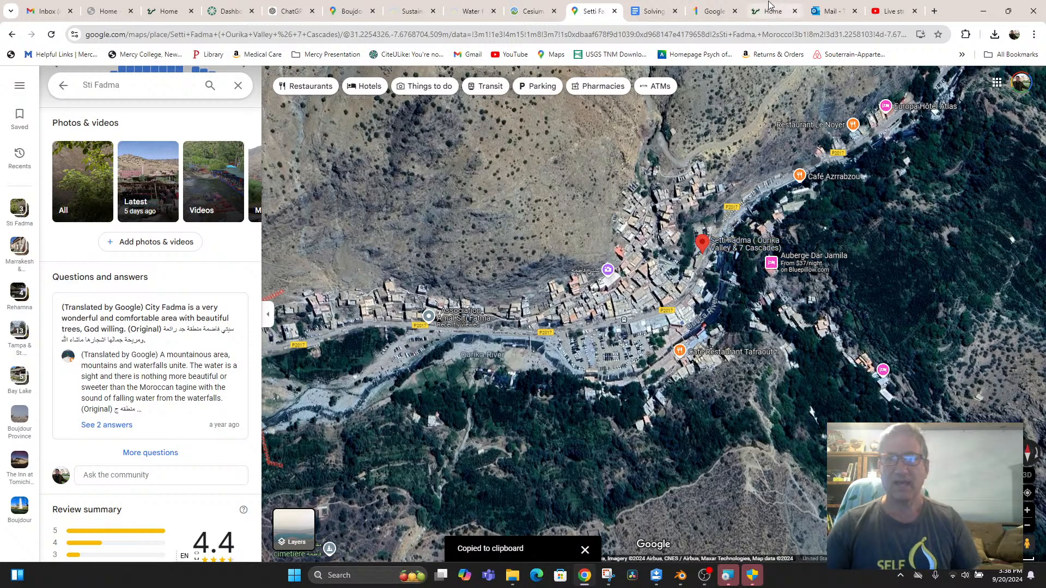
Step: Switch to the Cesium ion story and add a new slide after the "68GC+4QQ, Sti Fadma, Morocco" slide
{"action": "left_click", "coordinate": [532, 13]}
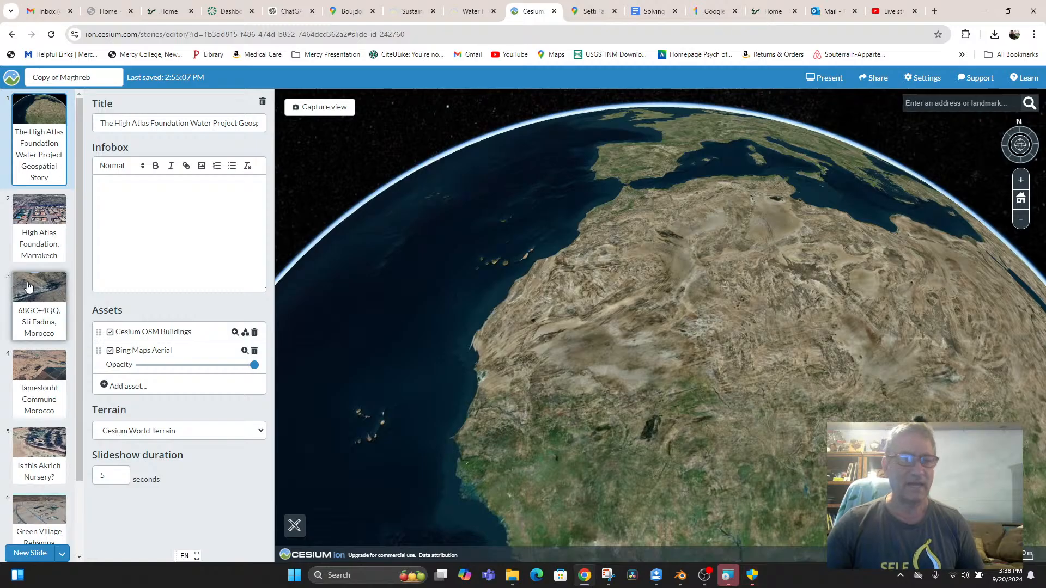
{"action": "scroll", "coordinate": [43, 332], "scroll_direction": "down", "scroll_amount": 2}
{"action": "scroll", "coordinate": [54, 294], "scroll_direction": "up", "scroll_amount": 1}
{"action": "left_click", "coordinate": [65, 267]}
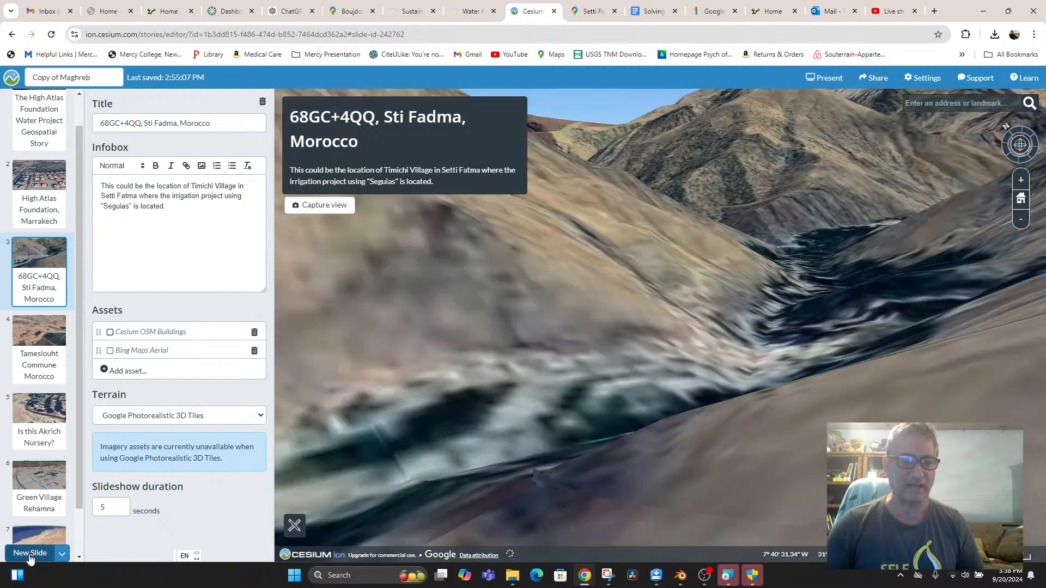
{"action": "left_click", "coordinate": [29, 554]}
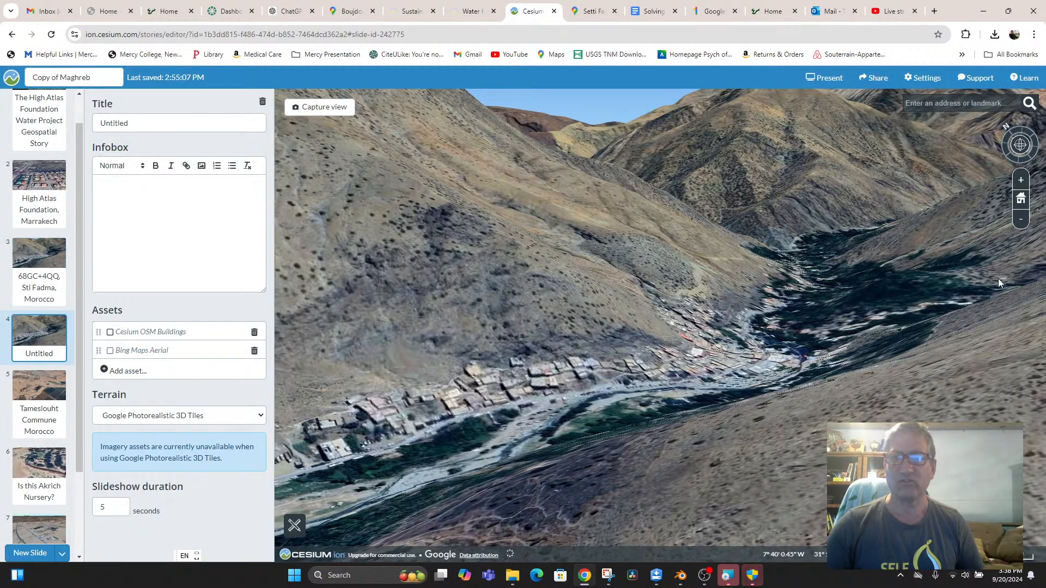
Step: Fly the new slide's view to the copied coordinates 31.226149, -7.674648
{"action": "left_click", "coordinate": [964, 103]}
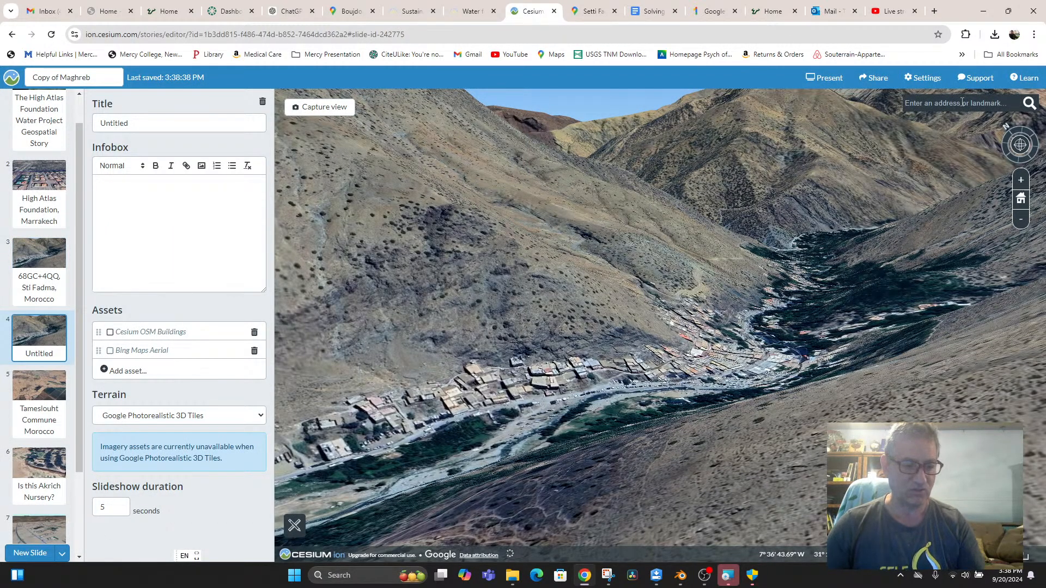
{"action": "key", "text": "ctrl+v"}
{"action": "left_click", "coordinate": [1028, 103]}
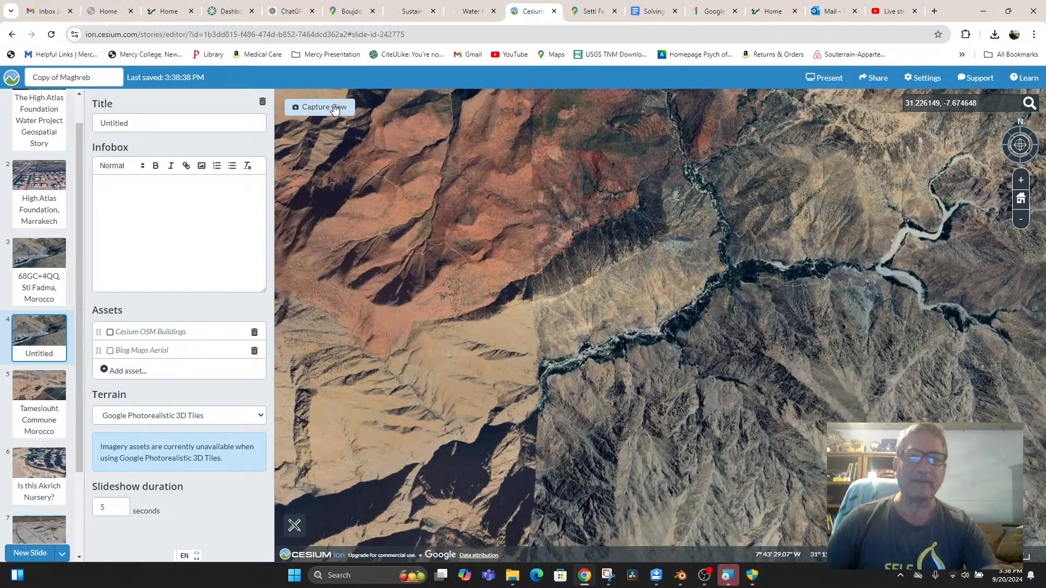
Step: Tilt the terrain into an oblique view of the river valley and mountains, and capture it for the new slide
{"action": "left_click_drag", "start_coordinate": [705, 403], "coordinate": [677, 480]}
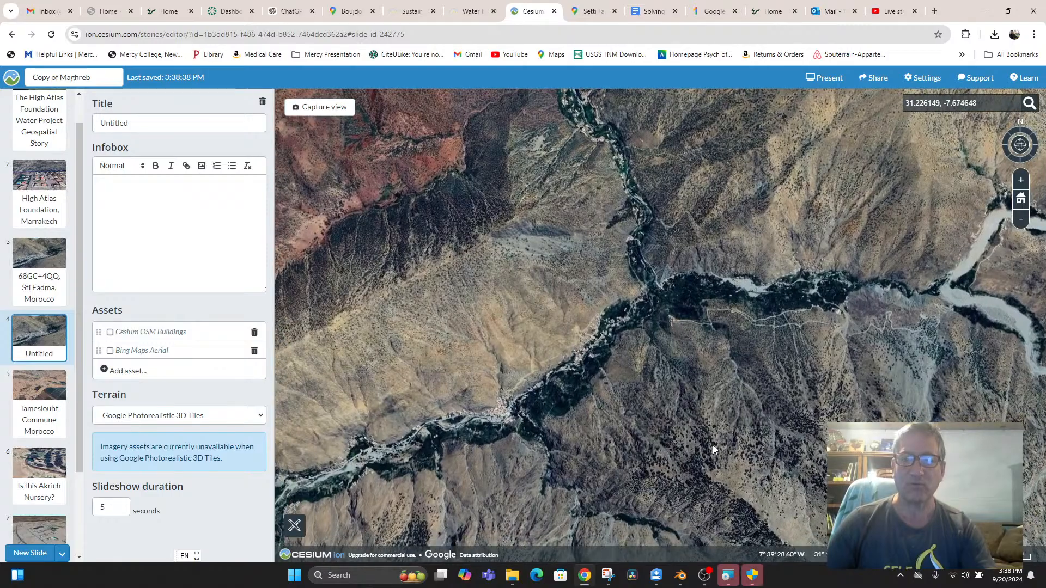
{"action": "scroll", "coordinate": [715, 440], "scroll_direction": "down", "scroll_amount": 5}
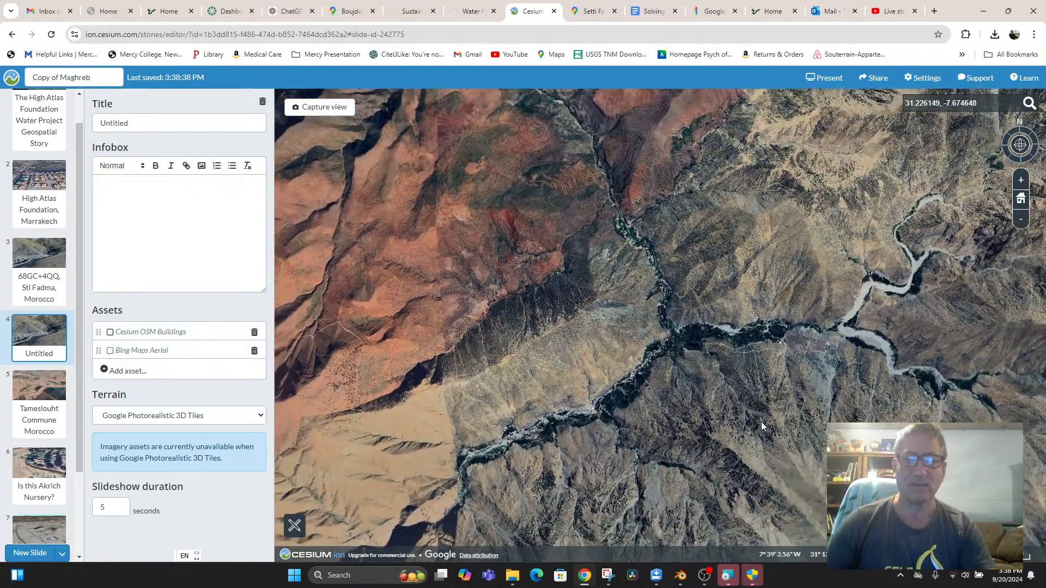
{"action": "middle_click_drag", "start_coordinate": [761, 421], "coordinate": [750, 326]}
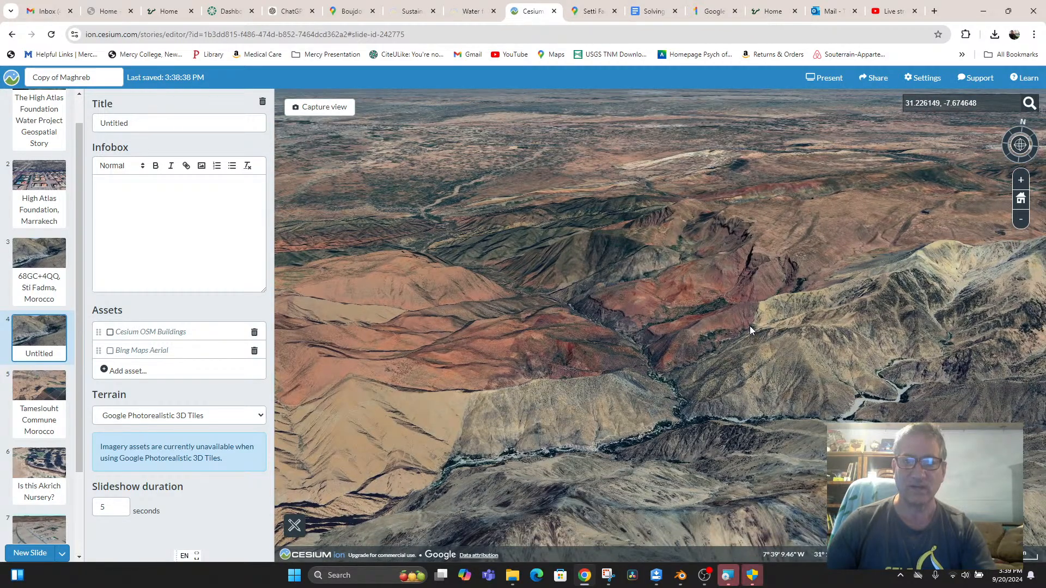
{"action": "left_click", "coordinate": [318, 107]}
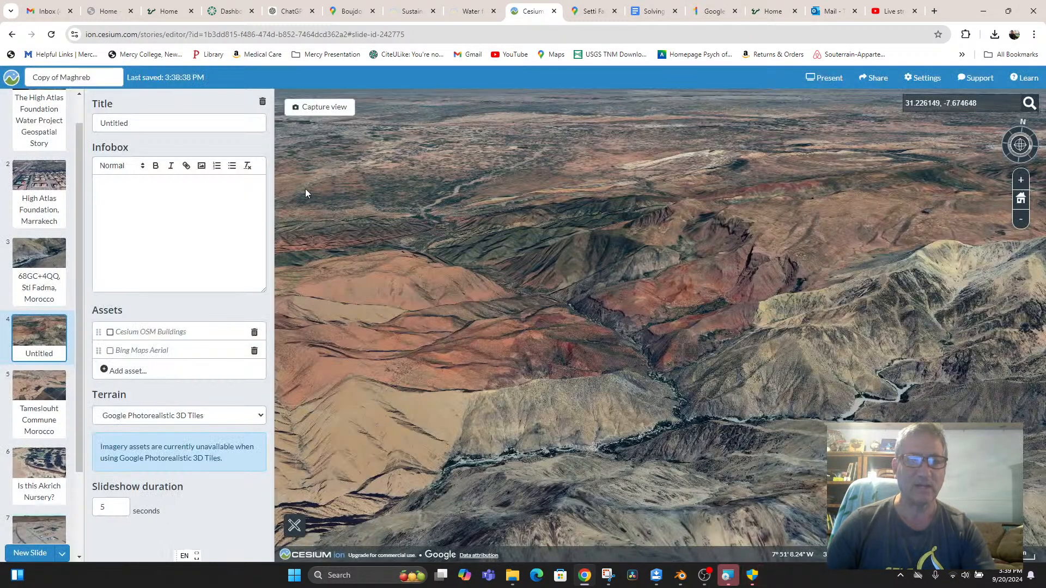
Step: Paste the coordinates 31.226148823914095, -7.674647831216545 into the new slide's infobox
{"action": "left_click", "coordinate": [130, 122]}
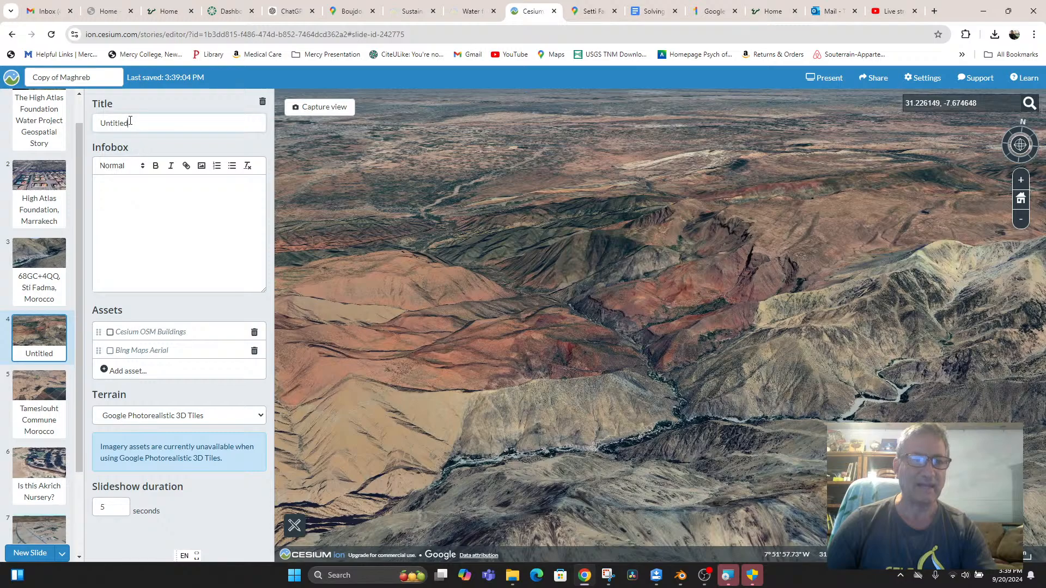
{"action": "left_click", "coordinate": [111, 184]}
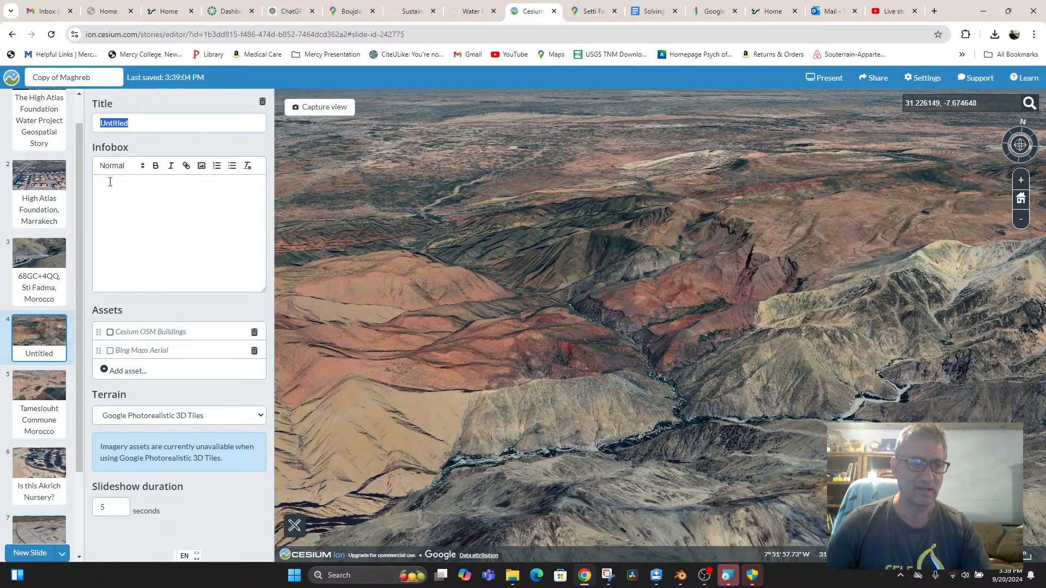
{"action": "key", "text": "ctrl+v"}
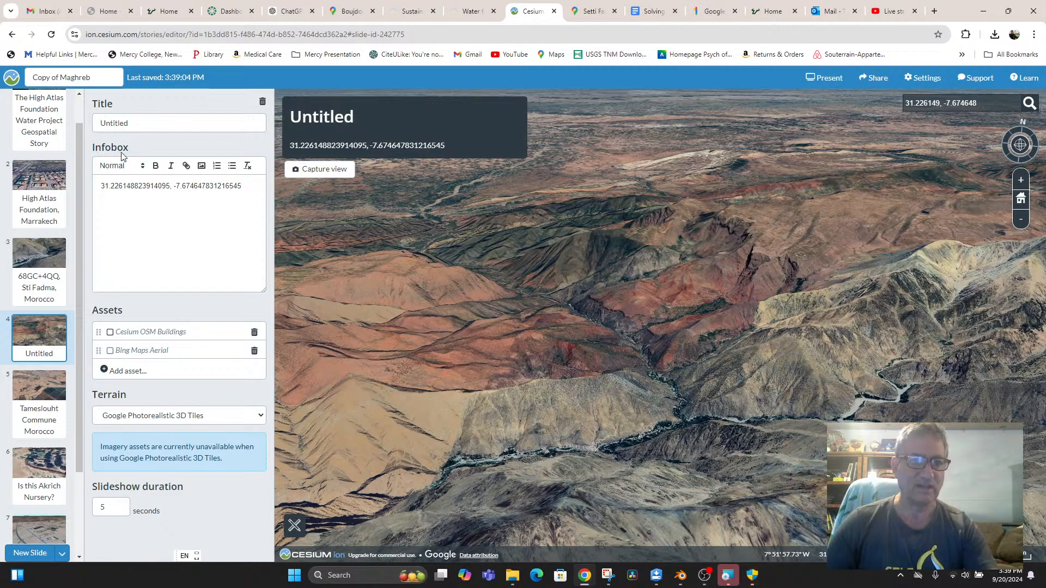
Step: Replace the new slide's placeholder title with "Sti Fadman, Morrocco"
{"action": "left_click", "coordinate": [127, 124]}
{"action": "type", "text": "S"}
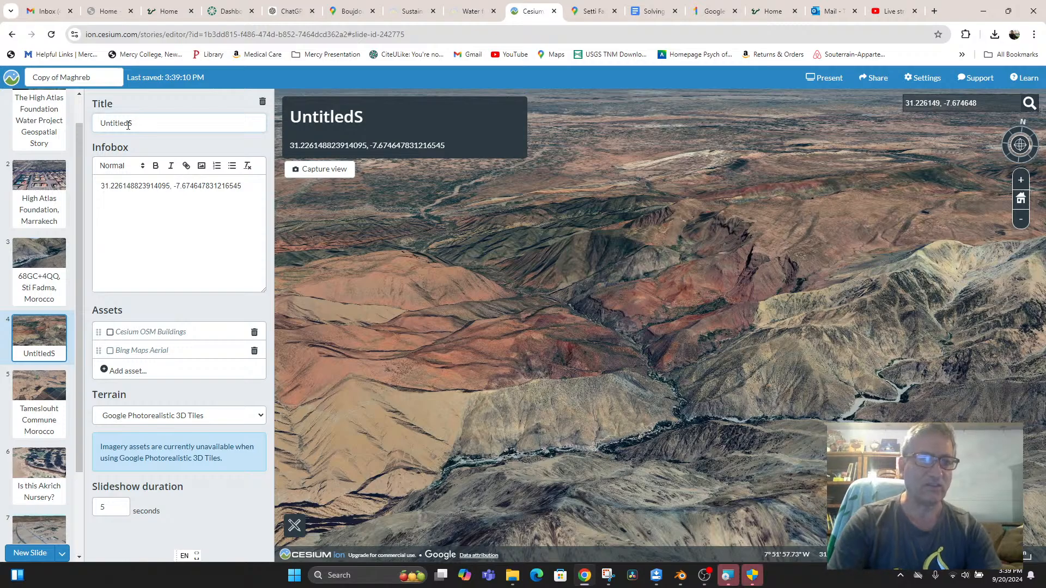
{"action": "key", "text": "BackSpace"}
{"action": "key", "text": "ctrl+a"}
{"action": "key", "text": "BackSpace"}
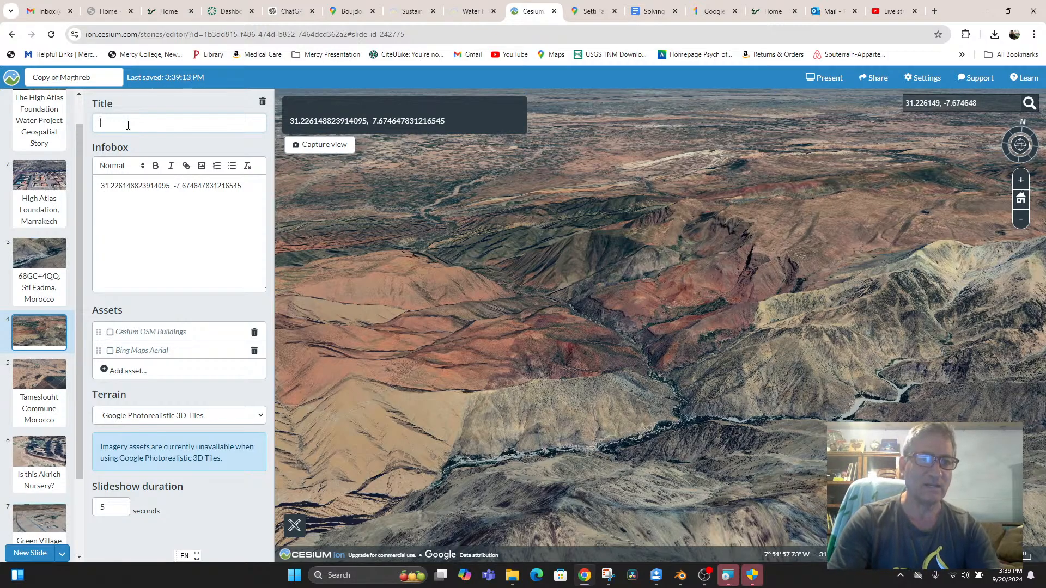
{"action": "type", "text": "Sti"}
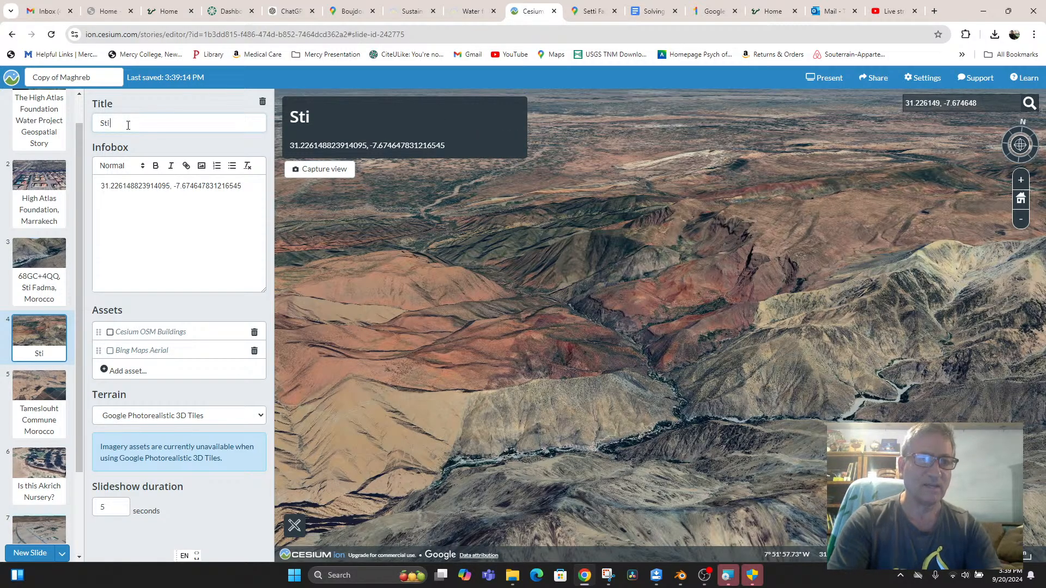
{"action": "type", "text": " Fadman"}
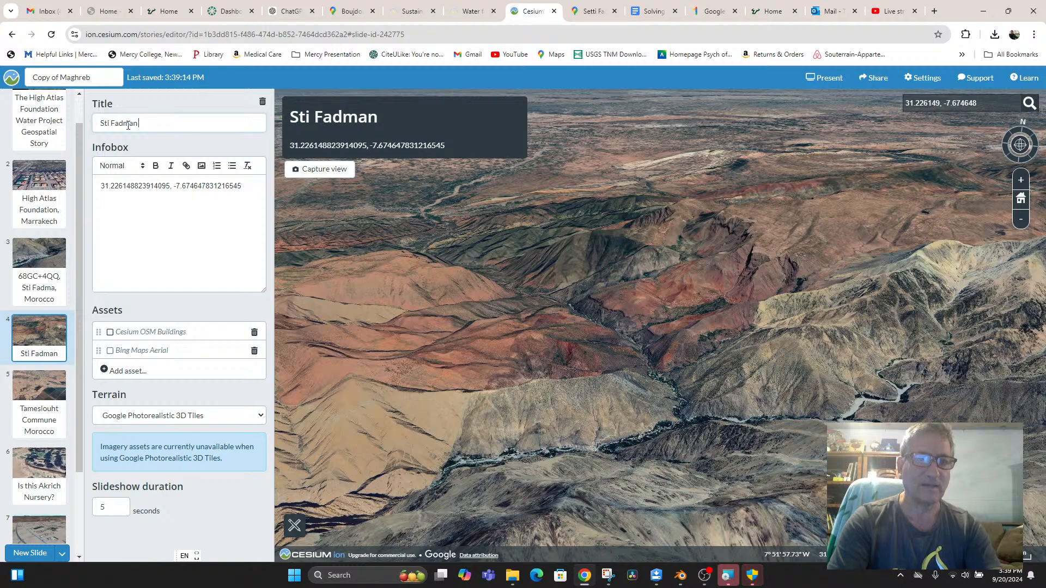
{"action": "type", "text": ", Morrocco"}
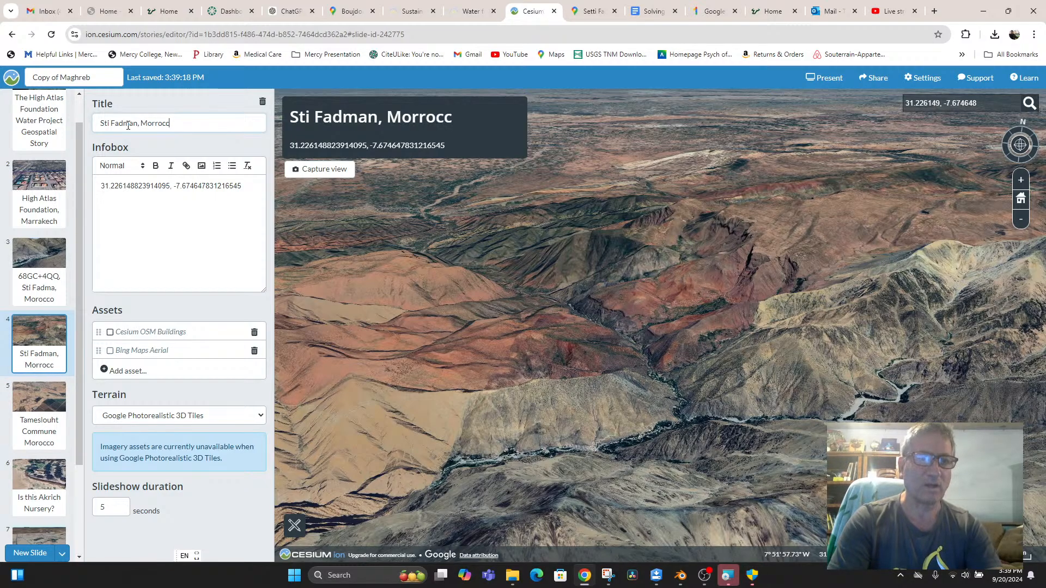
Step: Switch to the High Atlas Foundation's "Water for Timchi Village" page and copy its web address
{"action": "left_click", "coordinate": [474, 12]}
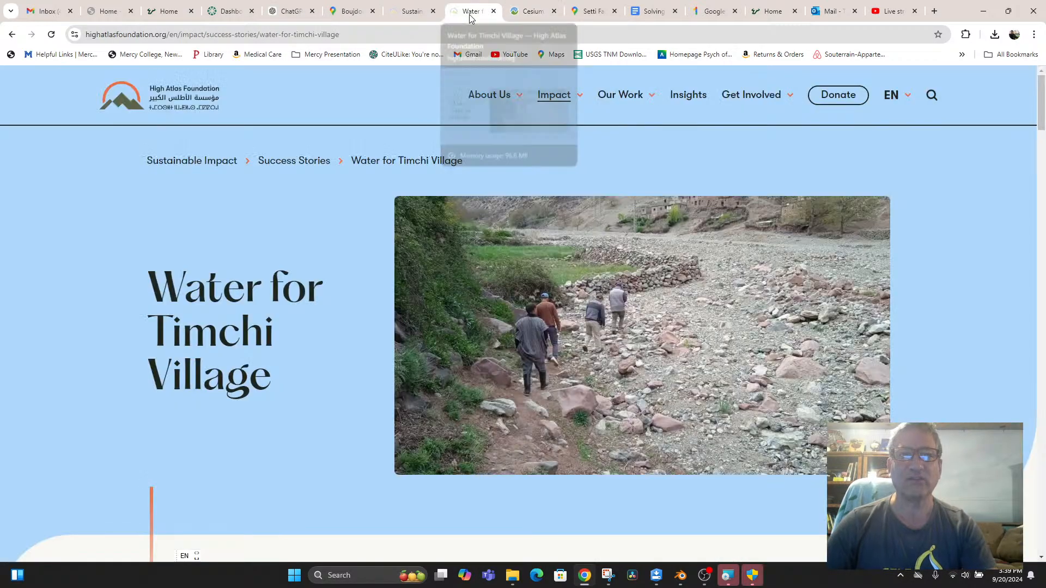
{"action": "left_click", "coordinate": [170, 30]}
{"action": "right_click", "coordinate": [170, 30]}
{"action": "left_click", "coordinate": [220, 134]}
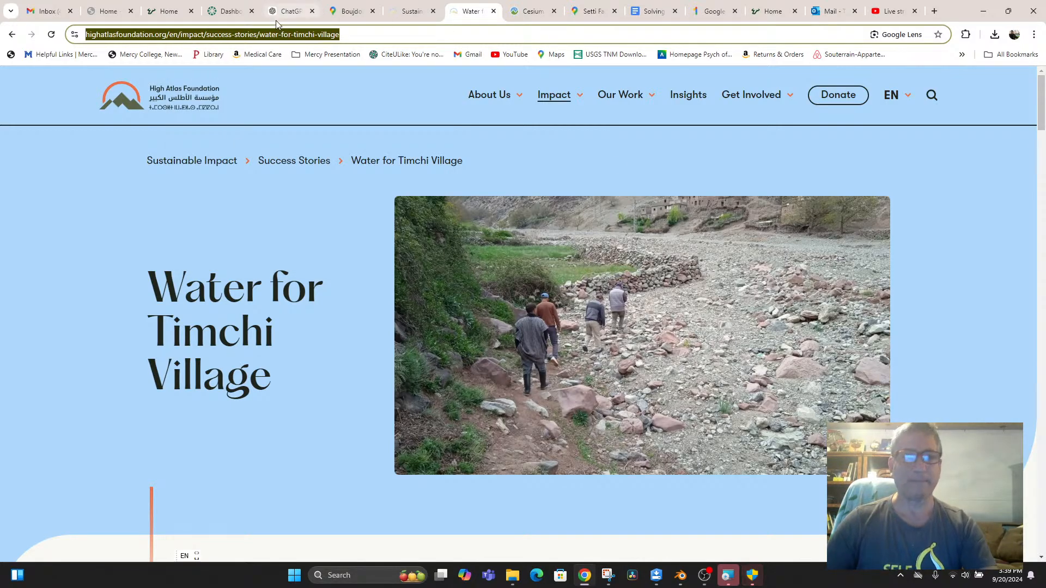
{"action": "scroll", "coordinate": [570, 191], "scroll_direction": "down", "scroll_amount": 4}
{"action": "scroll", "coordinate": [525, 279], "scroll_direction": "up", "scroll_amount": 4}
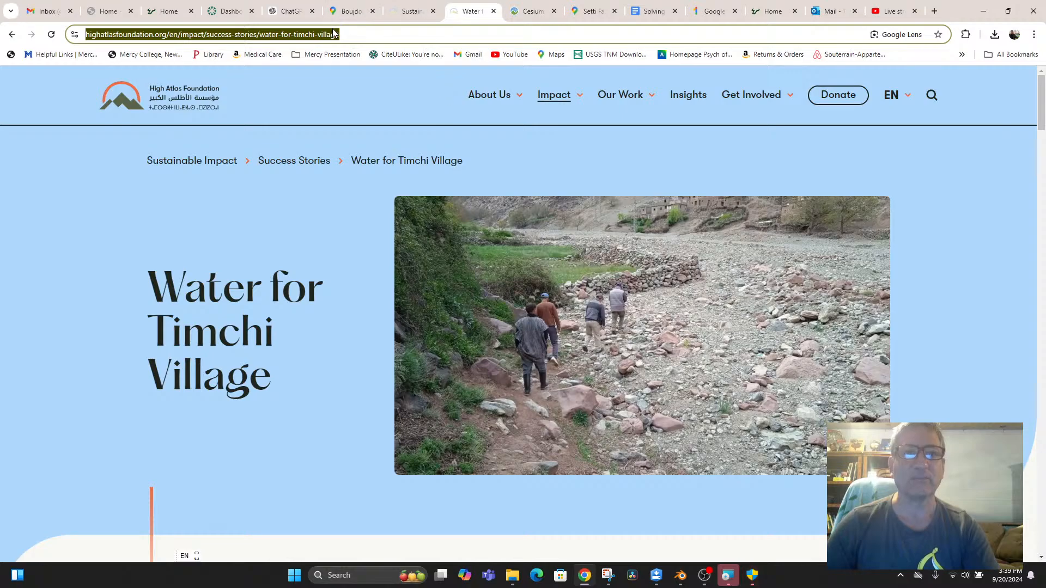
Step: Return to the Cesium story, paste the copied address below the coordinates in the slide's infobox, and turn it into a hyperlink
{"action": "left_click", "coordinate": [524, 15]}
{"action": "left_click", "coordinate": [162, 218]}
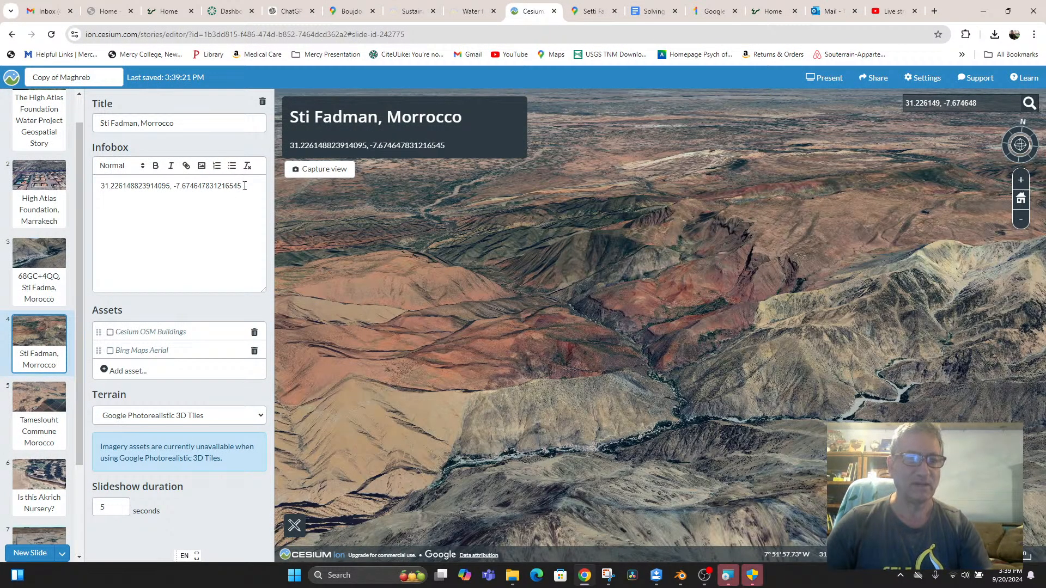
{"action": "key", "text": "Return"}
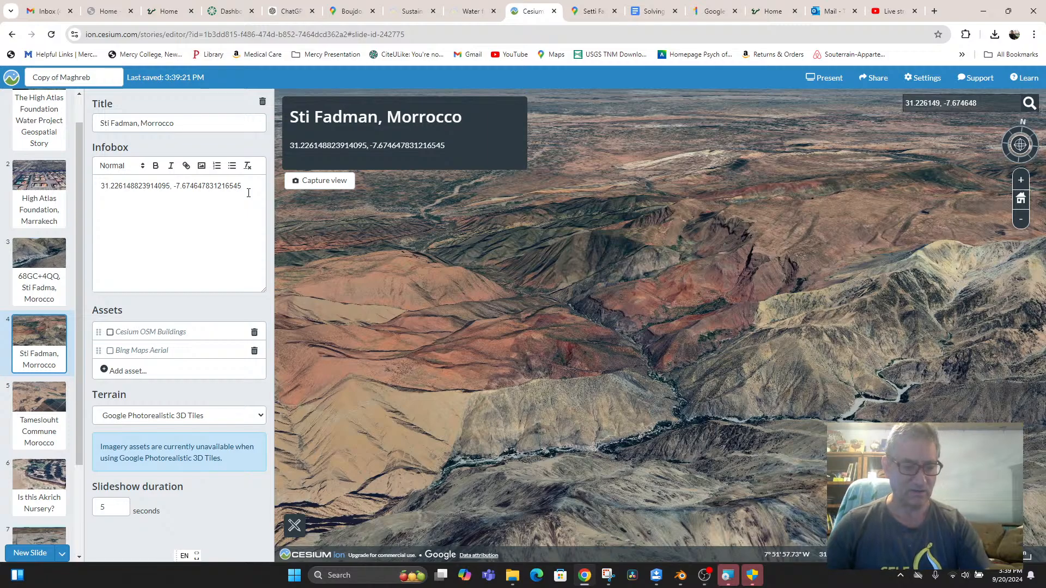
{"action": "key", "text": "ctrl+v"}
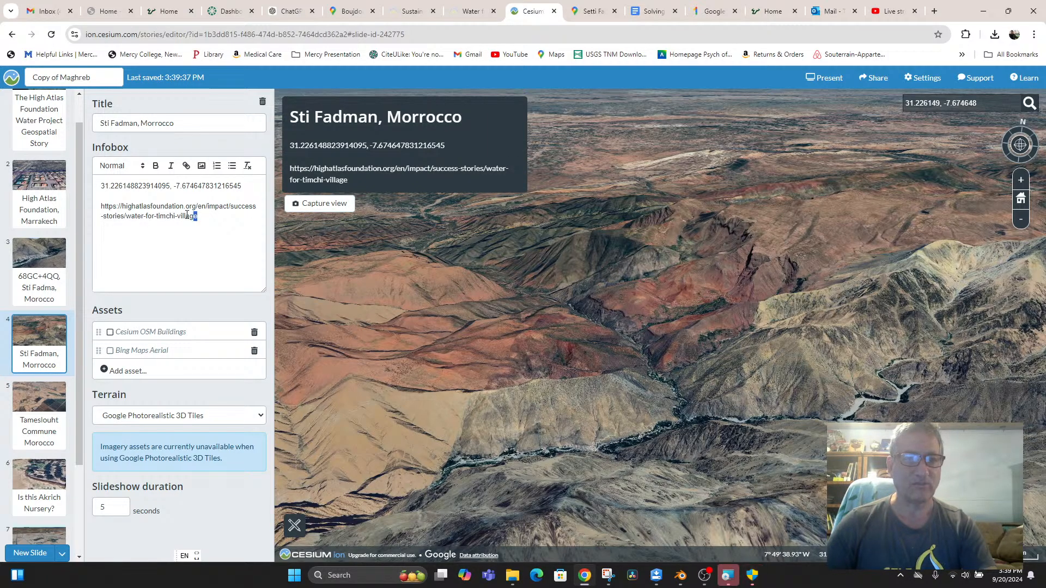
{"action": "left_click_drag", "start_coordinate": [186, 214], "coordinate": [103, 204]}
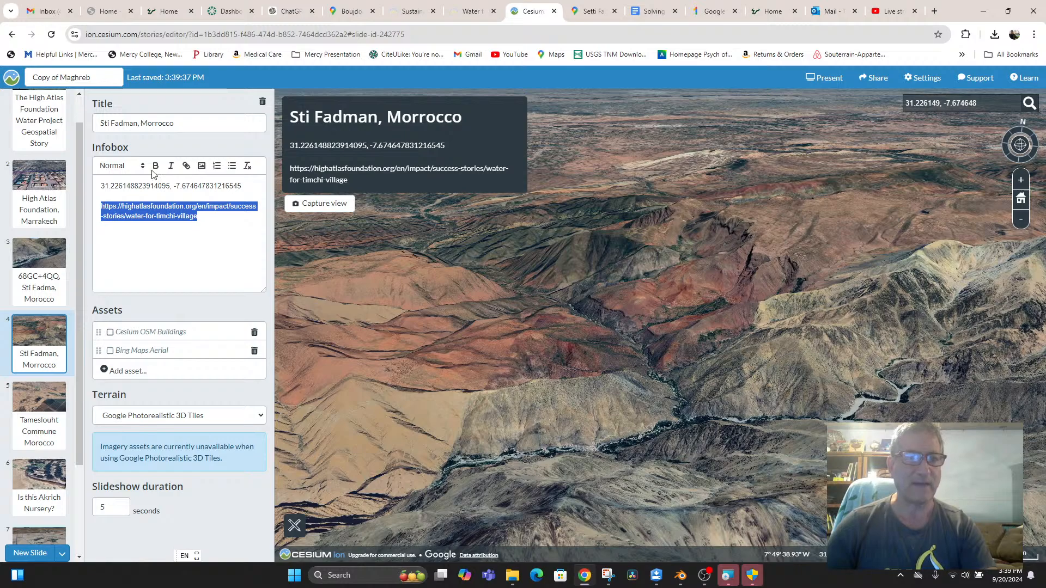
{"action": "left_click", "coordinate": [187, 166]}
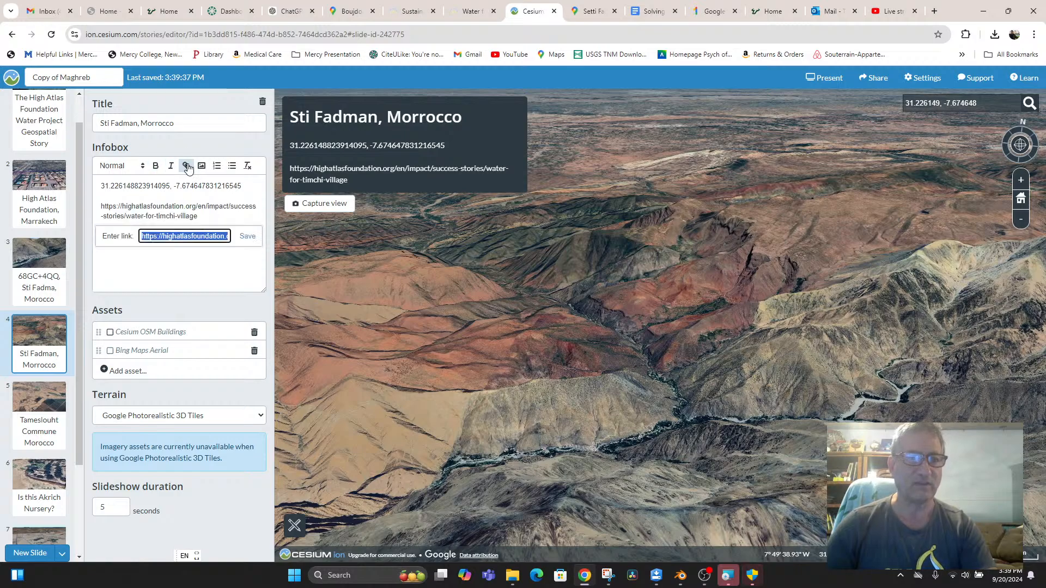
{"action": "left_click", "coordinate": [246, 239]}
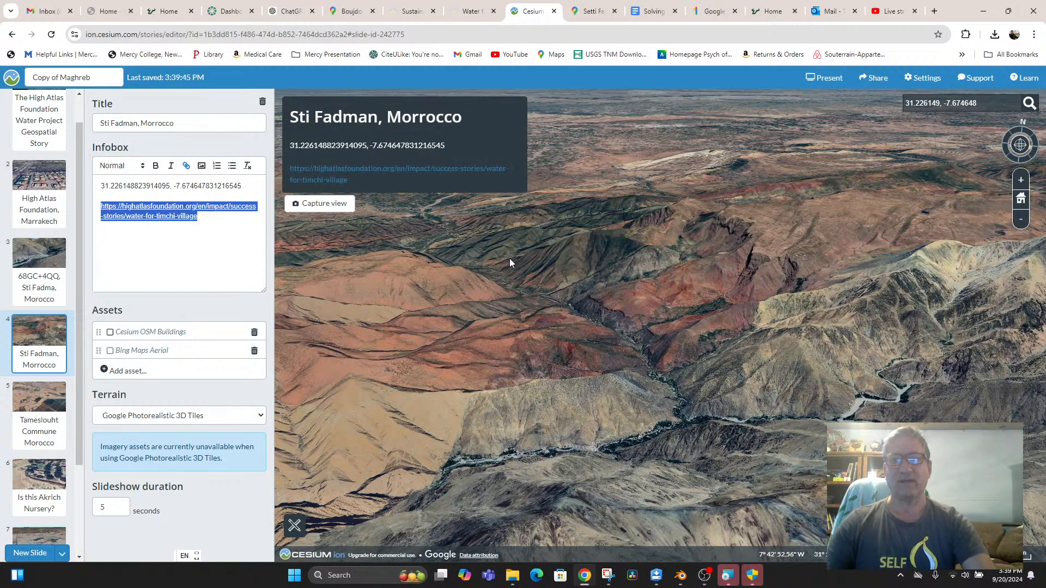
Step: Move the "Sti Fadman, Morrocco" slide ahead of the "68GC+4QQ, Sti Fadma, Morocco" slide
{"action": "left_click", "coordinate": [16, 340]}
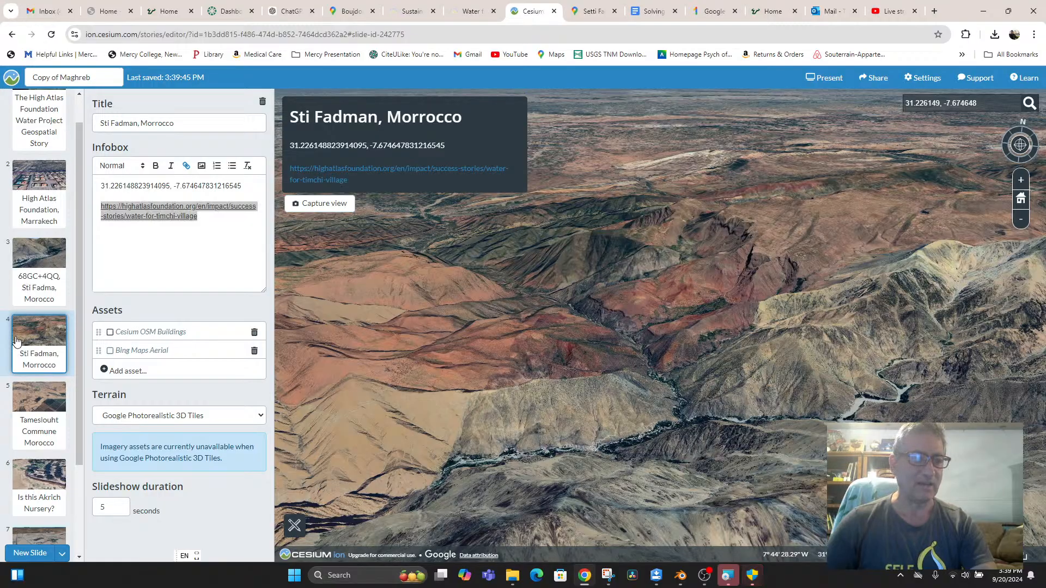
{"action": "left_click_drag", "start_coordinate": [16, 341], "coordinate": [42, 287]}
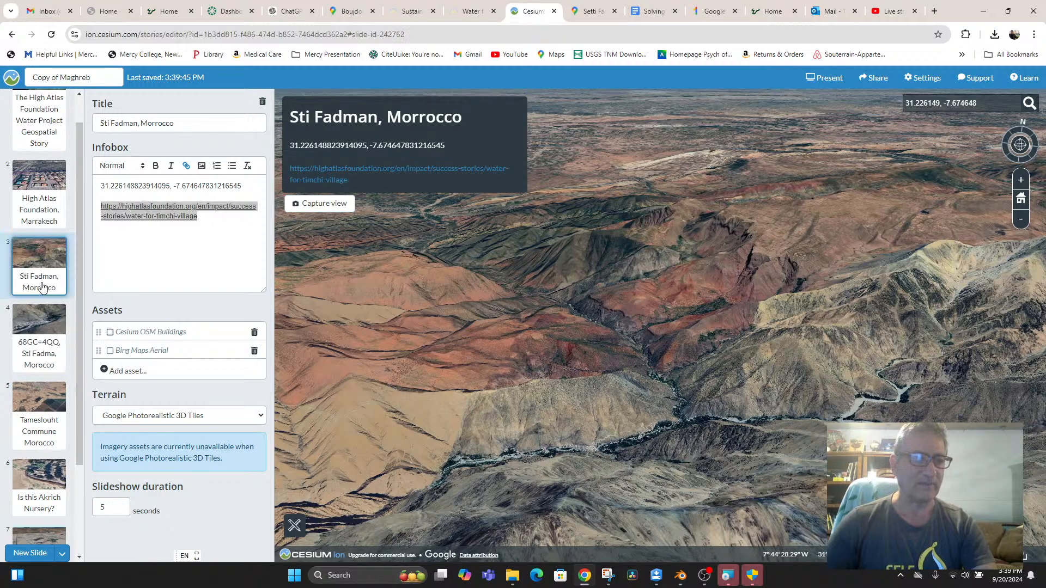
Step: Review the story's sequence from the High Atlas Foundation slide through "Sti Fadman, Morrocco" to the 68GC+4QQ slide, examining the surrounding terrain
{"action": "left_click", "coordinate": [38, 196]}
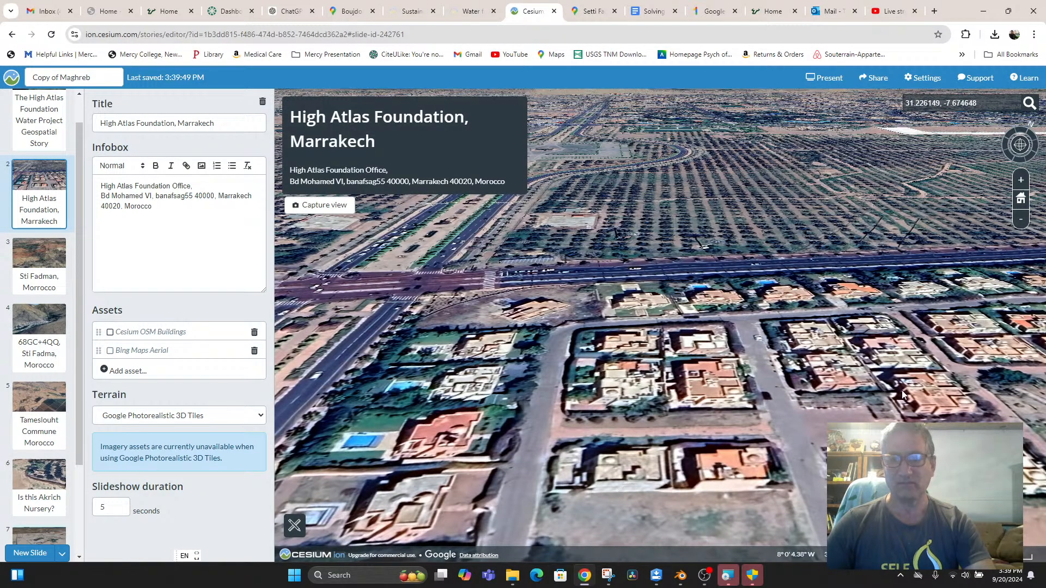
{"action": "scroll", "coordinate": [822, 381], "scroll_direction": "down", "scroll_amount": 5}
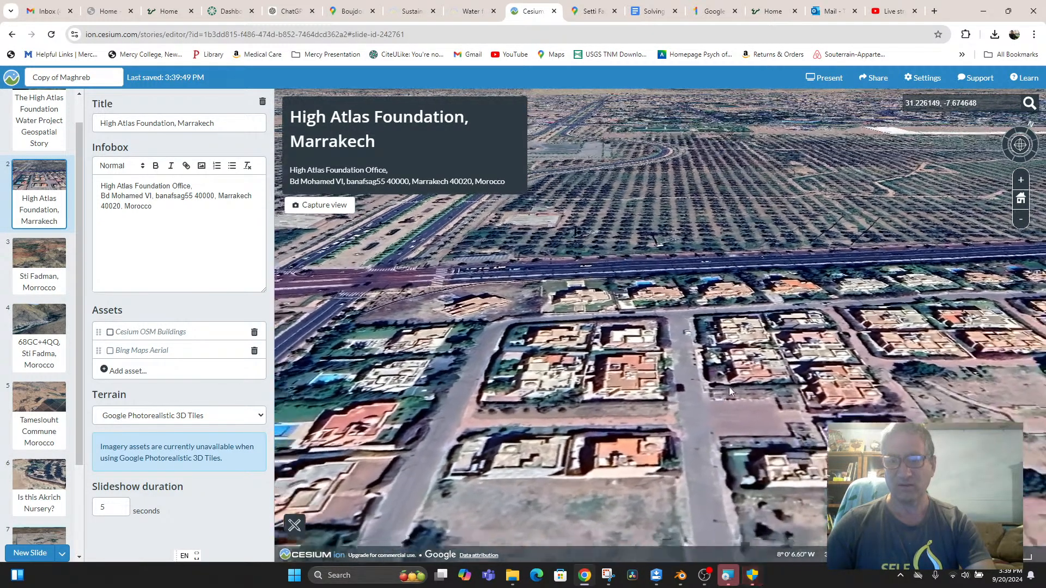
{"action": "scroll", "coordinate": [755, 359], "scroll_direction": "down", "scroll_amount": 10}
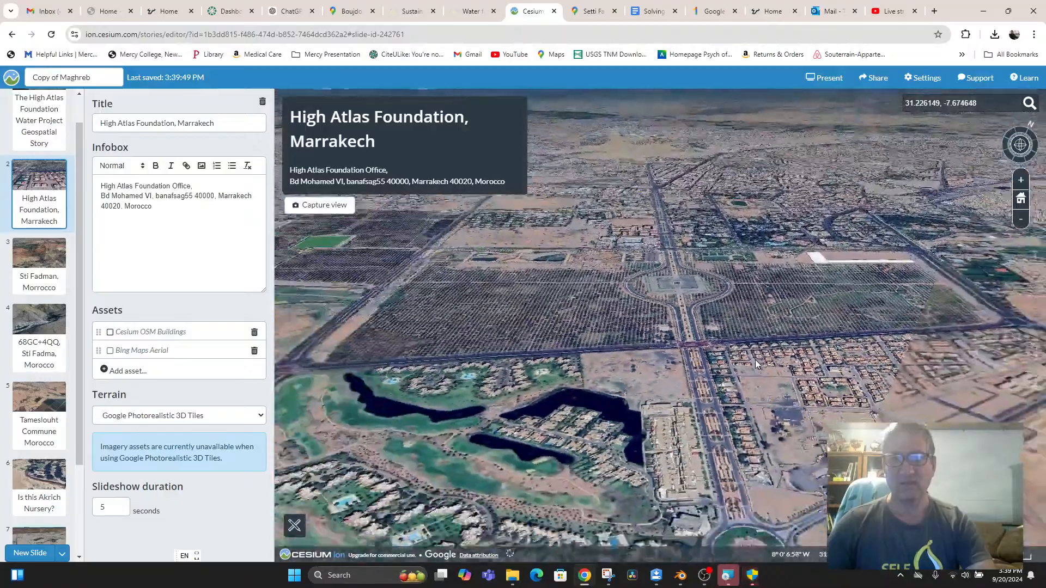
{"action": "scroll", "coordinate": [755, 359], "scroll_direction": "down", "scroll_amount": 3}
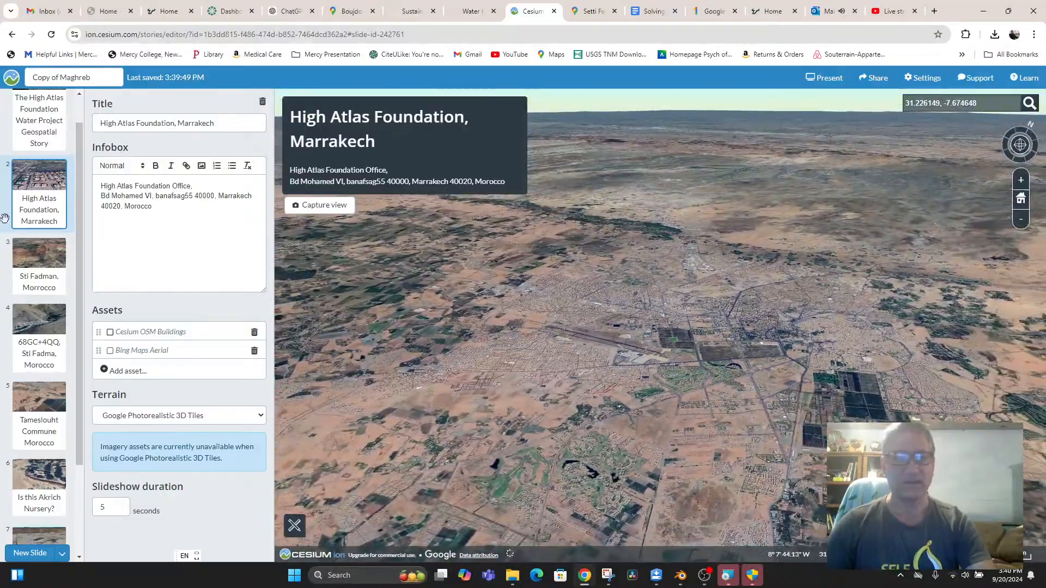
{"action": "left_click", "coordinate": [37, 267]}
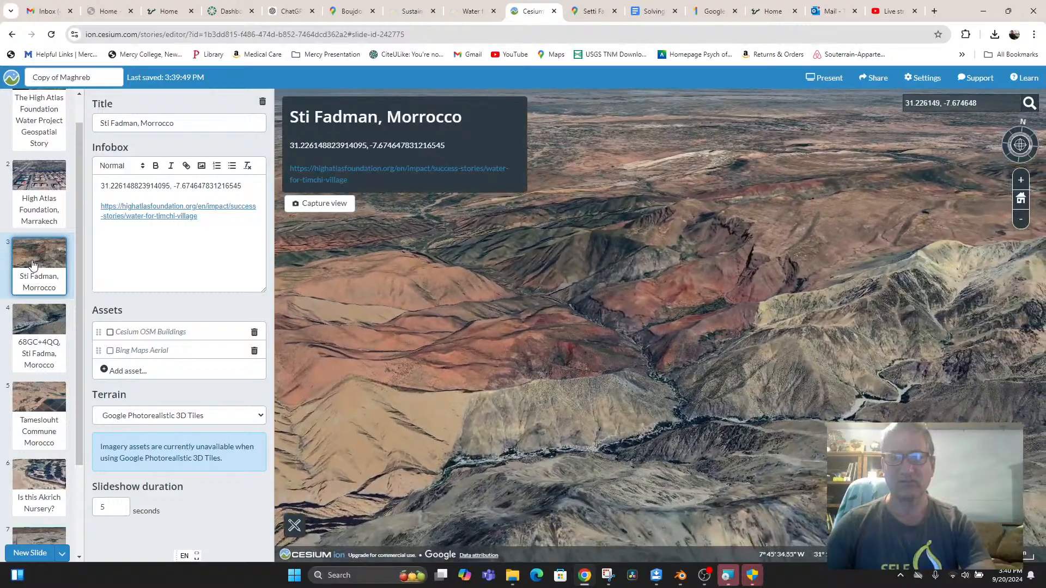
{"action": "left_click", "coordinate": [33, 330]}
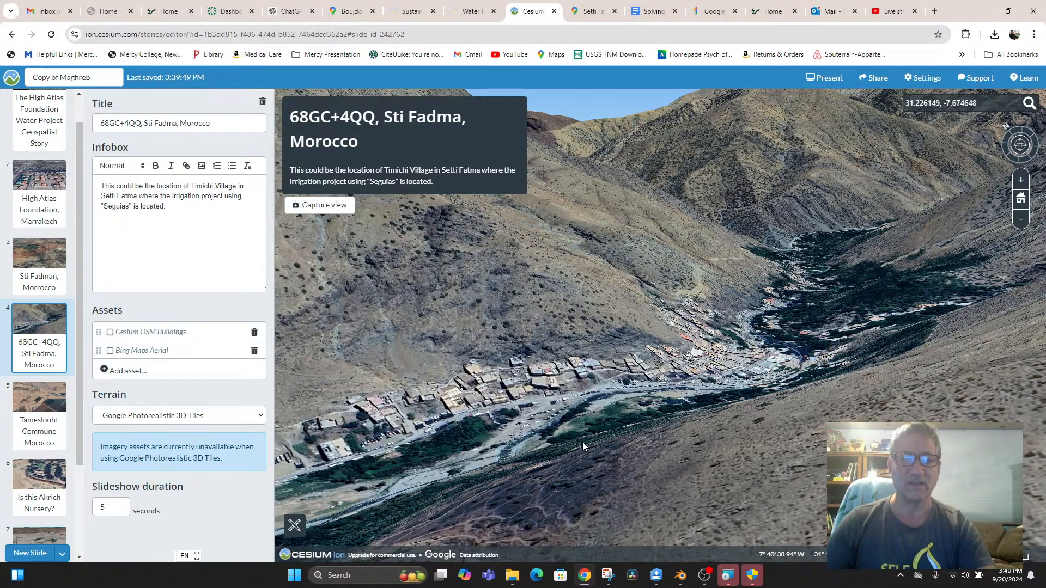
{"action": "mouse_move", "coordinate": [583, 442]}
{"action": "middle_mouse_down"}
{"action": "mouse_move", "coordinate": [598, 405]}
{"action": "mouse_move", "coordinate": [570, 461]}
{"action": "mouse_move", "coordinate": [423, 447]}
{"action": "mouse_move", "coordinate": [413, 421]}
{"action": "mouse_move", "coordinate": [505, 458]}
{"action": "mouse_move", "coordinate": [594, 456]}
{"action": "mouse_move", "coordinate": [589, 436]}
{"action": "mouse_move", "coordinate": [602, 446]}
{"action": "mouse_move", "coordinate": [590, 451]}
{"action": "middle_mouse_up"}
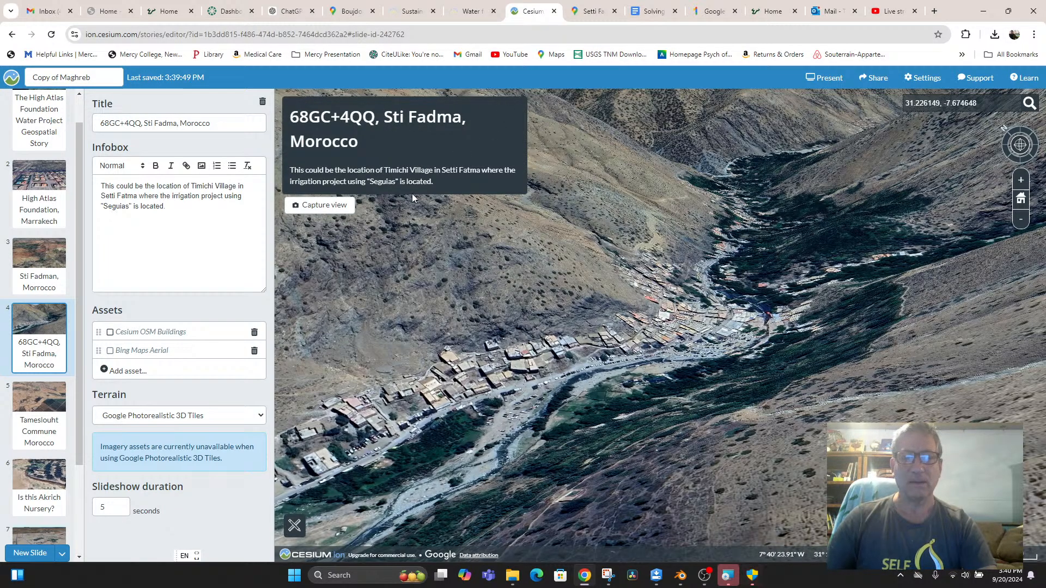
Step: Close the ArcGIS Pro installer and Download Manager windows, and switch to the Sti Fadma project in Blender
{"action": "left_click", "coordinate": [747, 581]}
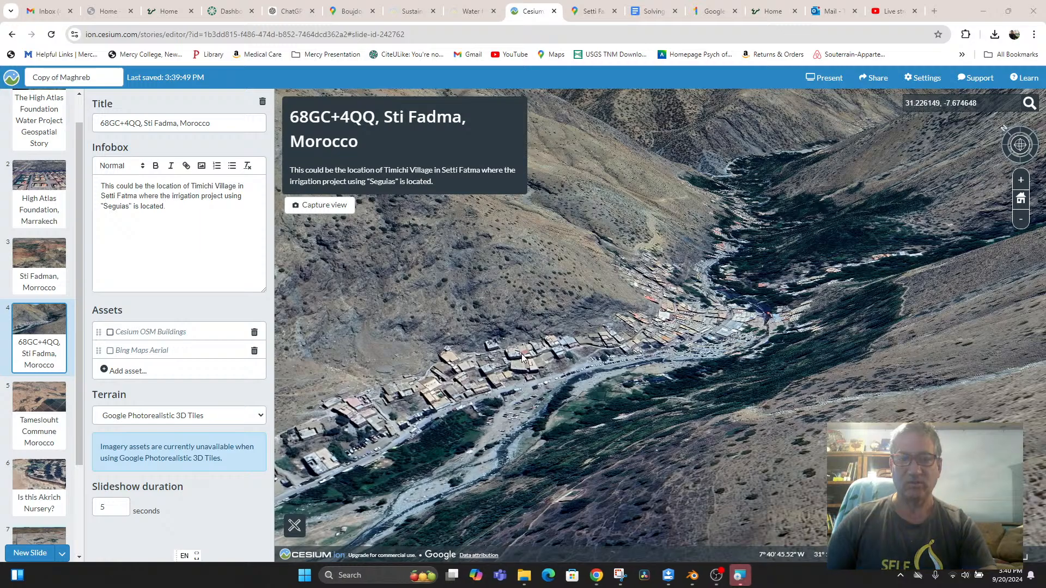
{"action": "left_click", "coordinate": [744, 581]}
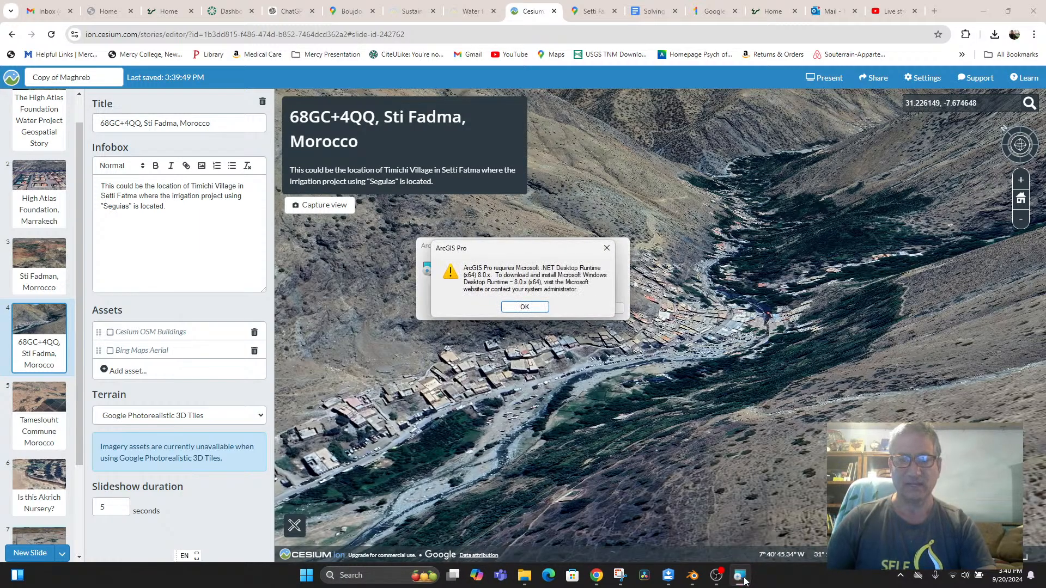
{"action": "left_click", "coordinate": [524, 308]}
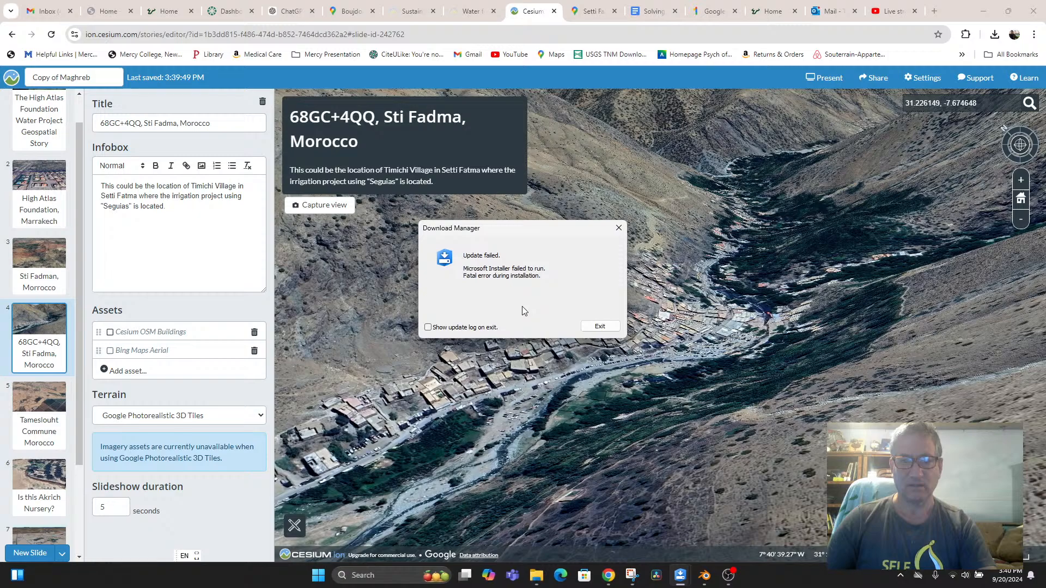
{"action": "left_click", "coordinate": [599, 327]}
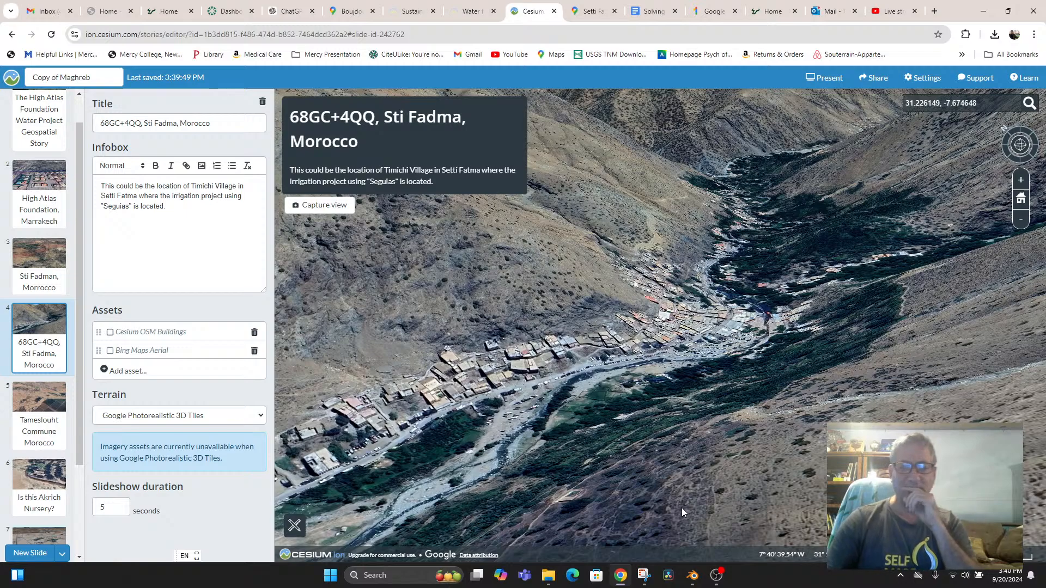
{"action": "left_click", "coordinate": [693, 575]}
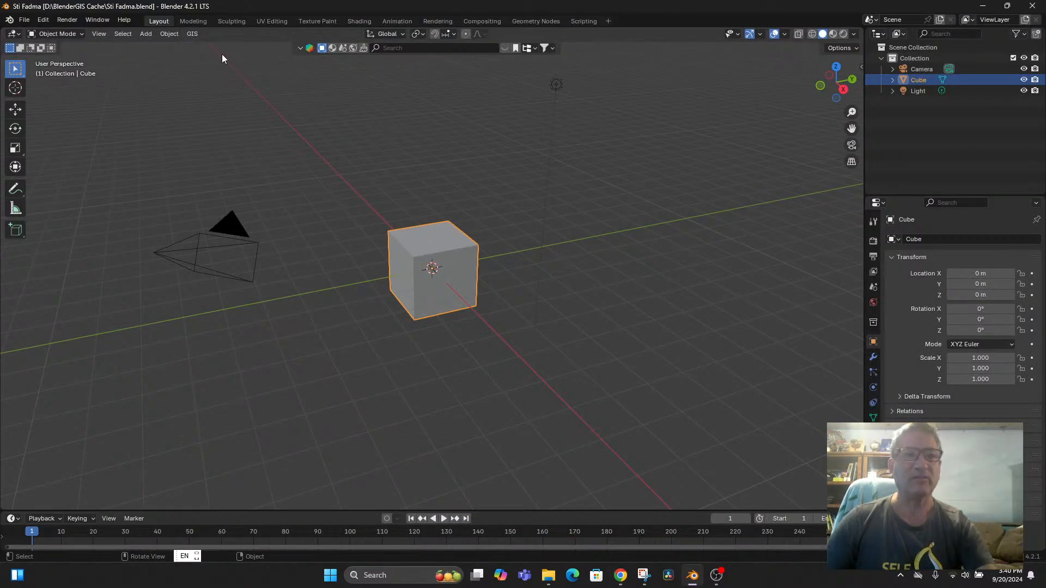
{"action": "left_click", "coordinate": [192, 34]}
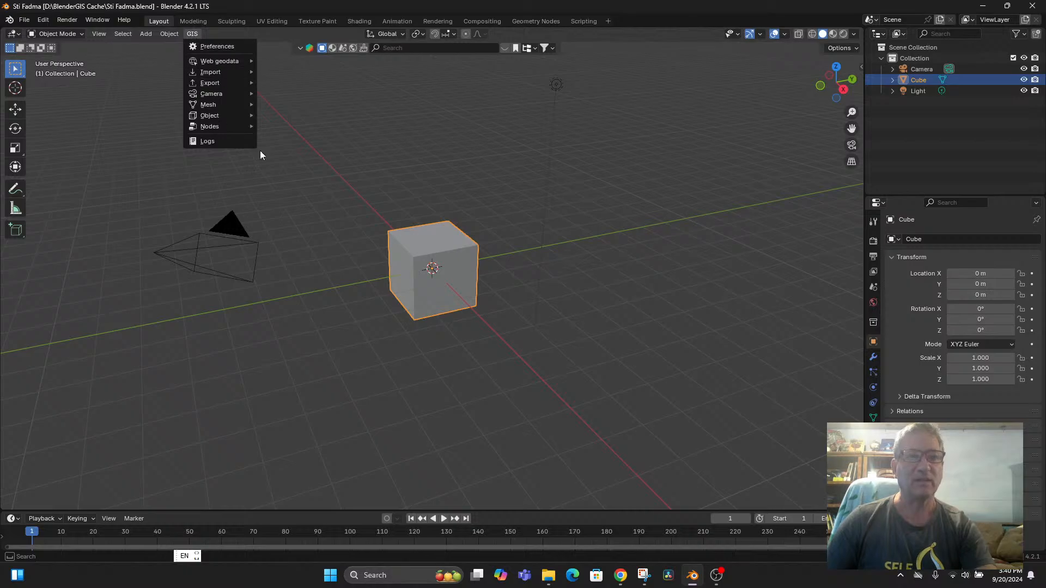
{"action": "left_click", "coordinate": [260, 151]}
{"action": "left_click", "coordinate": [191, 35]}
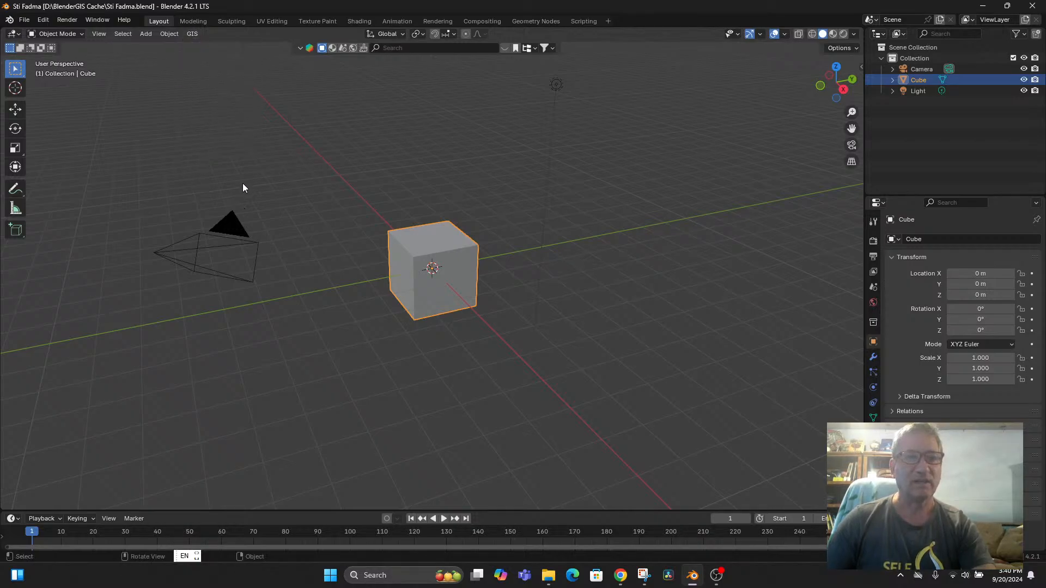
{"action": "left_click", "coordinate": [191, 35]}
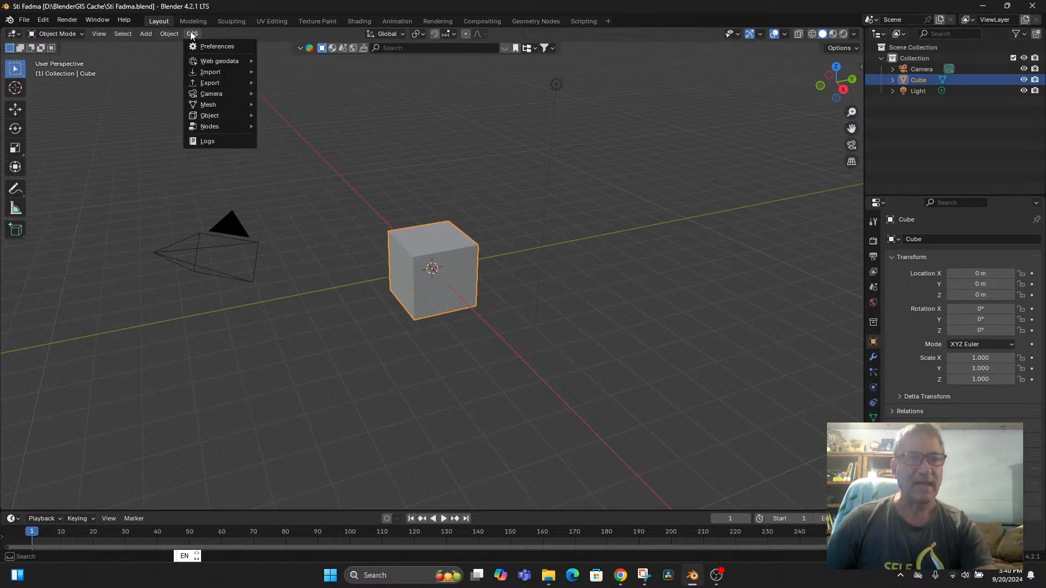
{"action": "left_click", "coordinate": [138, 120]}
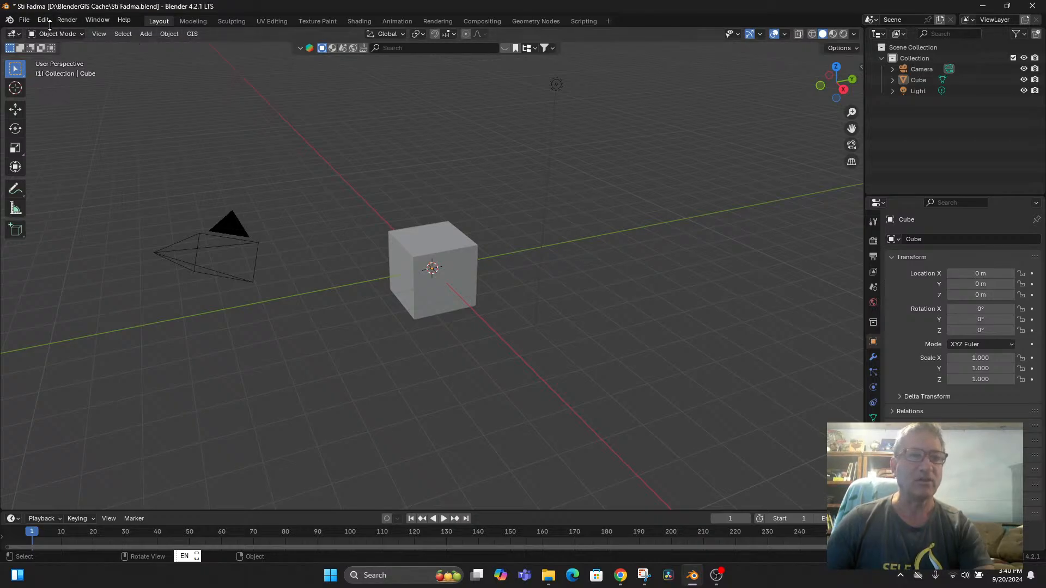
Step: Open the Blender preferences and bring up the file browser for installing an extension from disk
{"action": "left_click", "coordinate": [717, 575]}
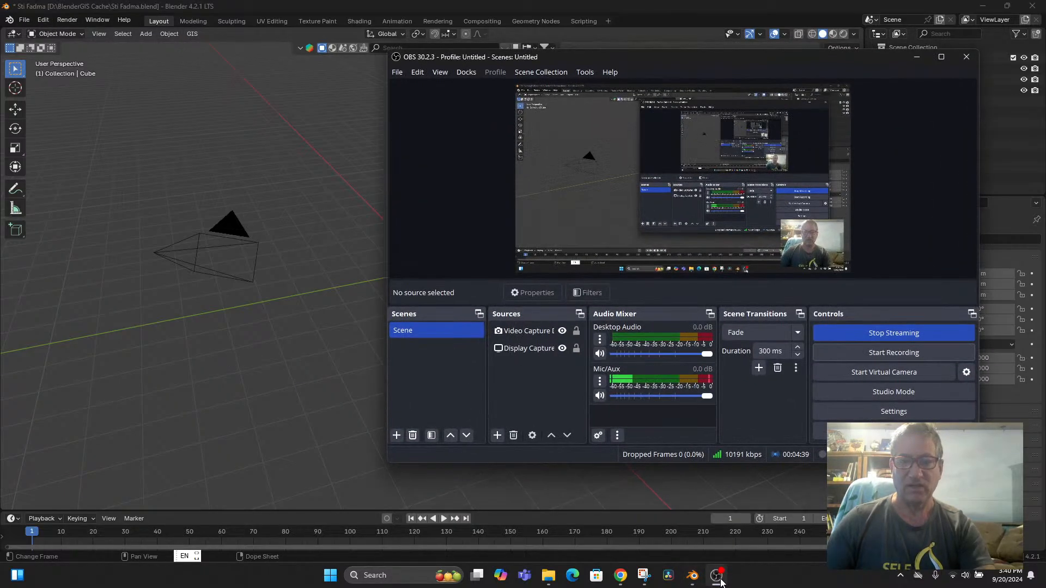
{"action": "left_click", "coordinate": [237, 249]}
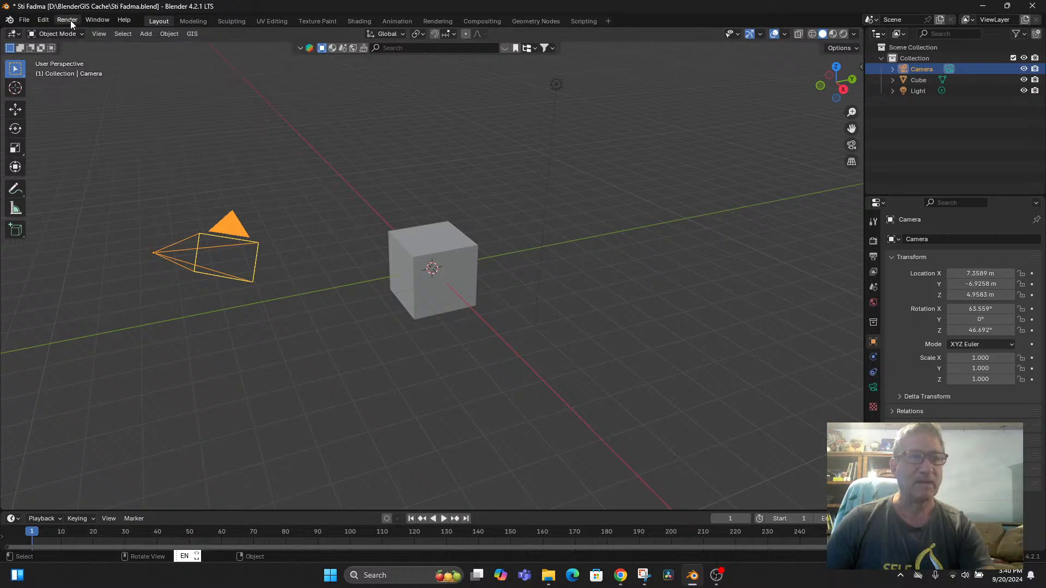
{"action": "left_click", "coordinate": [47, 21]}
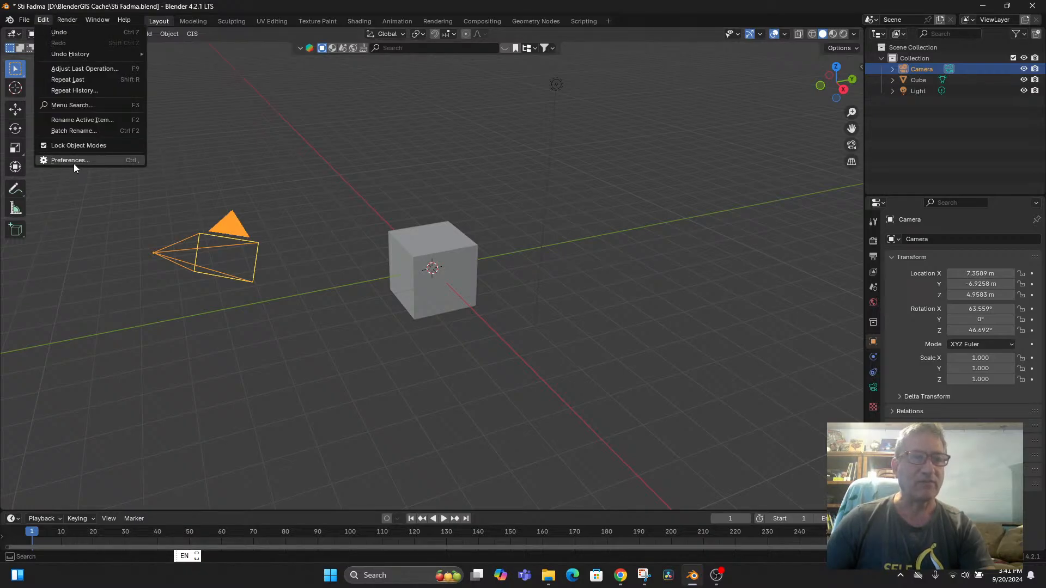
{"action": "left_click", "coordinate": [74, 164]}
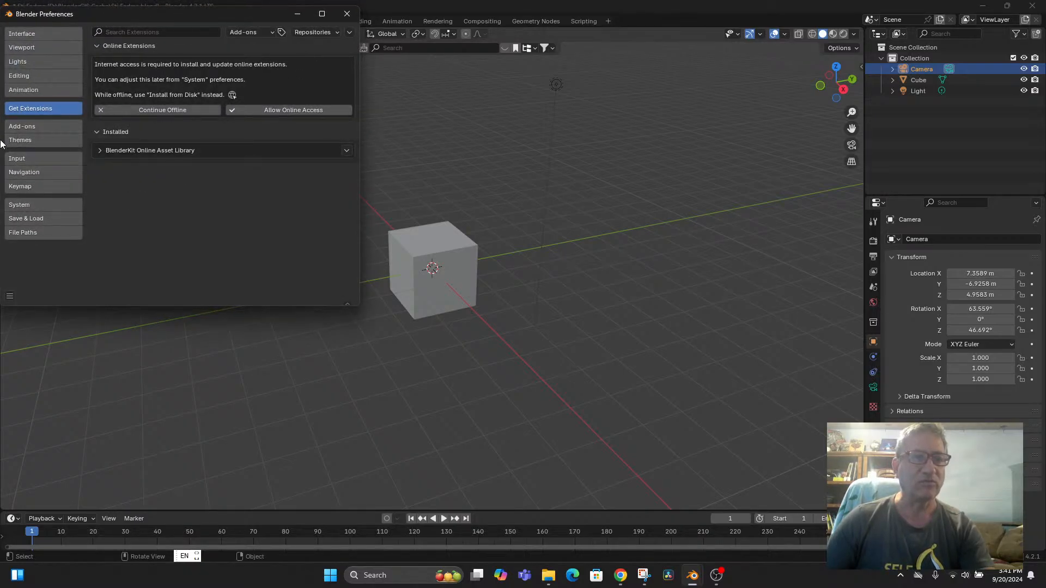
{"action": "left_click", "coordinate": [350, 32]}
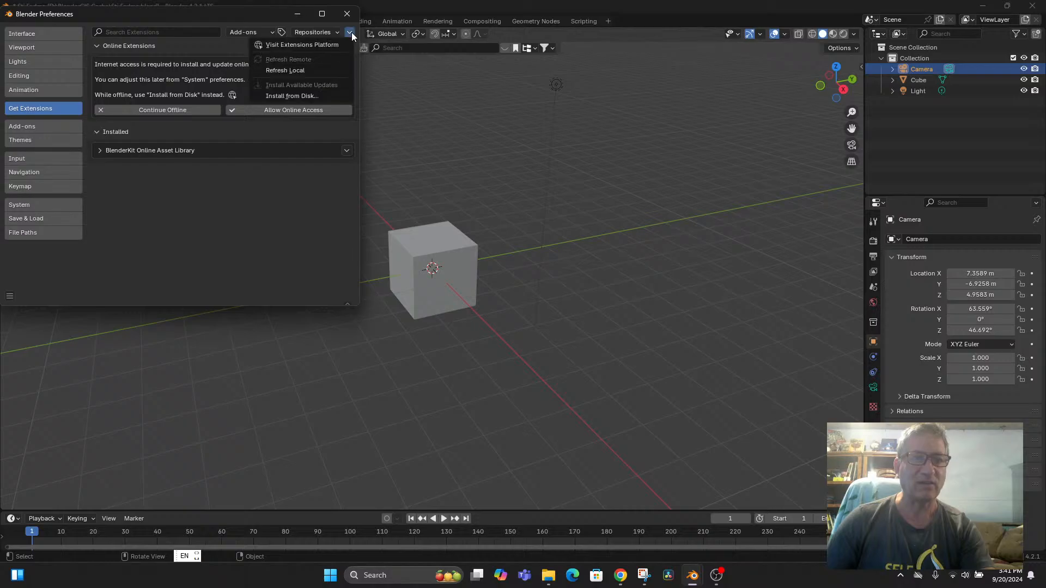
{"action": "left_click", "coordinate": [318, 97]}
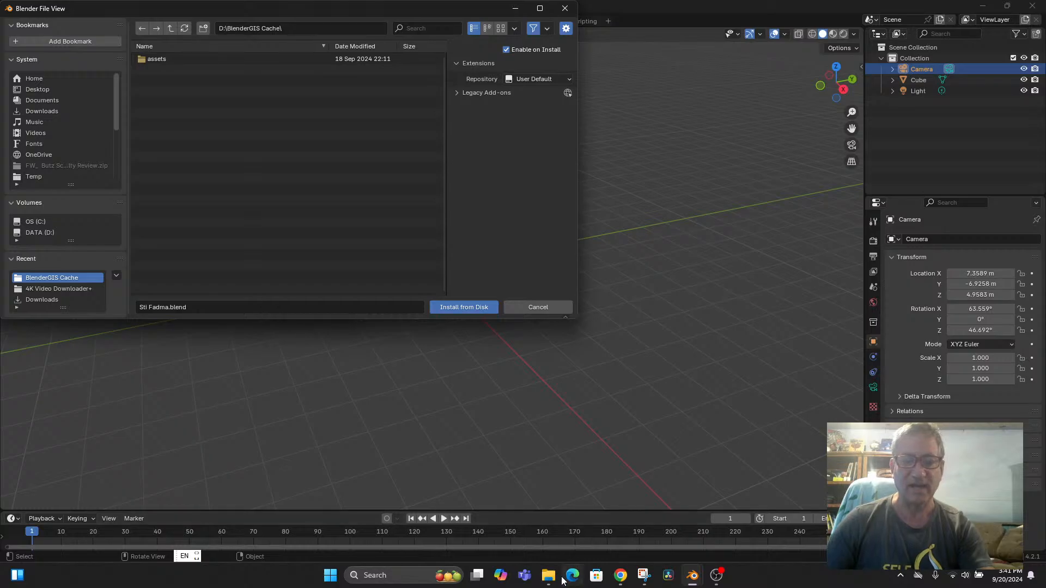
Step: Switch to Chrome, find the domlysz/BlenderGIS repository on GitHub in a new tab, and show its code download options
{"action": "mouse_move", "coordinate": [620, 575]}
{"action": "left_click", "coordinate": [661, 511]}
{"action": "left_click", "coordinate": [933, 11]}
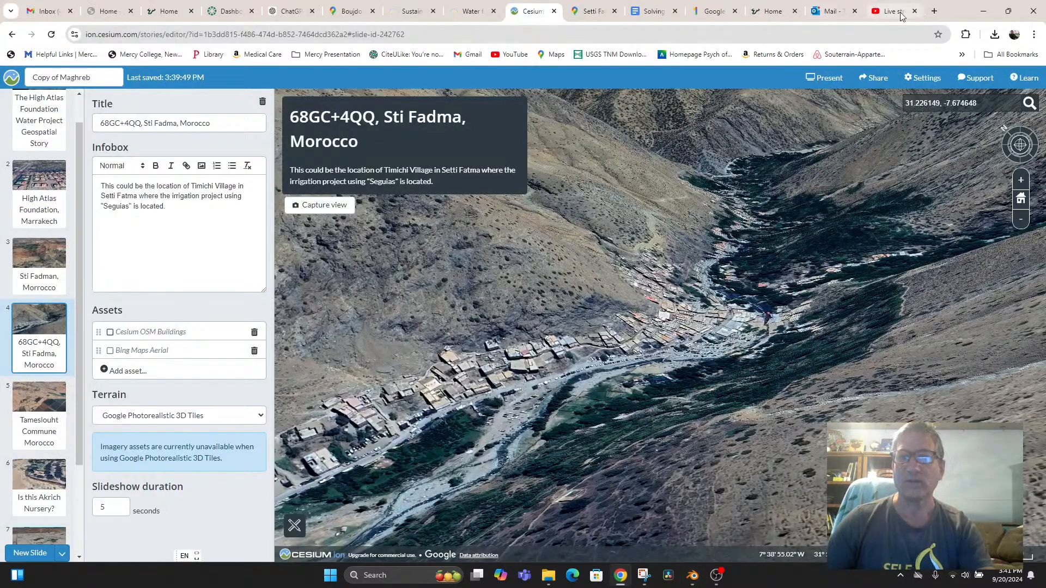
{"action": "type", "text": "blender g"}
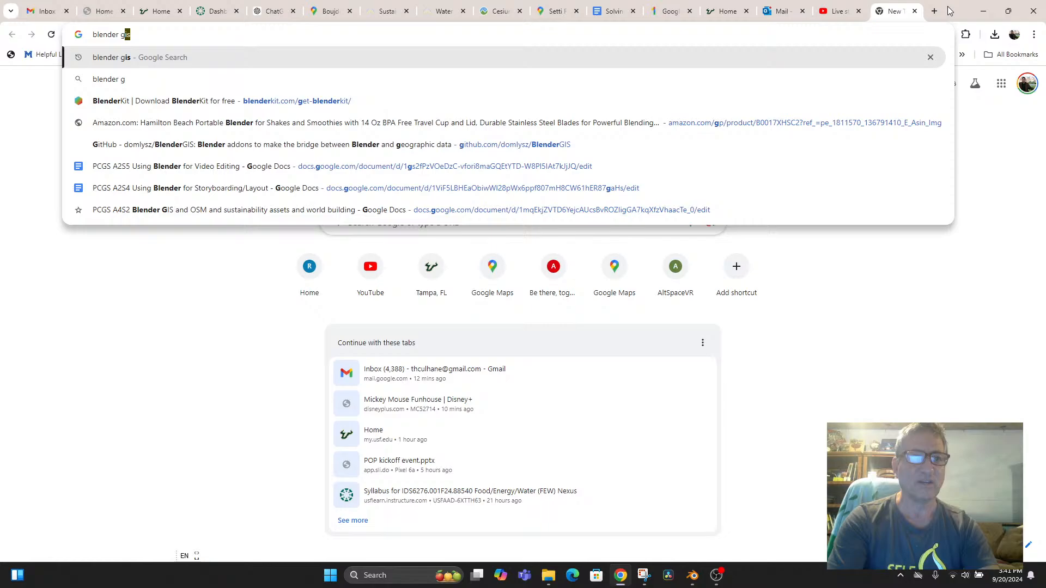
{"action": "key", "text": "Return"}
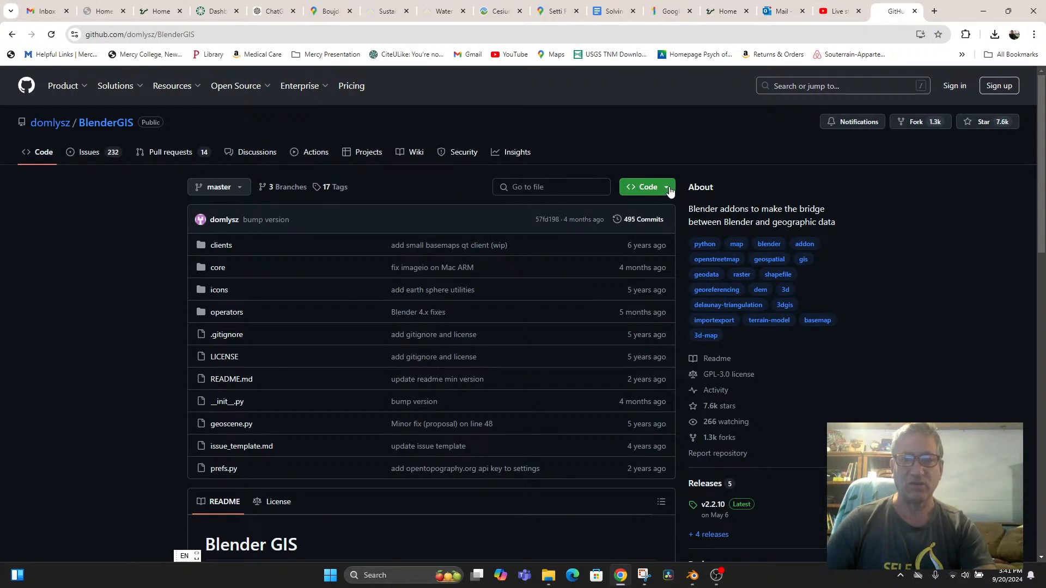
{"action": "left_click", "coordinate": [668, 189]}
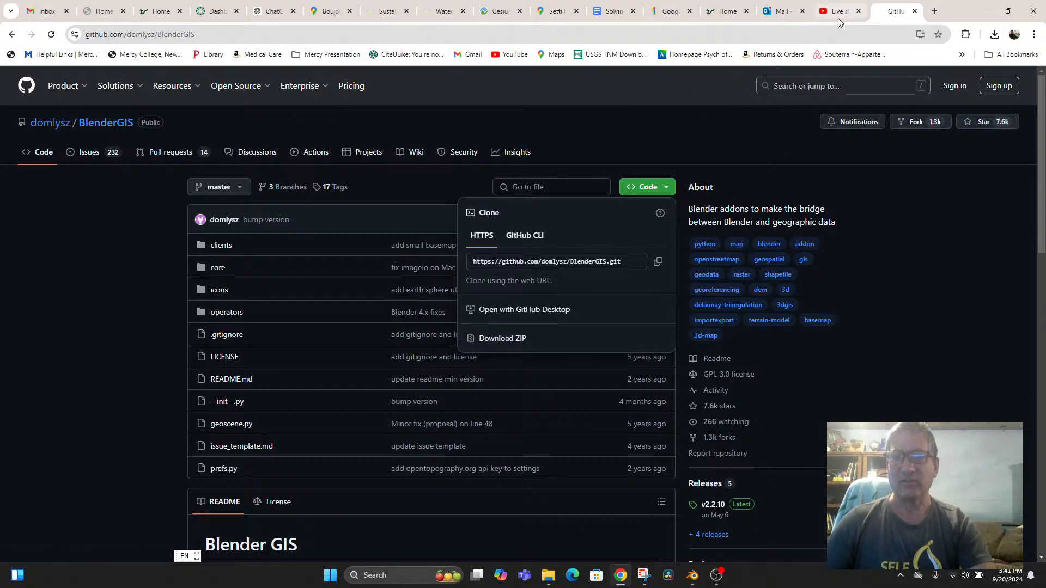
Step: Return to Blender's file browser, look through the Downloads folder for BlenderGIS-master.zip, and cancel the installation from disk
{"action": "left_click", "coordinate": [692, 577]}
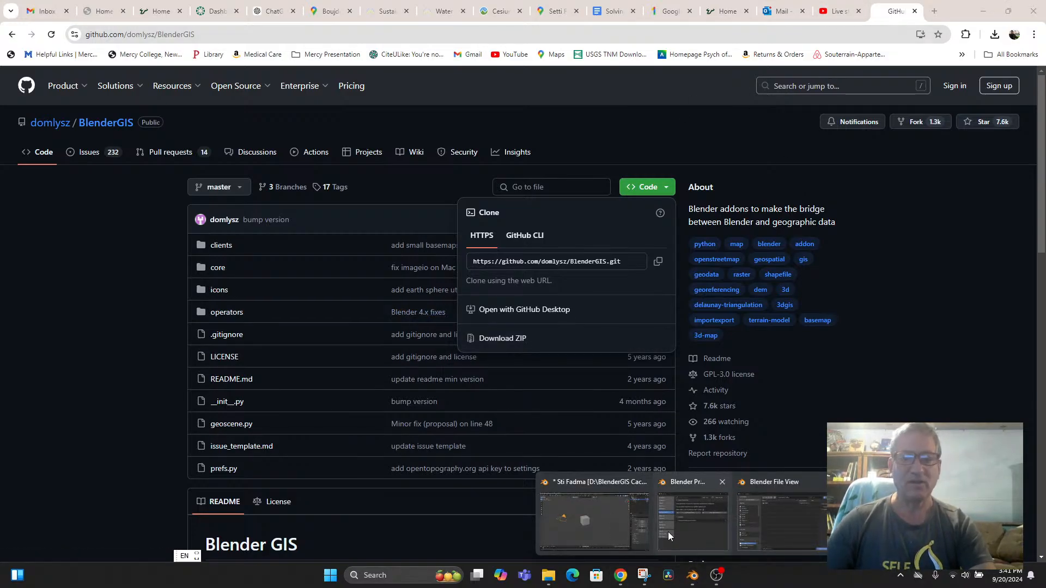
{"action": "left_click", "coordinate": [762, 523]}
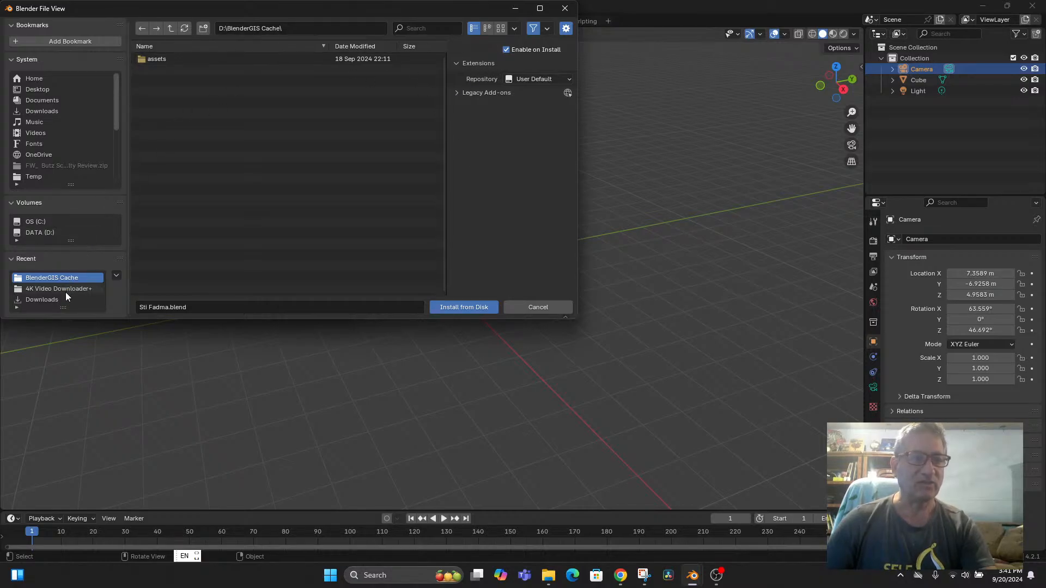
{"action": "left_click", "coordinate": [41, 299]}
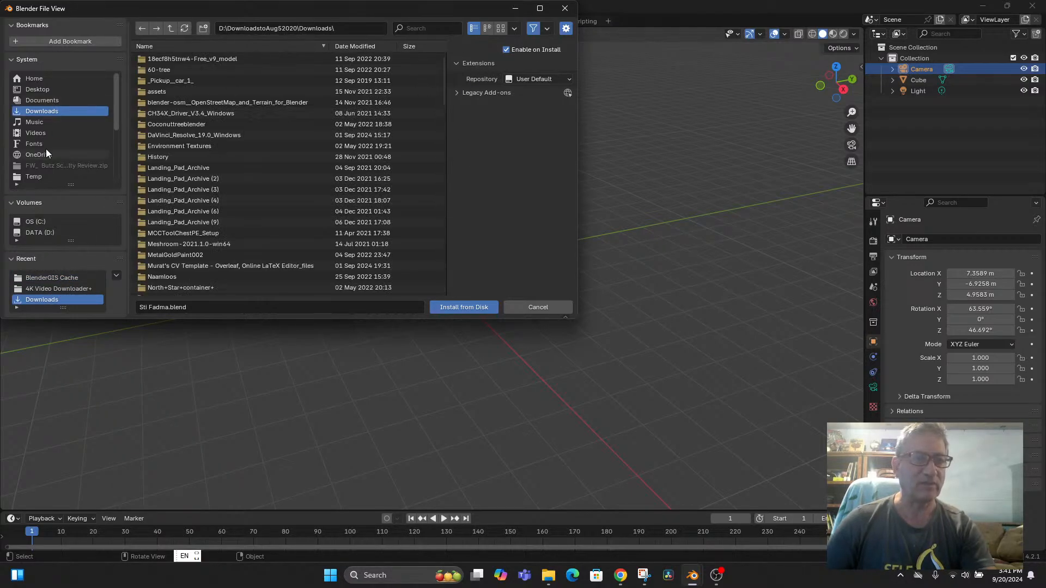
{"action": "scroll", "coordinate": [227, 228], "scroll_direction": "down", "scroll_amount": 15}
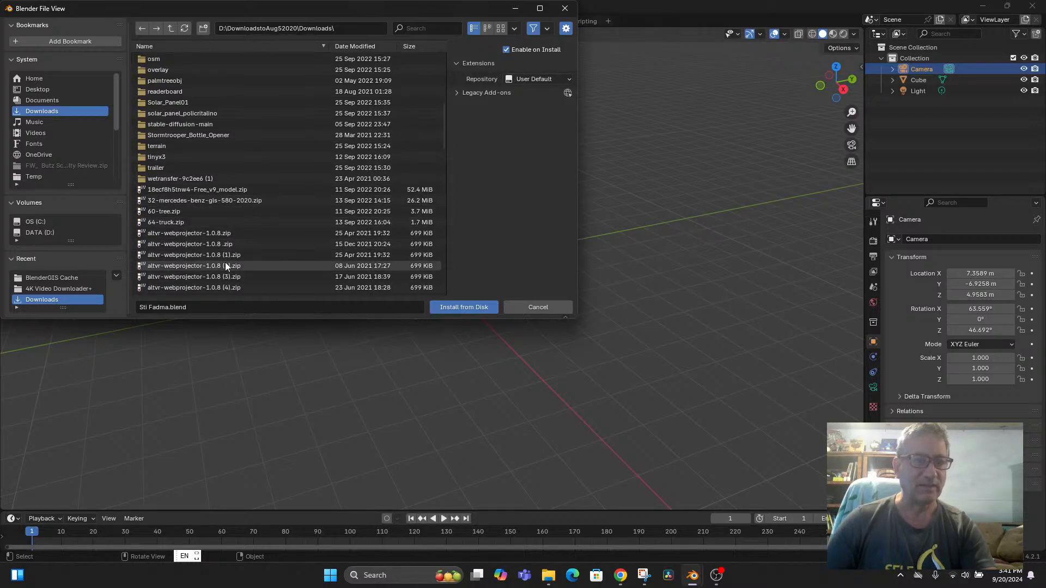
{"action": "scroll", "coordinate": [224, 260], "scroll_direction": "down", "scroll_amount": 3}
{"action": "scroll", "coordinate": [223, 256], "scroll_direction": "down", "scroll_amount": 10}
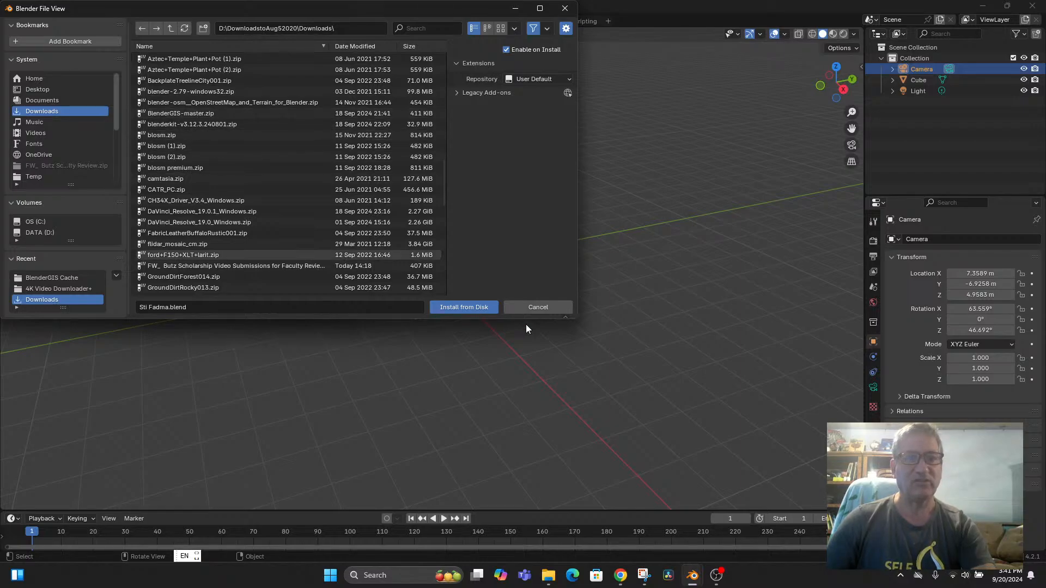
{"action": "left_click", "coordinate": [534, 308]}
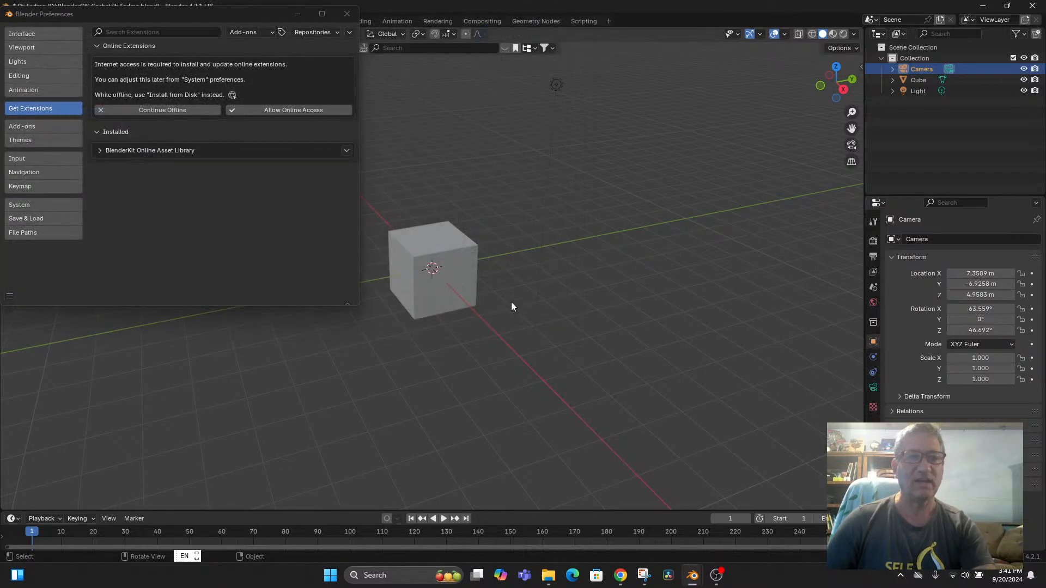
Step: Switch the installed BlenderGIS add-on off and on again, and open its Opentopography API key for editing
{"action": "left_click", "coordinate": [24, 126]}
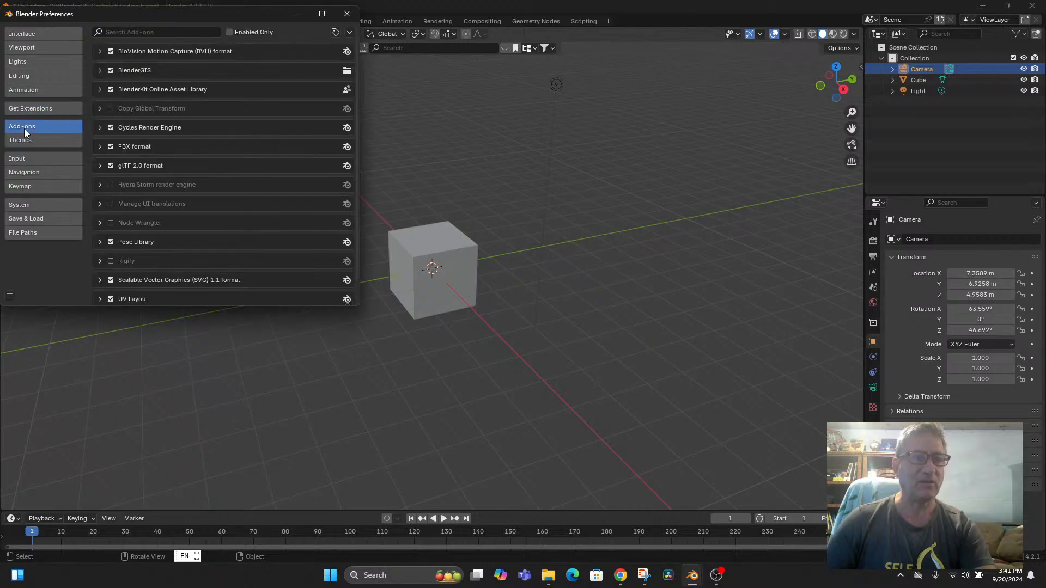
{"action": "left_click", "coordinate": [99, 70]}
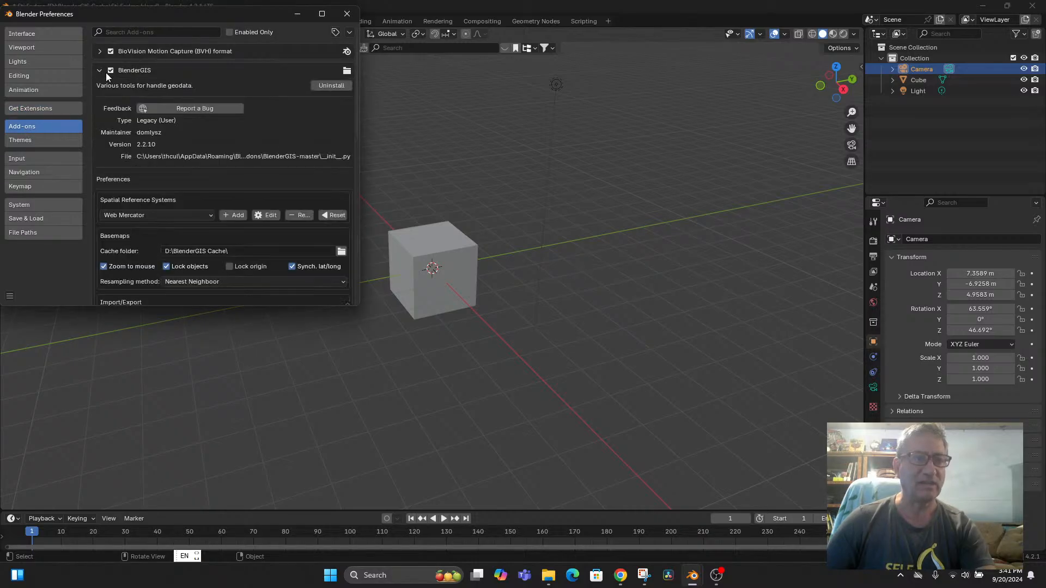
{"action": "left_click", "coordinate": [110, 71]}
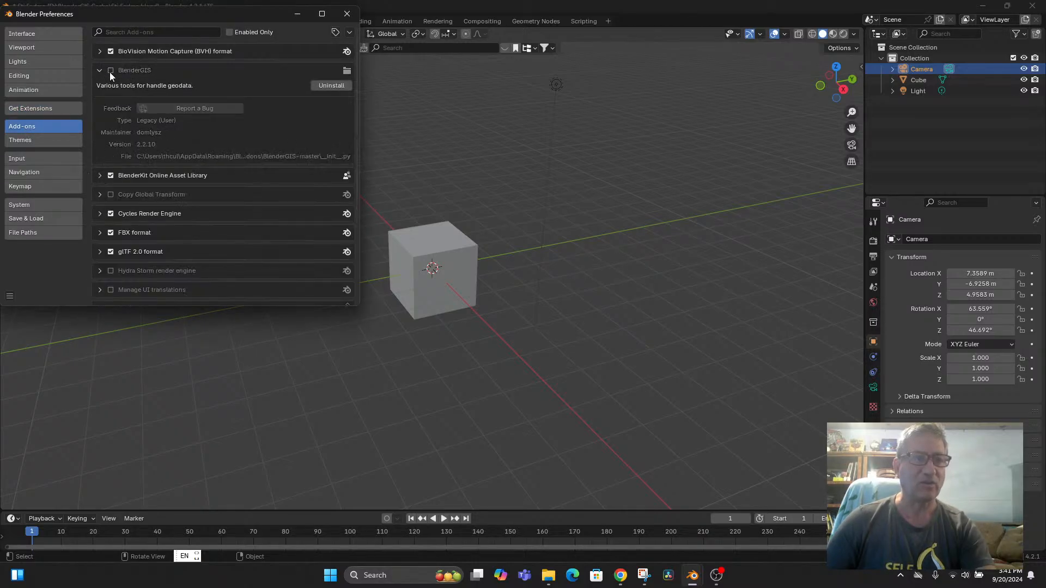
{"action": "left_click", "coordinate": [110, 70]}
{"action": "scroll", "coordinate": [270, 155], "scroll_direction": "down", "scroll_amount": 2}
{"action": "scroll", "coordinate": [271, 159], "scroll_direction": "down", "scroll_amount": 3}
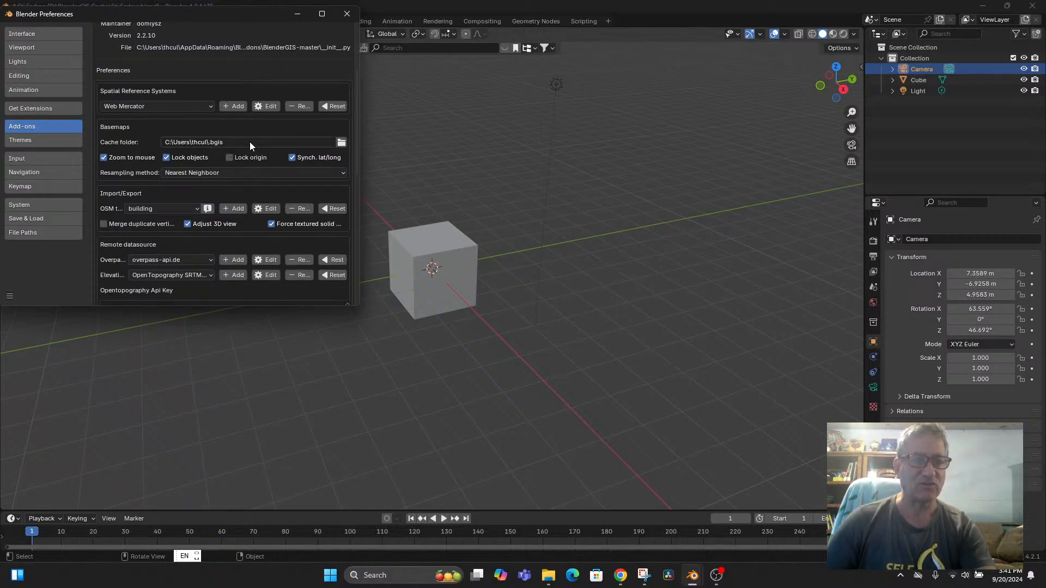
{"action": "scroll", "coordinate": [230, 188], "scroll_direction": "down", "scroll_amount": 5}
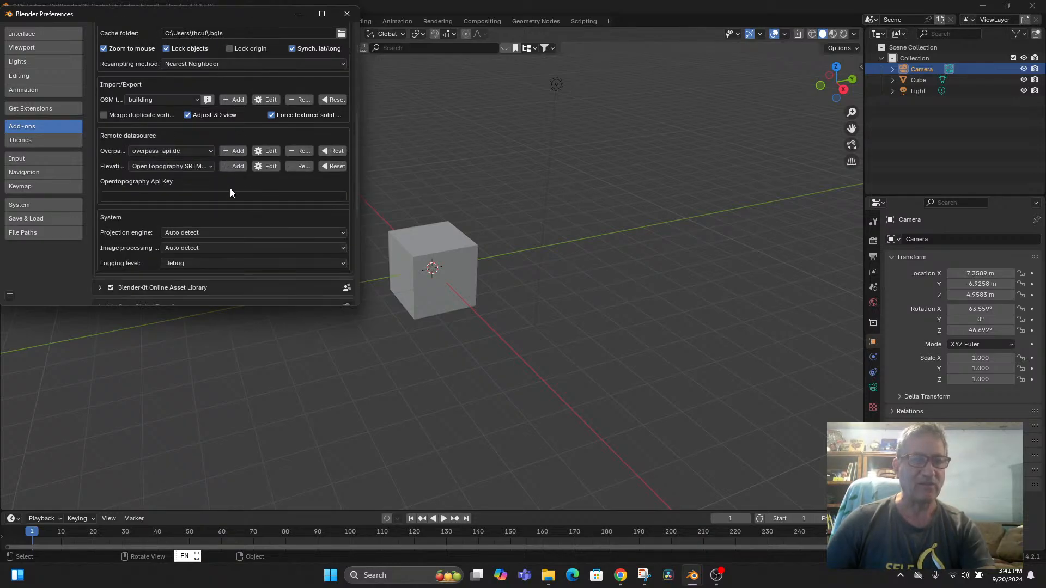
{"action": "left_click", "coordinate": [185, 197]}
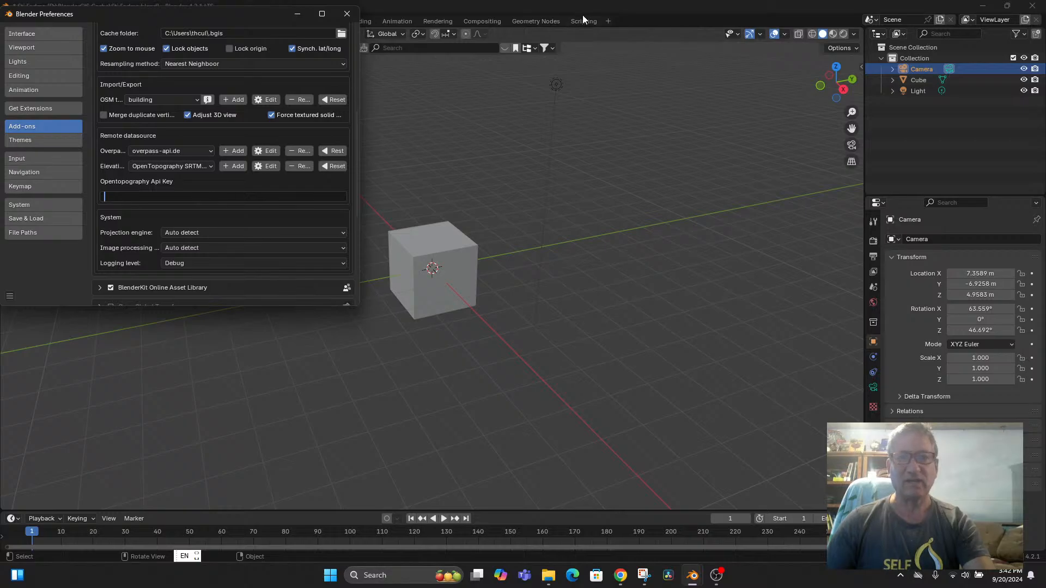
Step: Switch to Chrome, search for "open topography" in a new tab, and request an API key on the OpenTopography site
{"action": "left_click", "coordinate": [622, 577]}
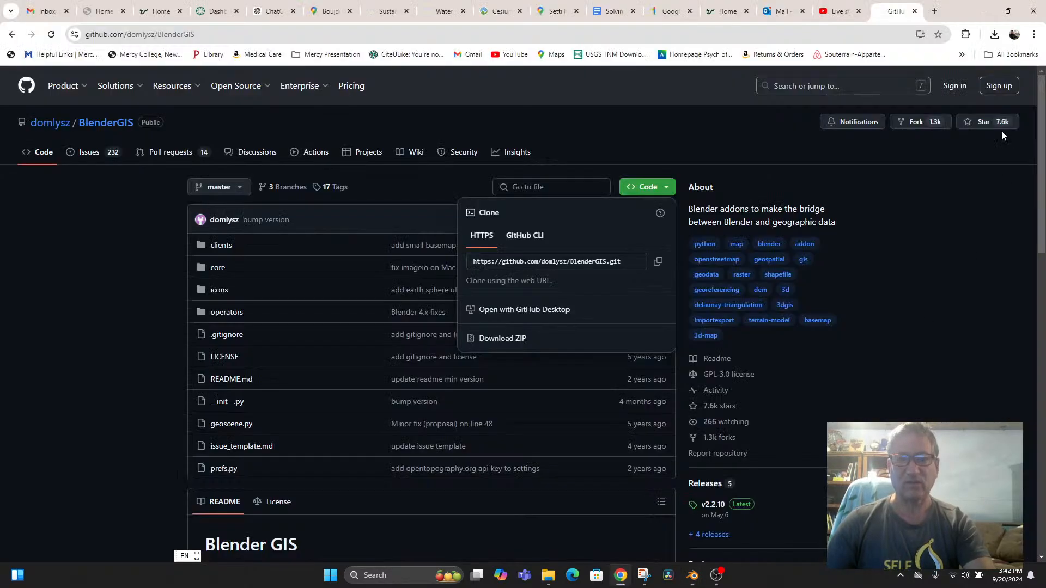
{"action": "left_click", "coordinate": [933, 12]}
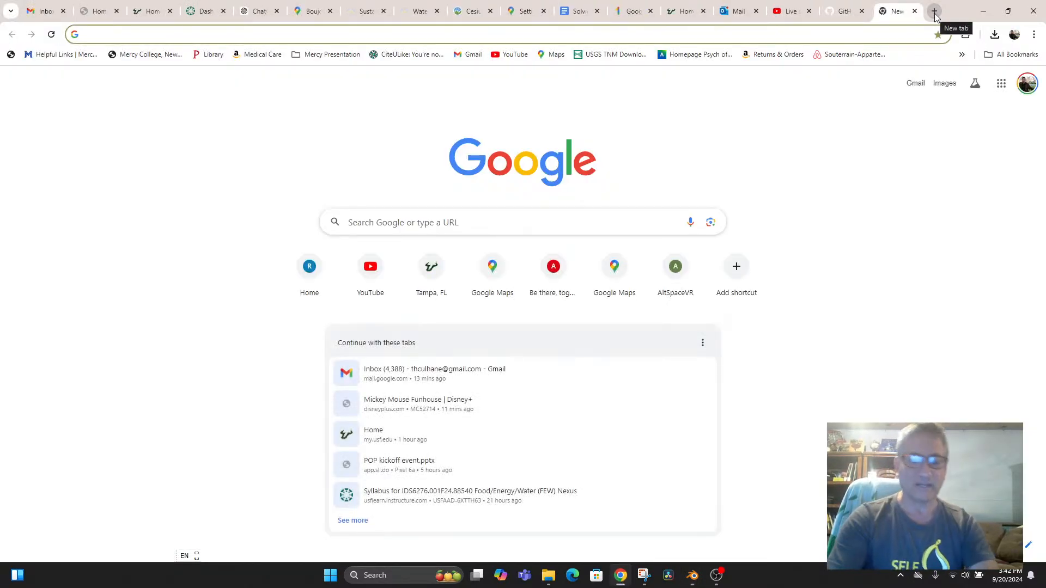
{"action": "type", "text": "open topography"}
{"action": "key", "text": "Return"}
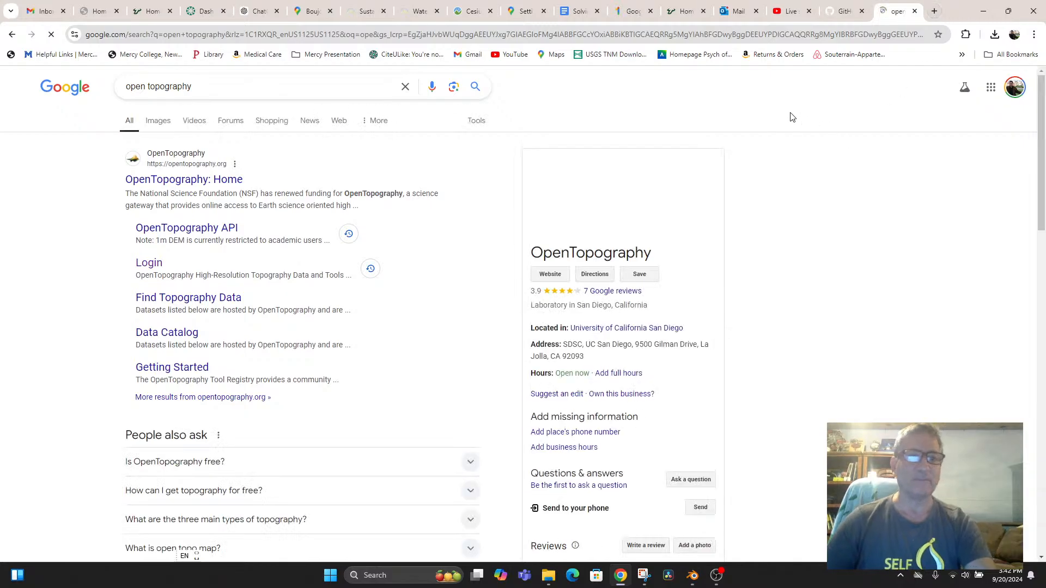
{"action": "left_click", "coordinate": [198, 180]}
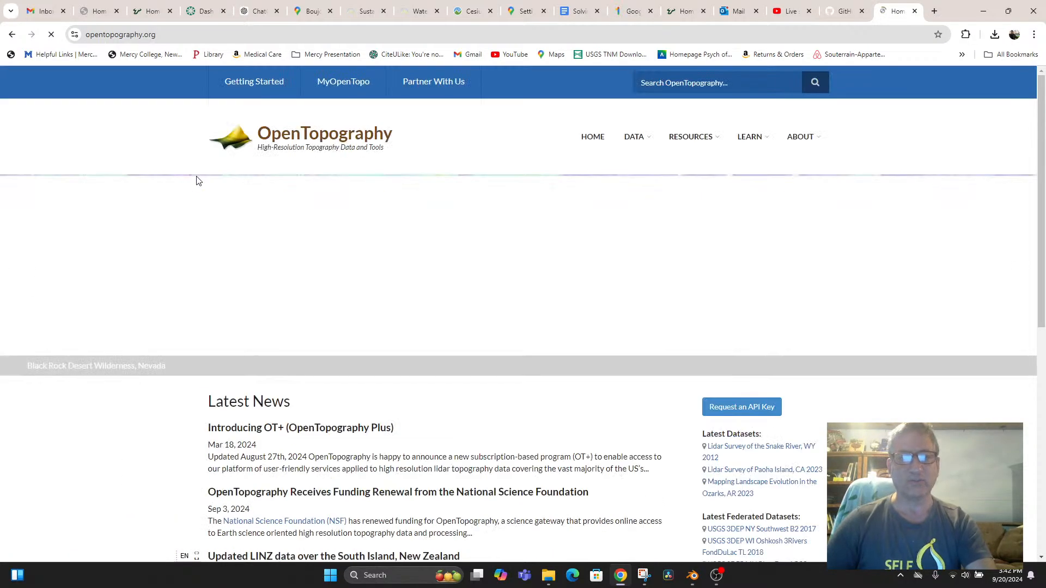
{"action": "left_click", "coordinate": [740, 413]}
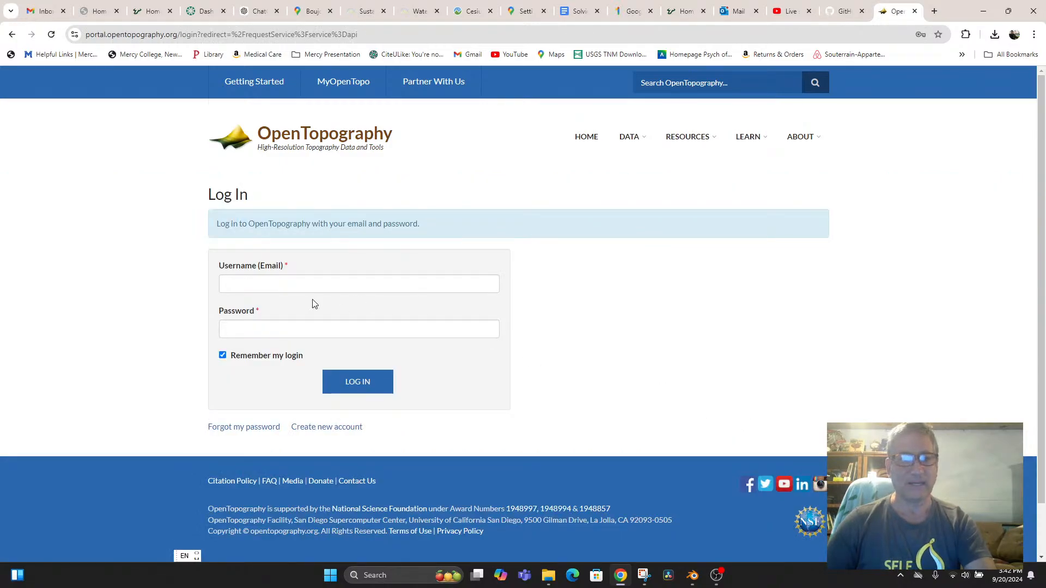
Step: Log in to OpenTopography with the saved credentials, entering the Windows PIN to release the password, and copy the API key
{"action": "left_click", "coordinate": [297, 284]}
{"action": "left_click", "coordinate": [311, 314]}
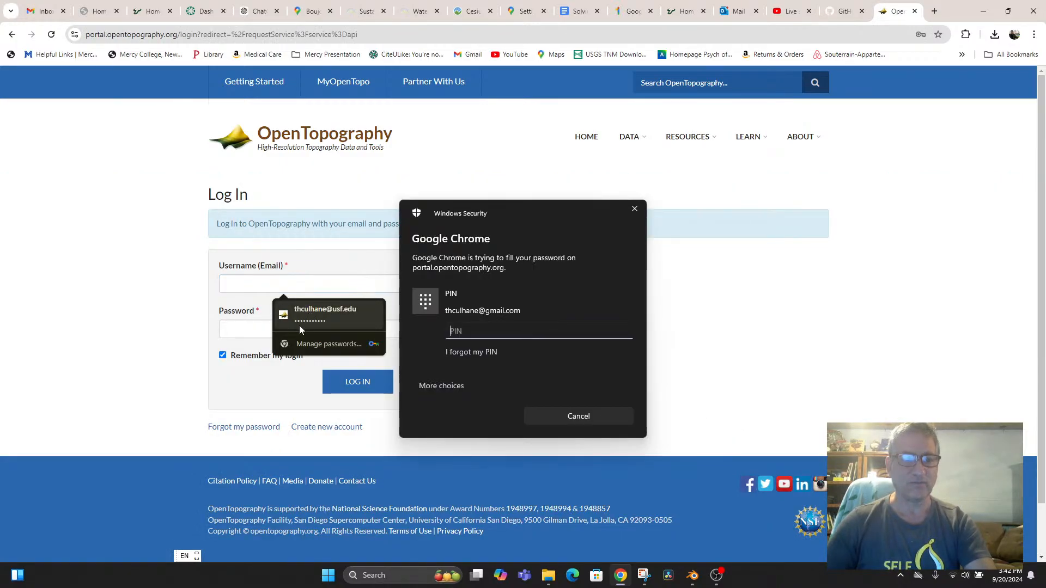
{"action": "type", "text": "****"}
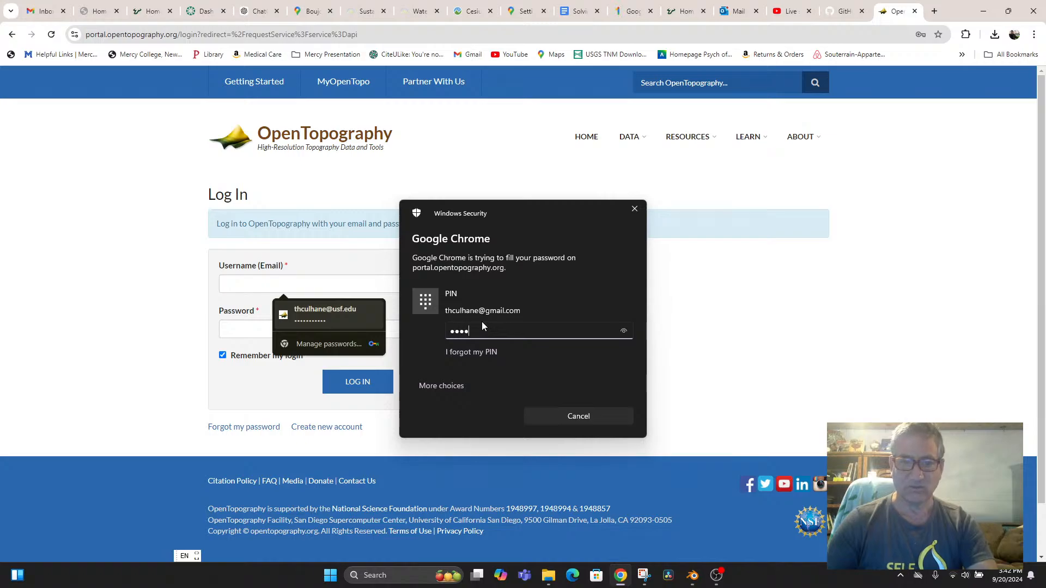
{"action": "left_click", "coordinate": [358, 392]}
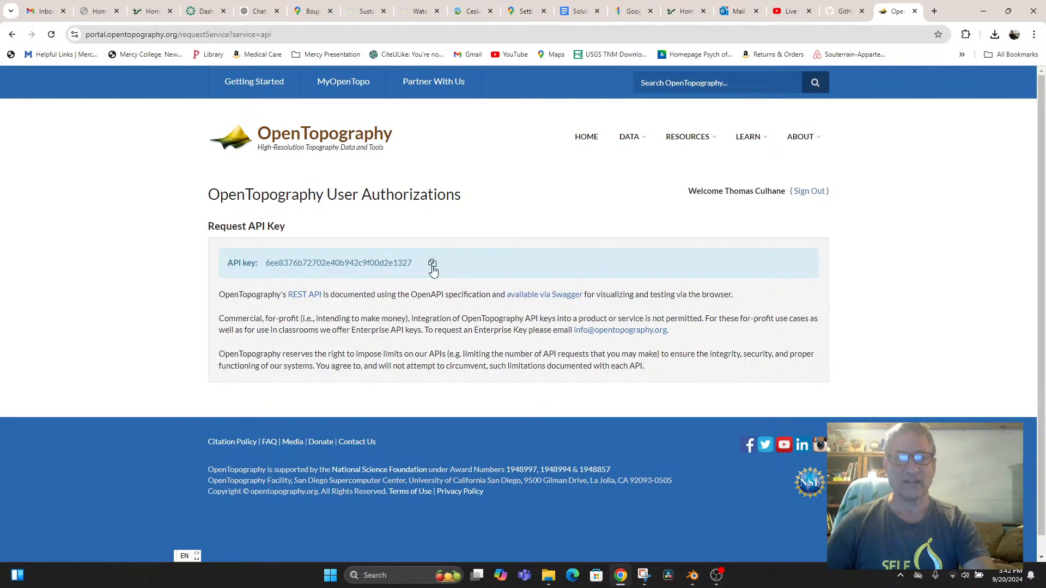
{"action": "left_click", "coordinate": [432, 265]}
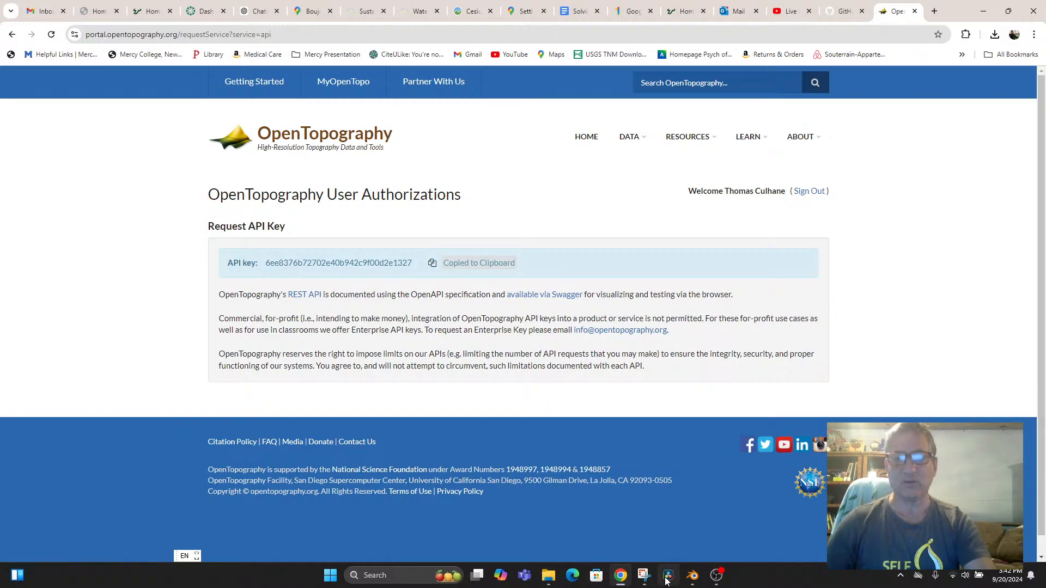
Step: Return to the Blender preferences, paste the API key into BlenderGIS's Opentopography API key setting, and save the preferences
{"action": "mouse_move", "coordinate": [692, 576]}
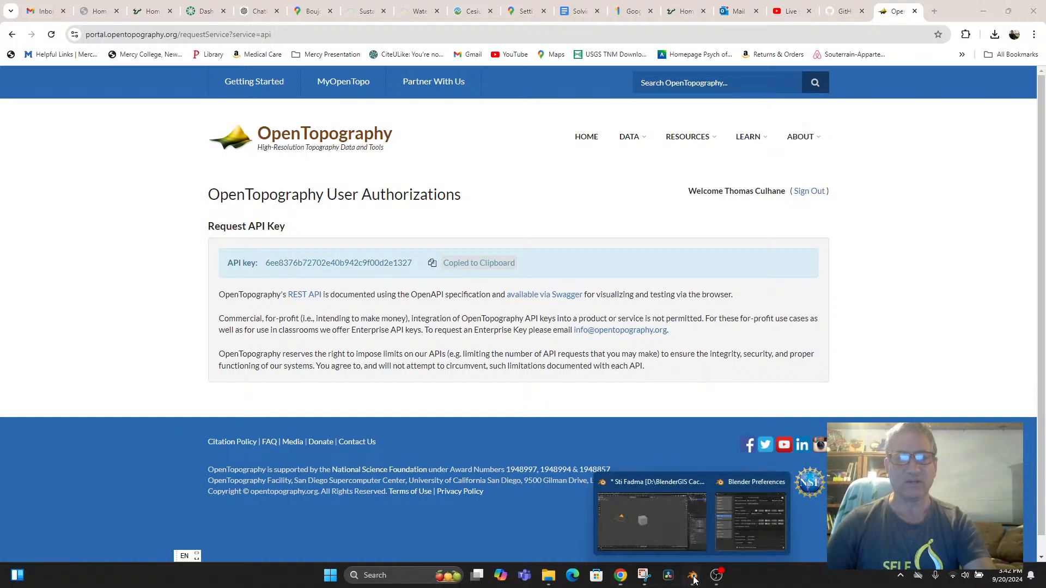
{"action": "left_click", "coordinate": [752, 541]}
{"action": "left_click", "coordinate": [149, 198]}
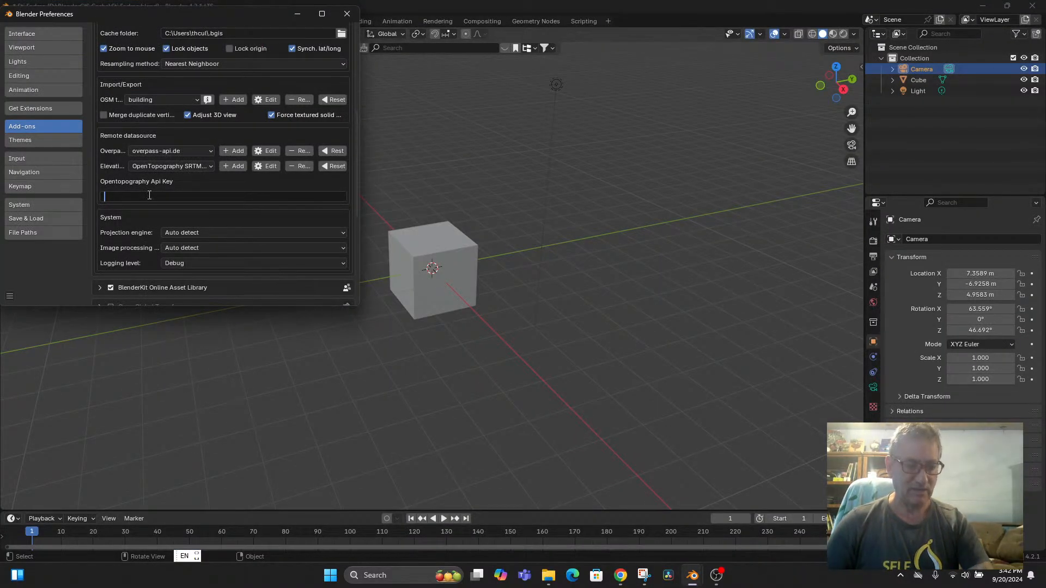
{"action": "key", "text": "ctrl+v"}
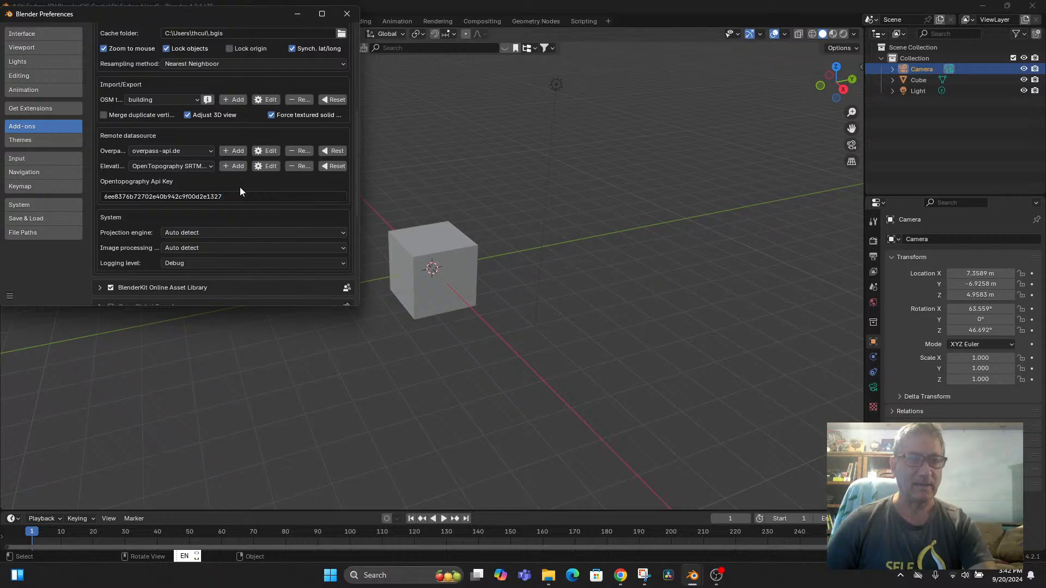
{"action": "left_click", "coordinate": [10, 297]}
{"action": "left_click", "coordinate": [41, 259]}
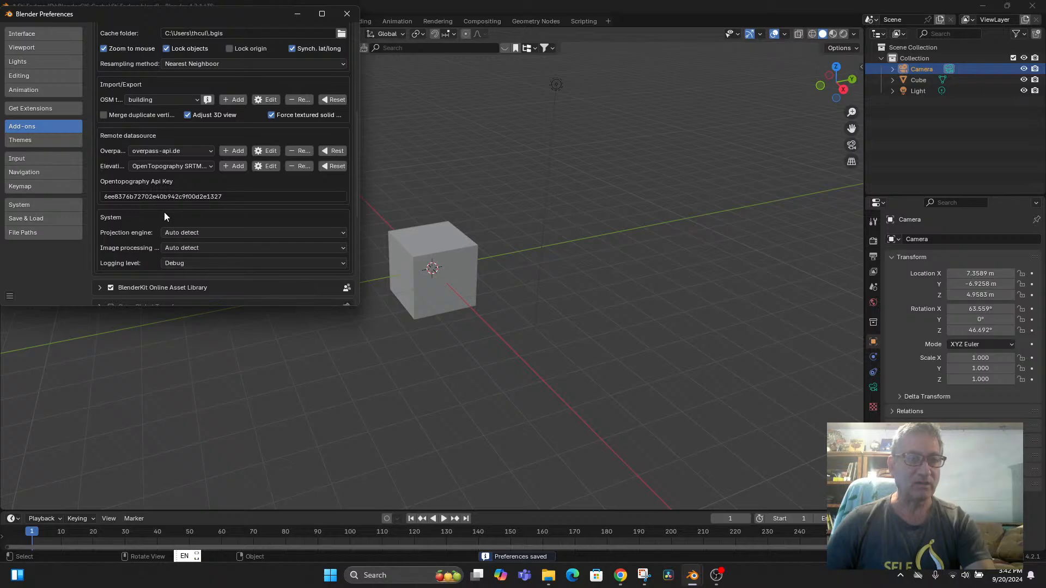
Step: Look over the remaining BlenderGIS add-on settings and close the preferences window
{"action": "scroll", "coordinate": [193, 281], "scroll_direction": "down", "scroll_amount": 3}
{"action": "scroll", "coordinate": [200, 277], "scroll_direction": "up", "scroll_amount": 5}
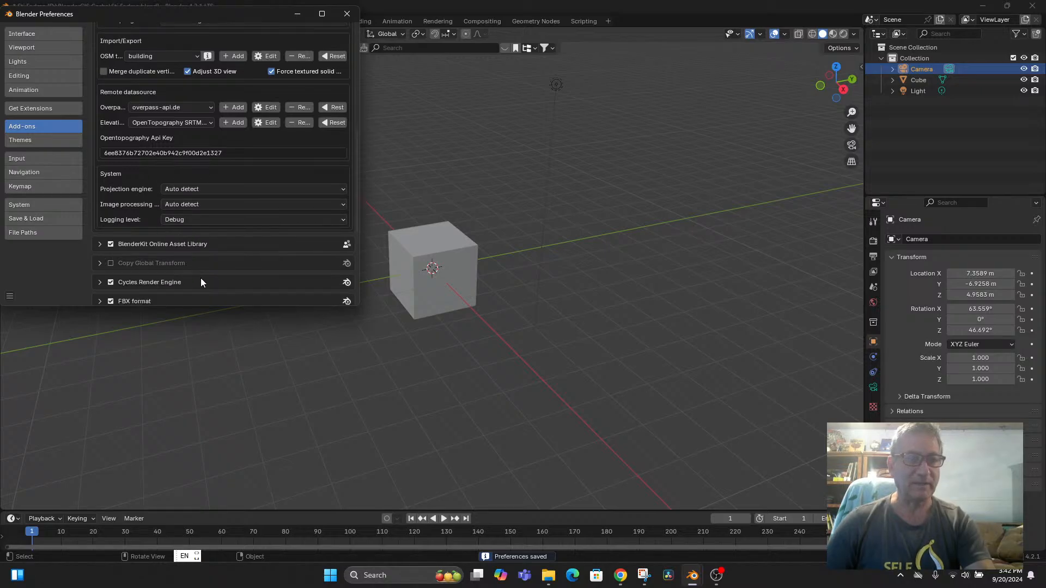
{"action": "left_click", "coordinate": [346, 14]}
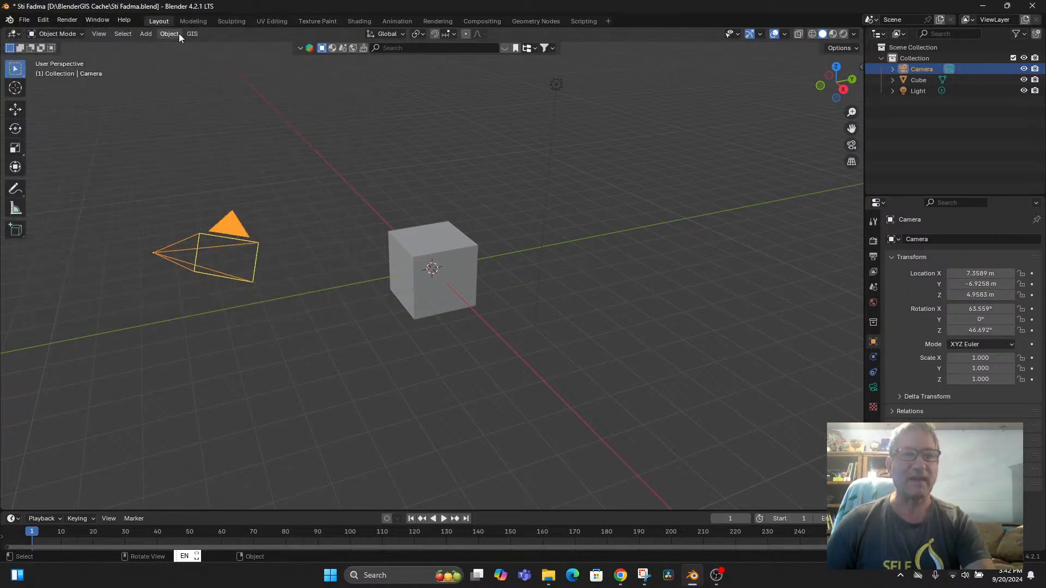
Step: Load a BlenderGIS web basemap with Google as the source and Satellite as the layer
{"action": "left_click", "coordinate": [194, 34]}
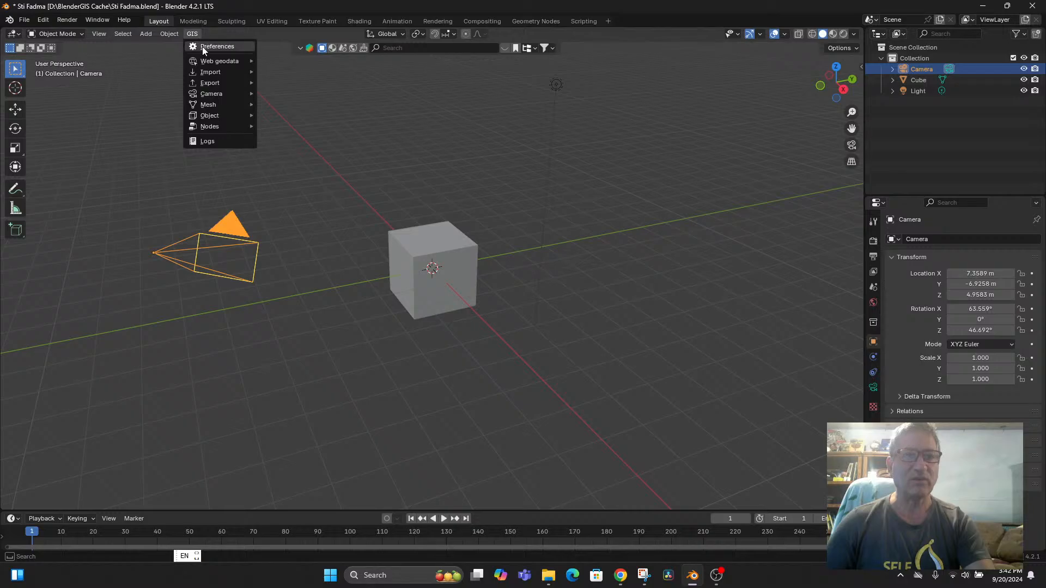
{"action": "mouse_move", "coordinate": [205, 59]}
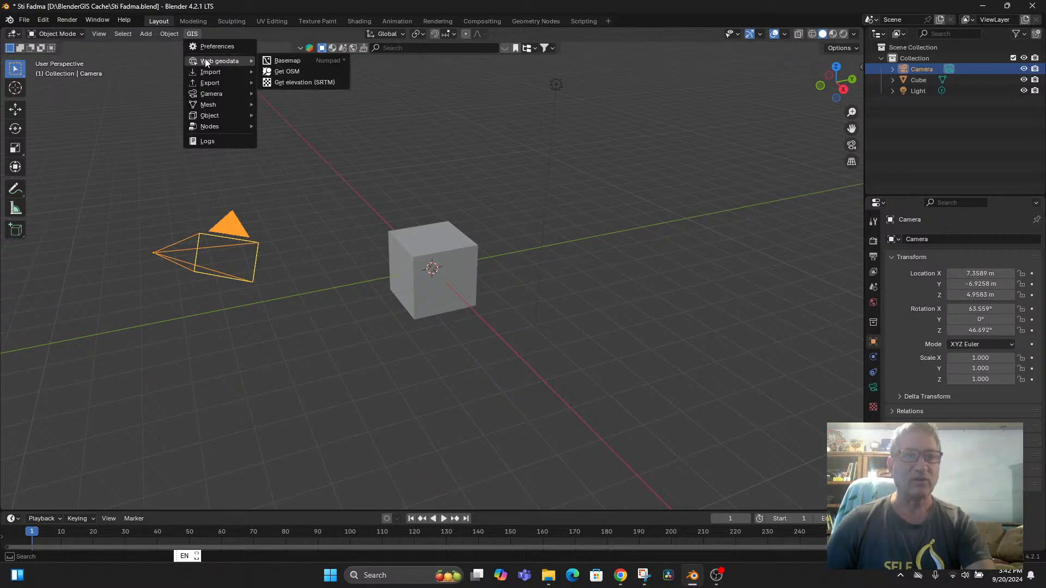
{"action": "left_click", "coordinate": [287, 62]}
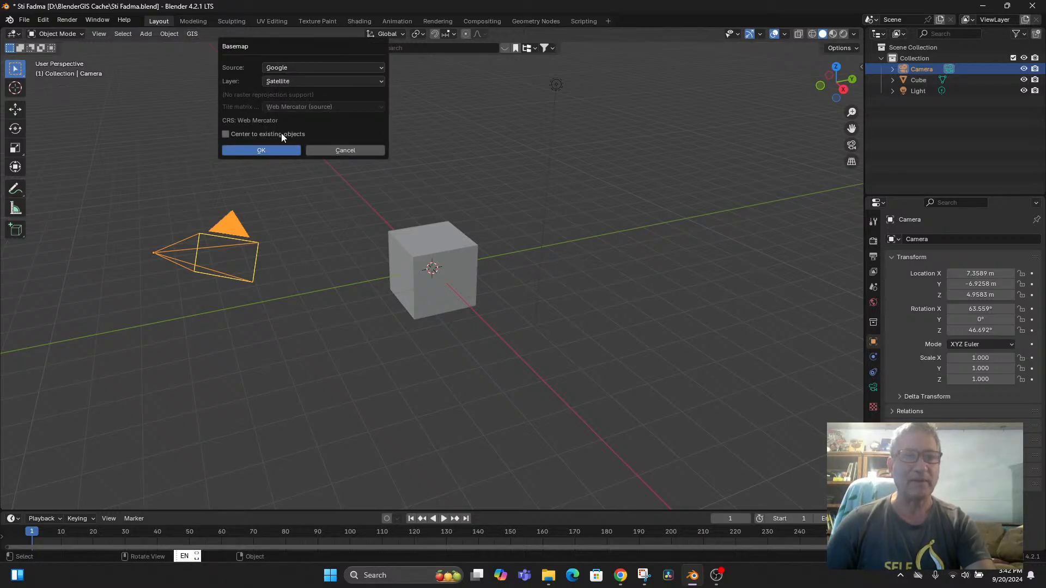
{"action": "left_click", "coordinate": [328, 83]}
{"action": "left_click", "coordinate": [328, 82]}
{"action": "left_click", "coordinate": [333, 70]}
{"action": "left_click", "coordinate": [332, 70]}
{"action": "left_click", "coordinate": [332, 70]}
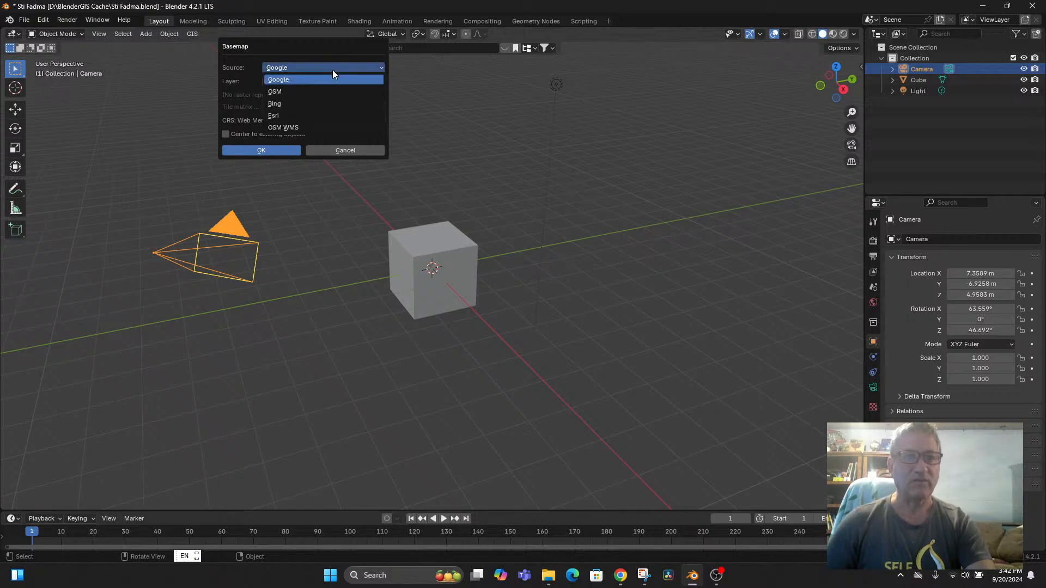
{"action": "left_click", "coordinate": [332, 70]}
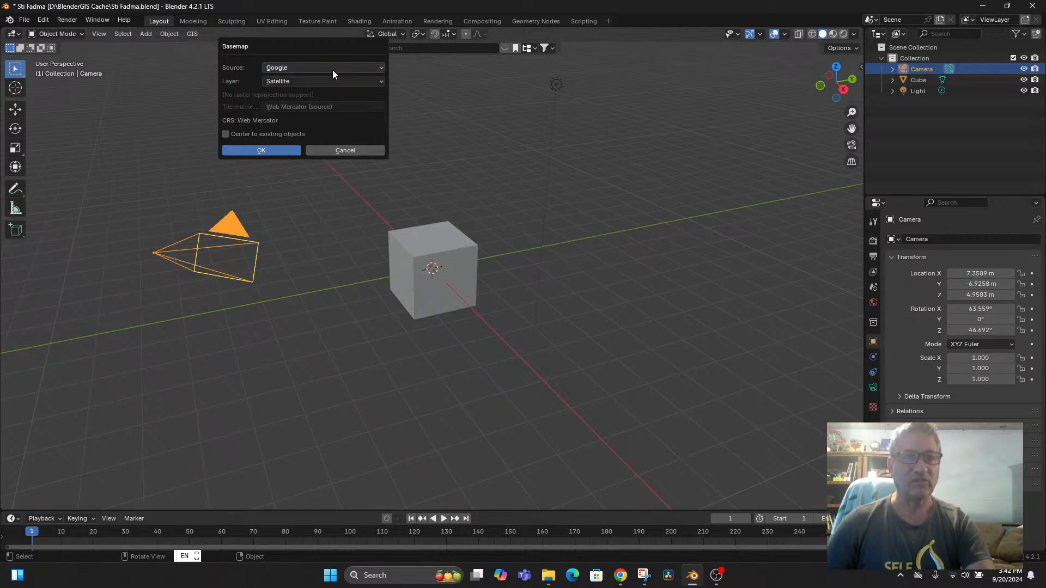
{"action": "left_click", "coordinate": [258, 150]}
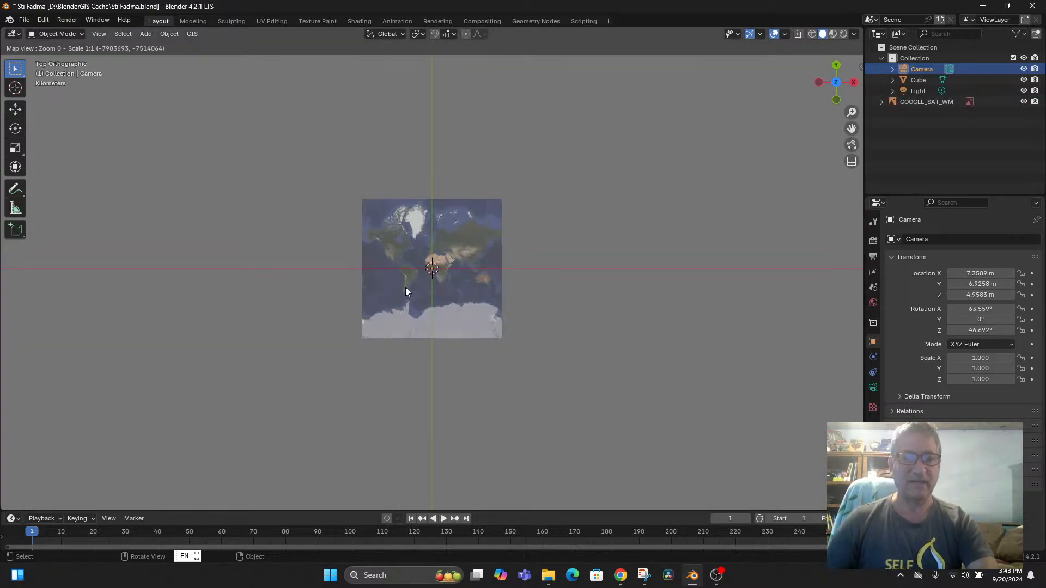
Step: Open the basemap's place search and start entering the village name as "Sdi"
{"action": "key", "text": "g"}
{"action": "left_click", "coordinate": [421, 272]}
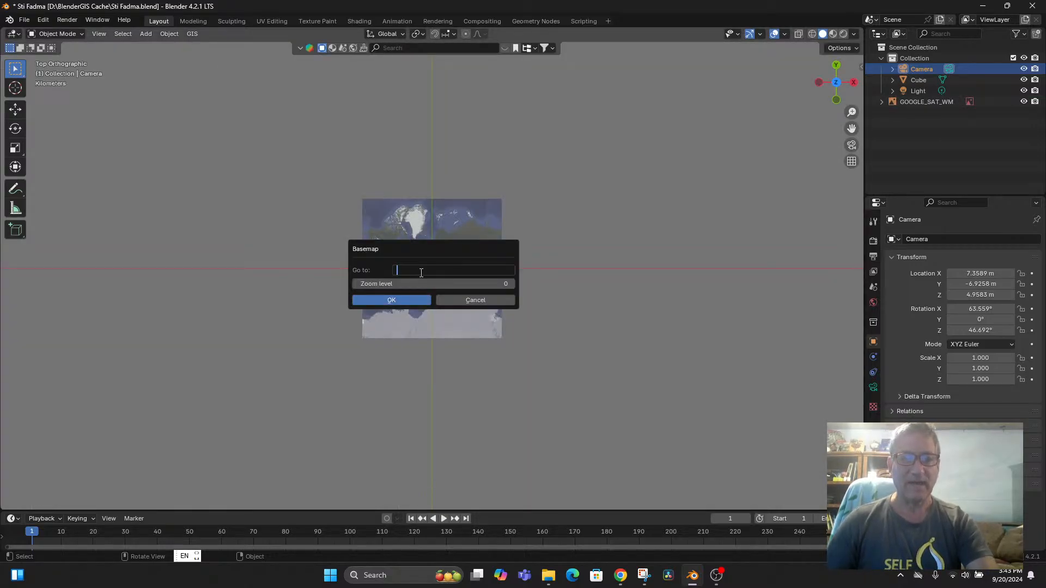
{"action": "type", "text": "S"}
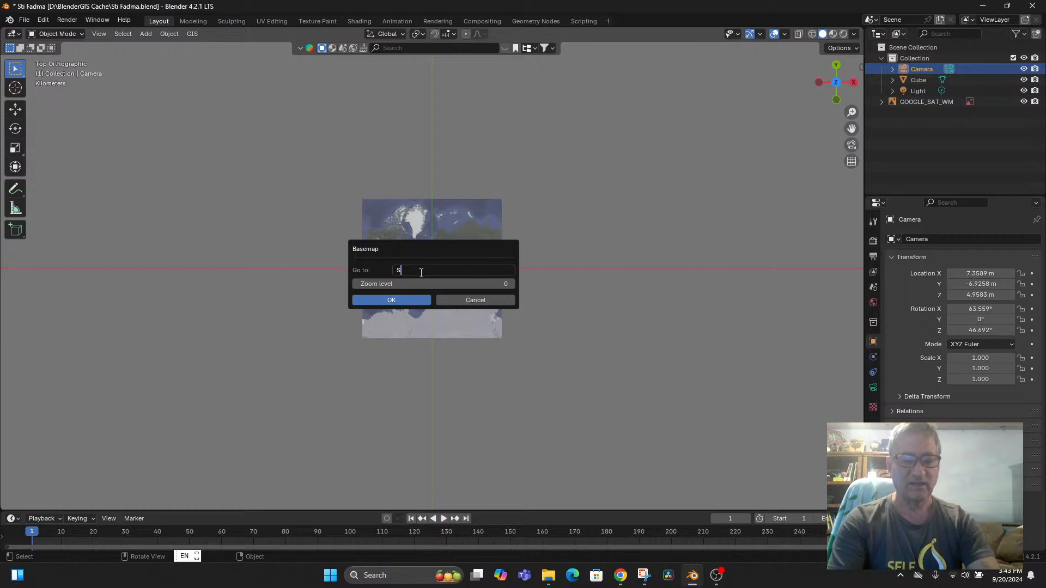
{"action": "type", "text": "di"}
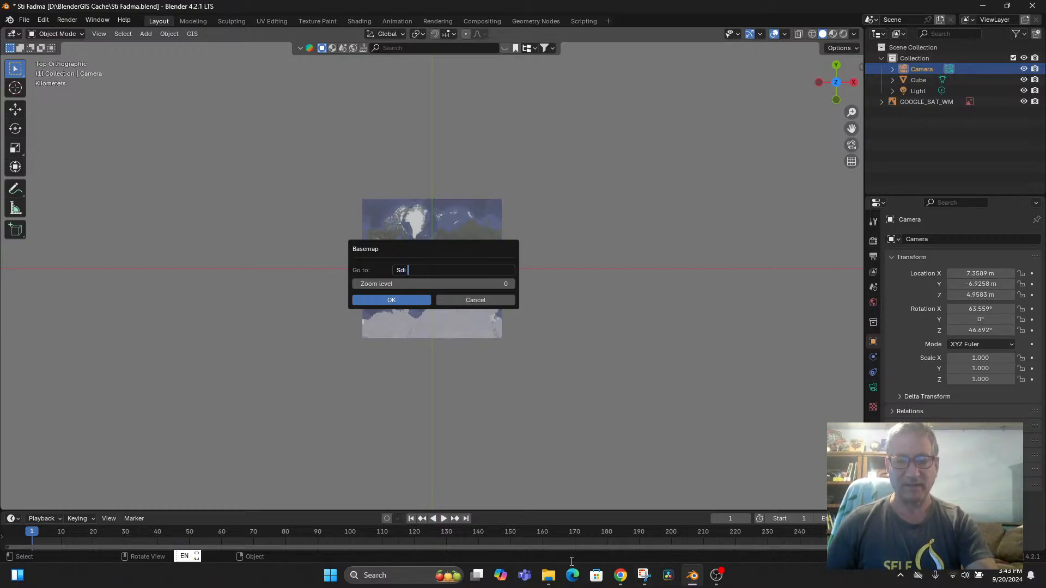
Step: Switch to Chrome and copy the place name "Setti-Fatma" from the High Atlas Foundation article about Timichi village
{"action": "left_click", "coordinate": [615, 580]}
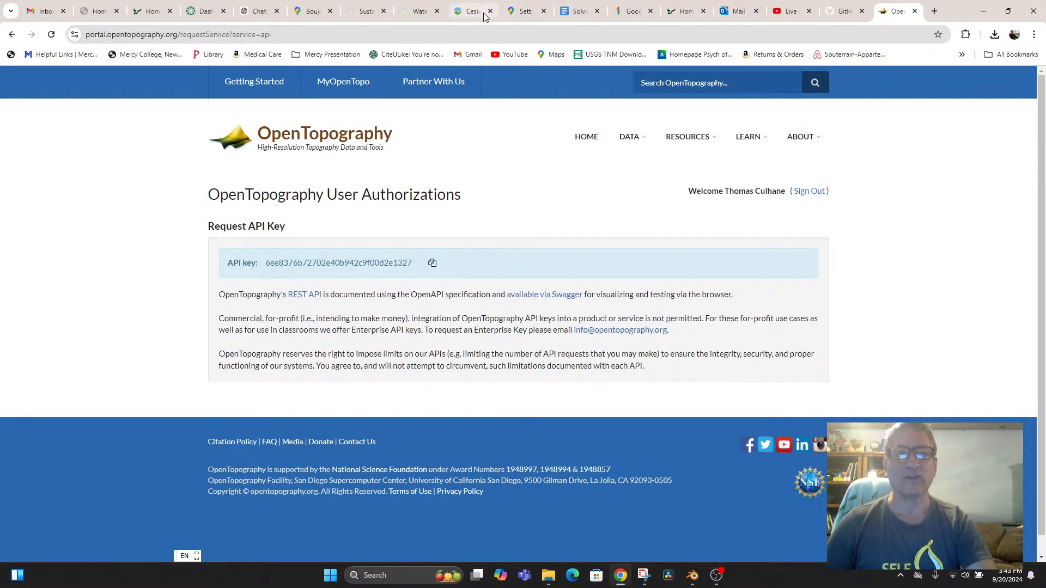
{"action": "left_click", "coordinate": [419, 11]}
{"action": "scroll", "coordinate": [360, 356], "scroll_direction": "down", "scroll_amount": 10}
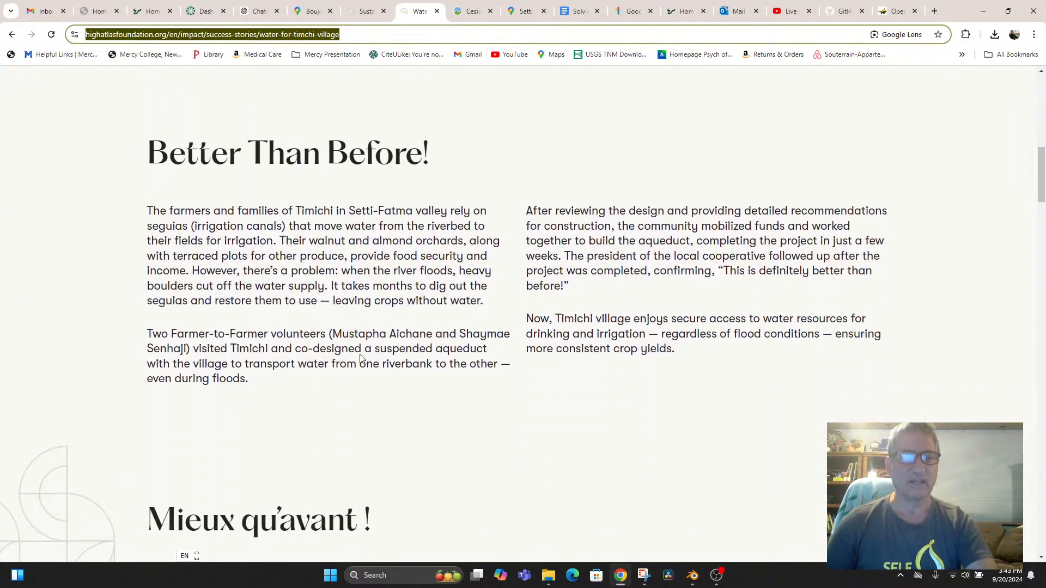
{"action": "scroll", "coordinate": [360, 357], "scroll_direction": "down", "scroll_amount": 8}
{"action": "scroll", "coordinate": [358, 185], "scroll_direction": "up", "scroll_amount": 7}
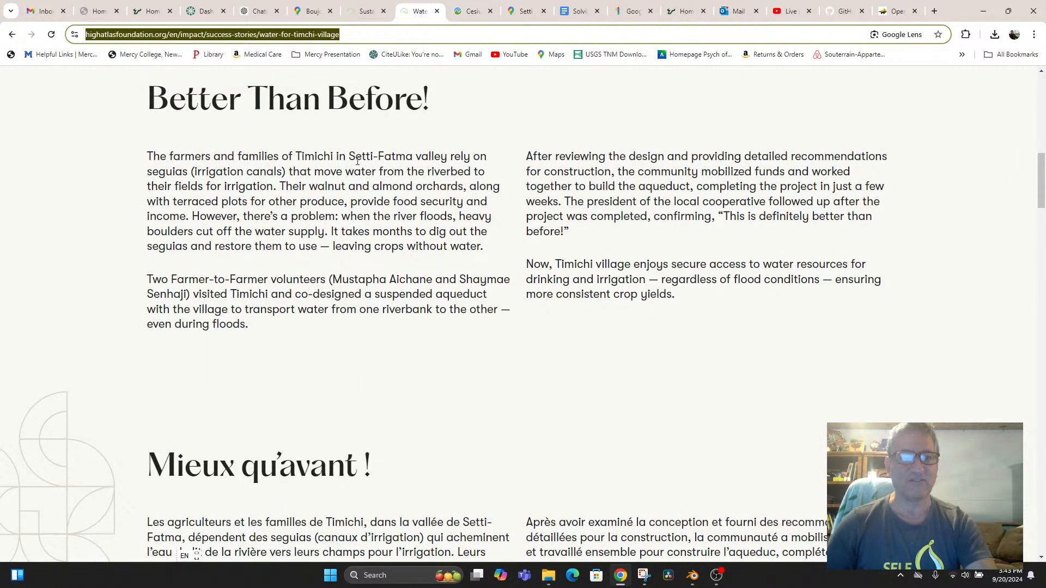
{"action": "left_click_drag", "start_coordinate": [349, 157], "coordinate": [420, 157]}
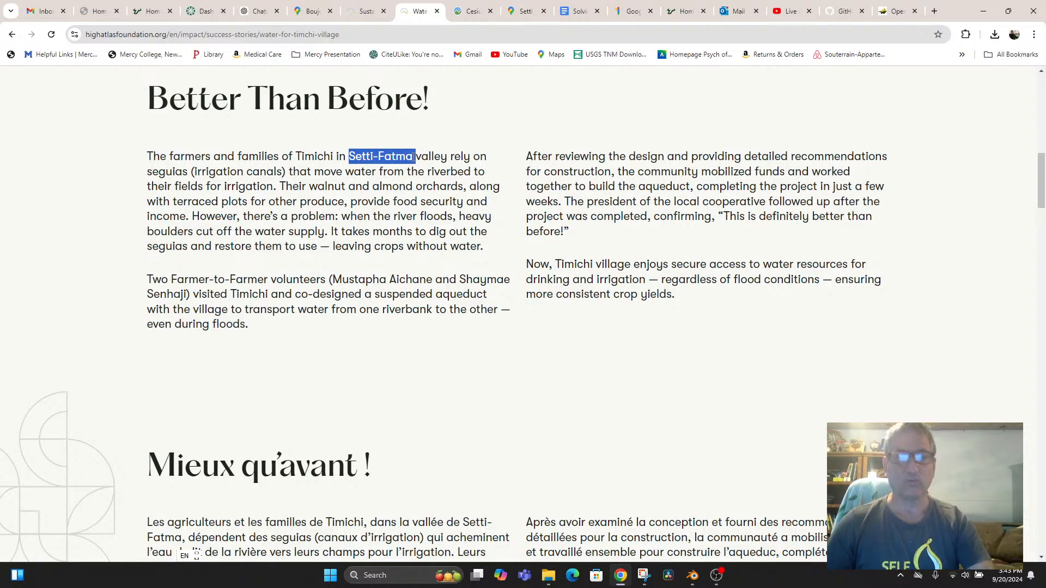
Step: Return to Blender and send the basemap to "Setti-Fatma" at zoom level 21
{"action": "left_click", "coordinate": [692, 575]}
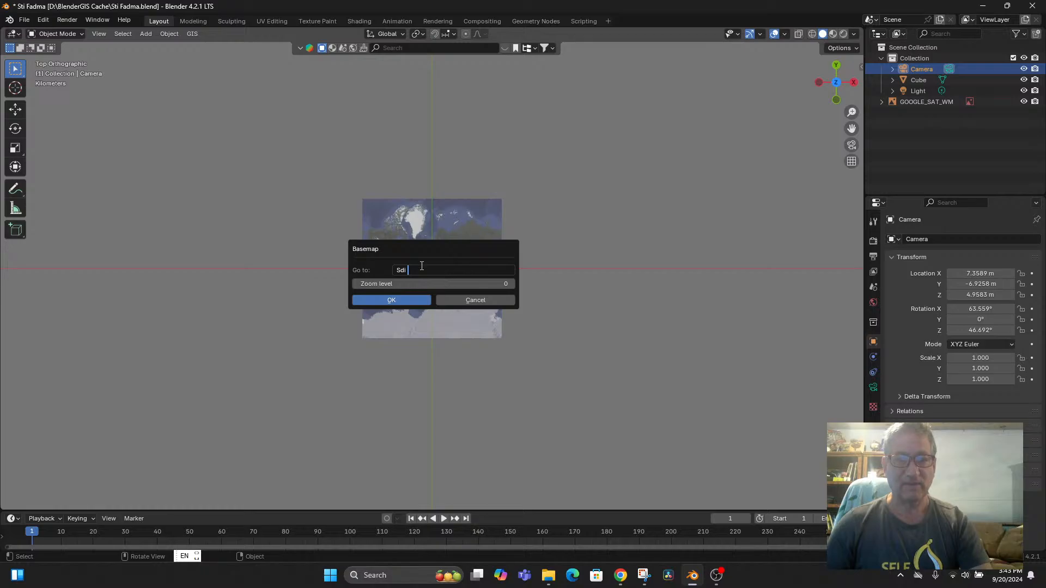
{"action": "key", "text": "ctrl+v"}
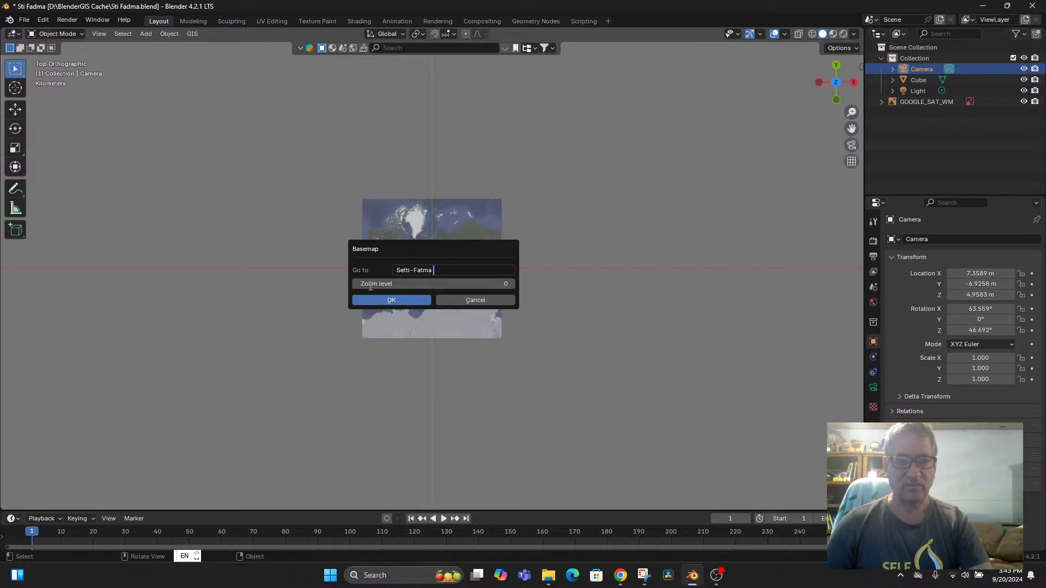
{"action": "key", "text": "Return"}
{"action": "left_click_drag", "start_coordinate": [406, 283], "coordinate": [469, 291]}
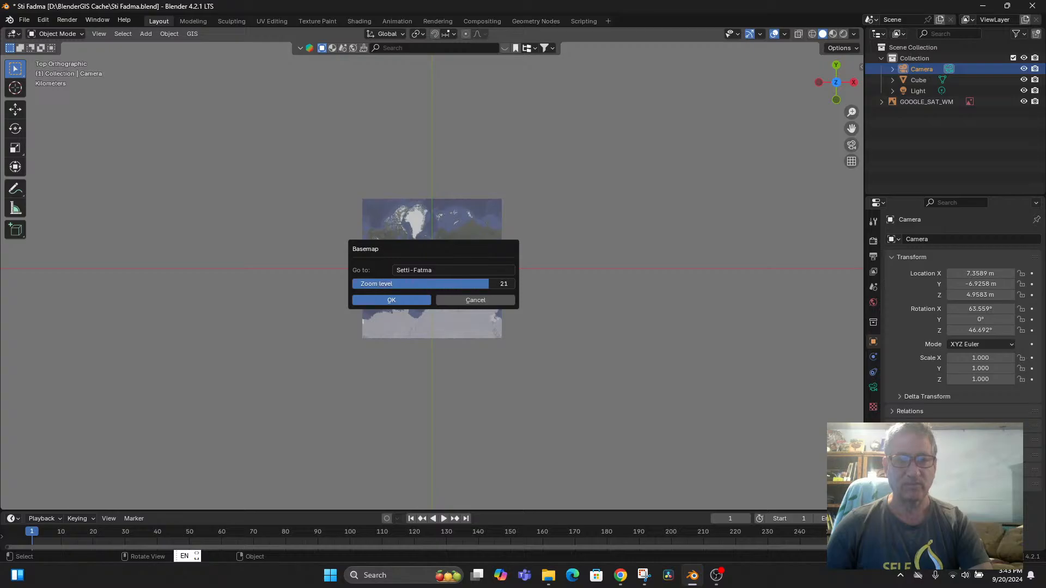
{"action": "left_click", "coordinate": [387, 300]}
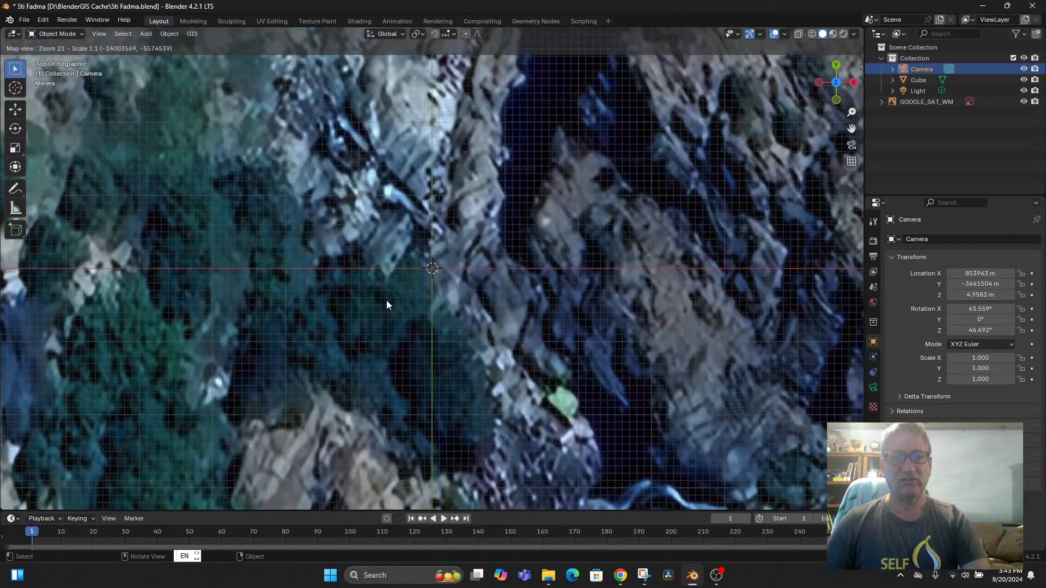
Step: Examine the satellite basemap along the river valley around Setti-Fatma to locate the village
{"action": "scroll", "coordinate": [500, 389], "scroll_direction": "down", "scroll_amount": 2}
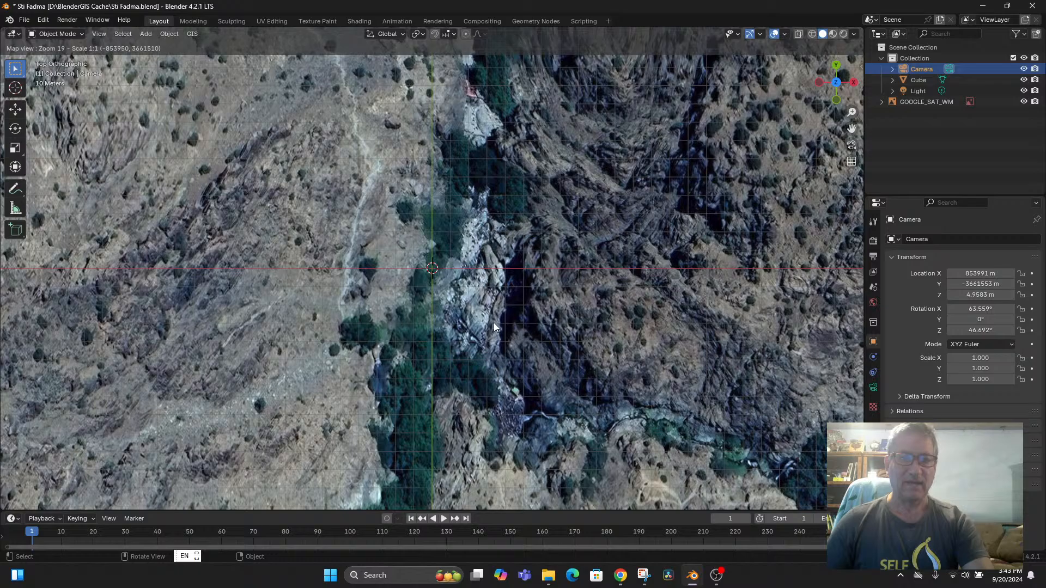
{"action": "middle_click_drag", "start_coordinate": [445, 374], "coordinate": [417, 282]}
{"action": "middle_click_drag", "start_coordinate": [523, 354], "coordinate": [524, 309]}
{"action": "scroll", "coordinate": [518, 336], "scroll_direction": "down", "scroll_amount": 1}
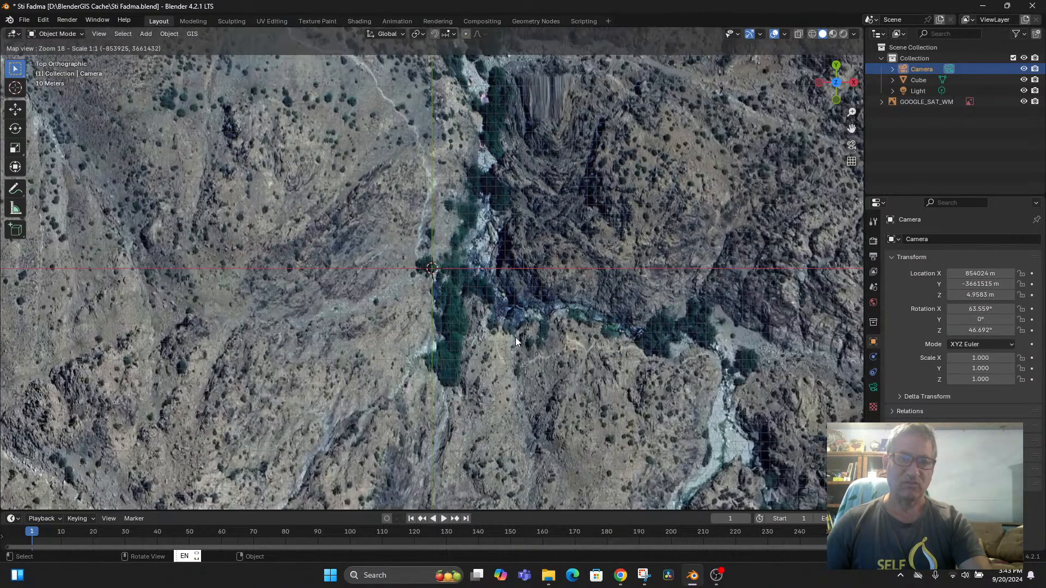
{"action": "scroll", "coordinate": [518, 367], "scroll_direction": "down", "scroll_amount": 1}
{"action": "scroll", "coordinate": [517, 367], "scroll_direction": "down", "scroll_amount": 2}
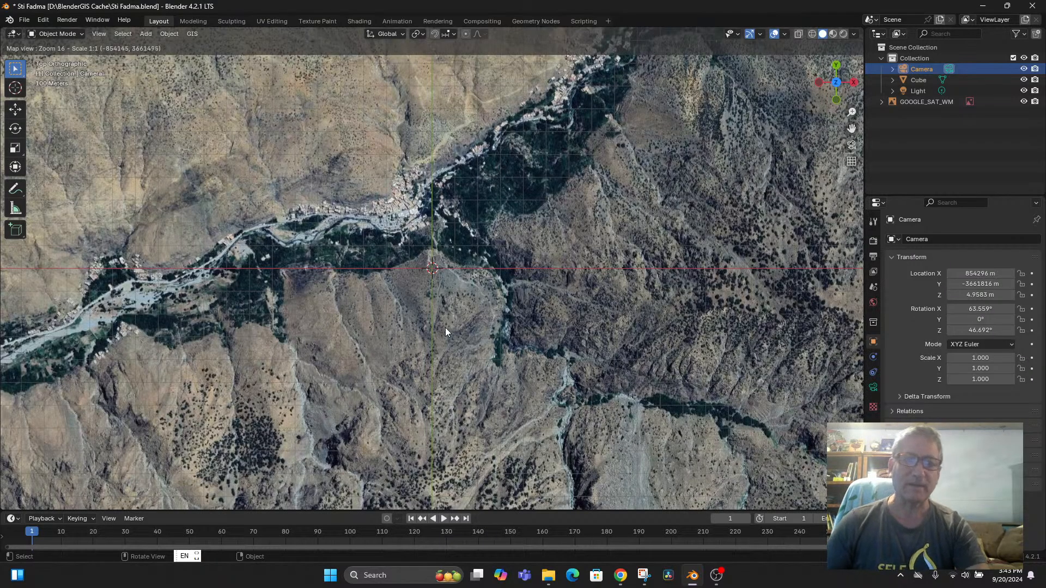
{"action": "left_click_drag", "start_coordinate": [445, 332], "coordinate": [557, 387]}
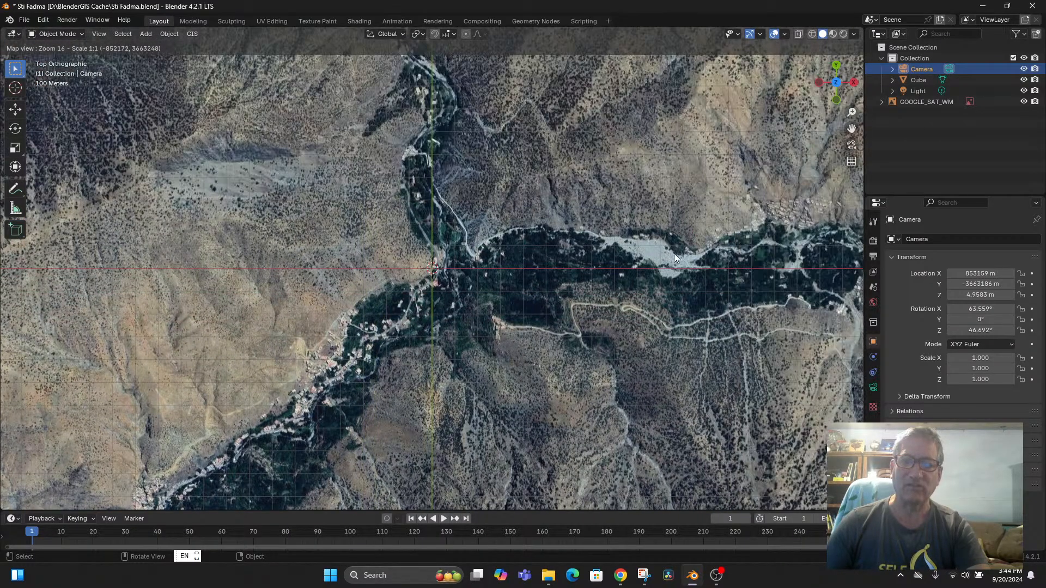
{"action": "left_click_drag", "start_coordinate": [649, 270], "coordinate": [469, 301]}
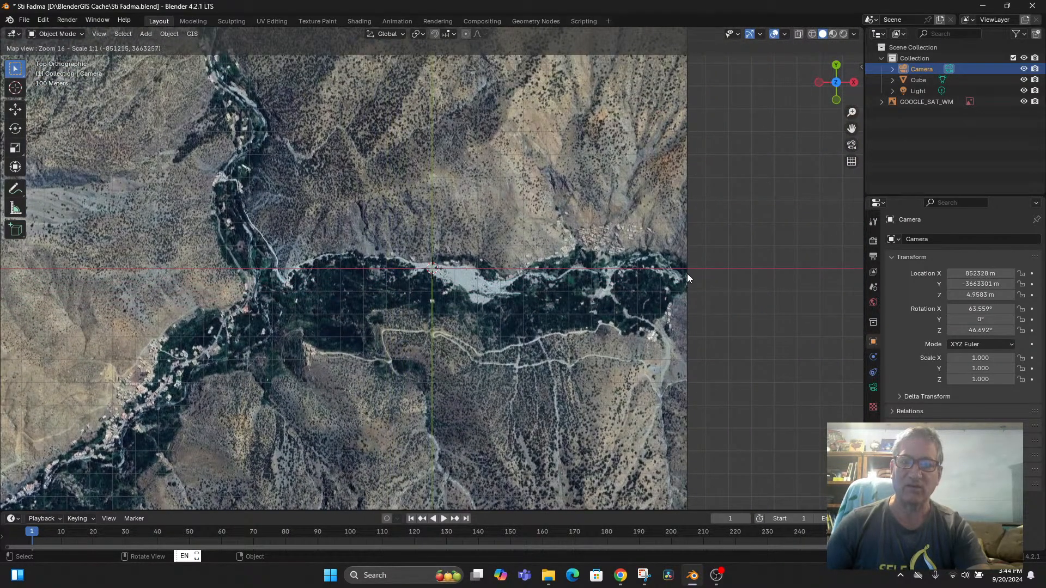
{"action": "left_click_drag", "start_coordinate": [718, 283], "coordinate": [669, 255]}
{"action": "left_click_drag", "start_coordinate": [456, 345], "coordinate": [634, 277]}
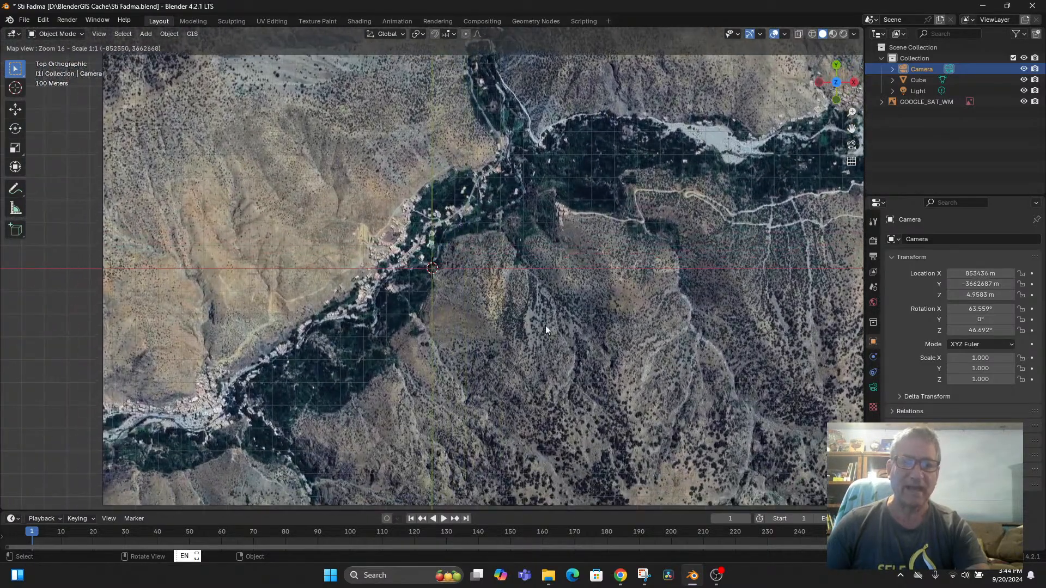
{"action": "left_click_drag", "start_coordinate": [519, 336], "coordinate": [628, 306]}
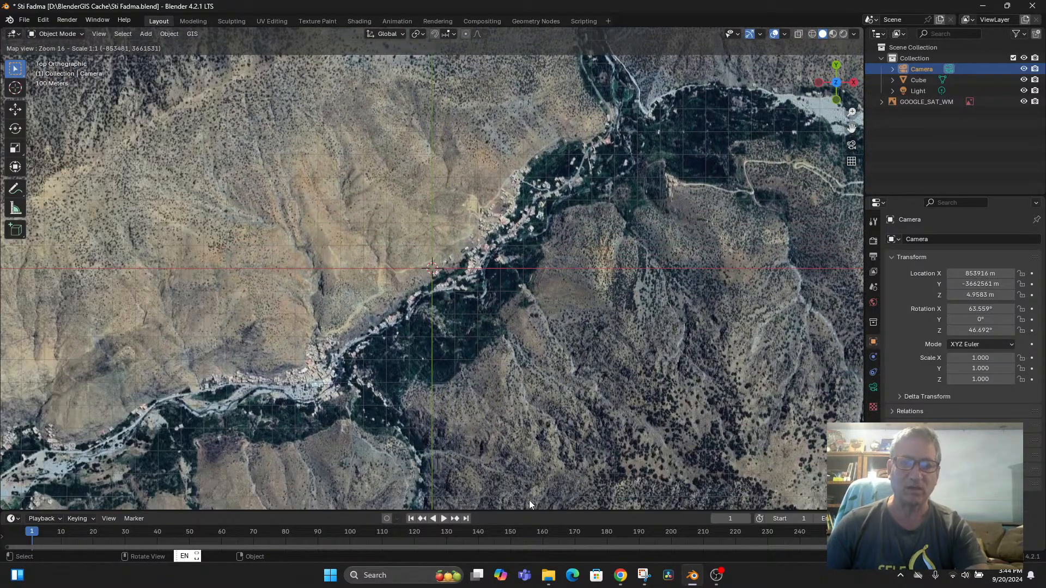
Step: Switch to Chrome and compare the village's location in the Cesium story and on Google Maps
{"action": "left_click", "coordinate": [622, 576]}
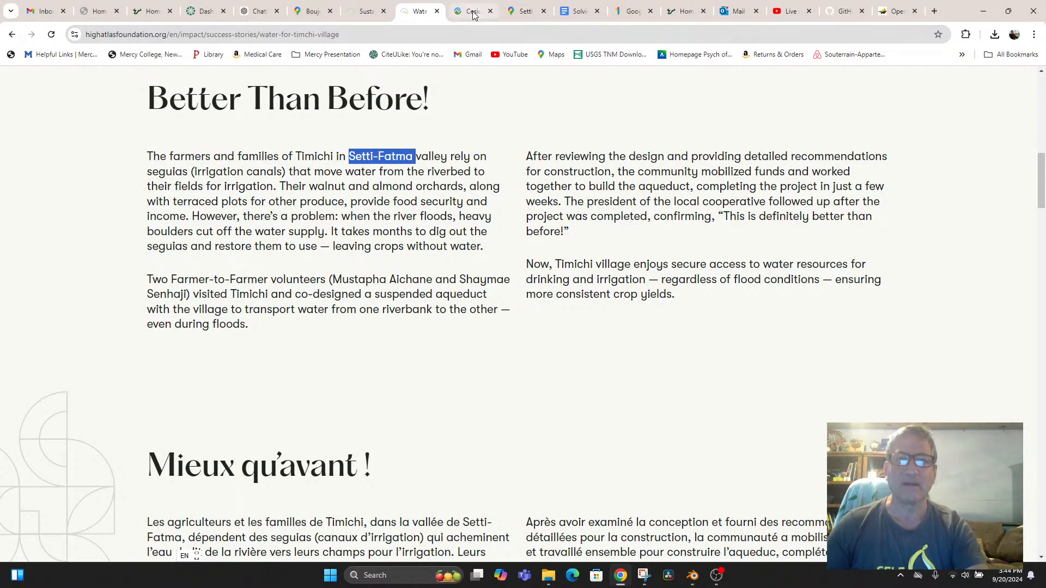
{"action": "left_click", "coordinate": [471, 12]}
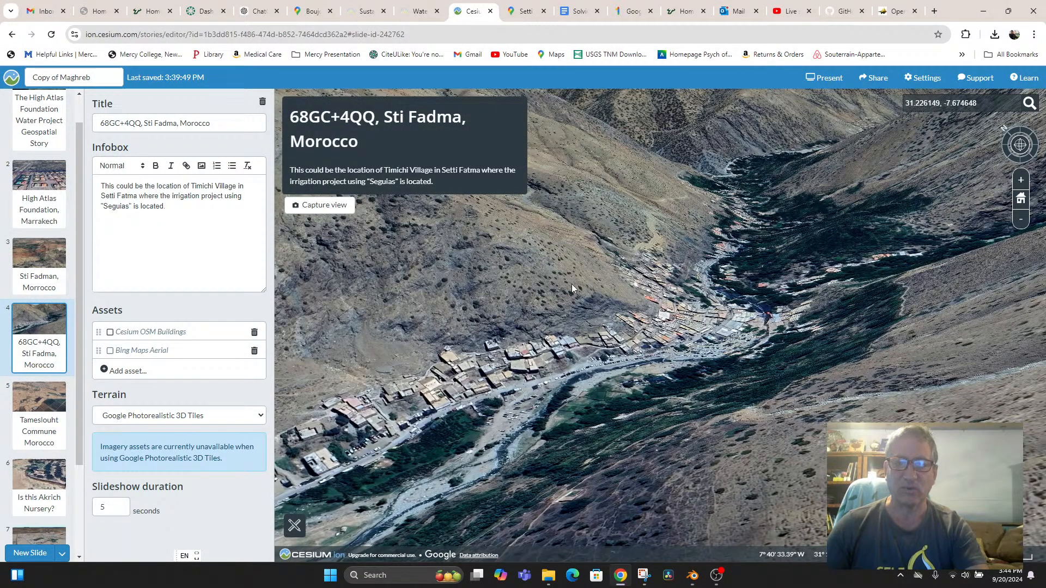
{"action": "left_click", "coordinate": [524, 11]}
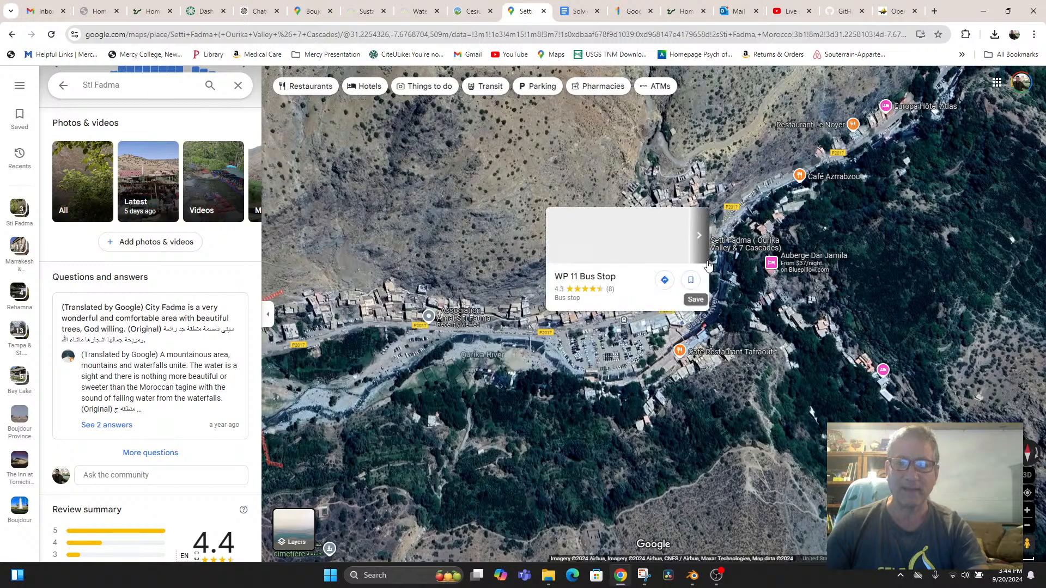
{"action": "mouse_move", "coordinate": [703, 250]}
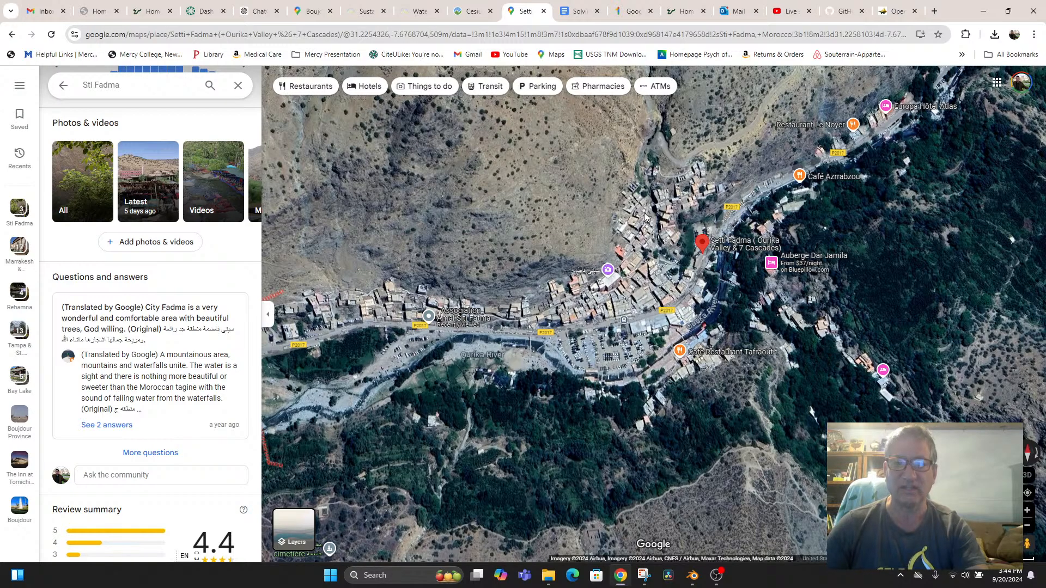
Step: Return to Blender, frame the village on the basemap at zoom 17, and export that area as a textured plane
{"action": "left_click", "coordinate": [692, 575]}
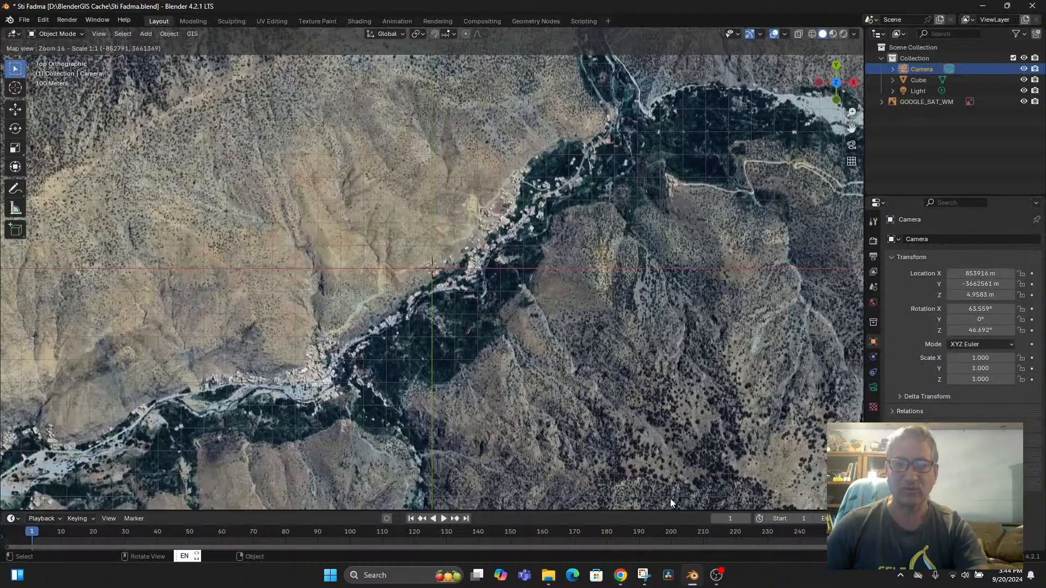
{"action": "scroll", "coordinate": [466, 344], "scroll_direction": "up", "scroll_amount": 3}
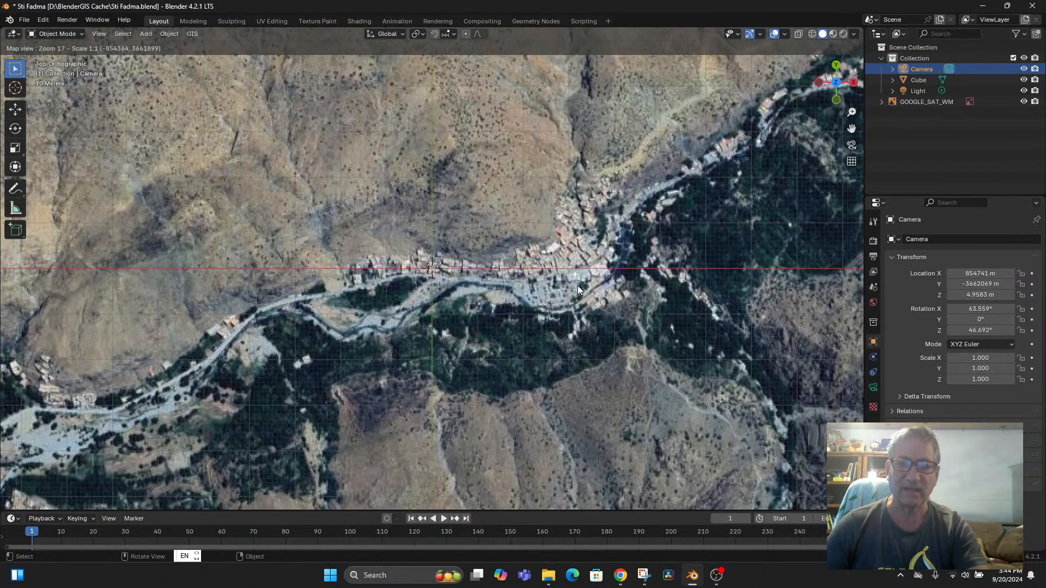
{"action": "left_click_drag", "start_coordinate": [578, 288], "coordinate": [555, 331]}
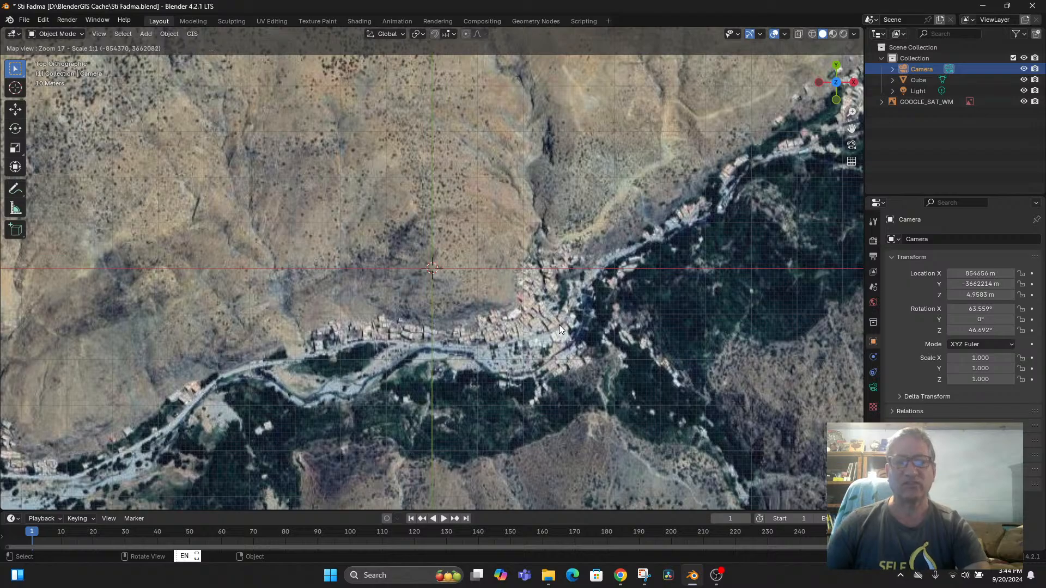
{"action": "left_click_drag", "start_coordinate": [574, 328], "coordinate": [576, 276]}
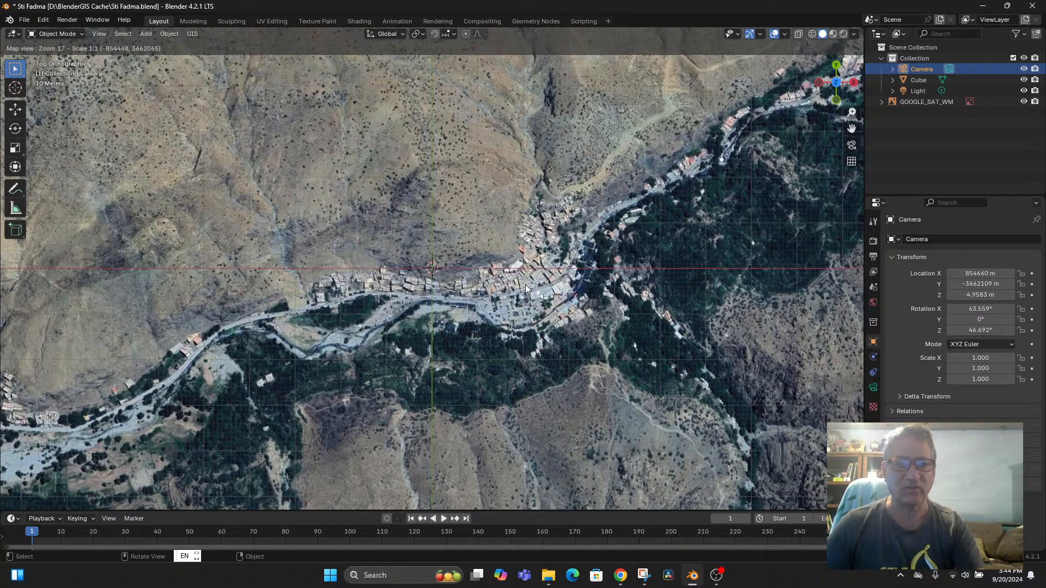
{"action": "key", "text": "e"}
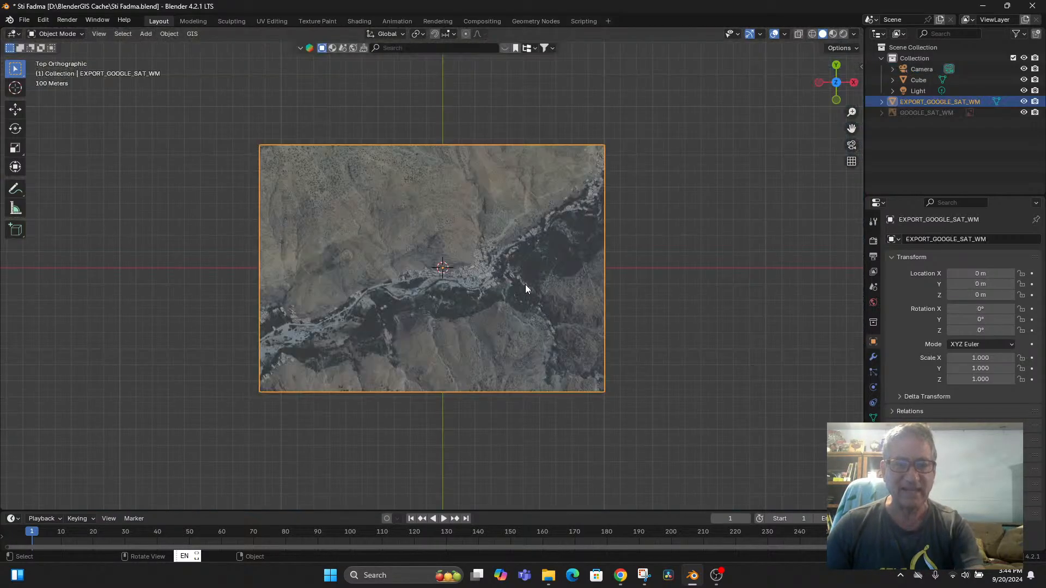
Step: Check the exported satellite plane in perspective and from the top view, and save the Blender file
{"action": "middle_click_drag", "start_coordinate": [508, 317], "coordinate": [500, 338]}
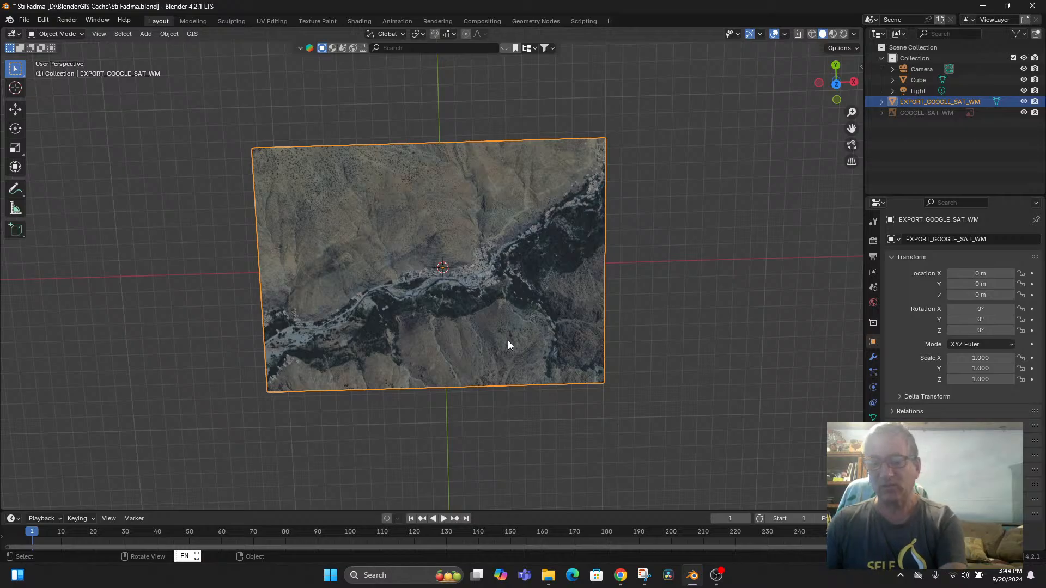
{"action": "key", "text": "KP_7"}
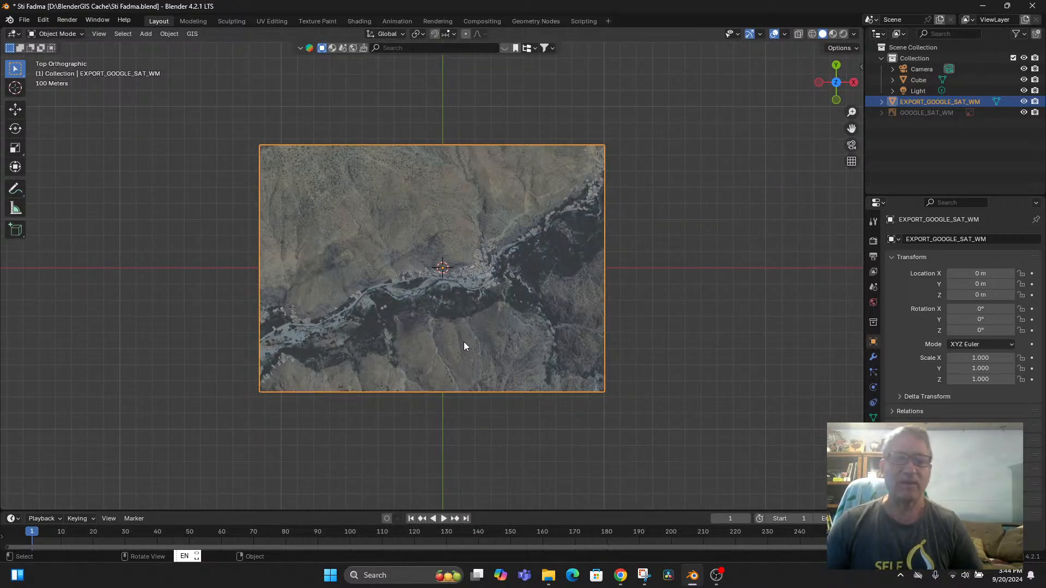
{"action": "scroll", "coordinate": [463, 341], "scroll_direction": "up", "scroll_amount": 3}
{"action": "scroll", "coordinate": [456, 338], "scroll_direction": "down", "scroll_amount": 2}
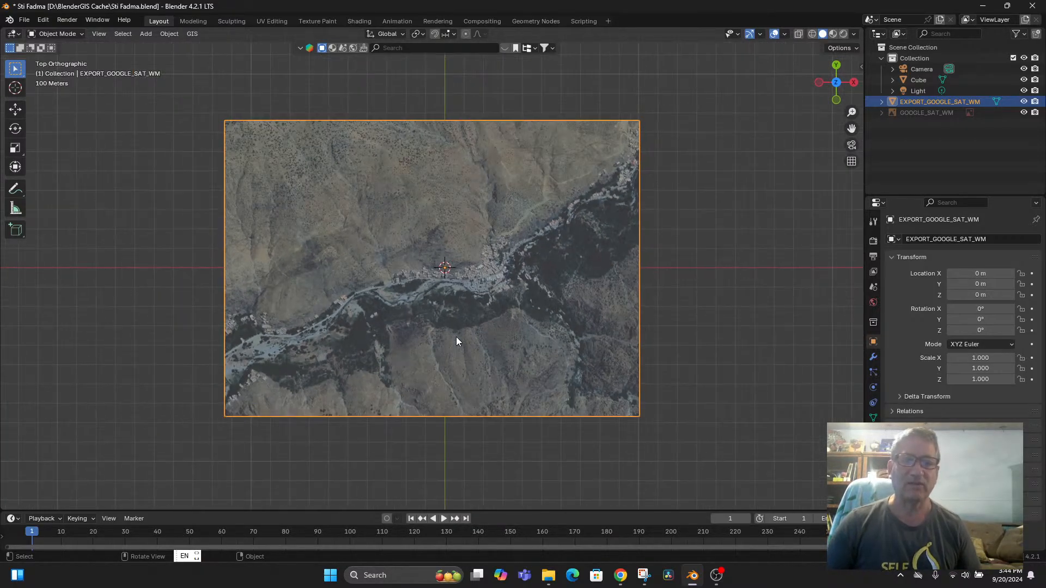
{"action": "scroll", "coordinate": [456, 336], "scroll_direction": "up", "scroll_amount": 1}
{"action": "mouse_move", "coordinate": [456, 337]}
{"action": "middle_mouse_down"}
{"action": "mouse_move", "coordinate": [448, 263]}
{"action": "mouse_move", "coordinate": [460, 326]}
{"action": "middle_mouse_up"}
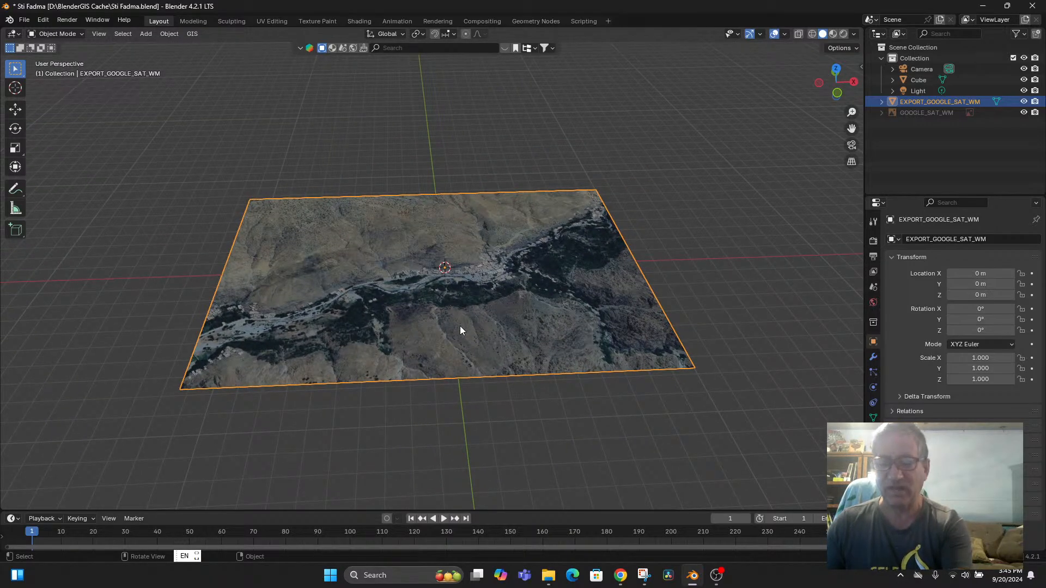
{"action": "key", "text": "KP_7"}
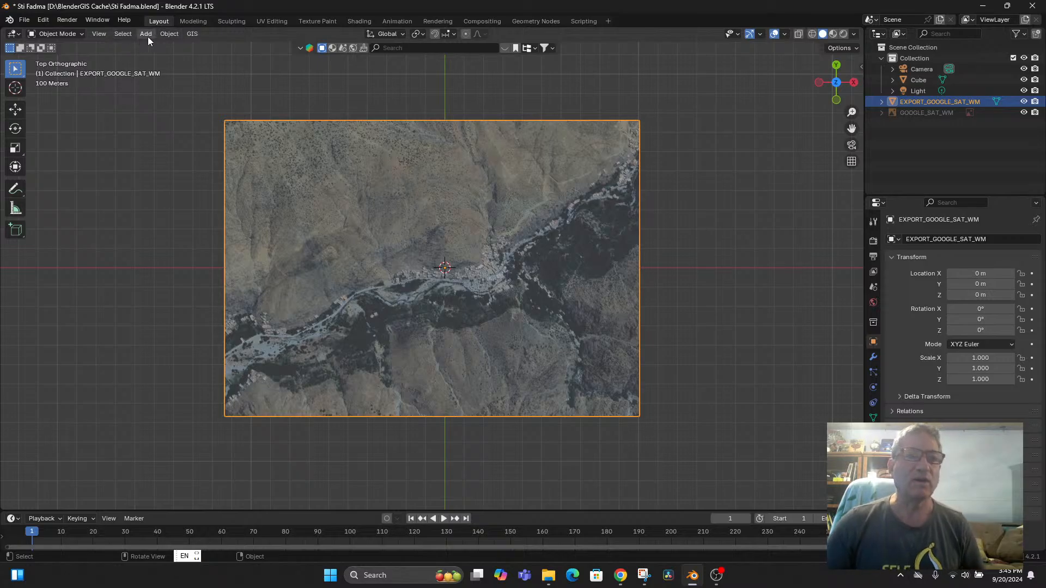
{"action": "left_click", "coordinate": [31, 19]}
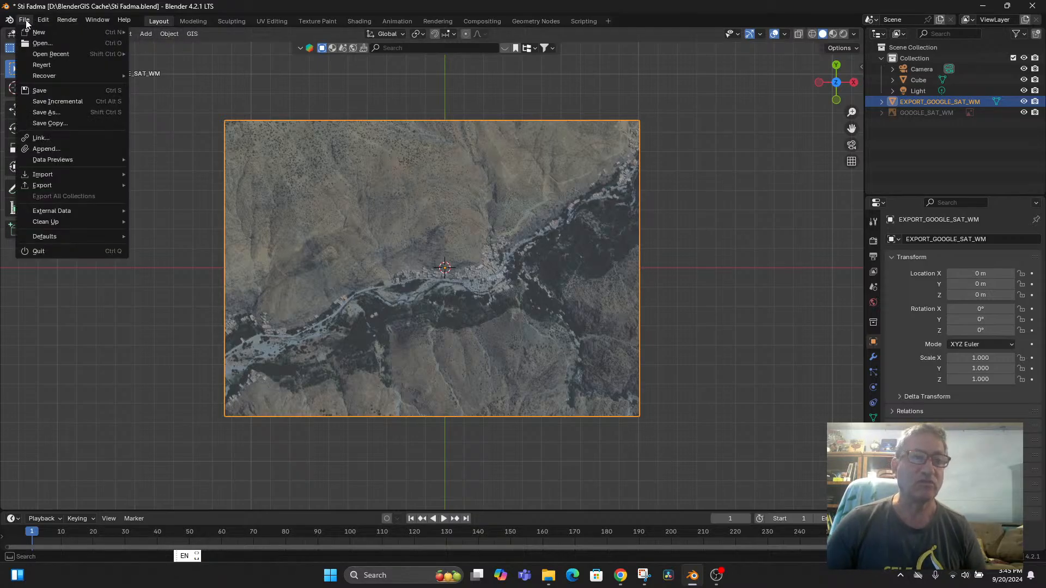
{"action": "left_click", "coordinate": [46, 90]}
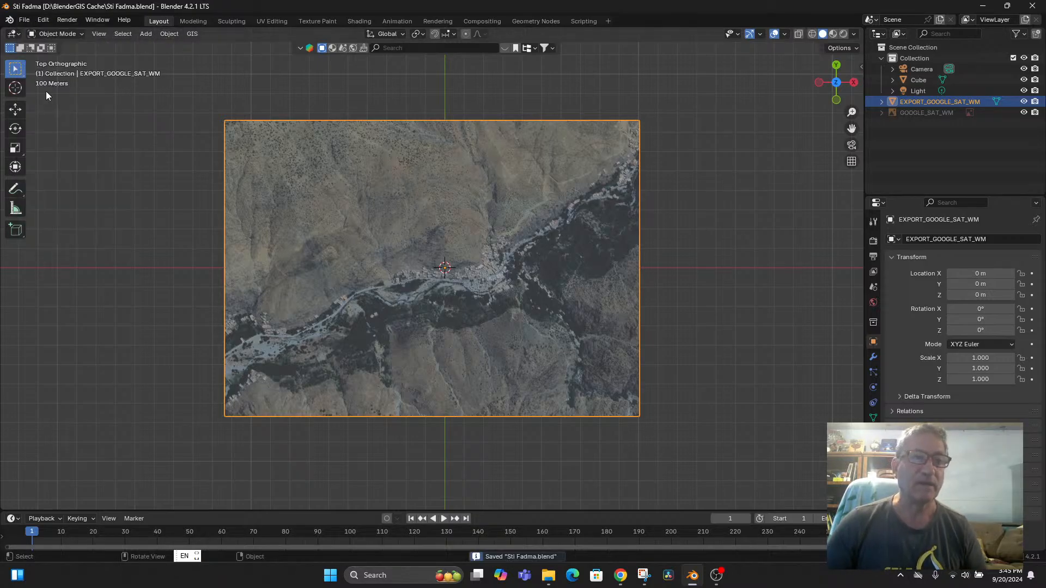
Step: Get elevation data for the satellite plane from the OpenTopography SRTM 30m server
{"action": "left_click", "coordinate": [186, 35]}
{"action": "mouse_move", "coordinate": [244, 61]}
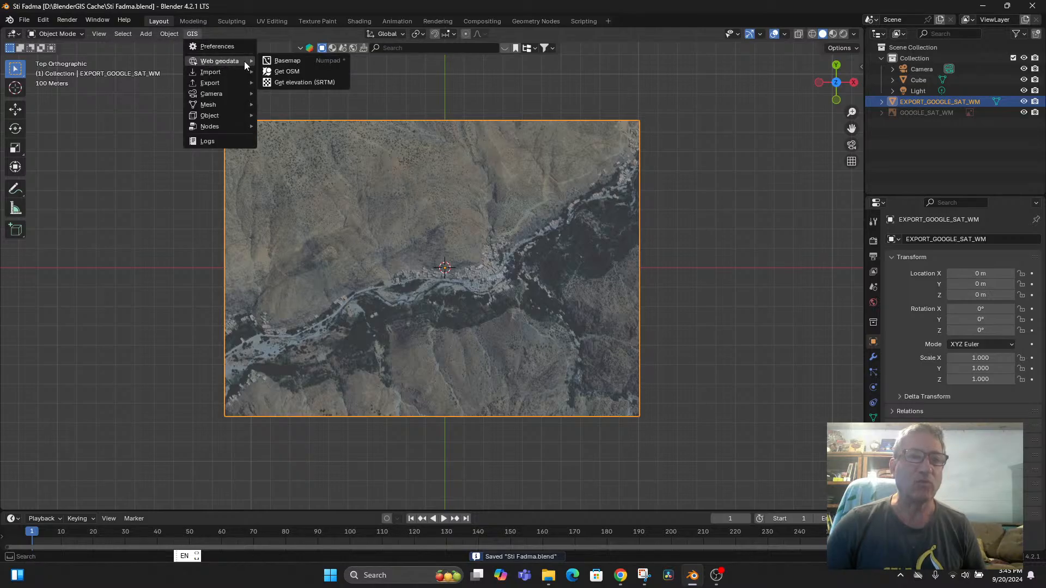
{"action": "left_click", "coordinate": [313, 84]}
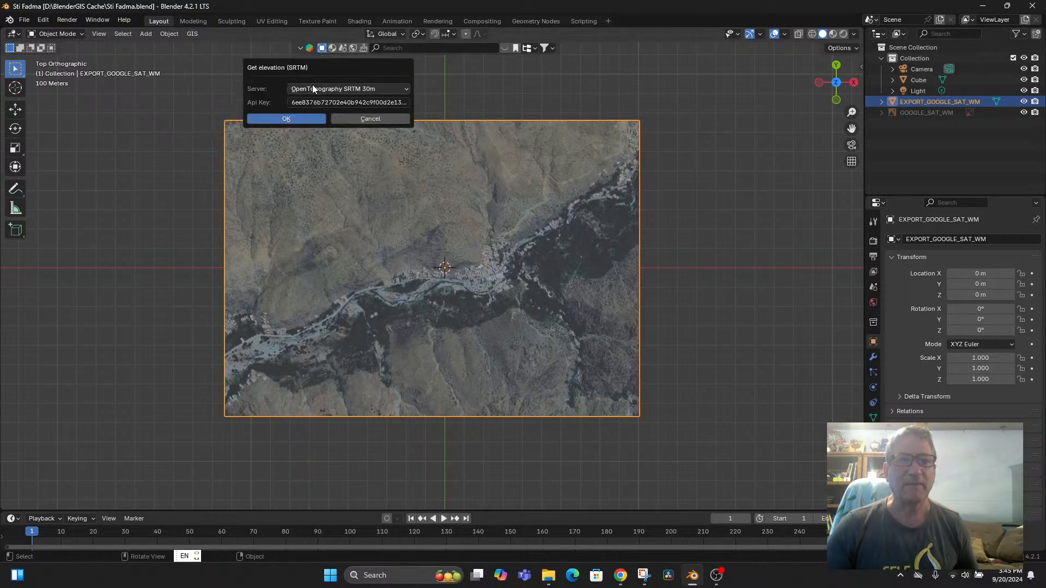
{"action": "left_click", "coordinate": [372, 90]}
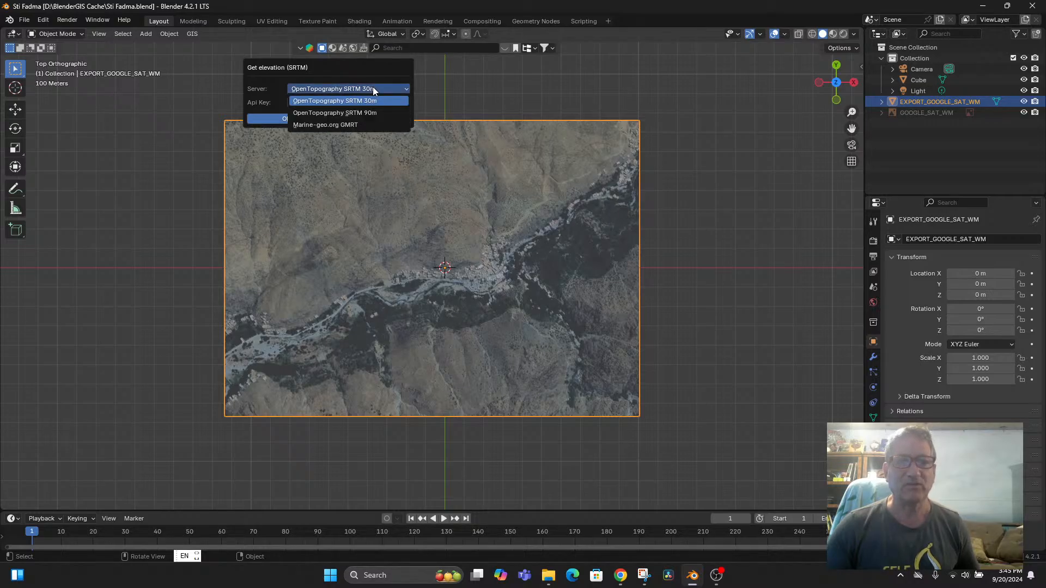
{"action": "left_click", "coordinate": [373, 88]}
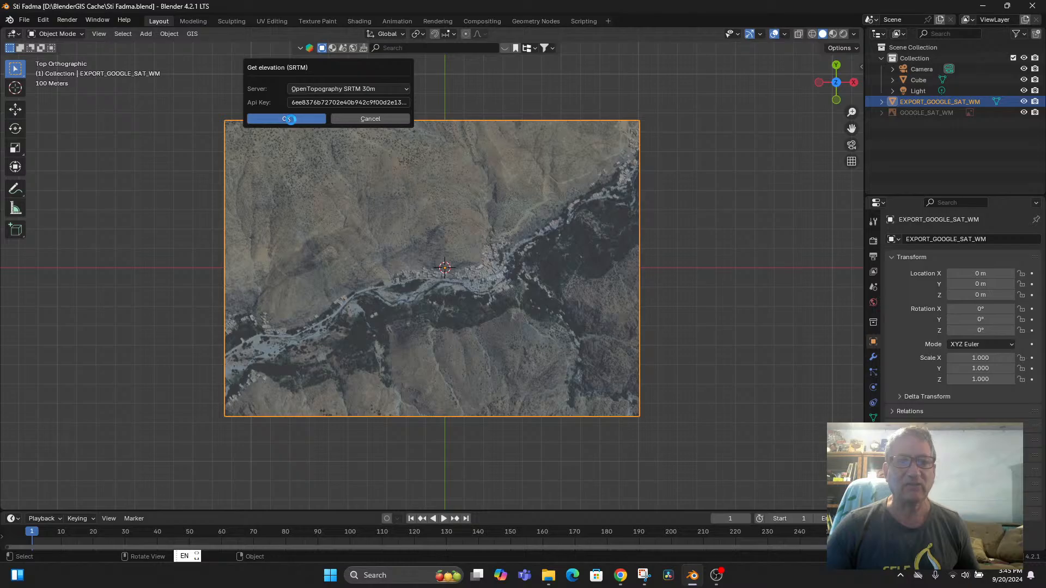
{"action": "left_click", "coordinate": [290, 119]}
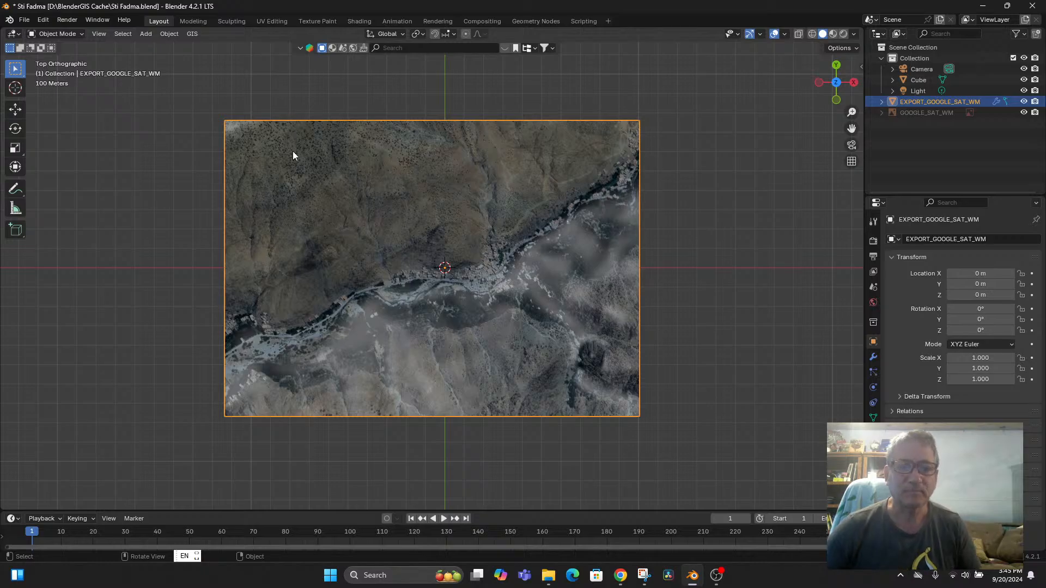
Step: Return the terrain to the top view and save the Blender file with its elevation data
{"action": "middle_click_drag", "start_coordinate": [525, 383], "coordinate": [425, 333]}
{"action": "key", "text": "KP_7"}
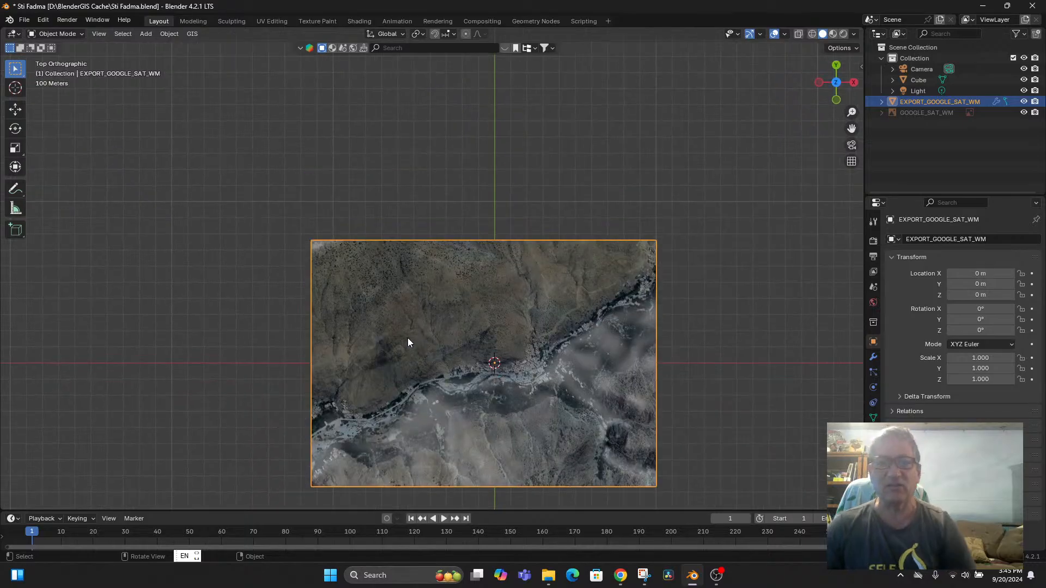
{"action": "scroll", "coordinate": [430, 326], "scroll_direction": "down", "scroll_amount": 2}
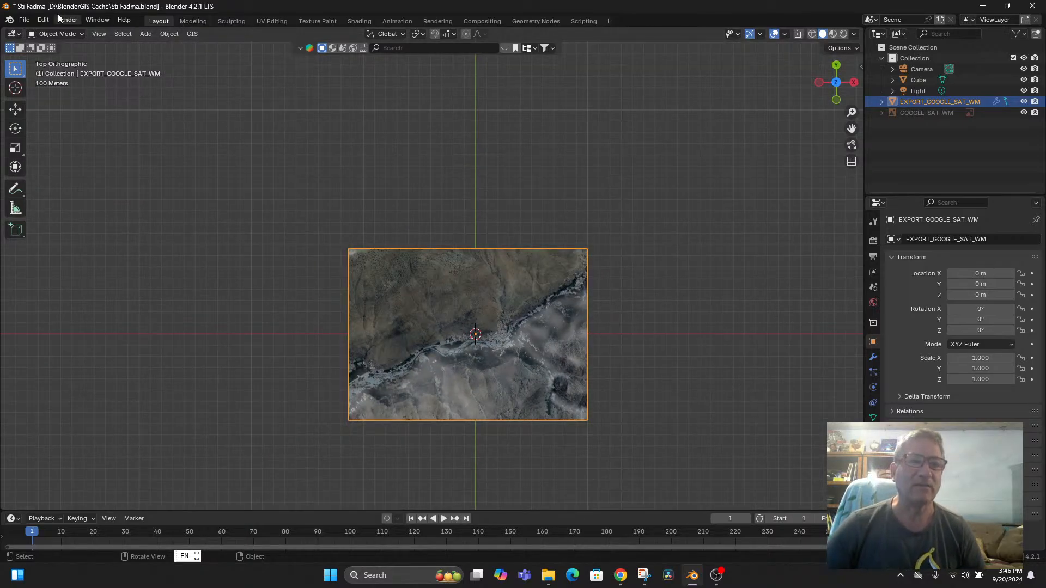
{"action": "left_click", "coordinate": [24, 20]}
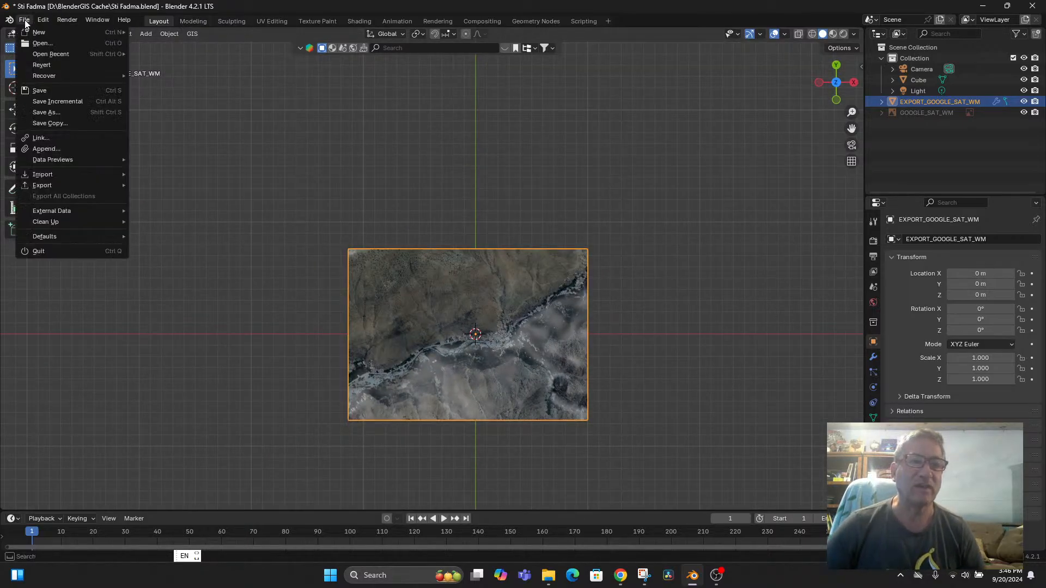
{"action": "left_click", "coordinate": [45, 90]}
Step: Try to get OSM building ways with elevation taken from EXPORT_GOOGLE_SAT_WM, buildings extrusion on and a default height of 10
{"action": "left_click", "coordinate": [196, 33]}
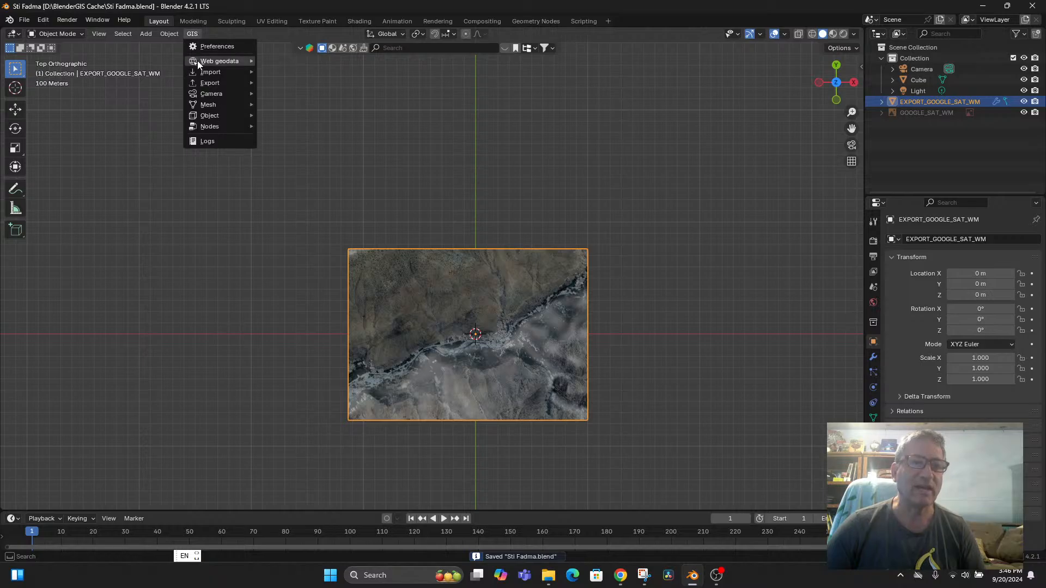
{"action": "mouse_move", "coordinate": [203, 63]}
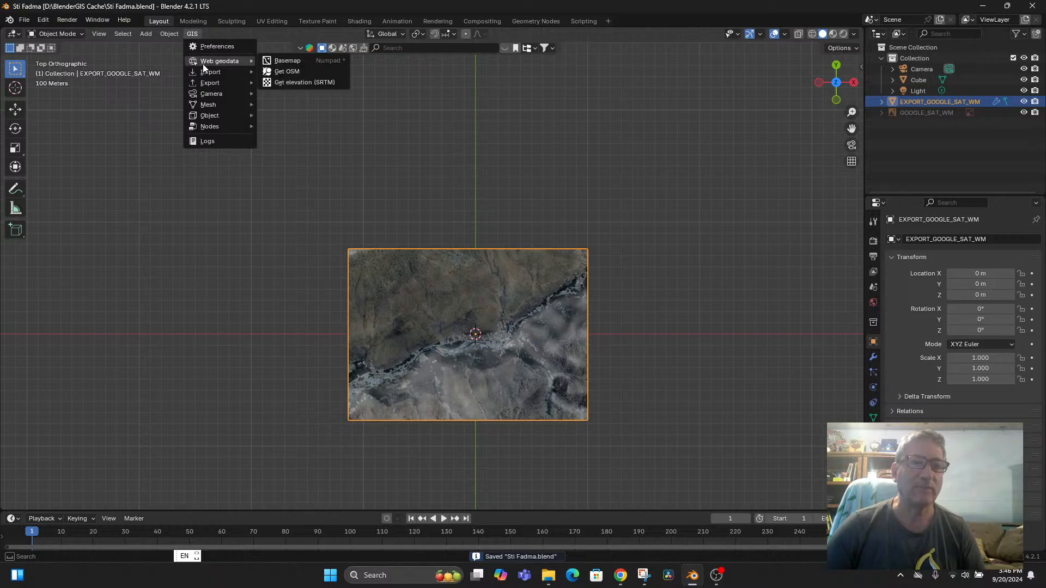
{"action": "left_click", "coordinate": [288, 73]}
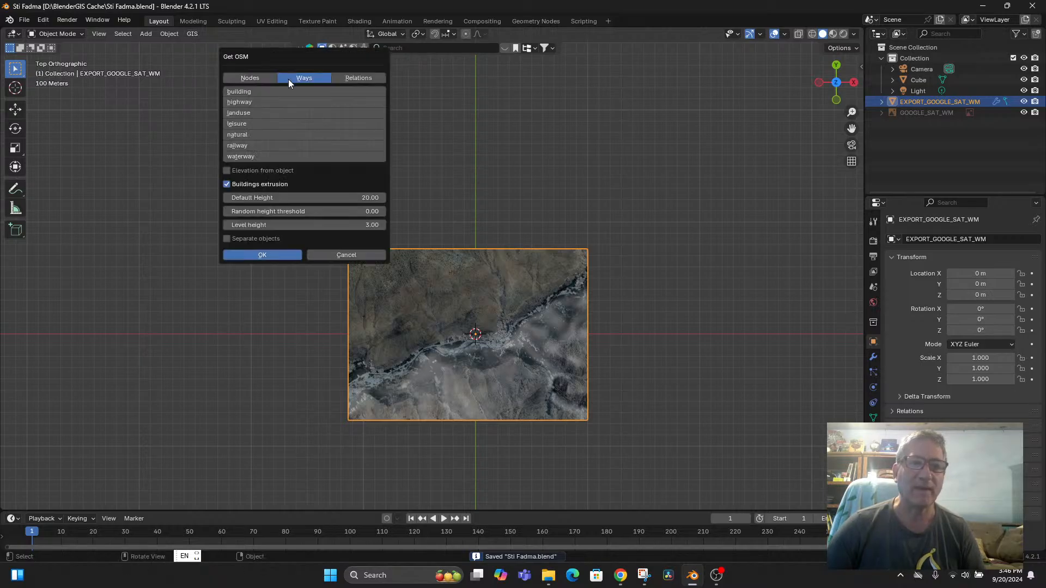
{"action": "left_click", "coordinate": [259, 92]}
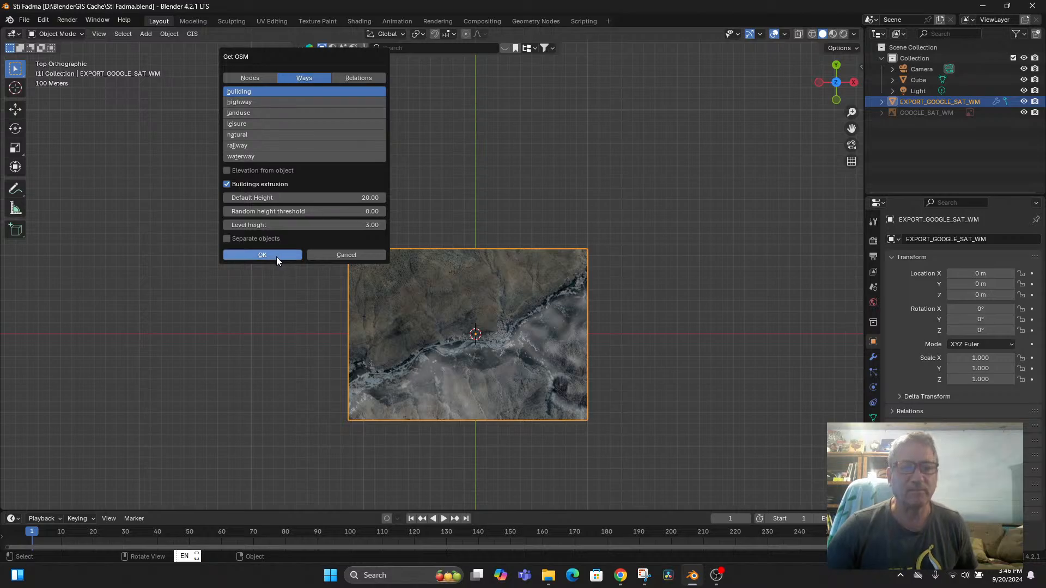
{"action": "left_click", "coordinate": [227, 170]}
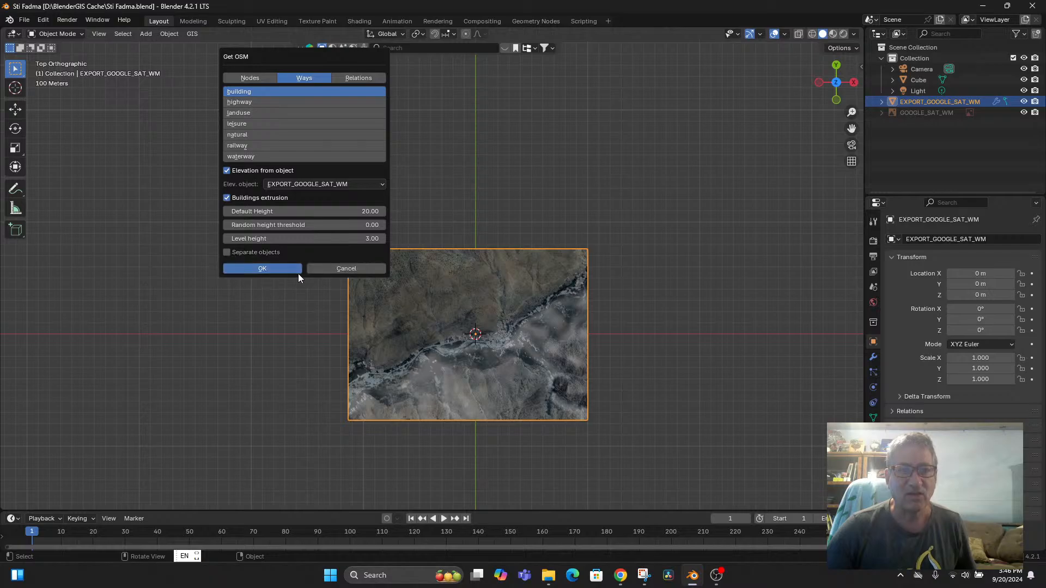
{"action": "left_click", "coordinate": [367, 212]}
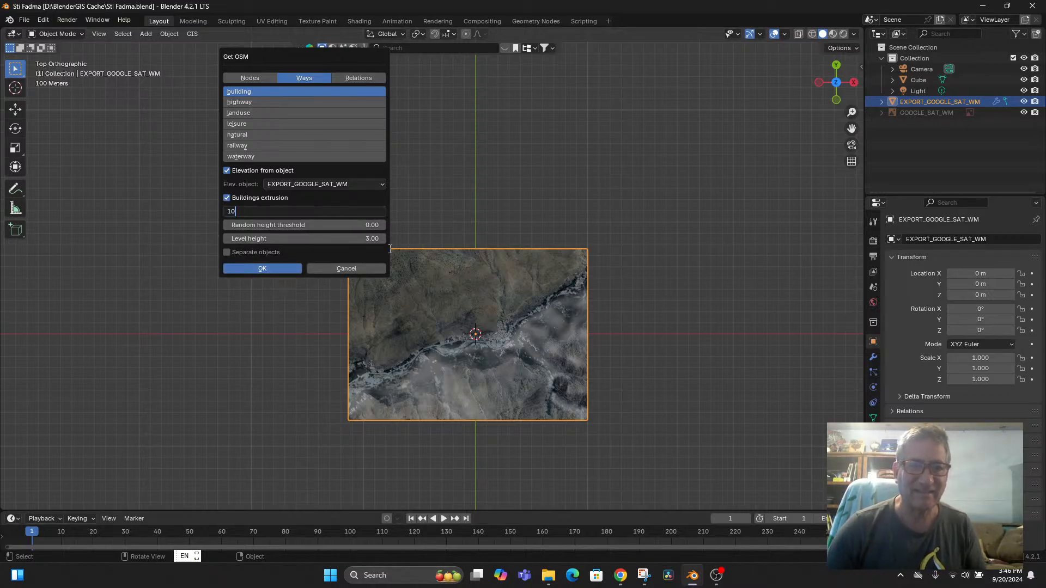
{"action": "key", "text": "Return"}
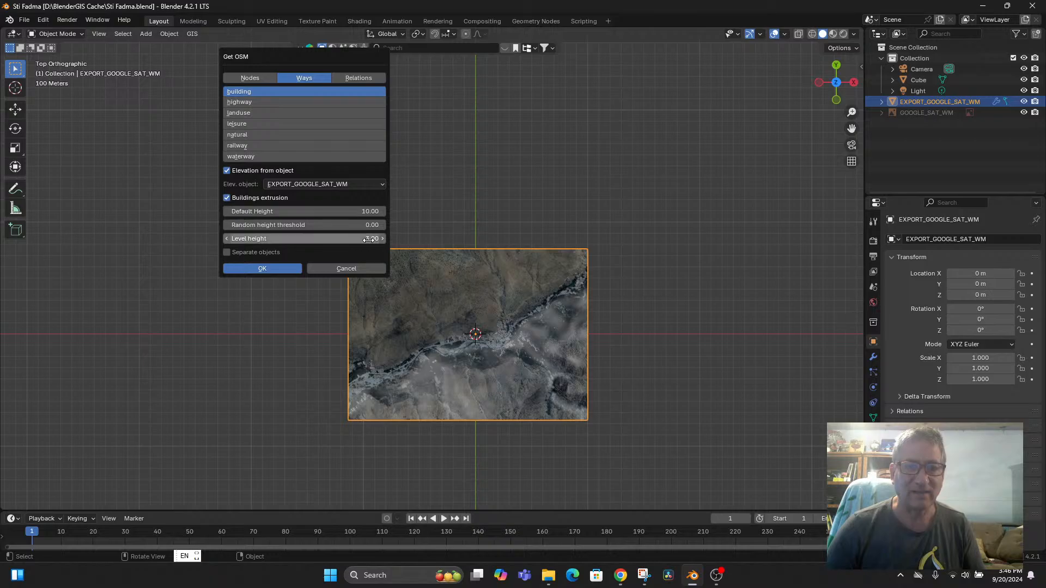
{"action": "left_click", "coordinate": [273, 238]}
{"action": "left_click", "coordinate": [254, 237]}
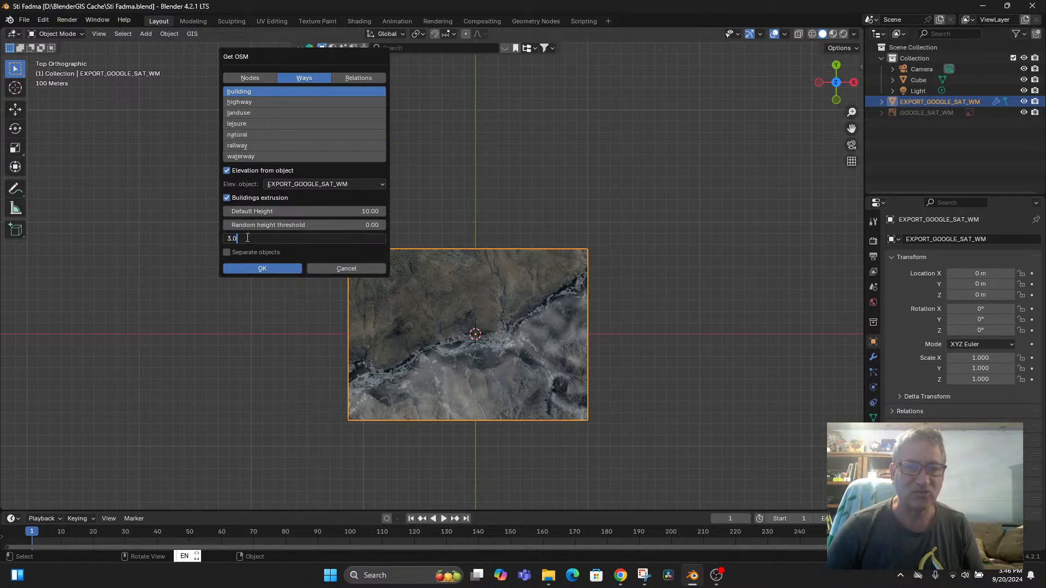
{"action": "left_click", "coordinate": [191, 226]}
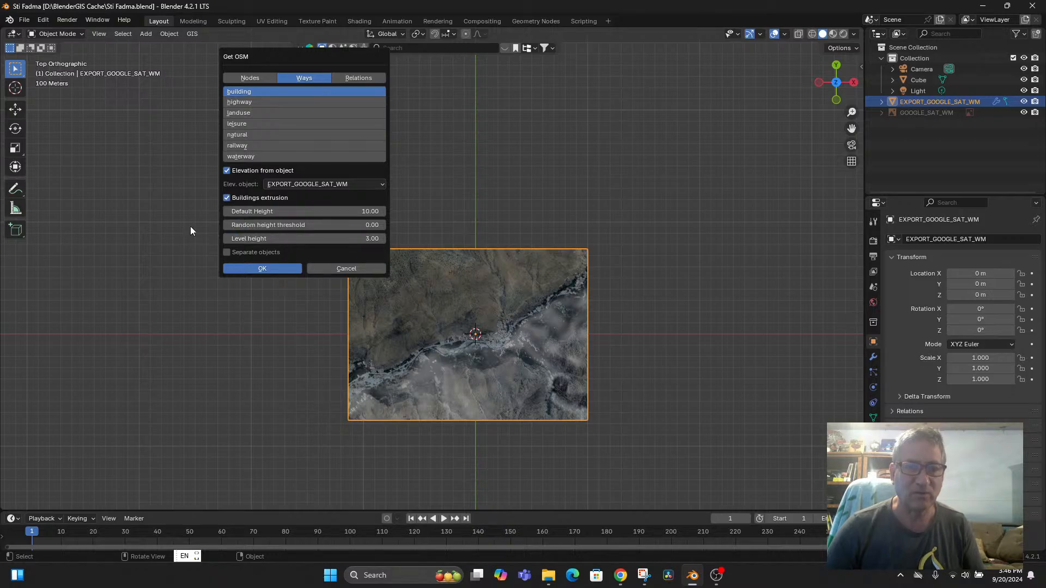
{"action": "left_click", "coordinate": [253, 269]}
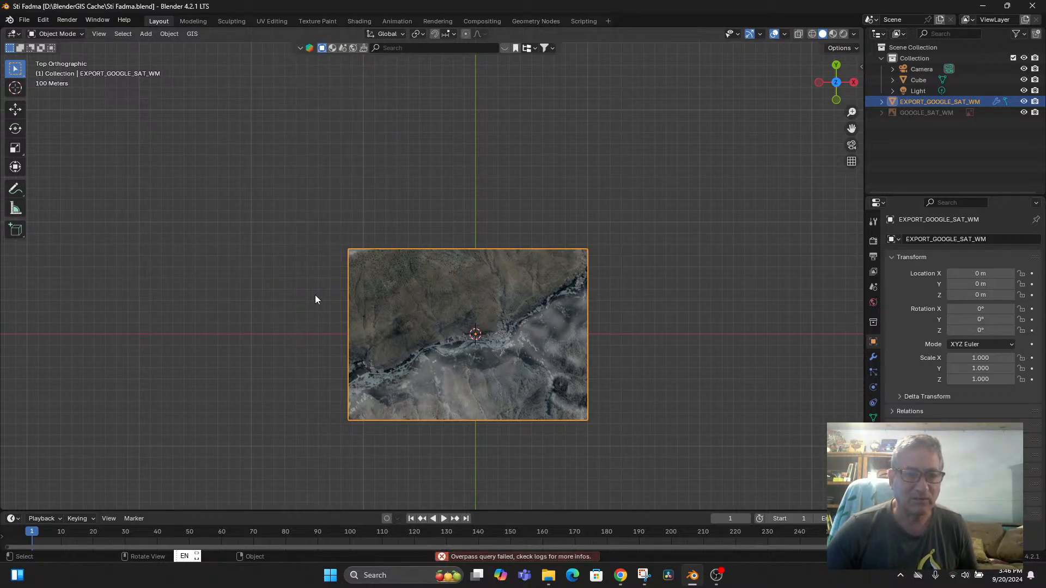
Step: Retry the OSM building request from the top view, taking elevation from EXPORT_GOOGLE_SAT_WM and keeping the preset building heights
{"action": "middle_click_drag", "start_coordinate": [575, 450], "coordinate": [556, 409]}
{"action": "scroll", "coordinate": [526, 390], "scroll_direction": "up", "scroll_amount": 6}
{"action": "scroll", "coordinate": [532, 392], "scroll_direction": "down", "scroll_amount": 5}
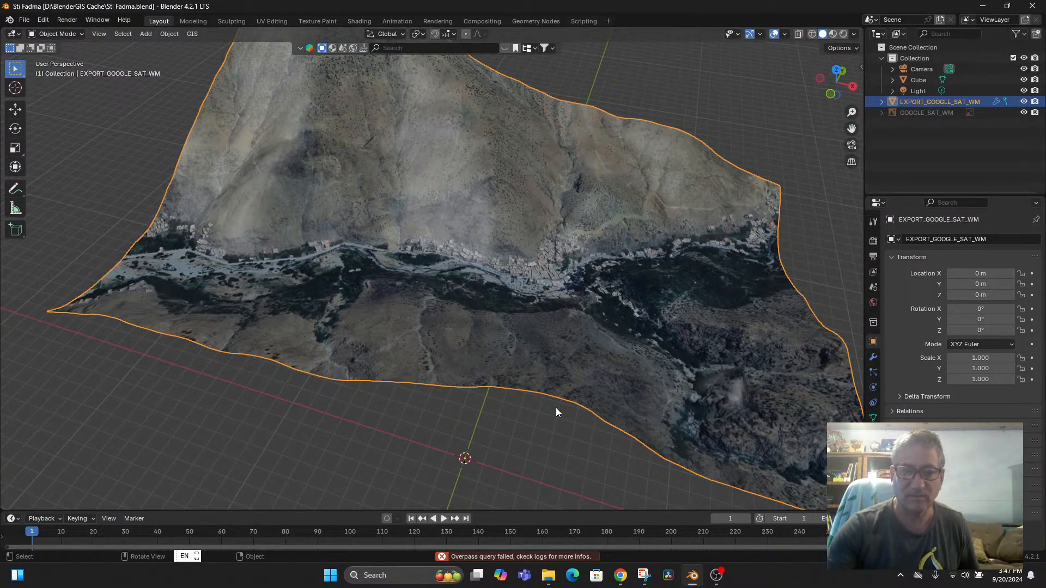
{"action": "key", "text": "KP_7"}
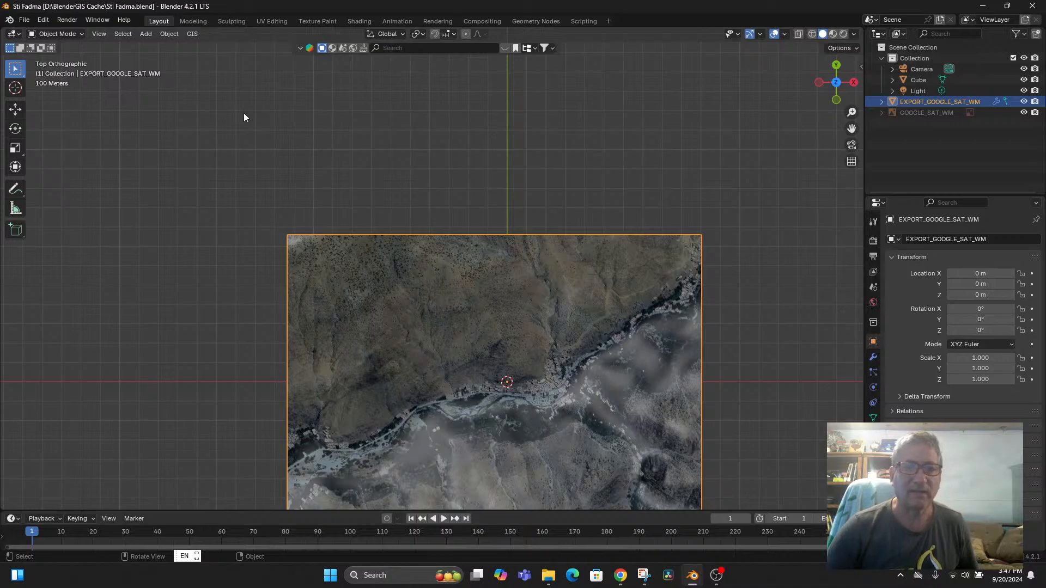
{"action": "left_click", "coordinate": [192, 34]}
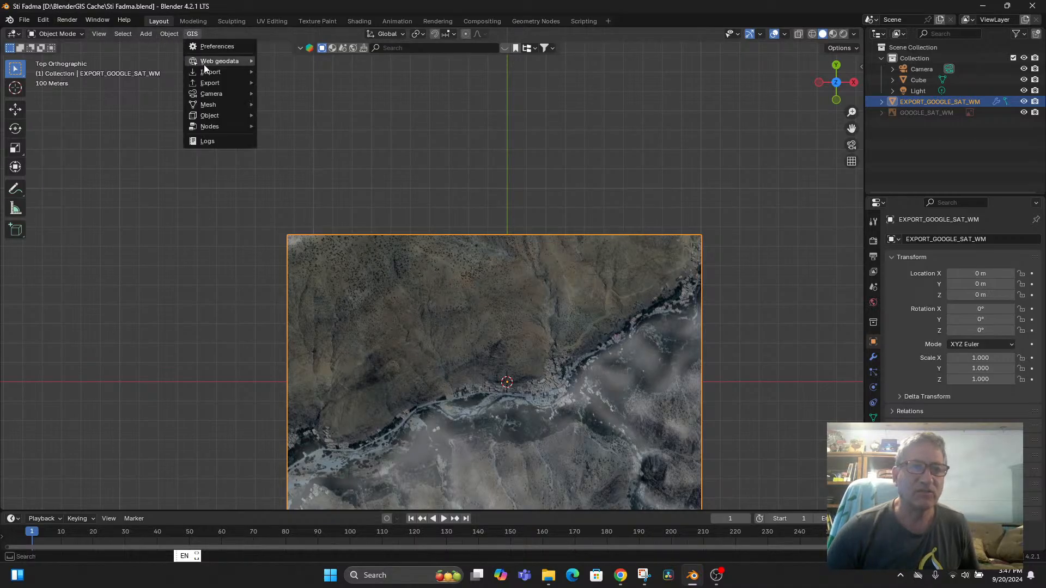
{"action": "mouse_move", "coordinate": [219, 63]}
{"action": "left_click", "coordinate": [272, 73]}
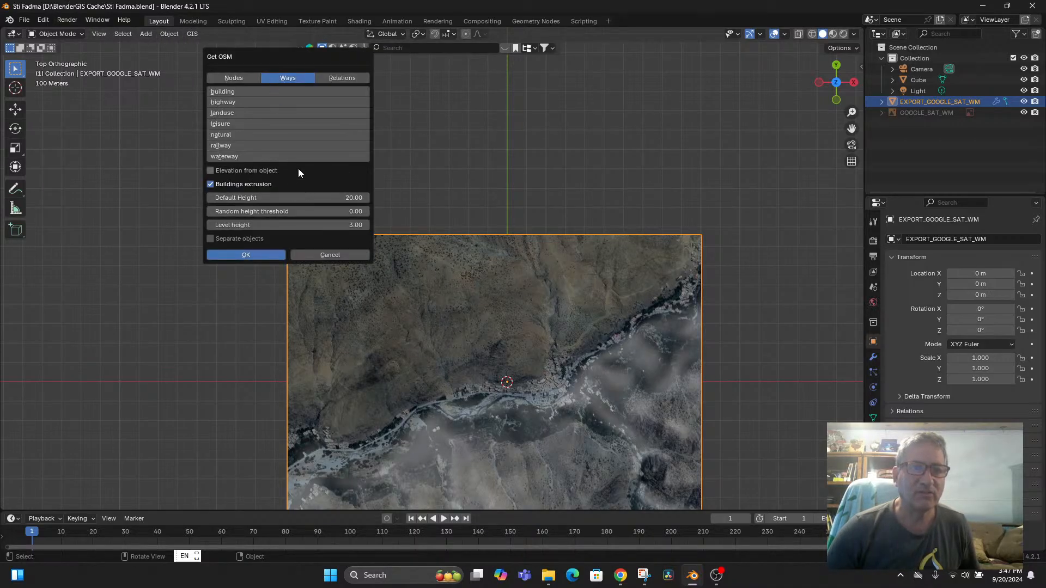
{"action": "left_click", "coordinate": [236, 91]}
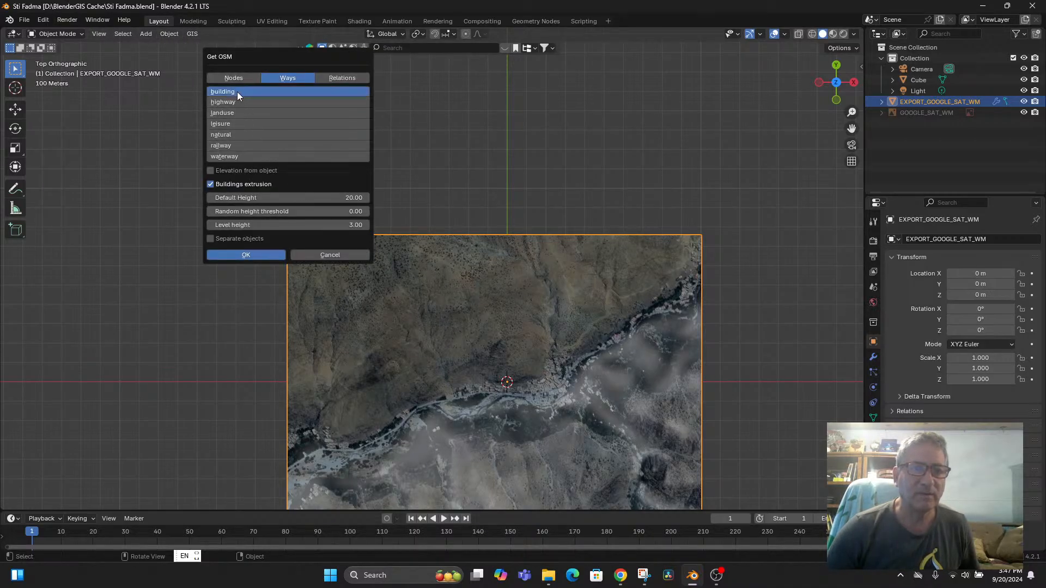
{"action": "left_click", "coordinate": [211, 171]}
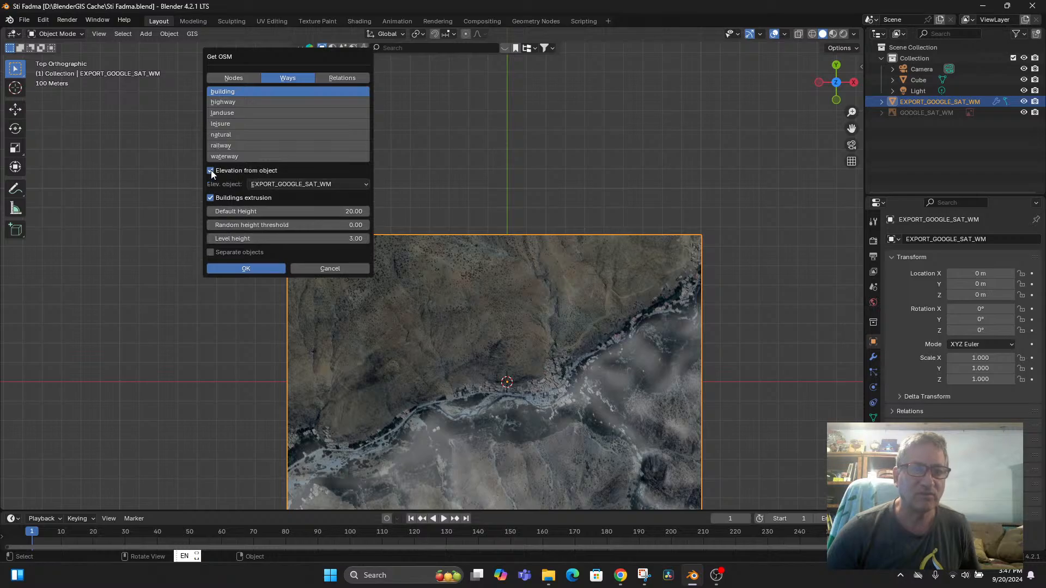
{"action": "left_click", "coordinate": [238, 269]}
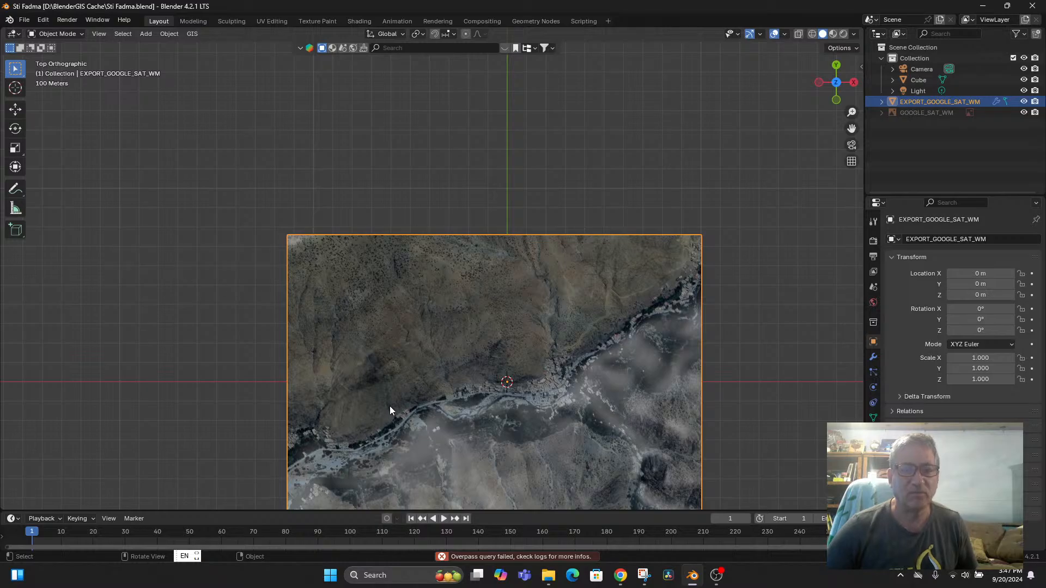
Step: Try to get the OSM highway ways as separate objects from the top view, without elevation from an object
{"action": "middle_click_drag", "start_coordinate": [394, 409], "coordinate": [402, 364]}
{"action": "key", "text": "KP_7"}
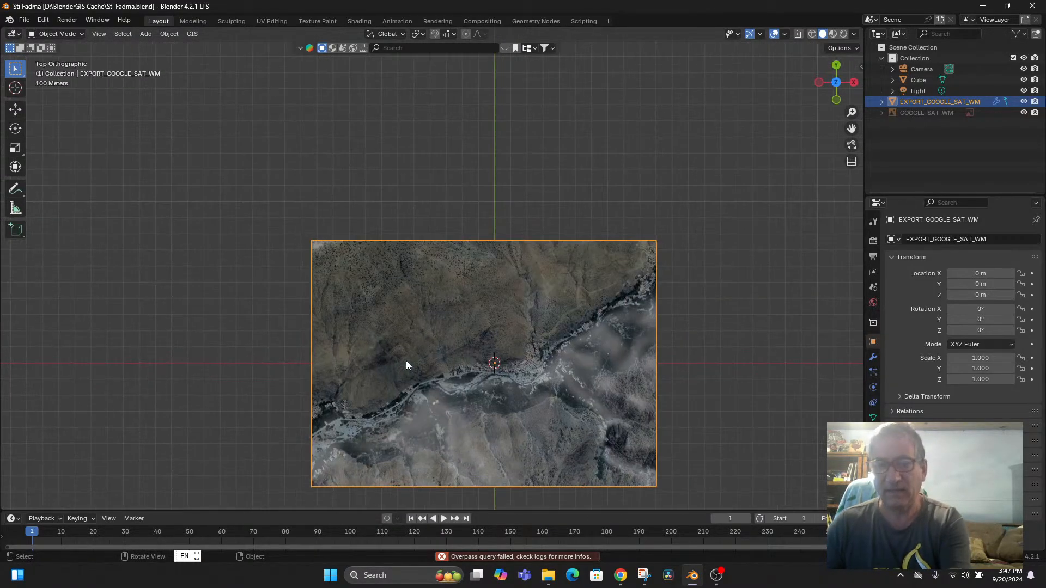
{"action": "middle_click_drag", "start_coordinate": [416, 400], "coordinate": [411, 300], "text": "shift"}
{"action": "scroll", "coordinate": [446, 348], "scroll_direction": "up", "scroll_amount": 2}
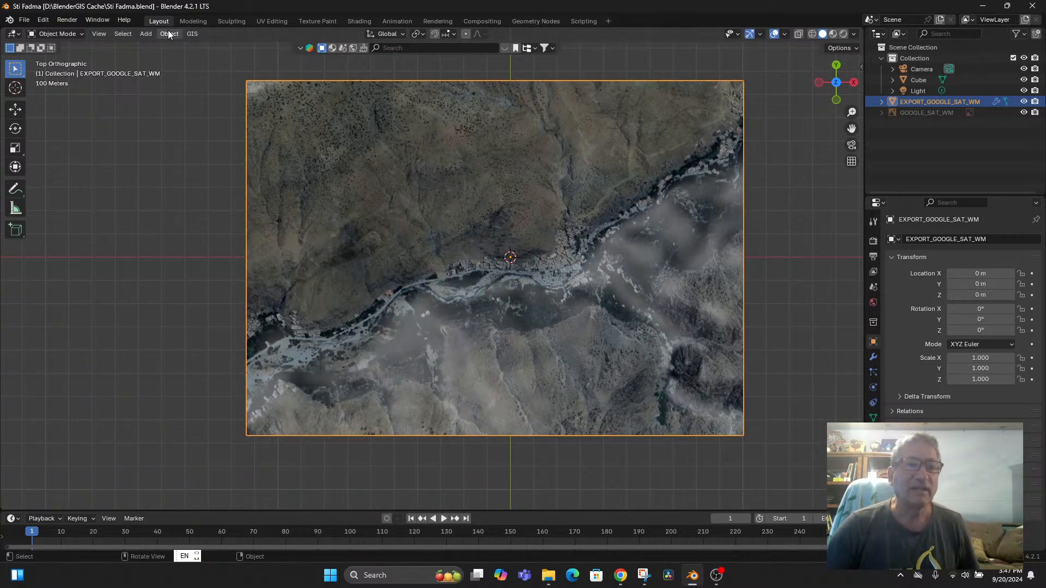
{"action": "left_click", "coordinate": [191, 33]}
{"action": "mouse_move", "coordinate": [229, 77]}
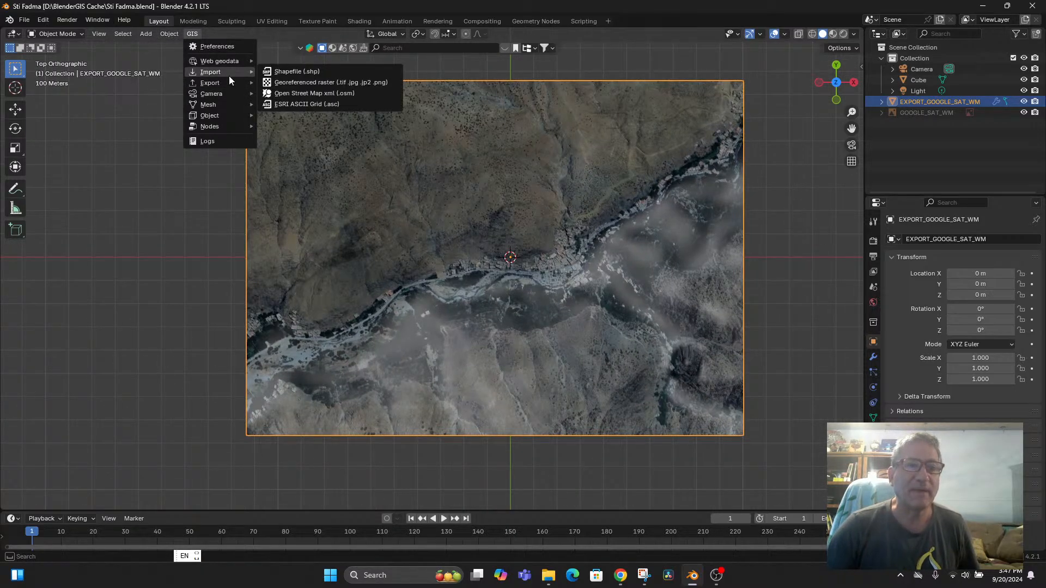
{"action": "left_click", "coordinate": [279, 73]}
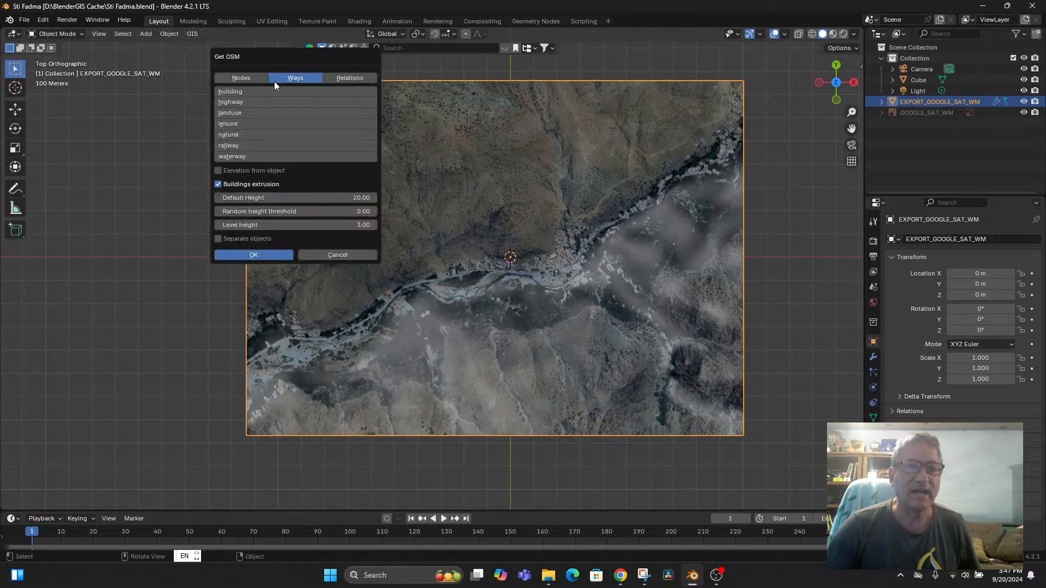
{"action": "left_click", "coordinate": [251, 102]}
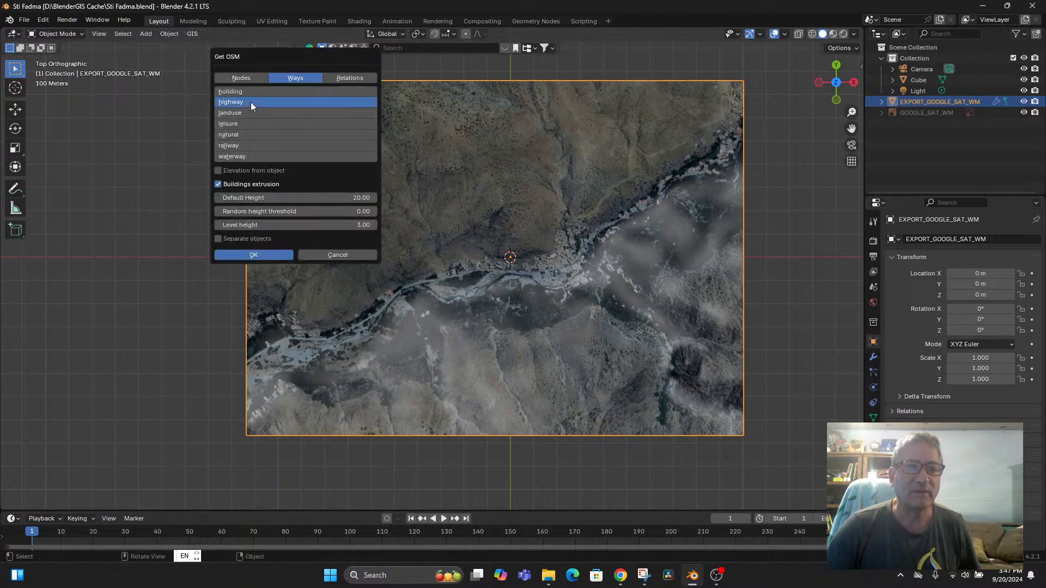
{"action": "left_click", "coordinate": [219, 240]}
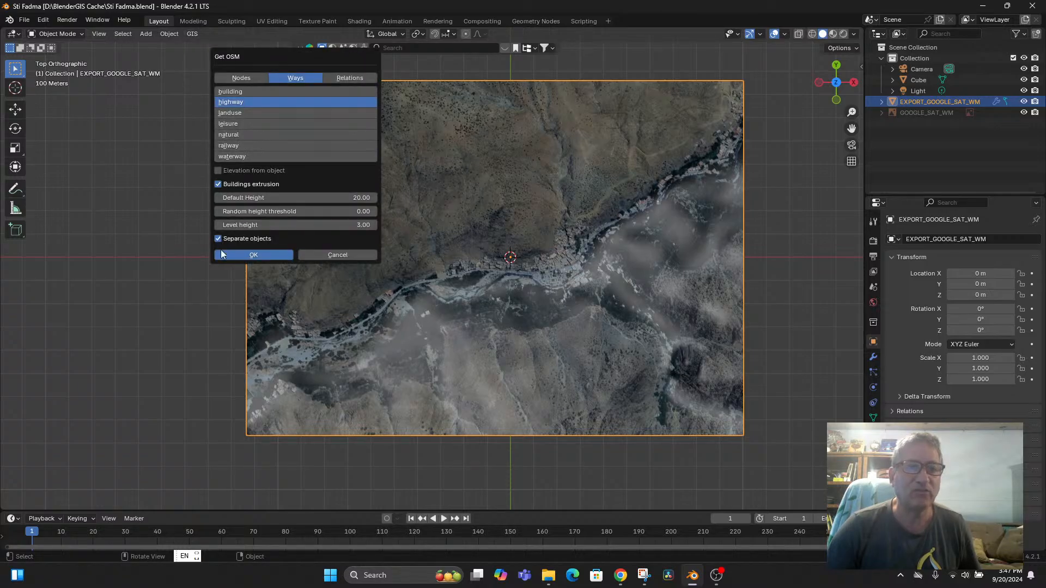
{"action": "left_click", "coordinate": [253, 252]}
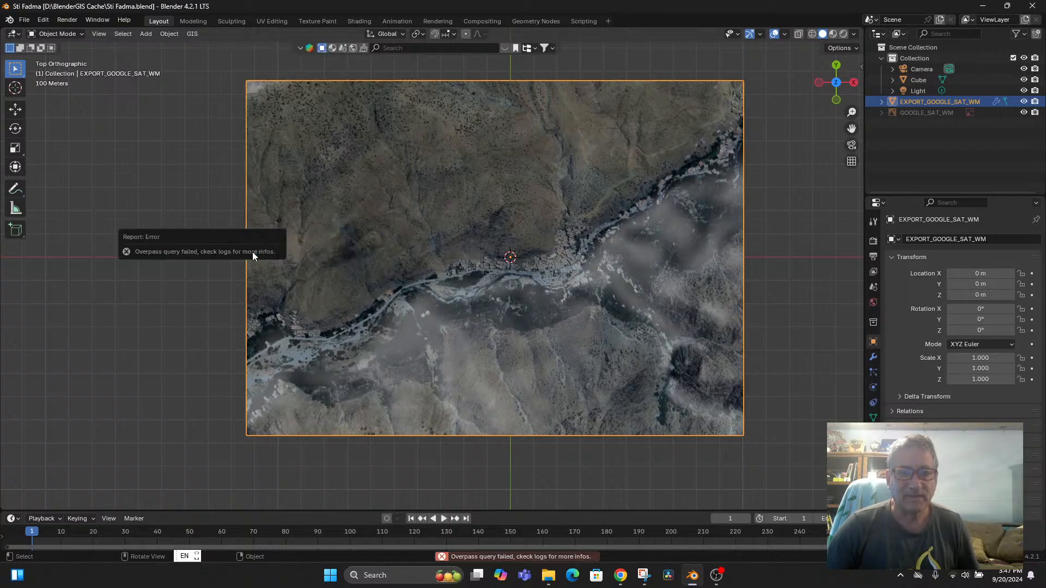
Step: Get the OSM waterway ways without elevation from an object, and undo the import
{"action": "scroll", "coordinate": [549, 375], "scroll_direction": "up", "scroll_amount": 3}
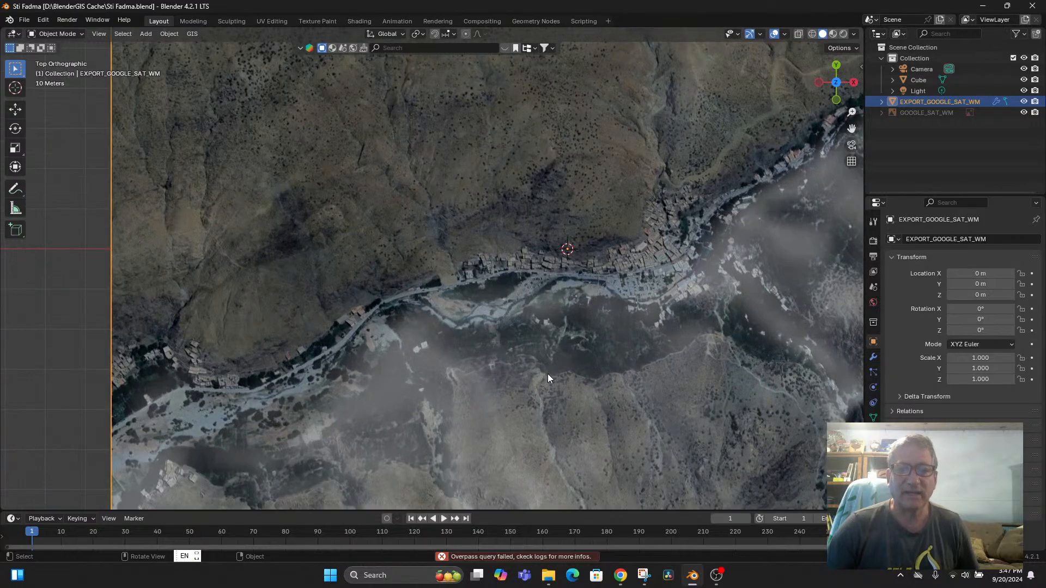
{"action": "scroll", "coordinate": [491, 319], "scroll_direction": "down", "scroll_amount": 2}
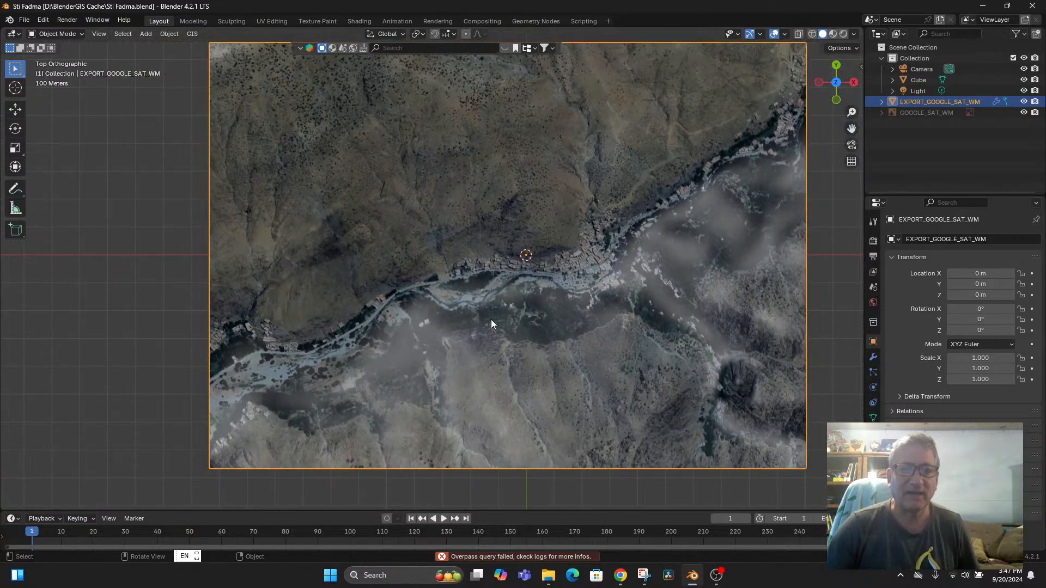
{"action": "left_click", "coordinate": [191, 34]}
{"action": "mouse_move", "coordinate": [203, 60]}
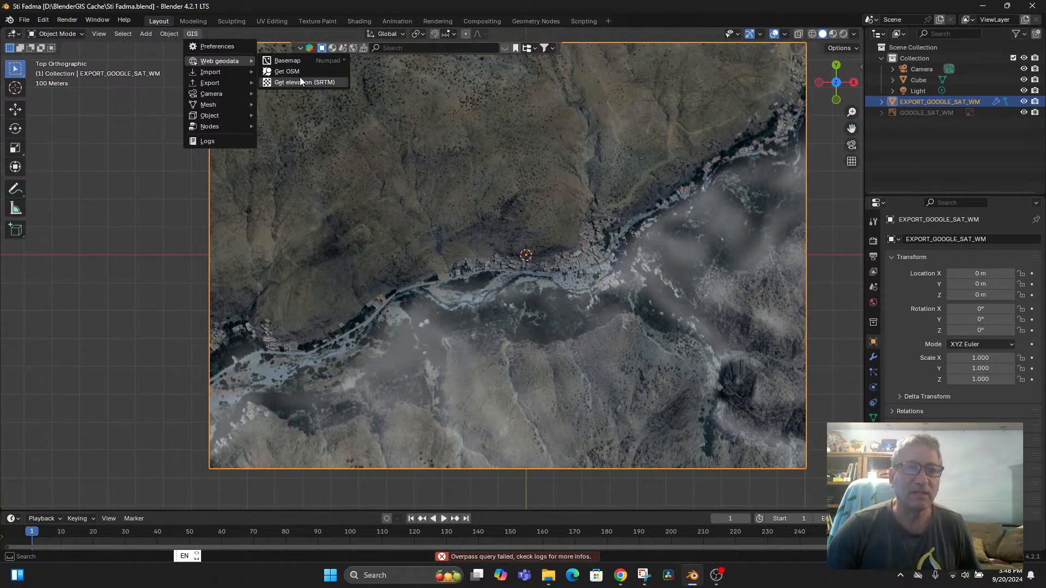
{"action": "left_click", "coordinate": [299, 77]}
{"action": "left_click", "coordinate": [262, 156]}
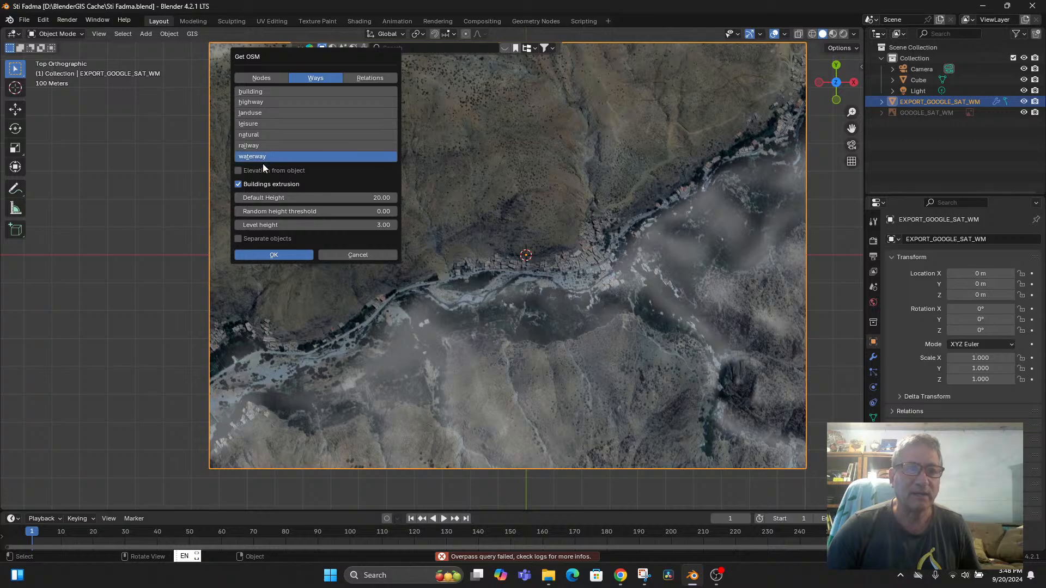
{"action": "left_click", "coordinate": [263, 253]}
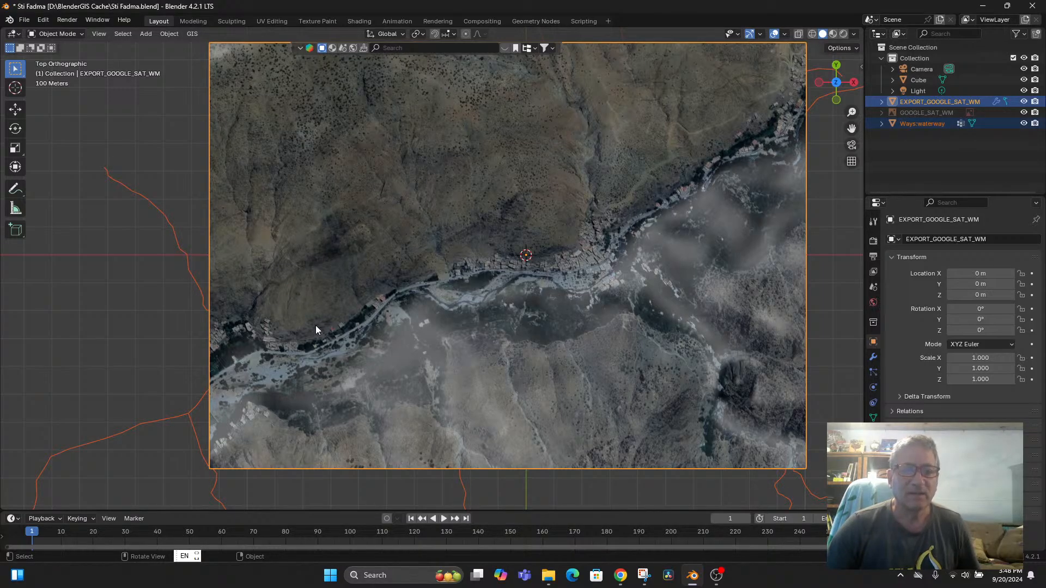
{"action": "middle_click_drag", "start_coordinate": [315, 325], "coordinate": [405, 425]}
{"action": "scroll", "coordinate": [441, 409], "scroll_direction": "down", "scroll_amount": 10}
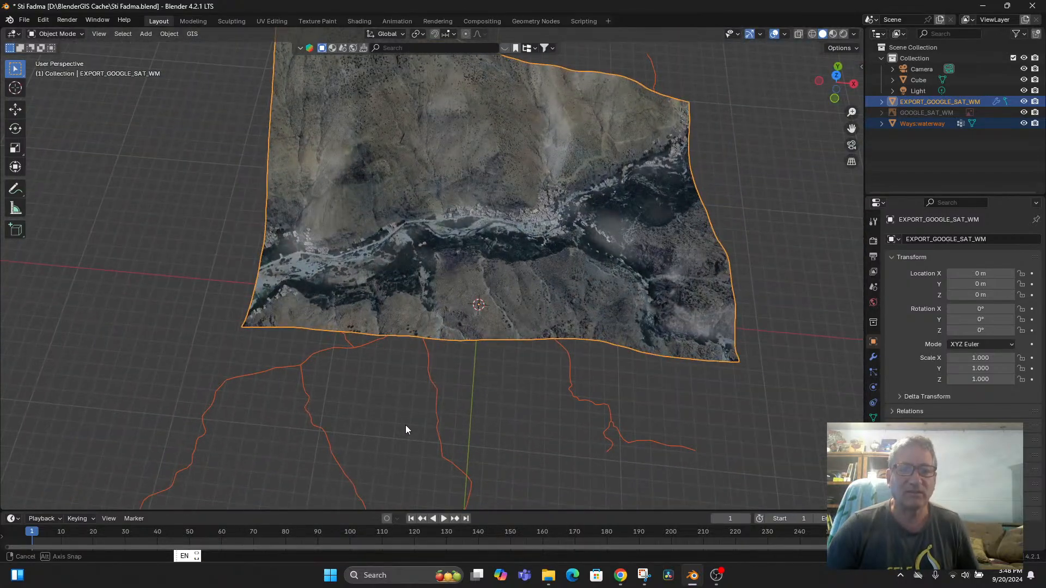
{"action": "key", "text": "ctrl+z"}
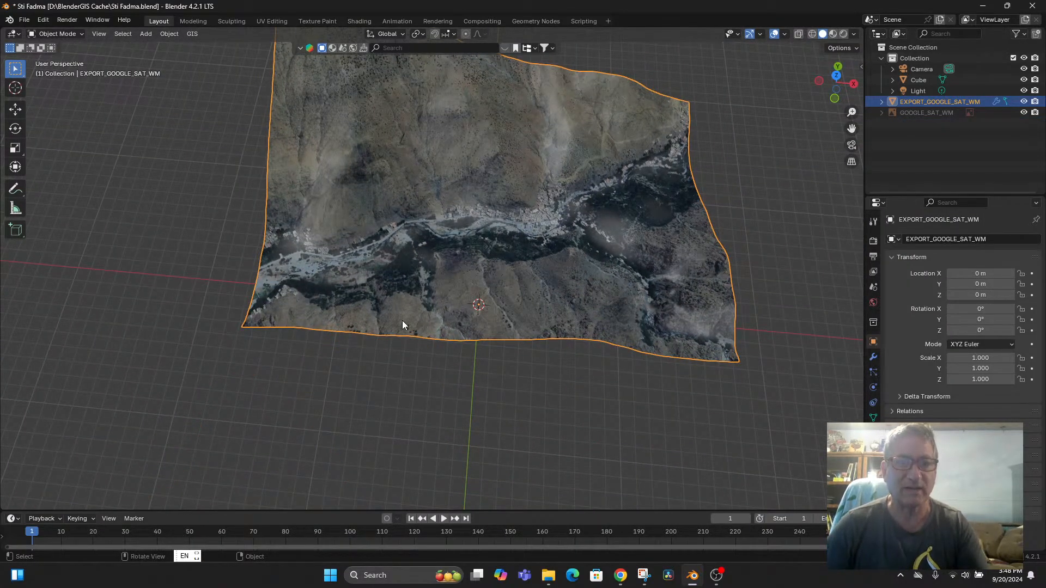
Step: Get the OSM waterway ways from the top view with elevation taken from EXPORT_GOOGLE_SAT_WM
{"action": "key", "text": "KP_7"}
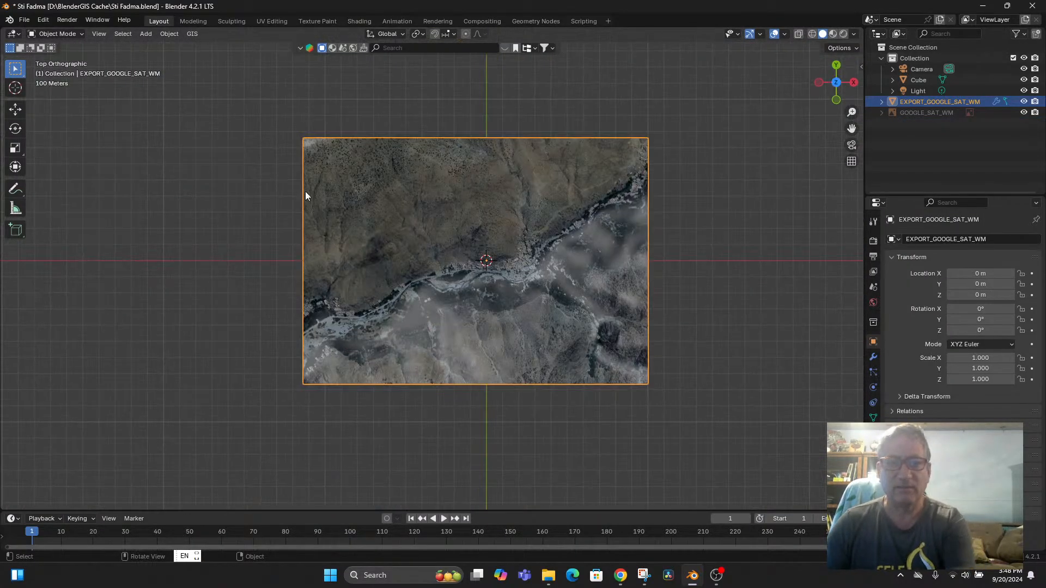
{"action": "left_click", "coordinate": [193, 33]}
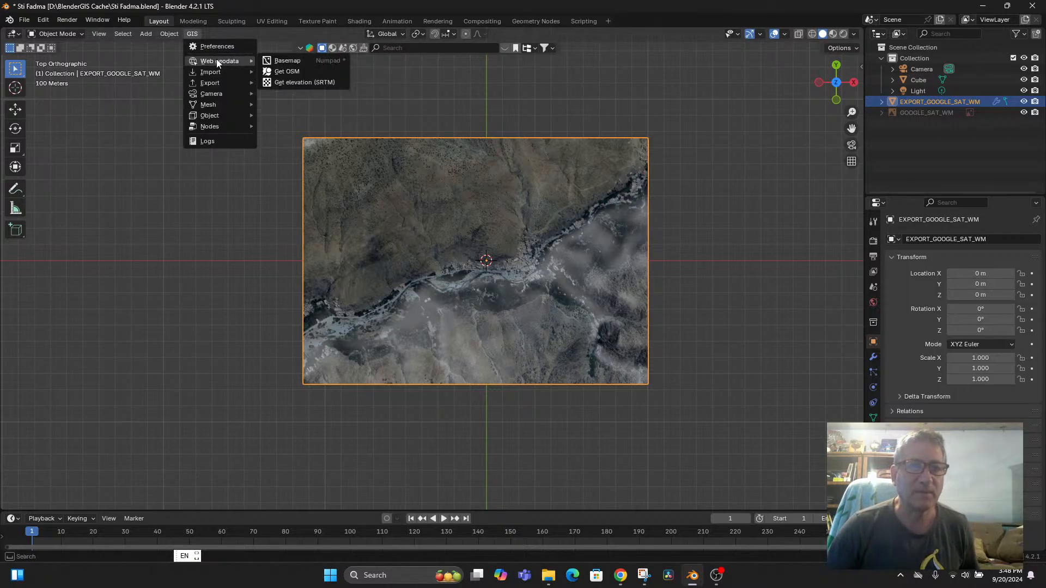
{"action": "left_click", "coordinate": [278, 71]}
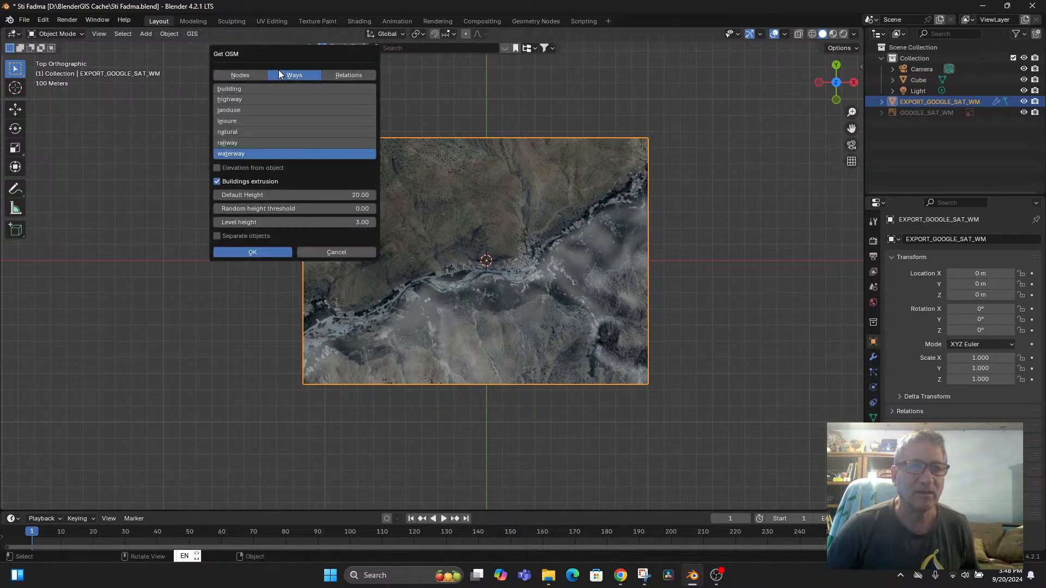
{"action": "left_click", "coordinate": [218, 168]}
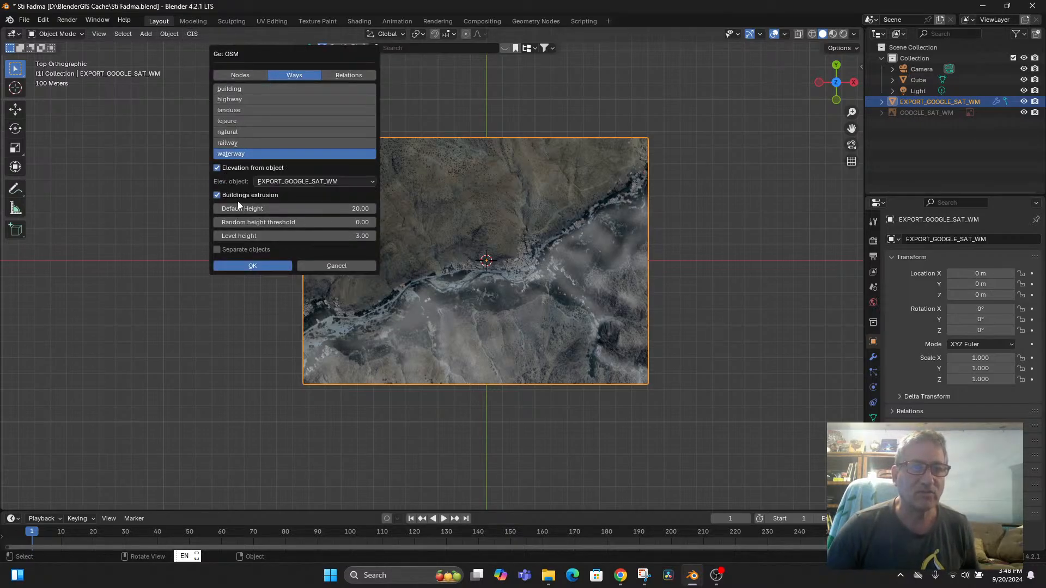
{"action": "left_click", "coordinate": [239, 265]}
{"action": "middle_click_drag", "start_coordinate": [239, 260], "coordinate": [521, 372]}
{"action": "scroll", "coordinate": [544, 354], "scroll_direction": "up", "scroll_amount": 2}
{"action": "scroll", "coordinate": [648, 296], "scroll_direction": "down", "scroll_amount": 4}
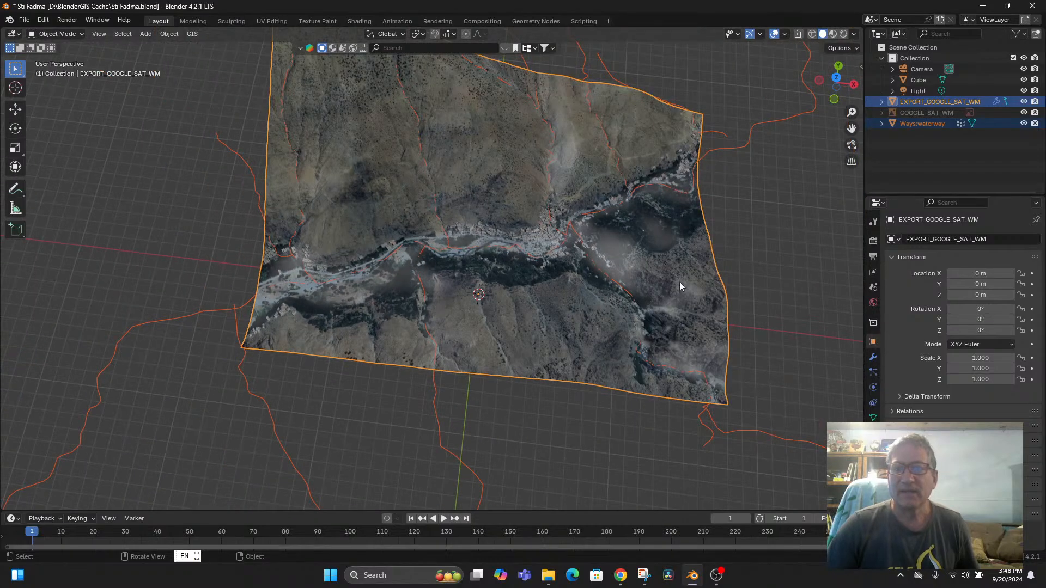
Step: Examine the Ways:waterway vertex groups and check whether individual waterways can be selected separately
{"action": "left_click", "coordinate": [881, 124]}
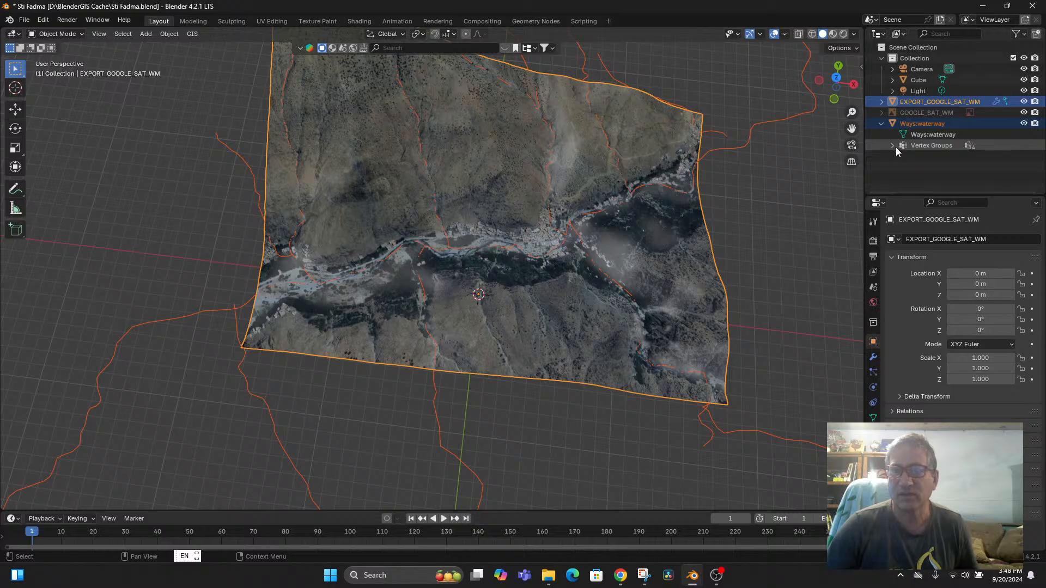
{"action": "left_click", "coordinate": [893, 146]}
{"action": "scroll", "coordinate": [936, 174], "scroll_direction": "down", "scroll_amount": 1}
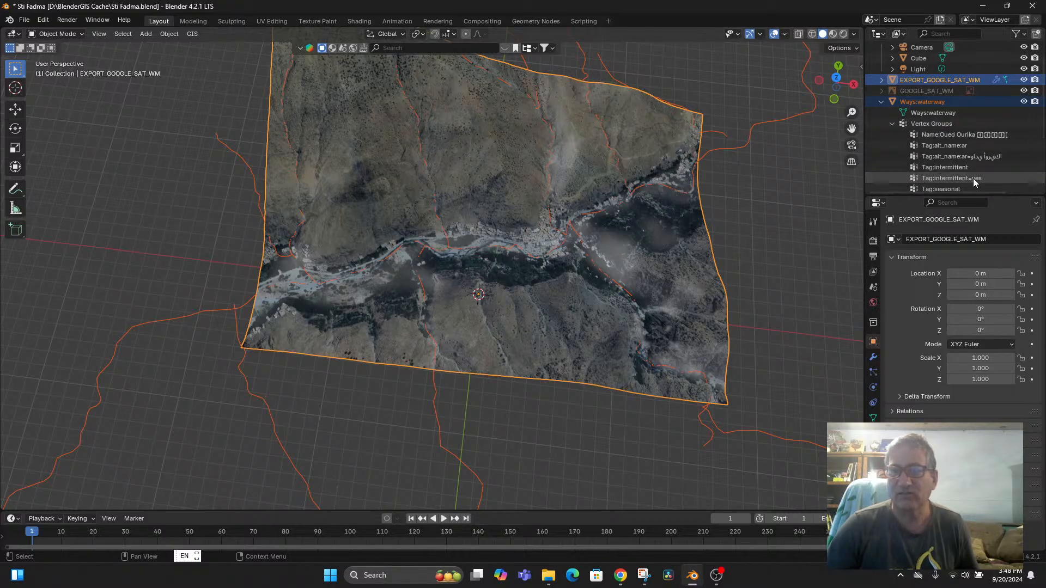
{"action": "scroll", "coordinate": [953, 163], "scroll_direction": "down", "scroll_amount": 2}
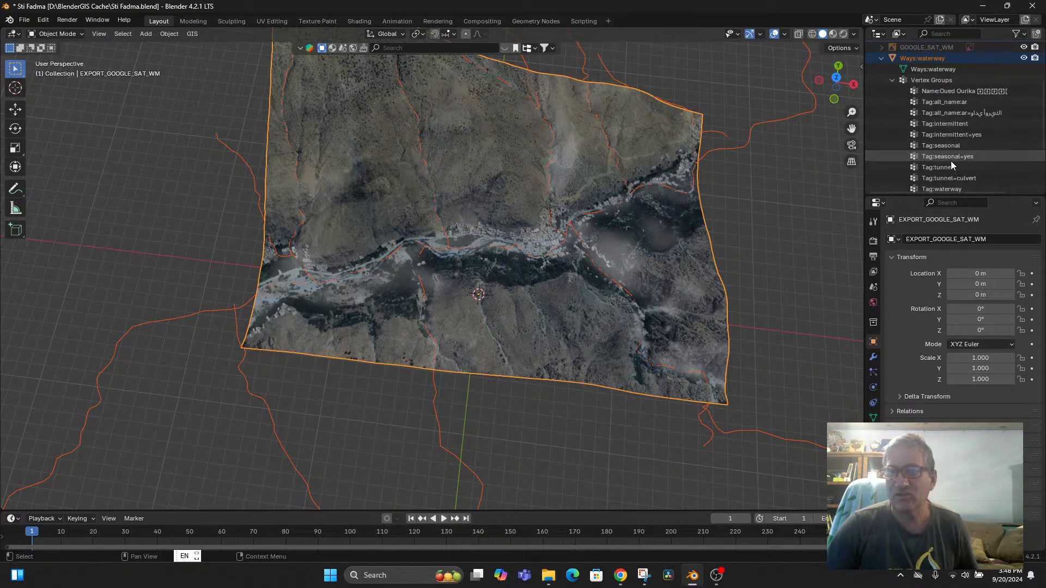
{"action": "left_click", "coordinate": [949, 156]}
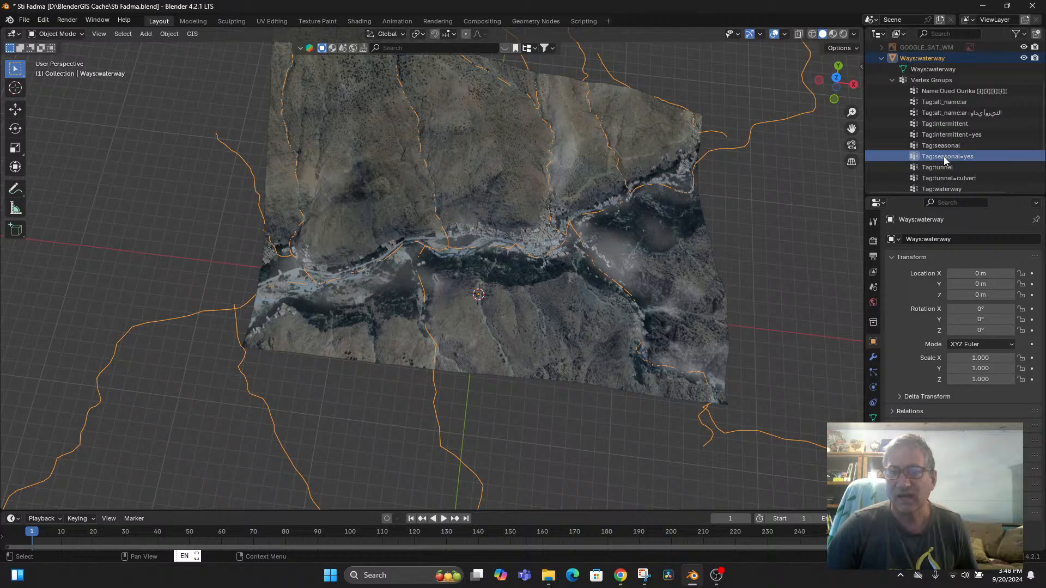
{"action": "left_click", "coordinate": [944, 135]}
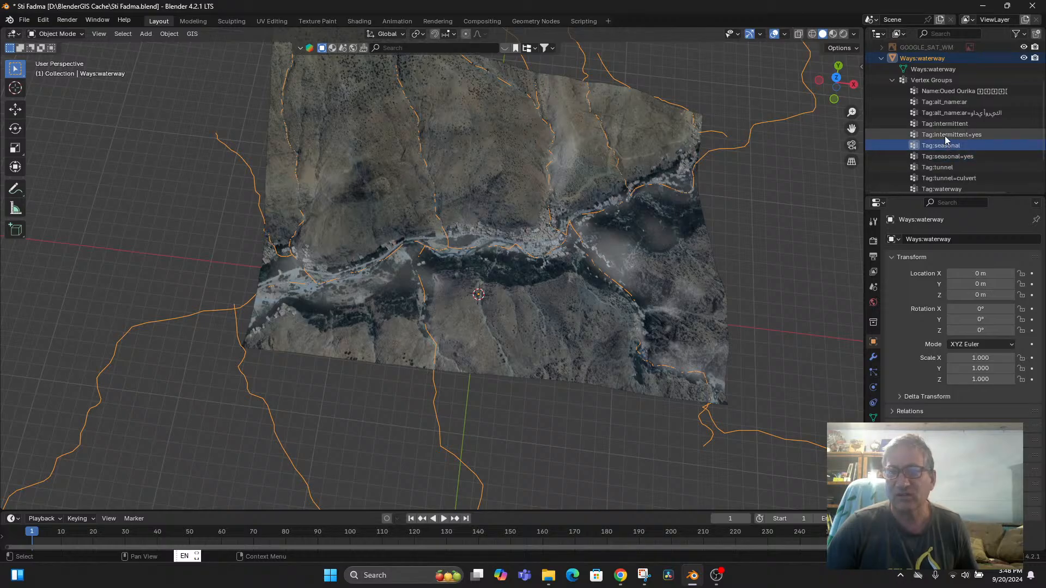
{"action": "left_click", "coordinate": [743, 148]}
{"action": "left_click", "coordinate": [747, 178]}
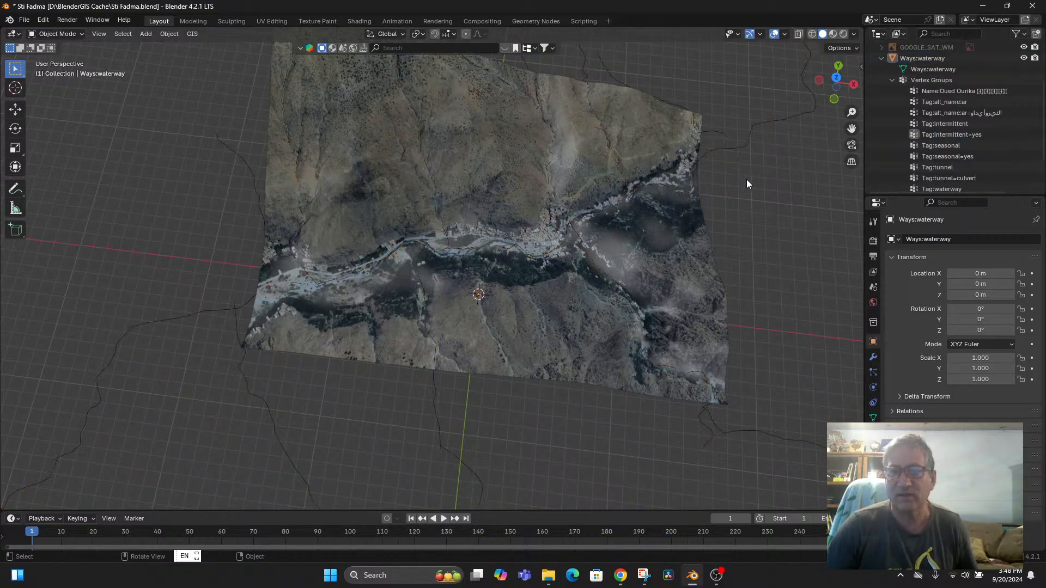
{"action": "left_click", "coordinate": [746, 144]}
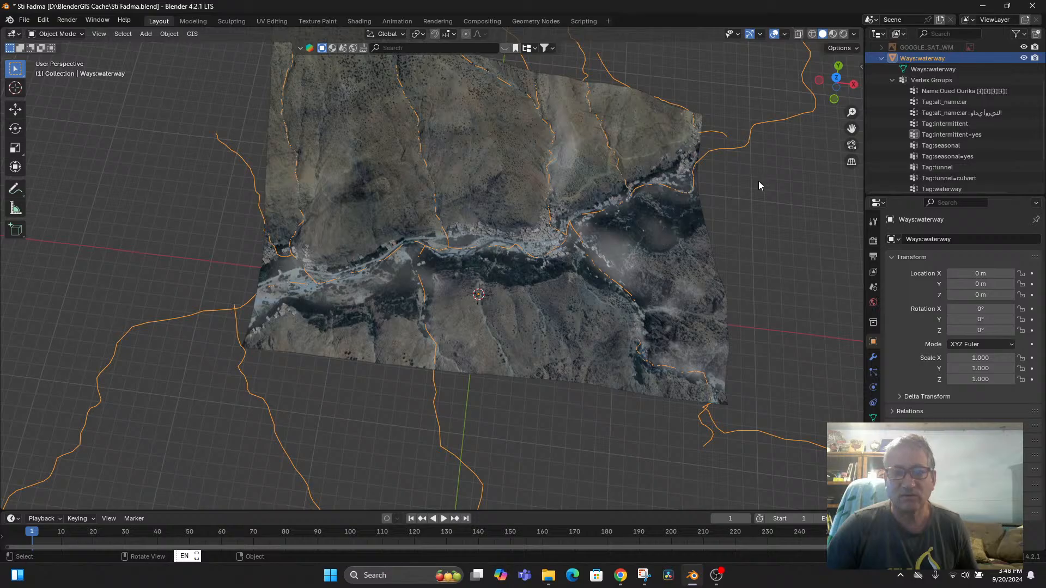
{"action": "left_click", "coordinate": [518, 196]}
{"action": "left_click", "coordinate": [246, 147]}
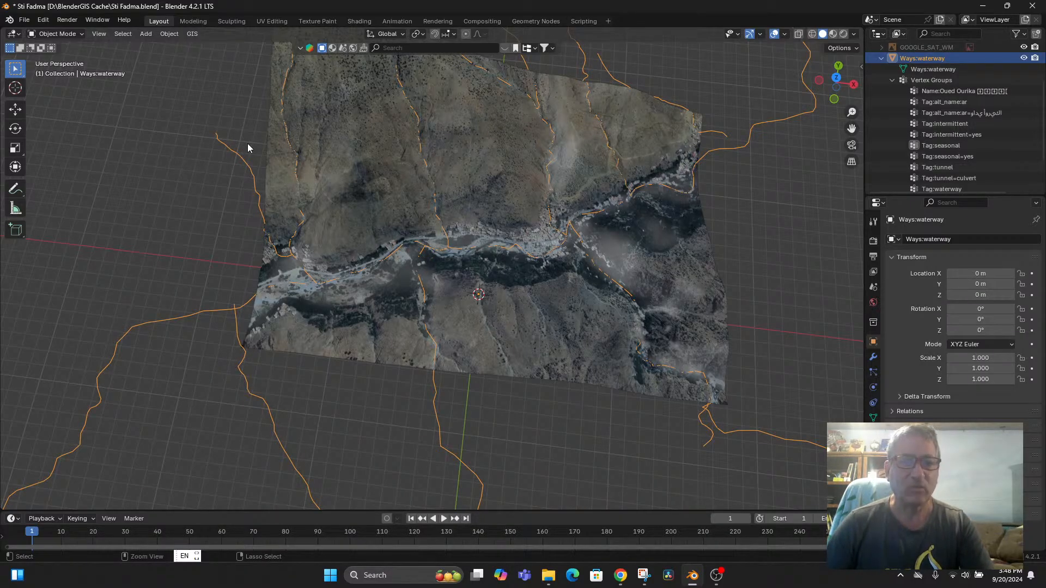
Step: Undo the waterway import and get the OSM waterways as separate objects with elevation from EXPORT_GOOGLE_SAT_WM
{"action": "left_click", "coordinate": [551, 315]}
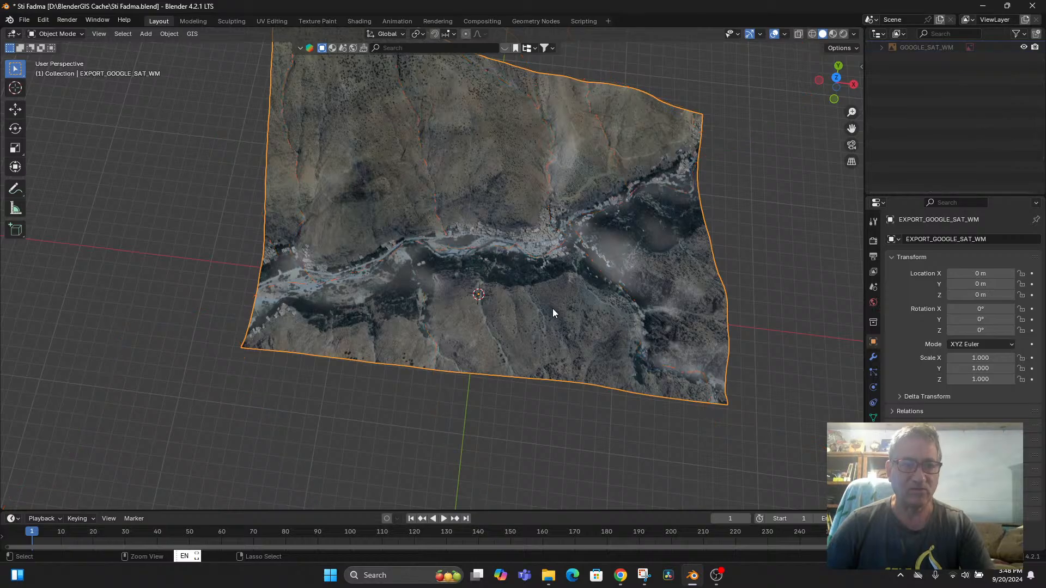
{"action": "key", "text": "KP_7"}
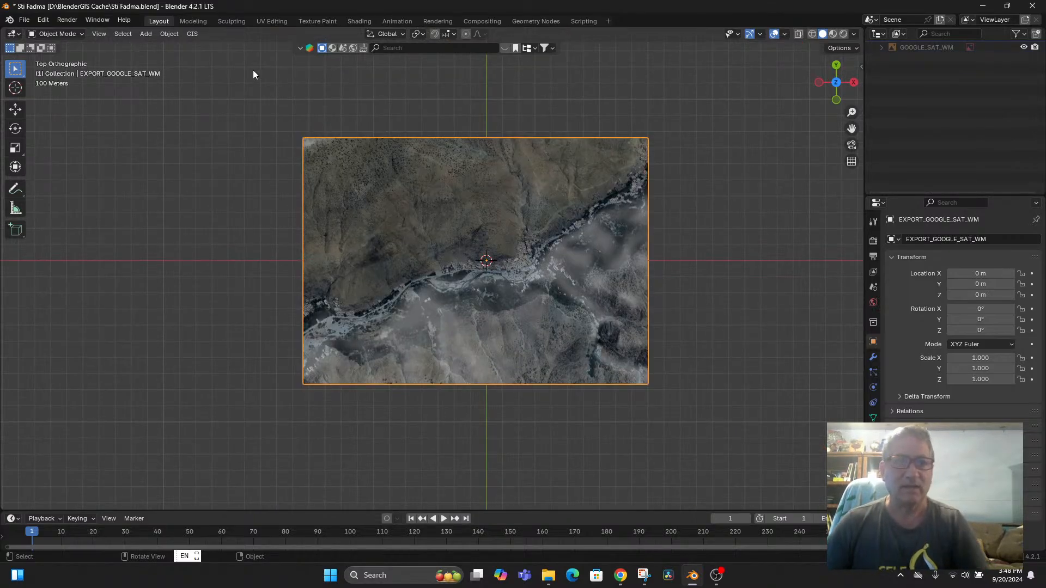
{"action": "left_click", "coordinate": [192, 34]}
{"action": "mouse_move", "coordinate": [197, 61]}
{"action": "left_click", "coordinate": [280, 73]}
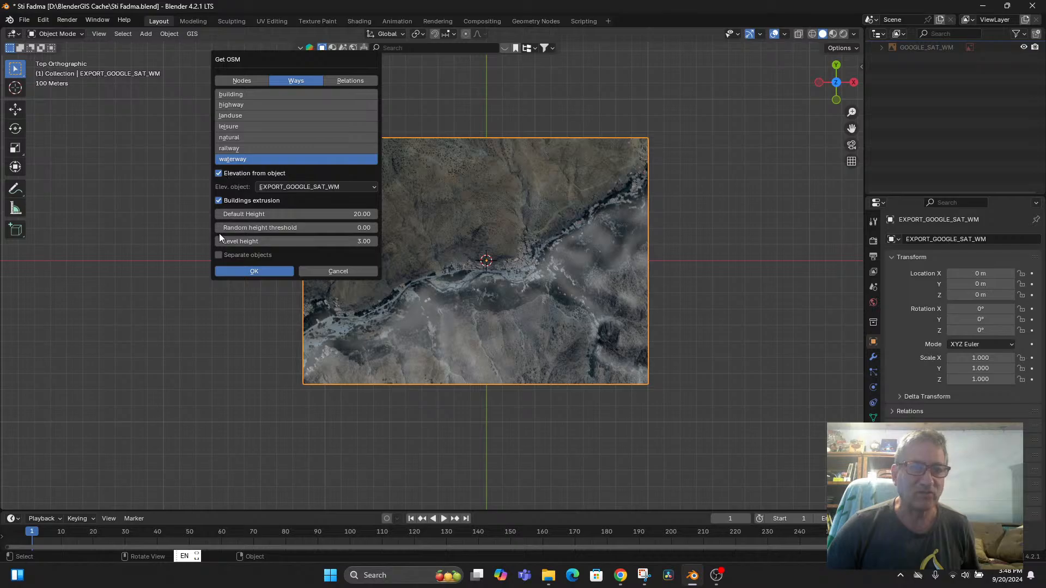
{"action": "left_click", "coordinate": [218, 254]}
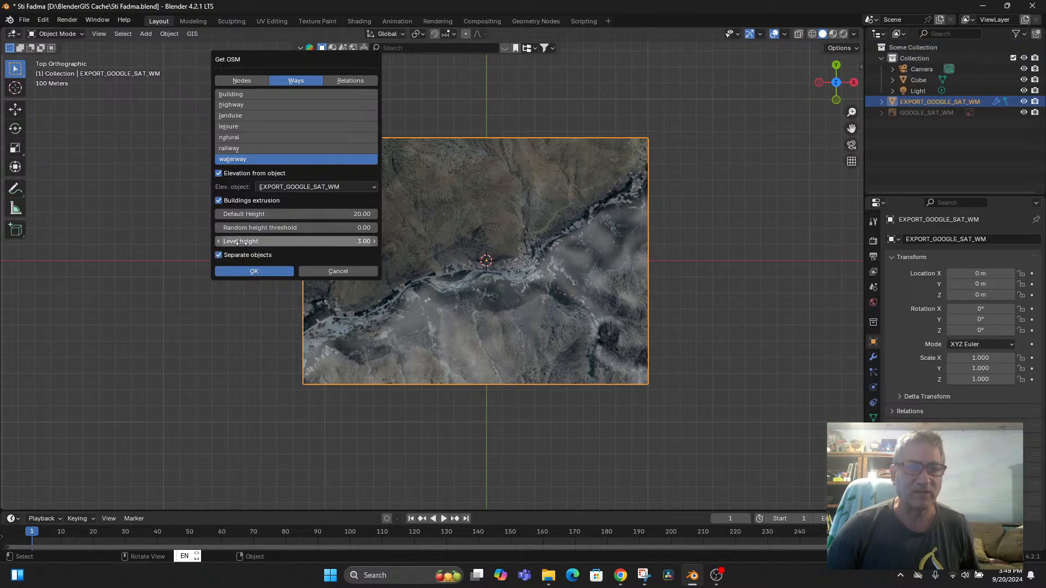
{"action": "left_click", "coordinate": [247, 271]}
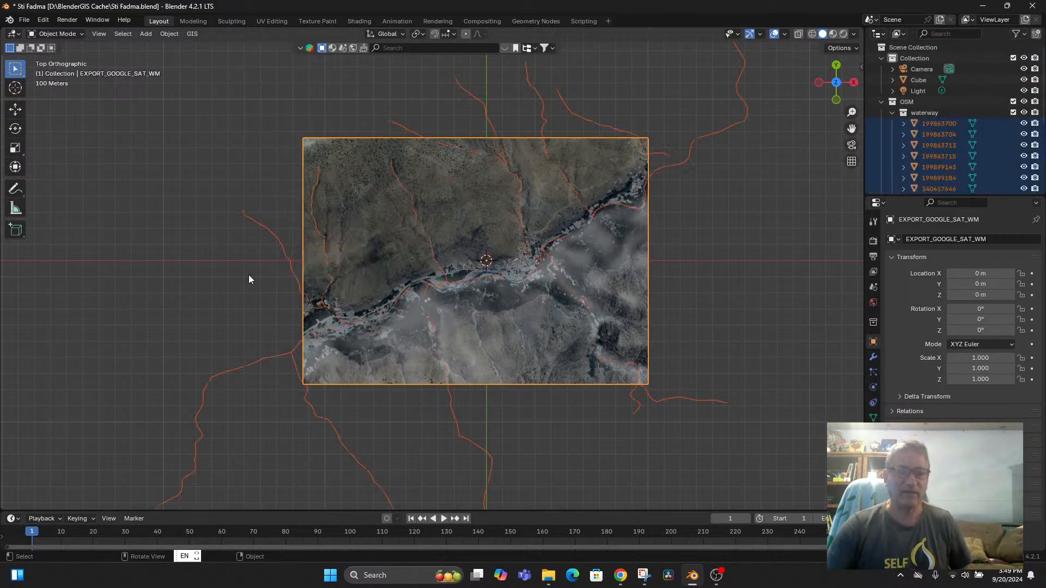
Step: Select the Oued Ourika river and a southern tributary to check they are separate objects, ending on the Oued Ourika
{"action": "left_click", "coordinate": [671, 168]}
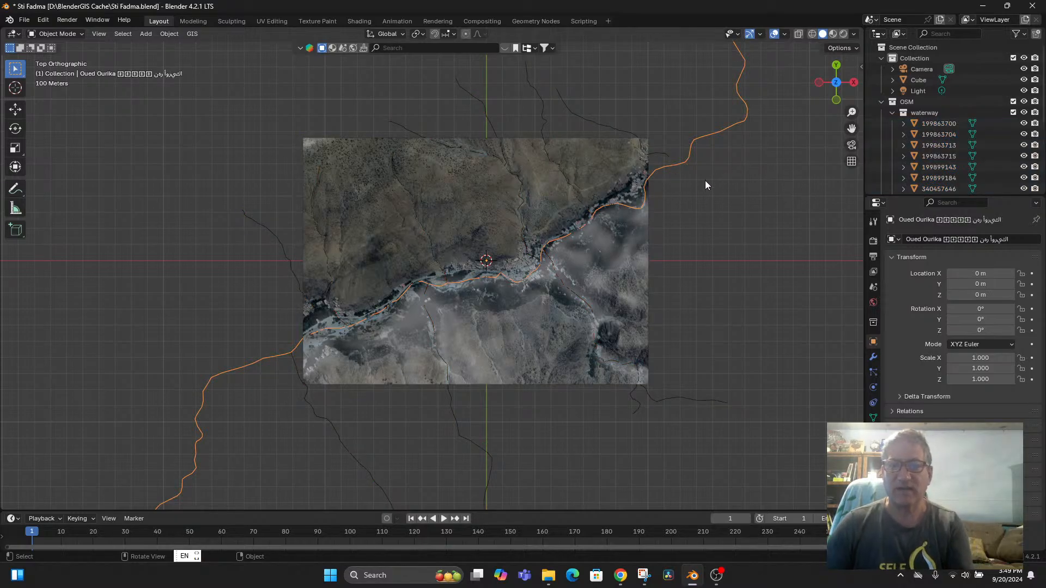
{"action": "left_click", "coordinate": [460, 430]}
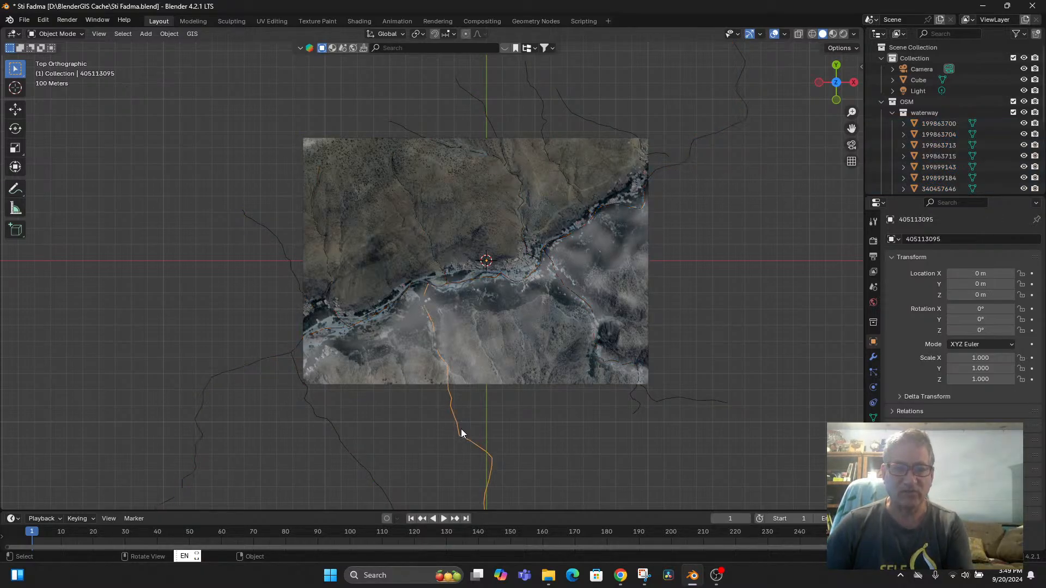
{"action": "left_click", "coordinate": [679, 171]}
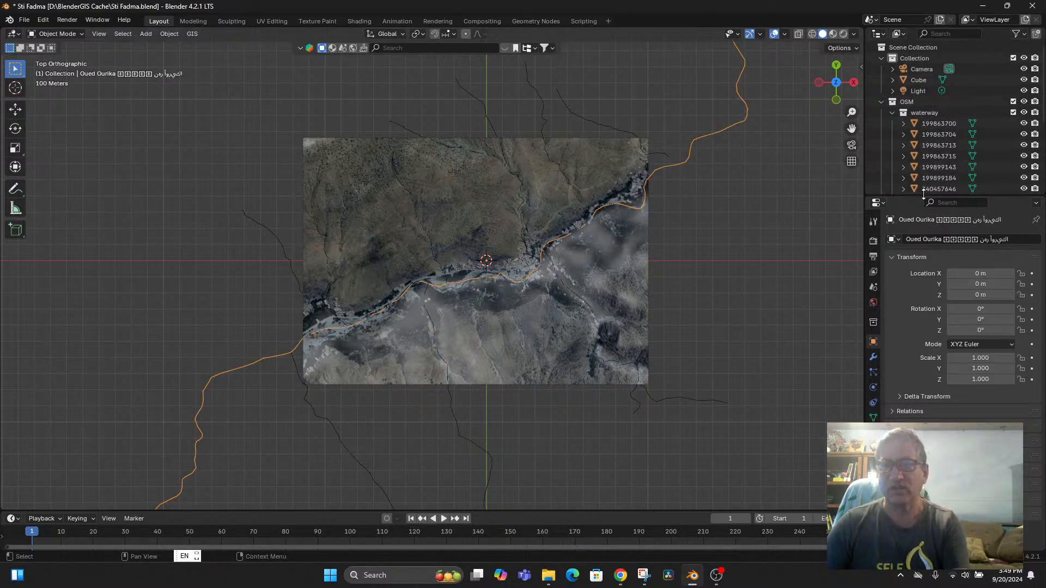
Step: Review the full list of imported waterway objects and select the northeastern tributary to match it to its entry
{"action": "left_click_drag", "start_coordinate": [924, 195], "coordinate": [924, 334]}
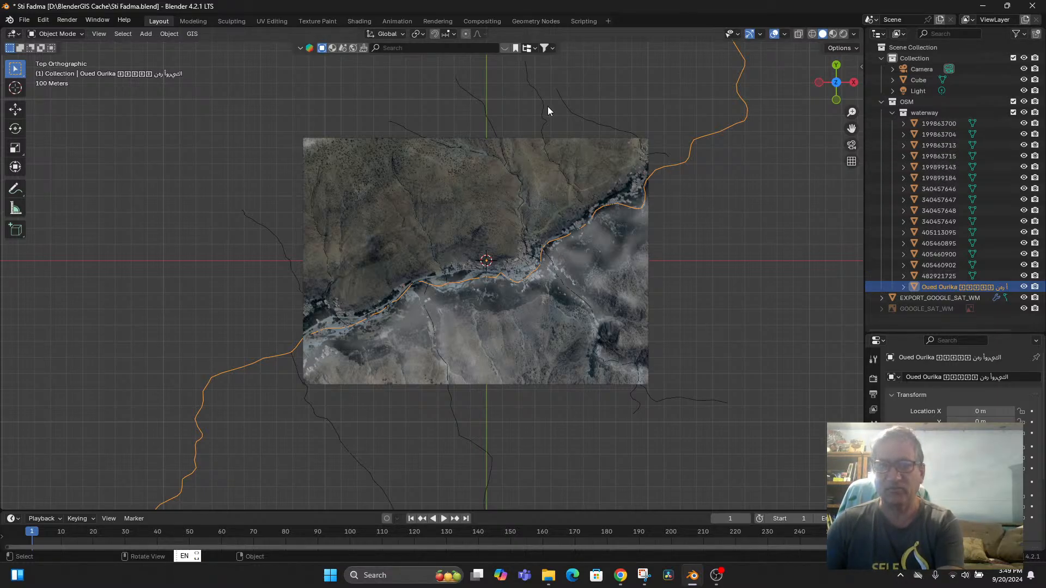
{"action": "left_click", "coordinate": [564, 104]}
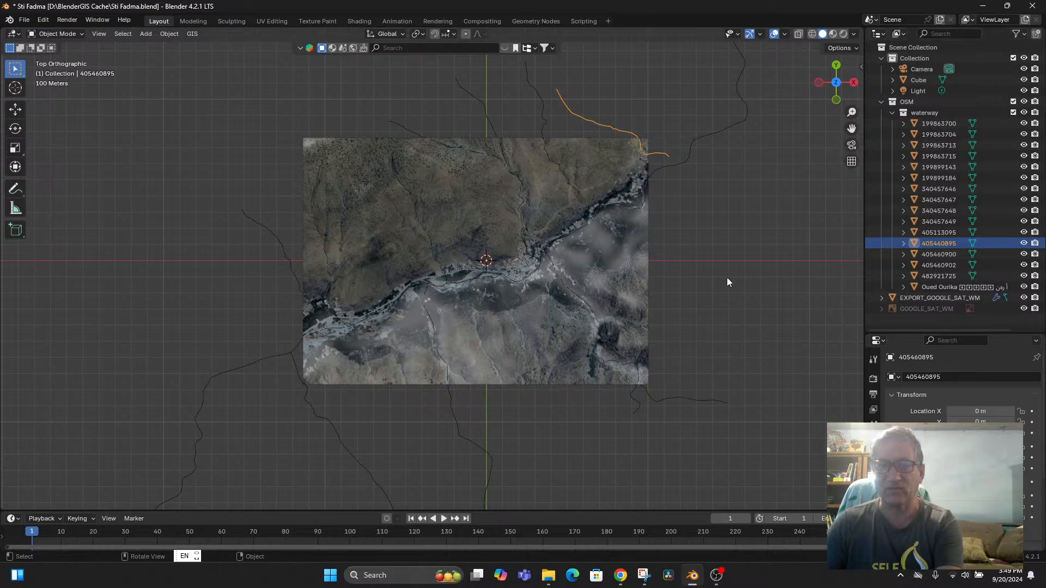
{"action": "left_click", "coordinate": [698, 278]}
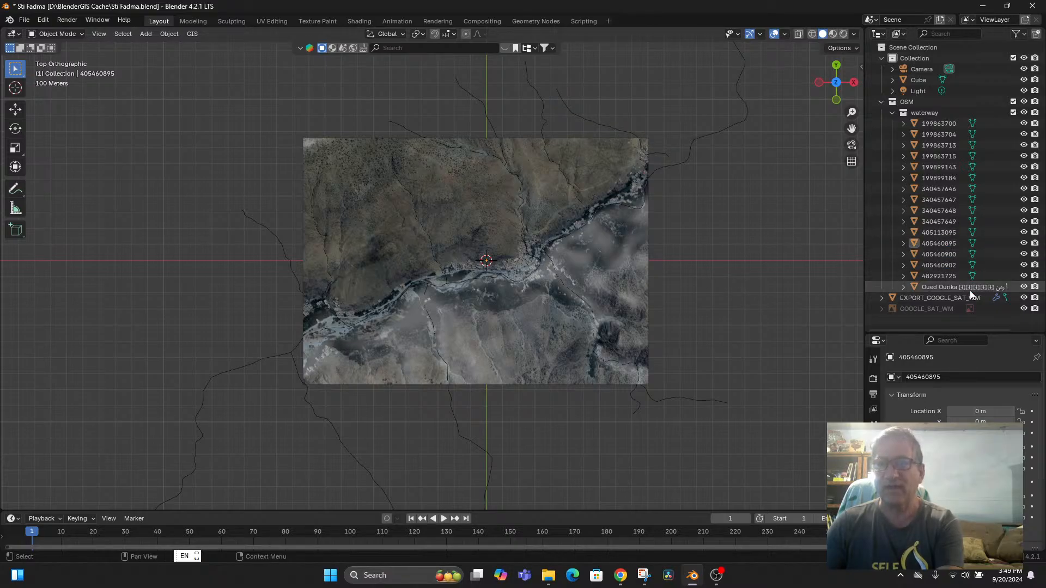
{"action": "left_click_drag", "start_coordinate": [972, 334], "coordinate": [962, 174]}
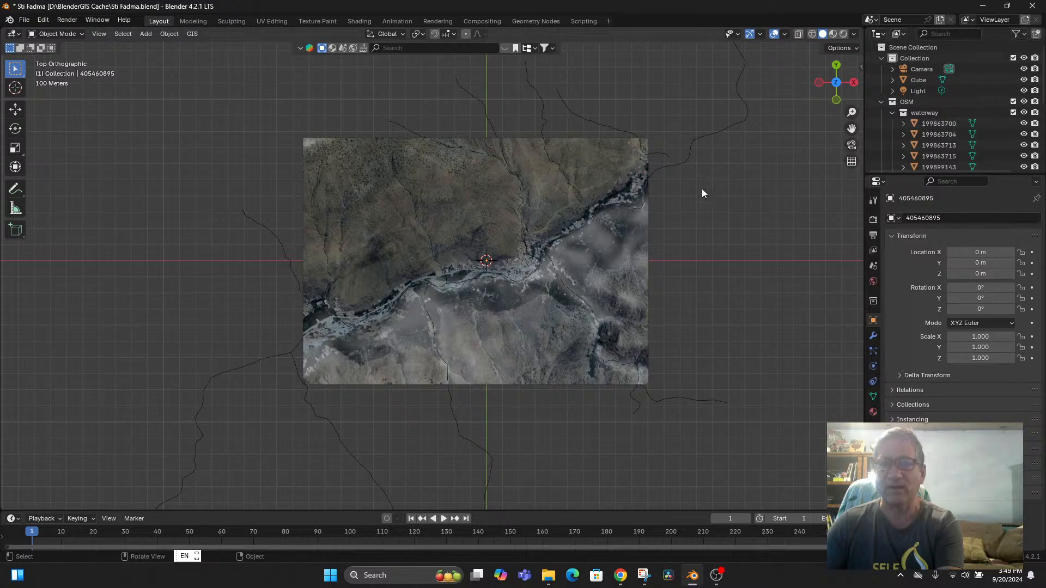
Step: Examine the data nested under the Oued Ourika object, and select a northern tributary for comparison
{"action": "left_click", "coordinate": [674, 170]}
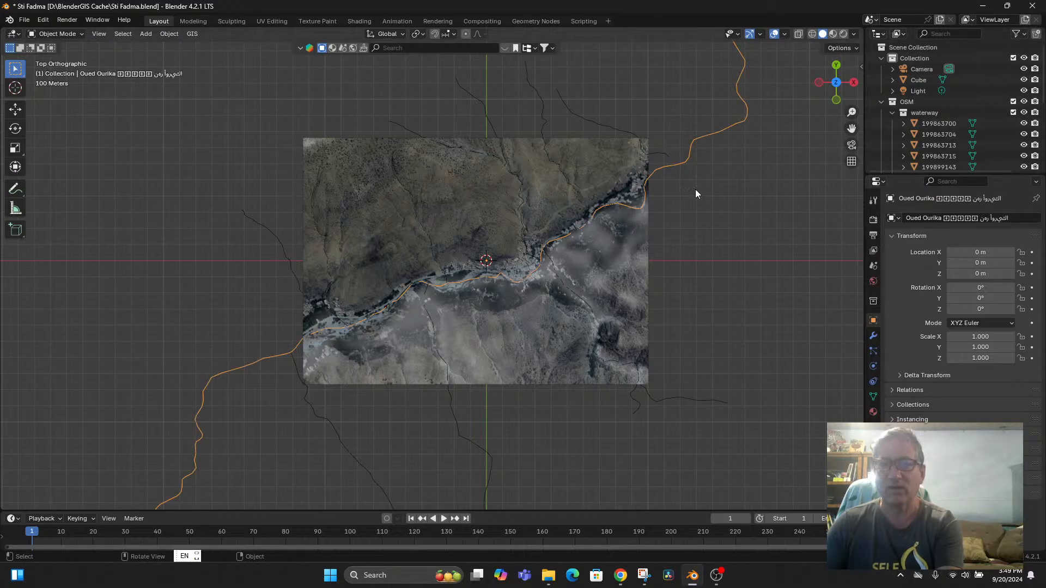
{"action": "scroll", "coordinate": [957, 136], "scroll_direction": "down", "scroll_amount": 5}
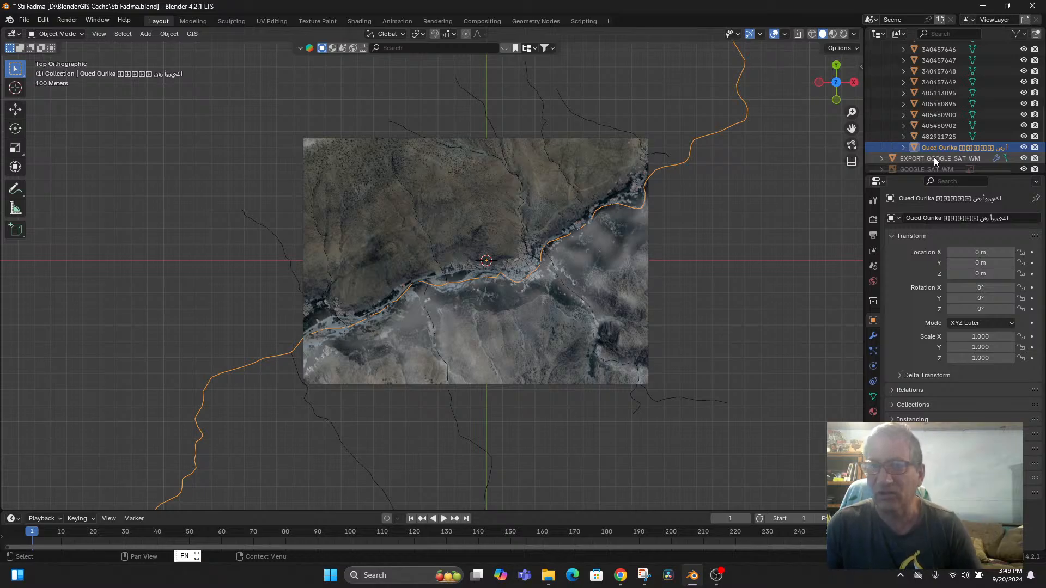
{"action": "left_click", "coordinate": [904, 146]}
{"action": "scroll", "coordinate": [914, 138], "scroll_direction": "down", "scroll_amount": 1}
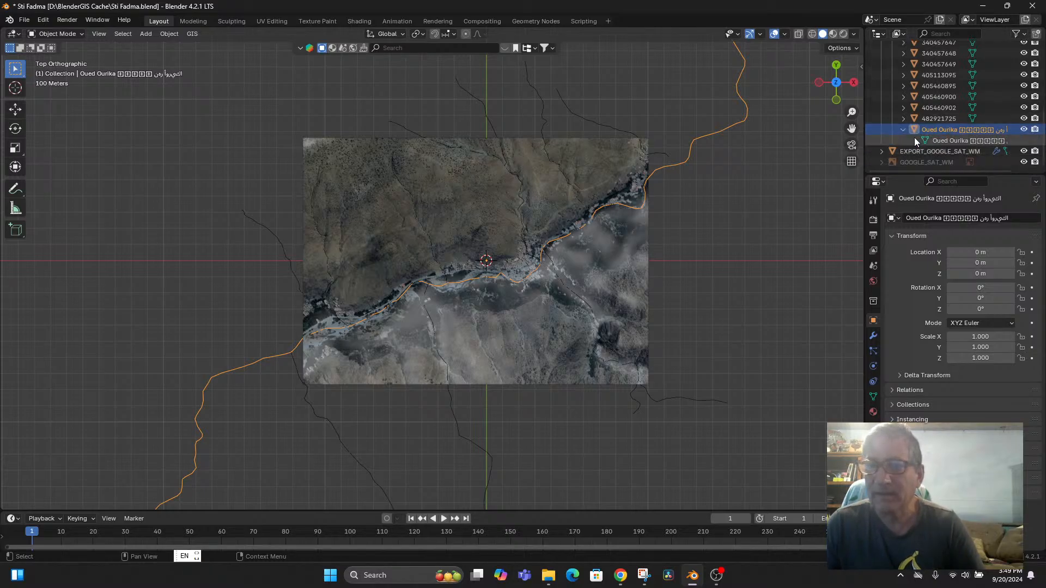
{"action": "left_click", "coordinate": [495, 129]}
{"action": "scroll", "coordinate": [944, 140], "scroll_direction": "up", "scroll_amount": 2}
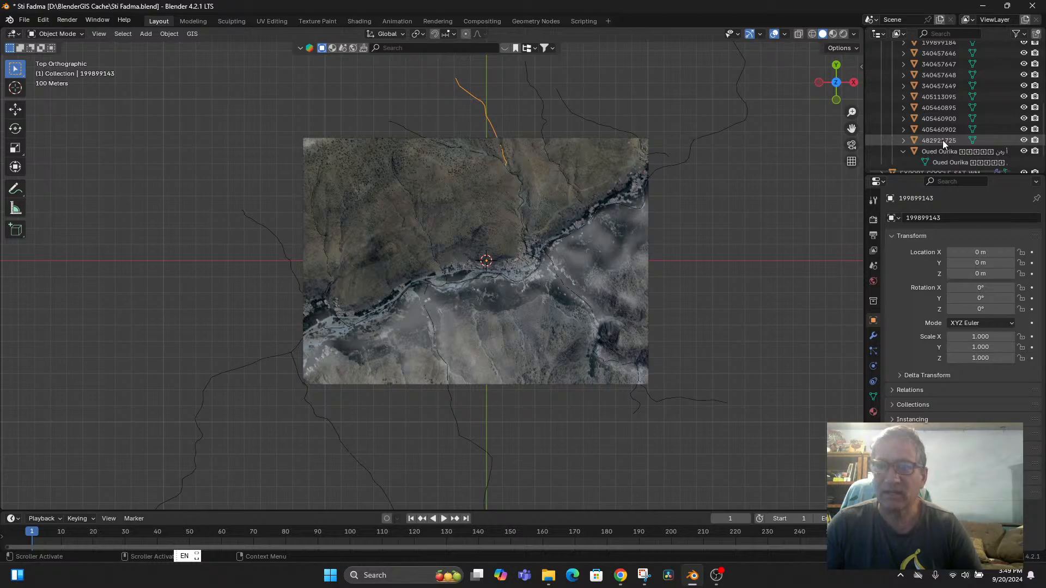
Step: Examine the data nested under waterways 199863713, 199863715 and 199863700 for vertex groups
{"action": "scroll", "coordinate": [936, 130], "scroll_direction": "up", "scroll_amount": 10}
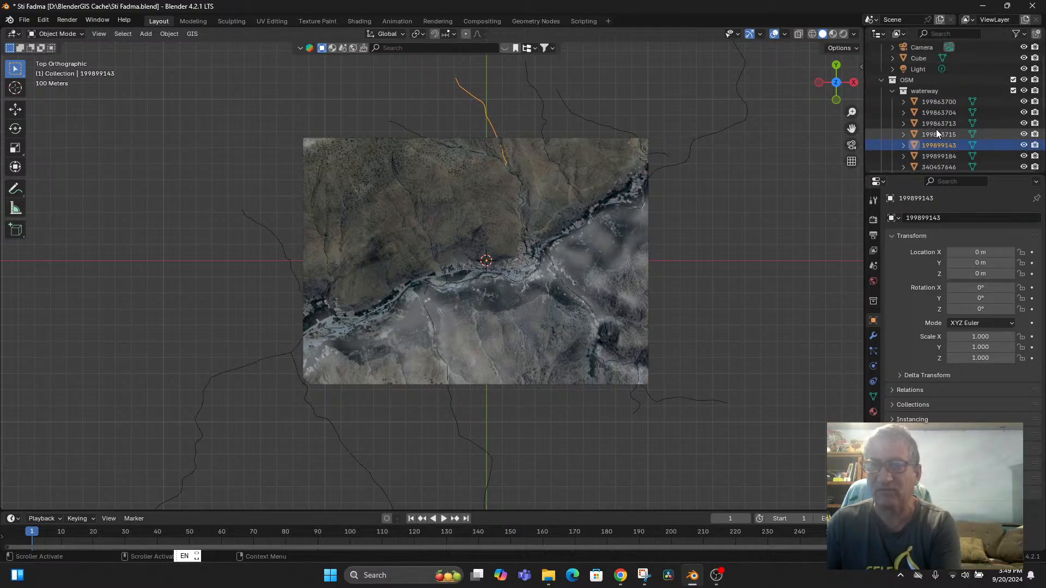
{"action": "left_click", "coordinate": [902, 124]}
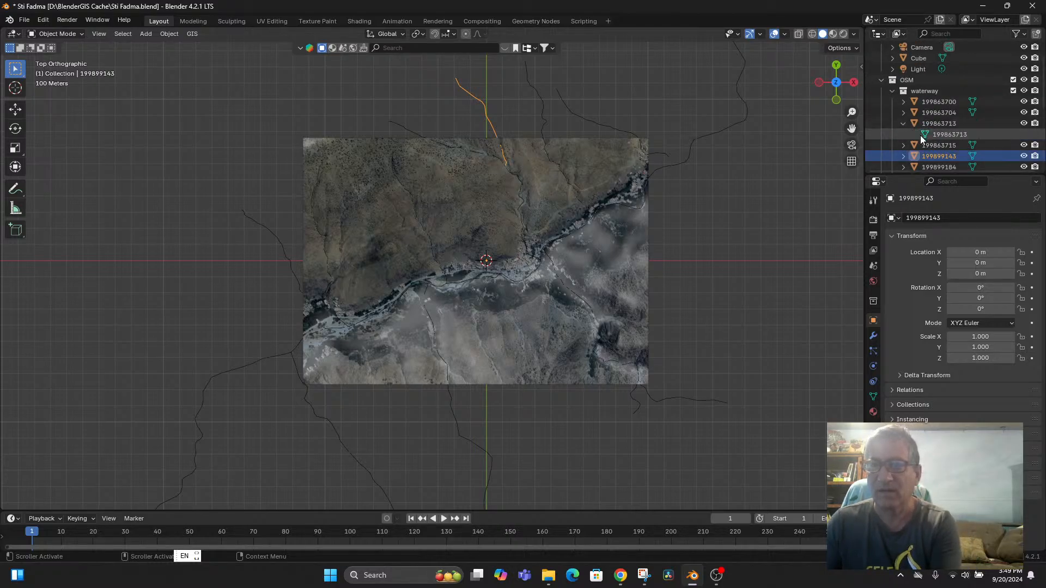
{"action": "left_click", "coordinate": [904, 145]}
{"action": "scroll", "coordinate": [924, 145], "scroll_direction": "down", "scroll_amount": 2}
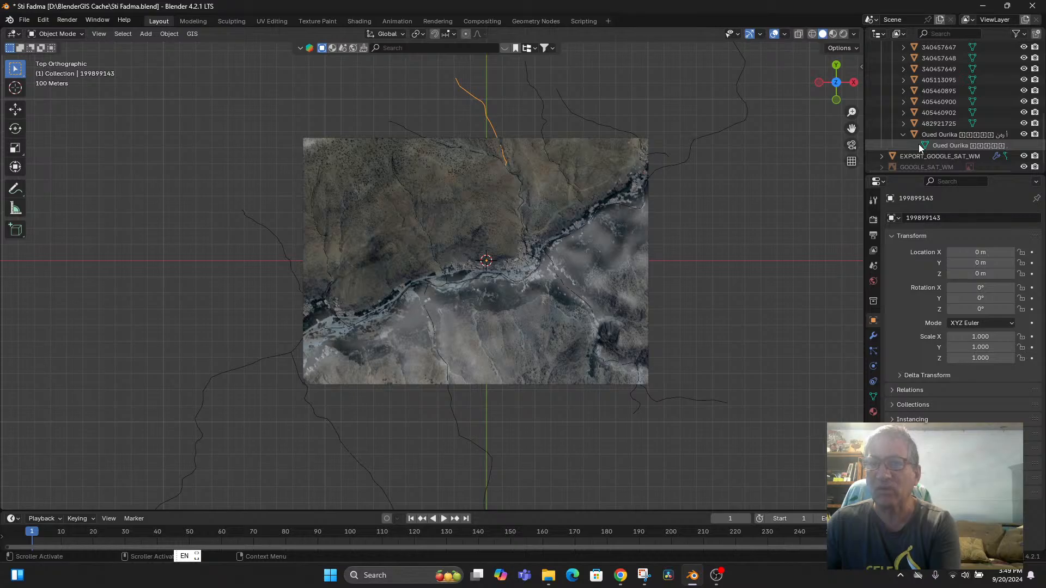
{"action": "scroll", "coordinate": [918, 144], "scroll_direction": "down", "scroll_amount": 10}
{"action": "scroll", "coordinate": [901, 149], "scroll_direction": "up", "scroll_amount": 10}
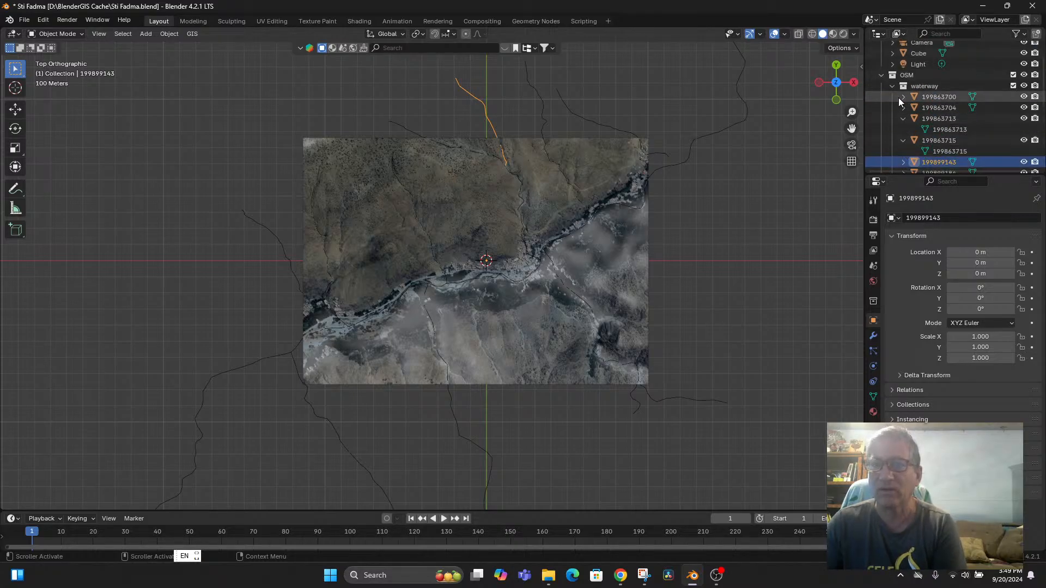
{"action": "left_click", "coordinate": [902, 97]}
{"action": "left_click", "coordinate": [903, 97]}
{"action": "left_click", "coordinate": [299, 276]}
{"action": "scroll", "coordinate": [950, 152], "scroll_direction": "down", "scroll_amount": 2}
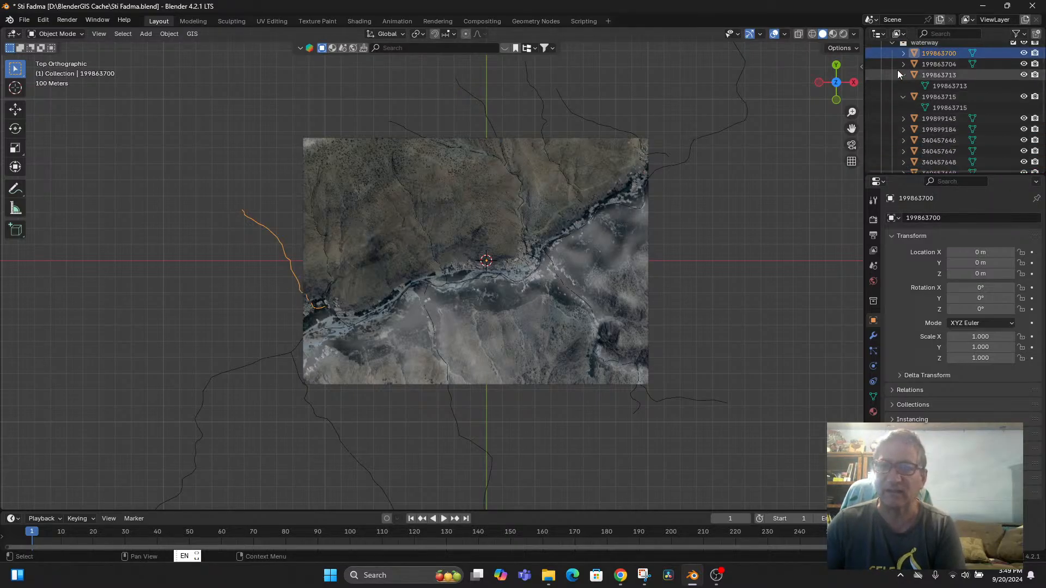
{"action": "left_click", "coordinate": [903, 53]}
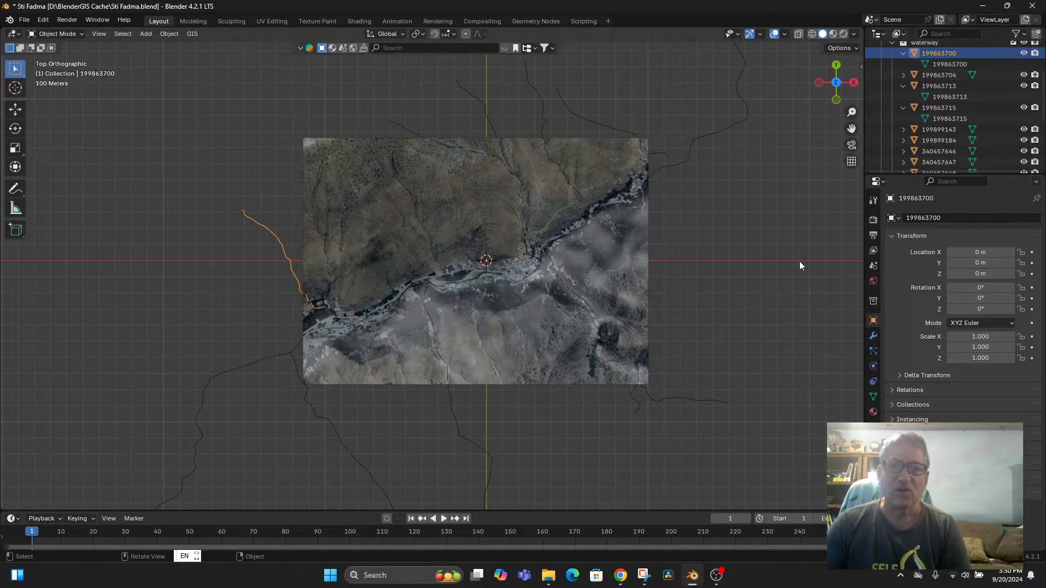
Step: Collapse the waterway collection and its parent OSM collection in the scene hierarchy
{"action": "scroll", "coordinate": [920, 117], "scroll_direction": "up", "scroll_amount": 3}
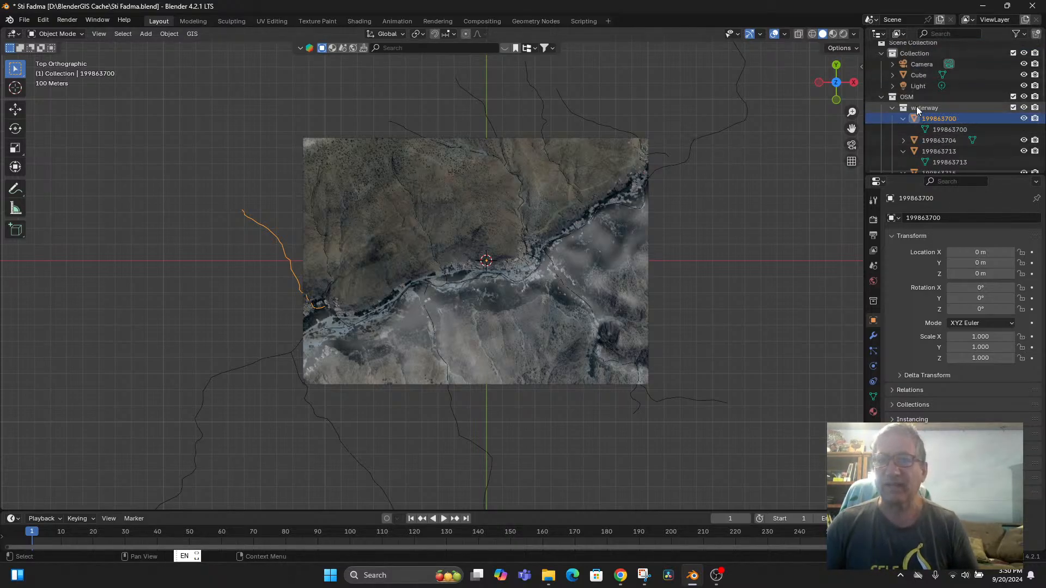
{"action": "left_click", "coordinate": [920, 108]}
{"action": "left_click", "coordinate": [892, 108]}
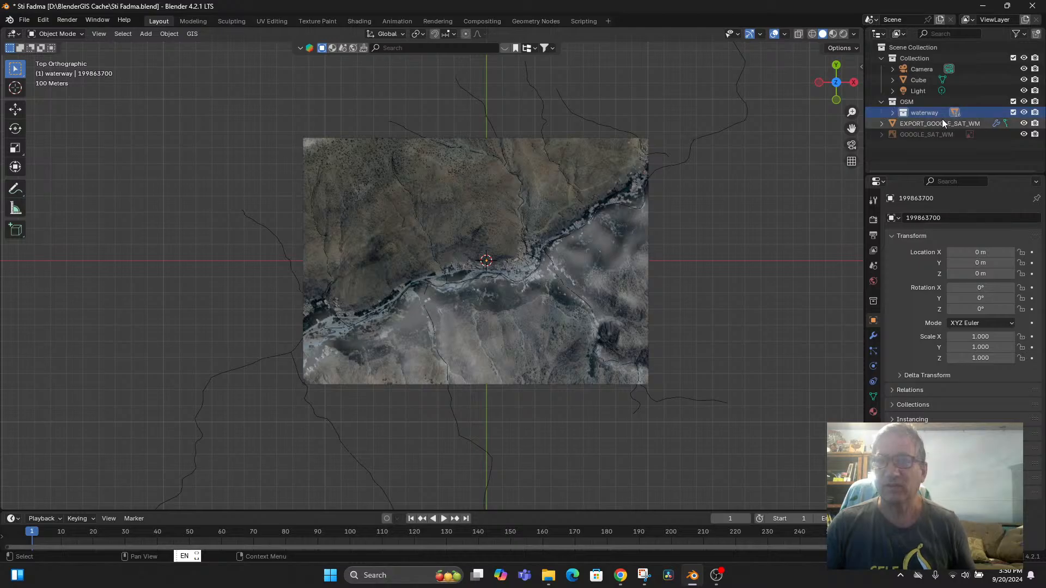
{"action": "left_click", "coordinate": [881, 101]}
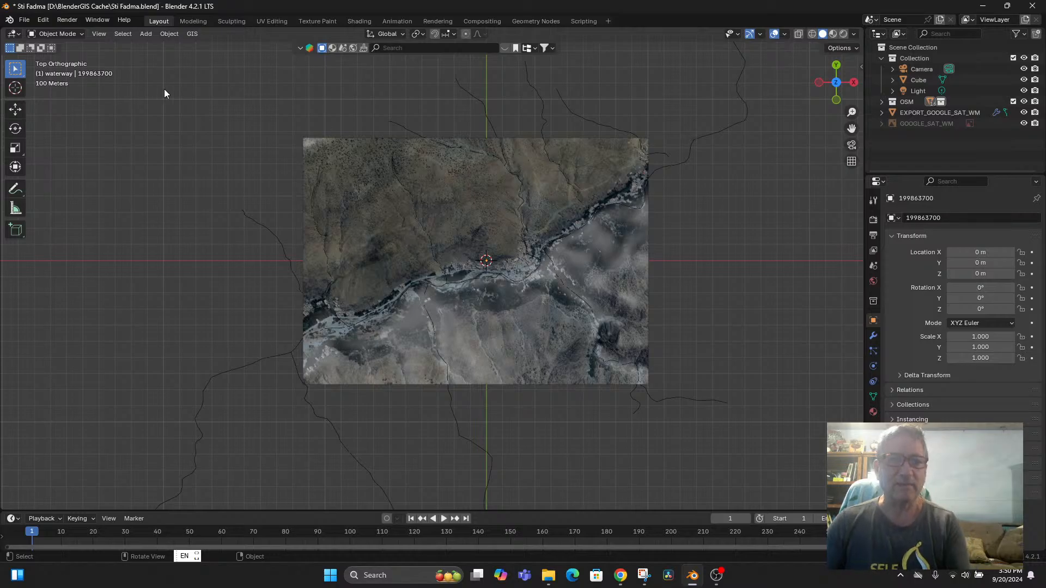
Step: Get the OSM waterway ways again as one combined object, with Separate objects off and elevation from EXPORT_GOOGLE_SAT_WM
{"action": "left_click", "coordinate": [370, 202]}
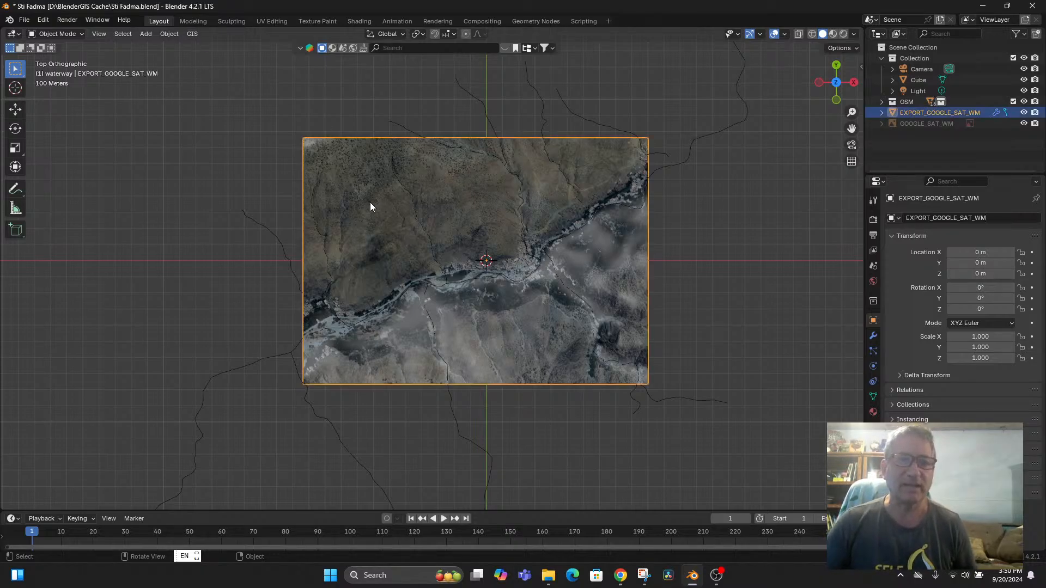
{"action": "left_click", "coordinate": [194, 34]}
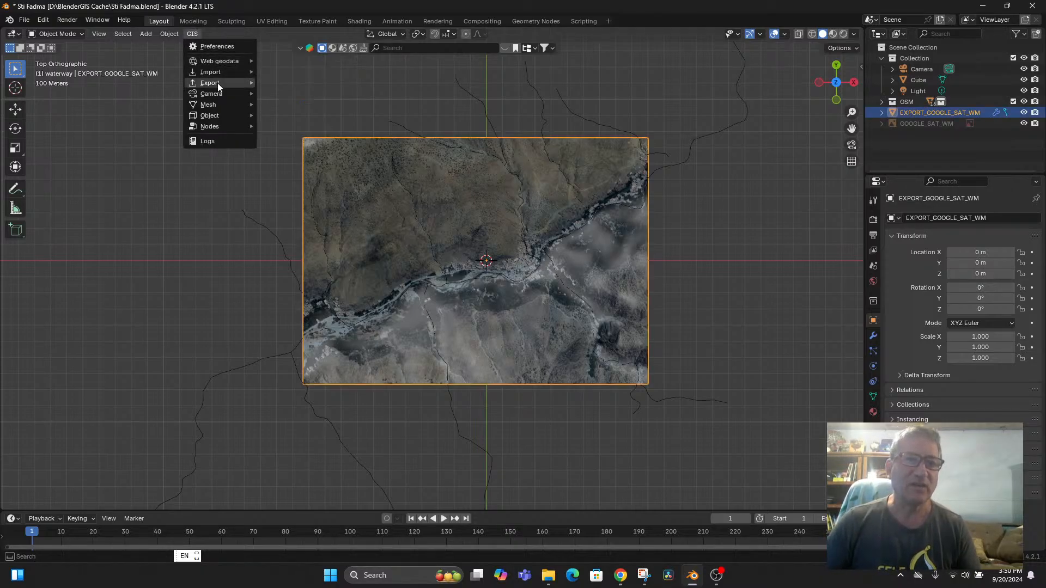
{"action": "mouse_move", "coordinate": [220, 86]}
{"action": "mouse_move", "coordinate": [230, 61]}
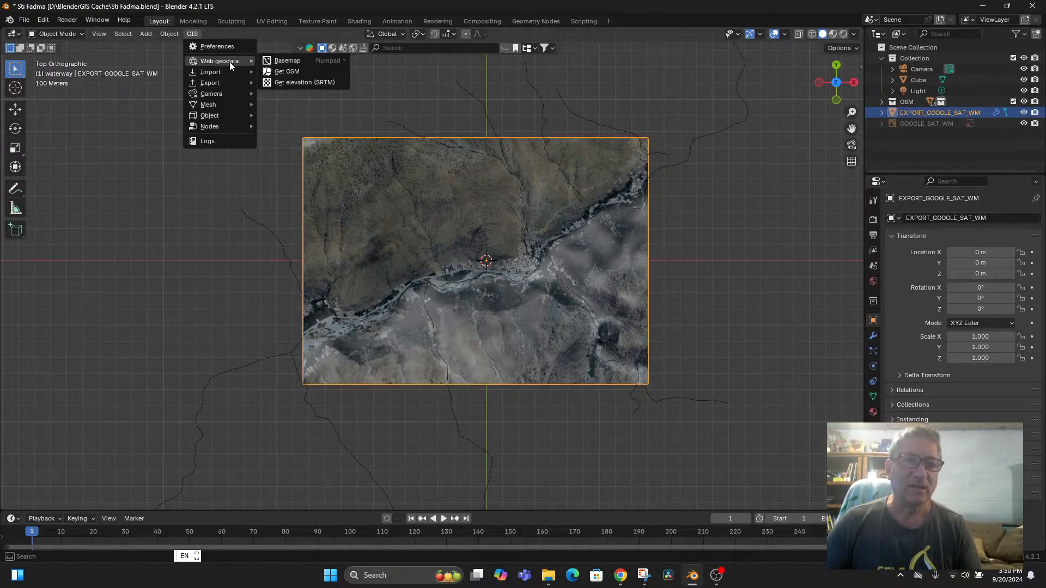
{"action": "left_click", "coordinate": [309, 73]}
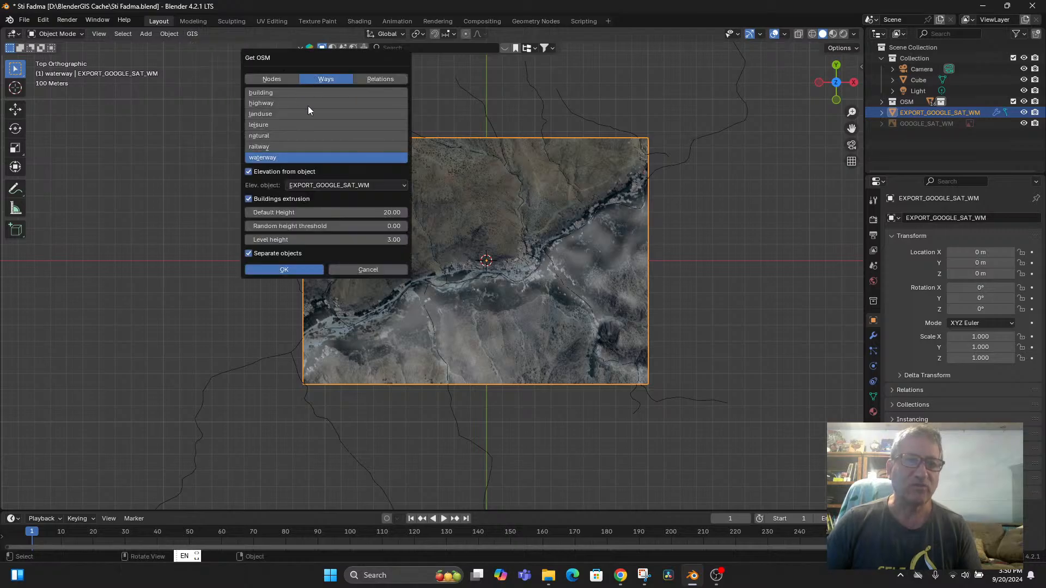
{"action": "left_click", "coordinate": [249, 255]}
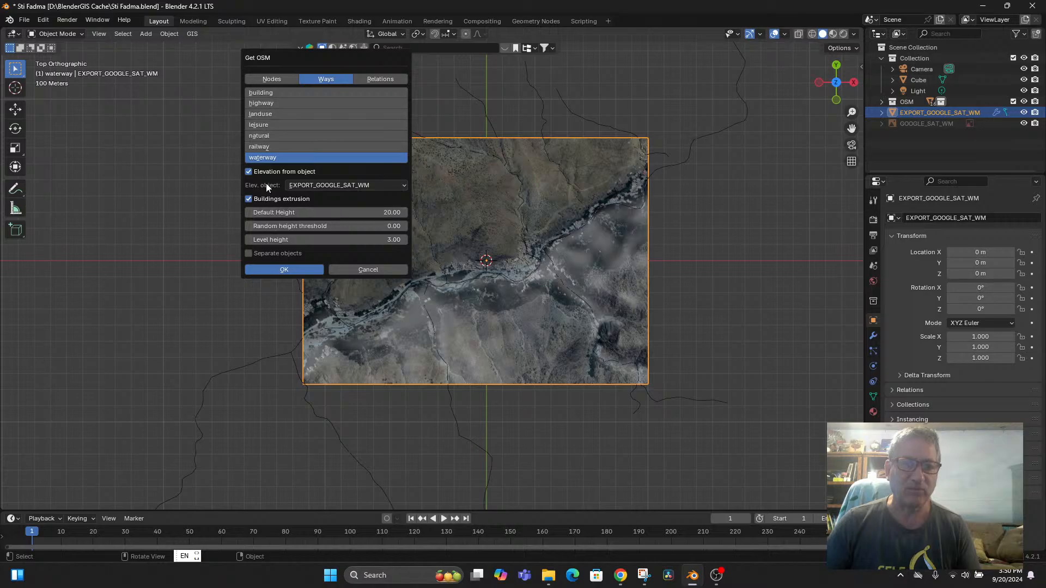
{"action": "left_click", "coordinate": [277, 270]}
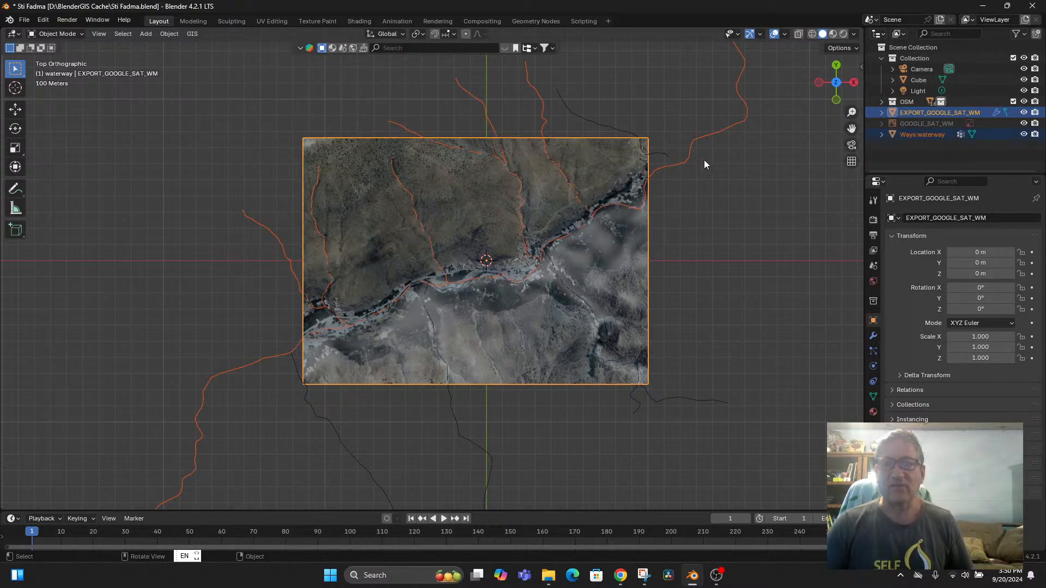
Step: Expand the vertex groups of Ways:waterway and examine the intermittent, seasonal and tunnel tags
{"action": "left_click", "coordinate": [891, 136]}
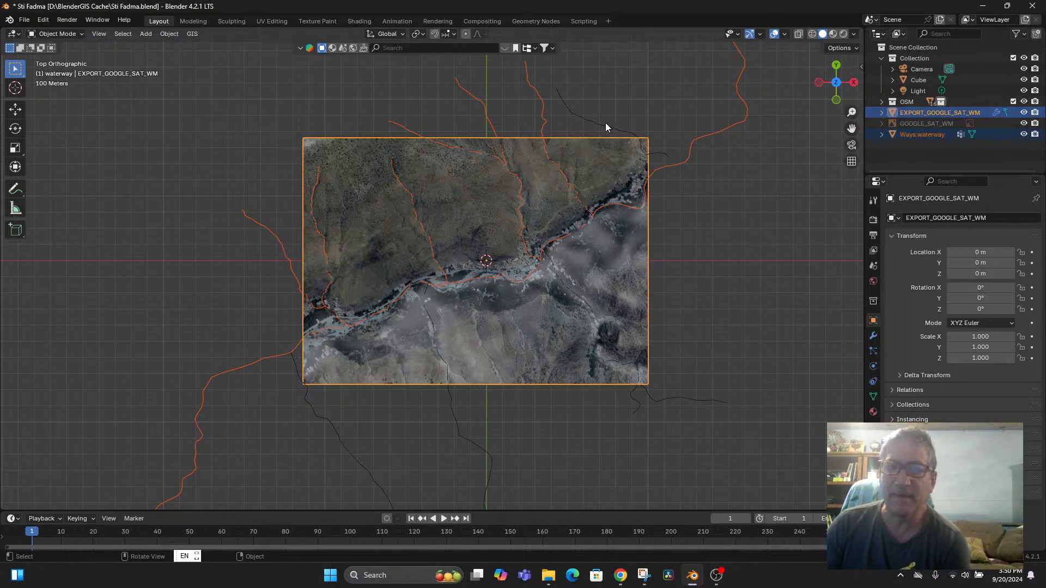
{"action": "left_click", "coordinate": [881, 135]}
{"action": "left_click", "coordinate": [892, 156]}
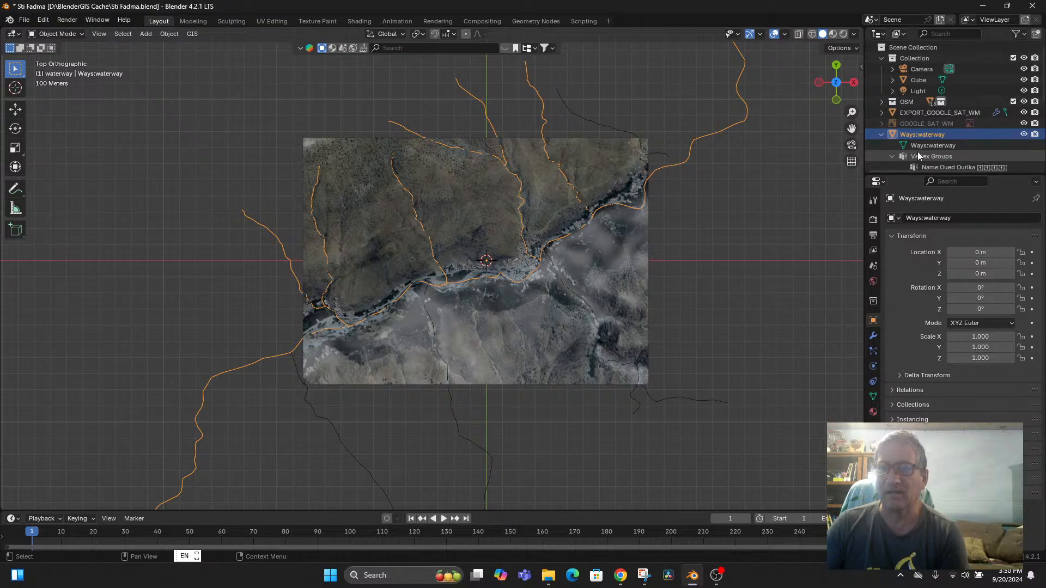
{"action": "scroll", "coordinate": [931, 145], "scroll_direction": "down", "scroll_amount": 5}
{"action": "left_click", "coordinate": [939, 125]}
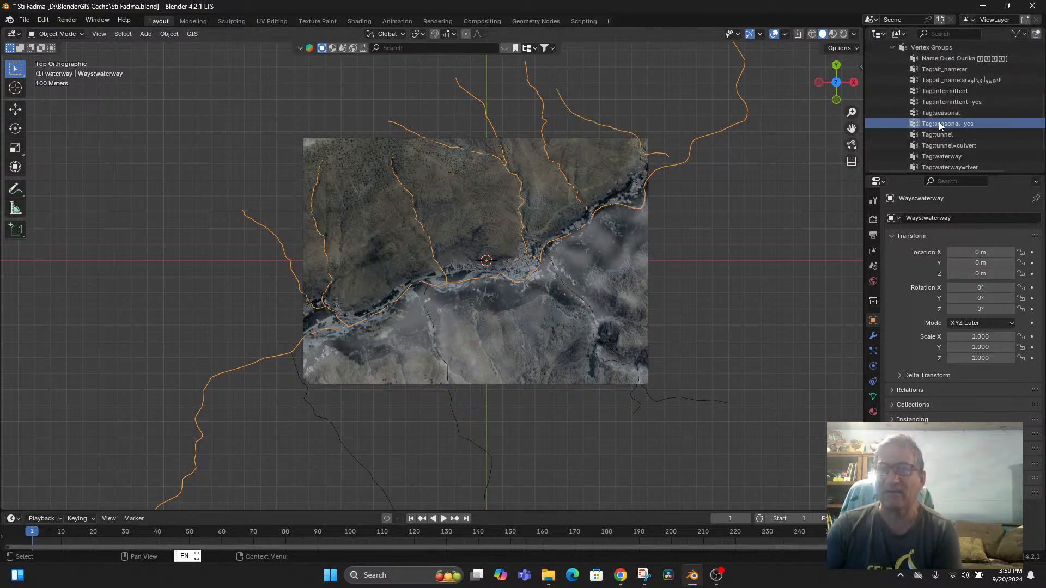
{"action": "left_click", "coordinate": [940, 112]}
{"action": "left_click", "coordinate": [944, 103]}
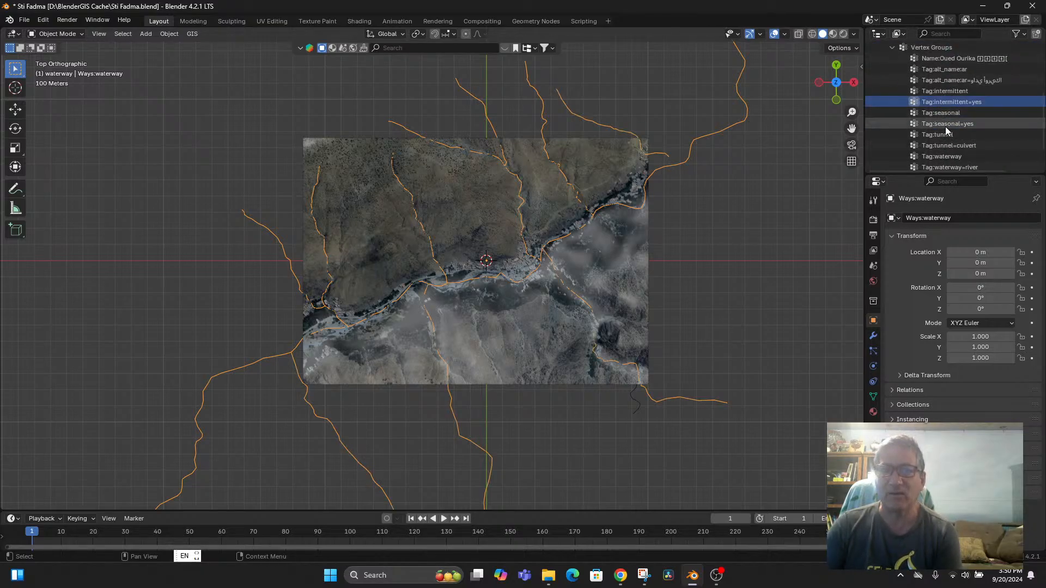
{"action": "left_click", "coordinate": [945, 125]}
{"action": "left_click", "coordinate": [953, 113]}
{"action": "left_click", "coordinate": [953, 92]}
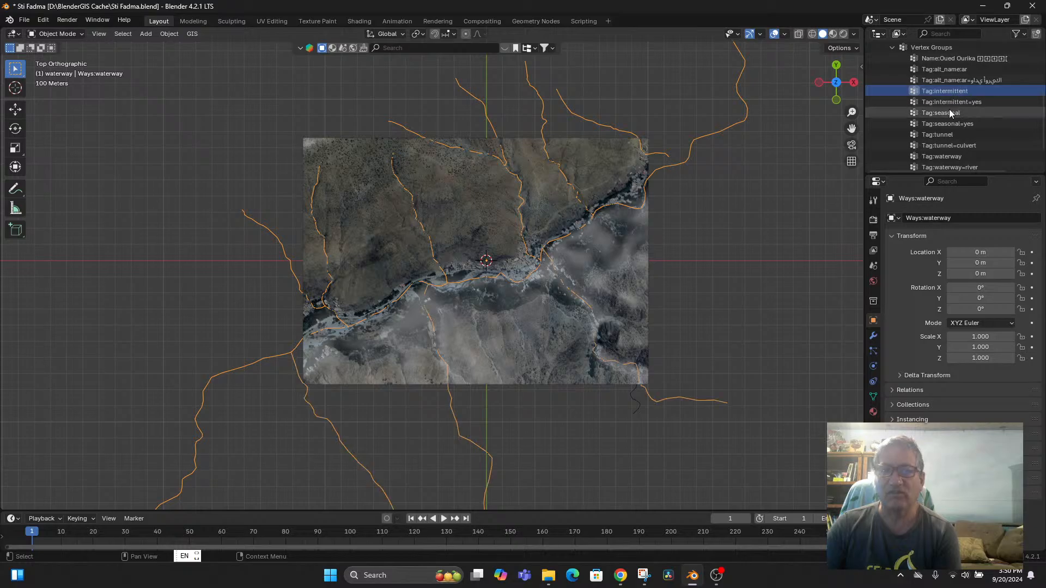
{"action": "left_click", "coordinate": [954, 133]}
{"action": "left_click", "coordinate": [953, 146]}
{"action": "scroll", "coordinate": [952, 142], "scroll_direction": "down", "scroll_amount": 3}
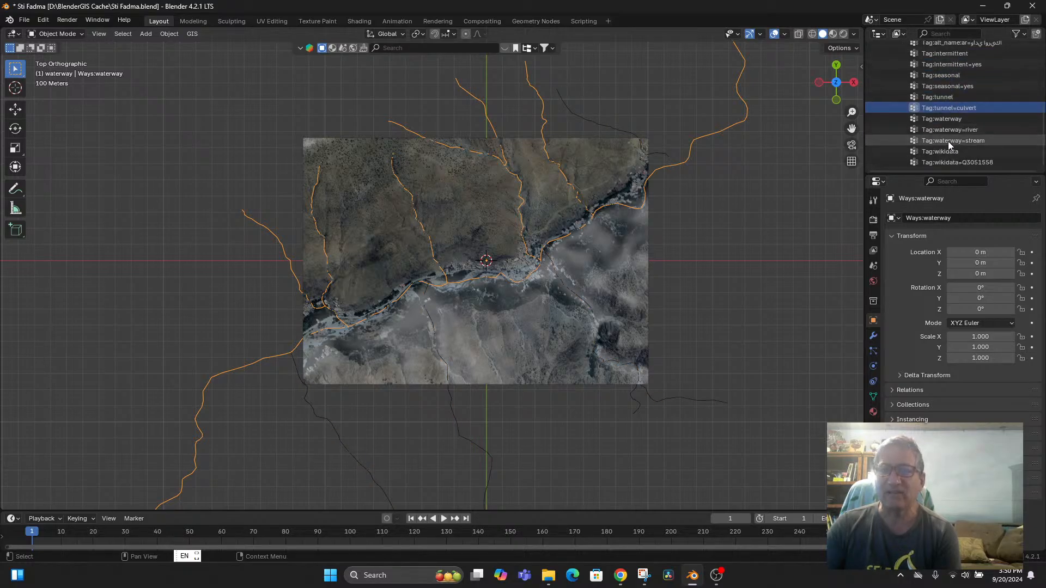
Step: Examine the waterway, waterway=river, waterway=stream and wikidata vertex groups of the combined waterway object
{"action": "left_click", "coordinate": [950, 150]}
{"action": "left_click", "coordinate": [672, 93]}
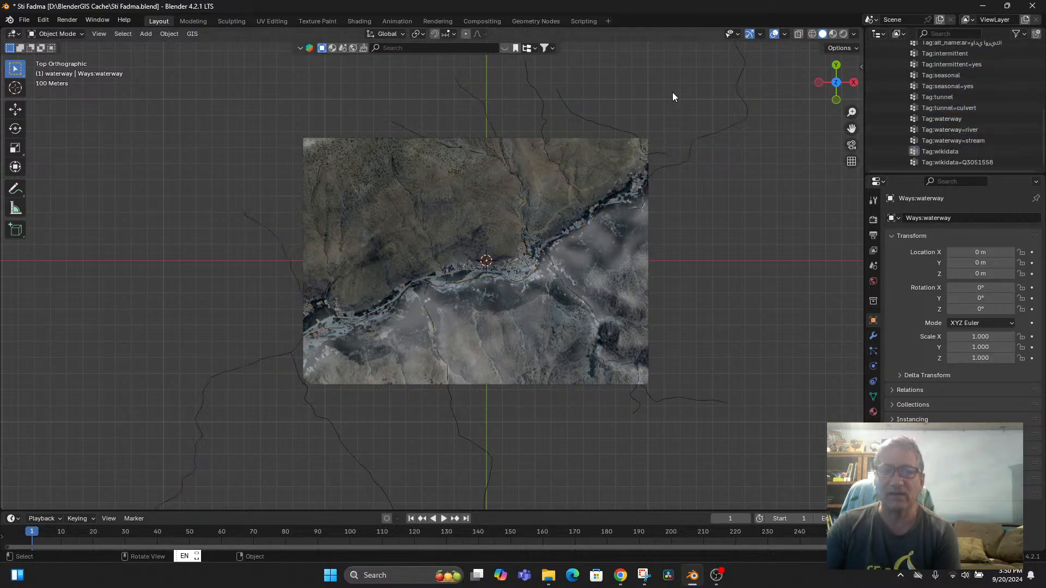
{"action": "left_click", "coordinate": [928, 120]}
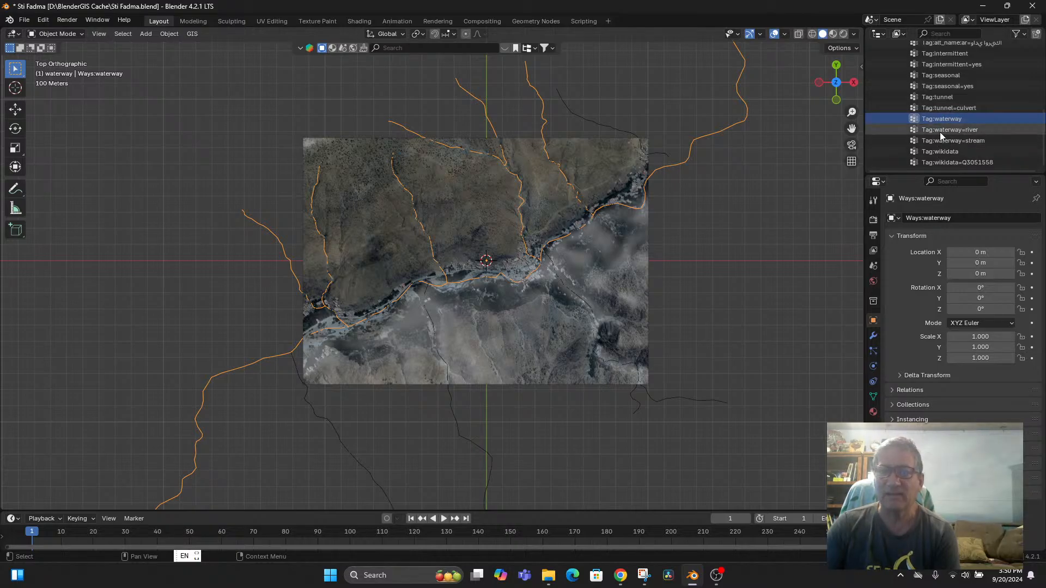
{"action": "left_click", "coordinate": [940, 132]}
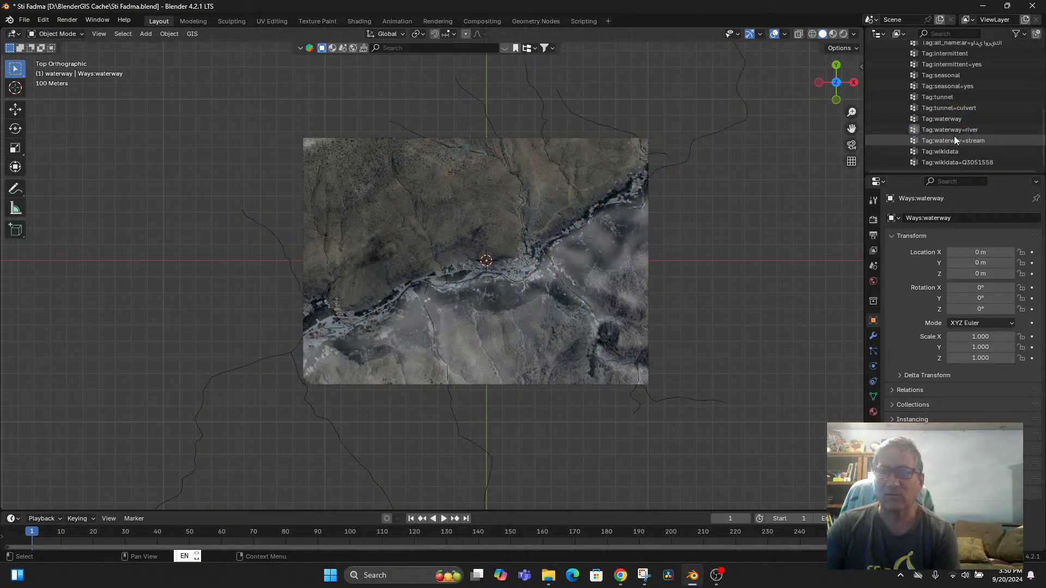
{"action": "left_click", "coordinate": [953, 129]}
{"action": "left_click", "coordinate": [818, 175]}
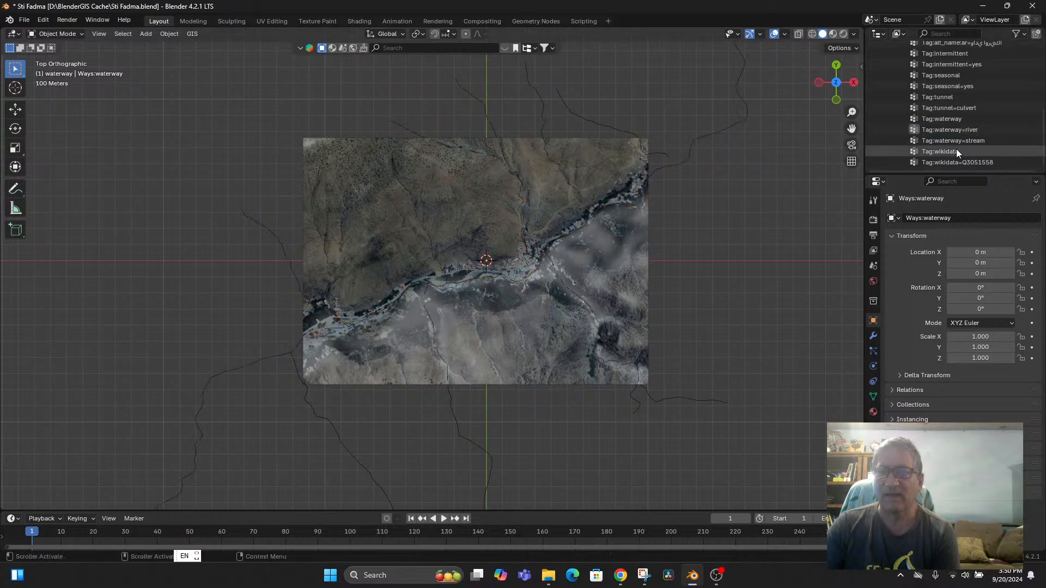
{"action": "left_click", "coordinate": [956, 150]}
{"action": "left_click", "coordinate": [780, 188]}
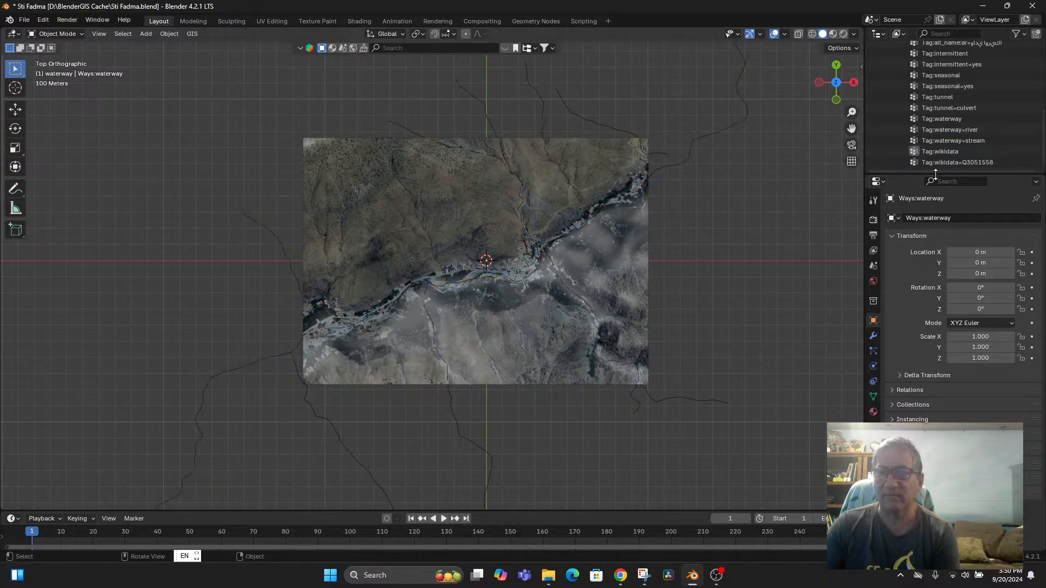
{"action": "left_click", "coordinate": [954, 142]}
{"action": "left_click", "coordinate": [815, 186]}
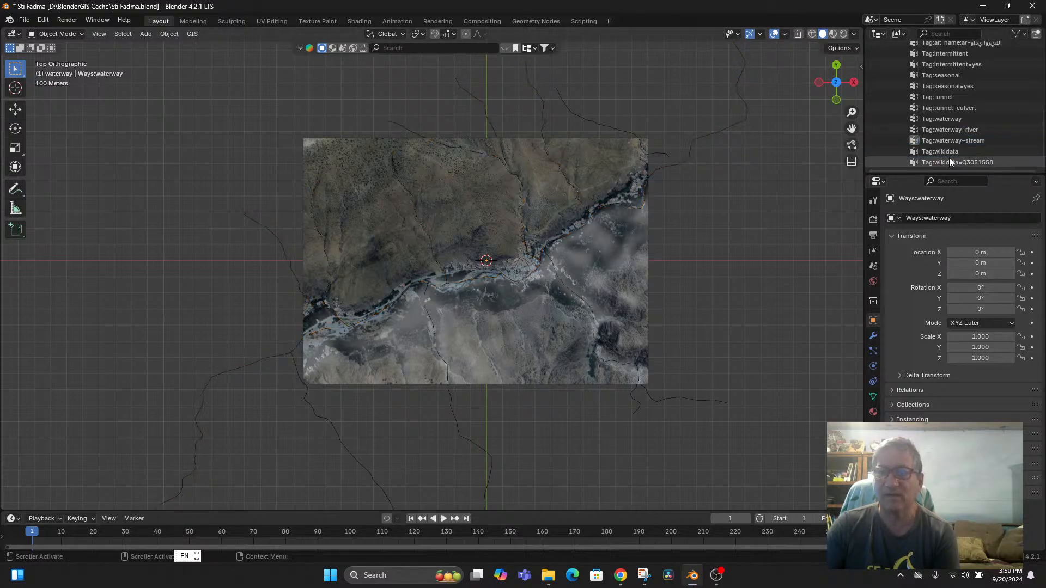
Step: Examine the seasonal, tunnel and Arabic alternative-name vertex groups of the combined waterway object
{"action": "scroll", "coordinate": [963, 141], "scroll_direction": "up", "scroll_amount": 2}
{"action": "left_click", "coordinate": [949, 119]}
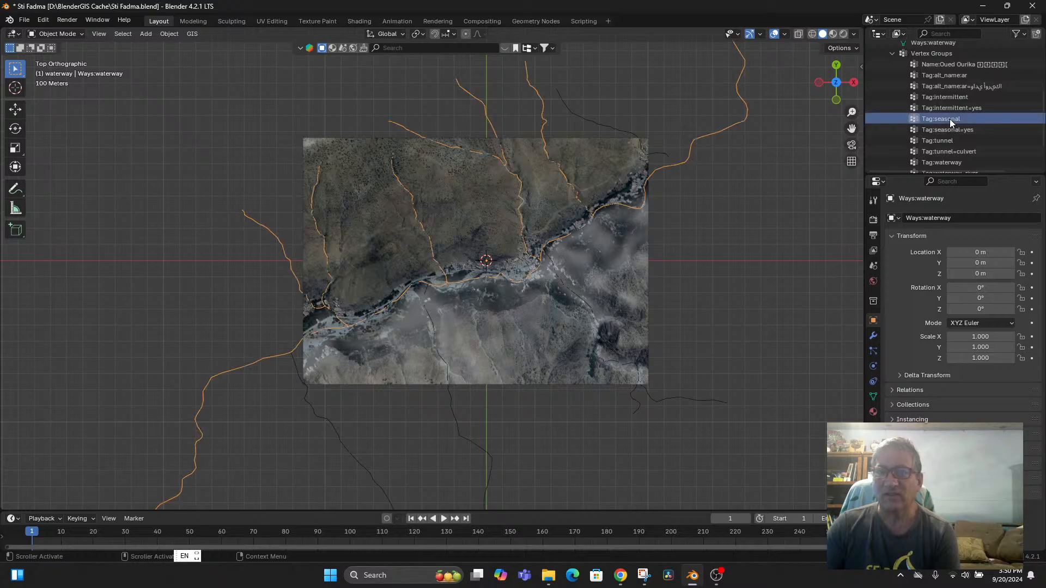
{"action": "left_click", "coordinate": [796, 190]}
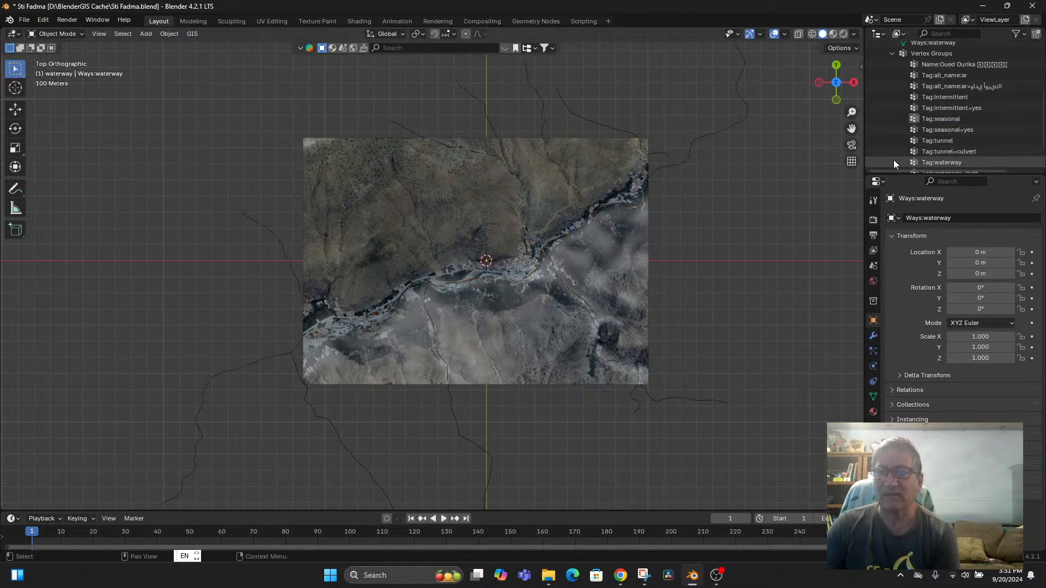
{"action": "left_click", "coordinate": [949, 142]}
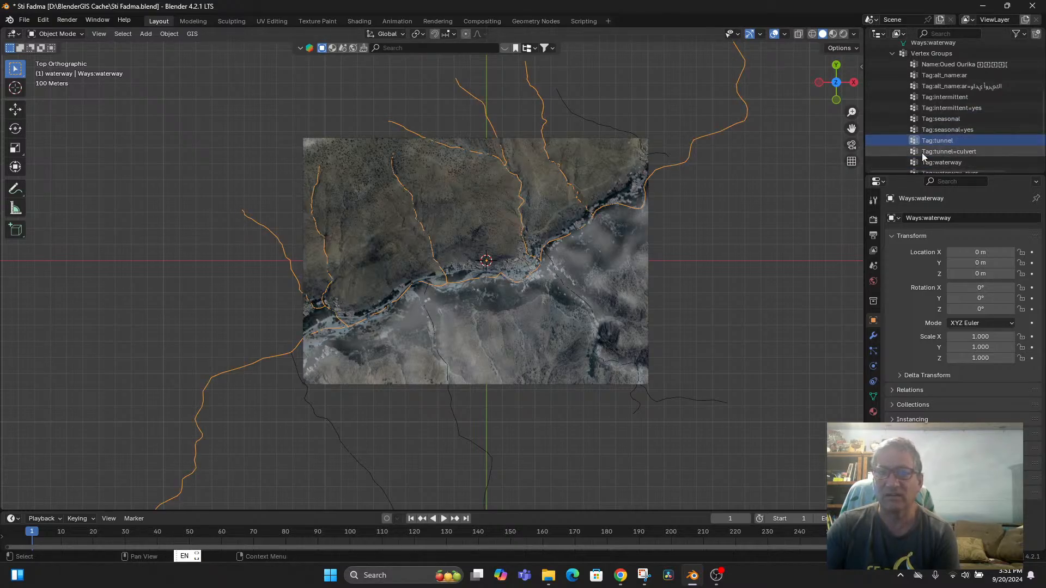
{"action": "left_click", "coordinate": [940, 87]}
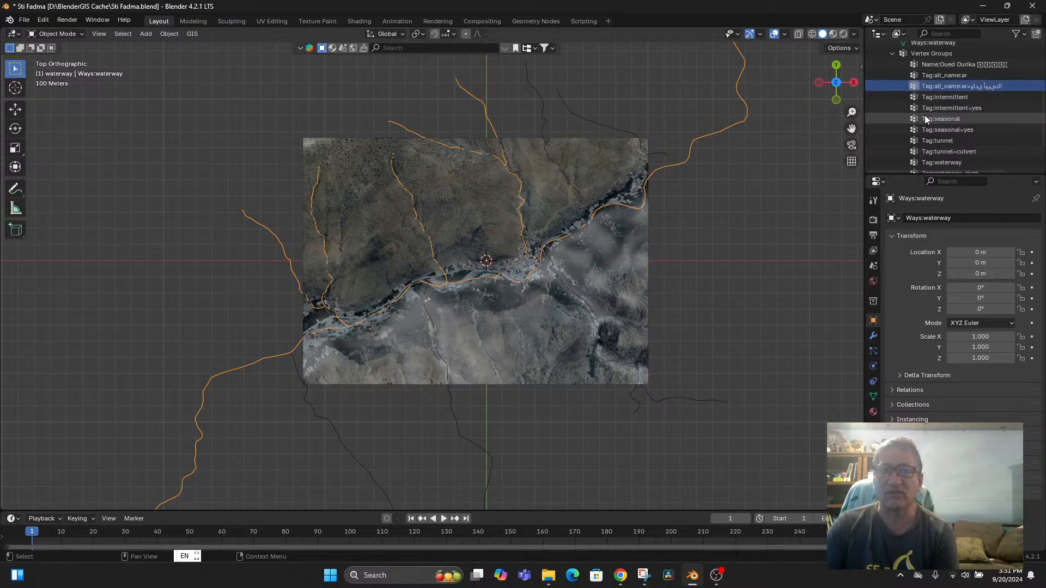
Step: Examine the height of the terrain and waterways above the ground grid in an oblique perspective view
{"action": "left_click", "coordinate": [740, 263]}
{"action": "middle_click_drag", "start_coordinate": [721, 343], "coordinate": [770, 256]}
{"action": "left_click", "coordinate": [761, 164]}
{"action": "middle_click_drag", "start_coordinate": [742, 292], "coordinate": [755, 334]}
{"action": "scroll", "coordinate": [719, 329], "scroll_direction": "up", "scroll_amount": 5}
{"action": "middle_click_drag", "start_coordinate": [680, 326], "coordinate": [708, 304]}
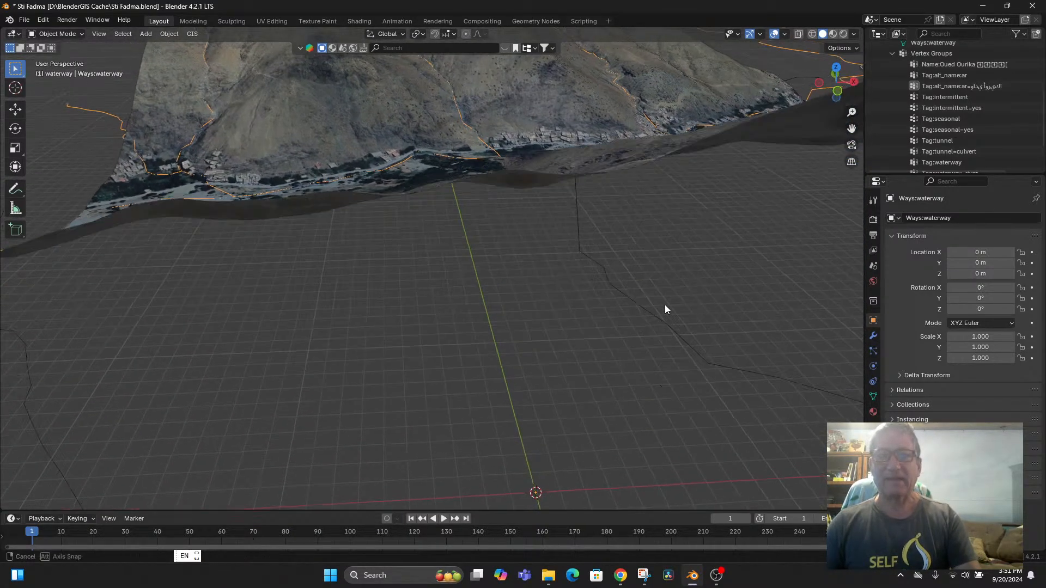
{"action": "scroll", "coordinate": [665, 288], "scroll_direction": "down", "scroll_amount": 10}
{"action": "scroll", "coordinate": [560, 343], "scroll_direction": "down", "scroll_amount": 2}
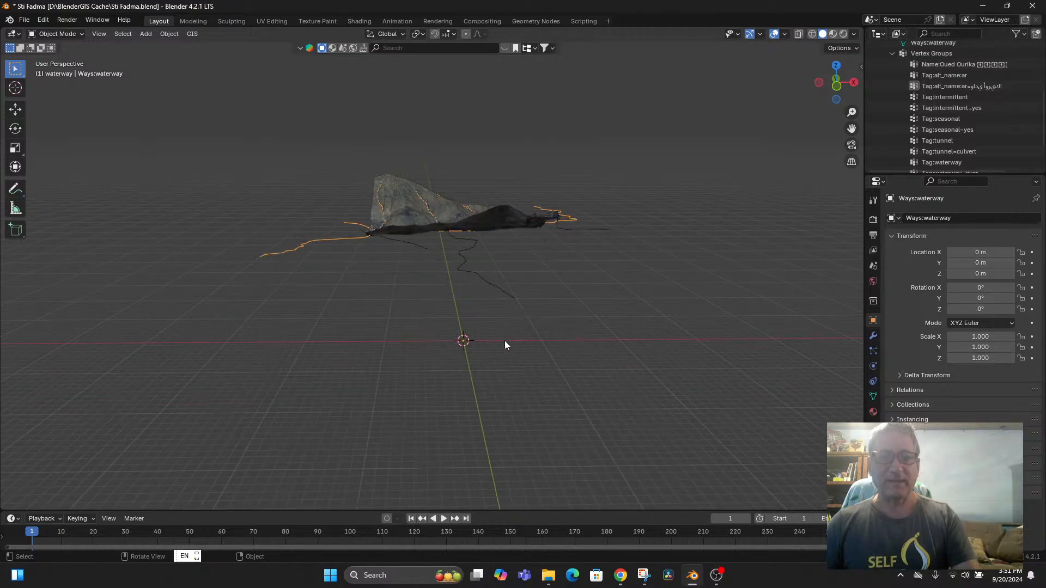
{"action": "middle_click_drag", "start_coordinate": [555, 342], "coordinate": [571, 357]}
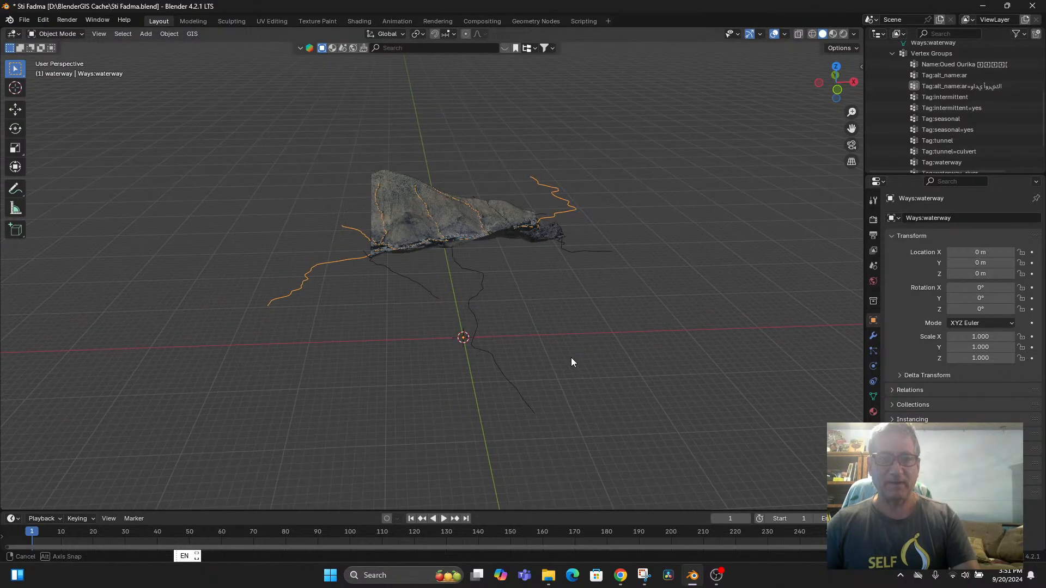
Step: Add a mesh plane at the scene origin and isolate it in local view
{"action": "left_click", "coordinate": [148, 35]}
{"action": "mouse_move", "coordinate": [164, 46]}
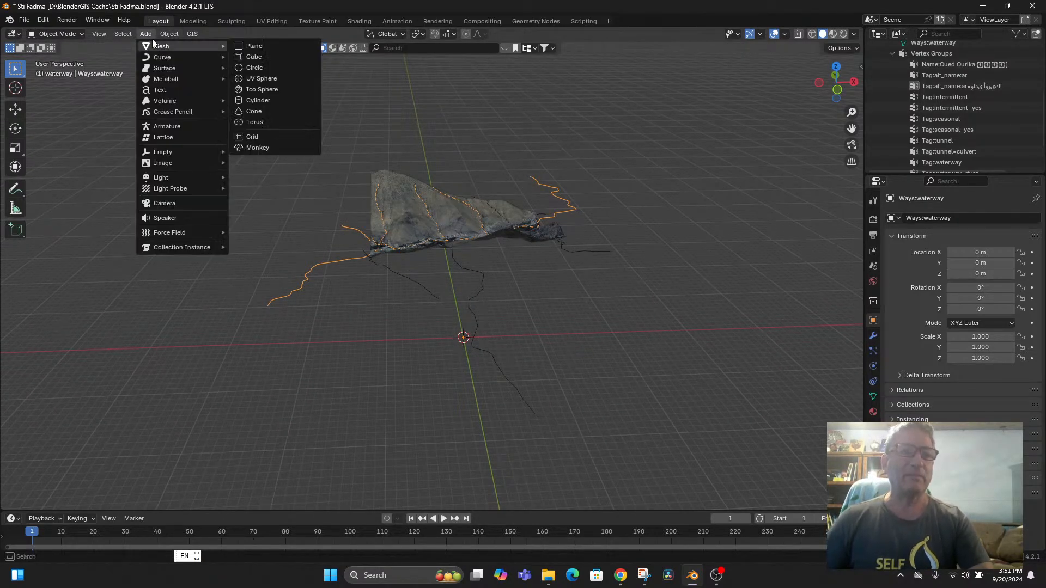
{"action": "left_click", "coordinate": [264, 46]}
{"action": "scroll", "coordinate": [520, 373], "scroll_direction": "up", "scroll_amount": 4}
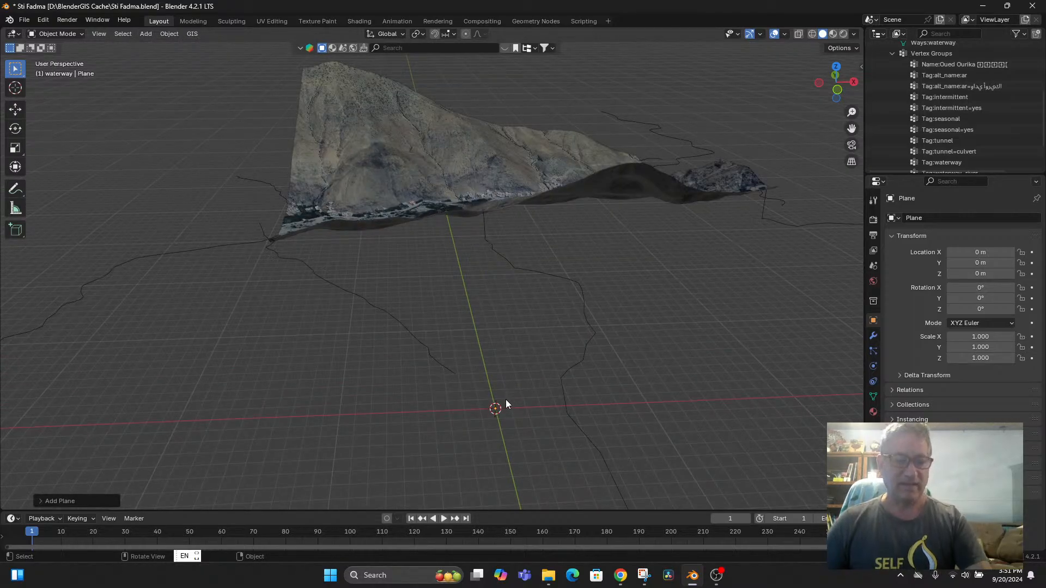
{"action": "scroll", "coordinate": [510, 415], "scroll_direction": "up", "scroll_amount": 4}
{"action": "scroll", "coordinate": [531, 425], "scroll_direction": "down", "scroll_amount": 3}
{"action": "key", "text": "KP_Divide"}
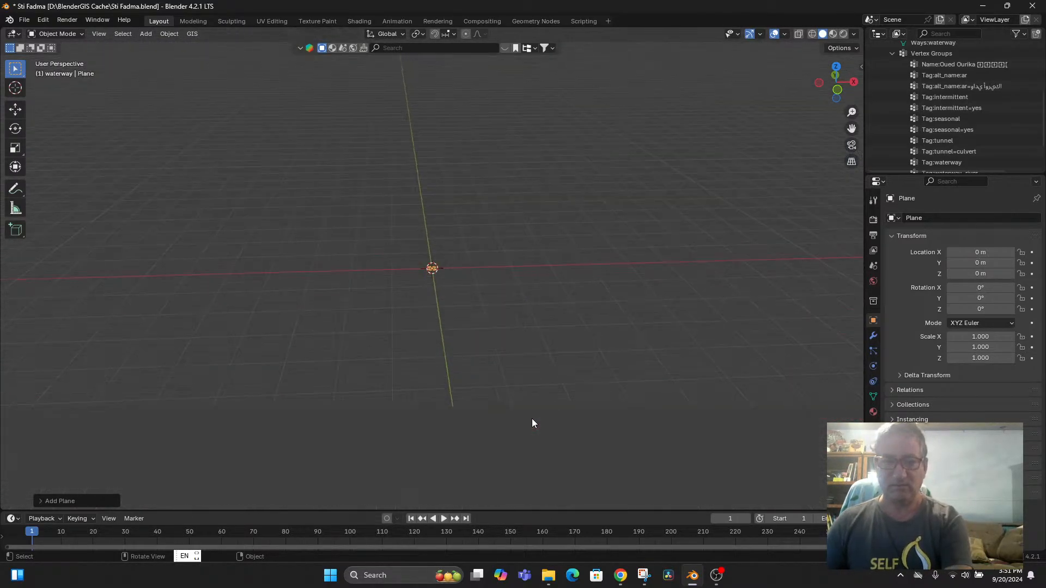
Step: Scale the plane uniformly to about 3976.5 and show it together with the whole scene again
{"action": "key", "text": "s"}
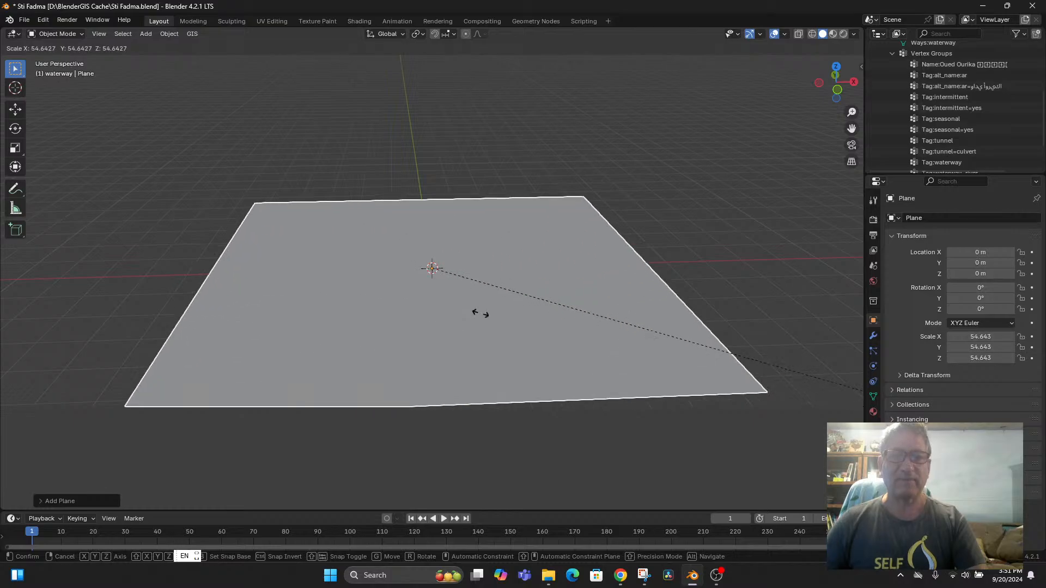
{"action": "left_click", "coordinate": [763, 361]}
{"action": "scroll", "coordinate": [679, 281], "scroll_direction": "down", "scroll_amount": 5}
{"action": "key", "text": "KP_Divide"}
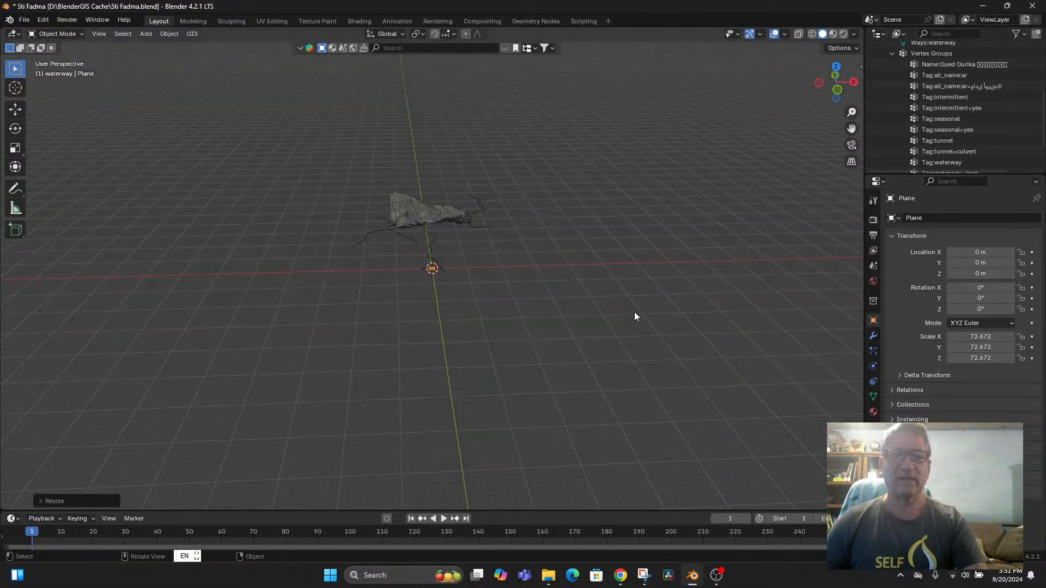
{"action": "key", "text": "s"}
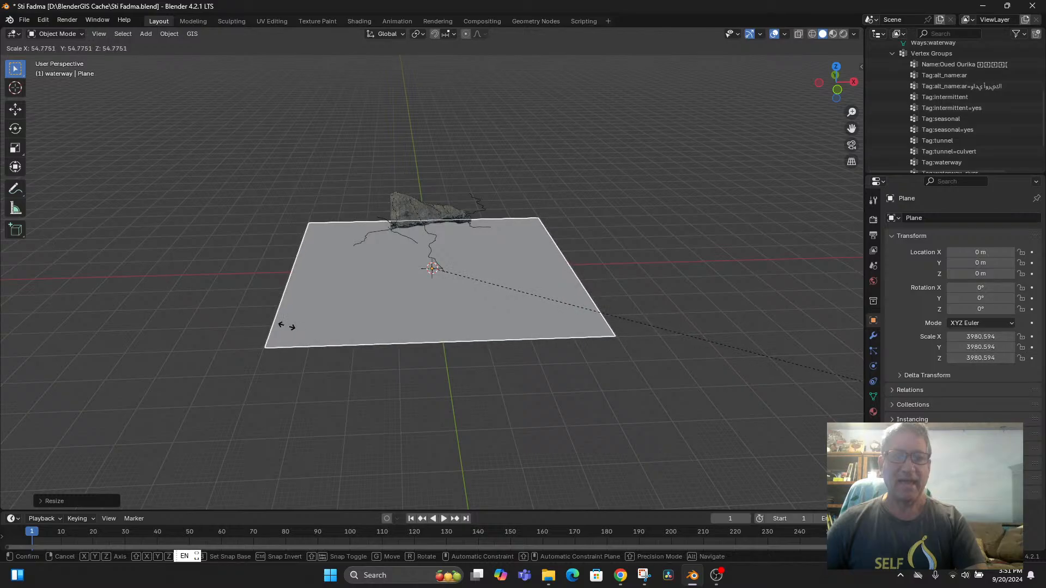
{"action": "left_click", "coordinate": [283, 325]}
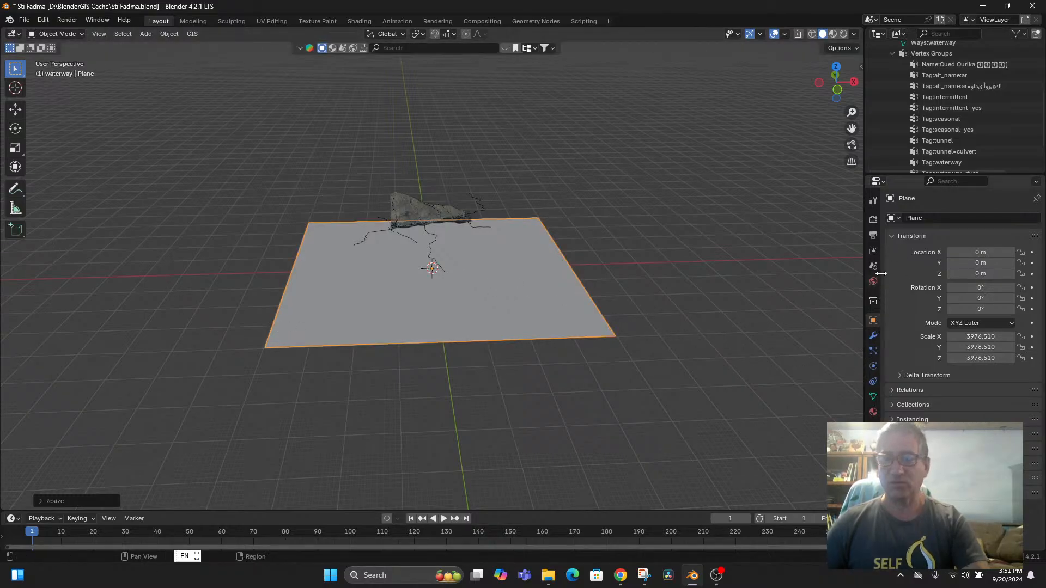
Step: Assign the existing Material to the plane and set its base color to blue
{"action": "left_click", "coordinate": [873, 412]}
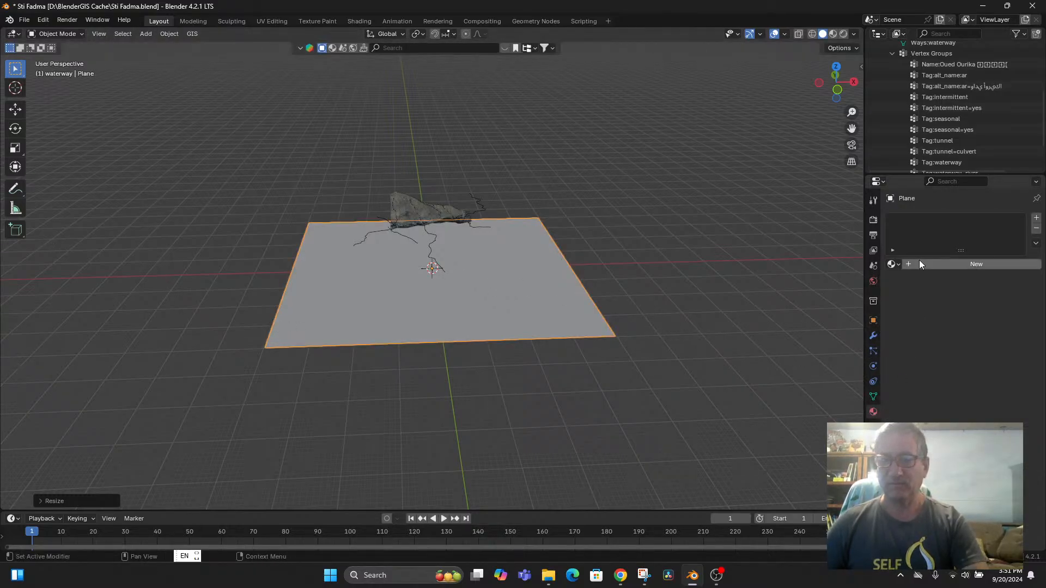
{"action": "left_click", "coordinate": [893, 264]}
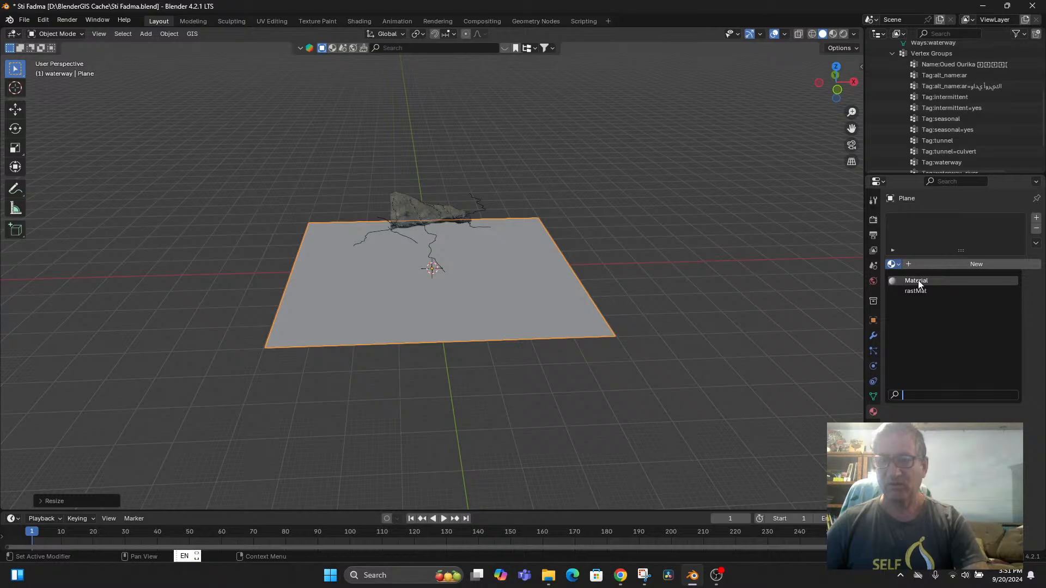
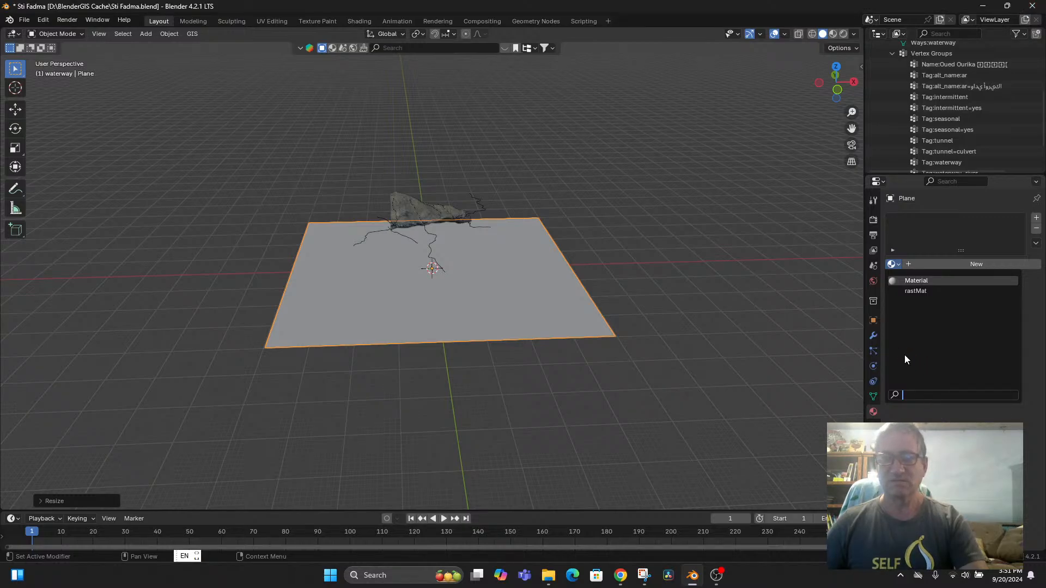
{"action": "key", "text": "Return"}
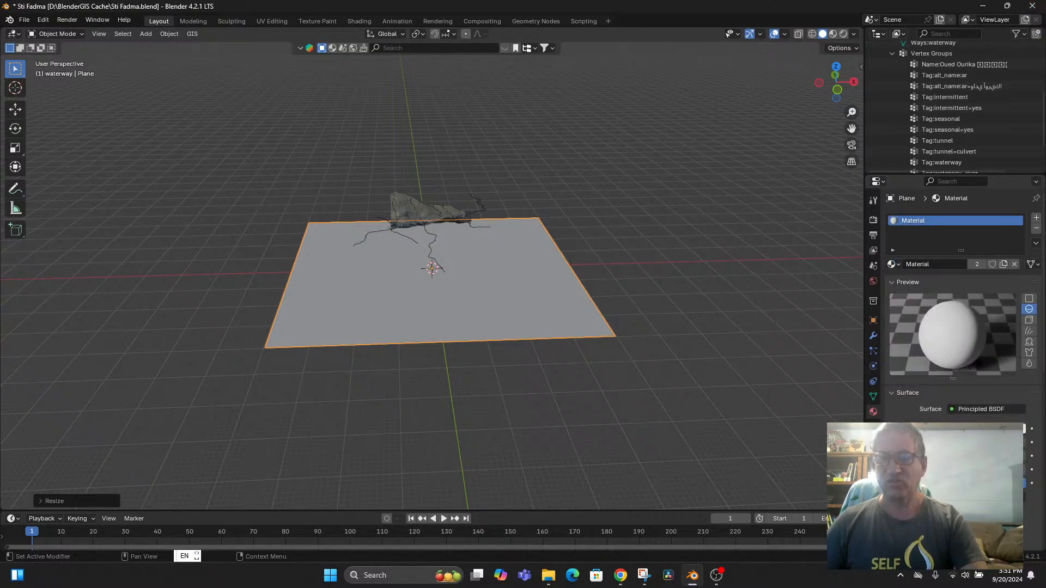
{"action": "left_click", "coordinate": [980, 431]}
{"action": "left_click_drag", "start_coordinate": [961, 302], "coordinate": [988, 280]}
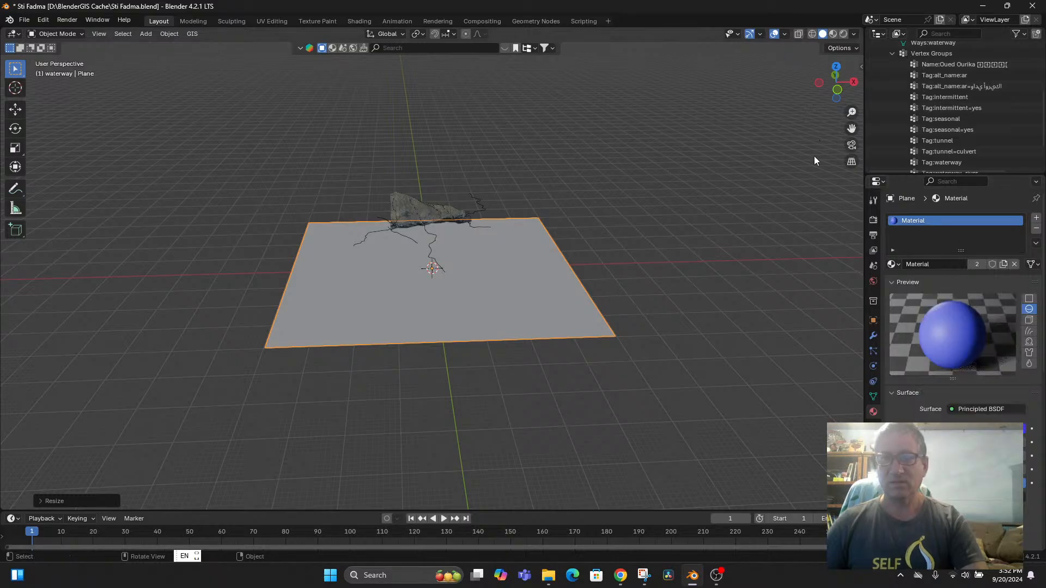
Step: Switch the viewport to Material Preview shading and inspect the blue plane beneath the terrain
{"action": "left_click", "coordinate": [792, 190]}
{"action": "left_click", "coordinate": [832, 33]}
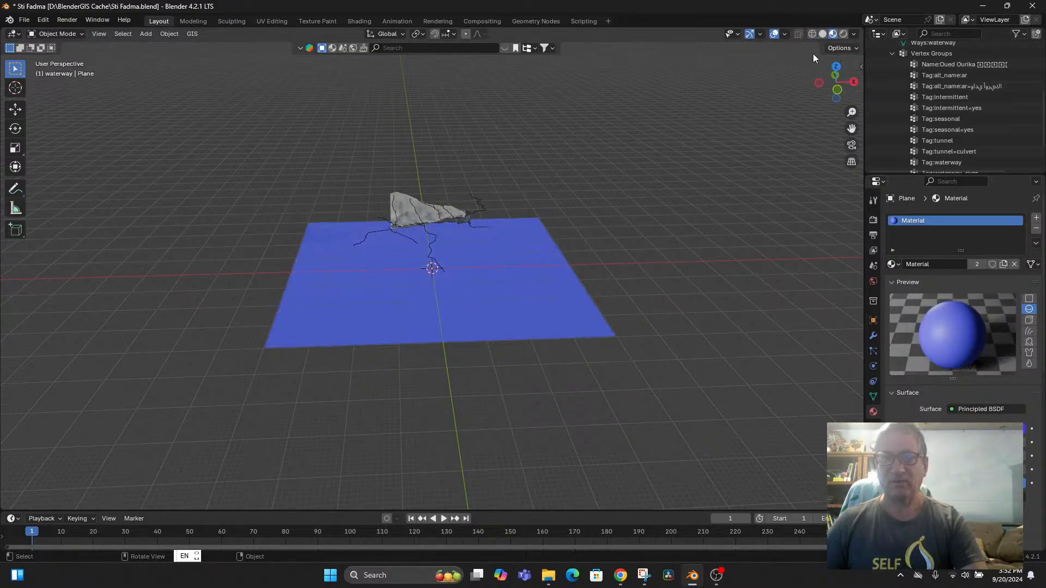
{"action": "mouse_move", "coordinate": [581, 291]}
{"action": "middle_mouse_down"}
{"action": "mouse_move", "coordinate": [567, 345]}
{"action": "mouse_move", "coordinate": [391, 303]}
{"action": "middle_mouse_up"}
{"action": "scroll", "coordinate": [436, 309], "scroll_direction": "up", "scroll_amount": 8}
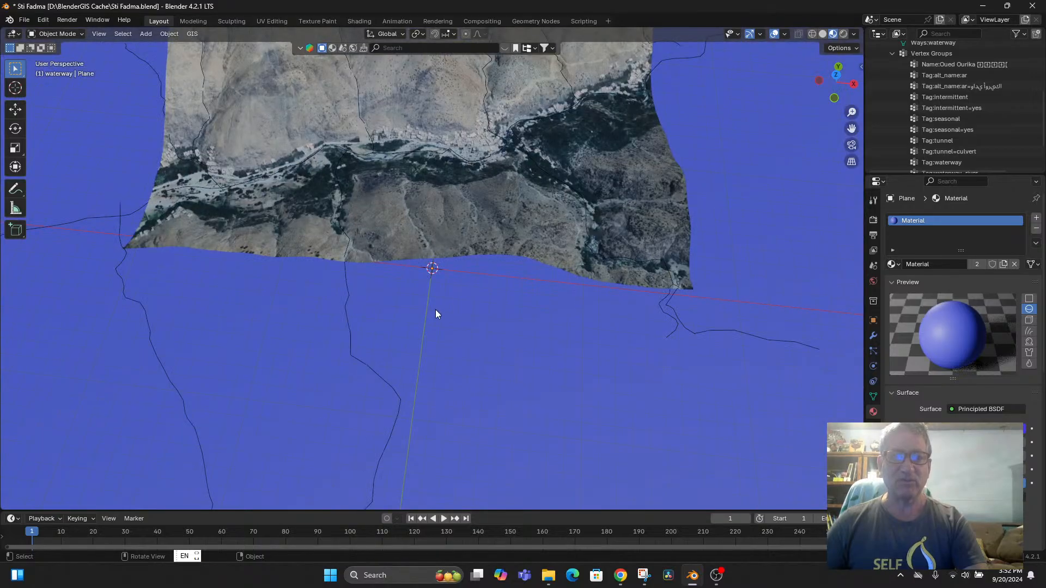
{"action": "scroll", "coordinate": [444, 319], "scroll_direction": "down", "scroll_amount": 10}
{"action": "middle_click_drag", "start_coordinate": [453, 326], "coordinate": [550, 349]}
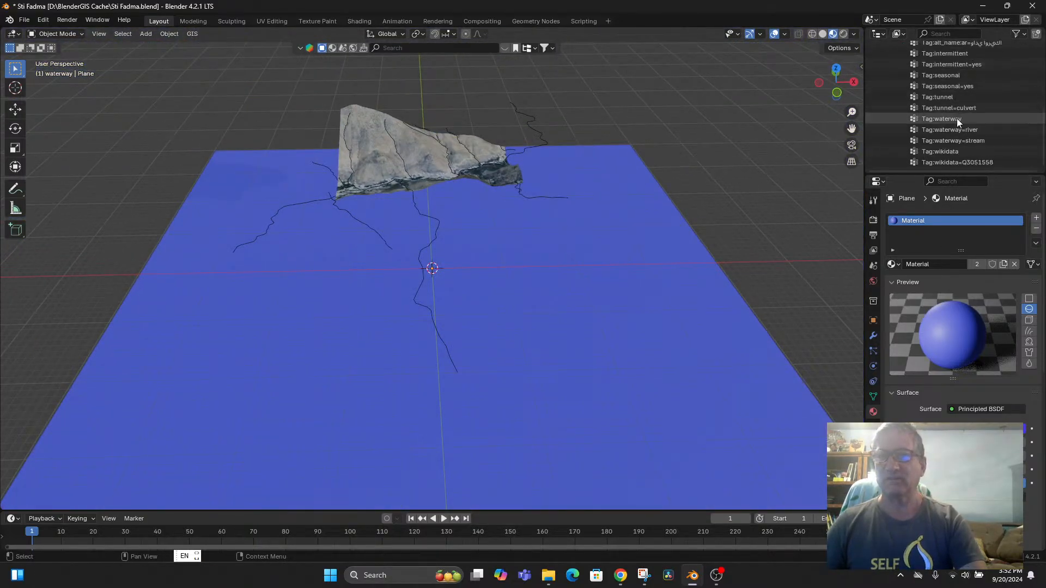
Step: Collapse Ways:waterway in the scene hierarchy and move the plane from the waterway collection into Collection
{"action": "scroll", "coordinate": [956, 119], "scroll_direction": "up", "scroll_amount": 5}
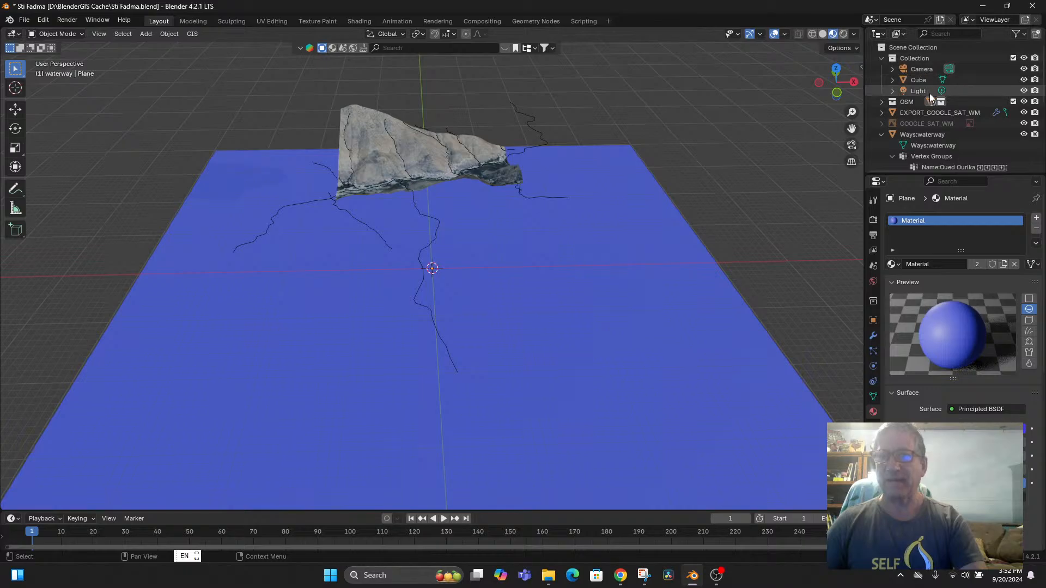
{"action": "scroll", "coordinate": [946, 92], "scroll_direction": "down", "scroll_amount": 6}
{"action": "scroll", "coordinate": [947, 97], "scroll_direction": "up", "scroll_amount": 3}
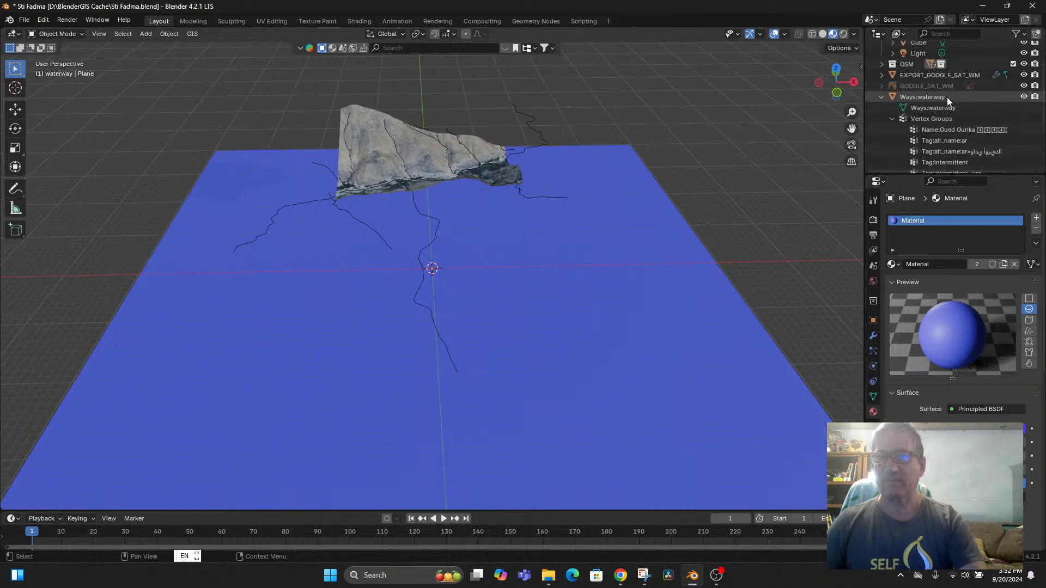
{"action": "left_click", "coordinate": [882, 97]}
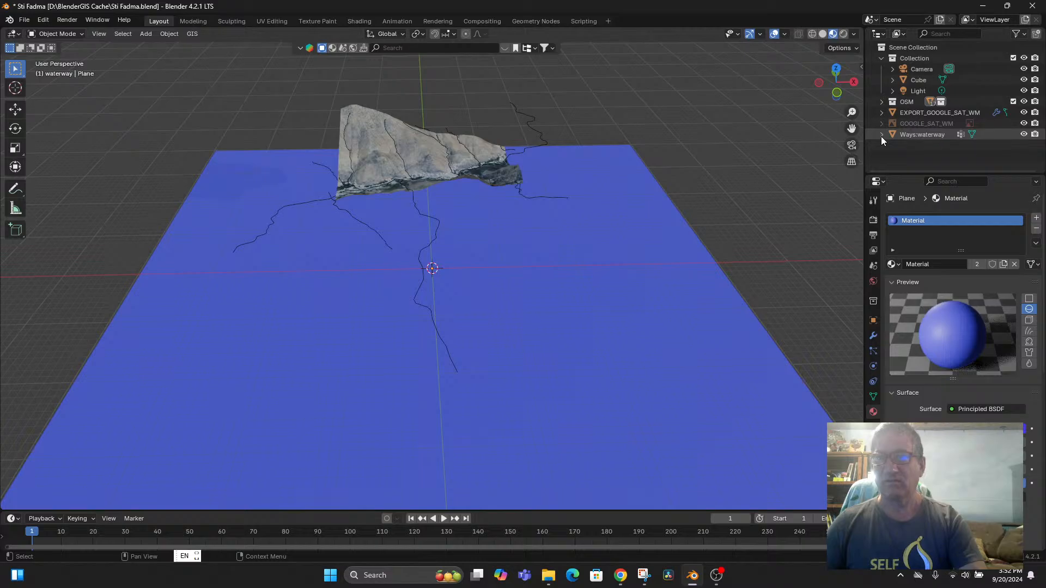
{"action": "left_click", "coordinate": [623, 288]}
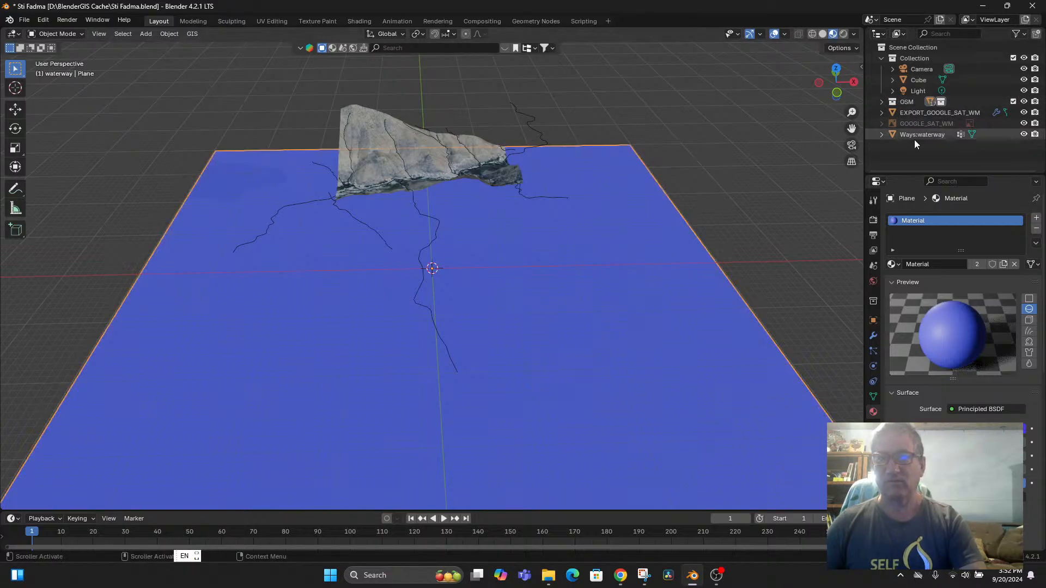
{"action": "key", "text": "KP_Decimal"}
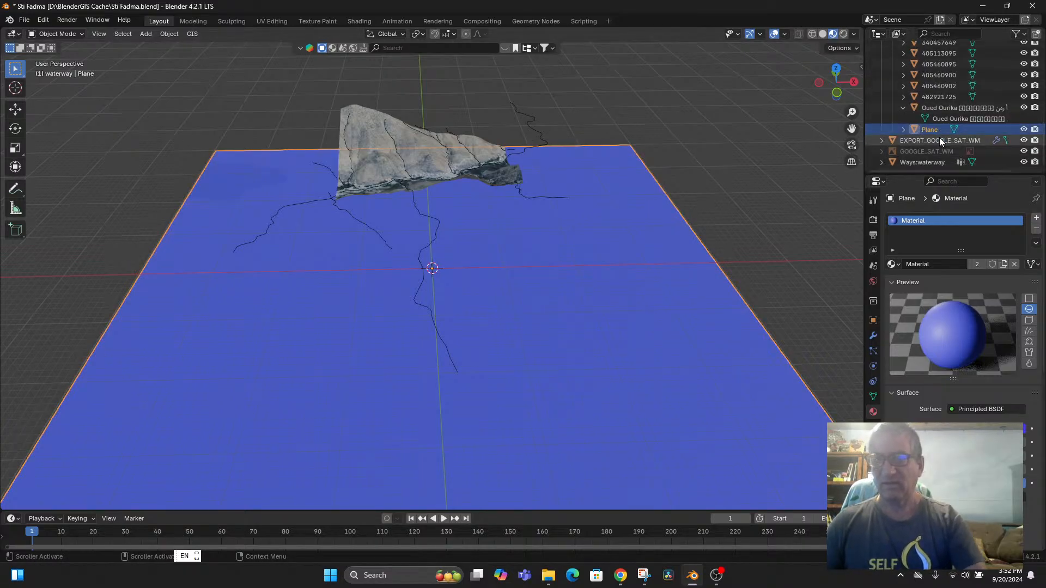
{"action": "left_click_drag", "start_coordinate": [939, 131], "coordinate": [906, 61]}
Step: Rename the plane object as Sea Level
{"action": "double_click", "coordinate": [917, 101]}
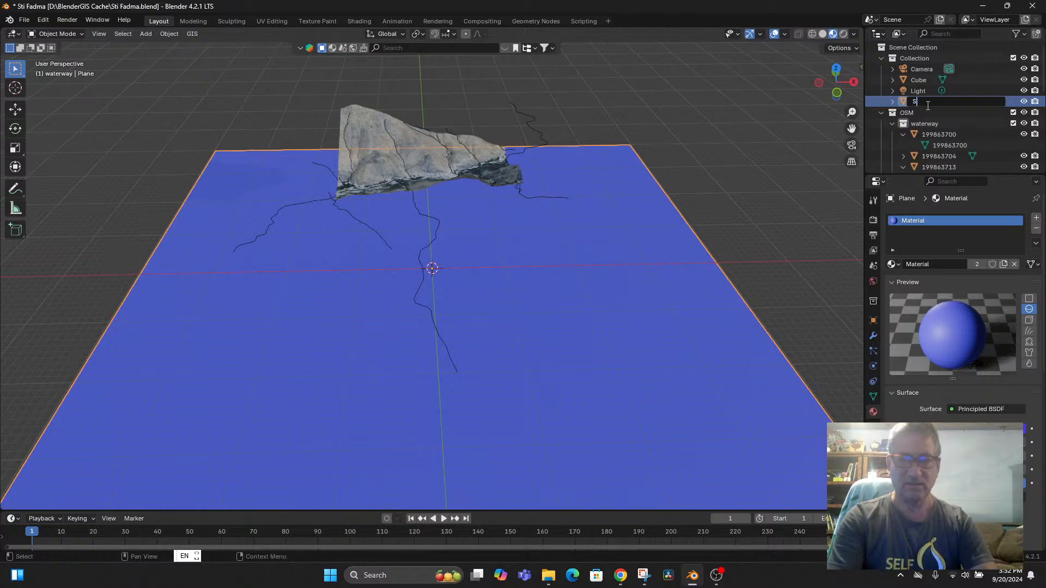
{"action": "type", "text": "Sea Level"}
{"action": "key", "text": "Return"}
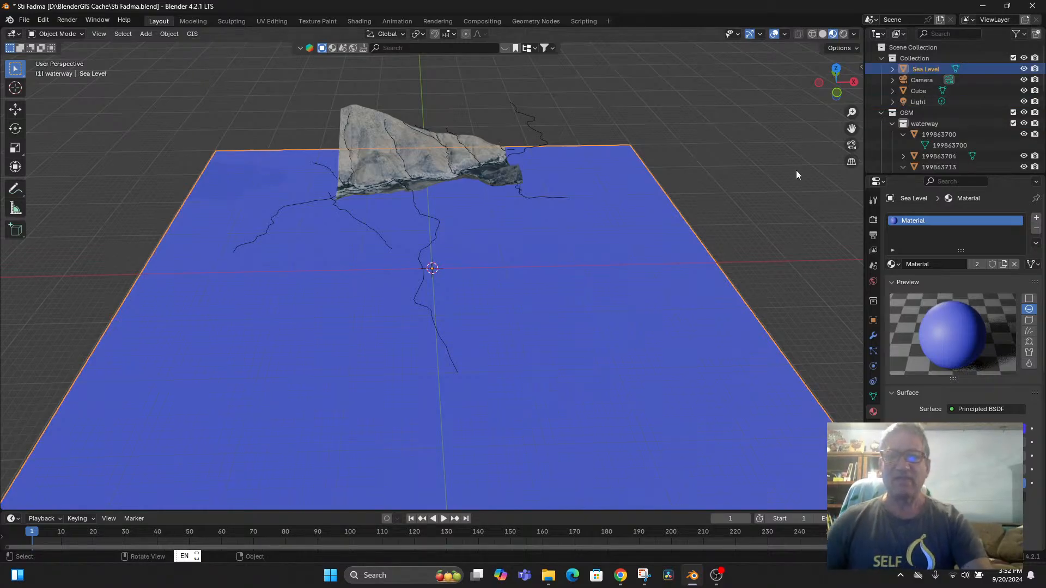
Step: Show the object transform values and check the location and dimensions of the EXPORT_GOOGLE_SAT_WM terrain
{"action": "left_click", "coordinate": [863, 66]}
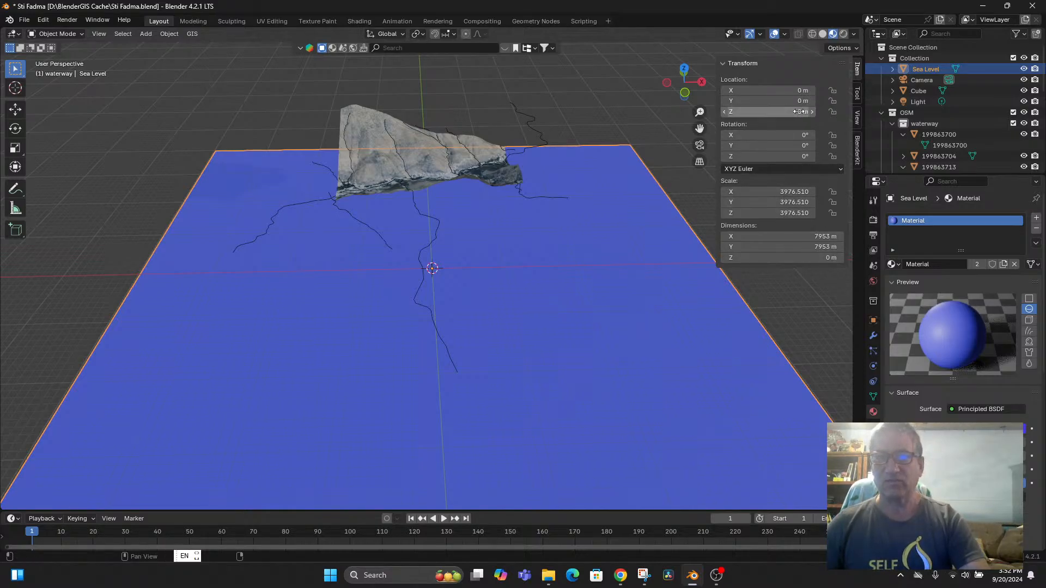
{"action": "left_click", "coordinate": [375, 165]}
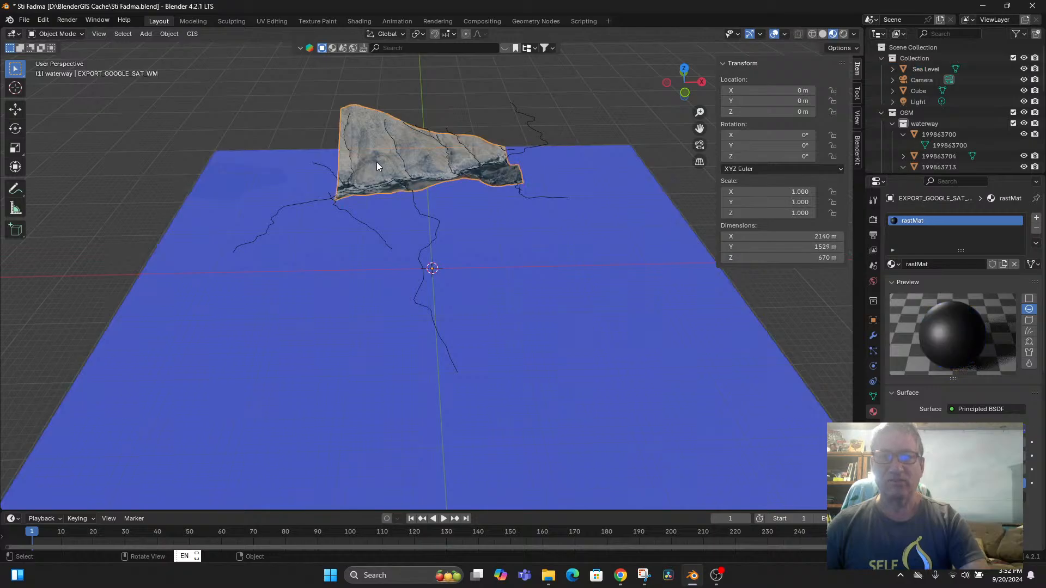
{"action": "middle_click_drag", "start_coordinate": [543, 314], "coordinate": [550, 300]}
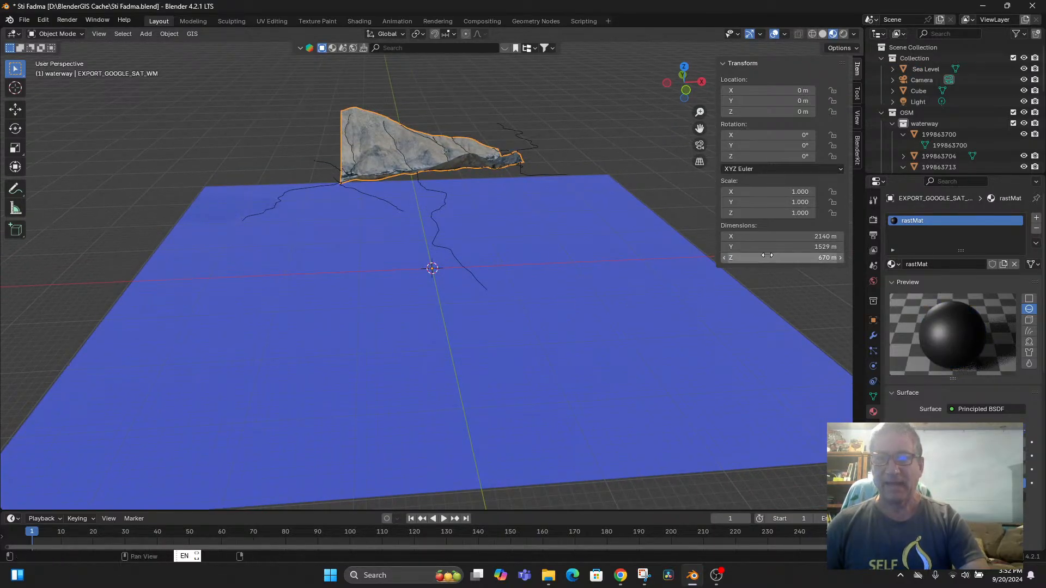
Step: Set the Z dimension of the EXPORT_GOOGLE_SAT_WM terrain to 670 m
{"action": "mouse_move", "coordinate": [816, 258]}
{"action": "left_mouse_down"}
{"action": "mouse_move", "coordinate": [782, 258]}
{"action": "mouse_move", "coordinate": [808, 257]}
{"action": "left_mouse_up"}
{"action": "left_click", "coordinate": [808, 256]}
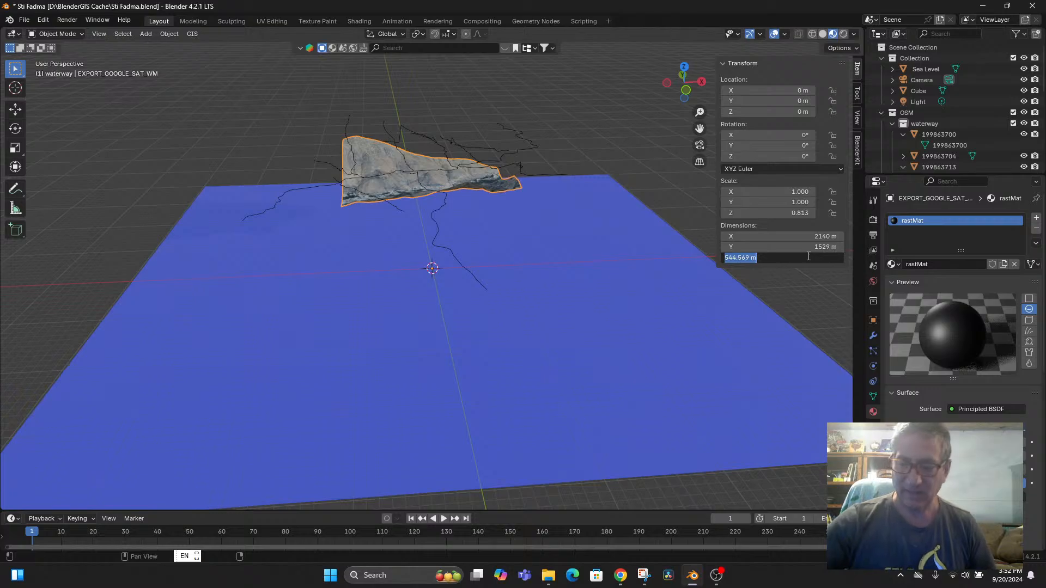
{"action": "type", "text": "670"}
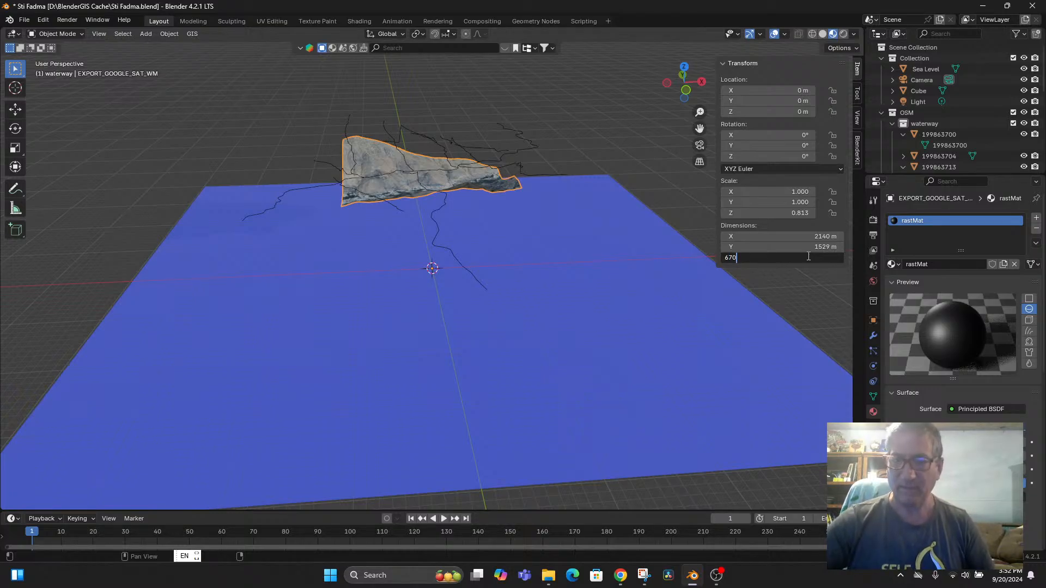
Step: Set the satellite terrain's Z dimension to 670 m
{"action": "key", "text": "Return"}
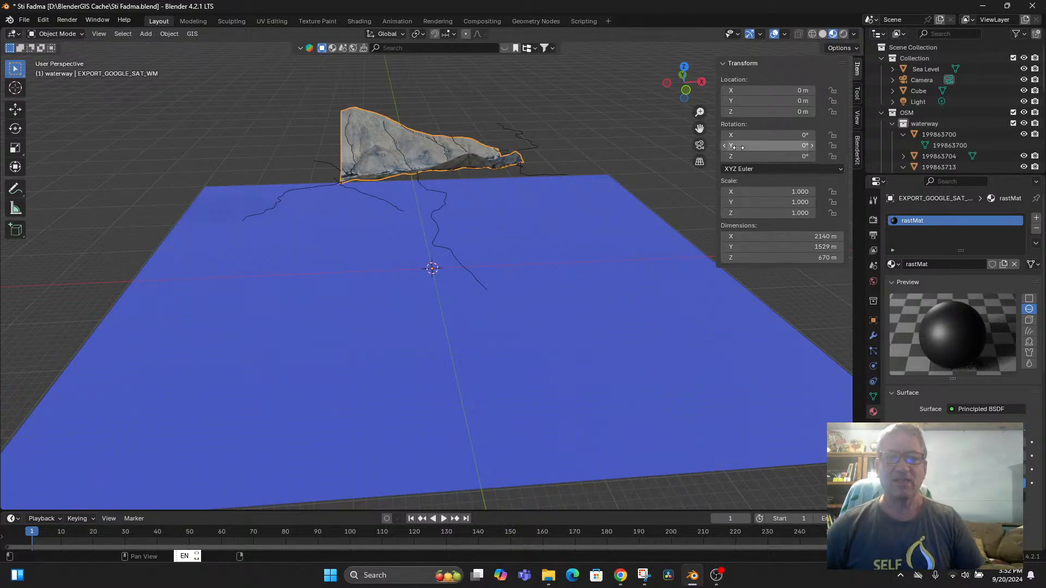
Step: Examine how the individual waterway lines and the combined Ways:waterway object line up with the rescaled terrain
{"action": "left_click", "coordinate": [441, 196]}
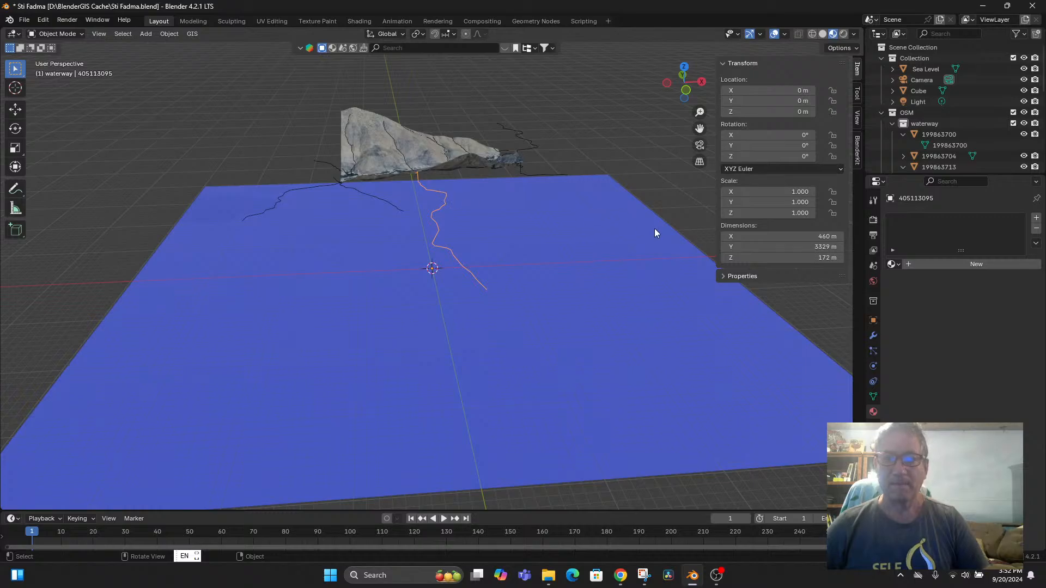
{"action": "middle_click_drag", "start_coordinate": [514, 215], "coordinate": [509, 242]}
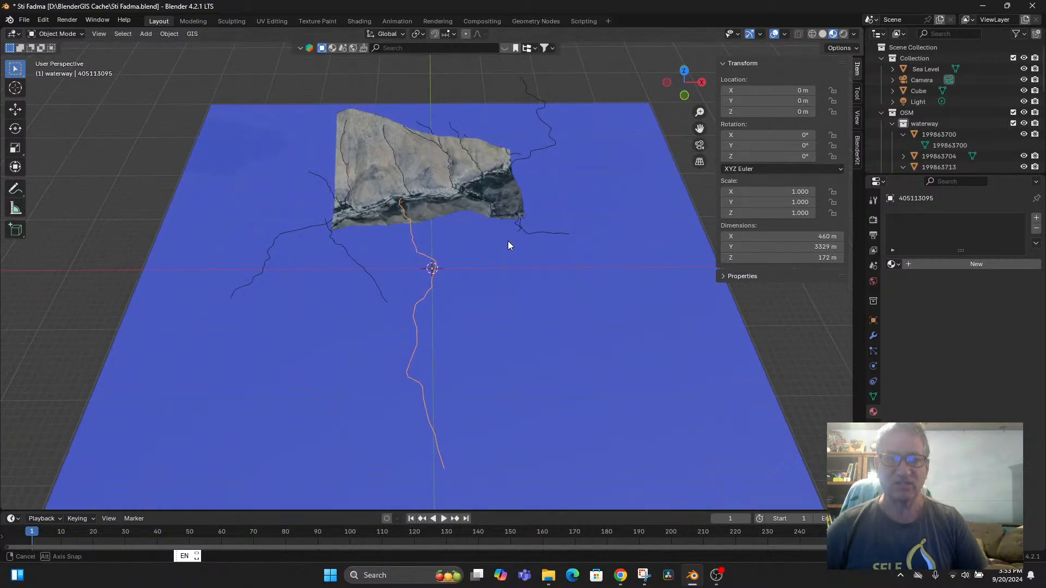
{"action": "left_click", "coordinate": [540, 151]}
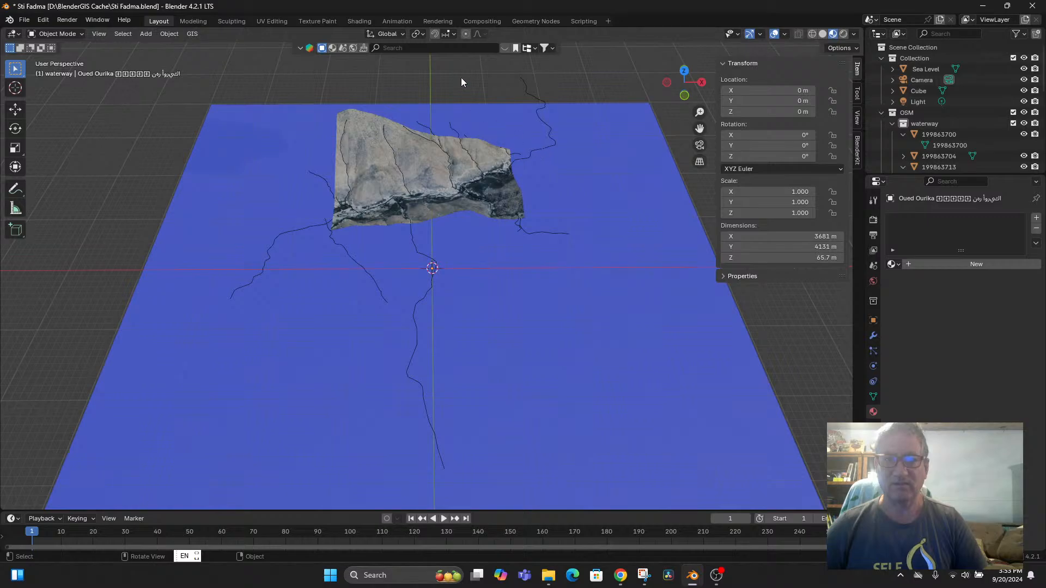
{"action": "left_click", "coordinate": [452, 135]}
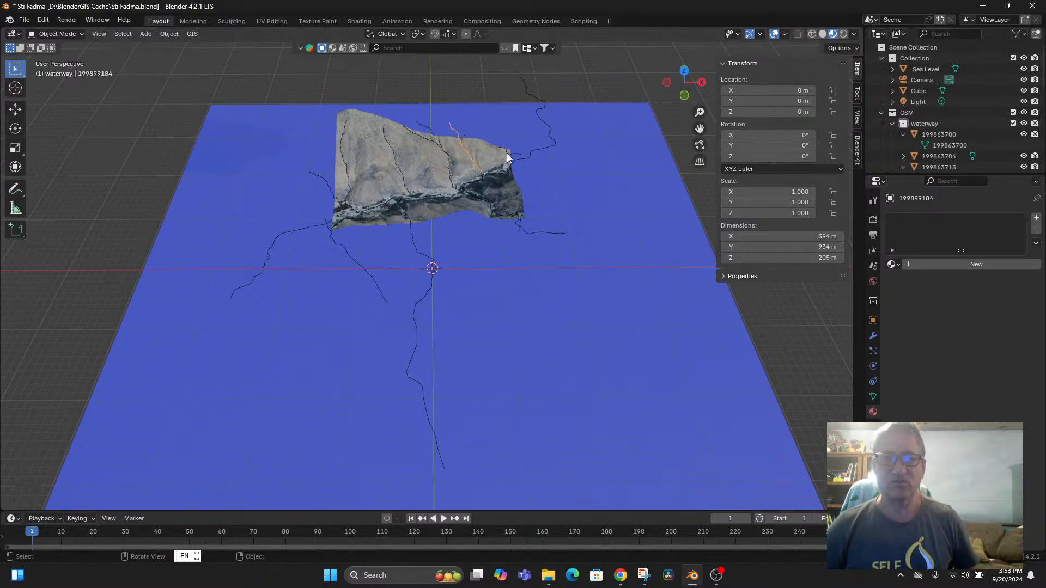
{"action": "left_click", "coordinate": [352, 123]}
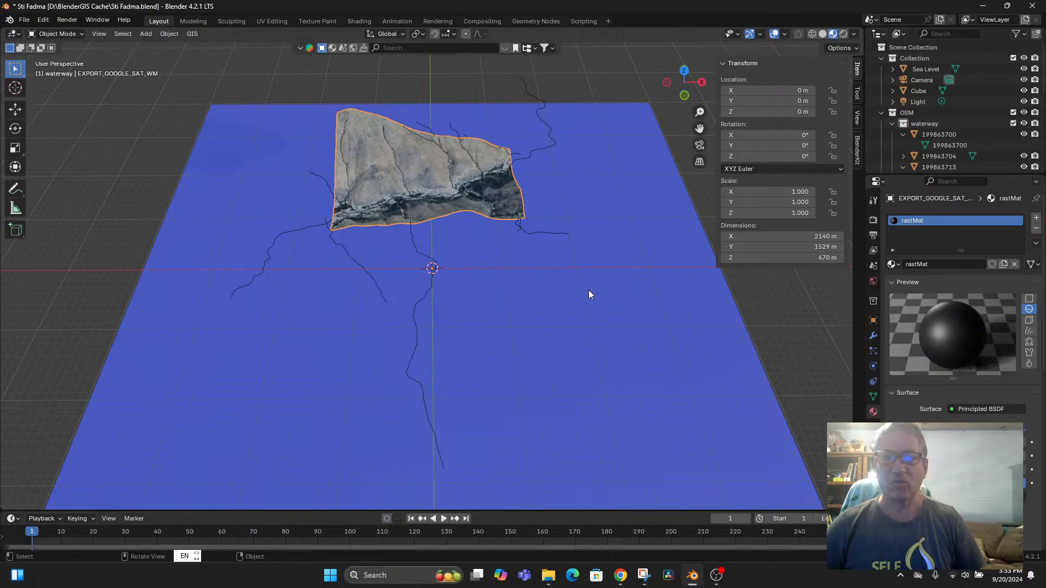
{"action": "middle_click_drag", "start_coordinate": [709, 286], "coordinate": [651, 283]}
{"action": "middle_click_drag", "start_coordinate": [433, 182], "coordinate": [443, 265]}
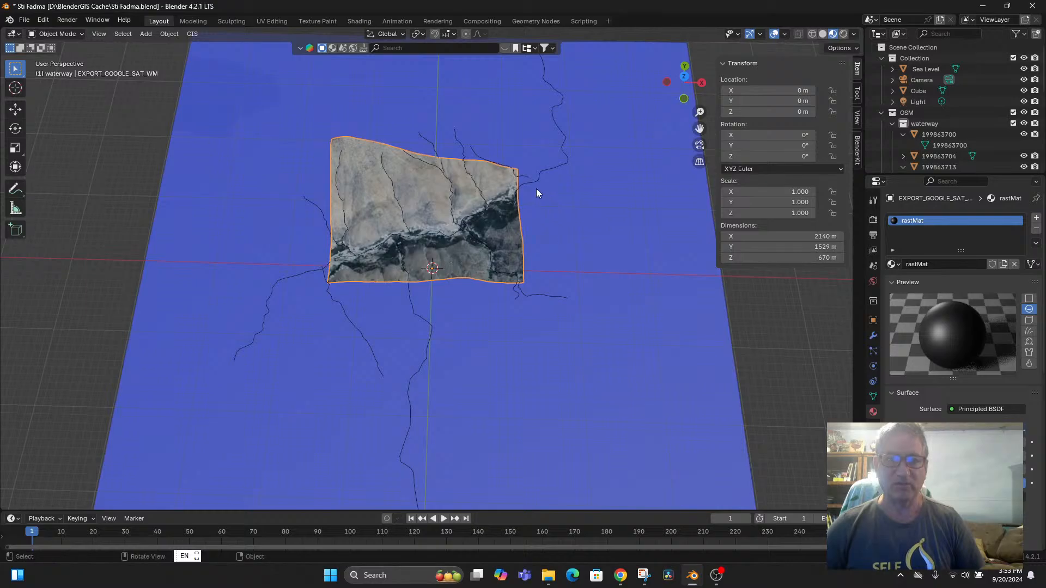
{"action": "left_click", "coordinate": [531, 181]}
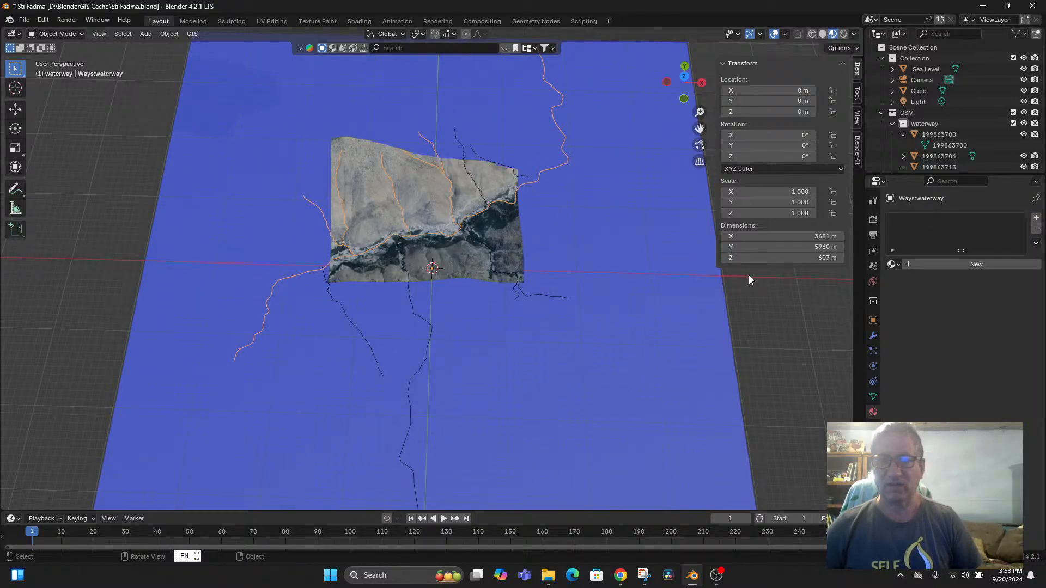
{"action": "middle_click_drag", "start_coordinate": [514, 281], "coordinate": [610, 363]}
{"action": "scroll", "coordinate": [512, 252], "scroll_direction": "up", "scroll_amount": 3}
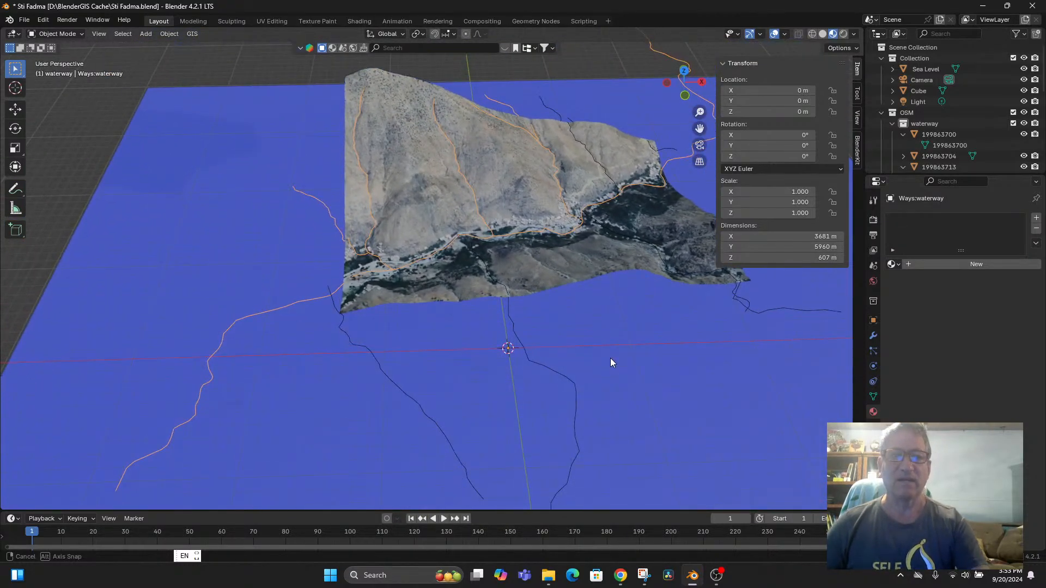
Step: Save the Blender project file
{"action": "left_click", "coordinate": [25, 19]}
{"action": "left_click", "coordinate": [39, 90]}
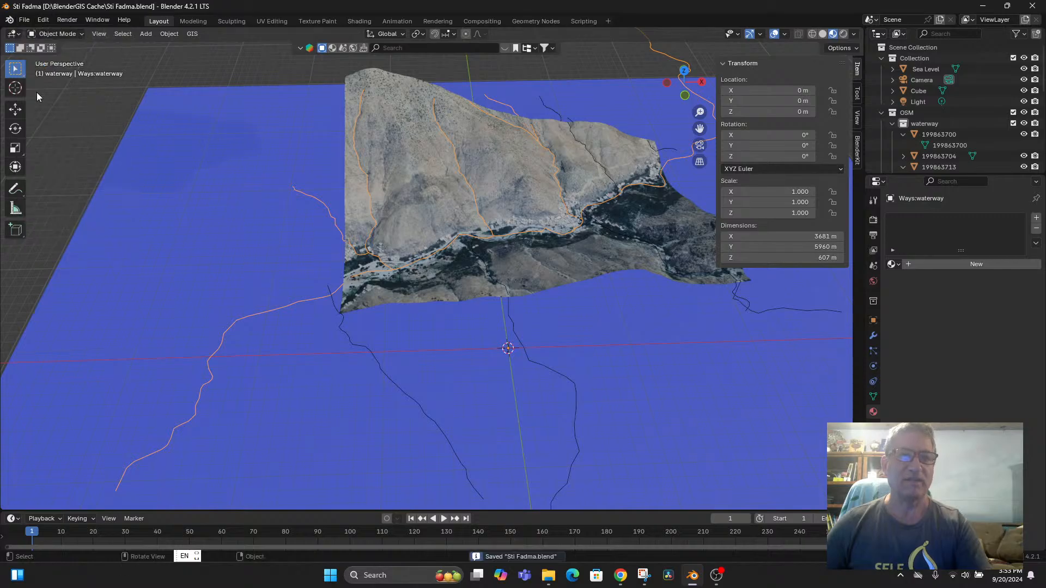
Step: Filter the online model library to list free assets first and limit the file size to a maximum of 1000 MB
{"action": "left_click", "coordinate": [396, 49]}
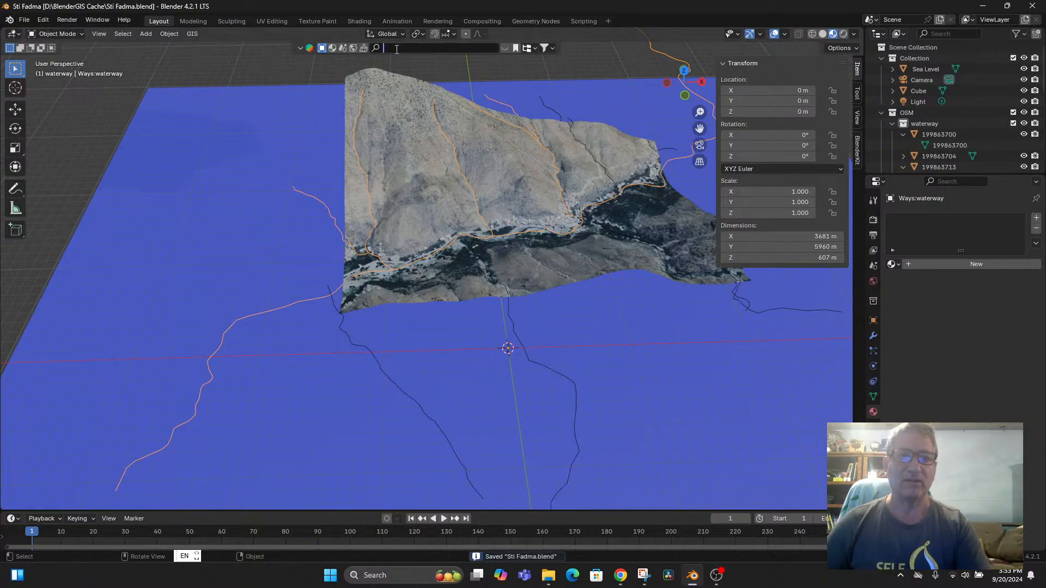
{"action": "key", "text": "Return"}
{"action": "left_click", "coordinate": [551, 48]}
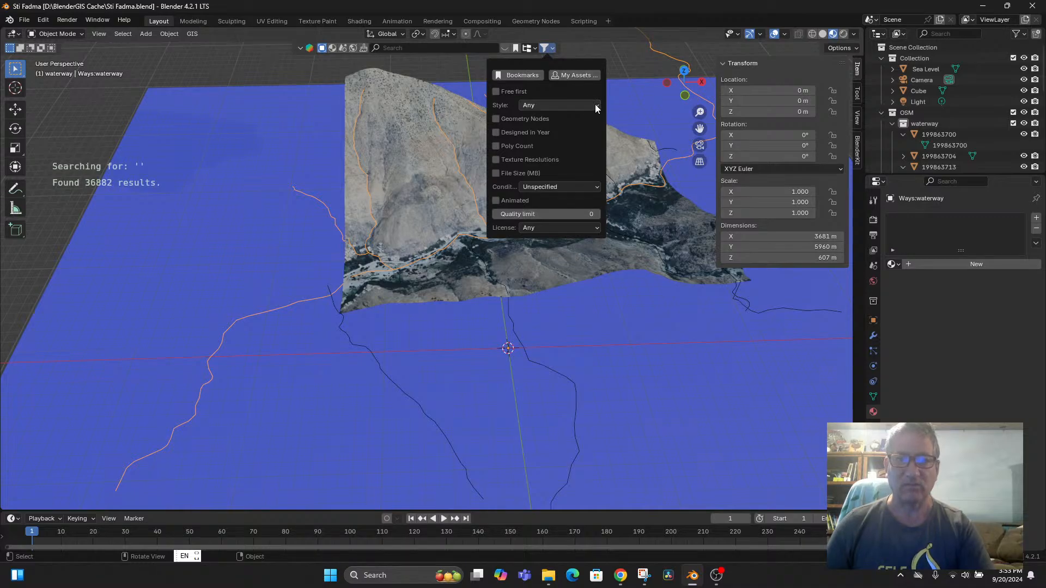
{"action": "left_click", "coordinate": [496, 92]}
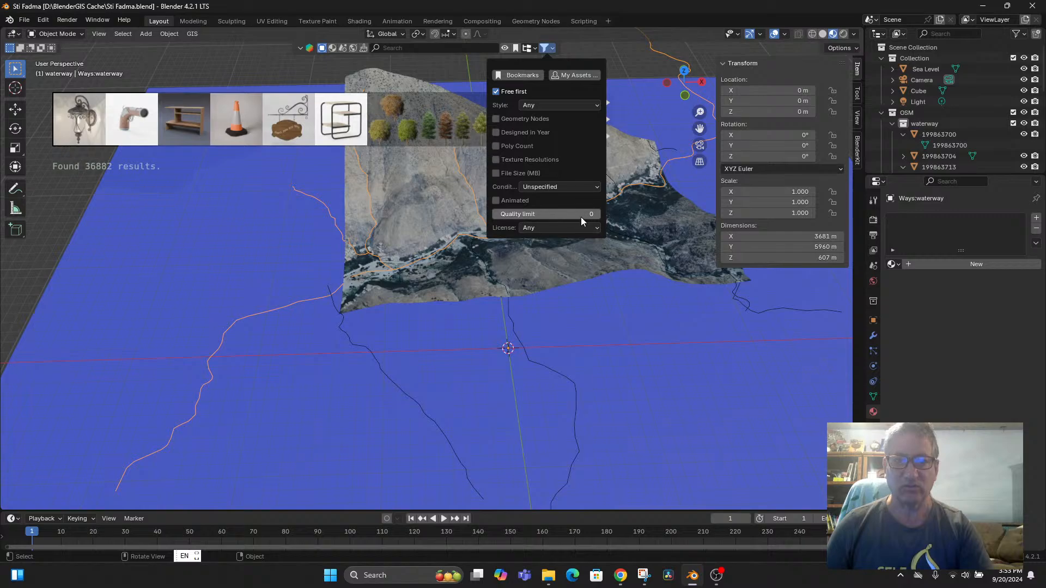
{"action": "left_click", "coordinate": [592, 189]}
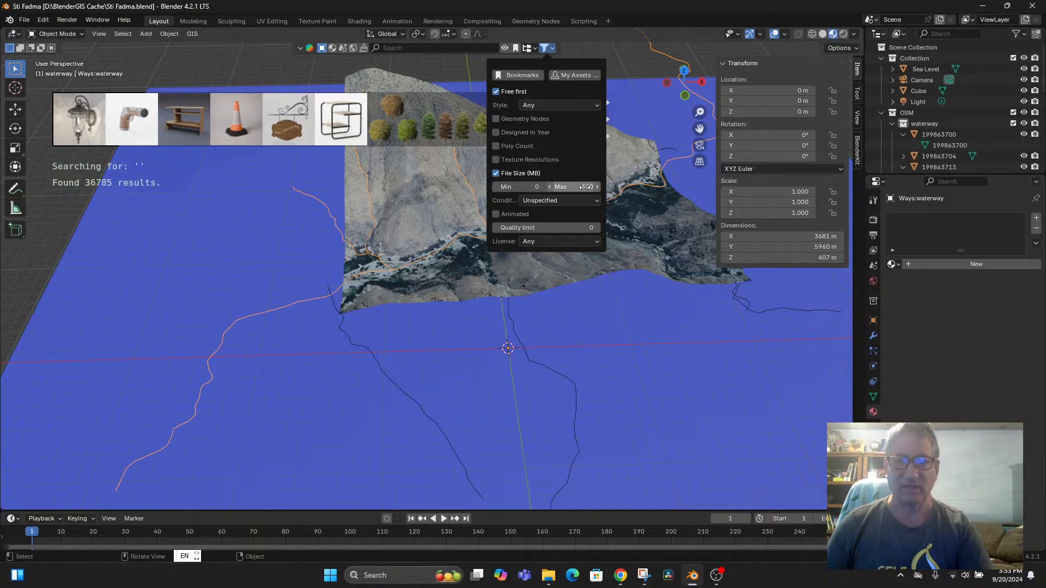
{"action": "left_click", "coordinate": [585, 186]}
{"action": "type", "text": "1000"}
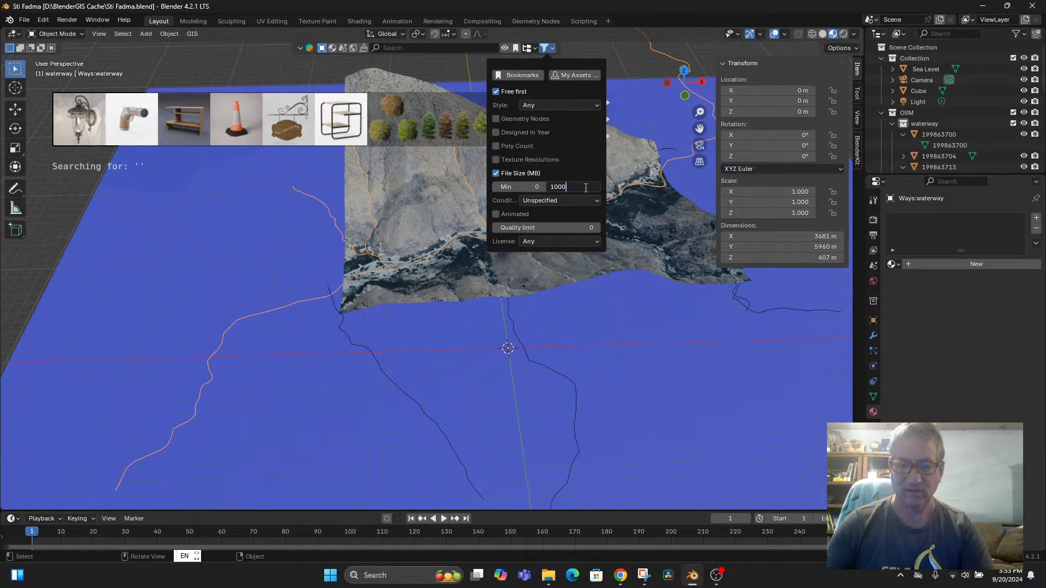
{"action": "key", "text": "Return"}
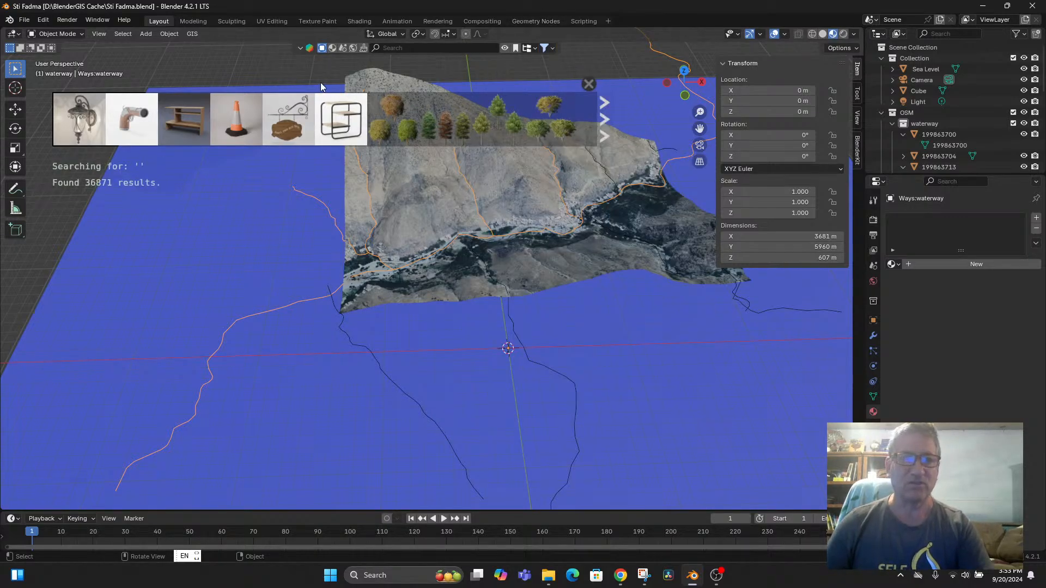
Step: Search the model library for "car"
{"action": "left_click", "coordinate": [403, 49]}
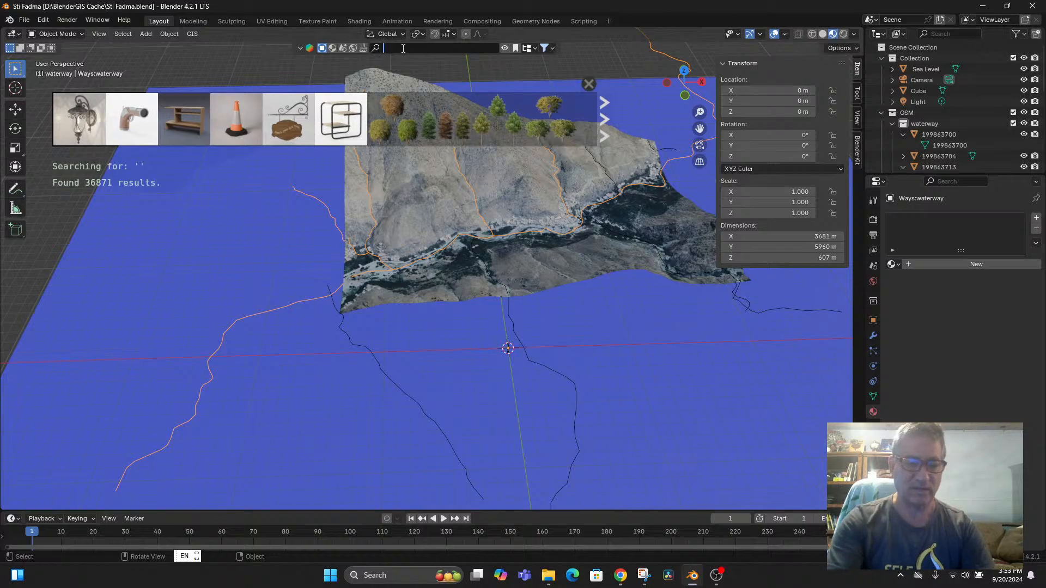
{"action": "type", "text": "car"}
{"action": "key", "text": "Return"}
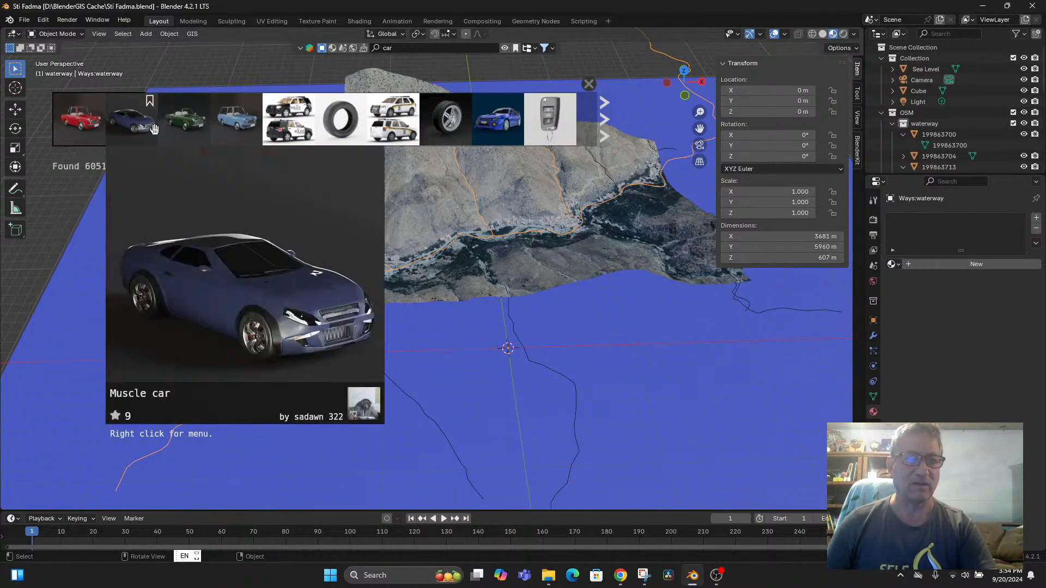
Step: Browse the car models, download the "Lowpoly styalised car" into the scene, and close the asset results
{"action": "mouse_move", "coordinate": [153, 134]}
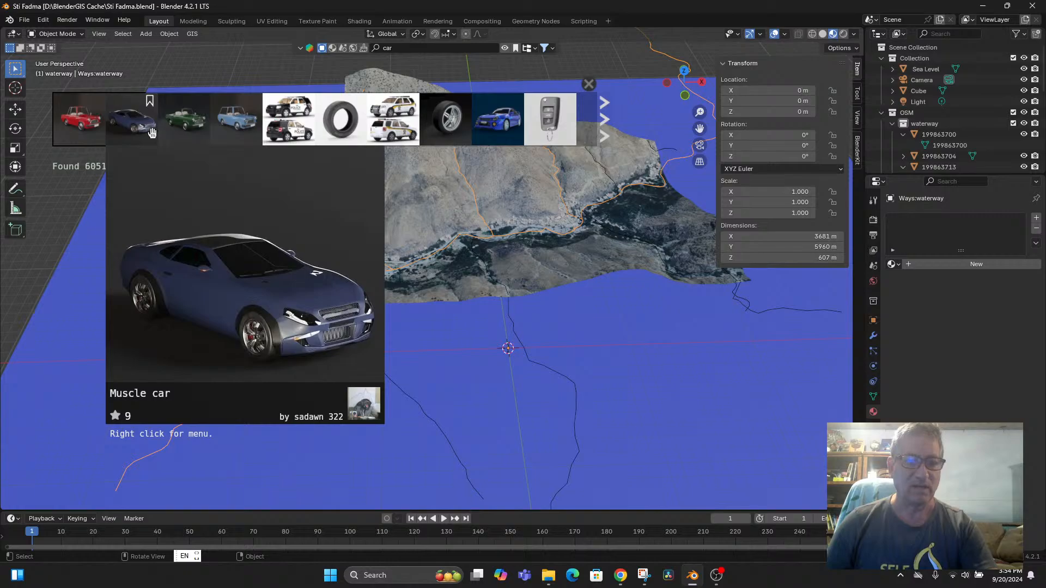
{"action": "mouse_move", "coordinate": [497, 144]}
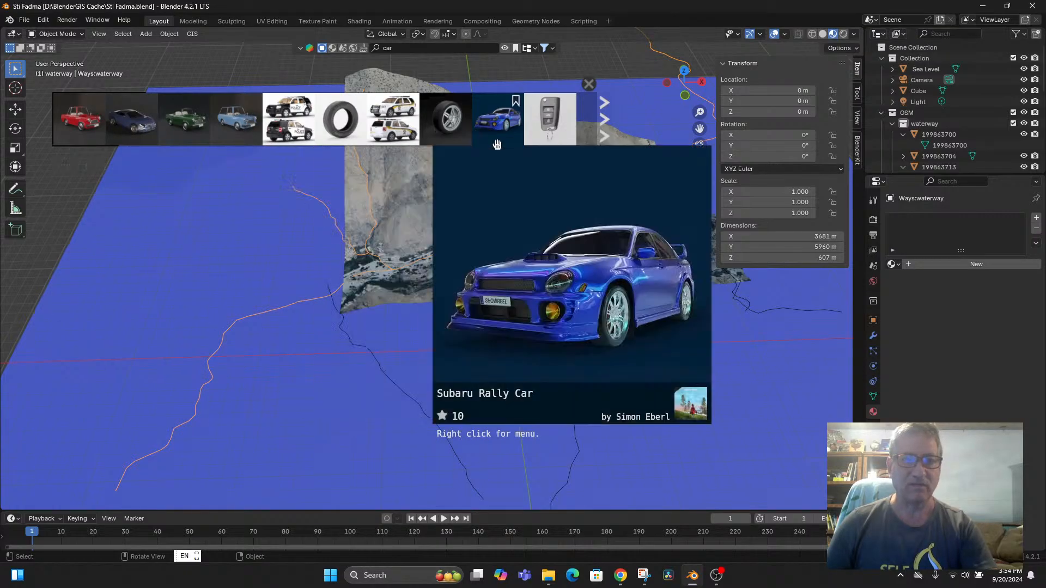
{"action": "scroll", "coordinate": [517, 127], "scroll_direction": "down", "scroll_amount": 3}
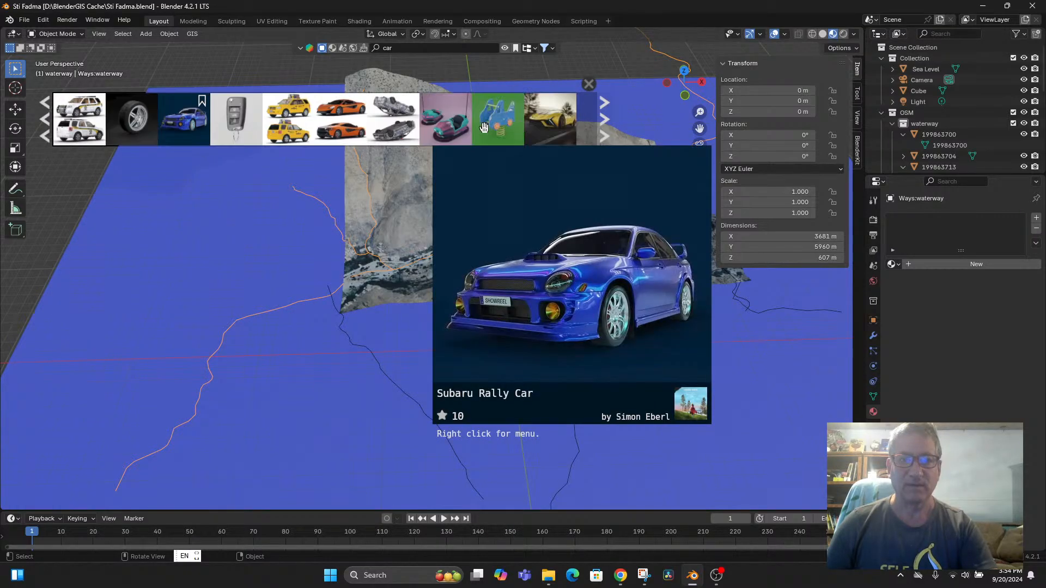
{"action": "mouse_move", "coordinate": [457, 129]}
{"action": "mouse_move", "coordinate": [302, 126]}
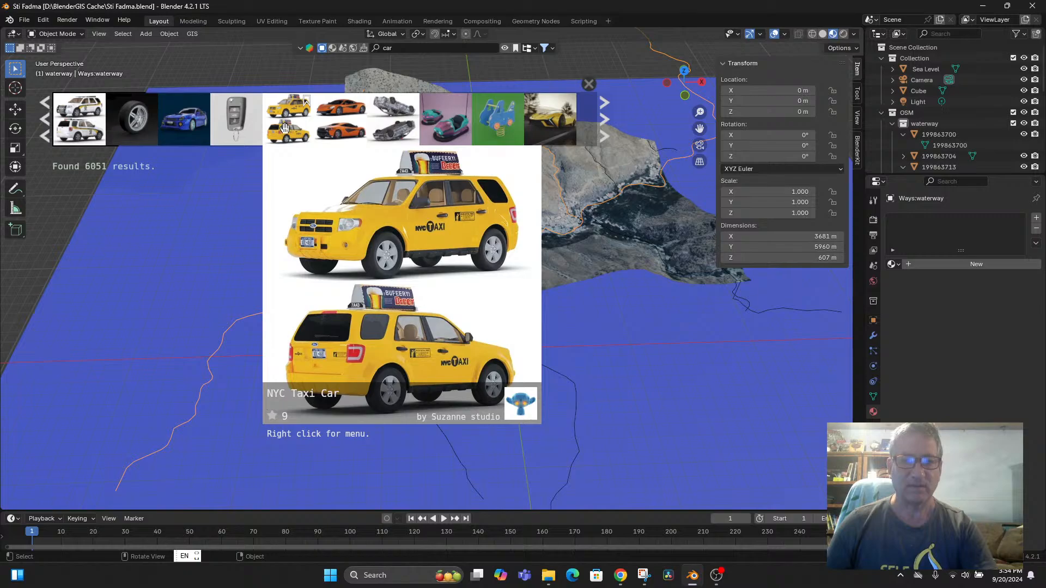
{"action": "mouse_move", "coordinate": [349, 122]}
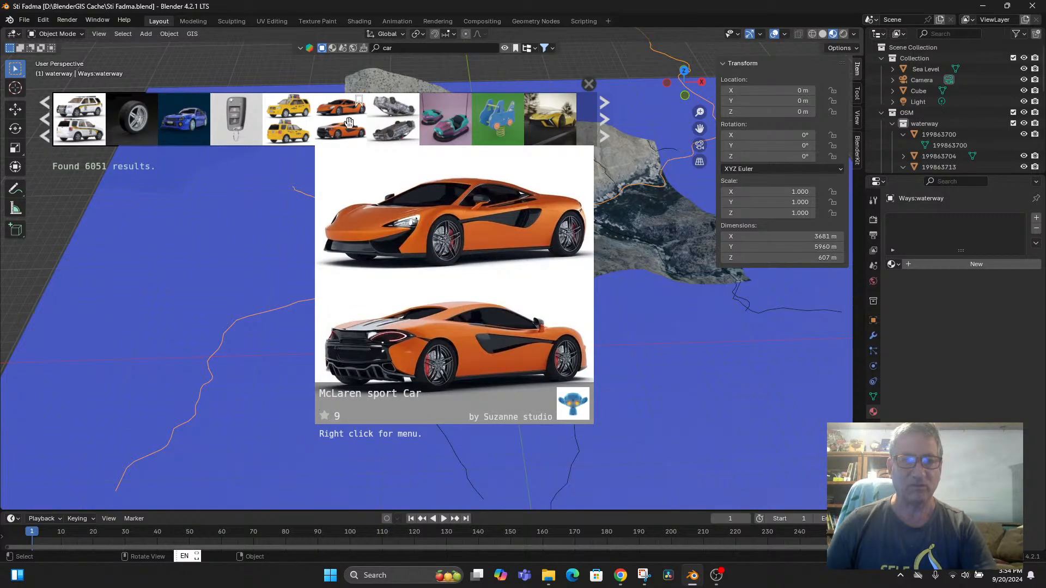
{"action": "mouse_move", "coordinate": [400, 126]}
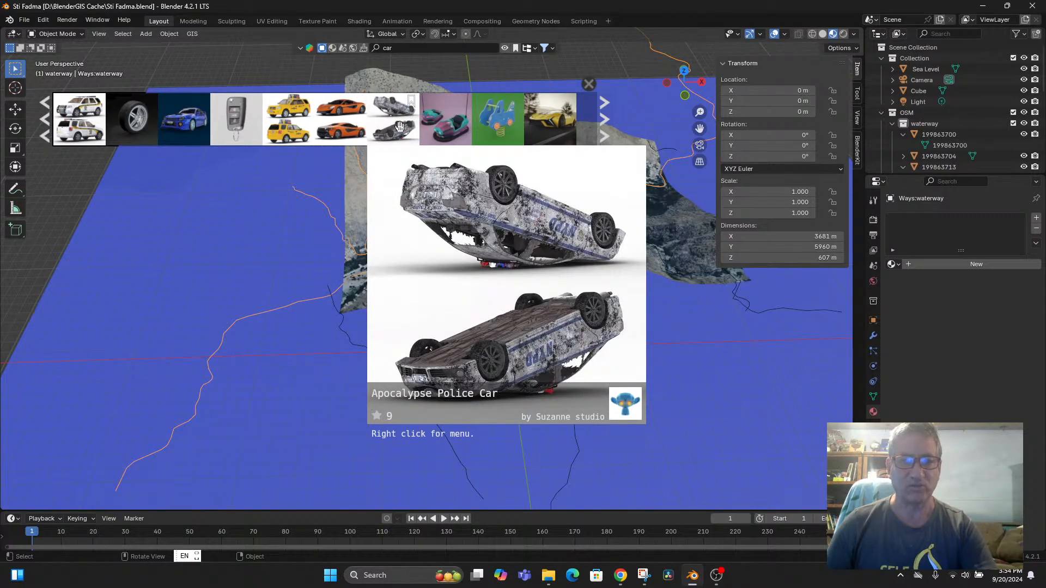
{"action": "mouse_move", "coordinate": [500, 124]}
{"action": "scroll", "coordinate": [501, 125], "scroll_direction": "down", "scroll_amount": 4}
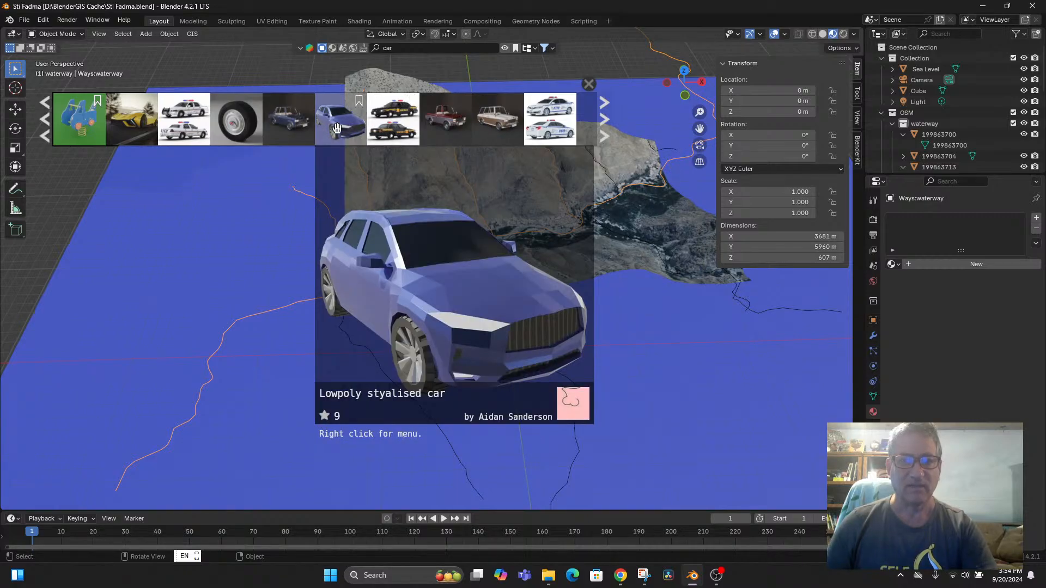
{"action": "scroll", "coordinate": [494, 132], "scroll_direction": "down", "scroll_amount": 3}
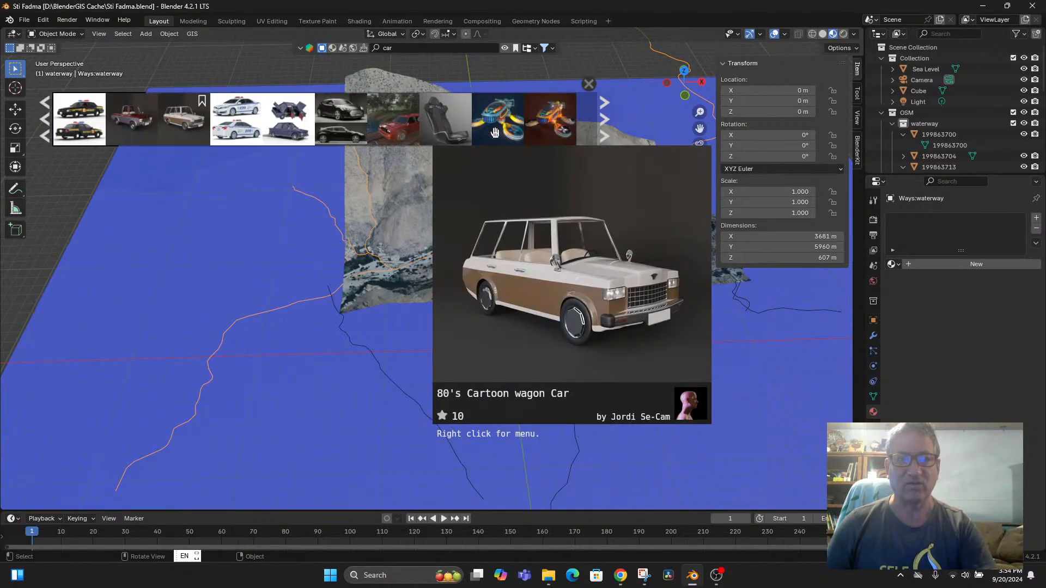
{"action": "scroll", "coordinate": [494, 131], "scroll_direction": "down", "scroll_amount": 3}
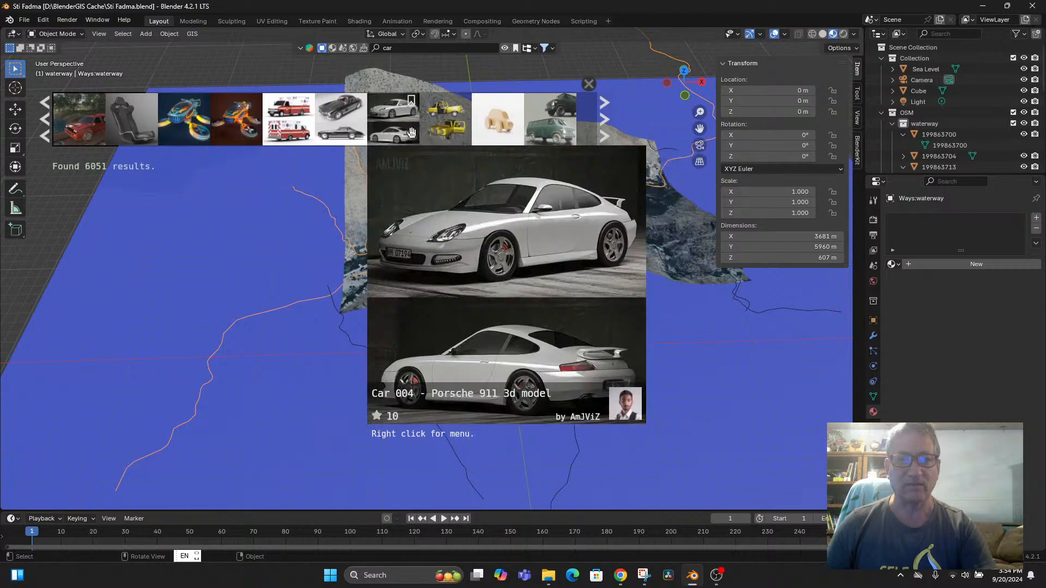
{"action": "scroll", "coordinate": [302, 131], "scroll_direction": "up", "scroll_amount": 3}
{"action": "scroll", "coordinate": [302, 130], "scroll_direction": "up", "scroll_amount": 3}
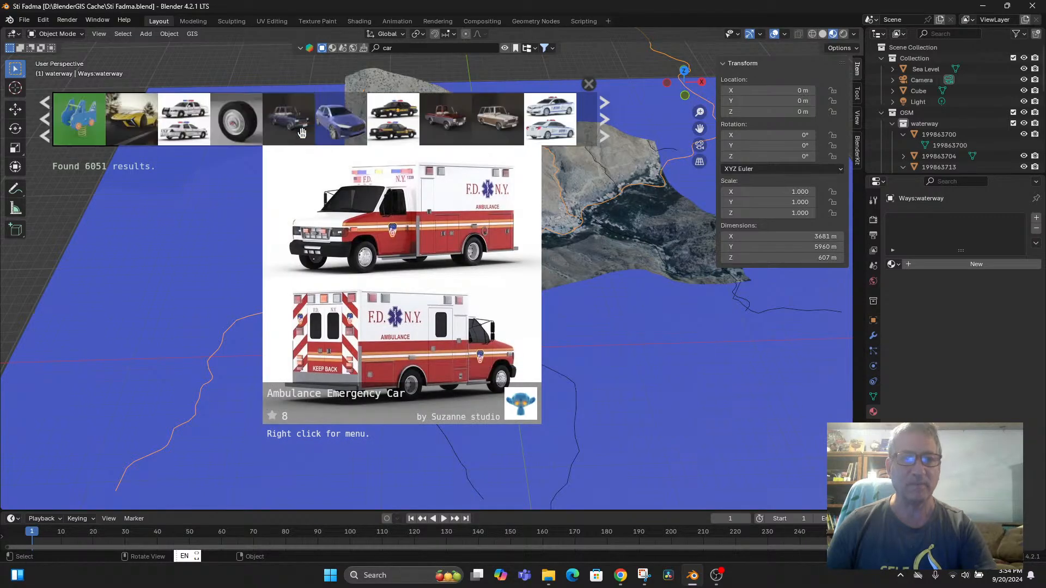
{"action": "left_click", "coordinate": [334, 130]}
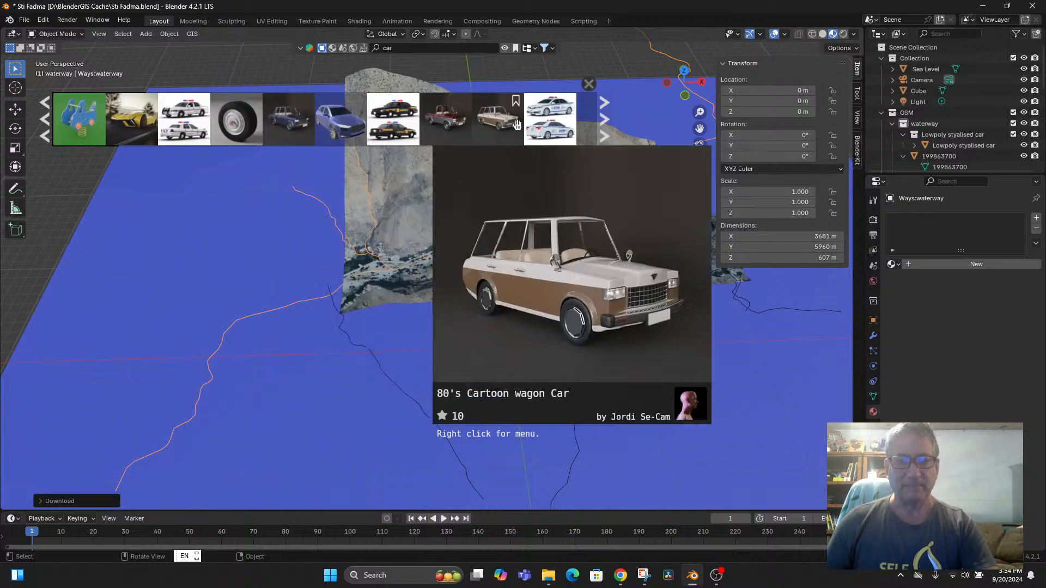
{"action": "left_click", "coordinate": [589, 84]}
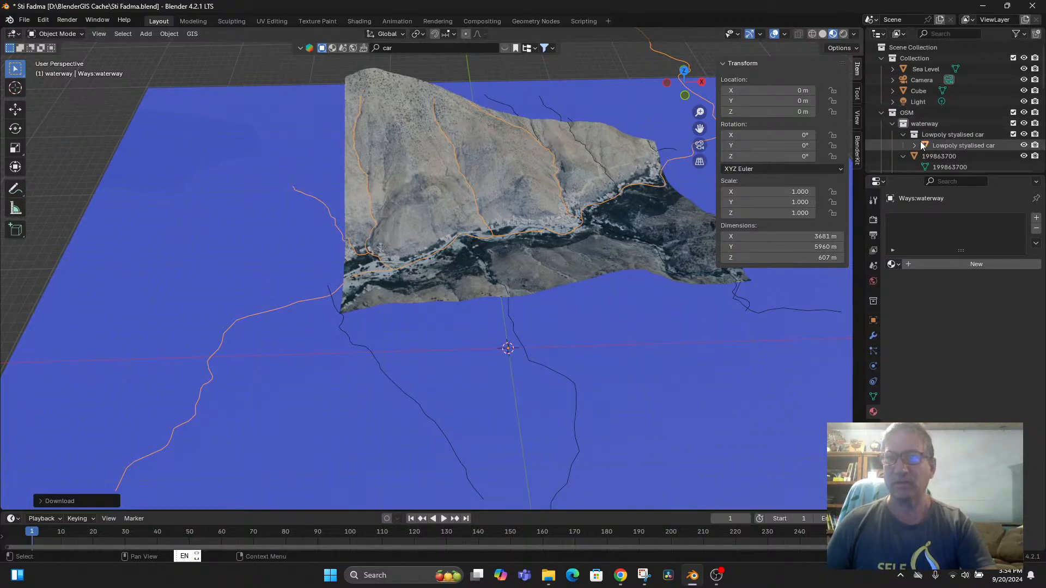
Step: Move the Lowpoly styalised car collection out of waterway into the main Collection and frame the car in the viewport
{"action": "left_click_drag", "start_coordinate": [932, 136], "coordinate": [922, 65]}
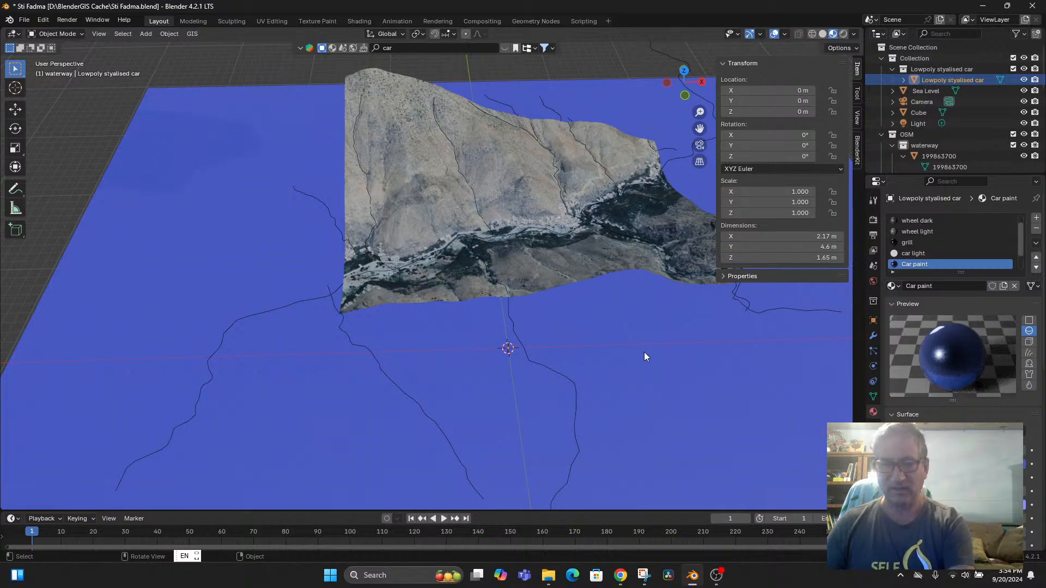
{"action": "key", "text": "KP_Decimal"}
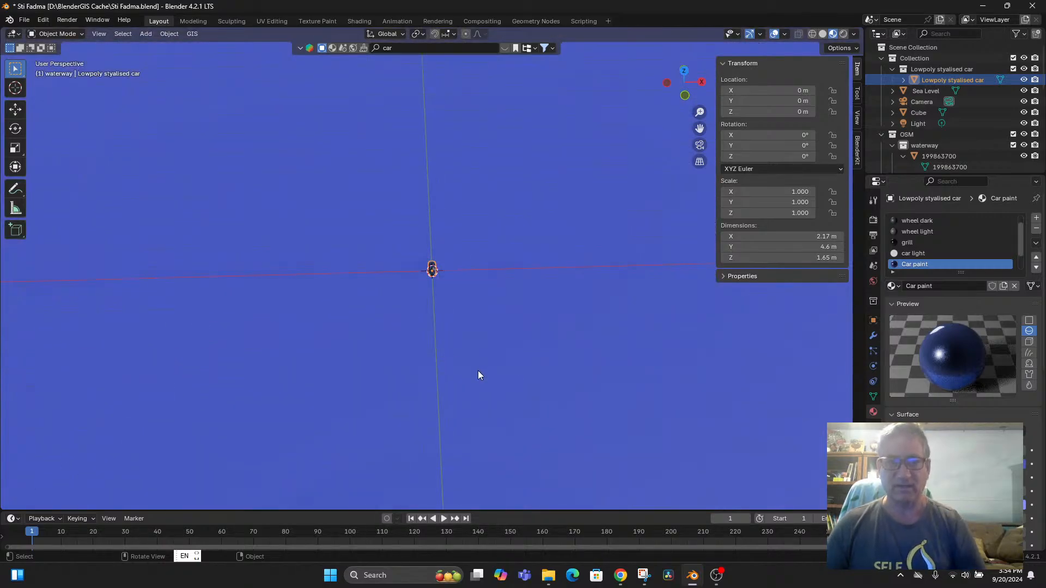
{"action": "middle_click_drag", "start_coordinate": [478, 371], "coordinate": [446, 335]}
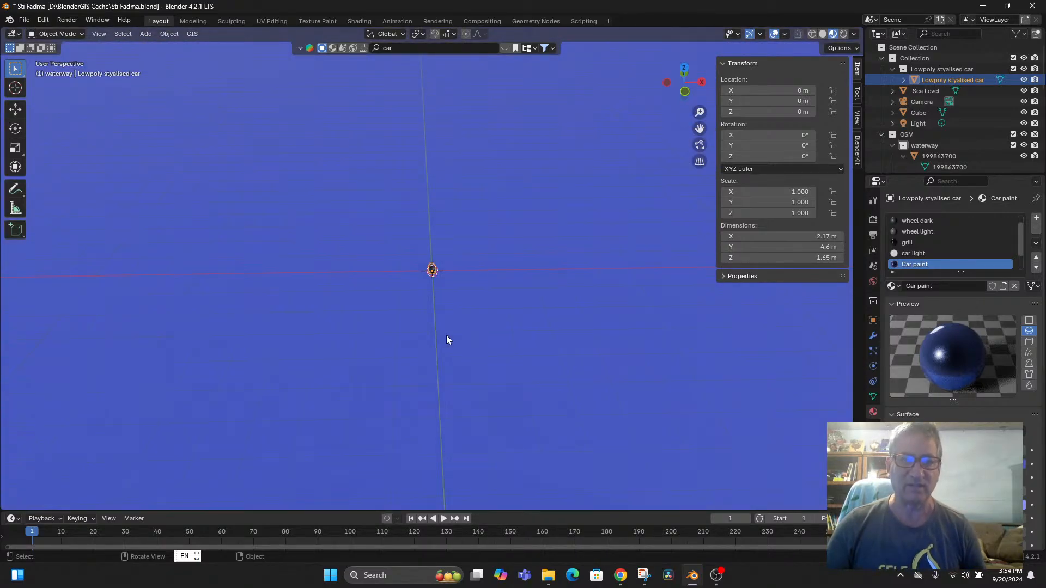
{"action": "middle_click_drag", "start_coordinate": [533, 288], "coordinate": [534, 291]}
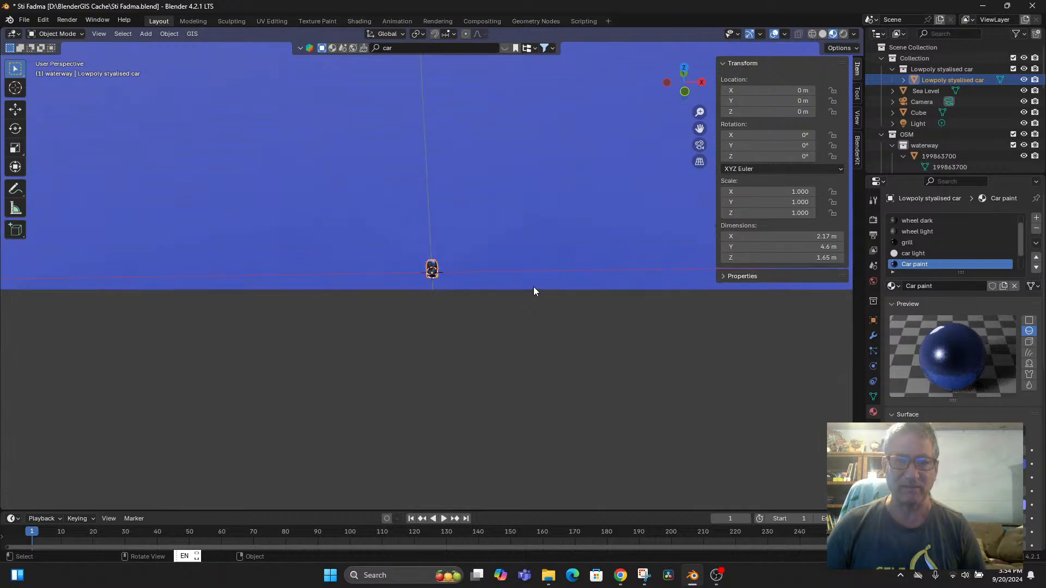
Step: Set the viewport's Clip Start to 9.1 m
{"action": "left_click", "coordinate": [856, 117]}
{"action": "left_click_drag", "start_coordinate": [810, 93], "coordinate": [751, 93]}
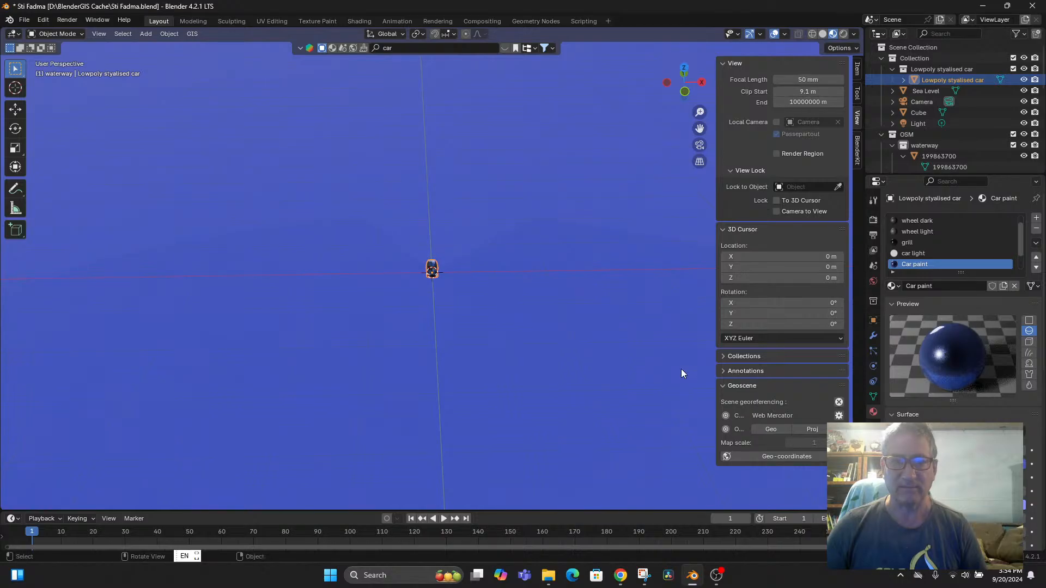
Step: Examine the car against the sea-level plane, select the Ways:waterway lines beside the terrain, and check their dimensions
{"action": "scroll", "coordinate": [391, 352], "scroll_direction": "up", "scroll_amount": 6}
{"action": "scroll", "coordinate": [391, 351], "scroll_direction": "down", "scroll_amount": 5}
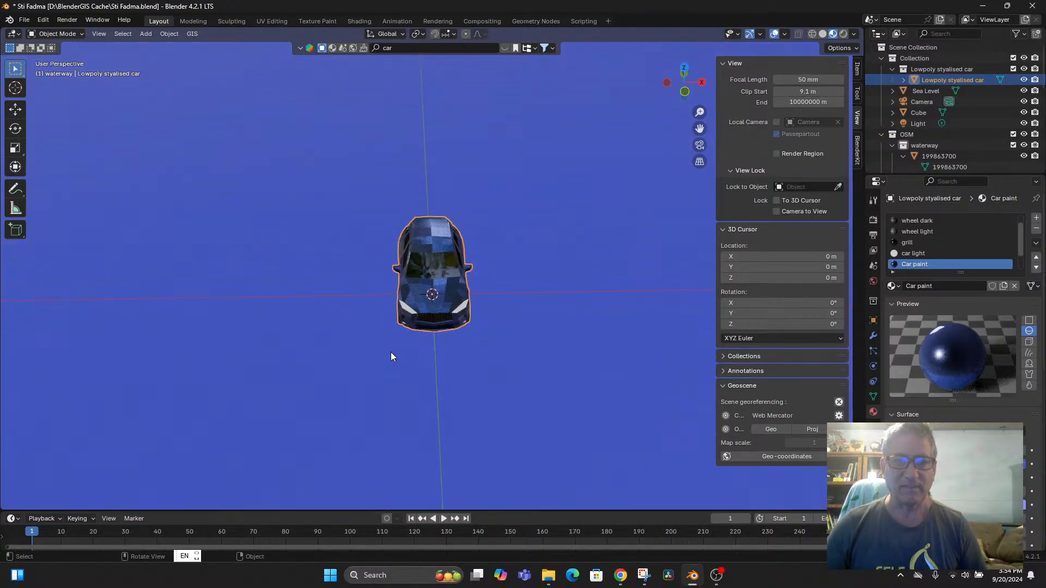
{"action": "middle_click_drag", "start_coordinate": [390, 351], "coordinate": [425, 348]}
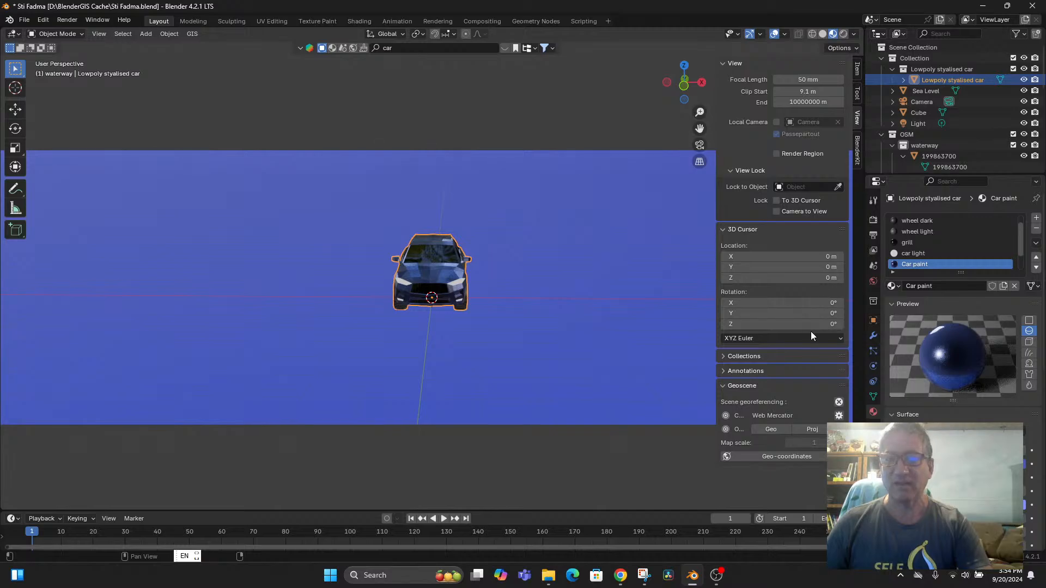
{"action": "scroll", "coordinate": [479, 217], "scroll_direction": "down", "scroll_amount": 10}
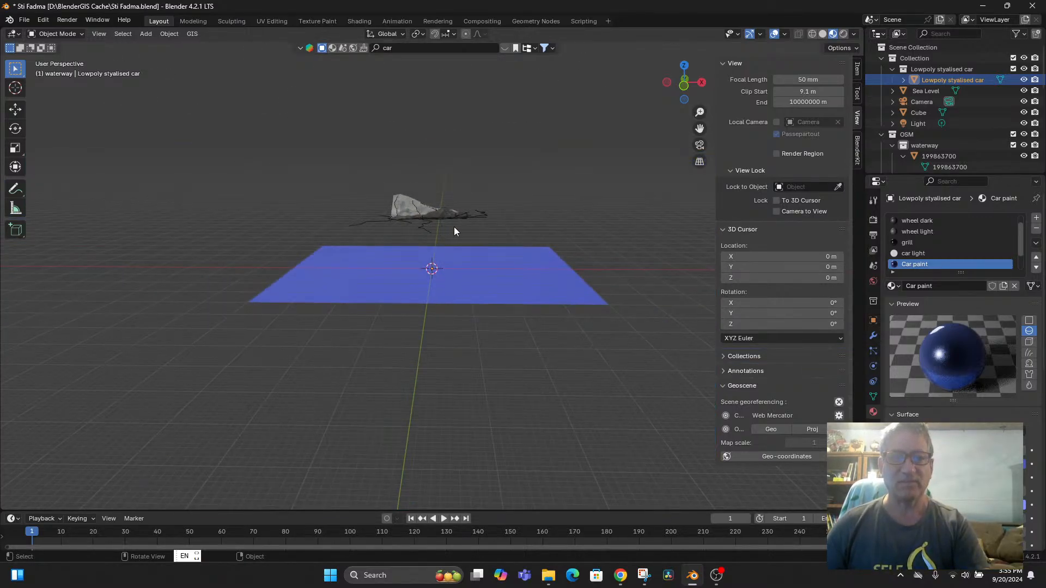
{"action": "scroll", "coordinate": [462, 238], "scroll_direction": "up", "scroll_amount": 3}
{"action": "left_click", "coordinate": [531, 156]}
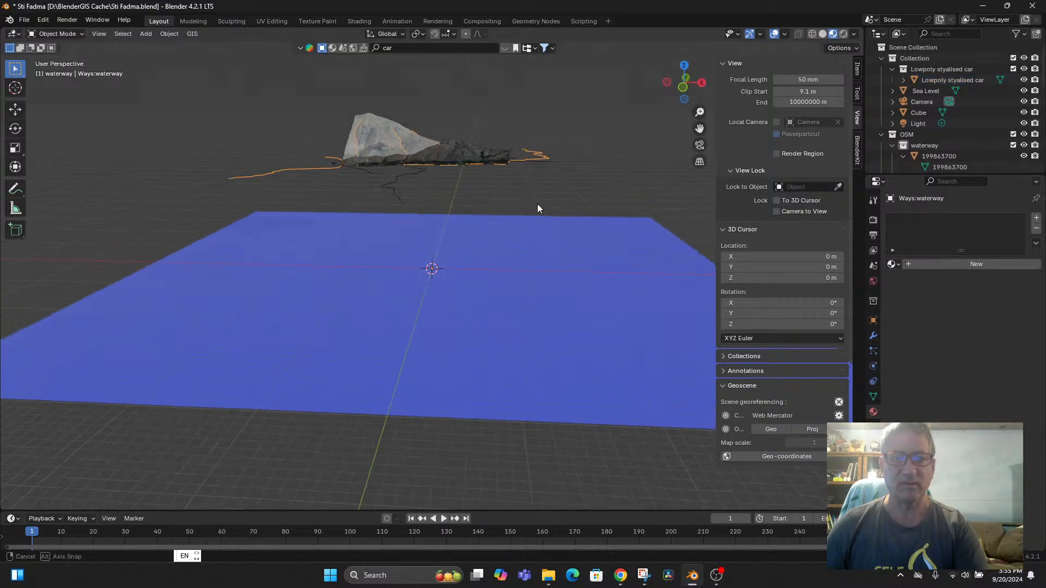
{"action": "middle_click_drag", "start_coordinate": [536, 204], "coordinate": [527, 239]}
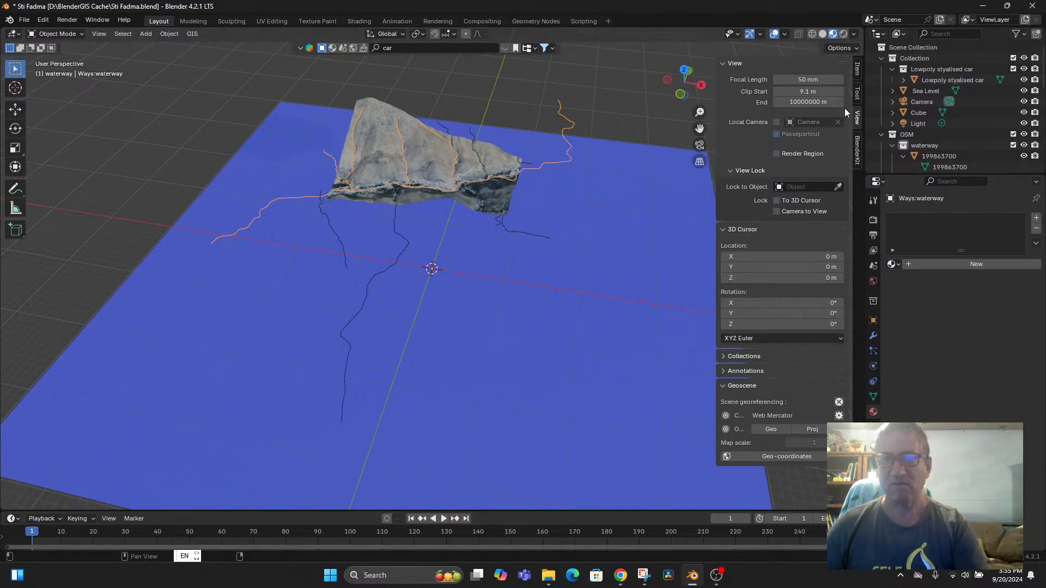
{"action": "left_click", "coordinate": [858, 66]}
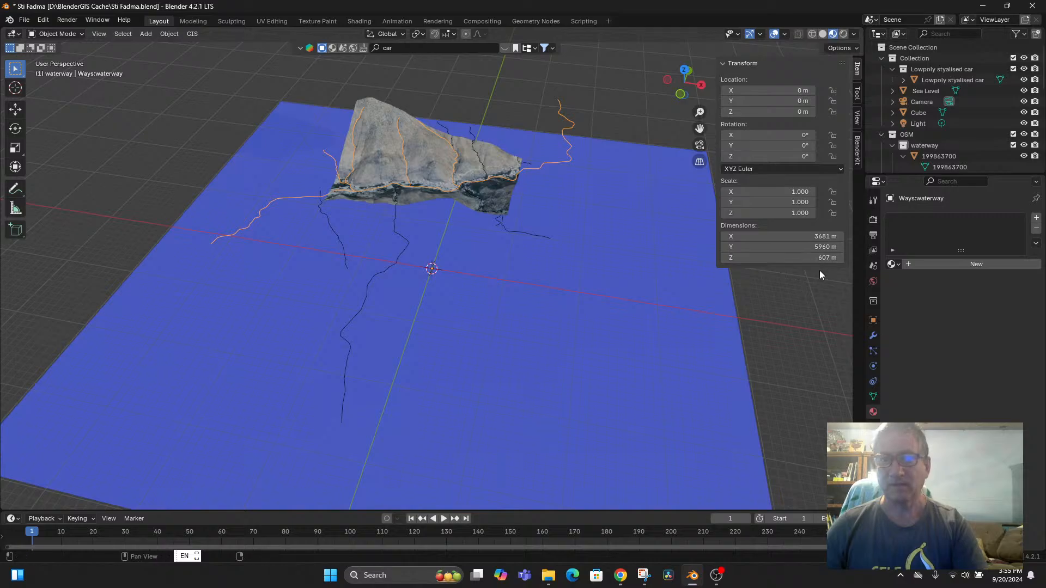
{"action": "scroll", "coordinate": [437, 275], "scroll_direction": "up", "scroll_amount": 4}
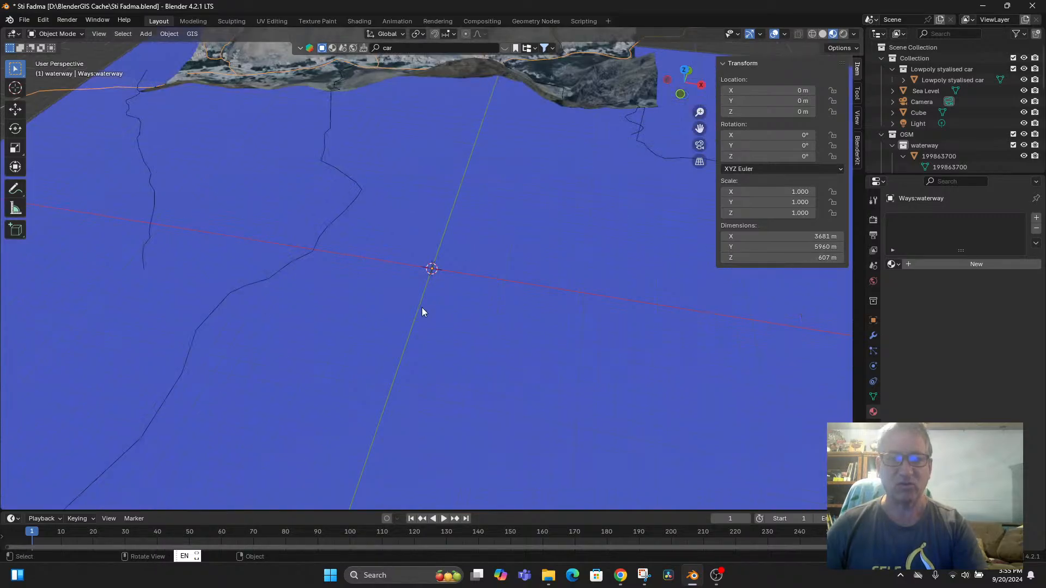
Step: Try setting the Lowpoly styalised car's Z dimension to 607 m, and undo the change
{"action": "left_click", "coordinate": [941, 81]}
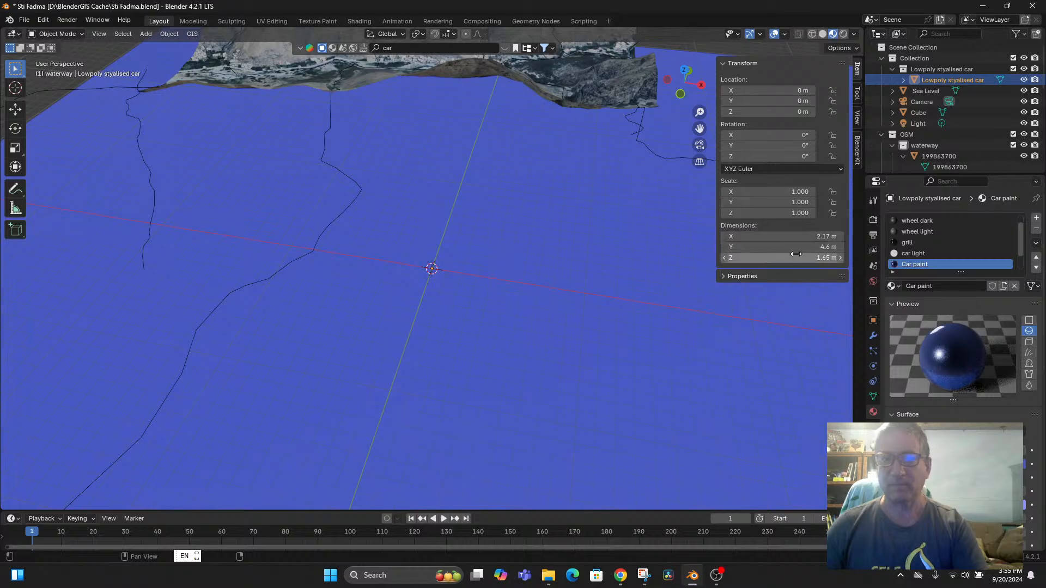
{"action": "left_click", "coordinate": [827, 259]}
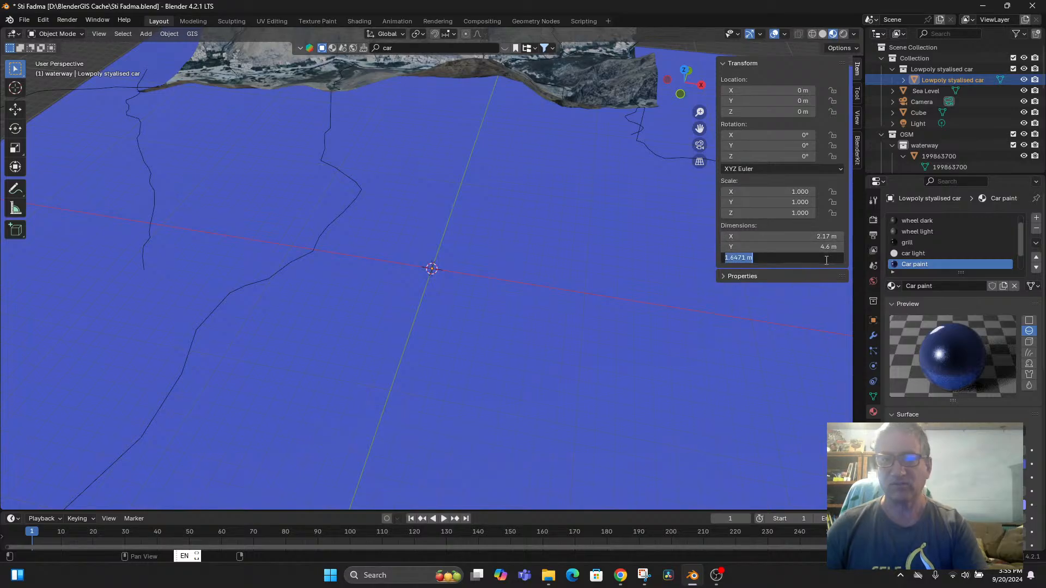
{"action": "type", "text": "607"}
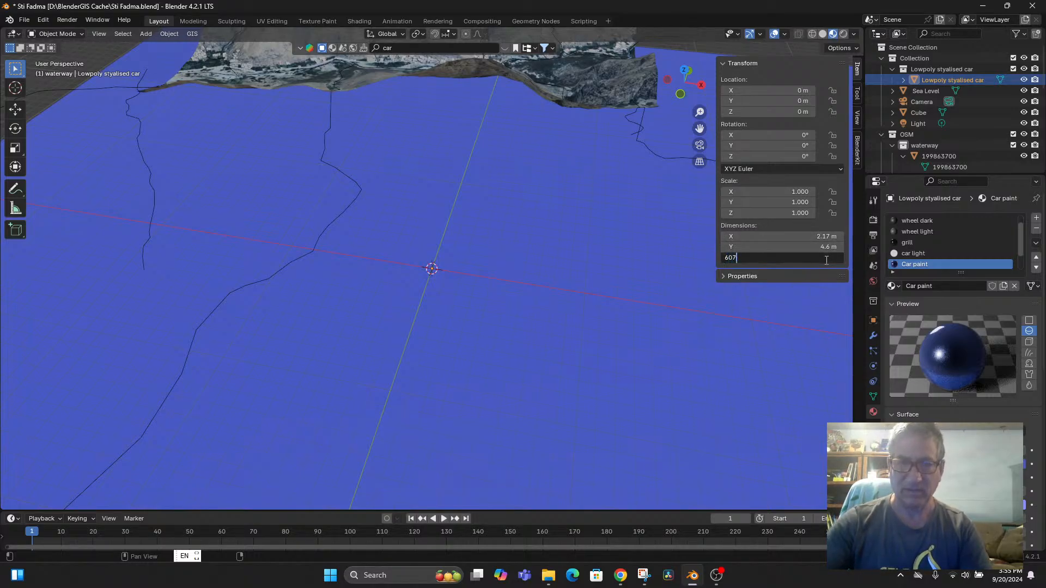
{"action": "key", "text": "Return"}
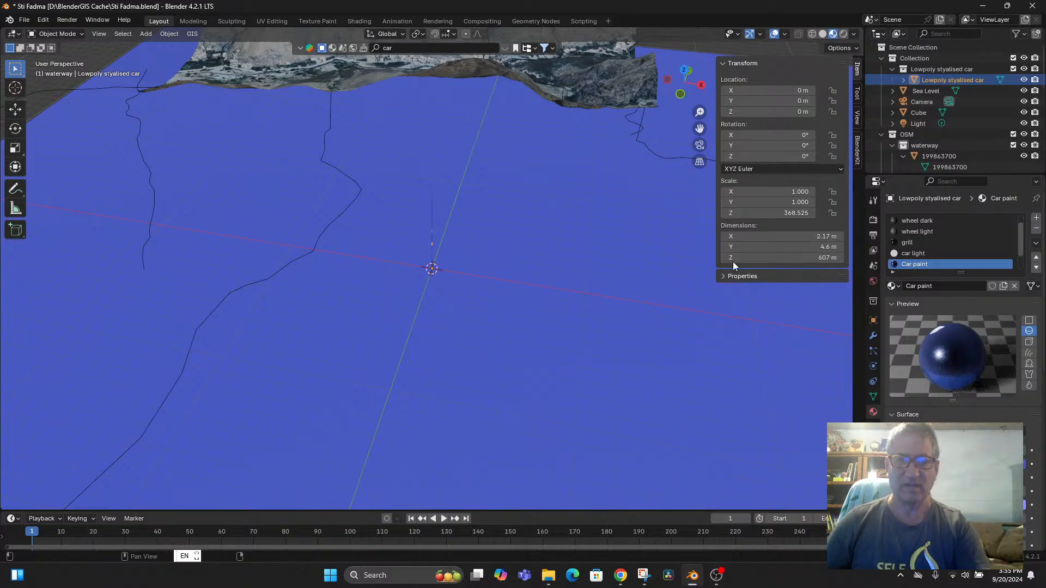
{"action": "middle_click_drag", "start_coordinate": [734, 261], "coordinate": [479, 265]}
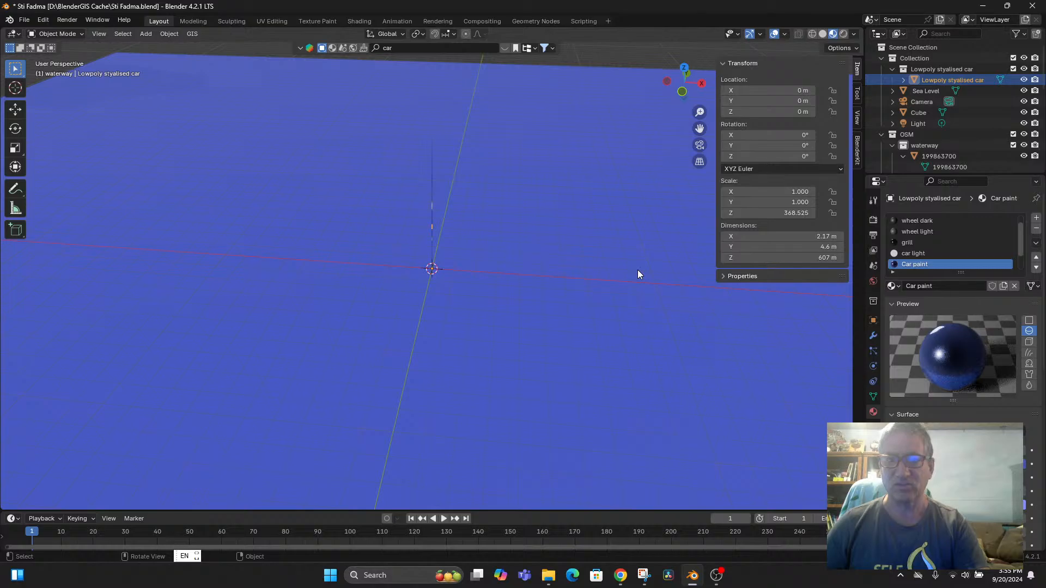
{"action": "key", "text": "ctrl+z"}
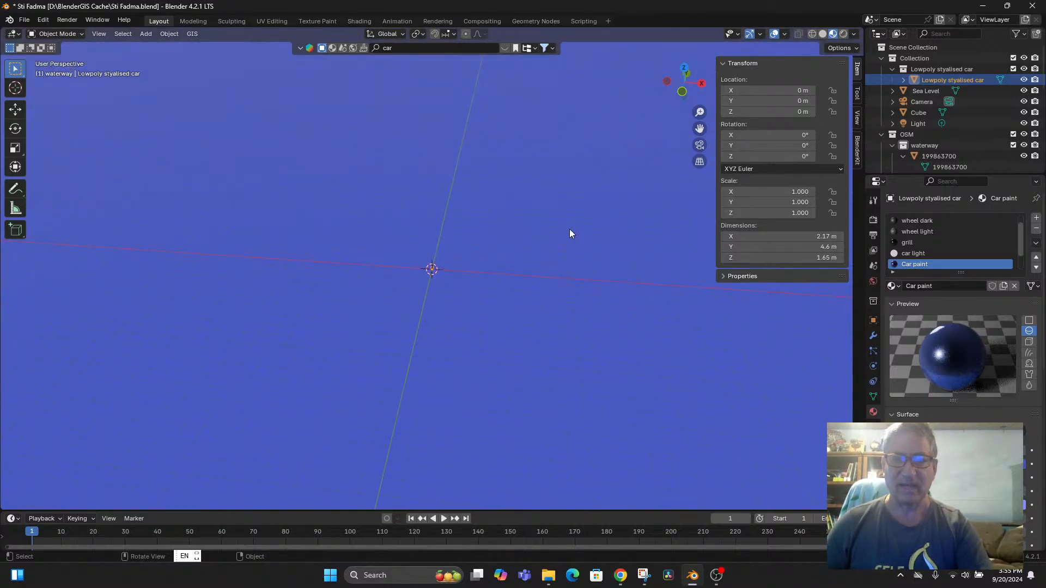
Step: Set the Lowpoly styalised car's Z location to 607 m and frame it against the sea-level plane
{"action": "scroll", "coordinate": [485, 257], "scroll_direction": "up", "scroll_amount": 8}
{"action": "middle_click_drag", "start_coordinate": [518, 287], "coordinate": [577, 240]}
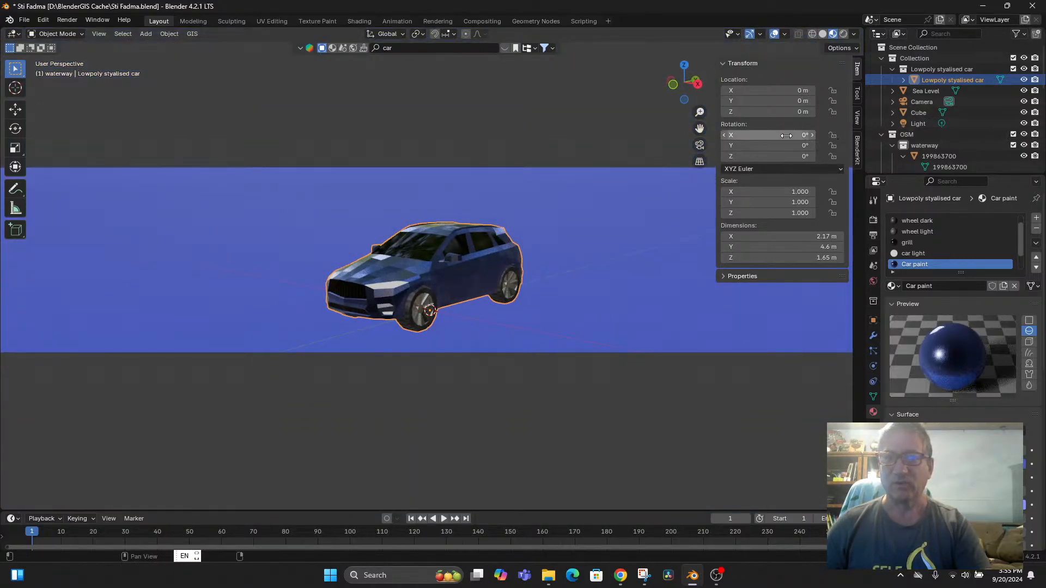
{"action": "left_click", "coordinate": [807, 112]}
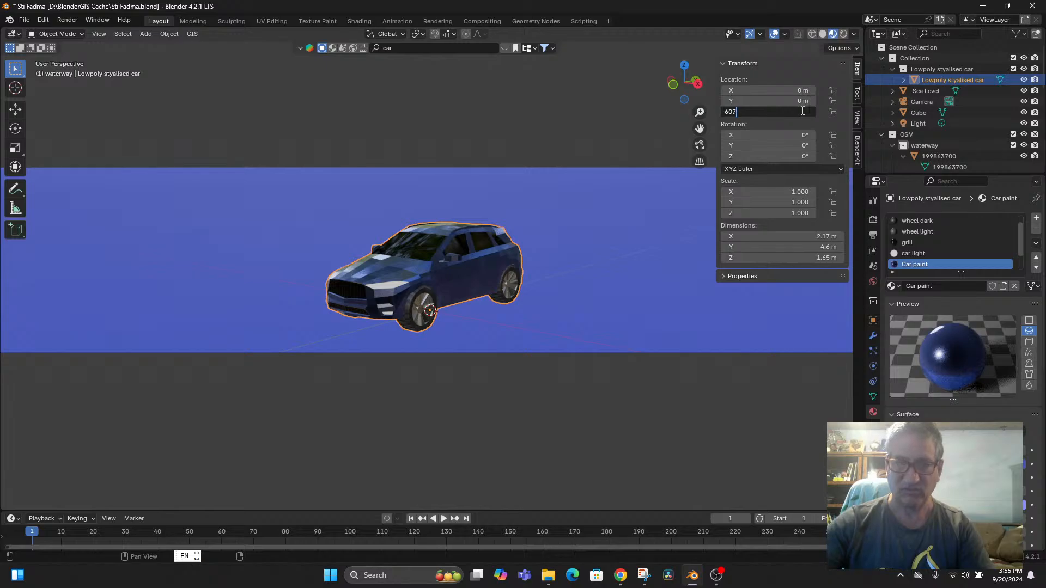
{"action": "type", "text": "607"}
{"action": "key", "text": "Return"}
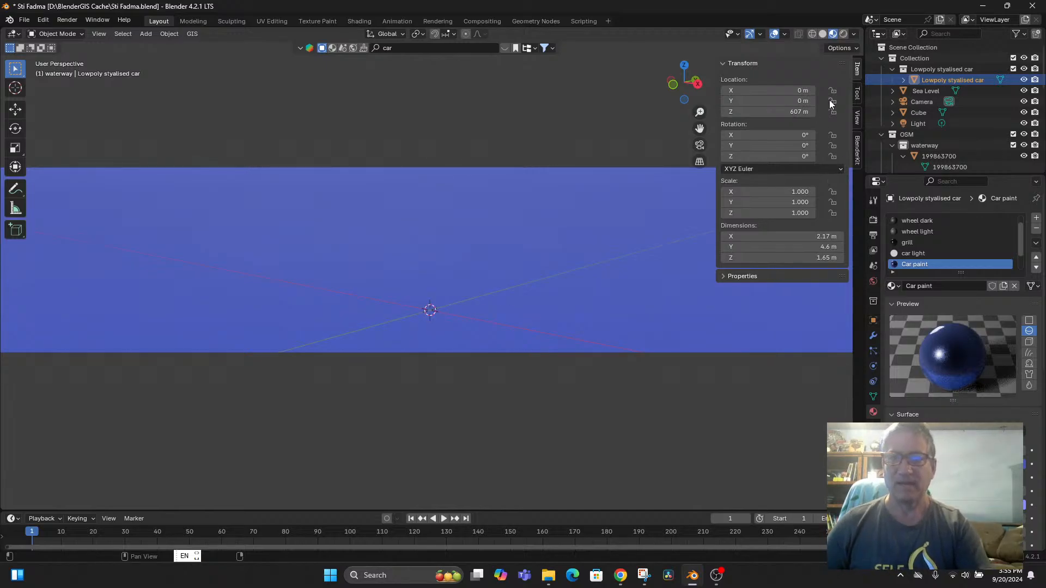
{"action": "middle_click_drag", "start_coordinate": [570, 165], "coordinate": [528, 205]}
{"action": "key", "text": "KP_Decimal"}
{"action": "scroll", "coordinate": [527, 221], "scroll_direction": "down", "scroll_amount": 8}
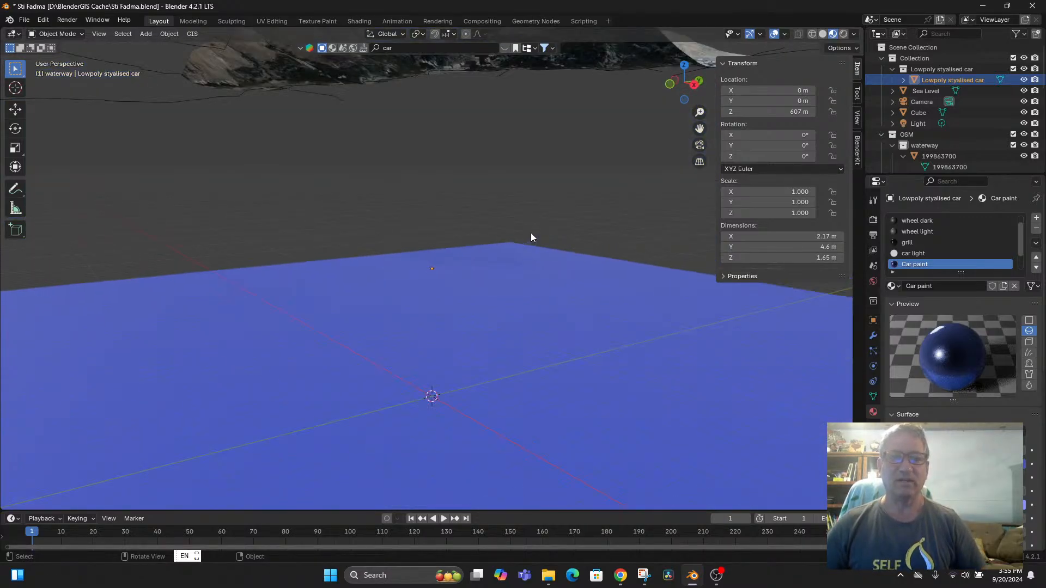
{"action": "scroll", "coordinate": [530, 238], "scroll_direction": "up", "scroll_amount": 4}
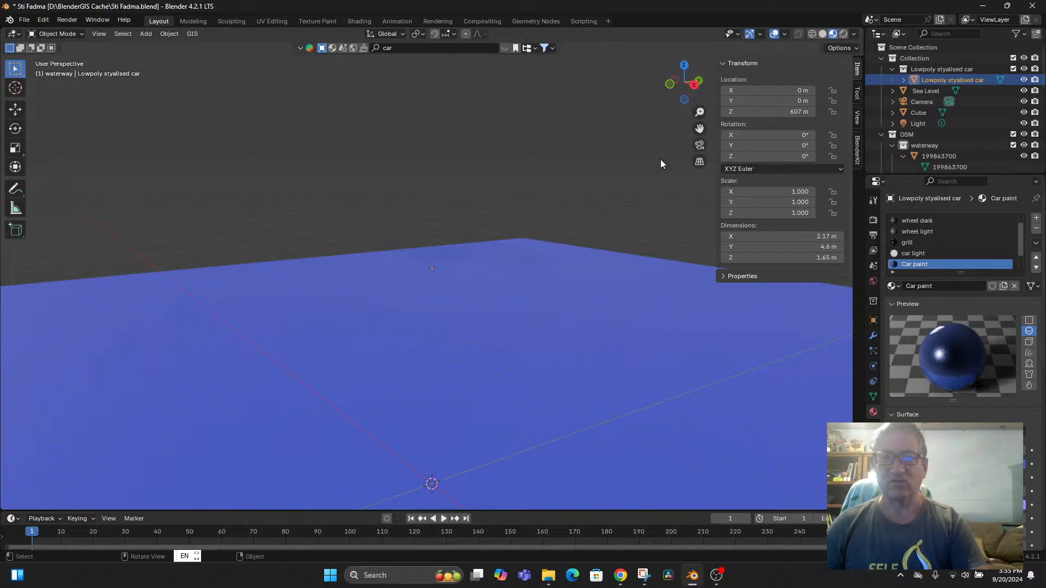
Step: Recheck the Ways:waterway object's location and dimensions against the terrain, undoing the accidental change to its Z dimension
{"action": "scroll", "coordinate": [567, 182], "scroll_direction": "down", "scroll_amount": 5}
{"action": "middle_click_drag", "start_coordinate": [551, 181], "coordinate": [570, 213]}
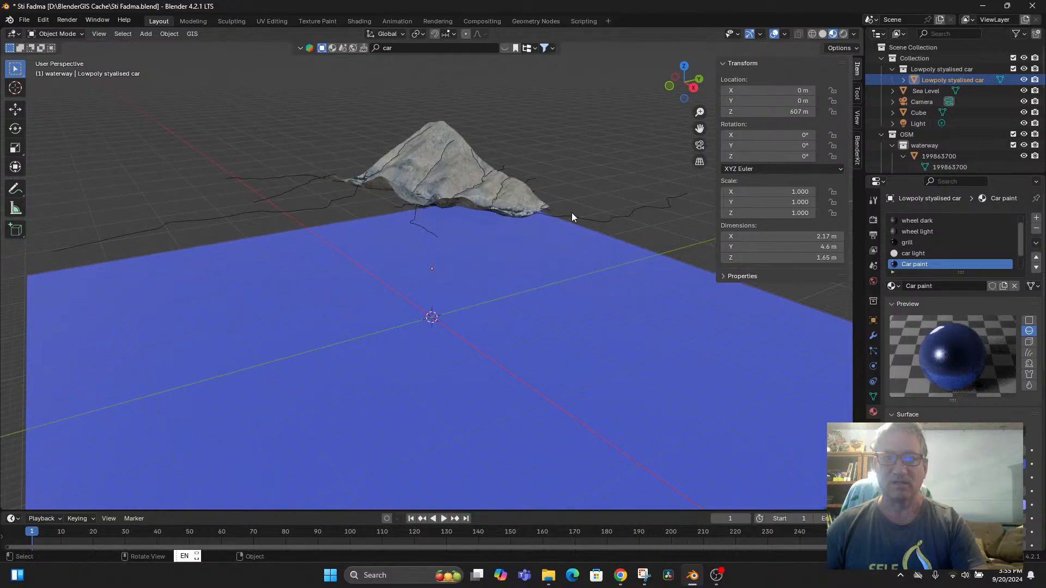
{"action": "left_click", "coordinate": [571, 217]}
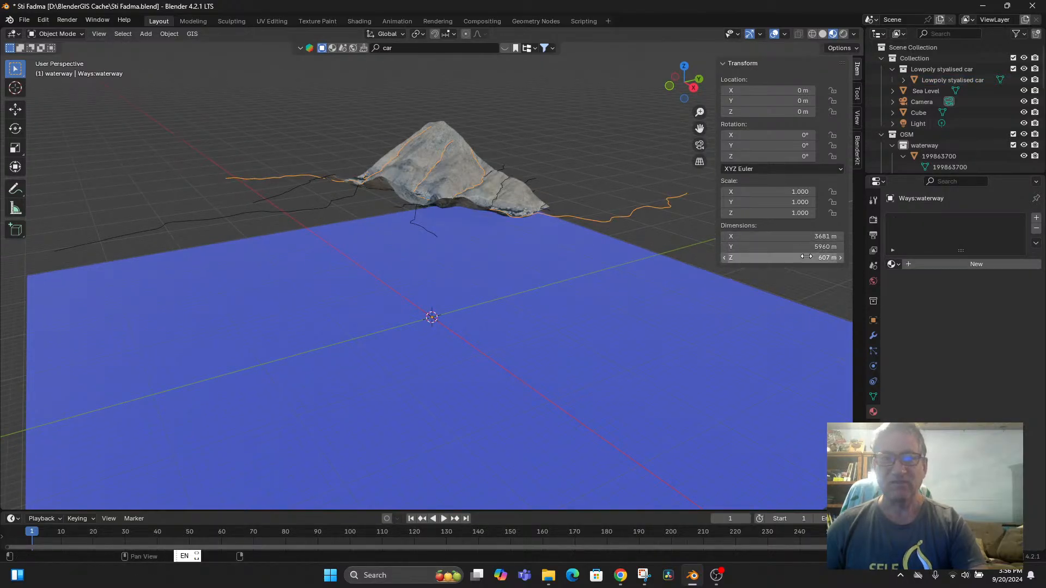
{"action": "mouse_move", "coordinate": [806, 257]}
{"action": "left_mouse_down"}
{"action": "mouse_move", "coordinate": [833, 258]}
{"action": "mouse_move", "coordinate": [814, 258]}
{"action": "left_mouse_up"}
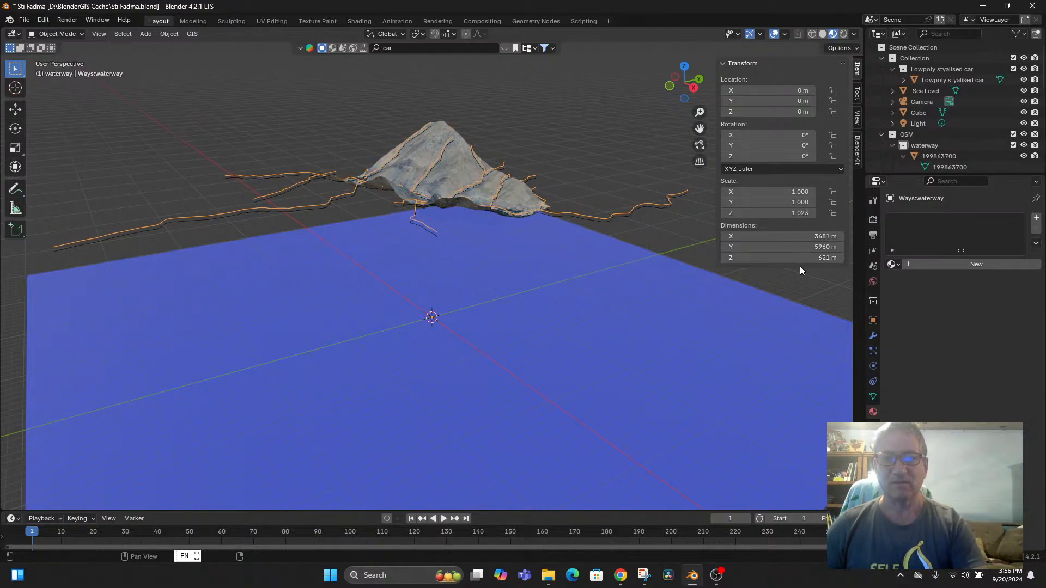
{"action": "key", "text": "ctrl+z"}
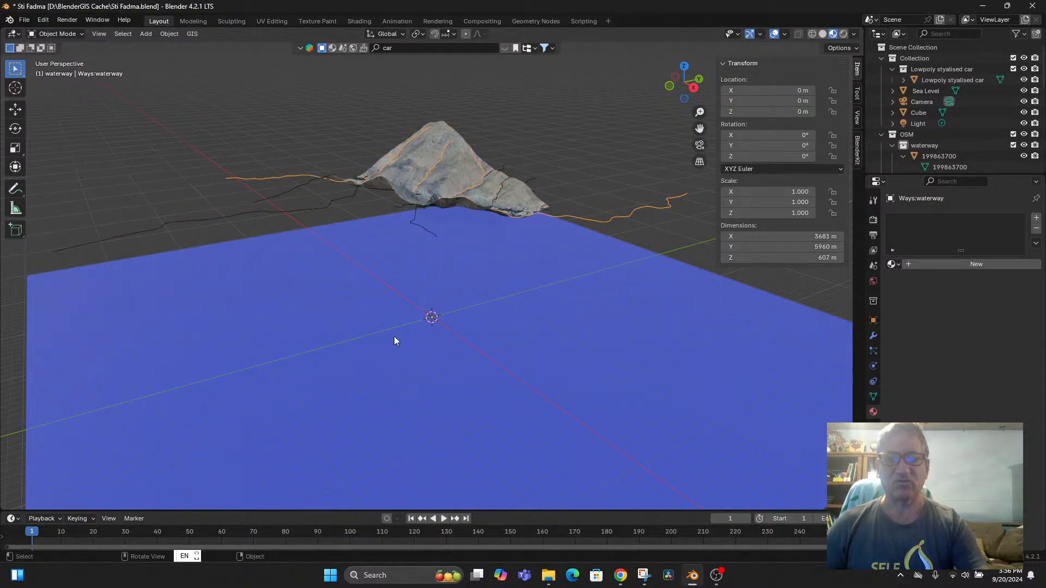
{"action": "middle_click_drag", "start_coordinate": [394, 341], "coordinate": [552, 298]}
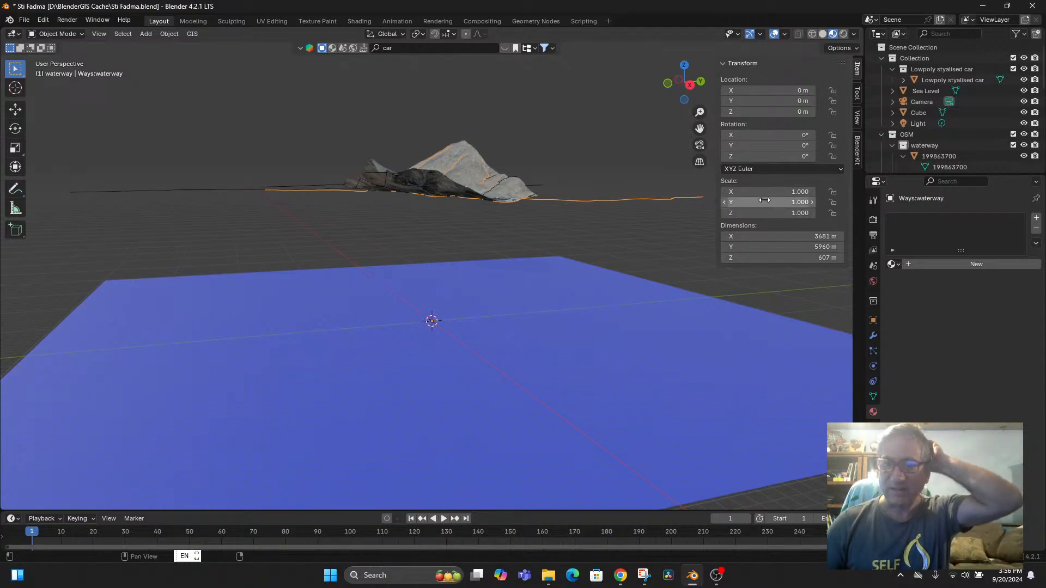
{"action": "left_click", "coordinate": [857, 117]}
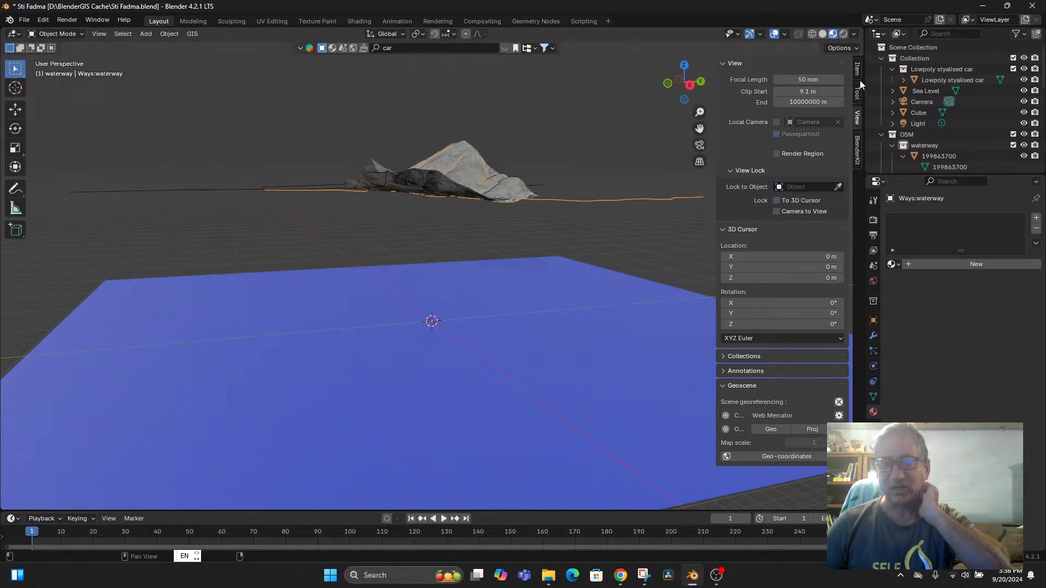
{"action": "left_click", "coordinate": [857, 72]}
{"action": "middle_click_drag", "start_coordinate": [582, 379], "coordinate": [605, 381]}
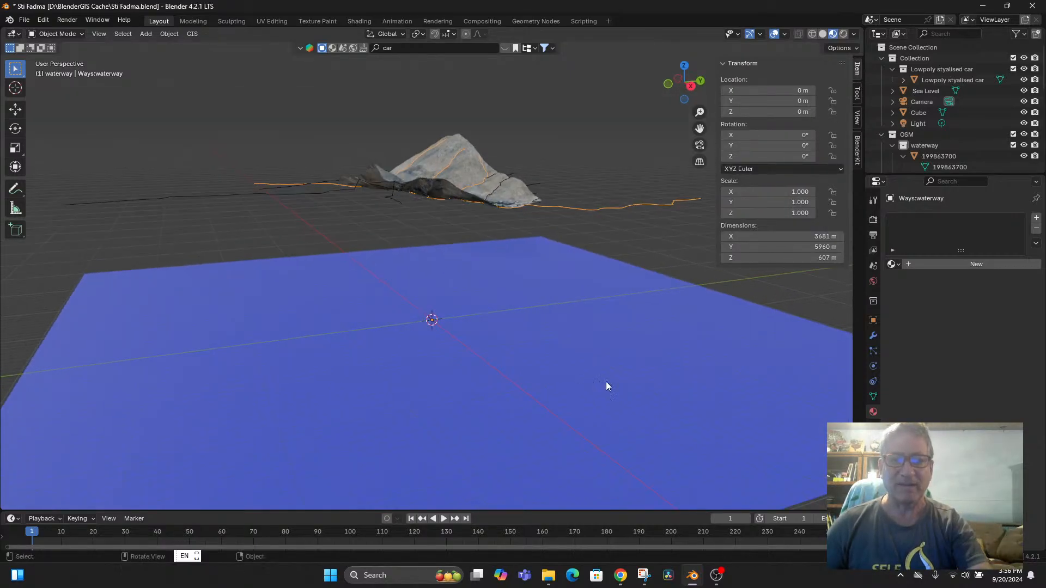
Step: Select the Lowpoly styalised car and raise it along the global Z axis to about 2157 m
{"action": "left_click", "coordinate": [950, 80]}
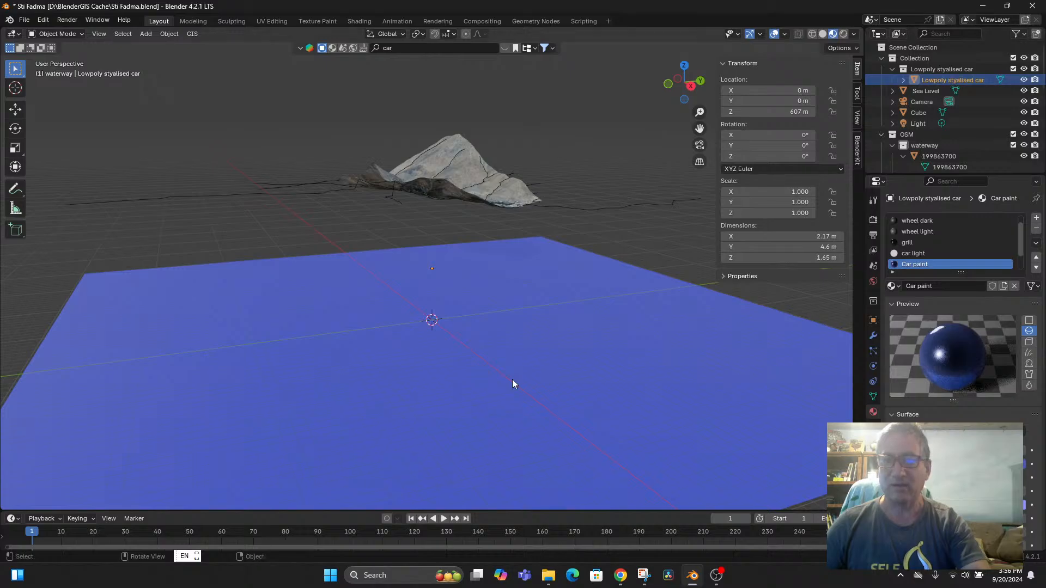
{"action": "key", "text": "KP_Decimal"}
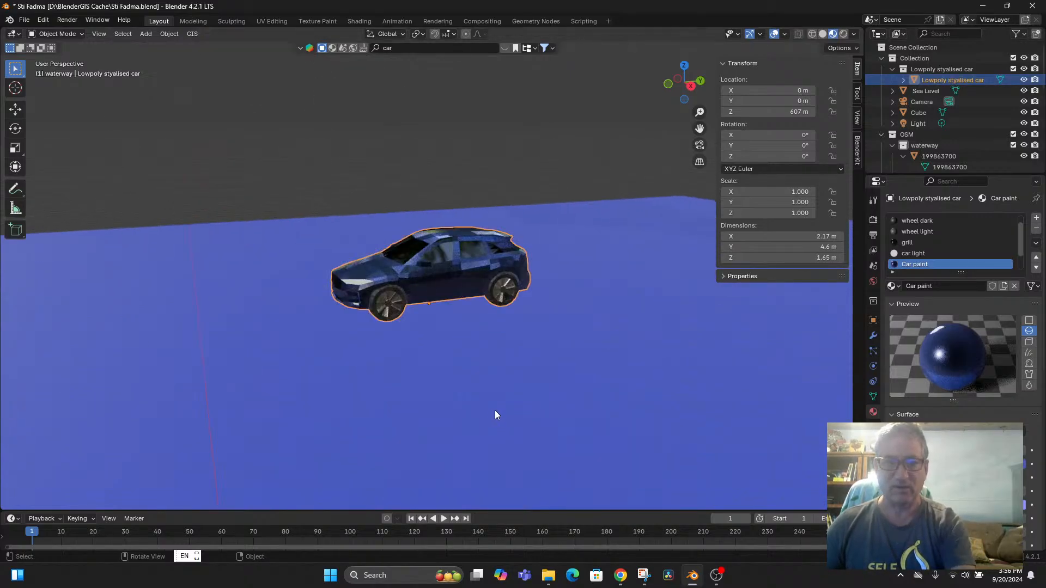
{"action": "scroll", "coordinate": [488, 375], "scroll_direction": "down", "scroll_amount": 3}
{"action": "scroll", "coordinate": [482, 393], "scroll_direction": "down", "scroll_amount": 8}
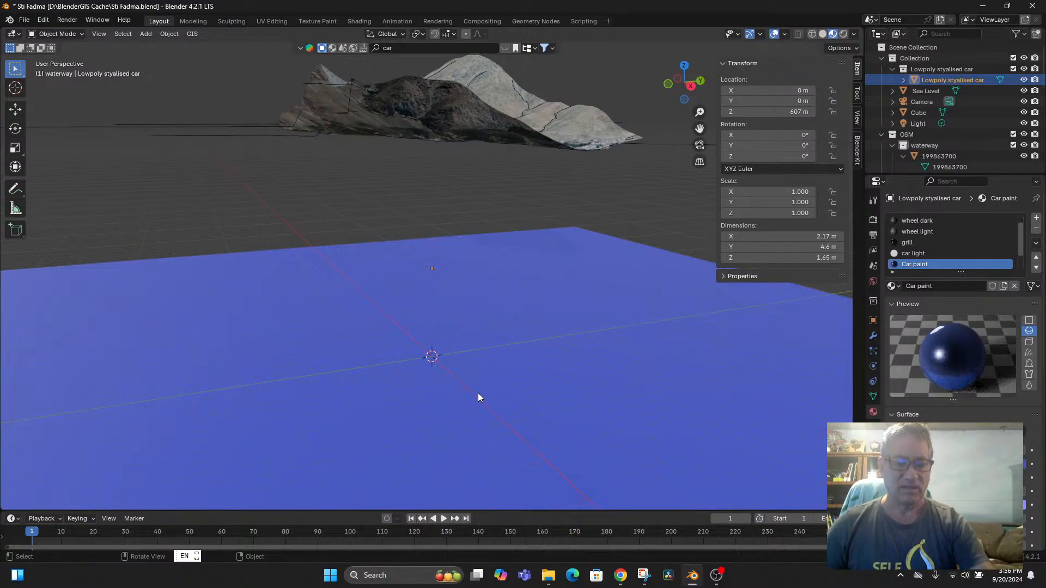
{"action": "key", "text": "g"}
{"action": "key", "text": "z"}
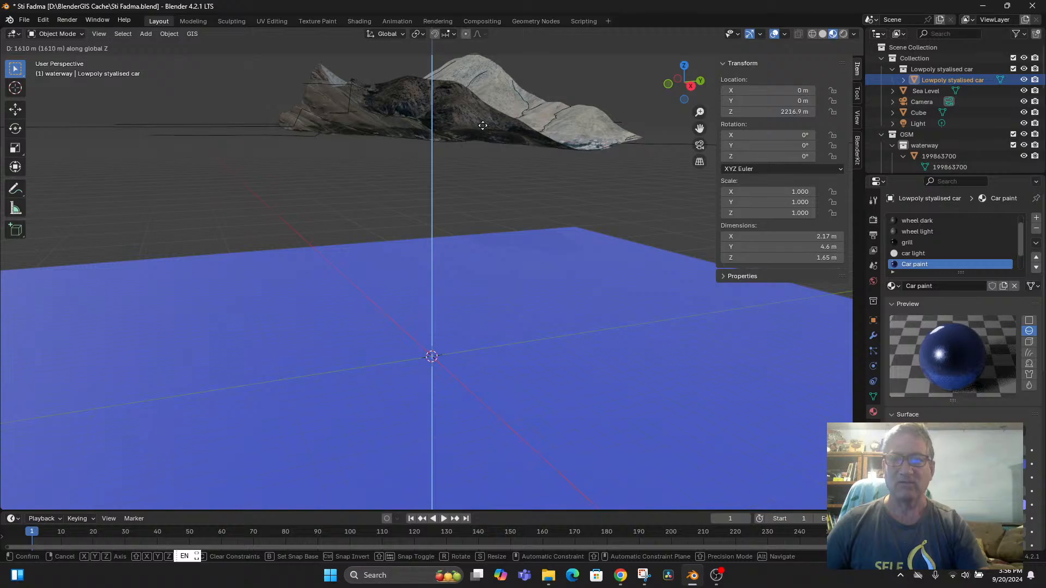
{"action": "left_click", "coordinate": [479, 136]}
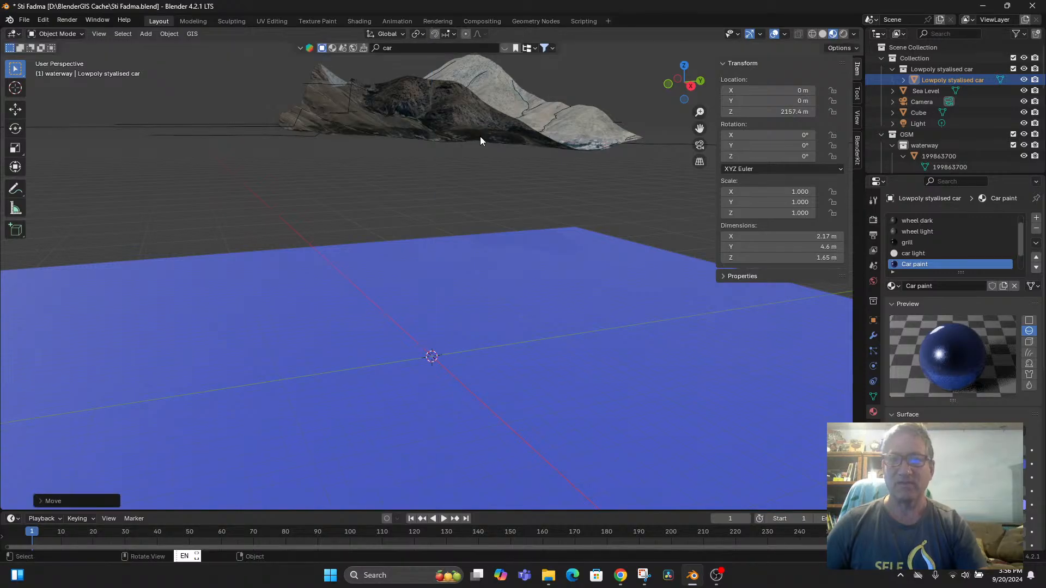
Step: Lower the car along the global Z axis to about 2096.5 m, closer to the terrain surface
{"action": "middle_click_drag", "start_coordinate": [545, 234], "coordinate": [598, 307]}
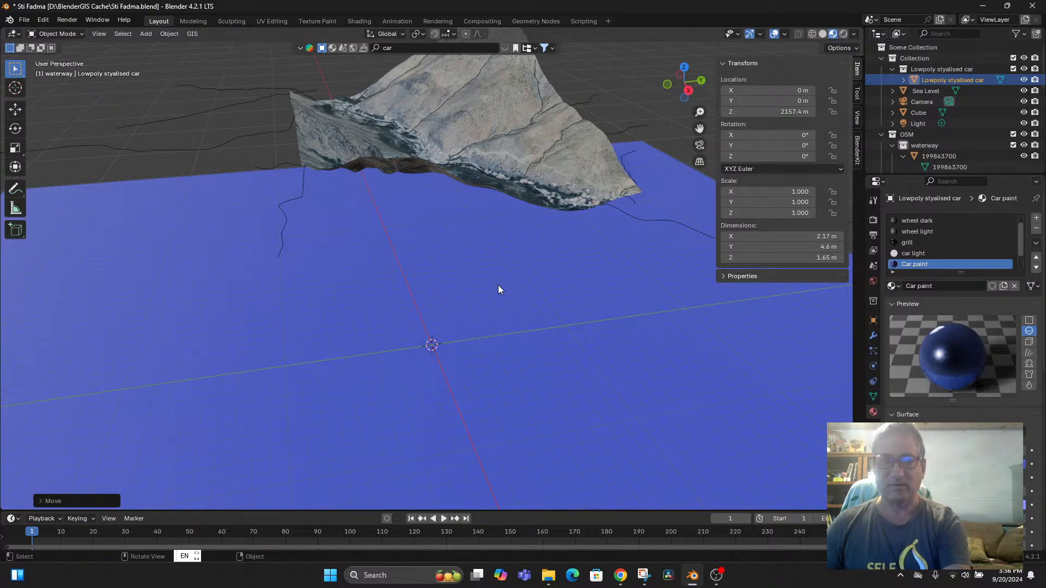
{"action": "key", "text": "KP_Decimal"}
{"action": "middle_click_drag", "start_coordinate": [500, 293], "coordinate": [495, 325]}
{"action": "scroll", "coordinate": [495, 330], "scroll_direction": "down", "scroll_amount": 10}
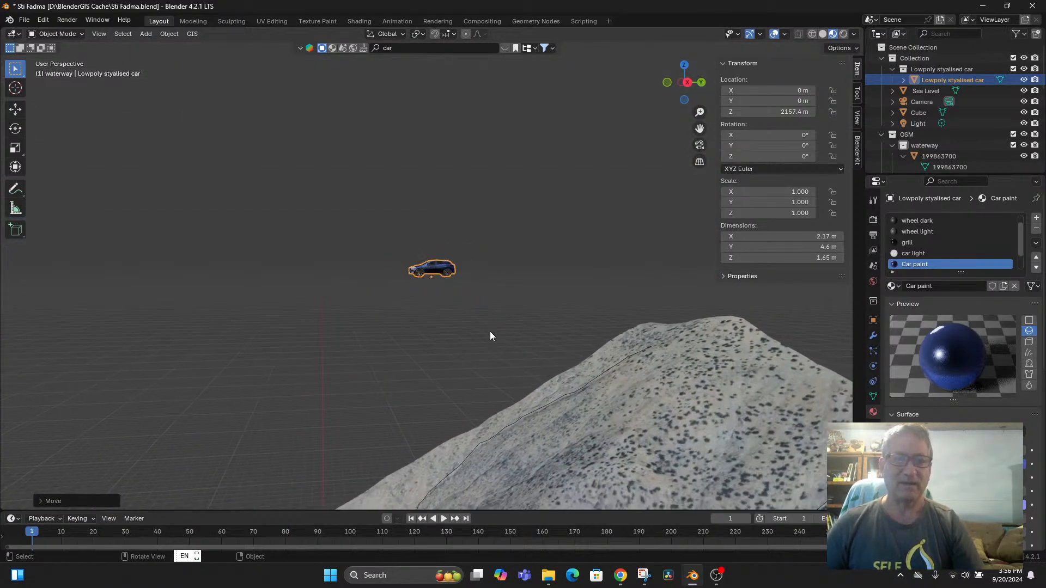
{"action": "middle_click_drag", "start_coordinate": [564, 425], "coordinate": [493, 480]}
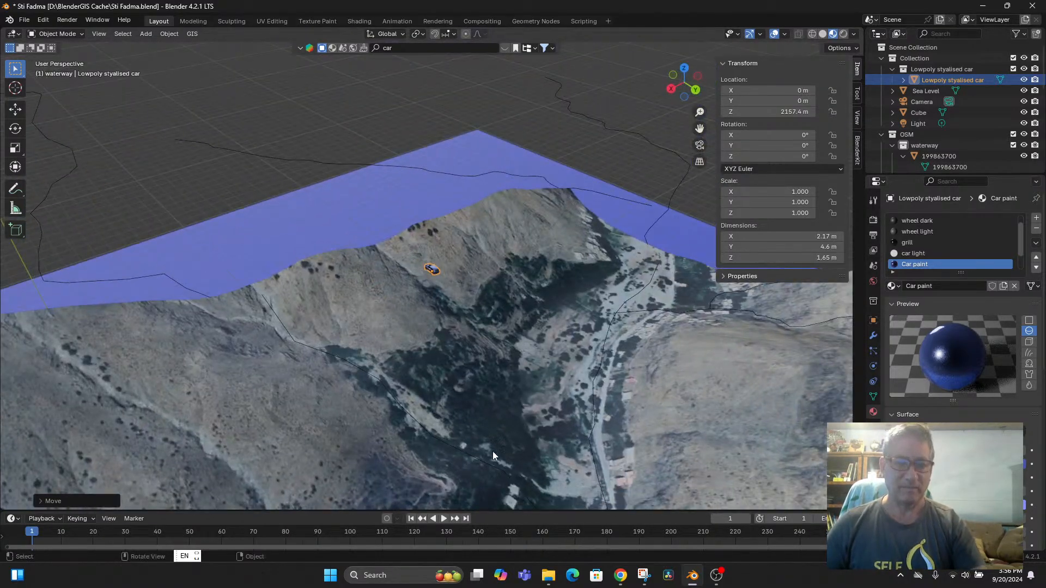
{"action": "key", "text": "g"}
{"action": "key", "text": "z"}
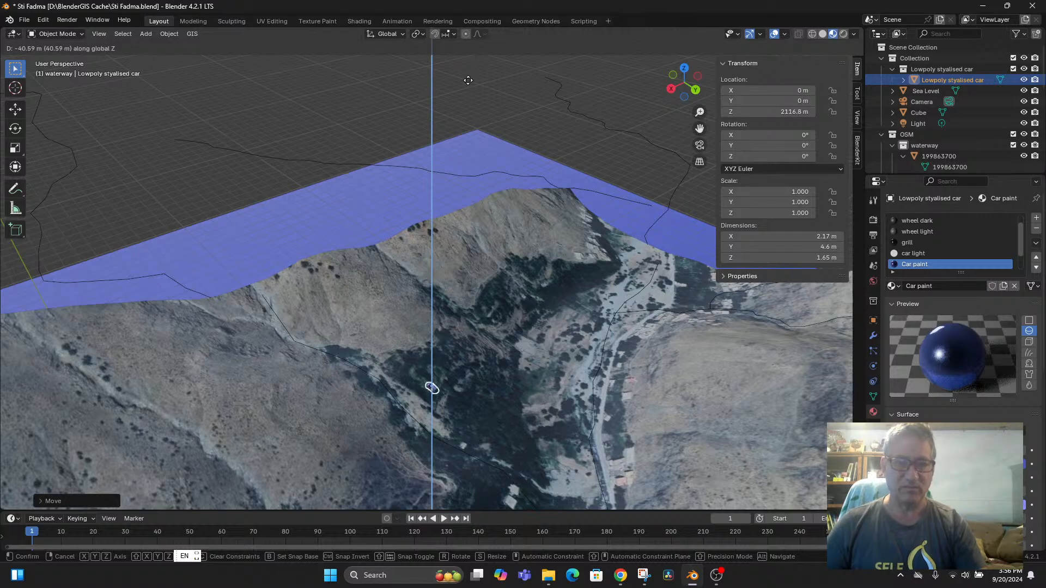
{"action": "left_click", "coordinate": [474, 126]}
{"action": "scroll", "coordinate": [521, 166], "scroll_direction": "down", "scroll_amount": 9}
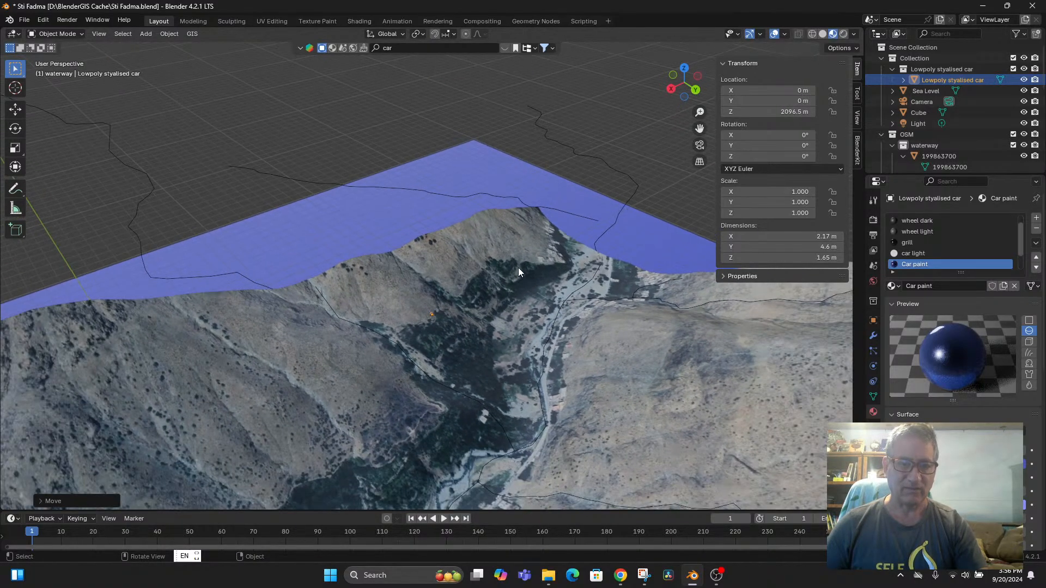
Step: Lower the Lowpoly styalised car along the global Z axis in two moves to about 1743.5 m
{"action": "key", "text": "g"}
{"action": "key", "text": "z"}
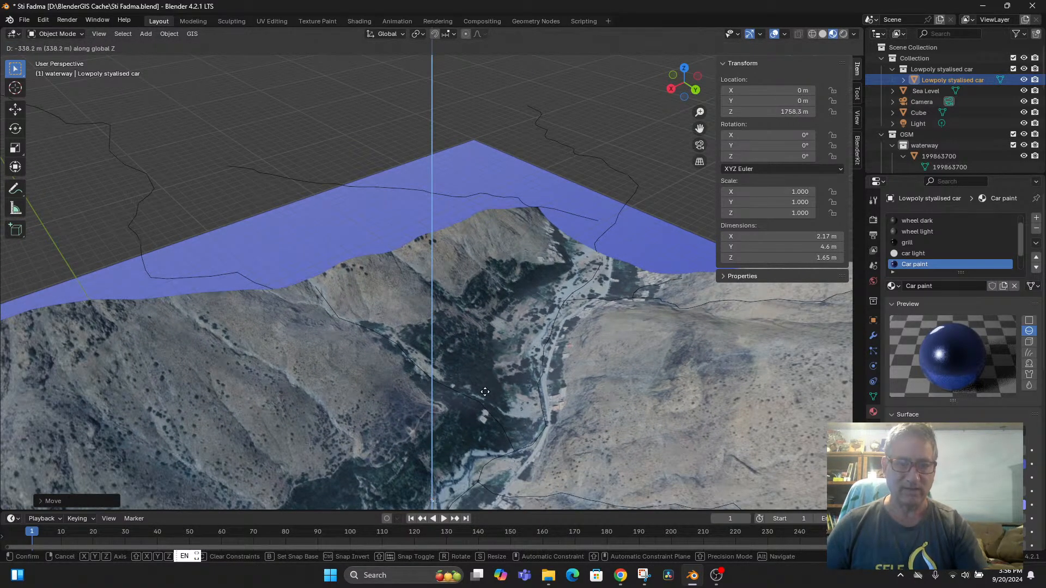
{"action": "left_click", "coordinate": [509, 397]}
{"action": "scroll", "coordinate": [505, 388], "scroll_direction": "up", "scroll_amount": 10}
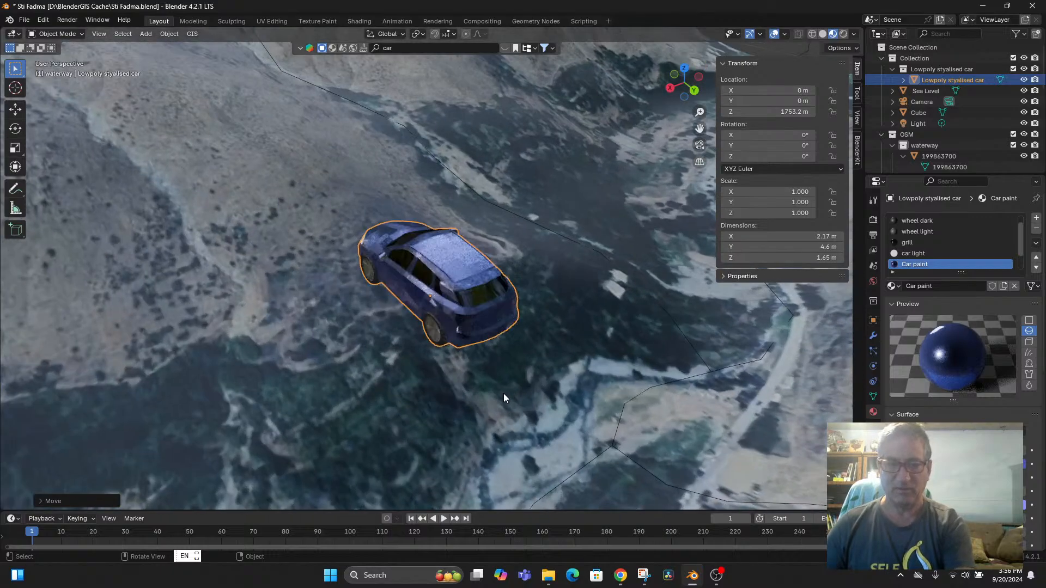
{"action": "middle_click_drag", "start_coordinate": [501, 391], "coordinate": [518, 368]}
{"action": "scroll", "coordinate": [515, 371], "scroll_direction": "down", "scroll_amount": 3}
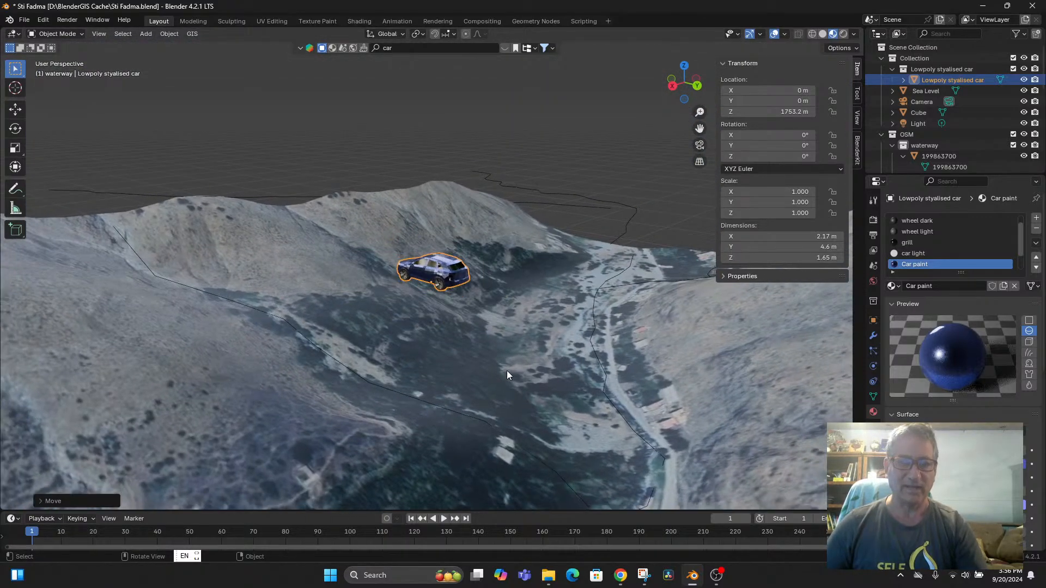
{"action": "key", "text": "g"}
{"action": "key", "text": "z"}
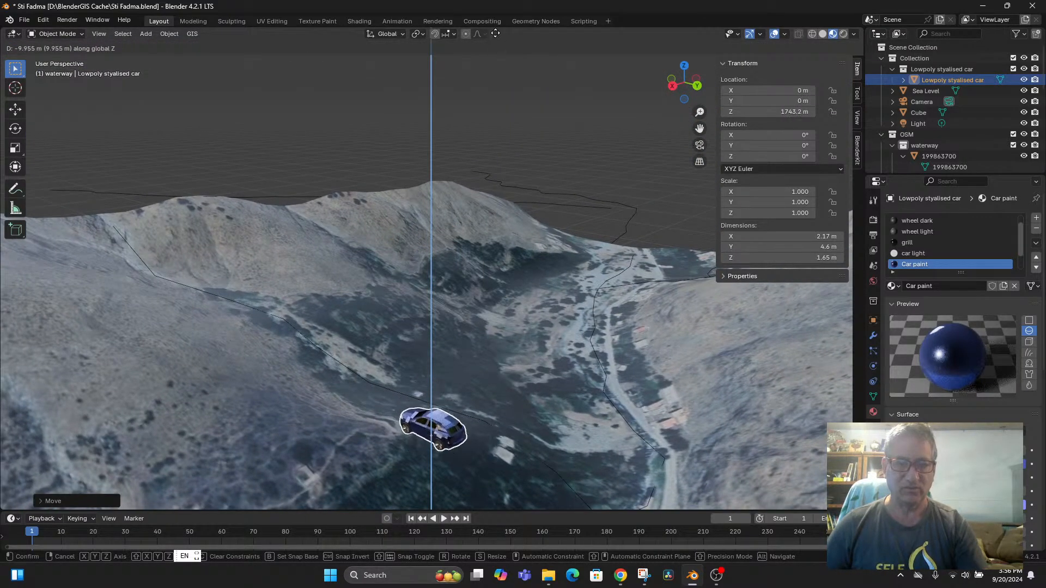
{"action": "left_click", "coordinate": [496, 34]}
Step: Lower the car further along the global Z axis into the valley, to about 1531.5 m
{"action": "scroll", "coordinate": [470, 329], "scroll_direction": "down", "scroll_amount": 10}
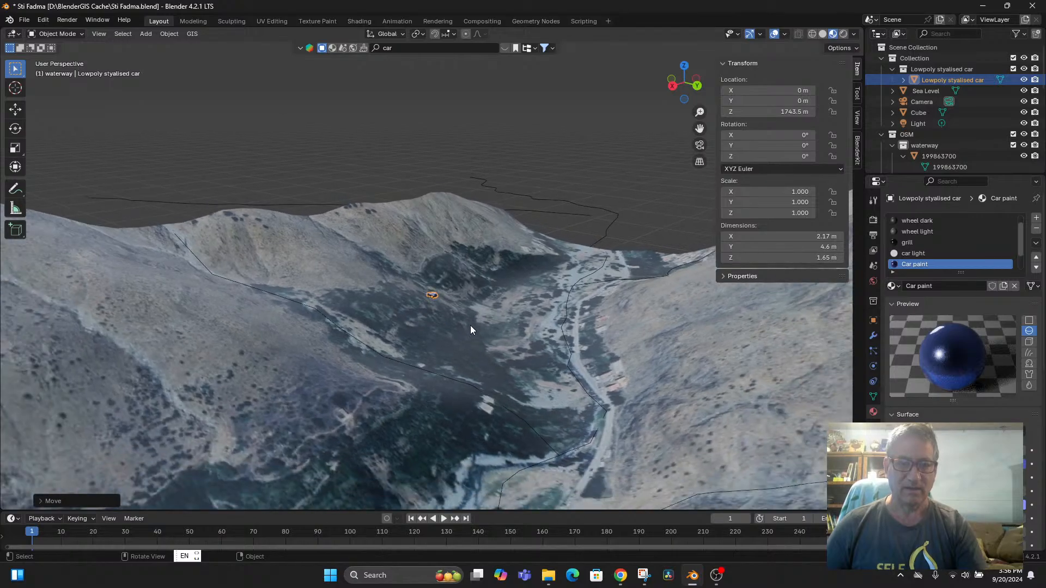
{"action": "key", "text": "g"}
{"action": "key", "text": "z"}
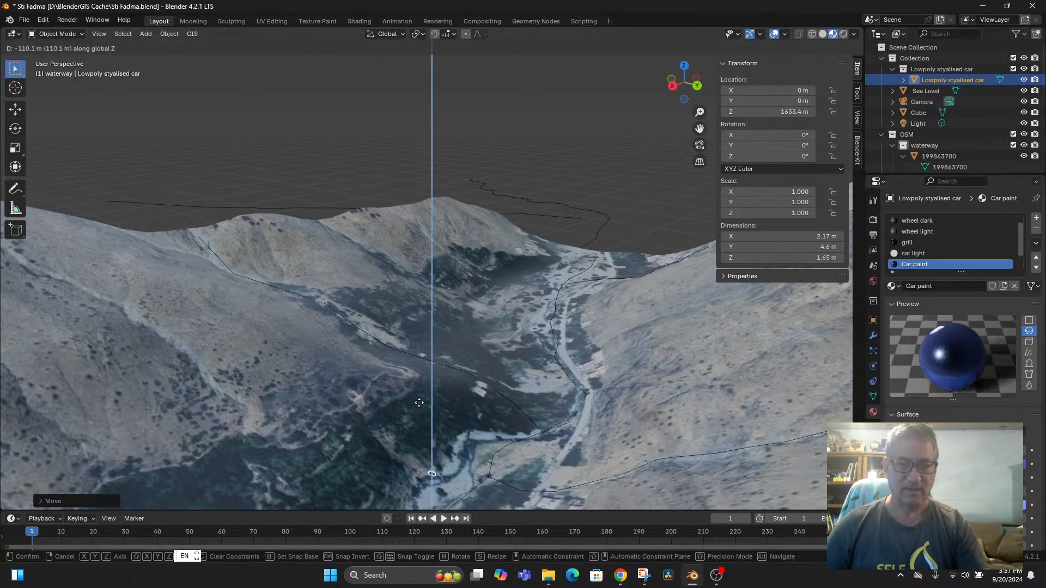
{"action": "left_click", "coordinate": [424, 422]}
{"action": "scroll", "coordinate": [460, 429], "scroll_direction": "down", "scroll_amount": 3}
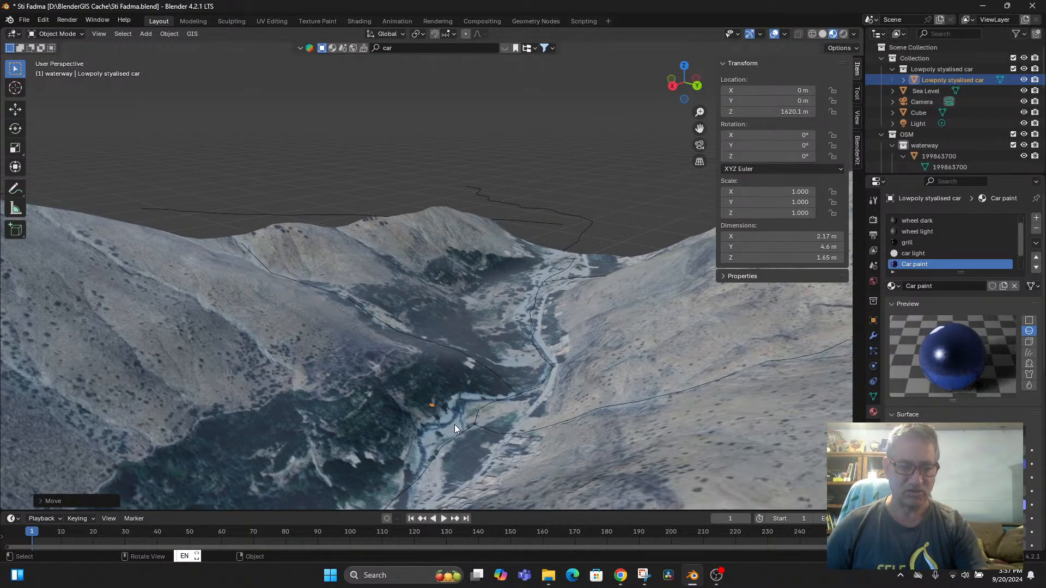
{"action": "key", "text": "g"}
{"action": "key", "text": "z"}
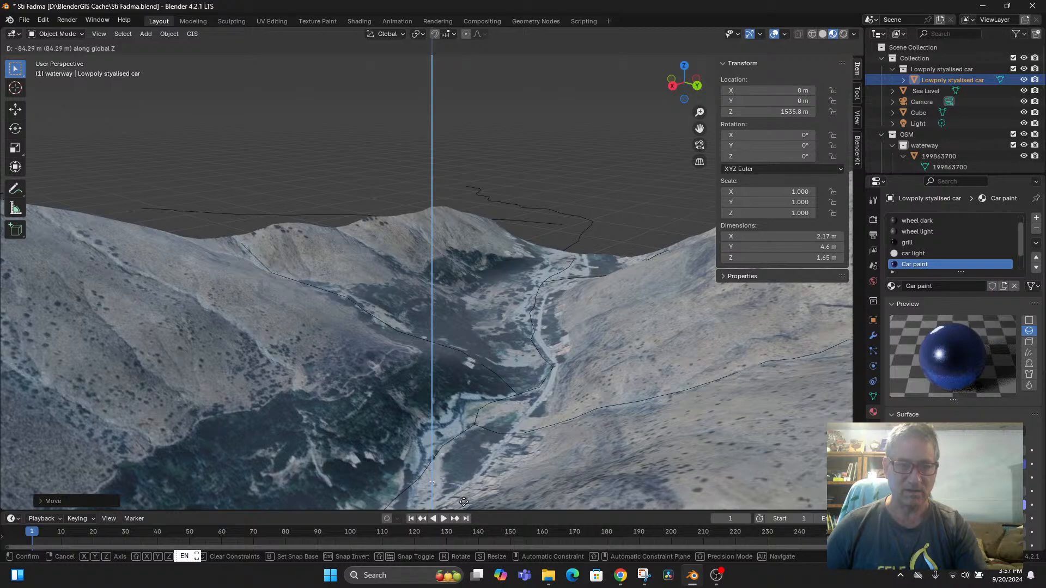
{"action": "left_click", "coordinate": [463, 505]}
Step: Move the car freely down to the village road, at about X 48 m, Y -72.4 m, Z 1430.8 m, and frame it
{"action": "middle_click_drag", "start_coordinate": [466, 482], "coordinate": [521, 493]}
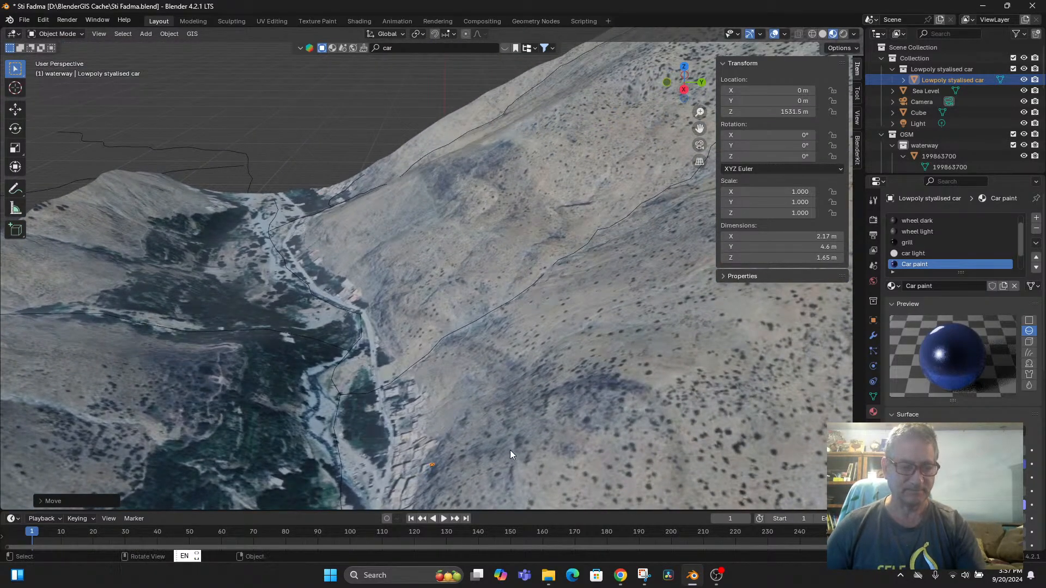
{"action": "middle_click_drag", "start_coordinate": [509, 450], "coordinate": [576, 135], "text": "shift"}
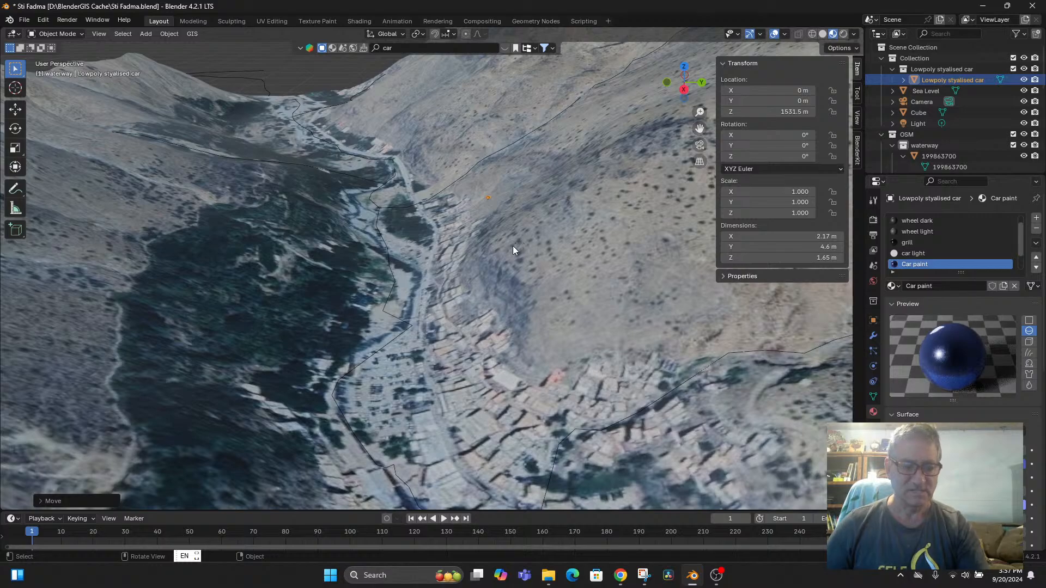
{"action": "key", "text": "g"}
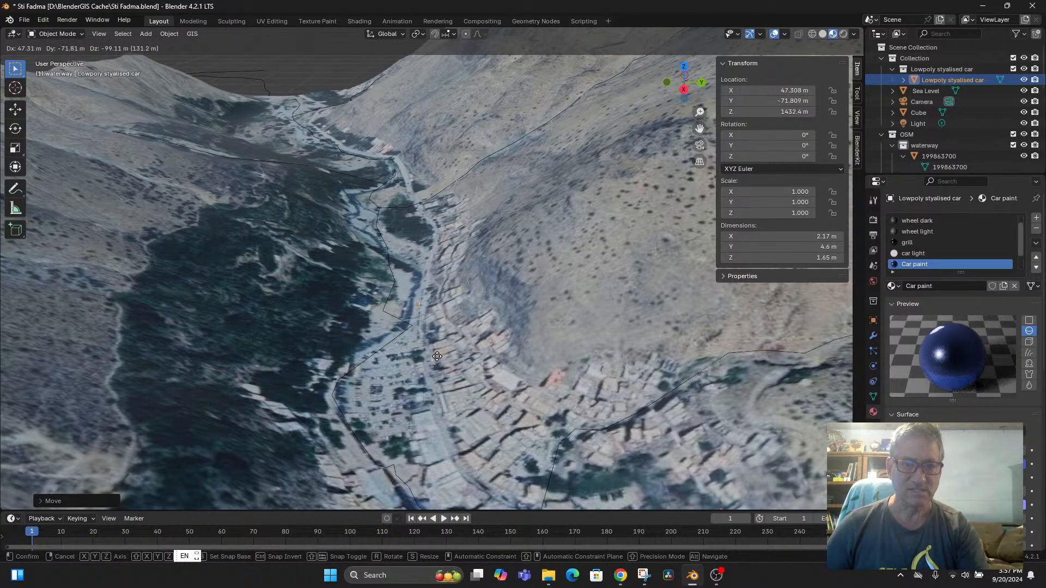
{"action": "left_click", "coordinate": [441, 354]}
{"action": "key", "text": "KP_Decimal"}
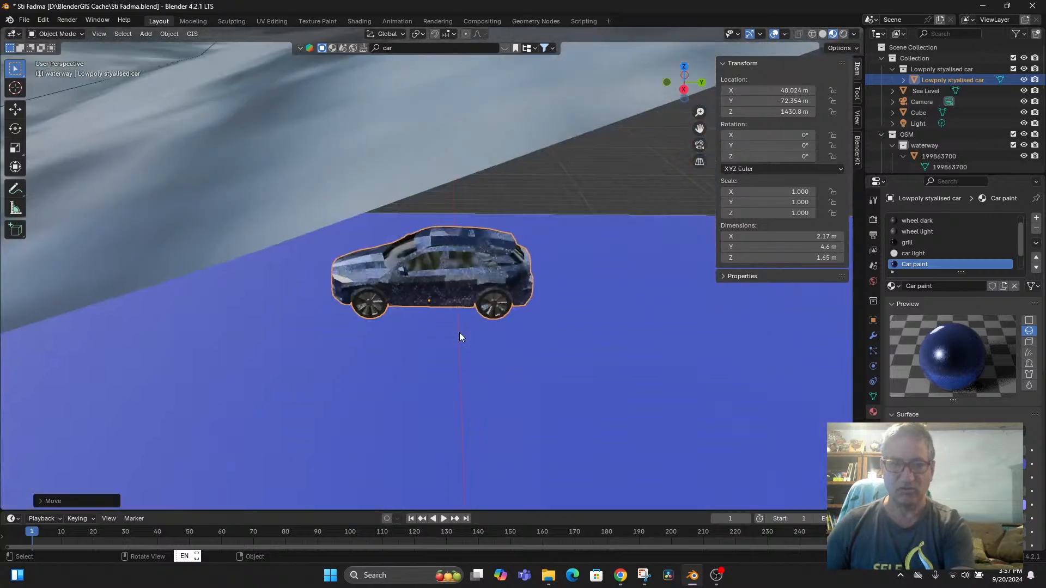
Step: Raise the car along the global Z axis to about 1435.7 m so it clears the terrain surface
{"action": "scroll", "coordinate": [466, 336], "scroll_direction": "down", "scroll_amount": 4}
{"action": "middle_click_drag", "start_coordinate": [462, 327], "coordinate": [470, 312]}
{"action": "key", "text": "g"}
{"action": "key", "text": "z"}
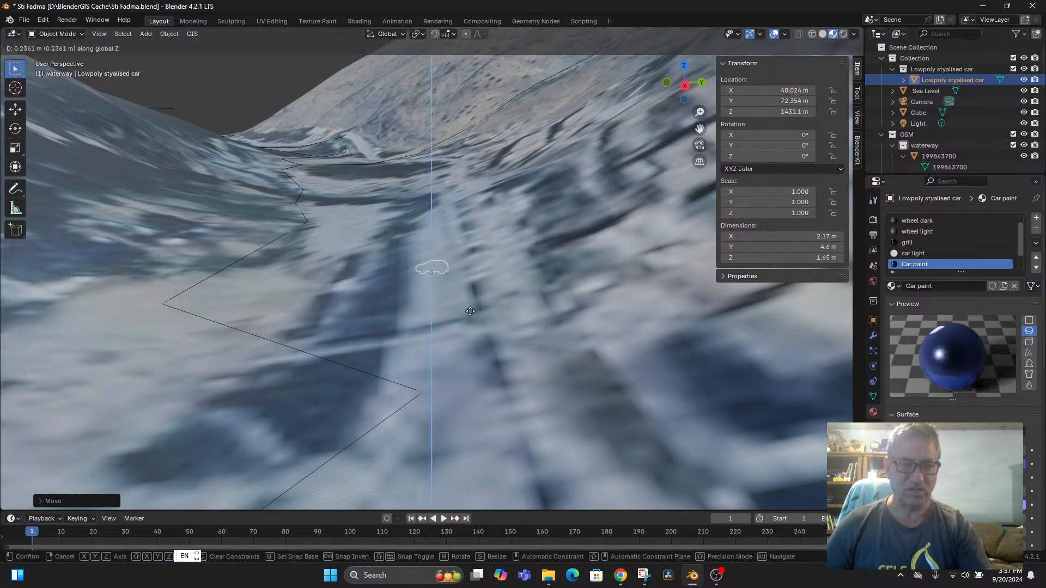
{"action": "left_click", "coordinate": [471, 289]}
Step: Rotate the car about the global Z axis to about -101.17° to line it up with the road
{"action": "middle_click_drag", "start_coordinate": [470, 289], "coordinate": [516, 312]}
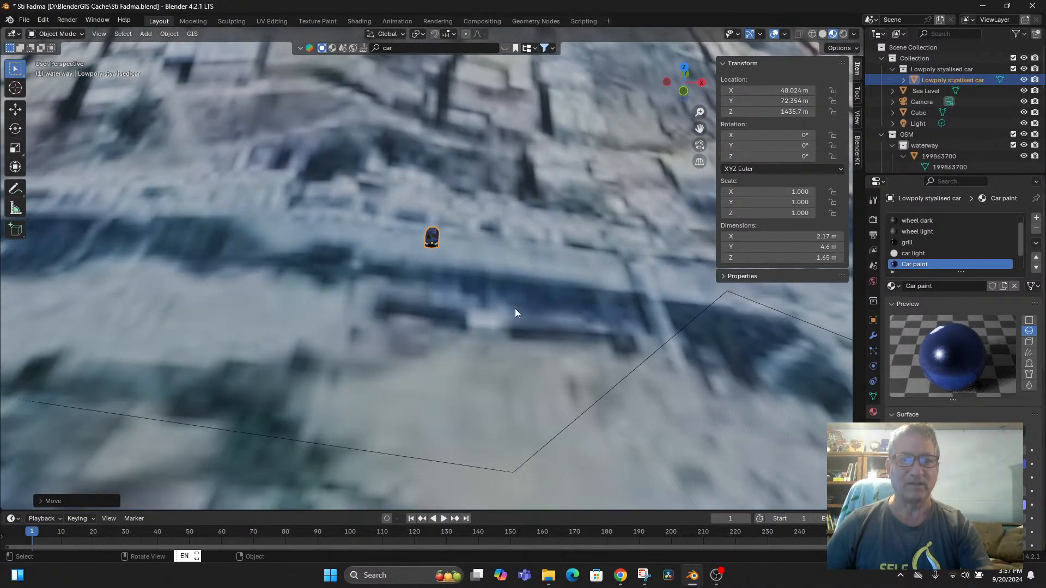
{"action": "key", "text": "r"}
{"action": "key", "text": "z"}
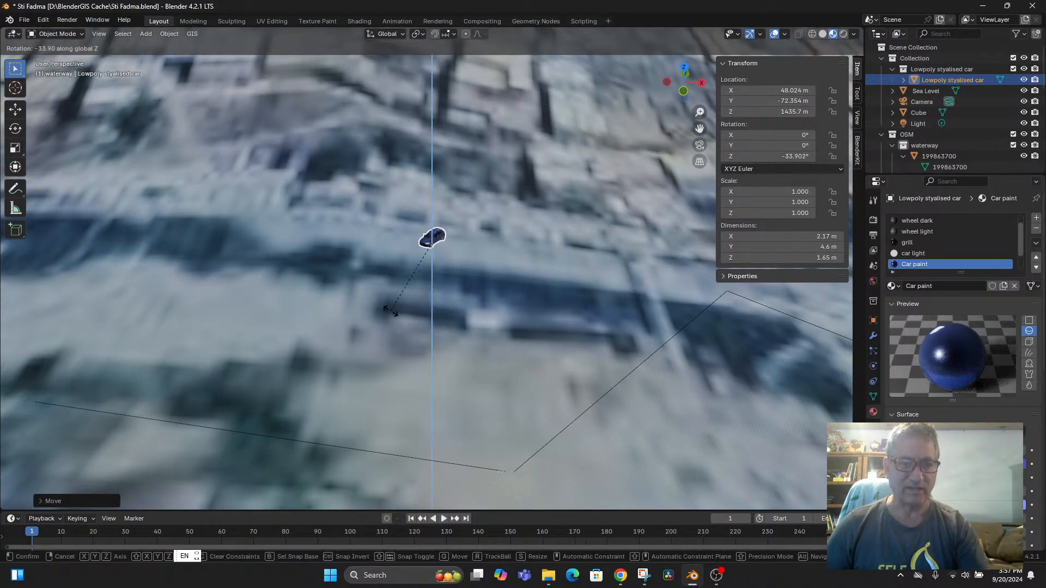
{"action": "left_click", "coordinate": [191, 207]}
Step: Lower the car onto the road at about Z 1435.1 m and lock its Z location
{"action": "middle_click_drag", "start_coordinate": [190, 207], "coordinate": [493, 320]}
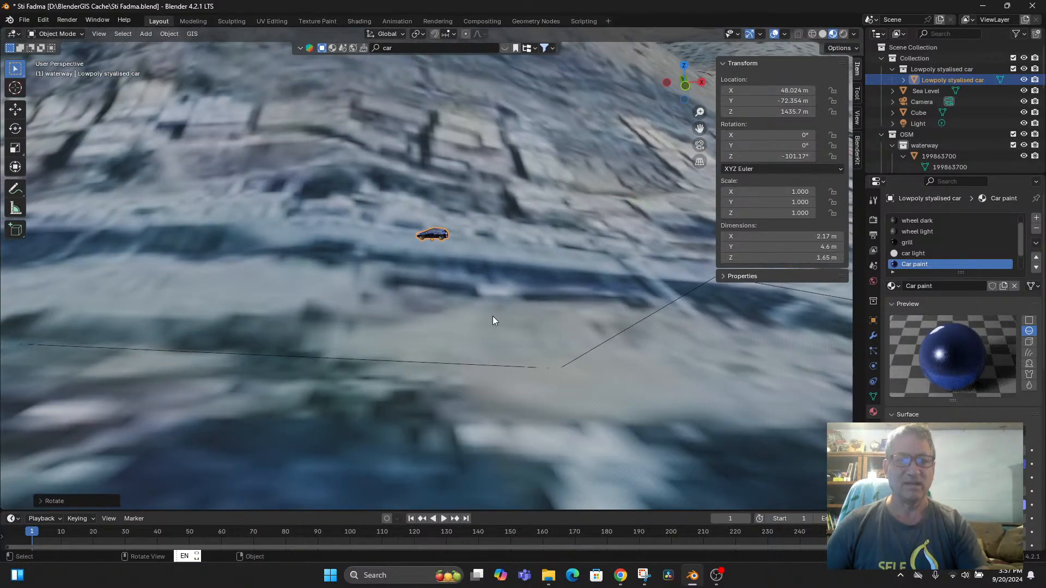
{"action": "key", "text": "g"}
{"action": "key", "text": "z"}
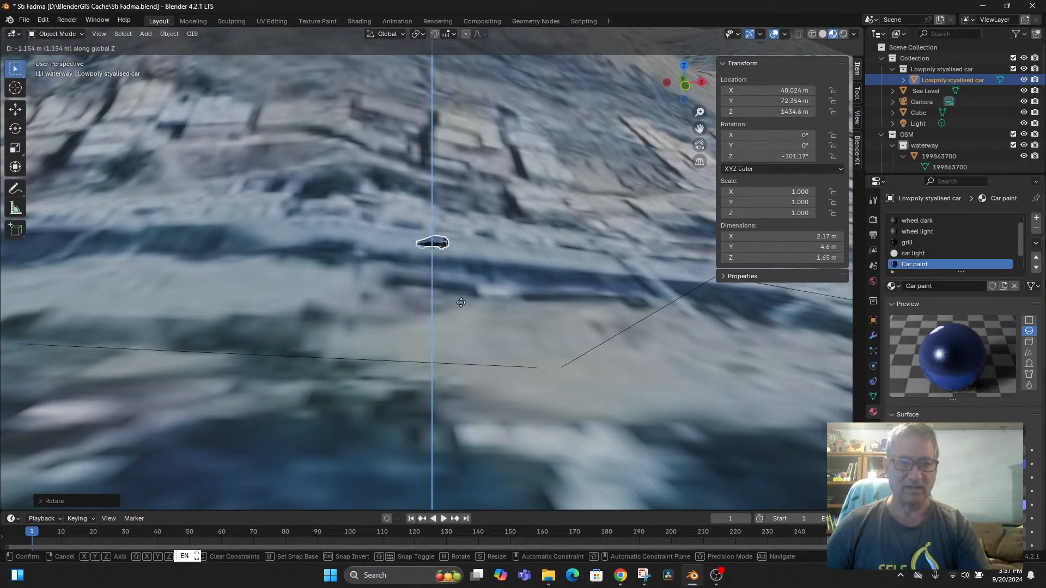
{"action": "left_click", "coordinate": [463, 298]}
{"action": "middle_click_drag", "start_coordinate": [463, 298], "coordinate": [497, 381]}
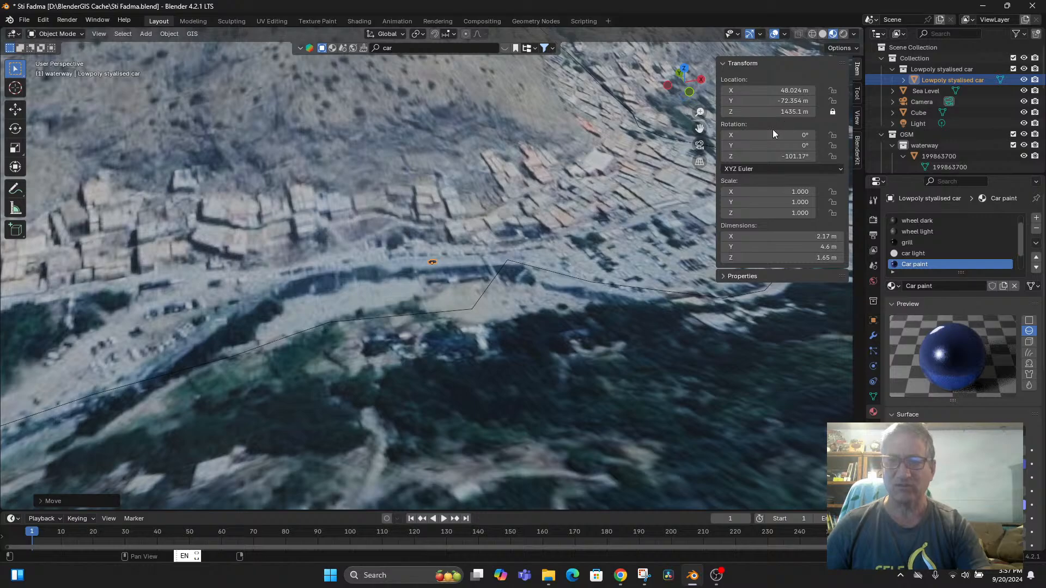
Step: Move the car along the road to about X 116.55 m, Y -72.2 m, and keyframe its transforms at frame 1 in the enlarged timeline
{"action": "key", "text": "g"}
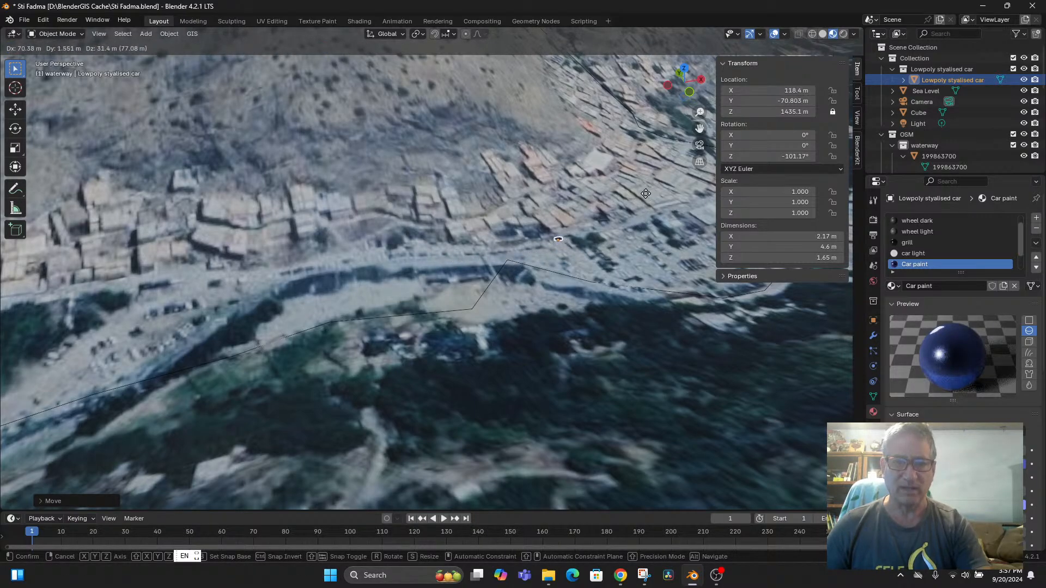
{"action": "left_click", "coordinate": [643, 204]}
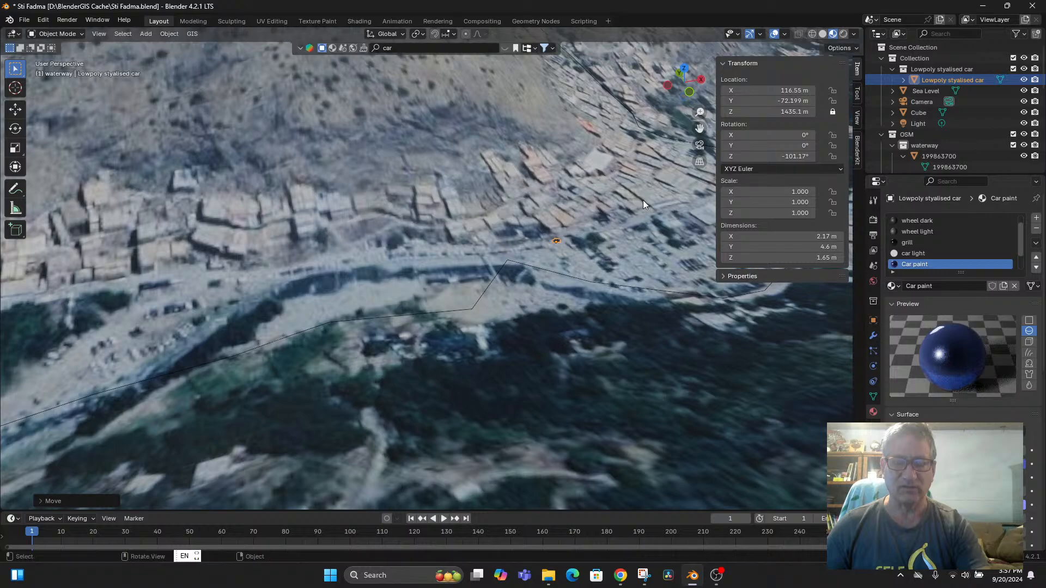
{"action": "scroll", "coordinate": [552, 282], "scroll_direction": "up", "scroll_amount": 1}
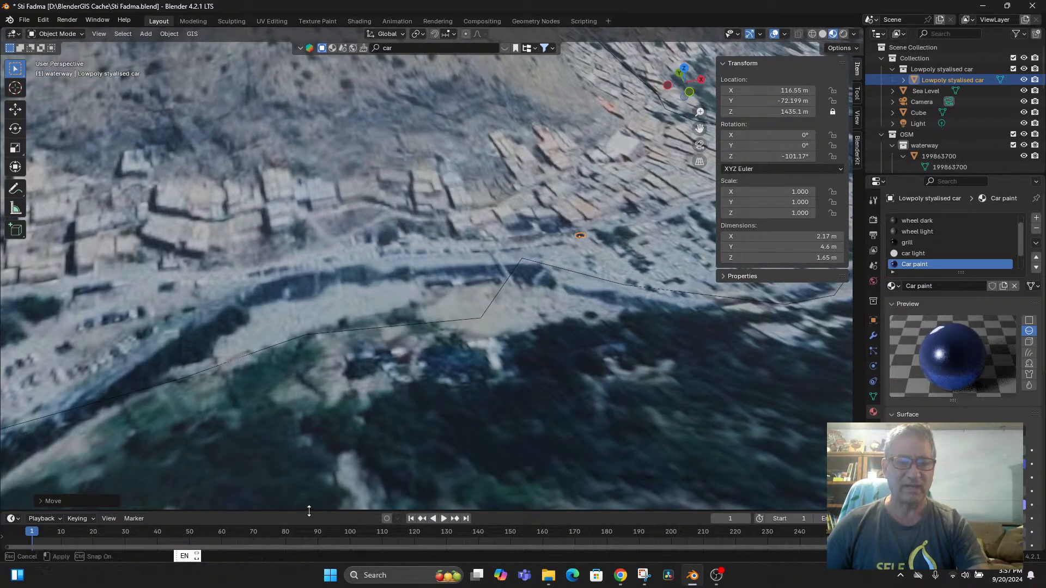
{"action": "left_click_drag", "start_coordinate": [306, 509], "coordinate": [305, 413]}
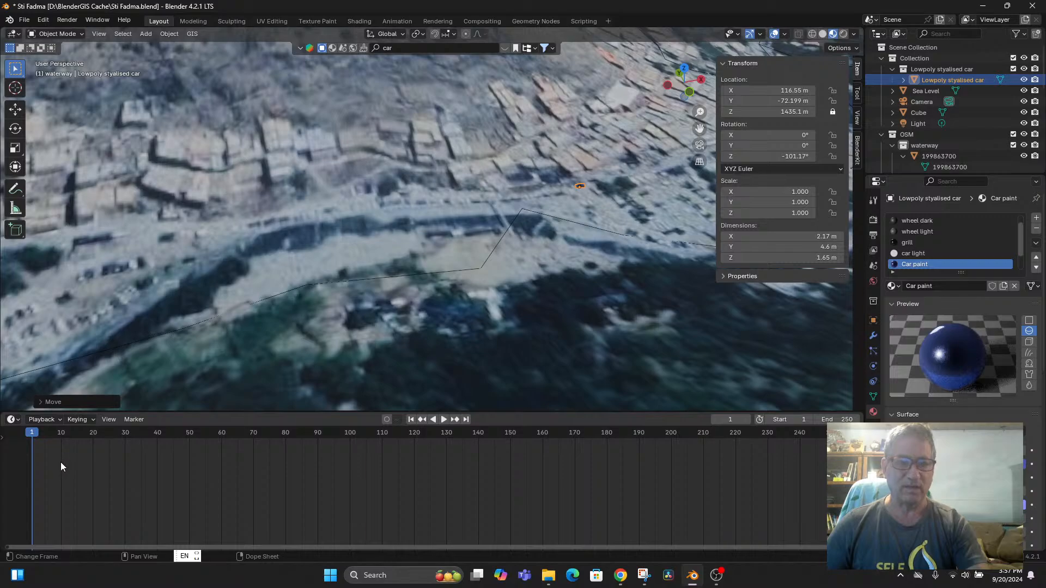
{"action": "key", "text": "i"}
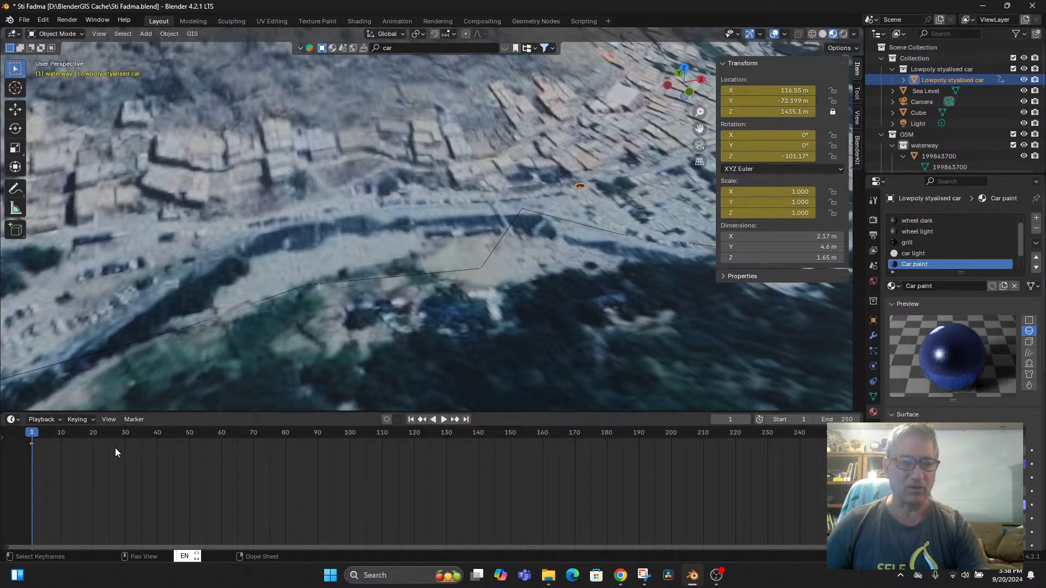
Step: At frame 90, move the car along the road to about X -35.6 m, Y -44 m, and unlock its Z location
{"action": "left_click", "coordinate": [221, 436]}
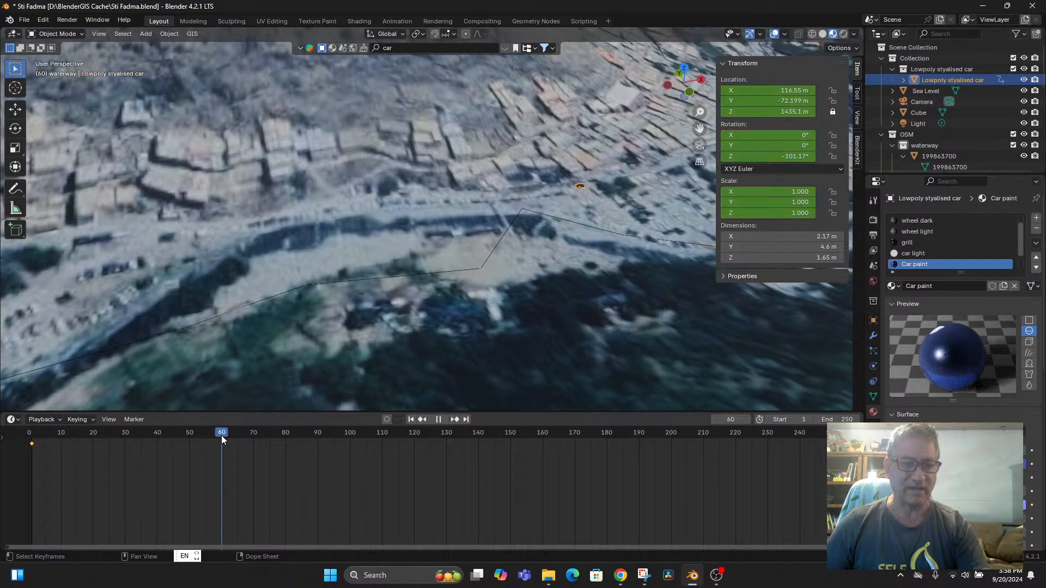
{"action": "key", "text": "space"}
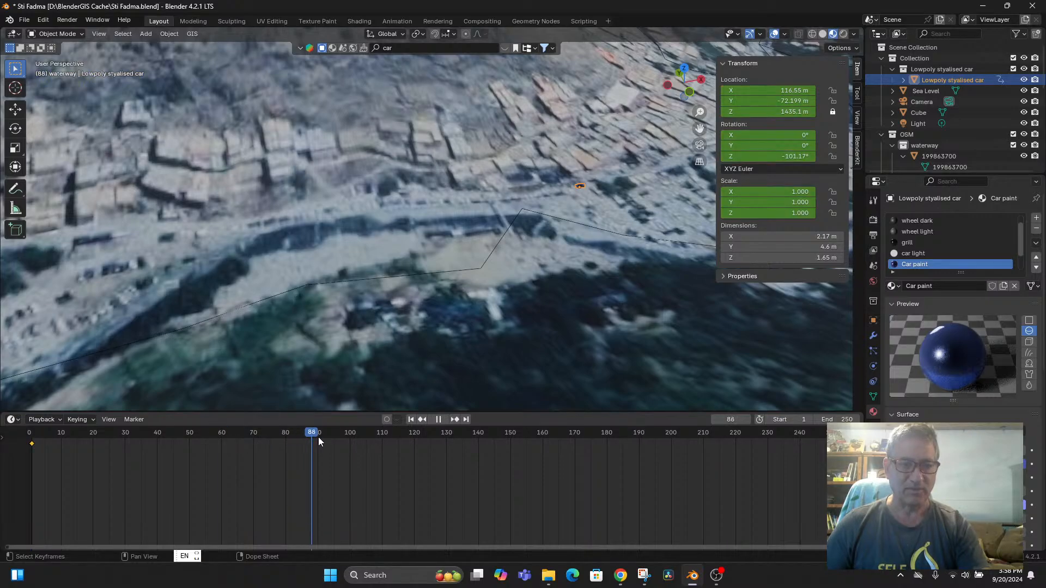
{"action": "key", "text": "space"}
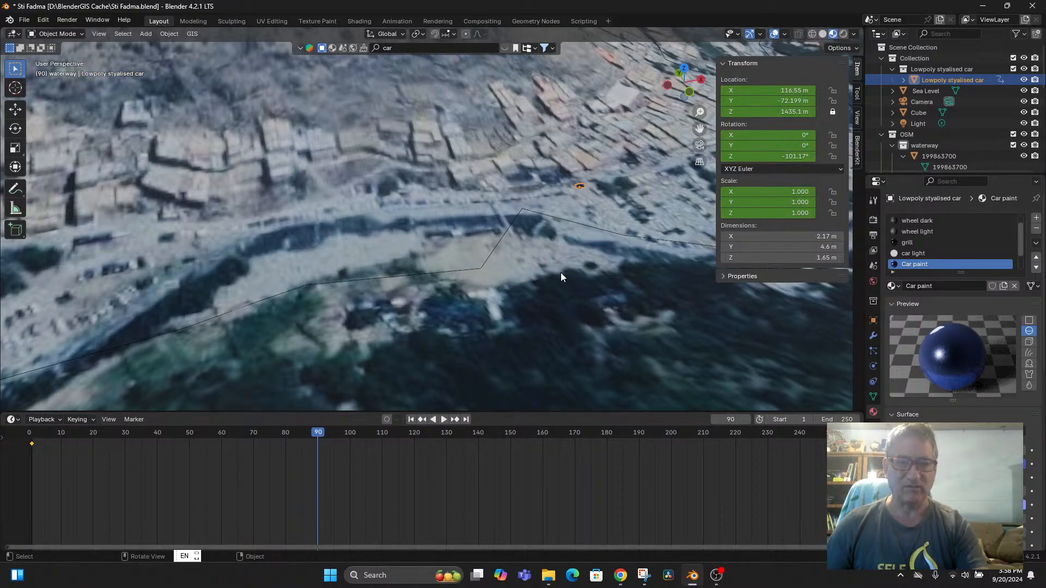
{"action": "key", "text": "g"}
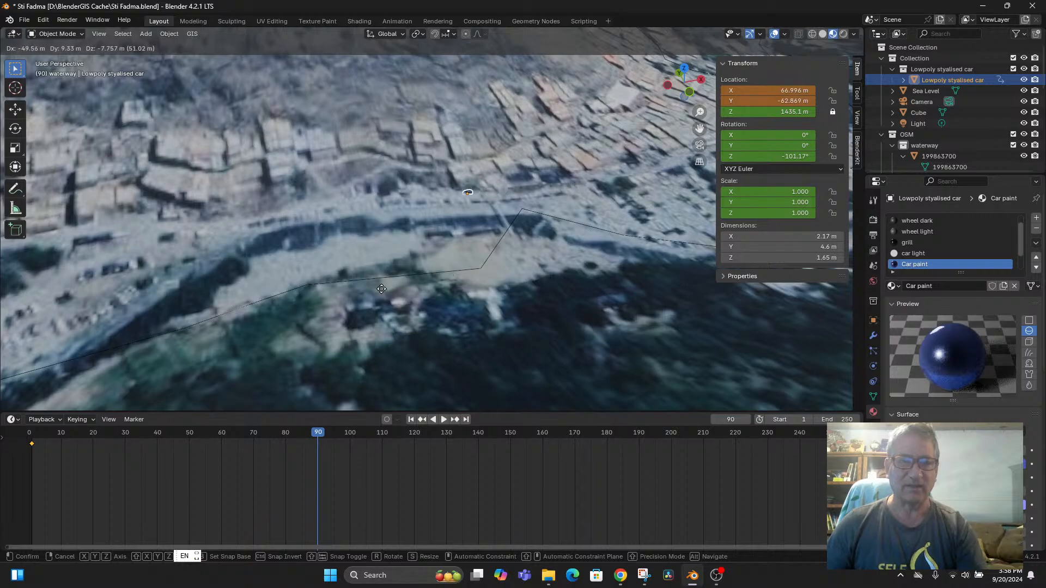
{"action": "left_click", "coordinate": [153, 338]}
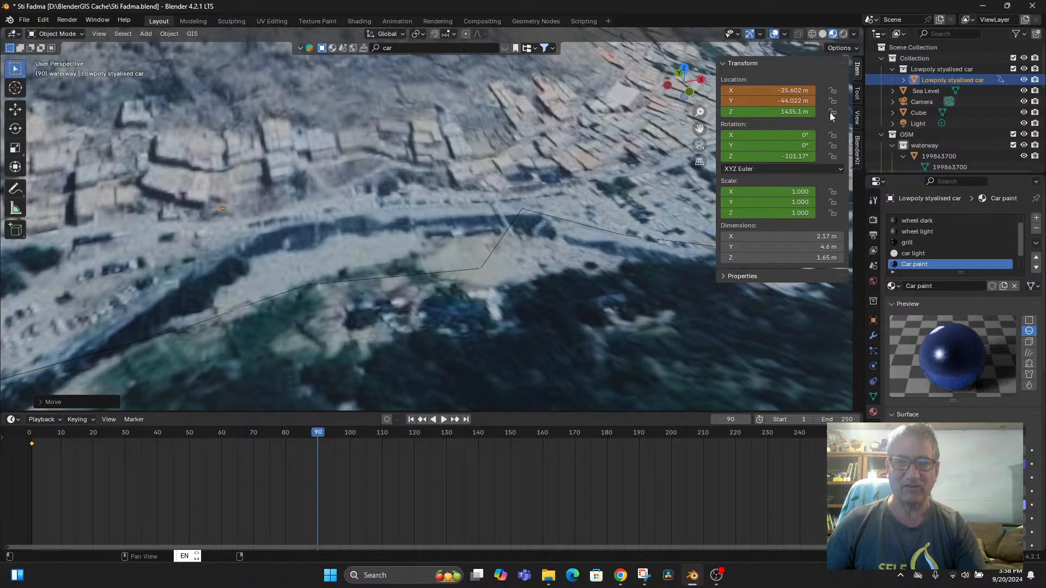
Step: Raise the car along global Z, then shift it freely to about X -30.4 m, Y -46.8 m, Z 1444.3 m
{"action": "key", "text": "g"}
{"action": "key", "text": "z"}
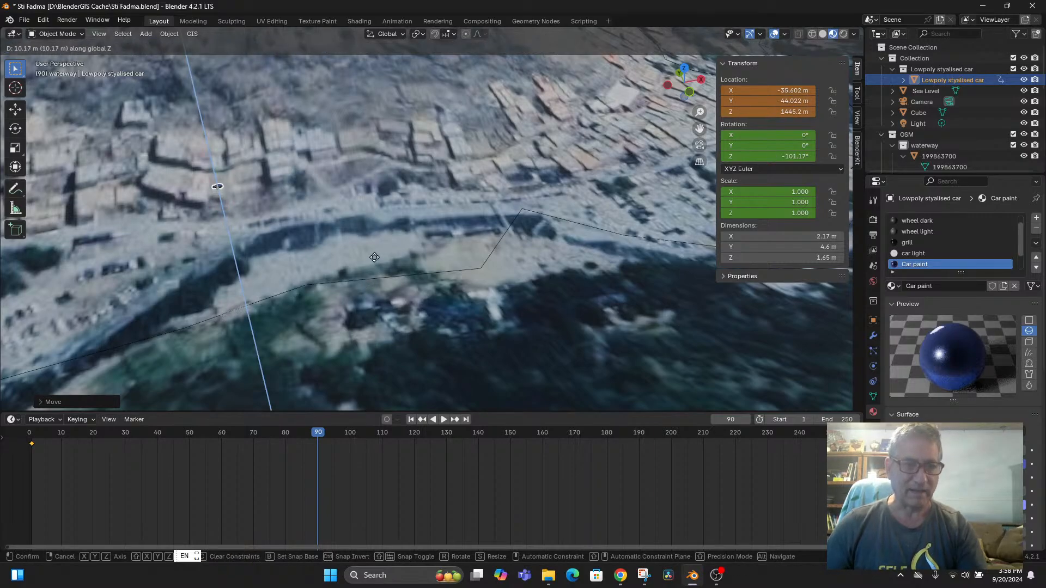
{"action": "left_click", "coordinate": [375, 256]}
{"action": "key", "text": "g"}
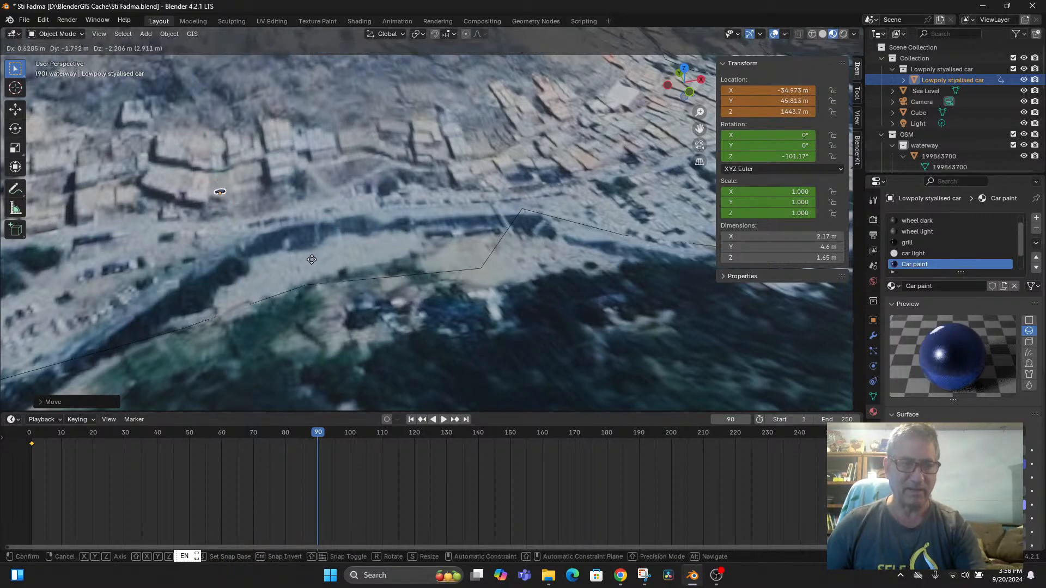
{"action": "left_click", "coordinate": [323, 257]}
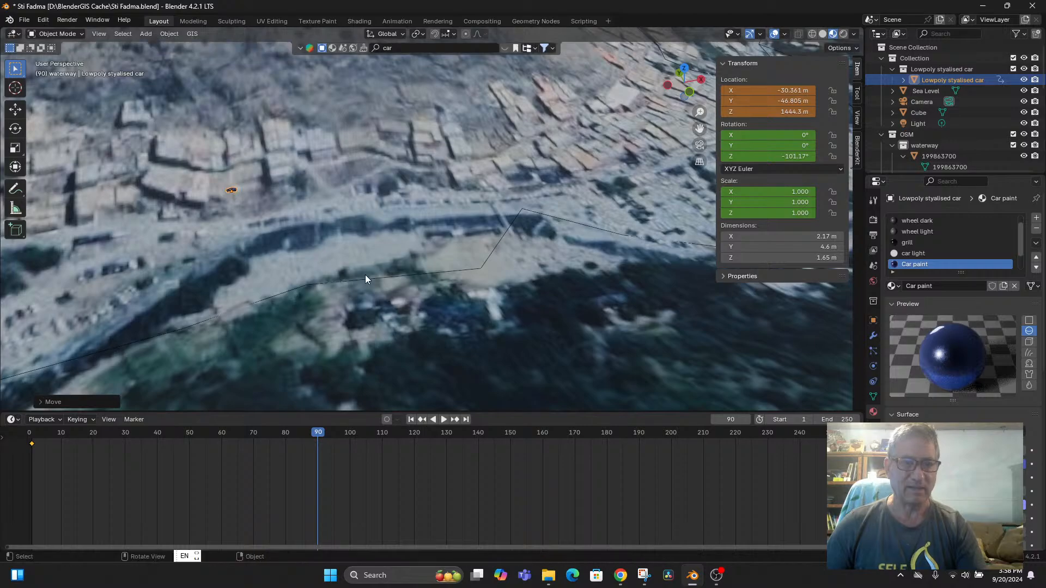
Step: In top view, move the car back over the road at about X -33.1 m, Y -63.1 m
{"action": "key", "text": "KP_7"}
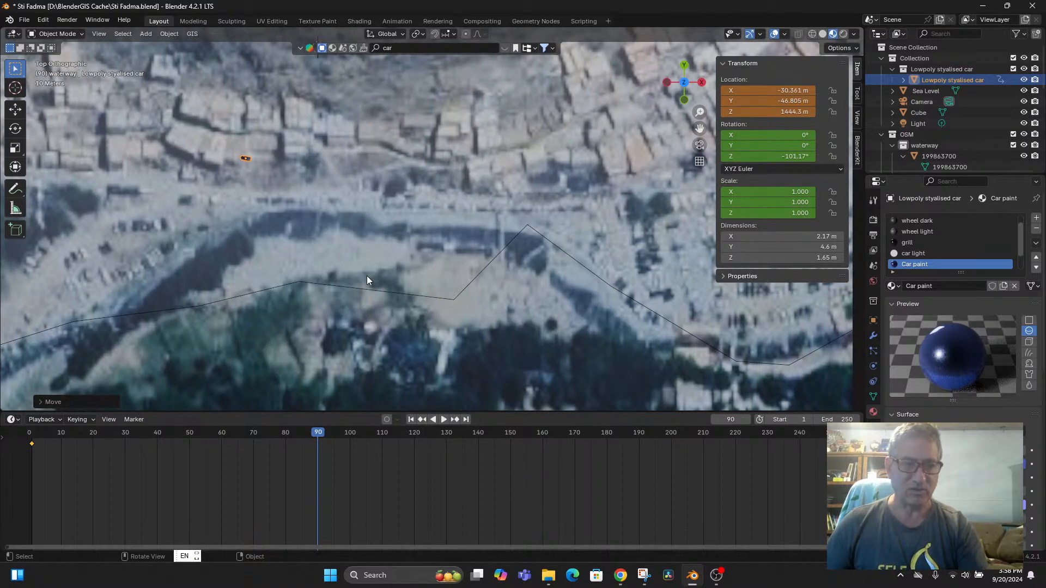
{"action": "key", "text": "g"}
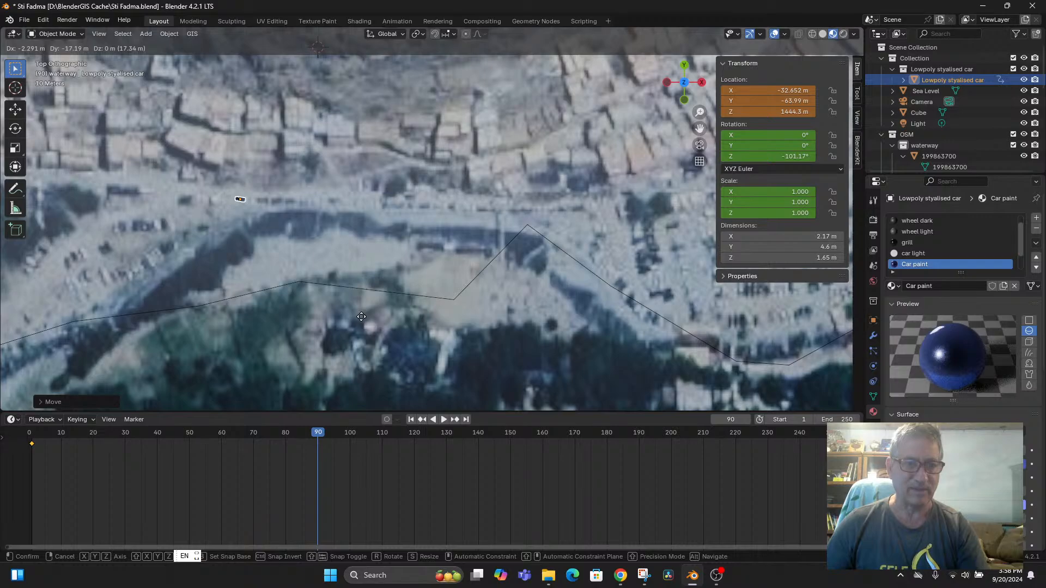
{"action": "left_click", "coordinate": [430, 347]}
Step: Lower the car along global Z to about 1438.3 m and keyframe its transforms at frame 90
{"action": "middle_click_drag", "start_coordinate": [438, 348], "coordinate": [462, 258]}
{"action": "key", "text": "g"}
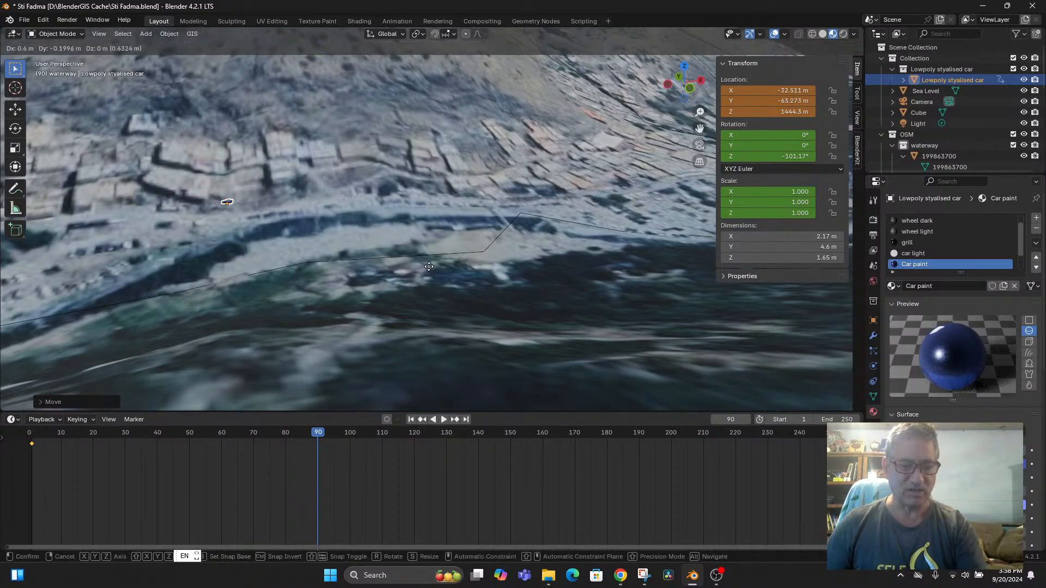
{"action": "key", "text": "z"}
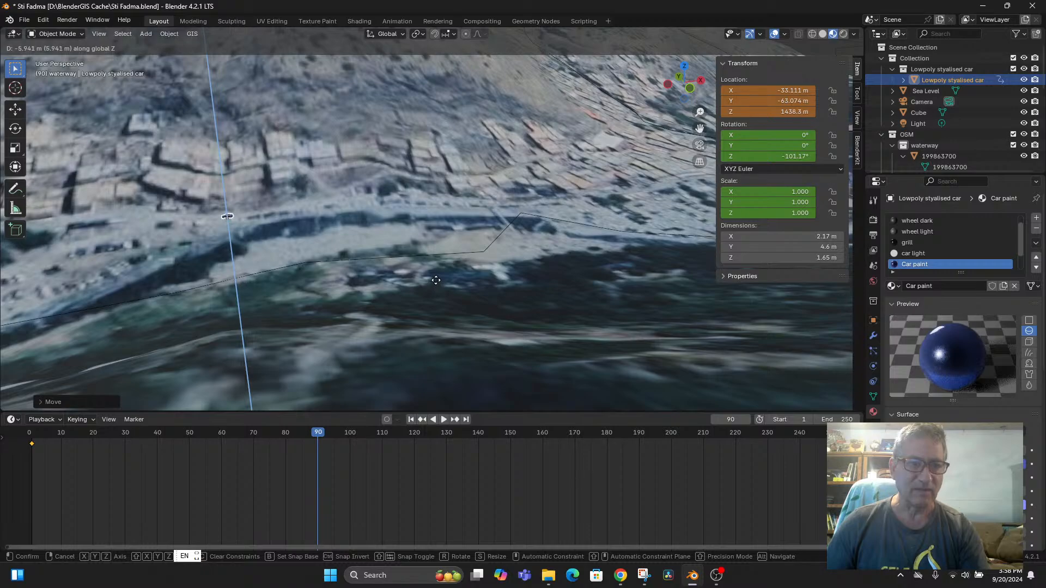
{"action": "left_click", "coordinate": [436, 280]}
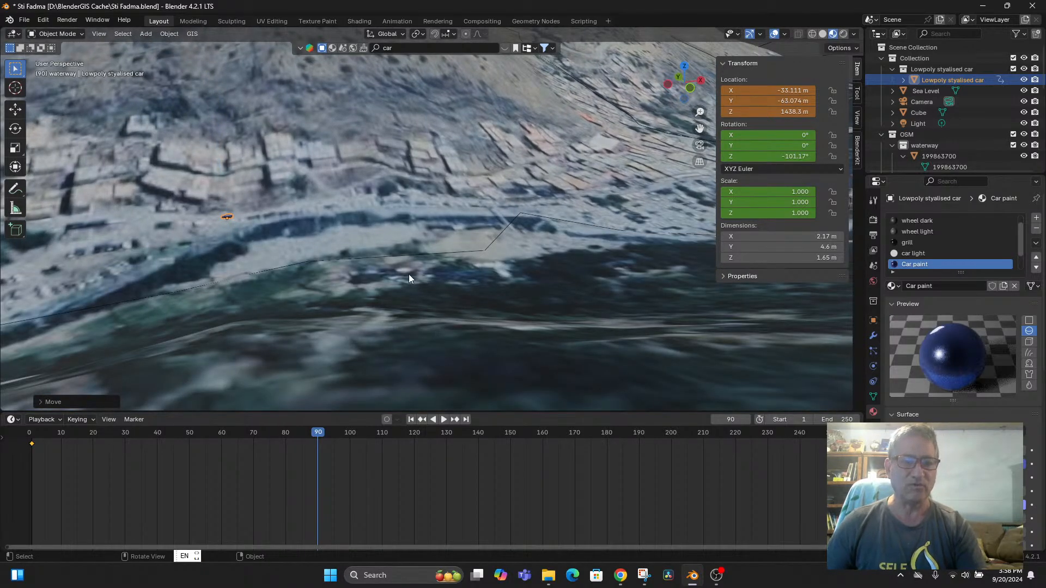
{"action": "key", "text": "i"}
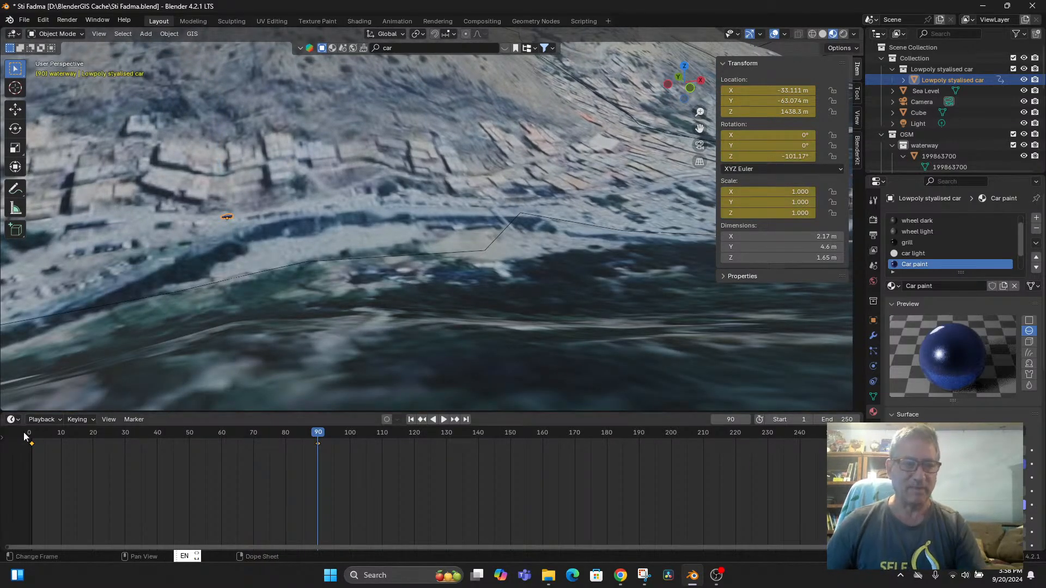
Step: Play the animation from the start to check how the car follows the road between its two keyframes
{"action": "left_click_drag", "start_coordinate": [36, 439], "coordinate": [58, 435]}
{"action": "key", "text": "space"}
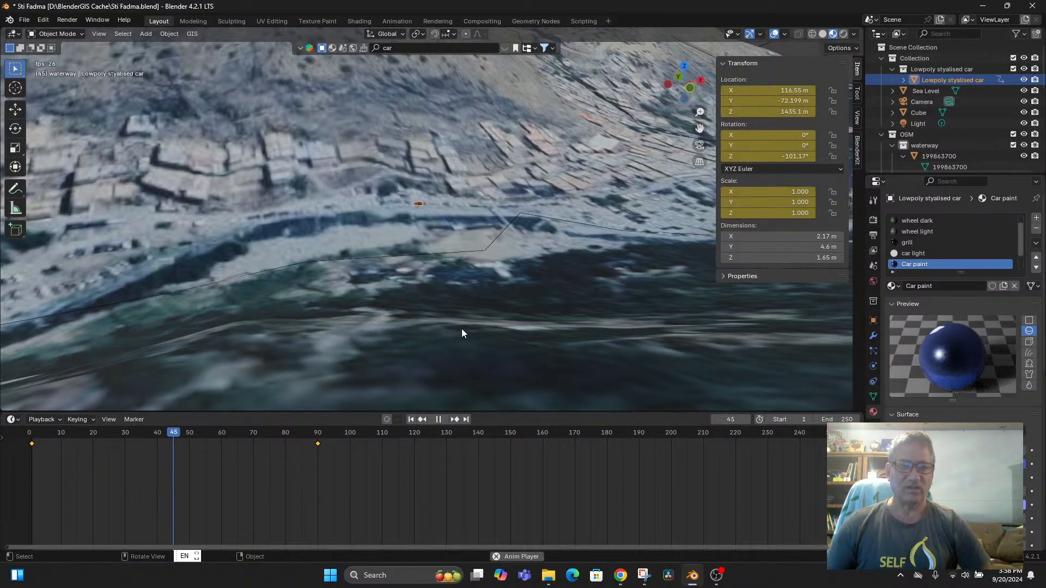
{"action": "key", "text": "space"}
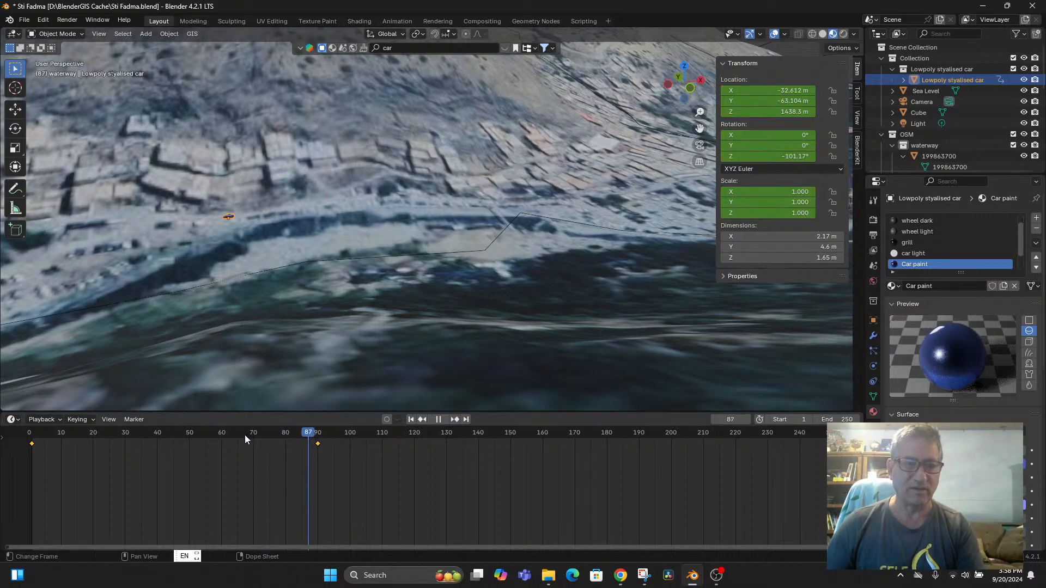
{"action": "key", "text": "space"}
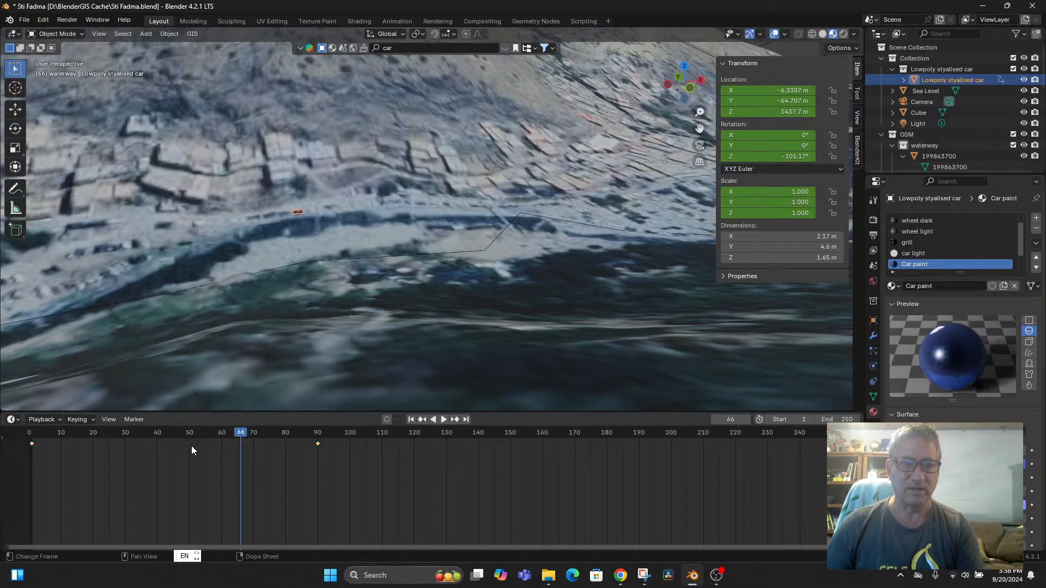
Step: At frame 45, raise the car along global Z to about 1439.6 m and keyframe its transforms
{"action": "left_click", "coordinate": [183, 436]}
{"action": "key", "text": "shift+ctrl+space"}
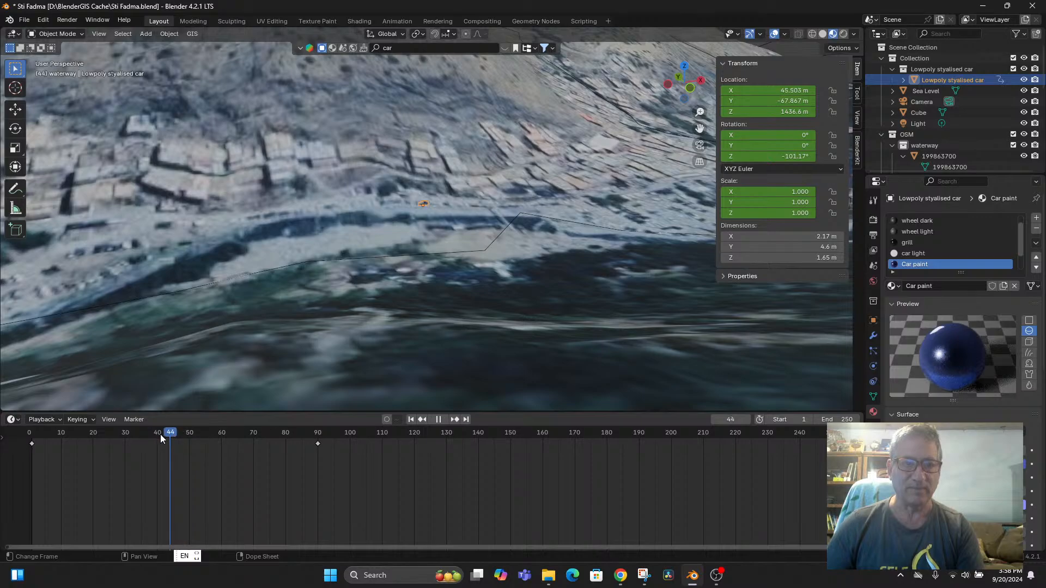
{"action": "left_click_drag", "start_coordinate": [160, 433], "coordinate": [174, 436]}
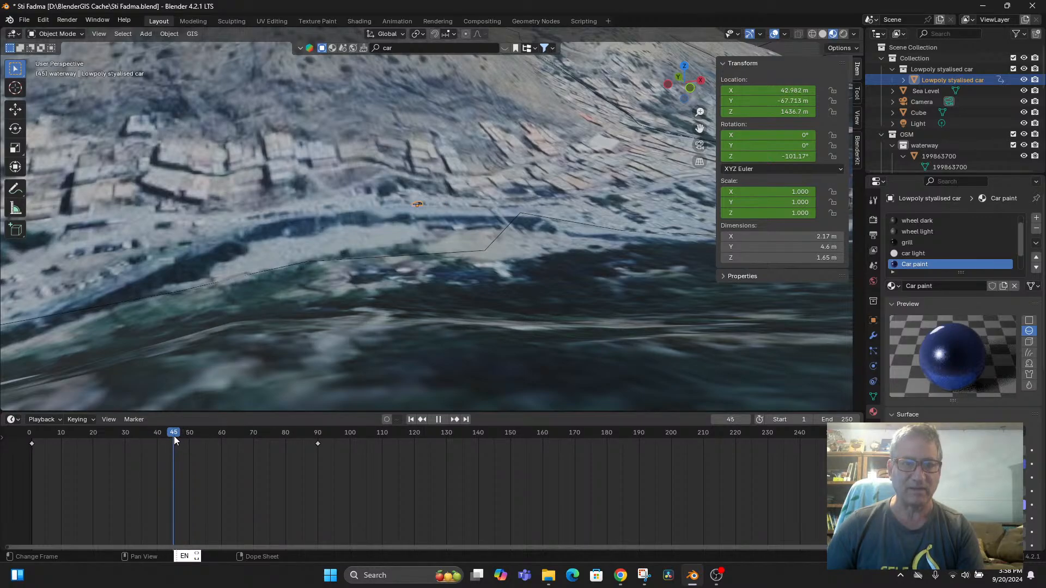
{"action": "key", "text": "space"}
{"action": "key", "text": "g"}
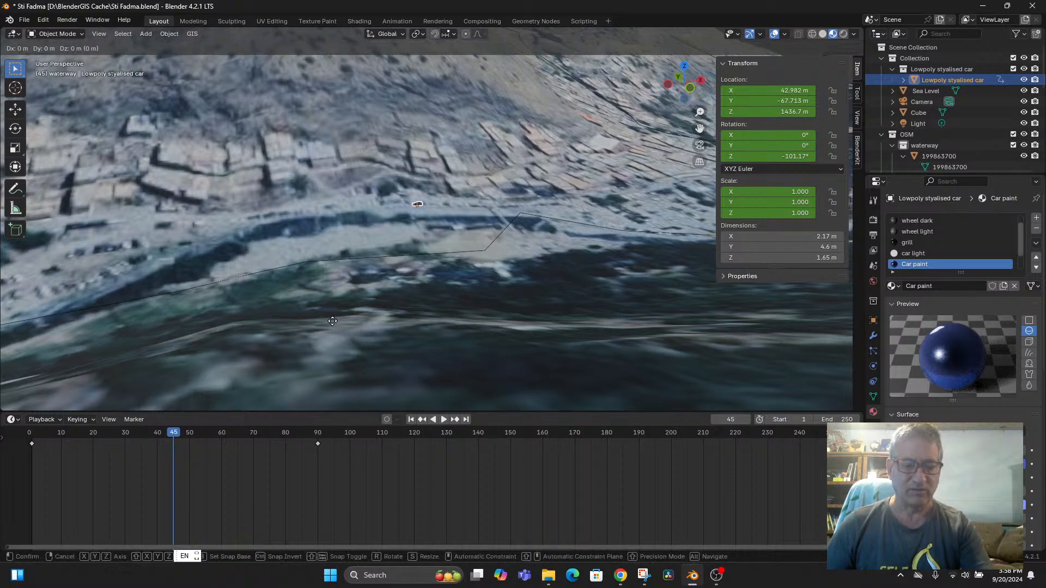
{"action": "key", "text": "z"}
{"action": "left_click", "coordinate": [334, 315]}
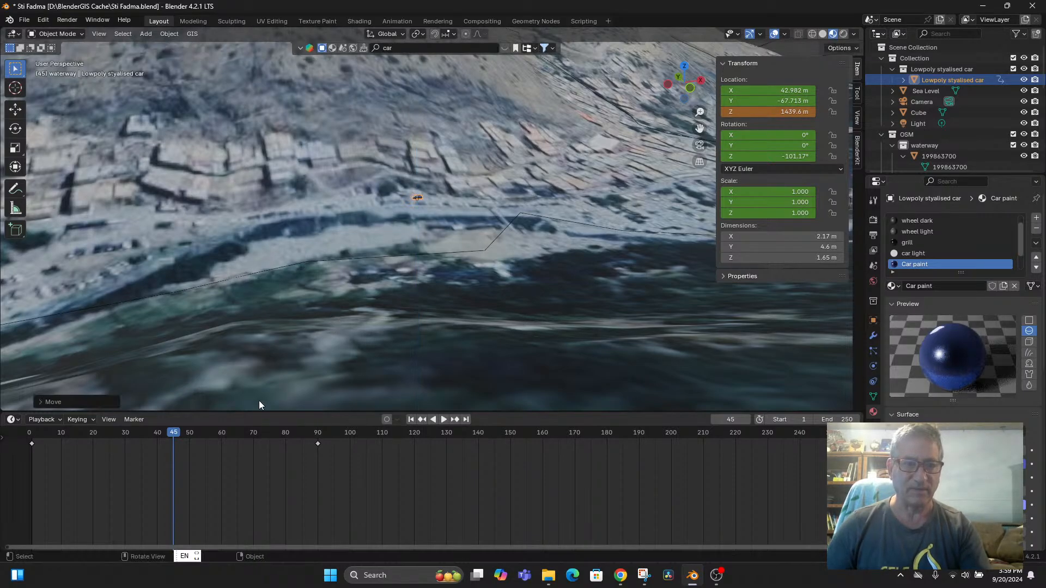
{"action": "key", "text": "i"}
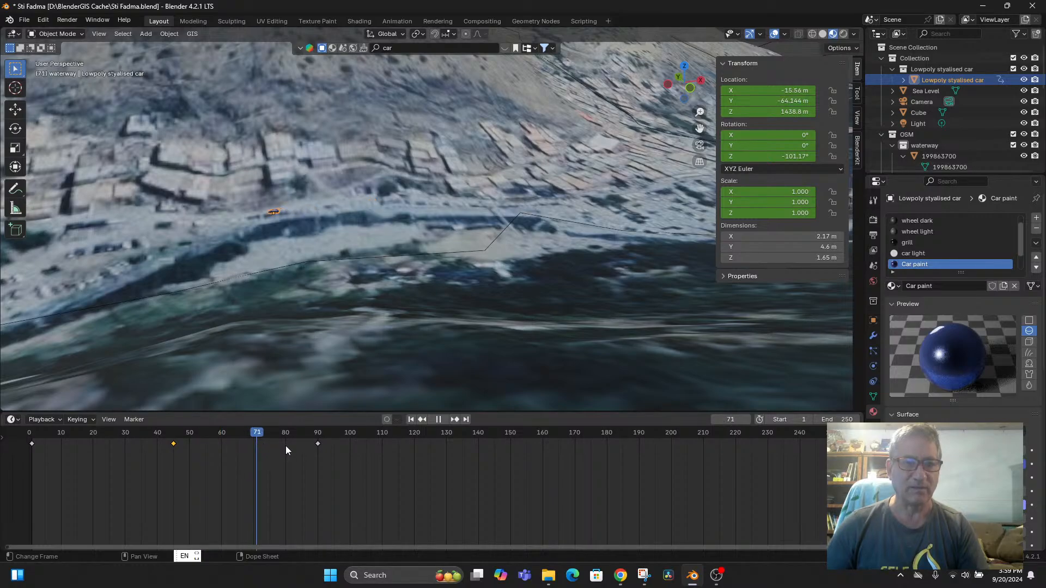
Step: Replay the car animation from a low view looking along the road and examine the drive up to its last keyframe
{"action": "key", "text": "space"}
{"action": "middle_click_drag", "start_coordinate": [289, 381], "coordinate": [410, 330]}
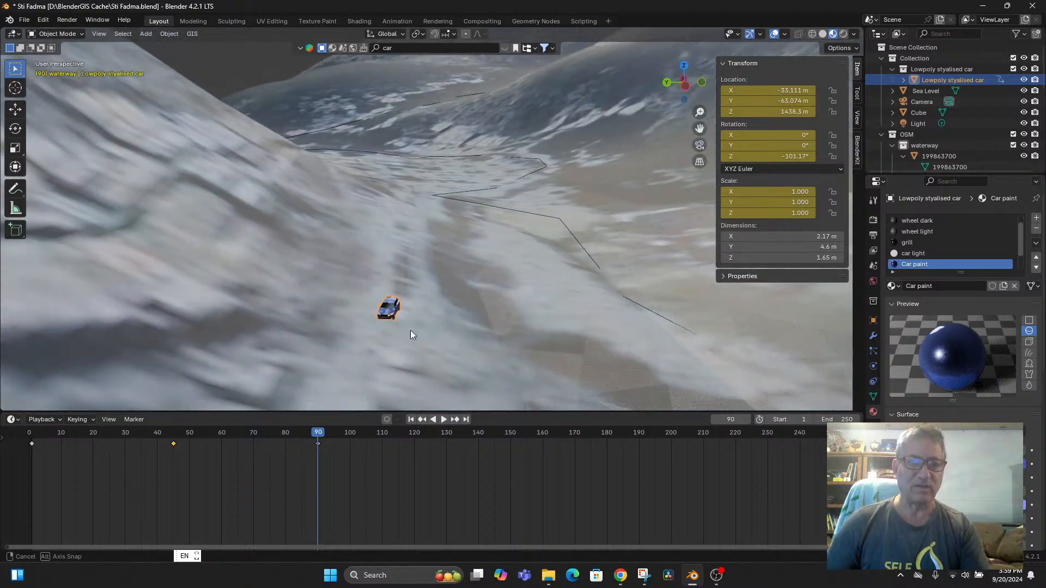
{"action": "key", "text": "shift+ctrl+space"}
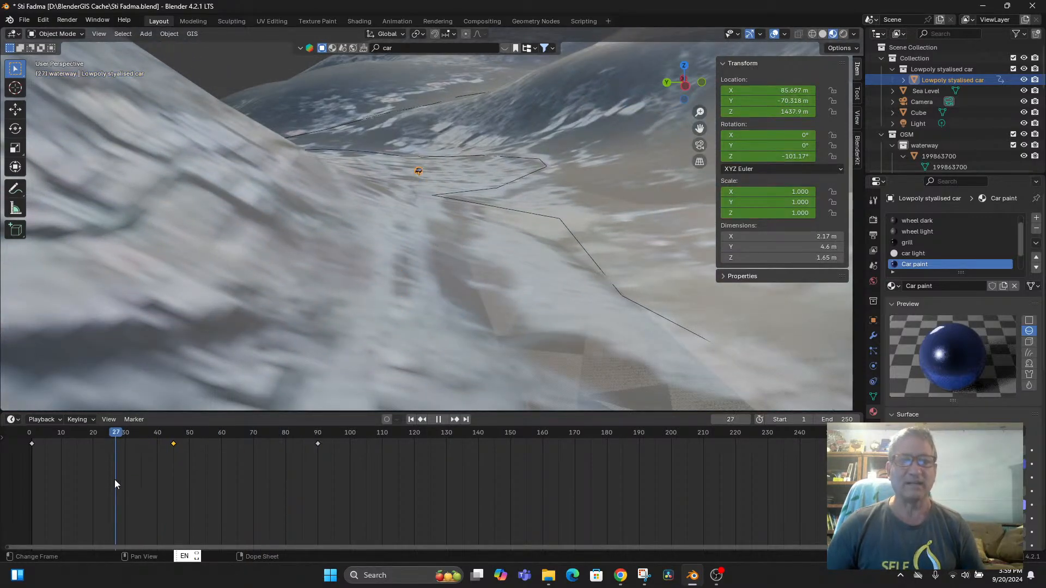
{"action": "key", "text": "space"}
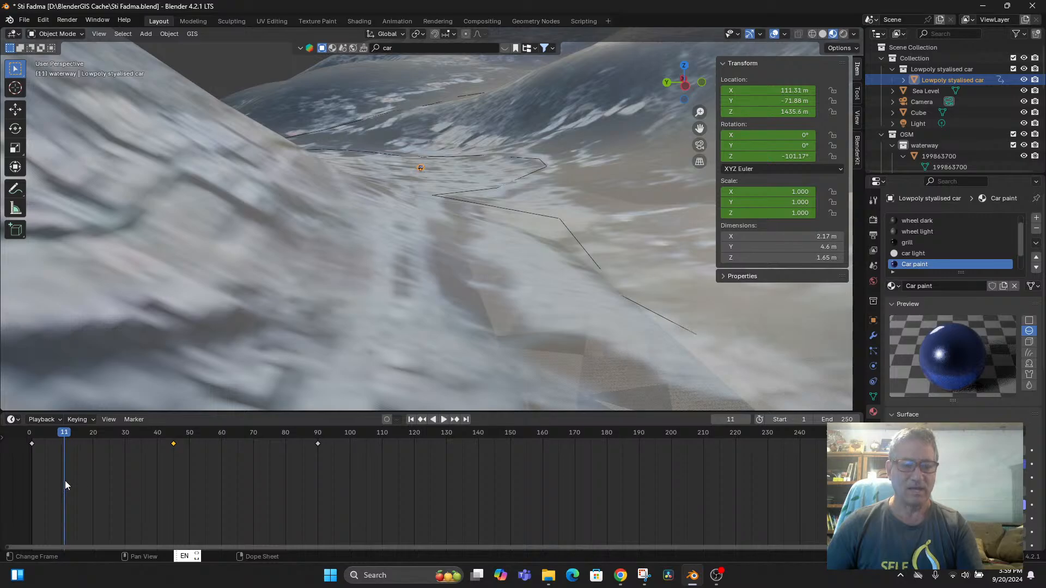
{"action": "key", "text": "space"}
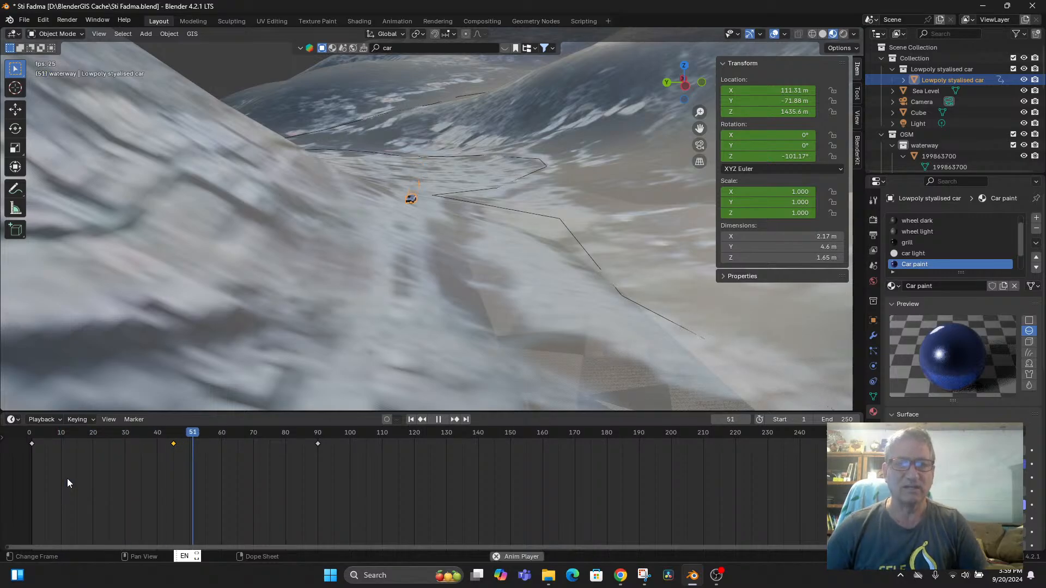
{"action": "left_click", "coordinate": [217, 395]}
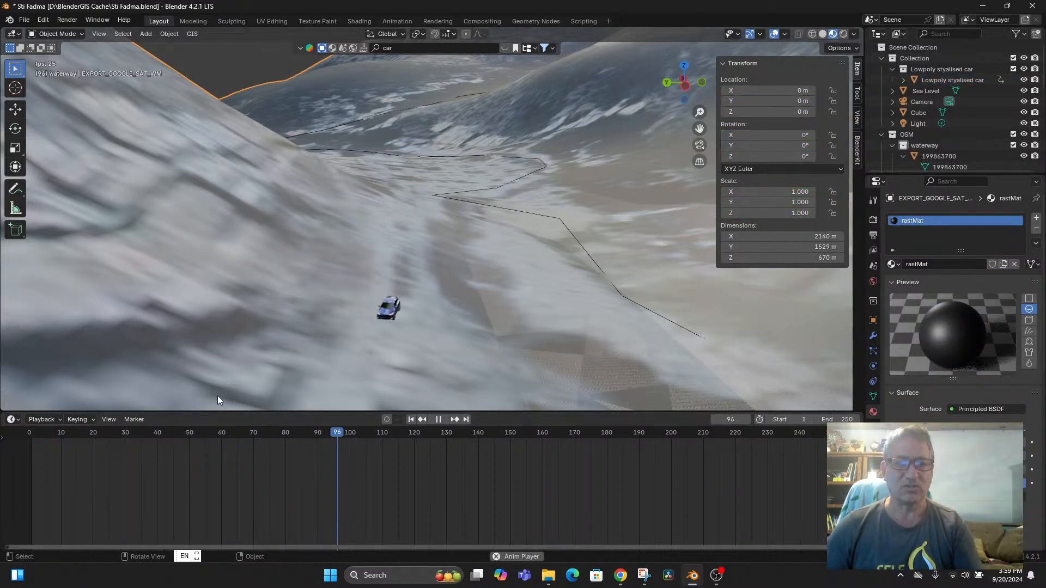
{"action": "left_click", "coordinate": [43, 436]}
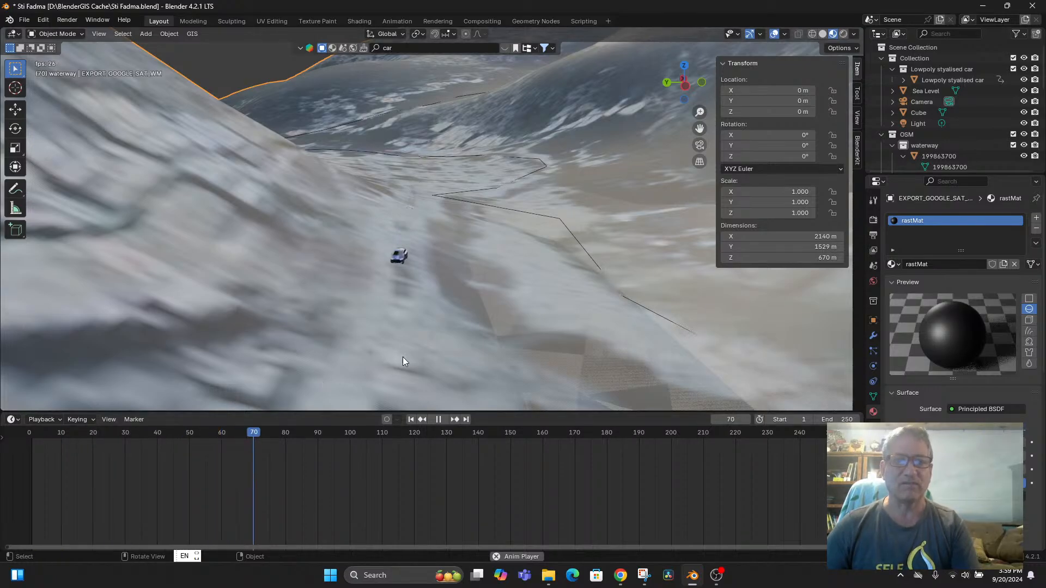
{"action": "key", "text": "space"}
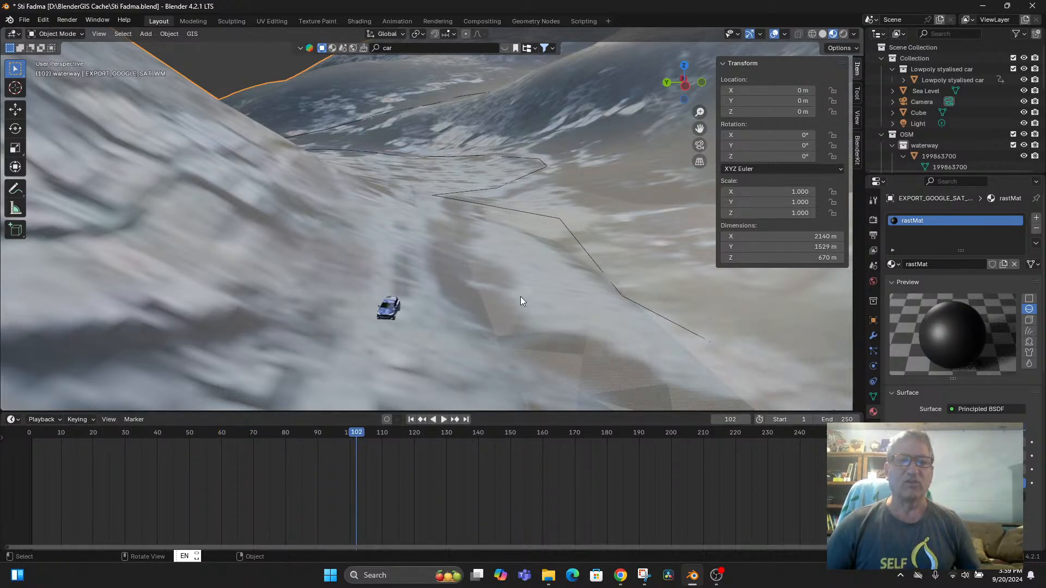
Step: Save the scene to its existing Blender file
{"action": "middle_click_drag", "start_coordinate": [521, 297], "coordinate": [472, 314]}
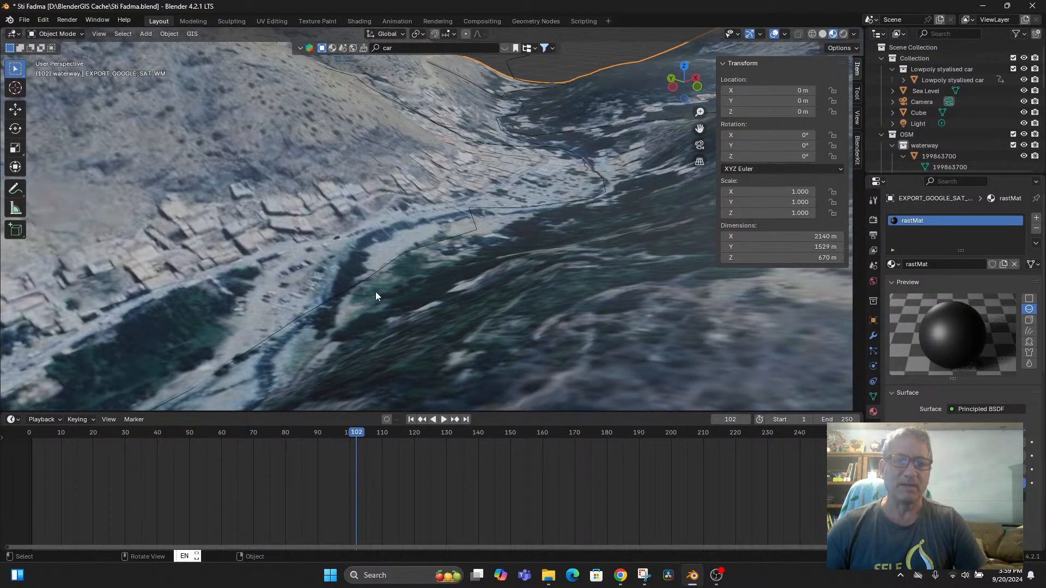
{"action": "scroll", "coordinate": [373, 292], "scroll_direction": "up", "scroll_amount": 4}
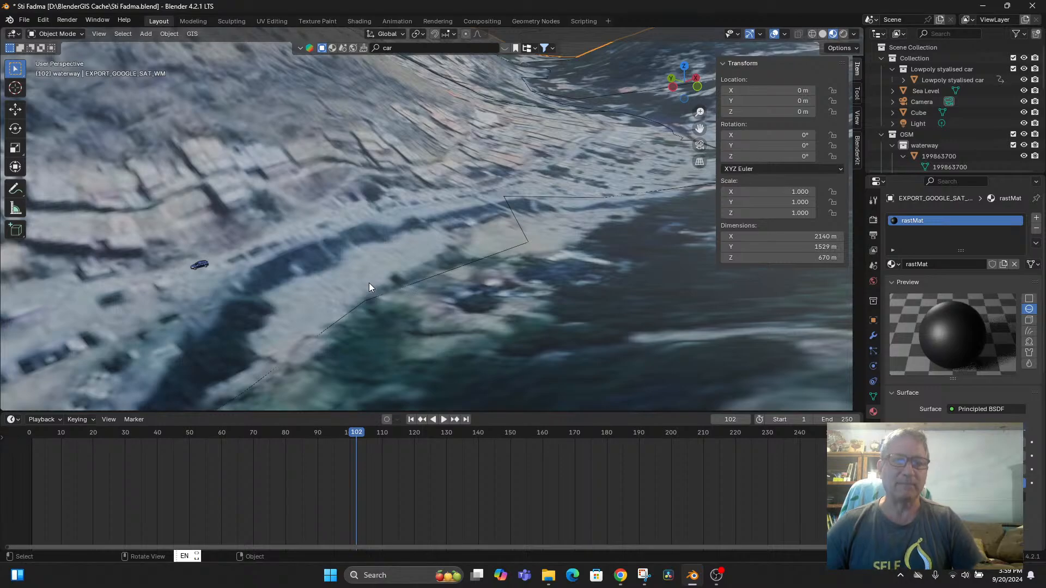
{"action": "left_click", "coordinate": [24, 21]}
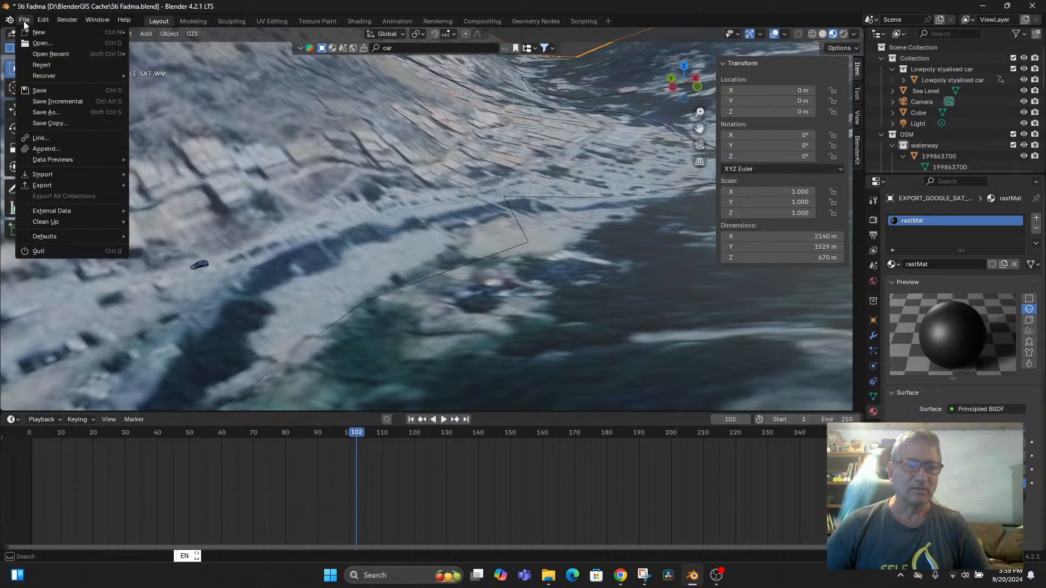
{"action": "left_click", "coordinate": [44, 91]}
Step: Search the BlenderKit model library for "ibc" and look over the models offered
{"action": "middle_click_drag", "start_coordinate": [413, 377], "coordinate": [525, 314]}
{"action": "middle_click_drag", "start_coordinate": [494, 331], "coordinate": [488, 326]}
{"action": "mouse_move", "coordinate": [494, 290]}
{"action": "middle_mouse_down", "text": "shift"}
{"action": "mouse_move", "coordinate": [425, 341]}
{"action": "mouse_move", "coordinate": [488, 329]}
{"action": "mouse_move", "coordinate": [494, 293]}
{"action": "middle_mouse_up", "text": "shift"}
{"action": "scroll", "coordinate": [487, 326], "scroll_direction": "up", "scroll_amount": 5}
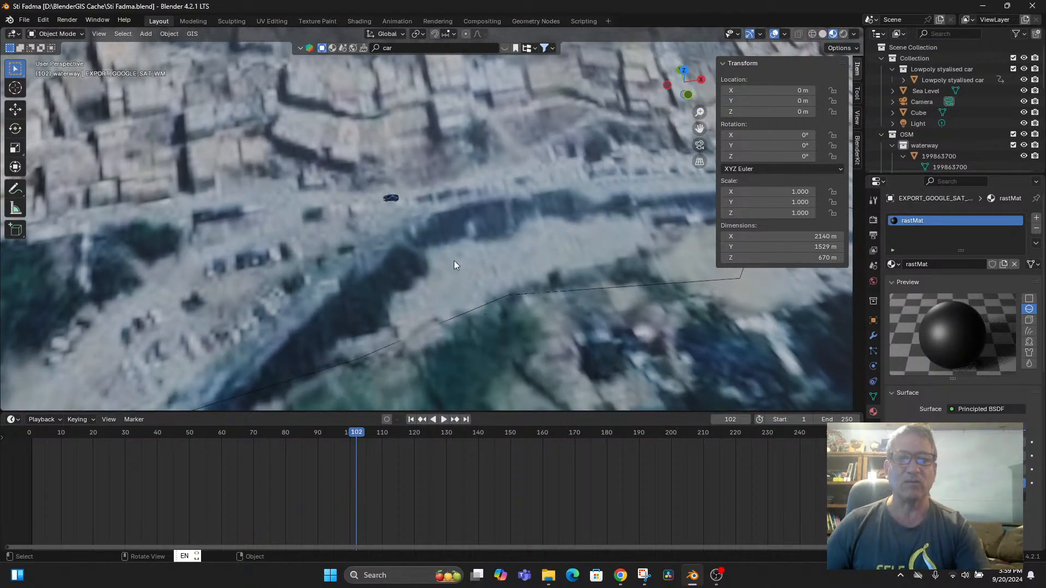
{"action": "left_click", "coordinate": [399, 48]}
{"action": "key", "text": "BackSpace"}
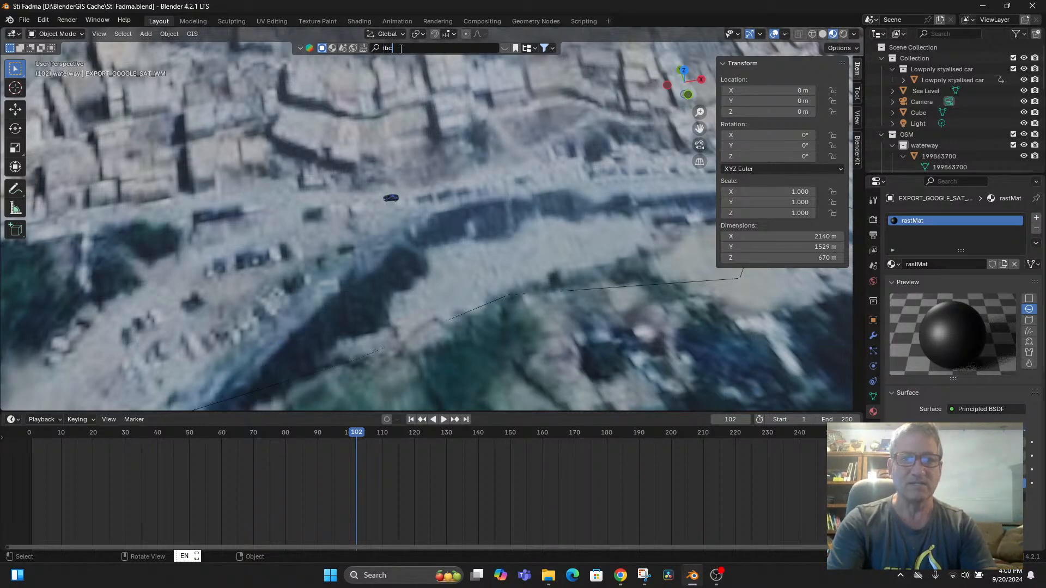
{"action": "type", "text": "ibc"}
{"action": "key", "text": "Return"}
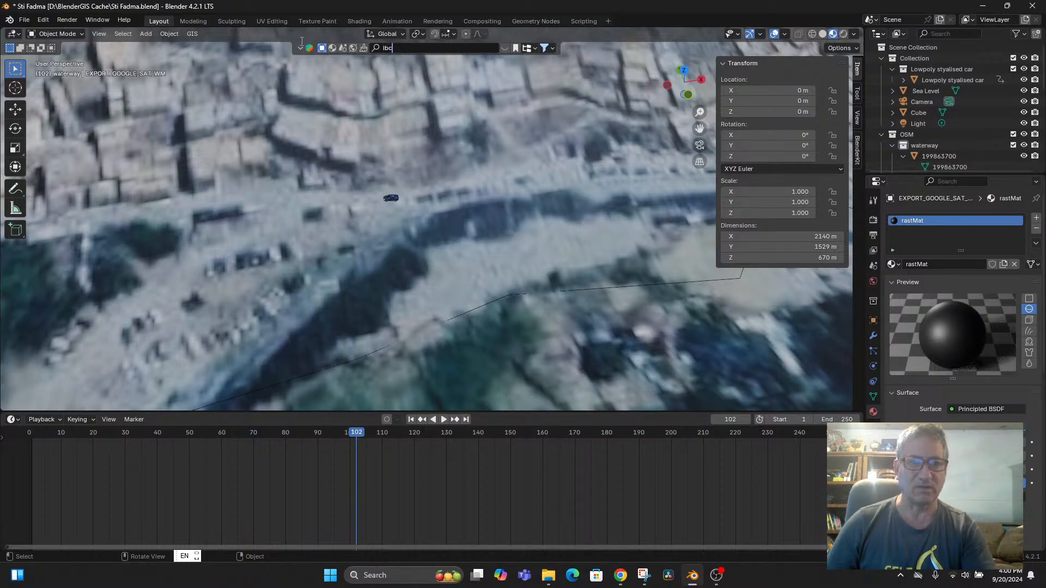
{"action": "key", "text": "Return"}
{"action": "mouse_move", "coordinate": [277, 128]}
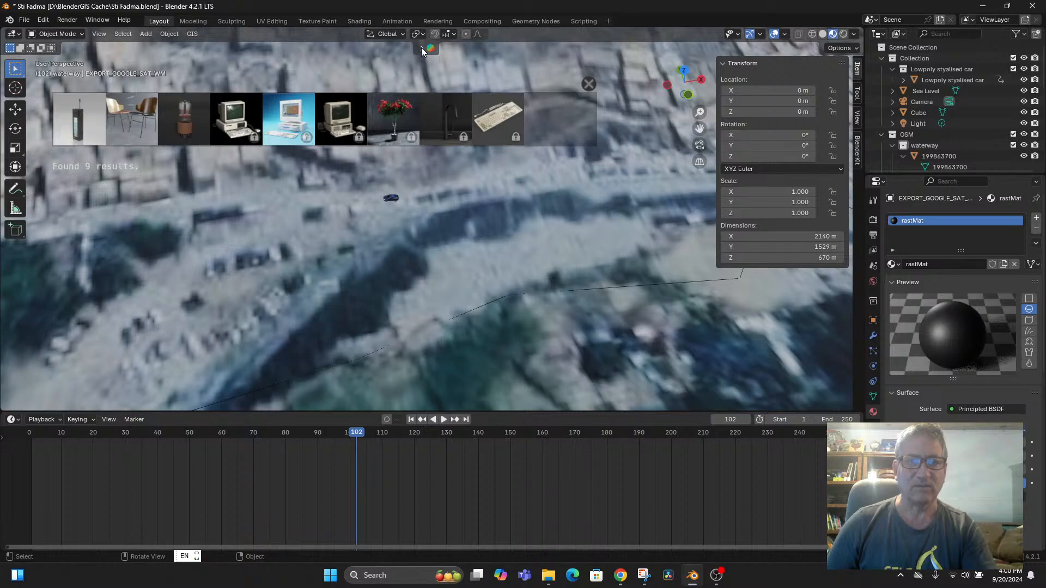
Step: Search the BlenderKit model library for "tank" and look over the models offered
{"action": "left_click", "coordinate": [420, 48]}
{"action": "left_click", "coordinate": [410, 46]}
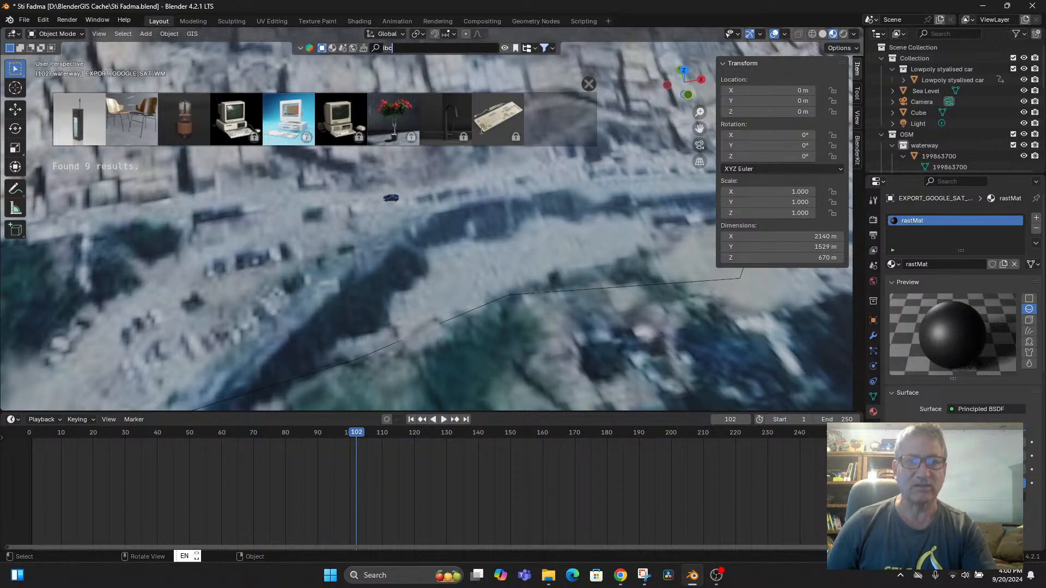
{"action": "key", "text": "BackSpace"}
{"action": "key", "text": "BackSpace"}
{"action": "key", "text": "BackSpace"}
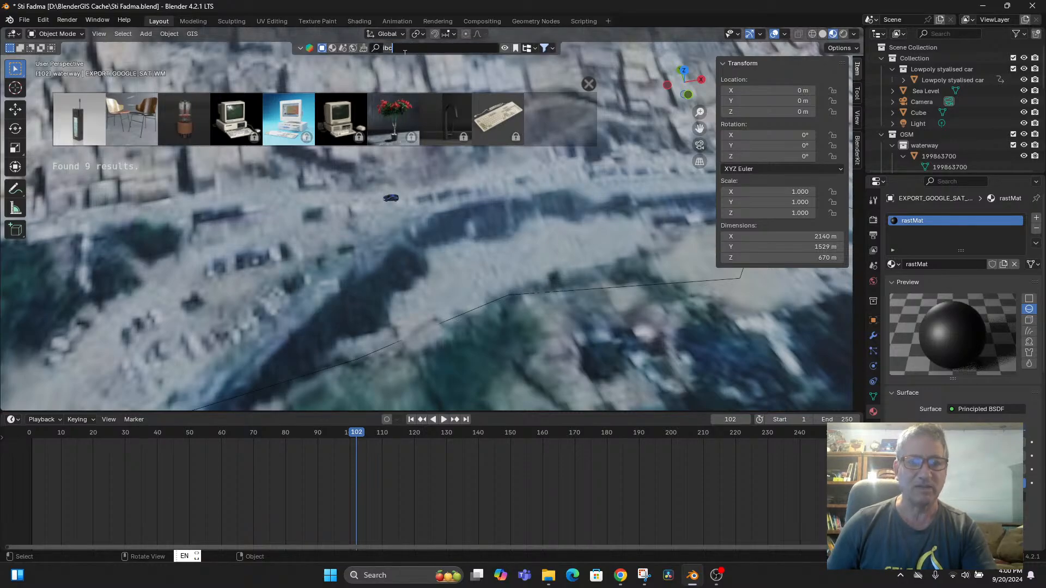
{"action": "type", "text": "tank"}
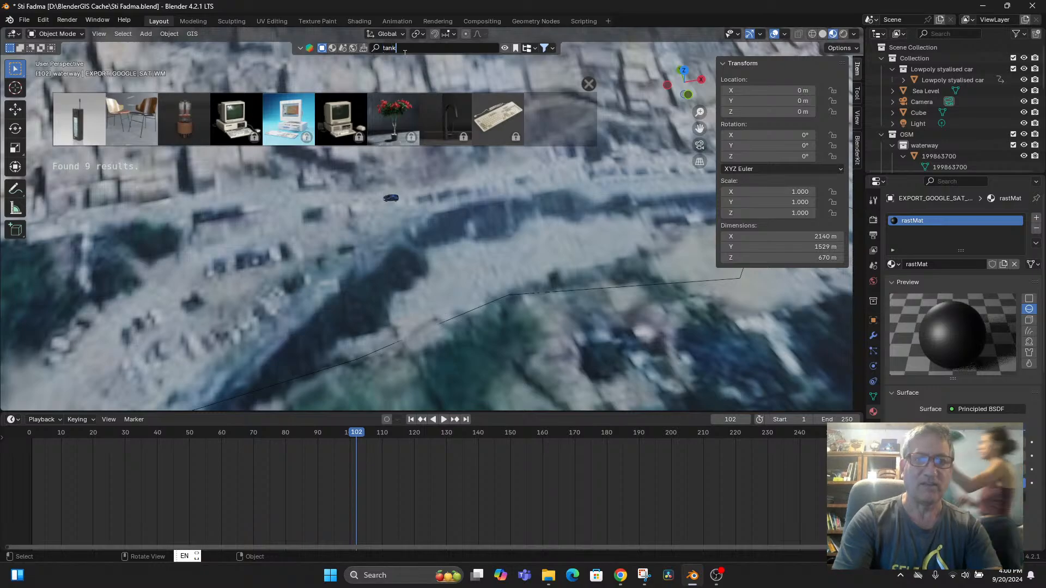
{"action": "key", "text": "Return"}
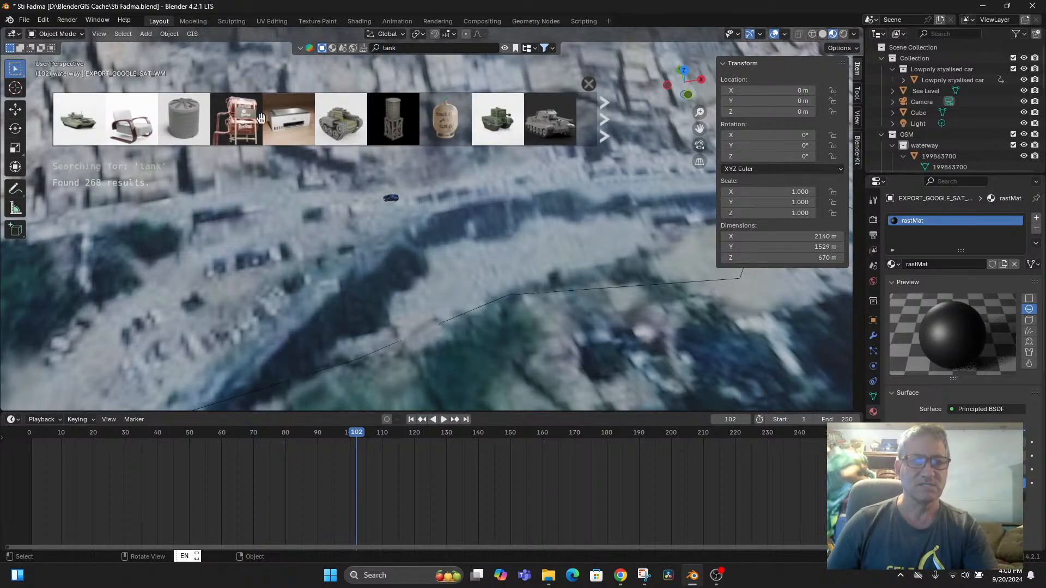
{"action": "mouse_move", "coordinate": [178, 131]}
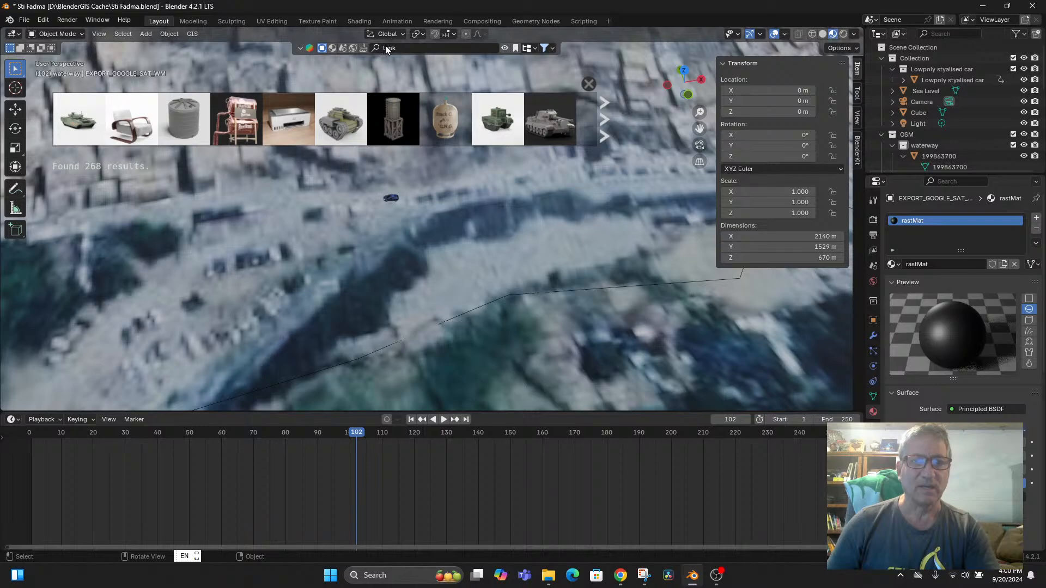
Step: Search the BlenderKit model library for "tote" and look over the models offered
{"action": "left_click", "coordinate": [405, 49]}
{"action": "type", "text": "to"}
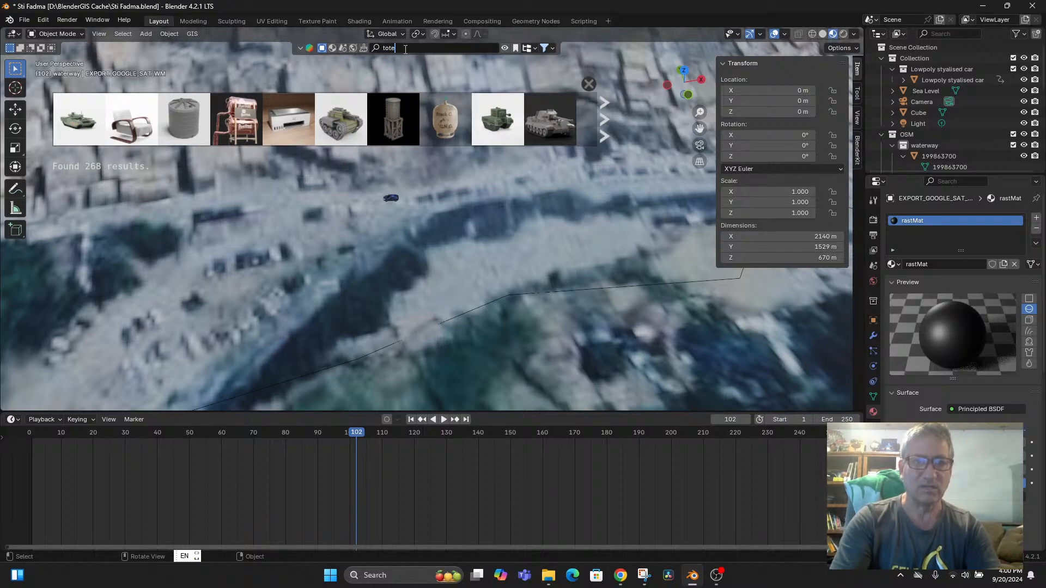
{"action": "type", "text": "te"}
{"action": "key", "text": "Return"}
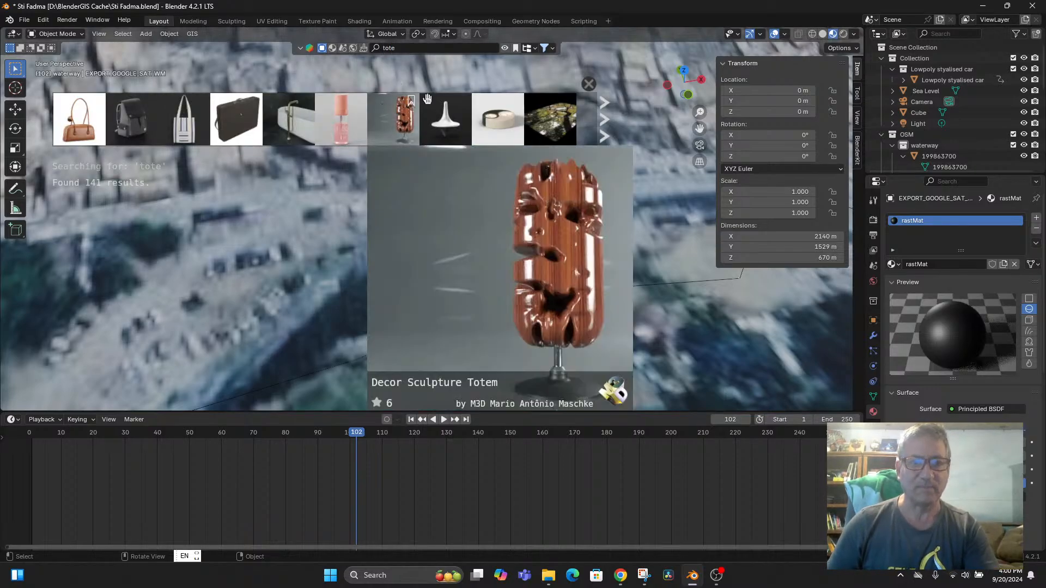
Step: Search the BlenderKit model library for "ibc tote"
{"action": "left_click", "coordinate": [404, 49]}
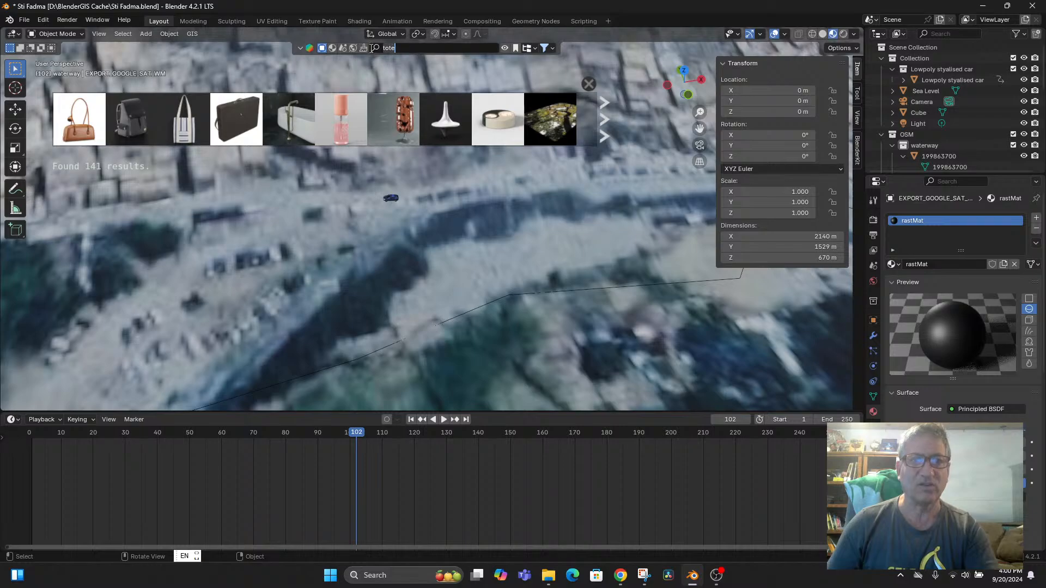
{"action": "type", "text": "lb"}
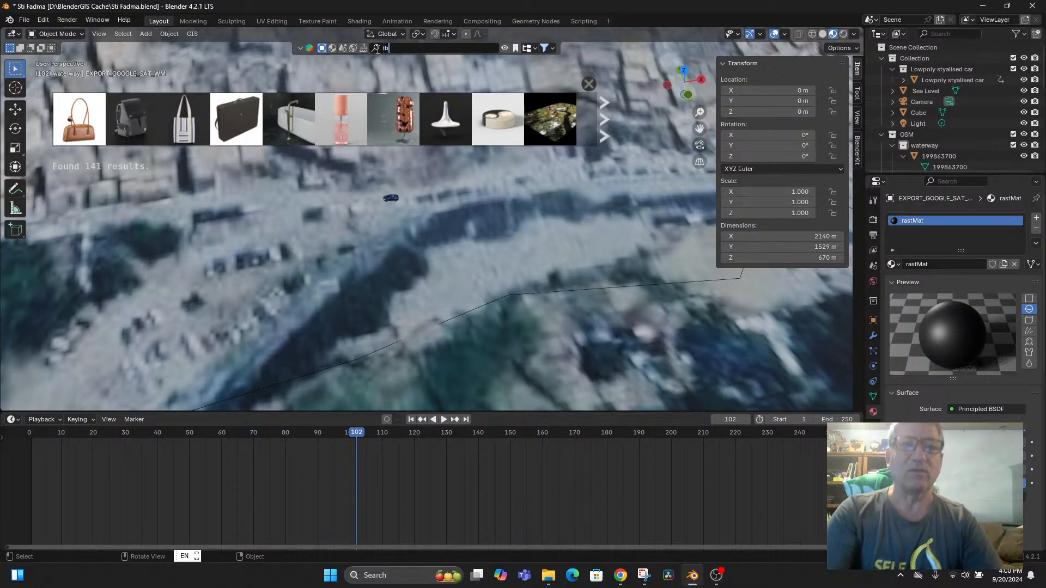
{"action": "type", "text": "c tote"}
{"action": "key", "text": "Return"}
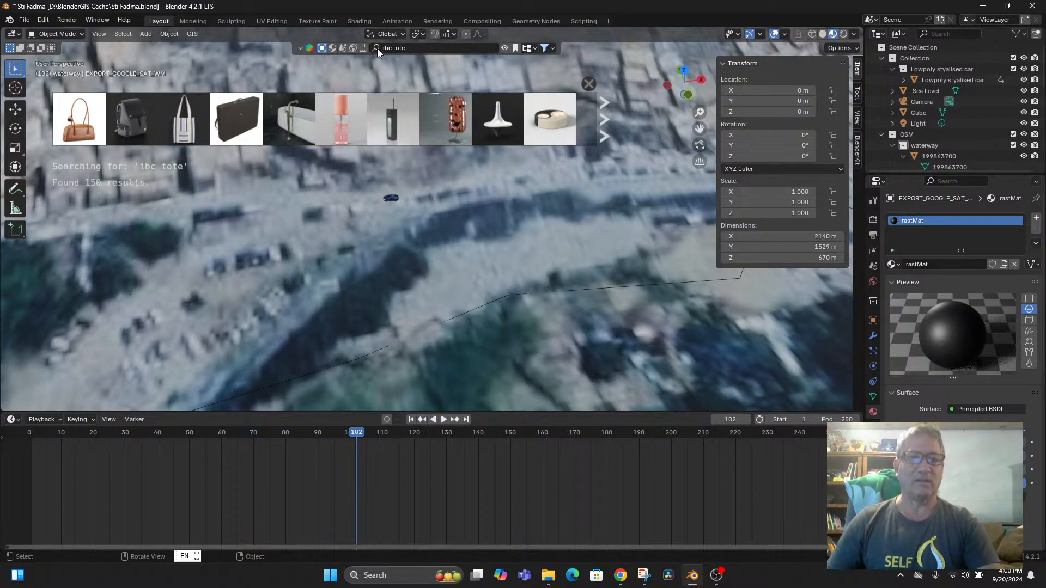
Step: Raise the maximum file size in the model search filter to 2000 MB and rerun the "ibc tote" search
{"action": "left_click", "coordinate": [553, 48]}
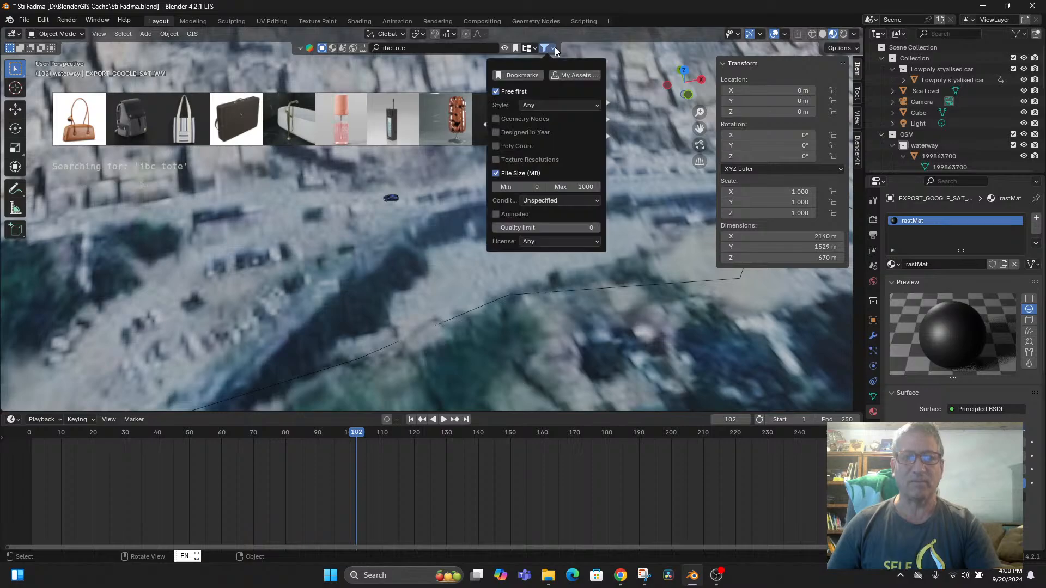
{"action": "mouse_move", "coordinate": [581, 187]}
{"action": "left_mouse_down"}
{"action": "mouse_move", "coordinate": [639, 187]}
{"action": "mouse_move", "coordinate": [587, 188]}
{"action": "mouse_move", "coordinate": [598, 187]}
{"action": "left_mouse_up"}
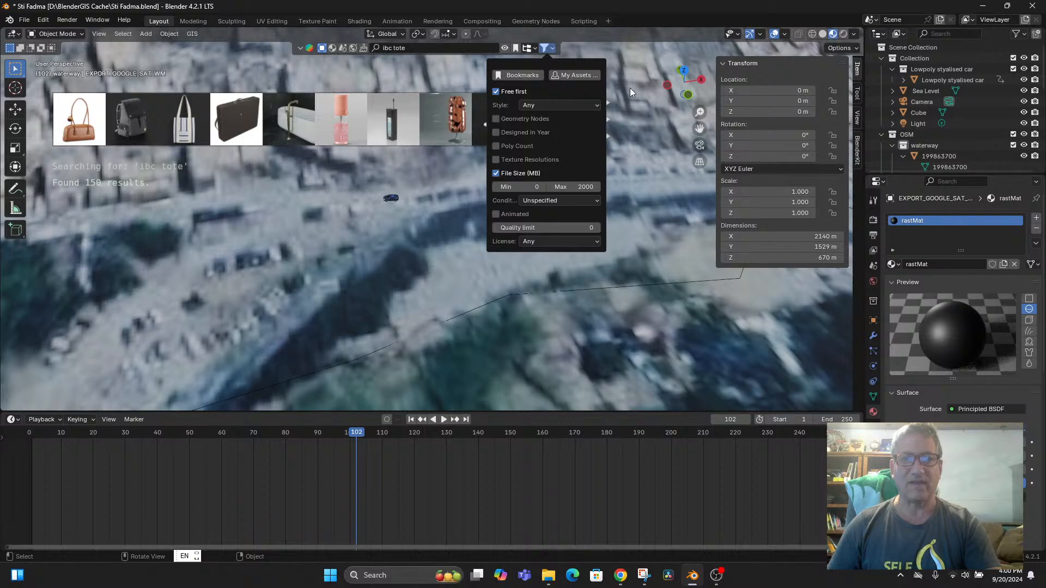
{"action": "left_click", "coordinate": [456, 49]}
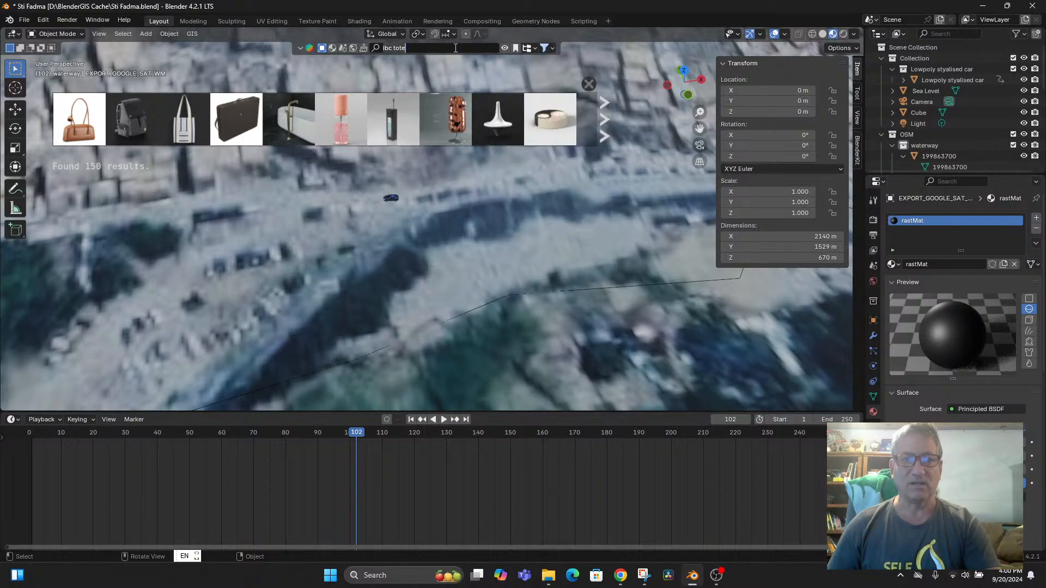
{"action": "key", "text": "Return"}
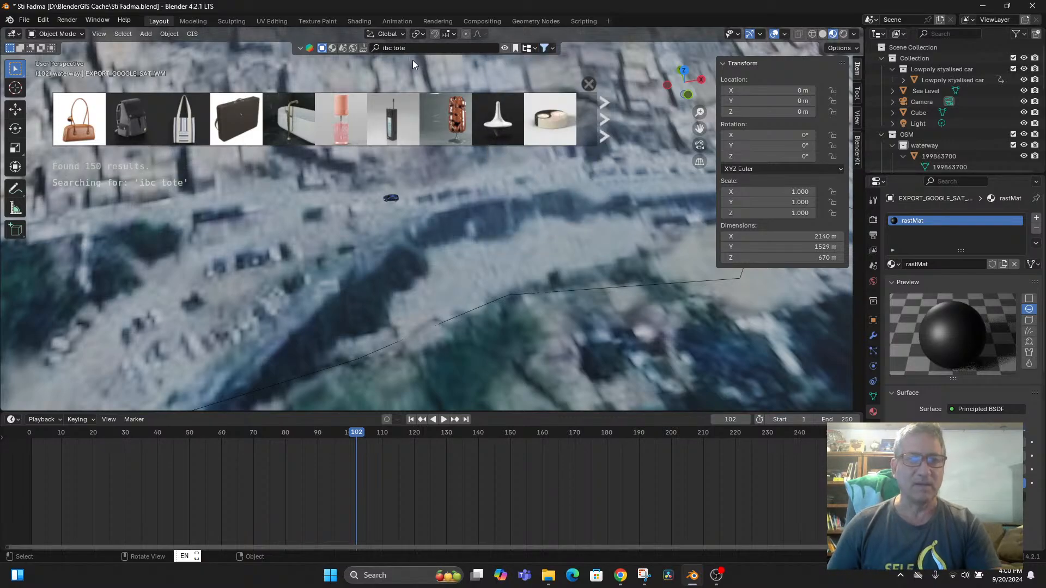
Step: Look through several pages of the "ibc tote" results for a suitable tank model
{"action": "left_click", "coordinate": [610, 136]}
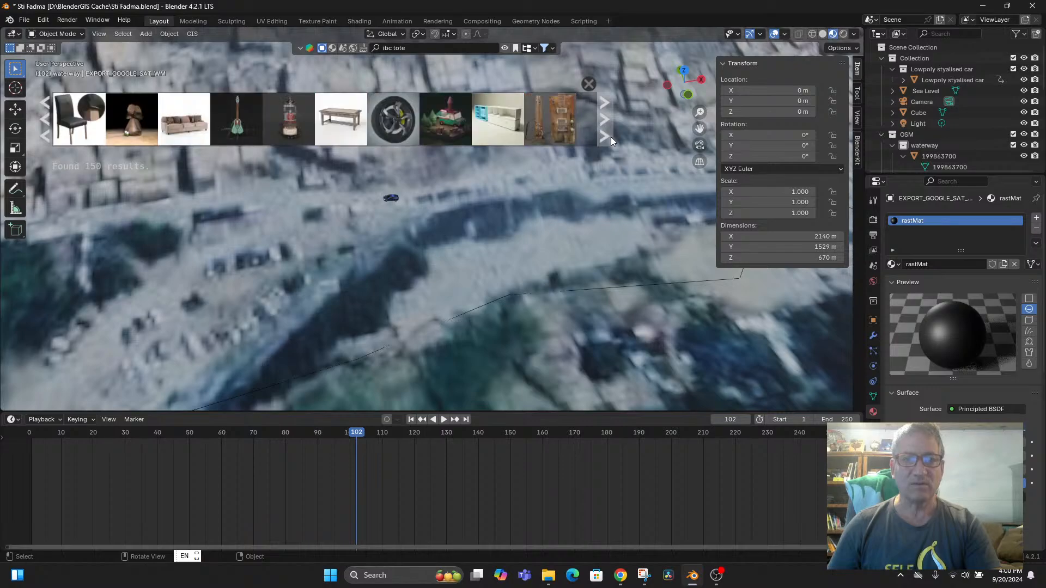
{"action": "left_click", "coordinate": [599, 126]}
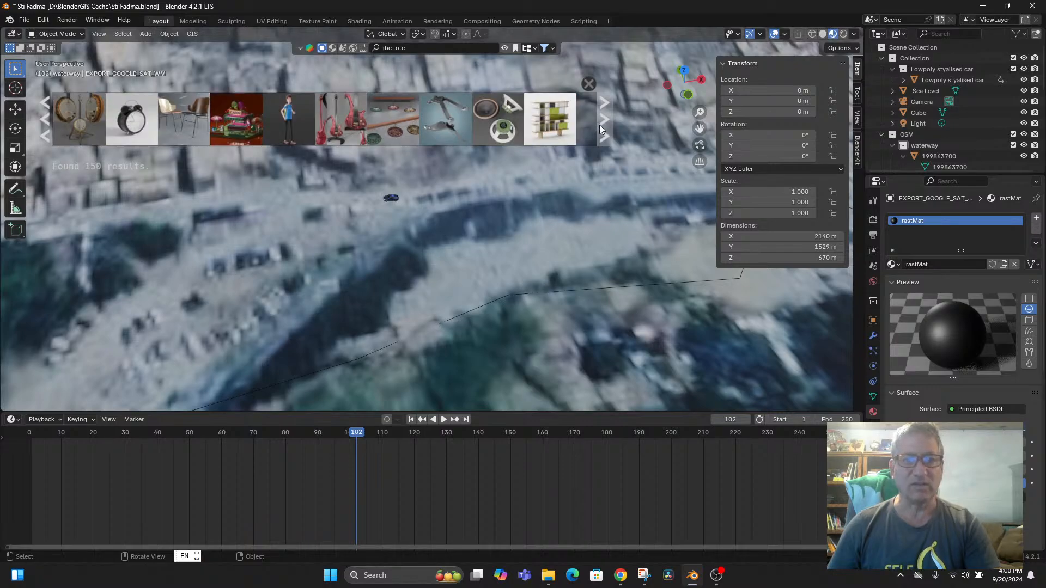
{"action": "mouse_move", "coordinate": [551, 119]}
{"action": "left_click", "coordinate": [600, 116]}
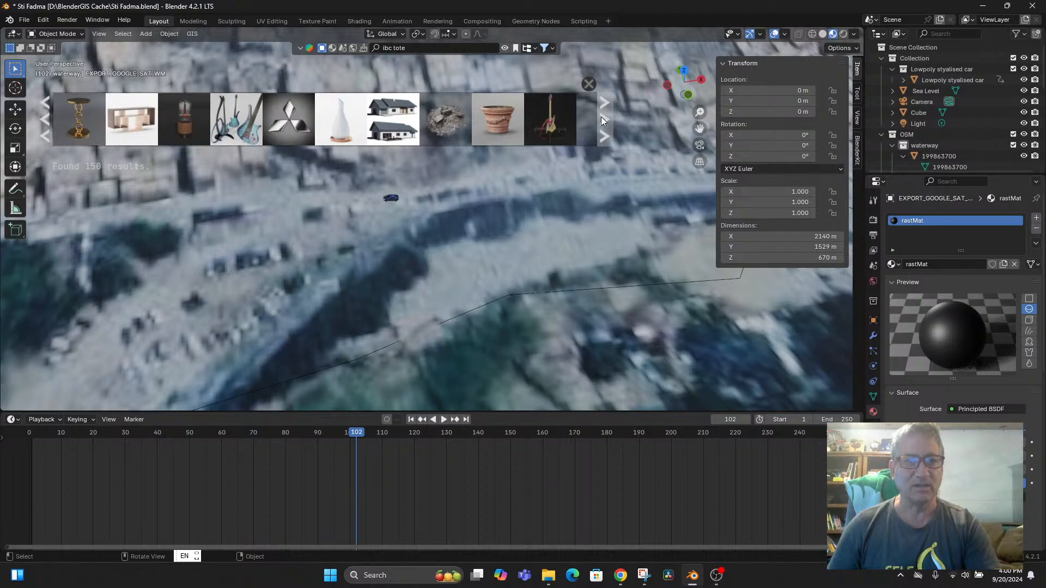
{"action": "left_click", "coordinate": [600, 117]}
{"action": "left_click", "coordinate": [605, 119]}
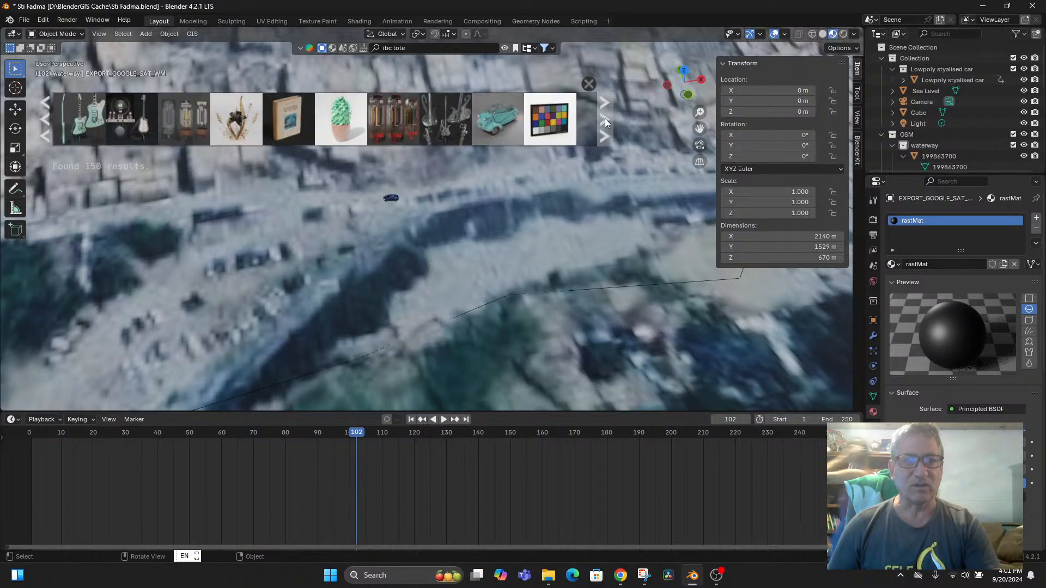
{"action": "left_click", "coordinate": [604, 119]}
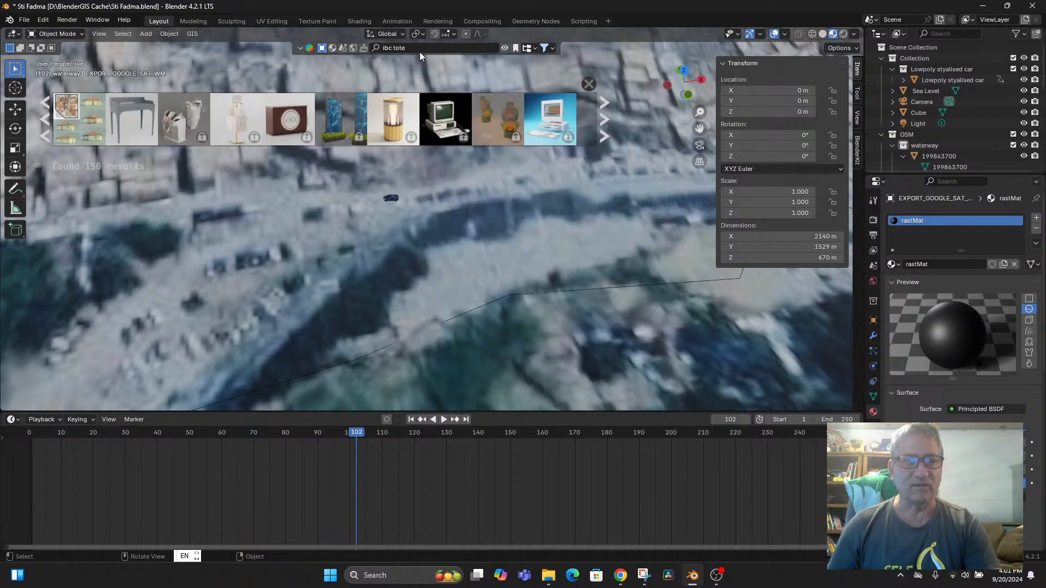
Step: Search the BlenderKit model library for "water tank" and look through several pages of models
{"action": "left_click", "coordinate": [427, 49]}
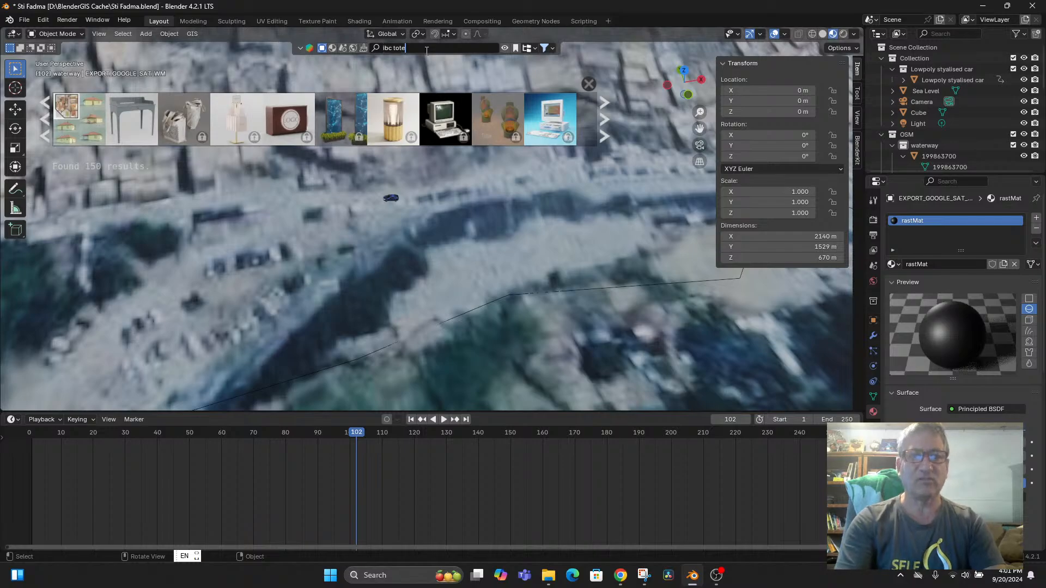
{"action": "type", "text": "wwater"}
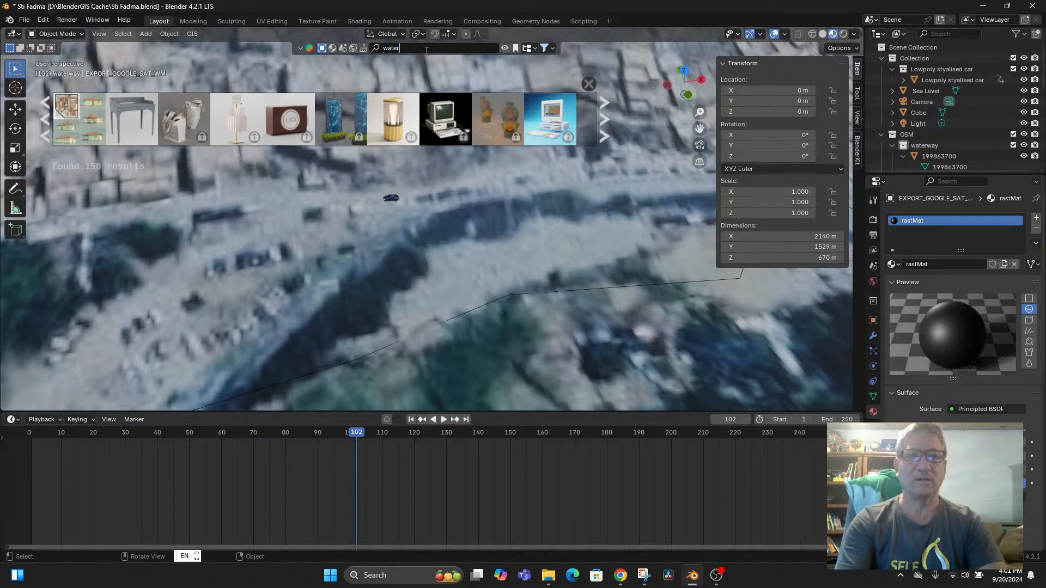
{"action": "type", "text": " tank"}
{"action": "key", "text": "Return"}
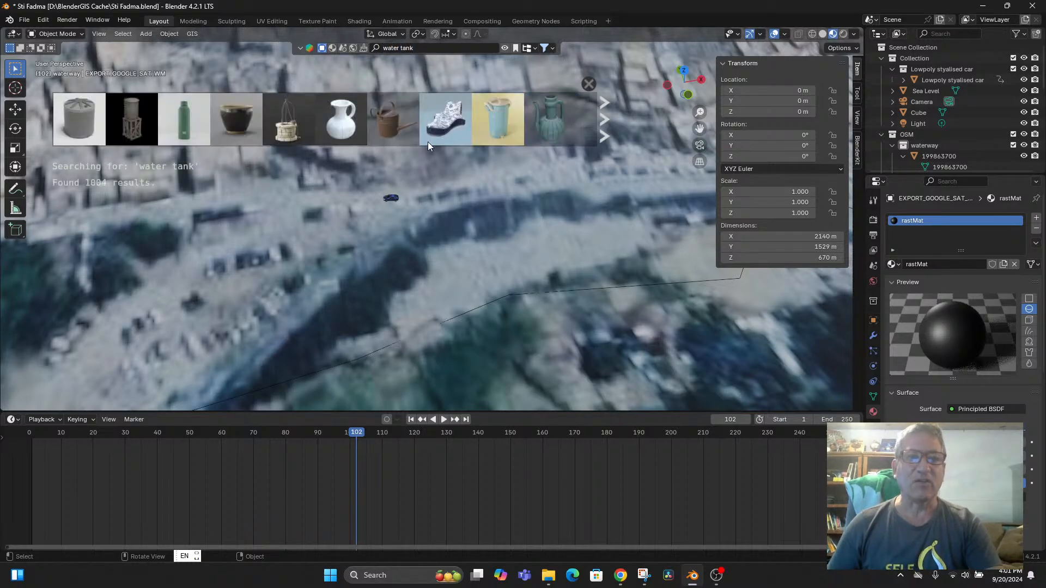
{"action": "left_click", "coordinate": [600, 127]}
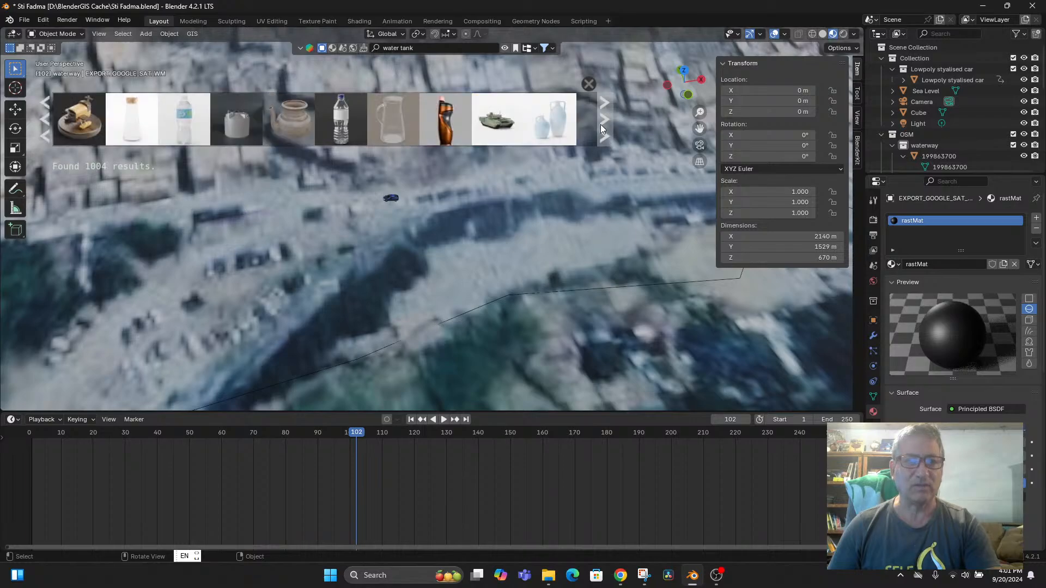
{"action": "left_click", "coordinate": [600, 124]}
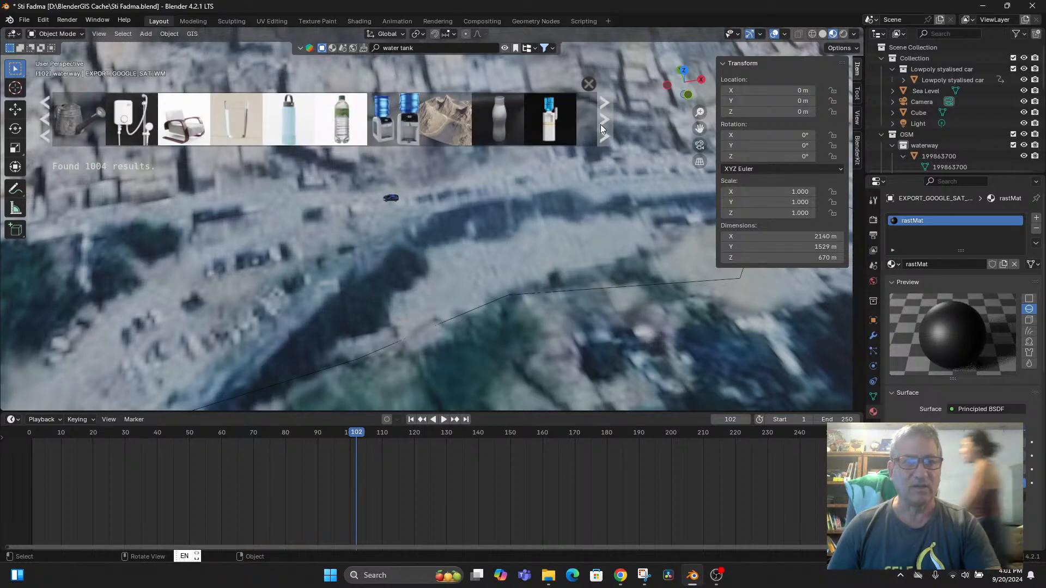
{"action": "left_click", "coordinate": [601, 124]}
{"action": "left_click", "coordinate": [600, 124]}
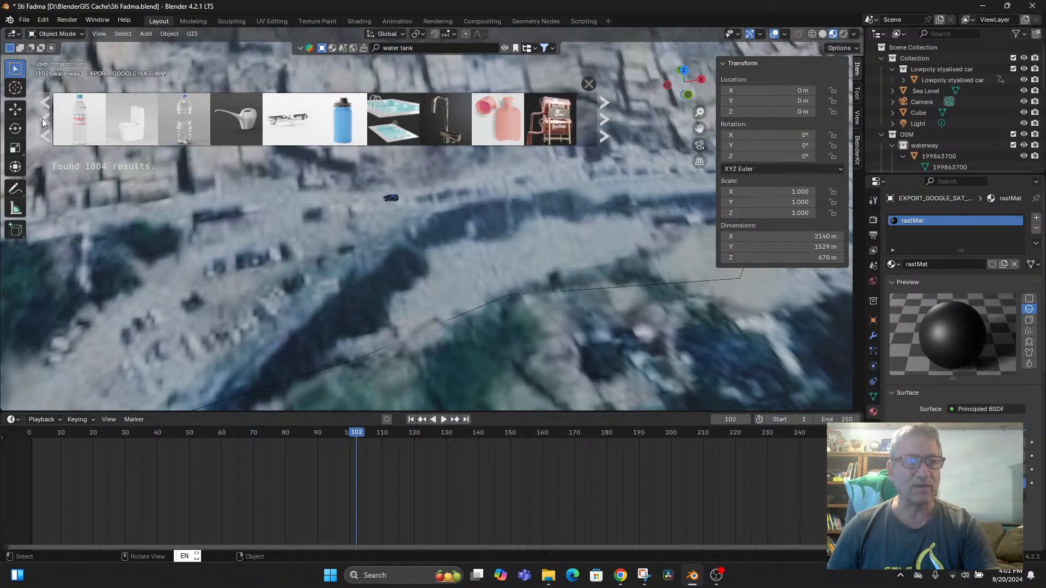
Step: Return to the first page of results and add the Water Tank model to the scene
{"action": "left_click", "coordinate": [44, 119]}
{"action": "left_click", "coordinate": [43, 119]}
{"action": "left_click", "coordinate": [44, 119]}
{"action": "mouse_move", "coordinate": [83, 120]}
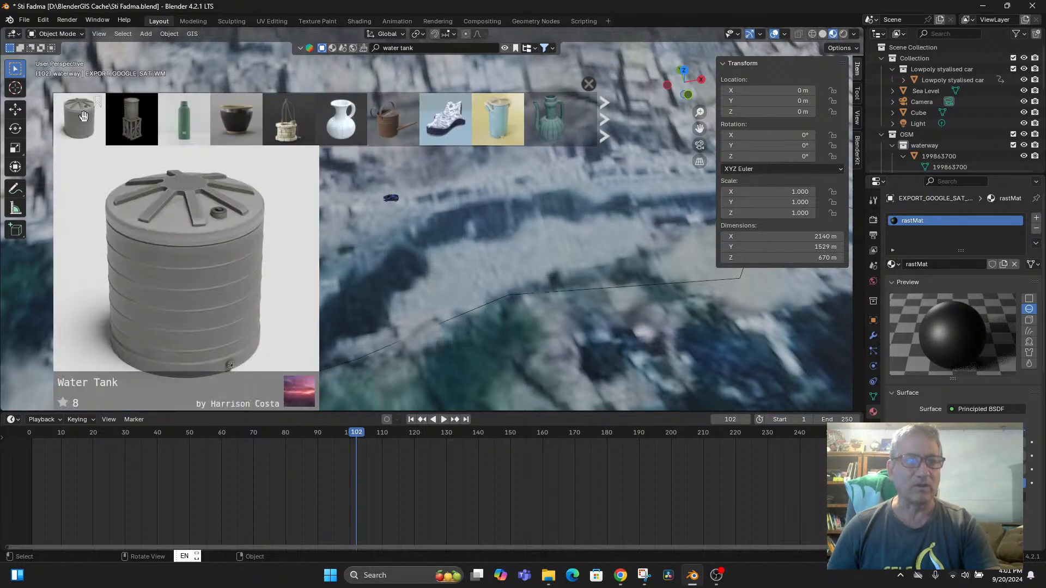
{"action": "left_click_drag", "start_coordinate": [84, 119], "coordinate": [311, 238]}
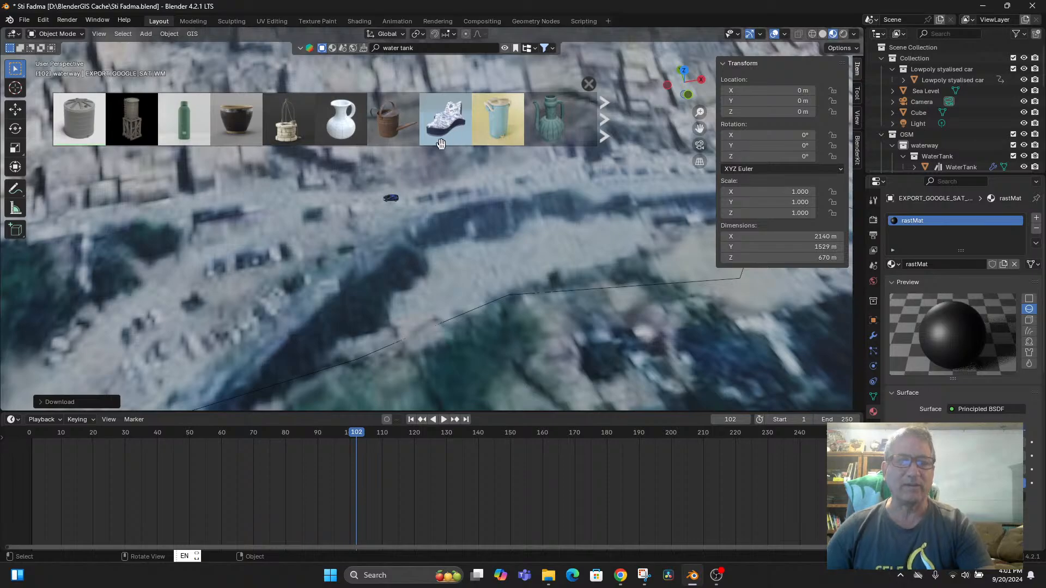
Step: Close the asset results and move the WaterTank collection out of waterway into Collection
{"action": "left_click", "coordinate": [588, 85]}
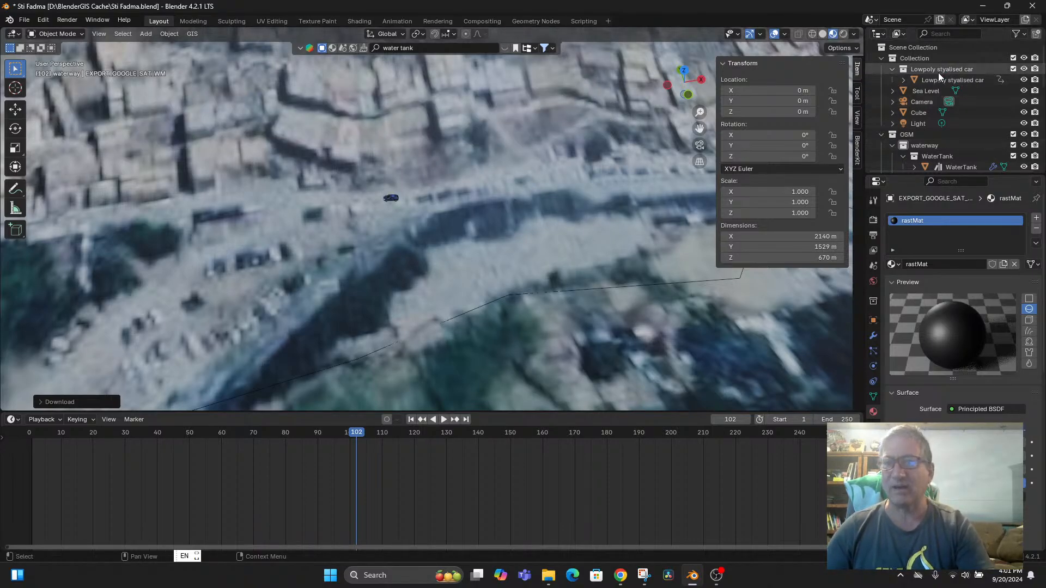
{"action": "scroll", "coordinate": [953, 128], "scroll_direction": "down", "scroll_amount": 4}
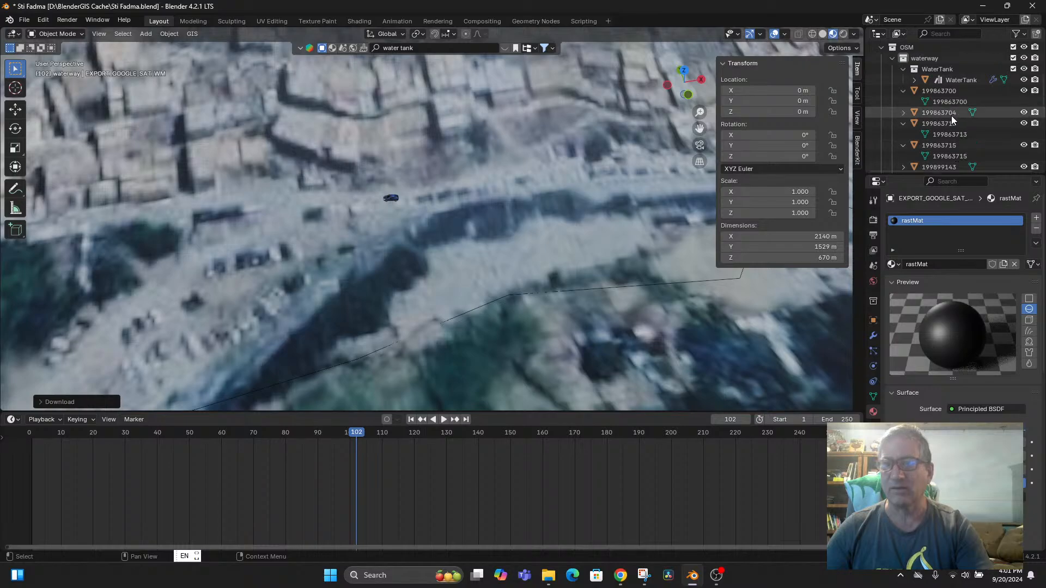
{"action": "mouse_move", "coordinate": [928, 67]}
{"action": "left_mouse_down"}
{"action": "mouse_move", "coordinate": [928, 48]}
{"action": "mouse_move", "coordinate": [922, 61]}
{"action": "left_mouse_up"}
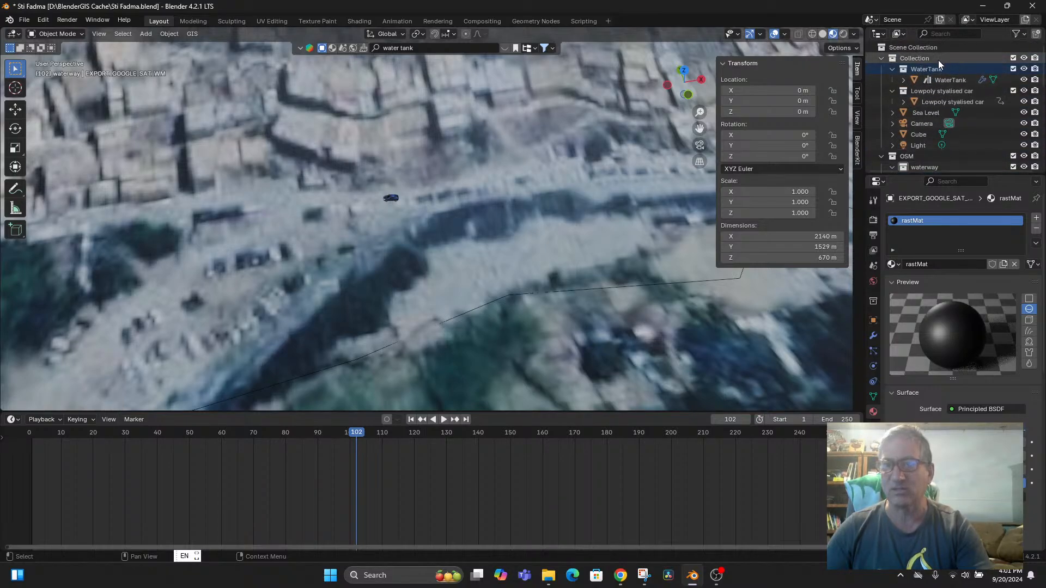
Step: Check the Z location of the car on the valley road as a height reference for the water tank
{"action": "left_click", "coordinate": [937, 80]}
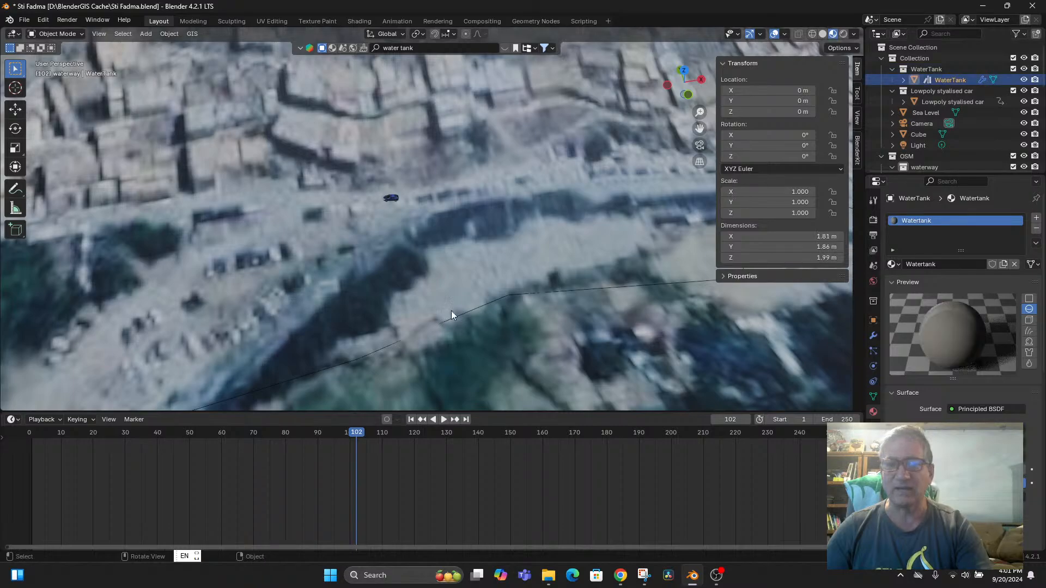
{"action": "scroll", "coordinate": [504, 283], "scroll_direction": "down", "scroll_amount": 2}
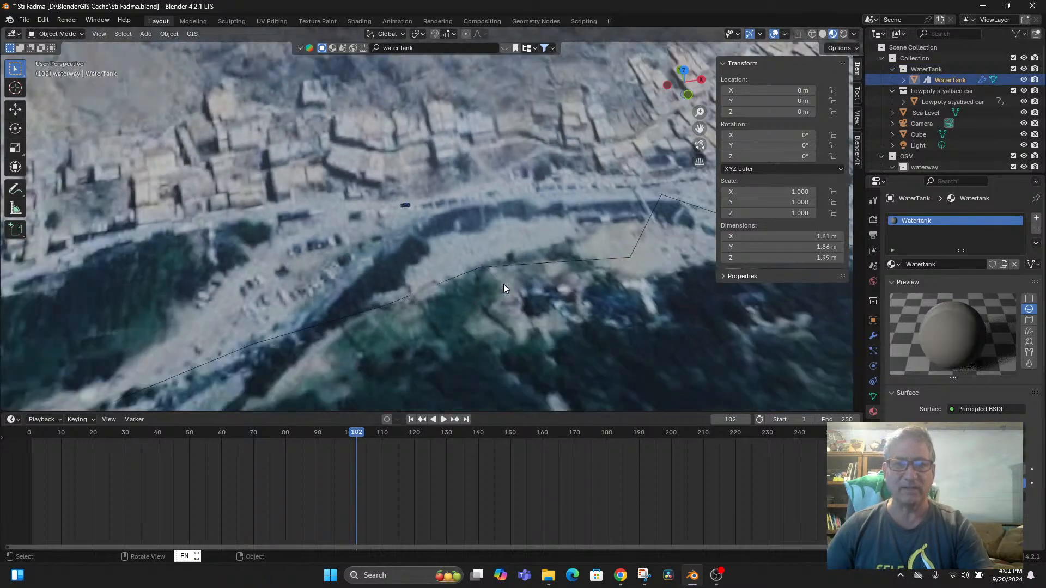
{"action": "left_click", "coordinate": [405, 207]}
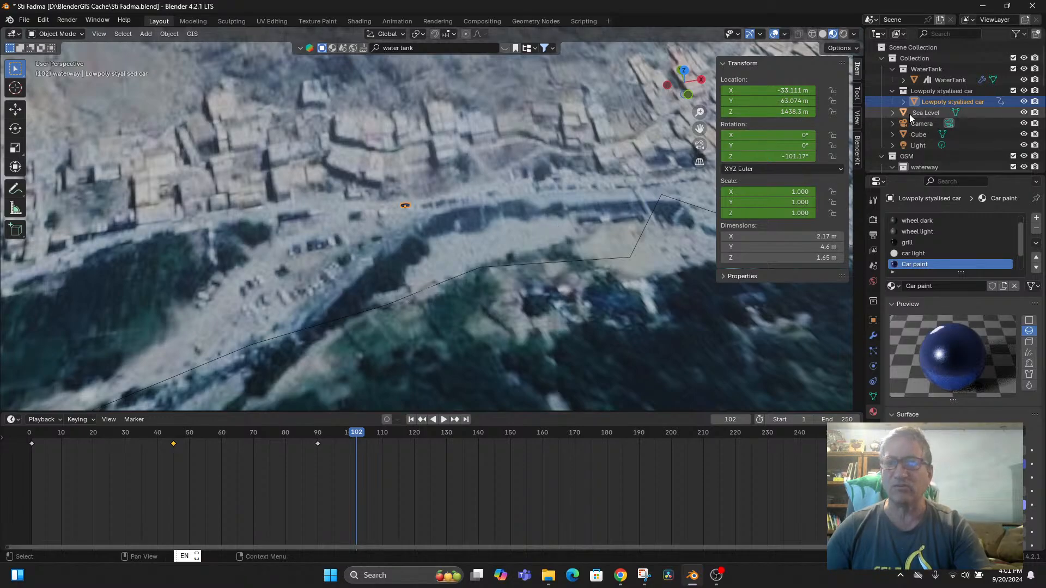
Step: Set the water tank's Z location to 1438 m and frame it in the viewport
{"action": "left_click", "coordinate": [942, 81]}
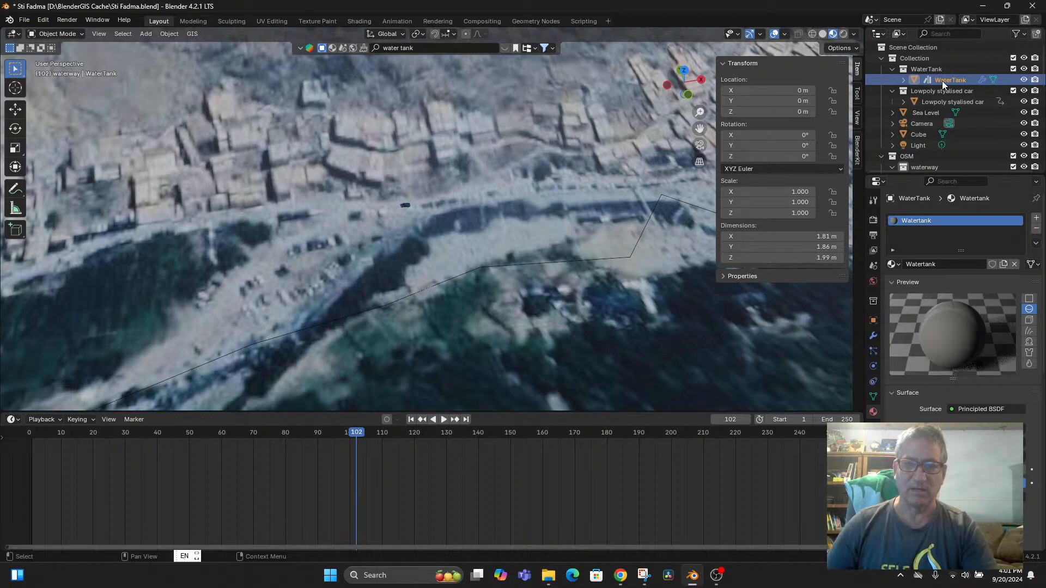
{"action": "key", "text": "KP_Decimal"}
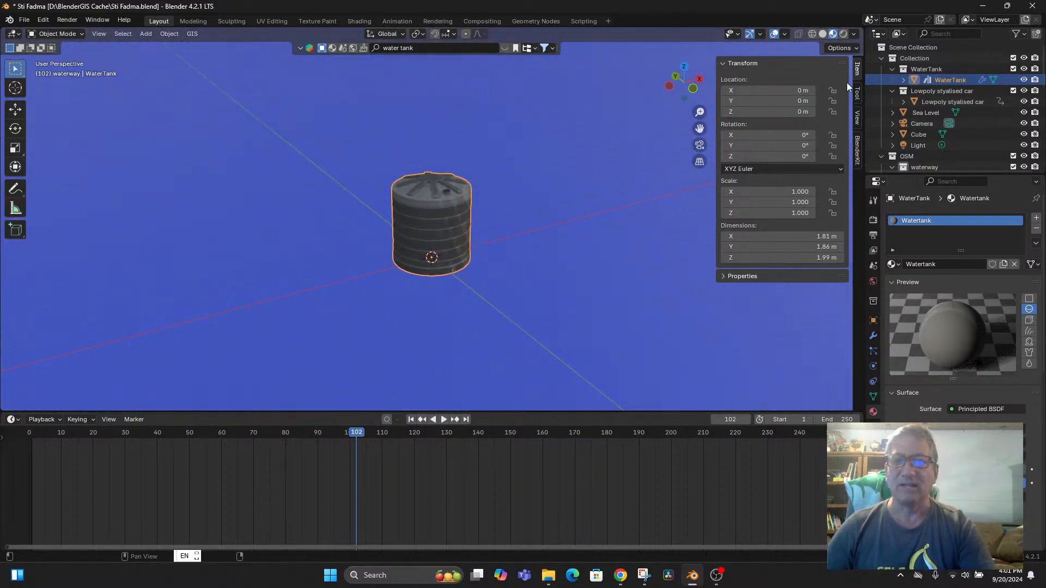
{"action": "left_click", "coordinate": [798, 112]}
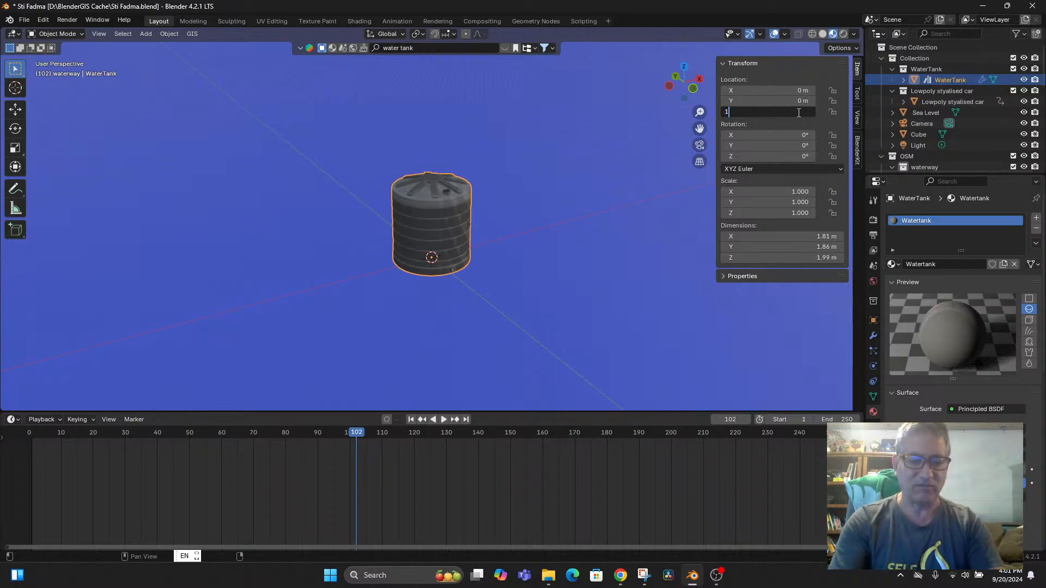
{"action": "type", "text": "1438"}
{"action": "key", "text": "Return"}
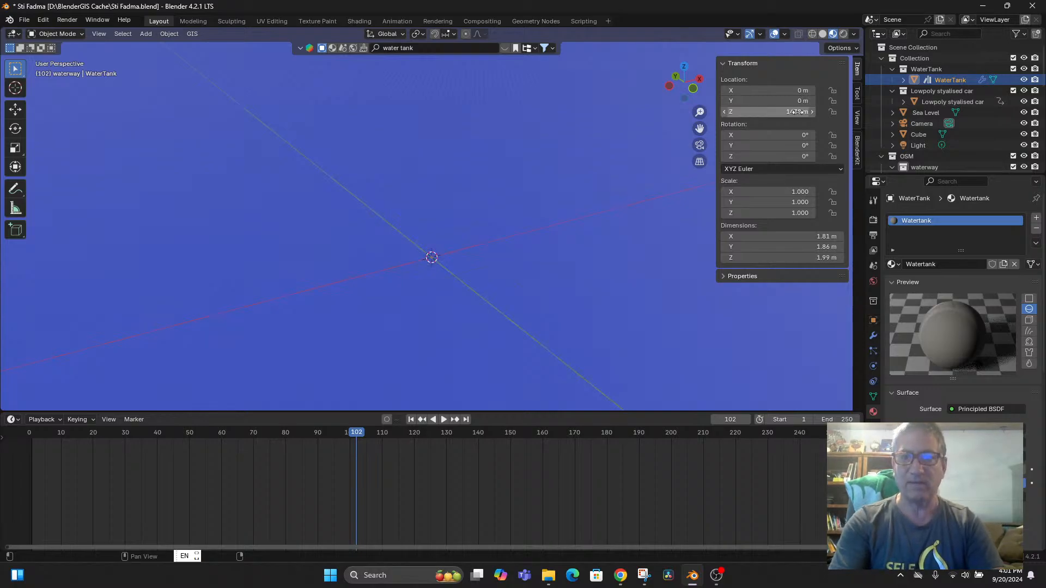
{"action": "key", "text": "KP_Decimal"}
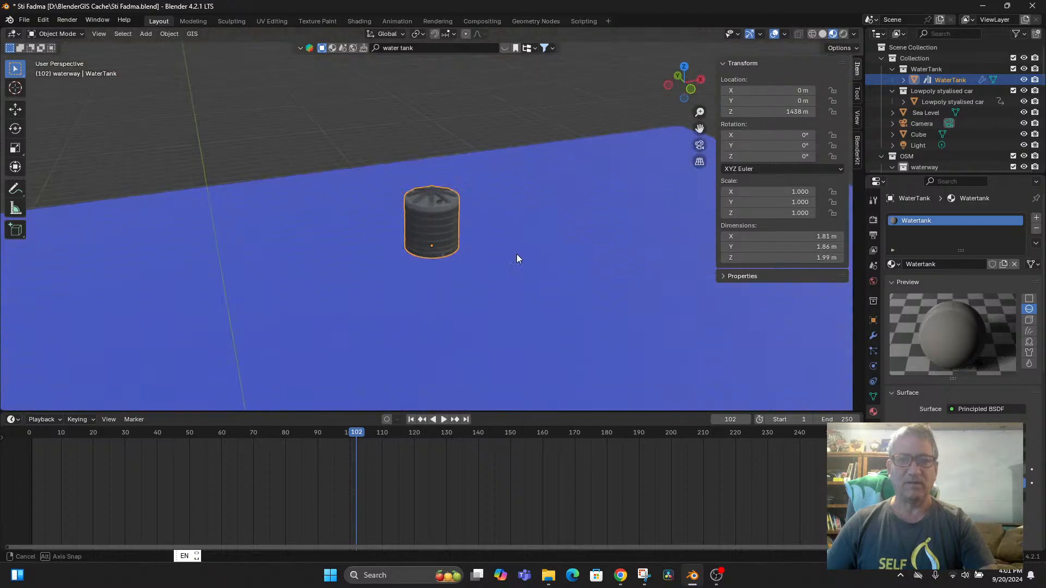
Step: Raise the water tank straight up along Z to a height of about 1467 m
{"action": "scroll", "coordinate": [520, 248], "scroll_direction": "down", "scroll_amount": 5}
{"action": "scroll", "coordinate": [522, 245], "scroll_direction": "up", "scroll_amount": 6}
{"action": "mouse_move", "coordinate": [520, 247]}
{"action": "middle_mouse_down"}
{"action": "mouse_move", "coordinate": [522, 224]}
{"action": "mouse_move", "coordinate": [501, 217]}
{"action": "mouse_move", "coordinate": [533, 223]}
{"action": "mouse_move", "coordinate": [532, 246]}
{"action": "middle_mouse_up"}
{"action": "scroll", "coordinate": [532, 246], "scroll_direction": "down", "scroll_amount": 5}
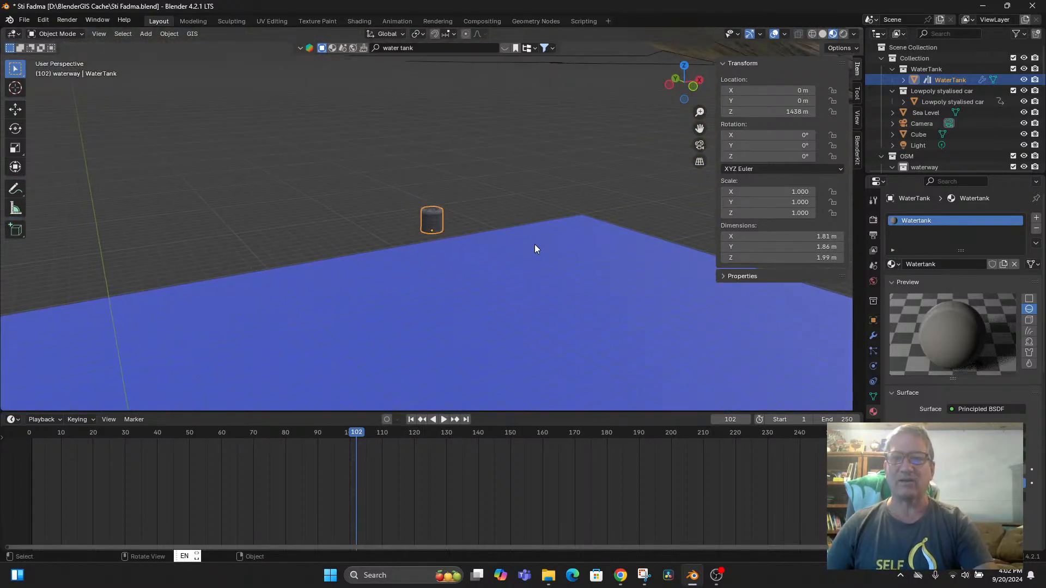
{"action": "scroll", "coordinate": [534, 244], "scroll_direction": "down", "scroll_amount": 5}
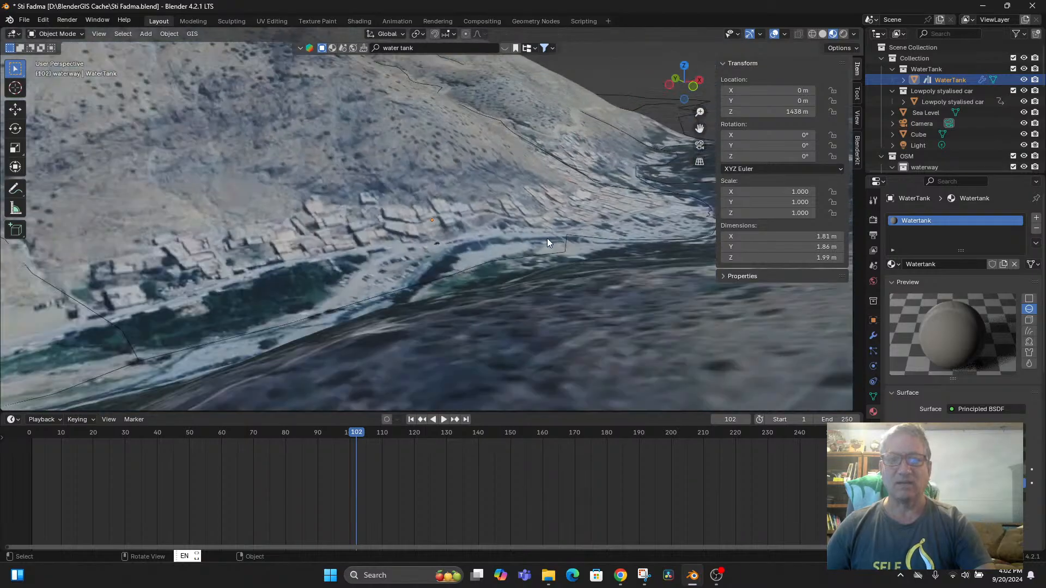
{"action": "scroll", "coordinate": [440, 249], "scroll_direction": "up", "scroll_amount": 5}
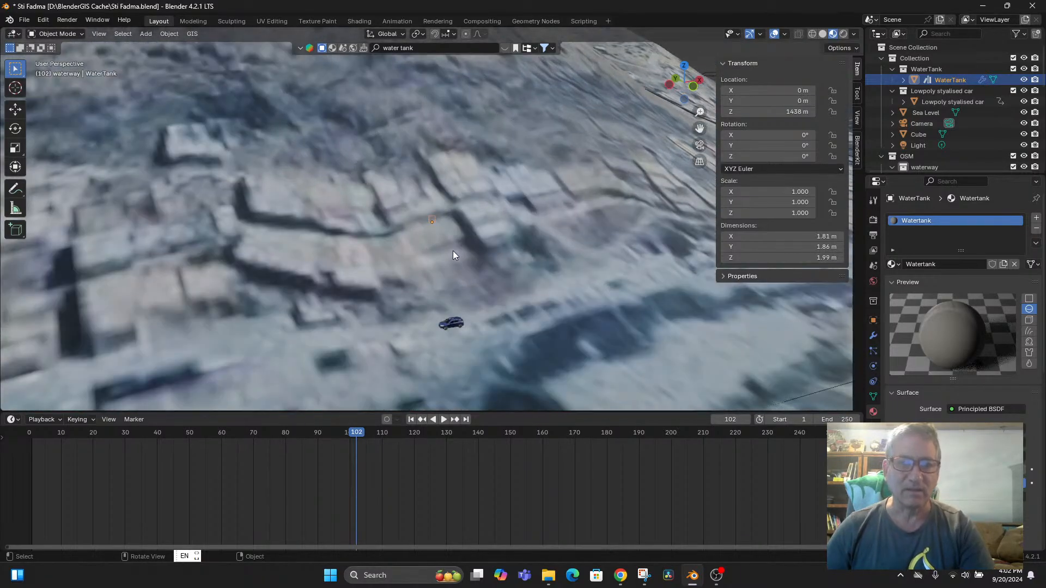
{"action": "key", "text": "g"}
{"action": "key", "text": "z"}
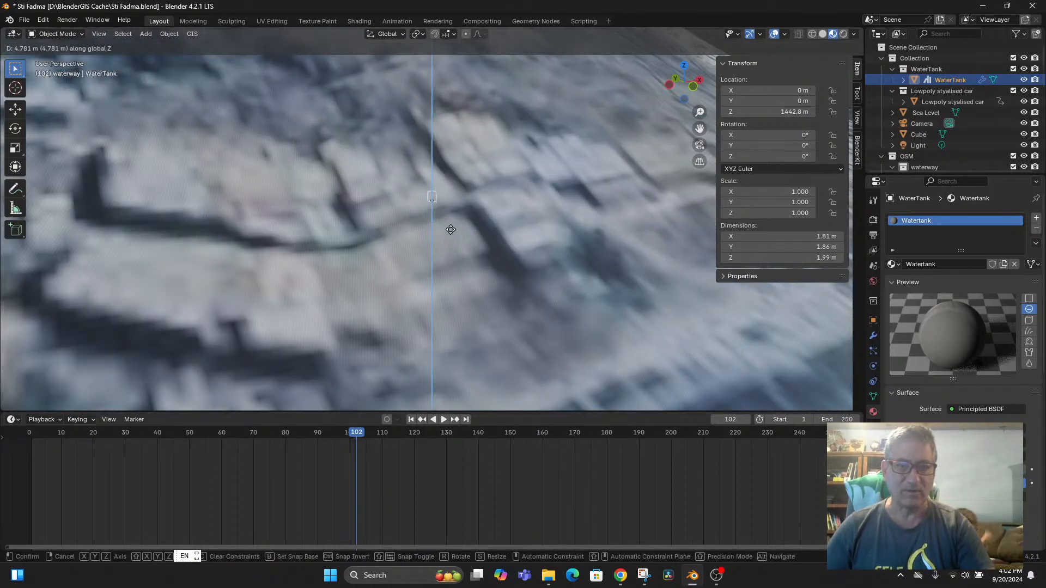
{"action": "left_click", "coordinate": [451, 109]}
Step: Raise the water tank further along Z to about 1505 m, above the hillside village
{"action": "middle_click_drag", "start_coordinate": [450, 112], "coordinate": [481, 199]}
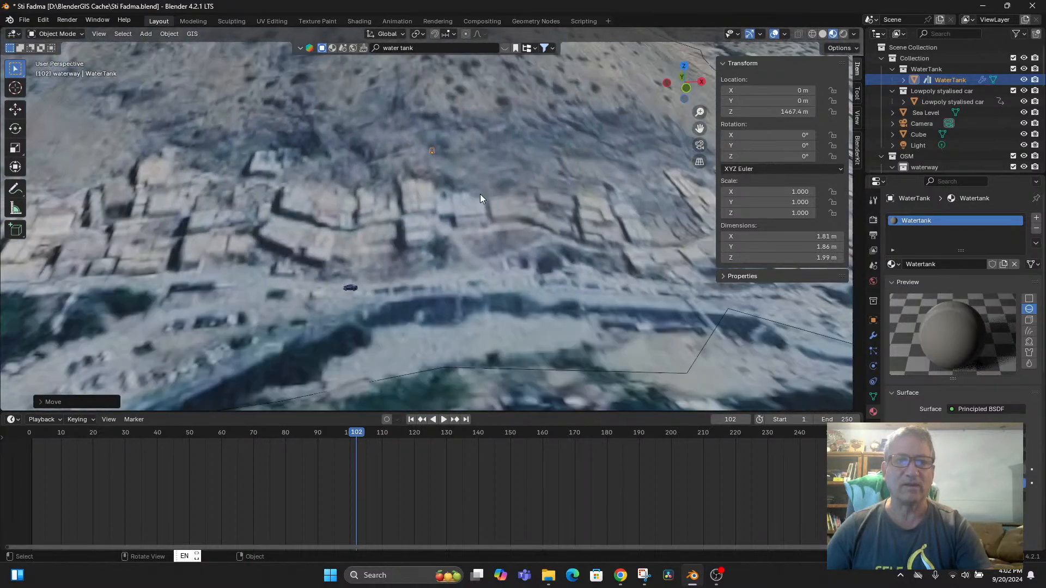
{"action": "key", "text": "g"}
{"action": "key", "text": "z"}
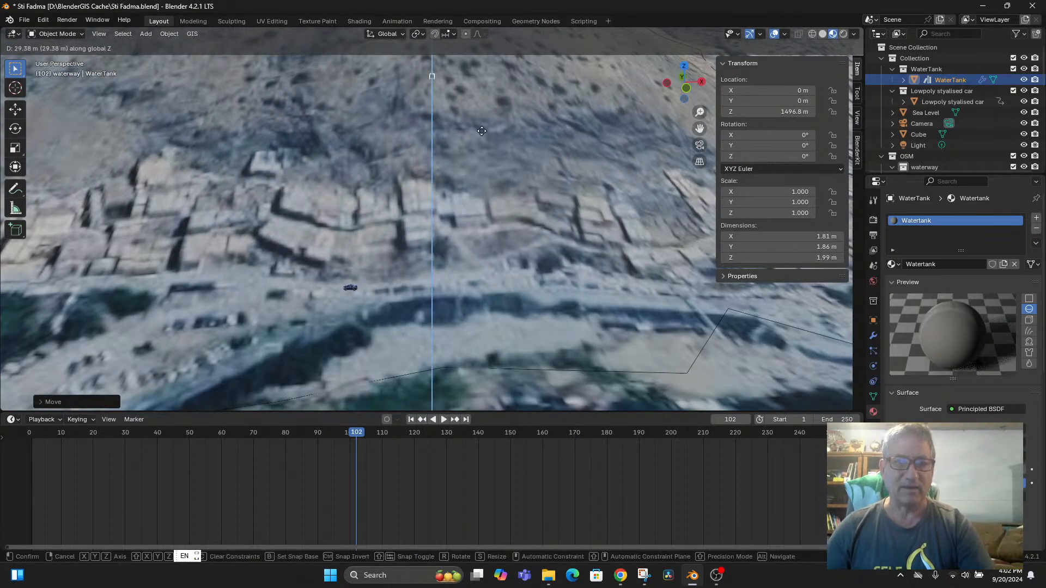
{"action": "left_click", "coordinate": [479, 109]}
Step: Move the water tank down to the riverbank near the car, at about X -21.4, Y -87.8, Z 1431.9 m, and frame it
{"action": "middle_click_drag", "start_coordinate": [479, 109], "coordinate": [431, 142]}
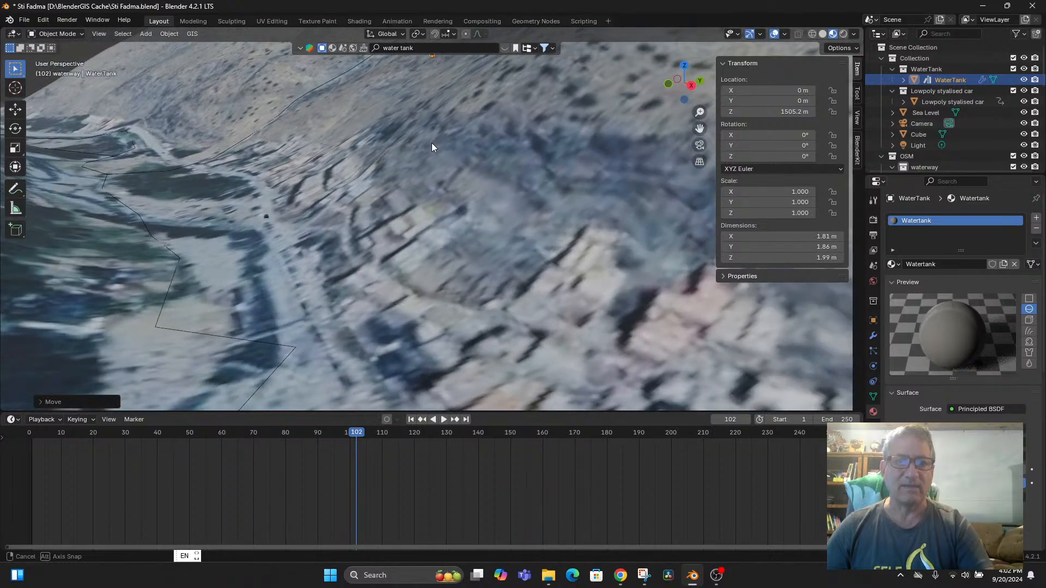
{"action": "key", "text": "g"}
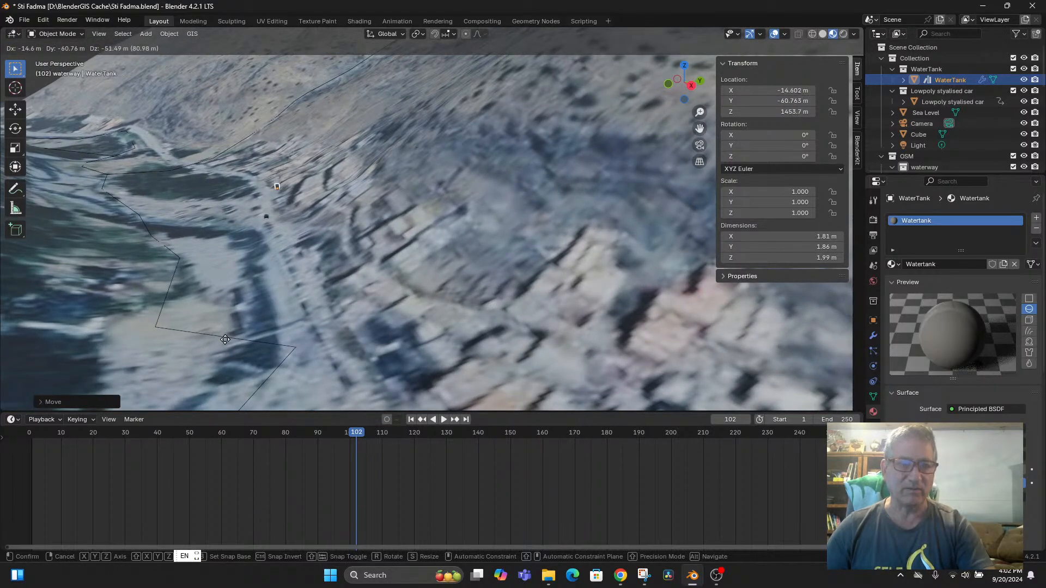
{"action": "left_click", "coordinate": [156, 396]}
{"action": "key", "text": "KP_Decimal"}
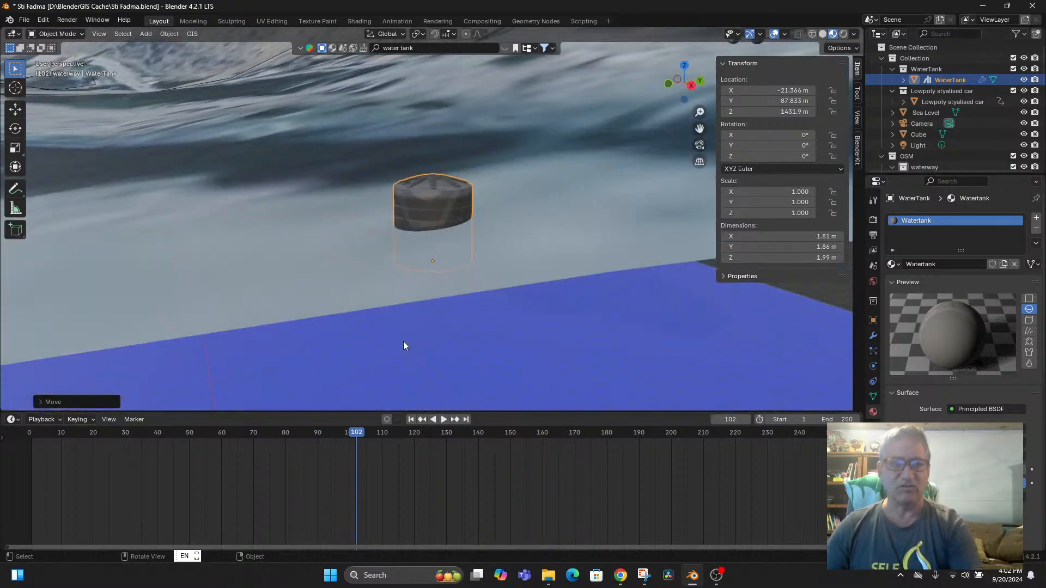
Step: Lift the water tank along Z to about 1432.8 m so it stands on the riverbank, and save the file
{"action": "middle_click_drag", "start_coordinate": [471, 325], "coordinate": [490, 329]}
{"action": "key", "text": "g"}
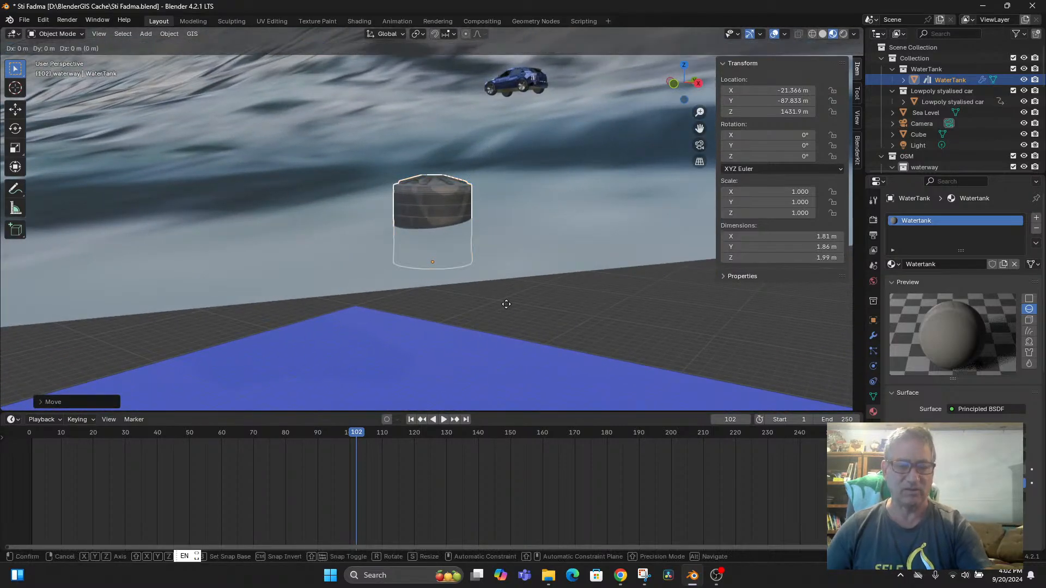
{"action": "key", "text": "z"}
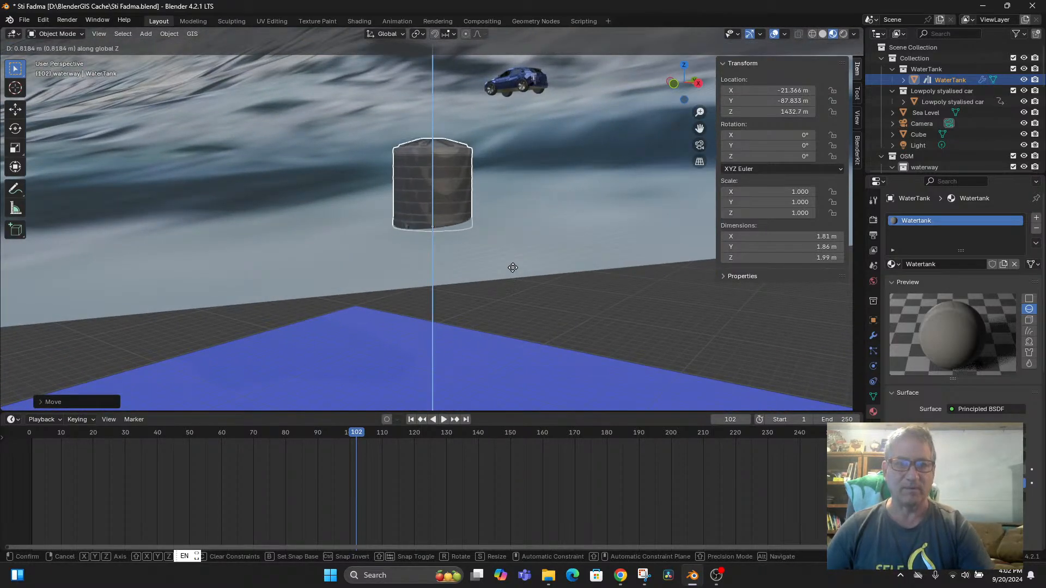
{"action": "left_click", "coordinate": [513, 267]}
{"action": "middle_click_drag", "start_coordinate": [513, 269], "coordinate": [542, 312]}
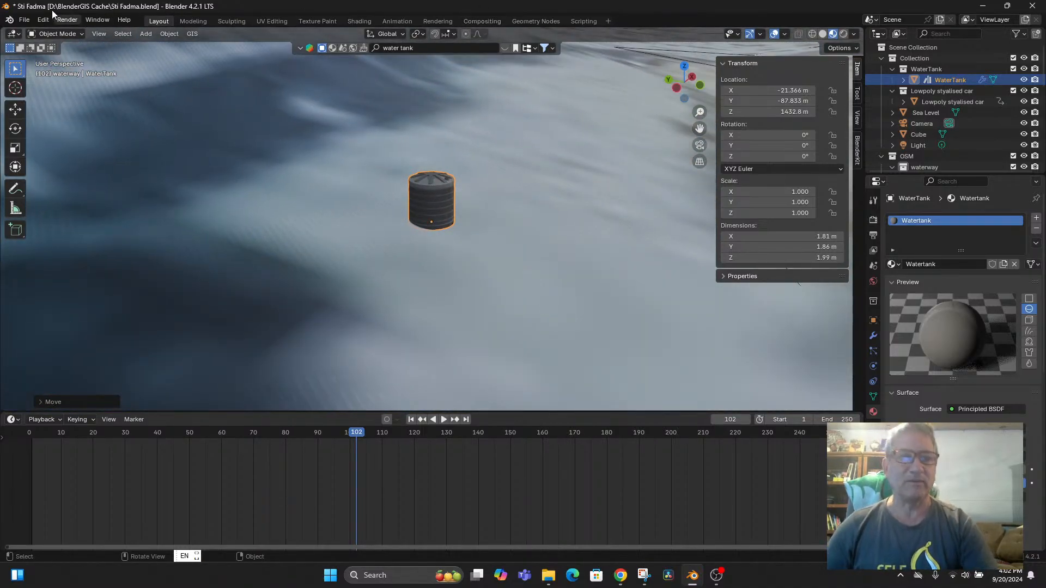
{"action": "left_click", "coordinate": [24, 21]}
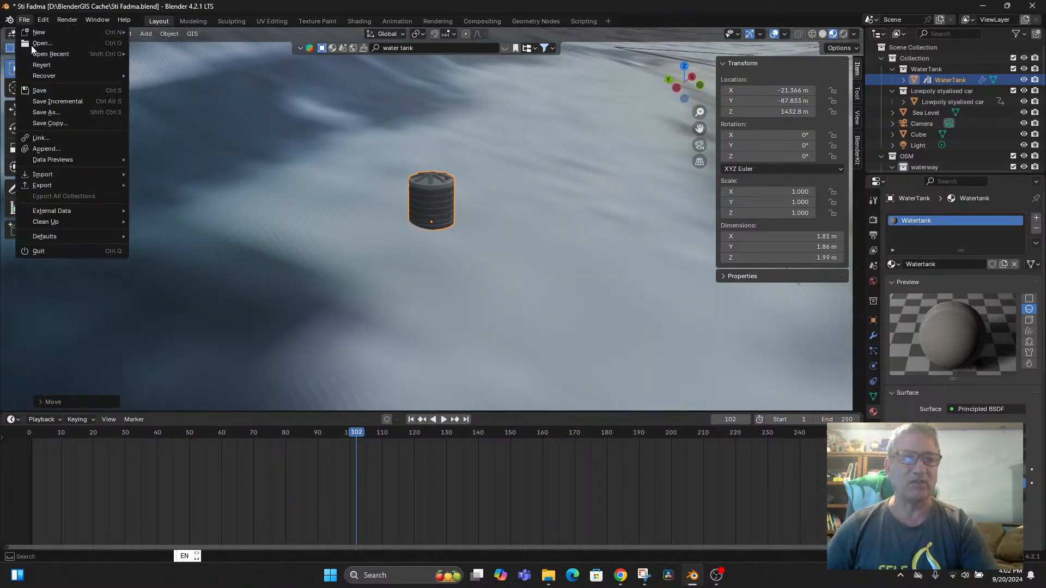
{"action": "left_click", "coordinate": [45, 95]}
Step: Search the asset library for solar, add the 3.6kw Solar Panels Array model to the scene, and close the asset results
{"action": "left_click", "coordinate": [425, 51]}
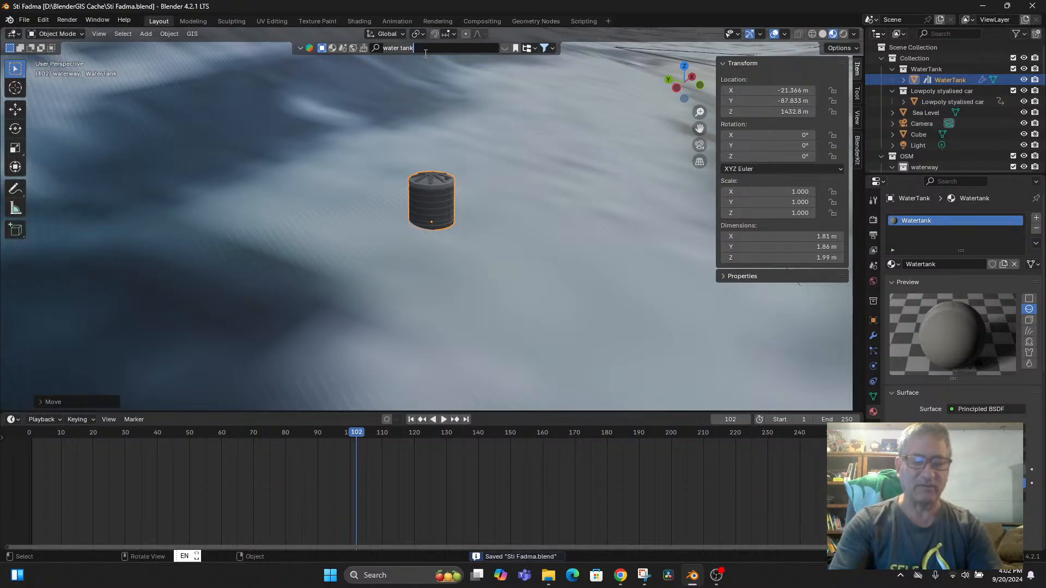
{"action": "type", "text": "solar"}
{"action": "key", "text": "Return"}
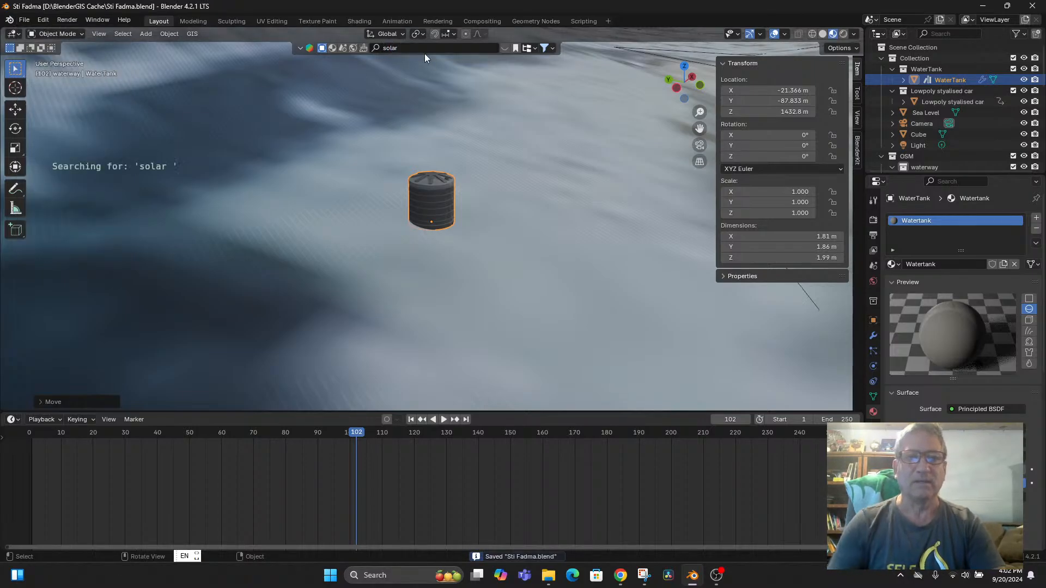
{"action": "mouse_move", "coordinate": [563, 110]}
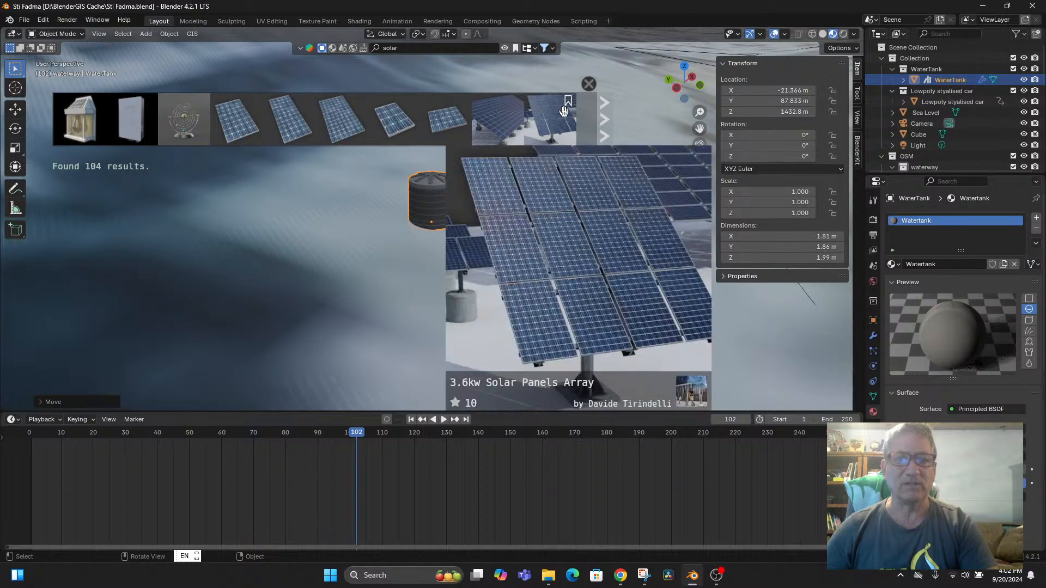
{"action": "left_click", "coordinate": [550, 133]}
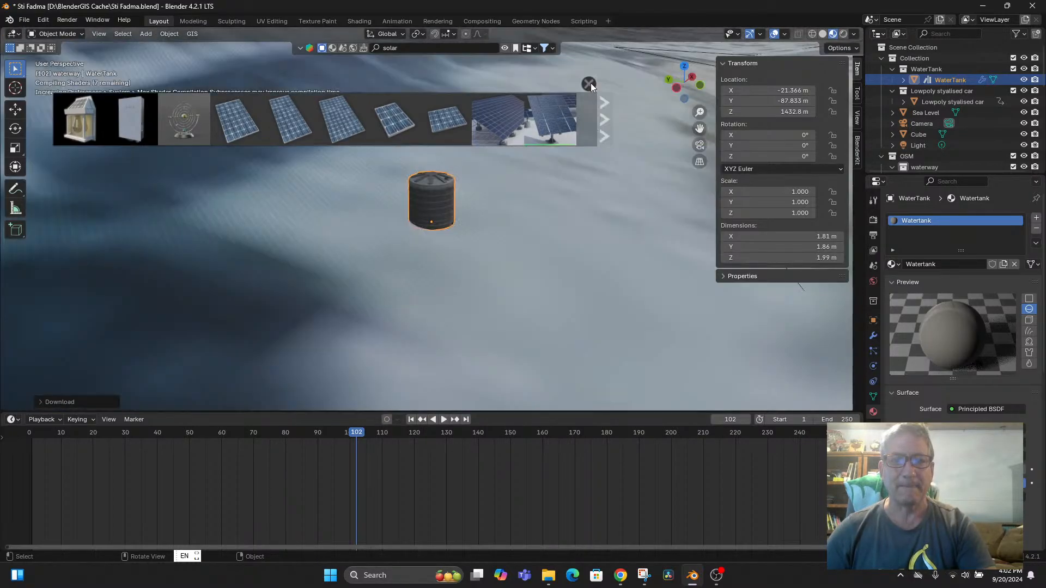
{"action": "left_click", "coordinate": [589, 84]}
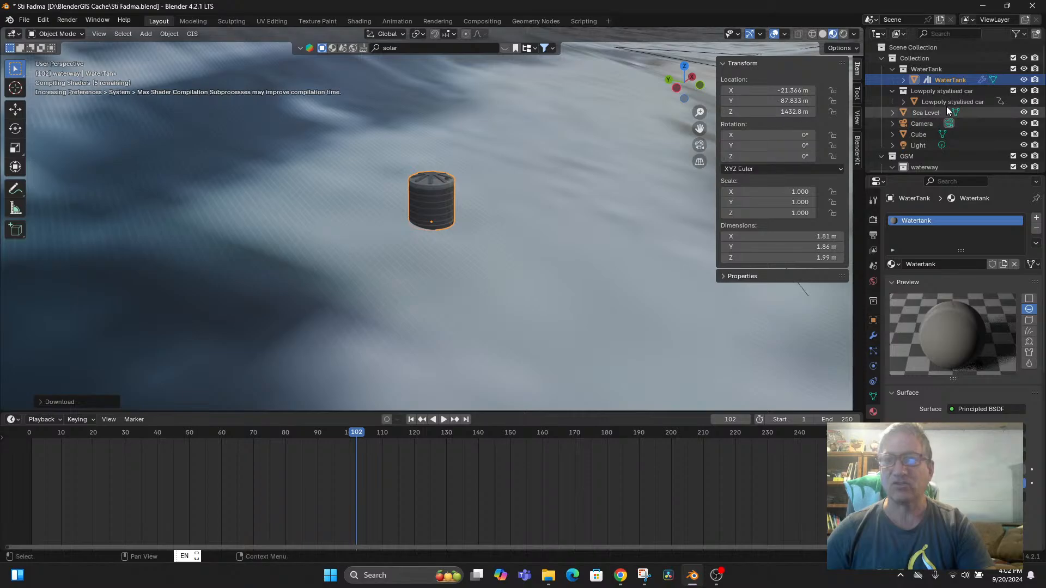
Step: Move the 3.6kw Solar Panels Array collection out of waterway into Collection
{"action": "scroll", "coordinate": [933, 145], "scroll_direction": "down", "scroll_amount": 5}
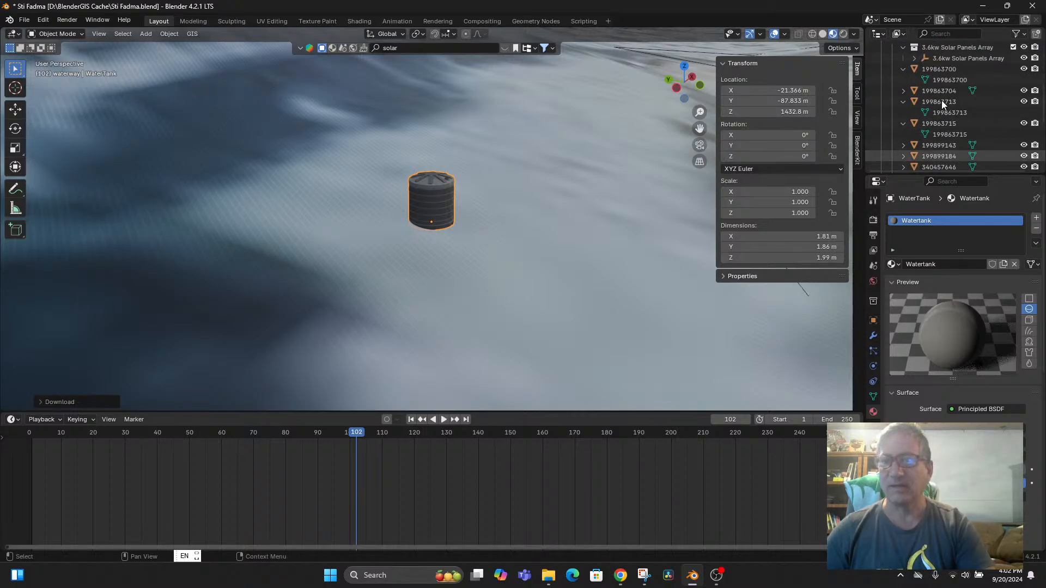
{"action": "scroll", "coordinate": [941, 100], "scroll_direction": "up", "scroll_amount": 3}
{"action": "left_click_drag", "start_coordinate": [936, 94], "coordinate": [934, 62]}
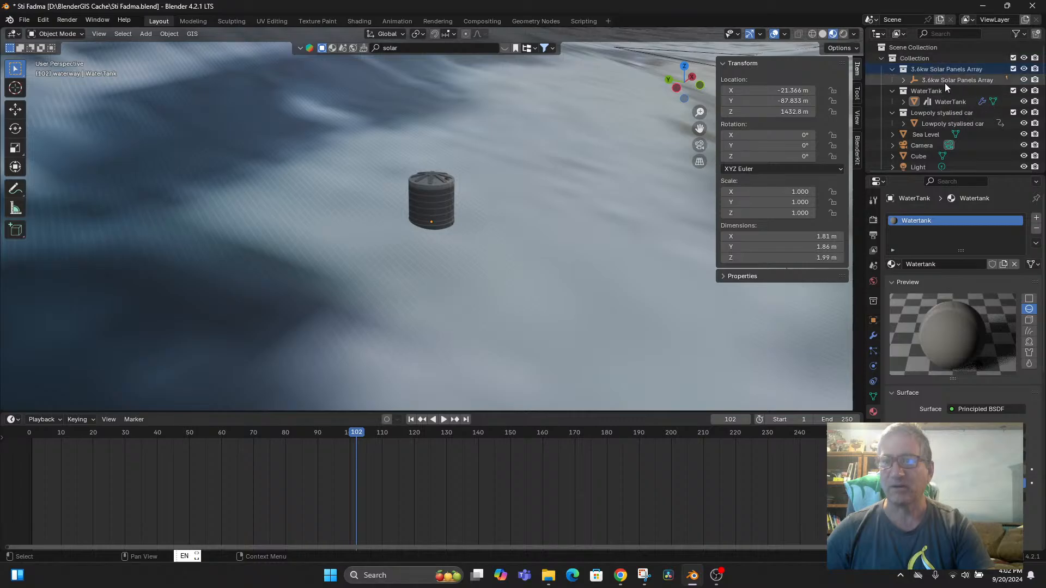
Step: Set the solar panel array's Z location to 1500 m and frame it in the viewport
{"action": "left_click", "coordinate": [943, 80]}
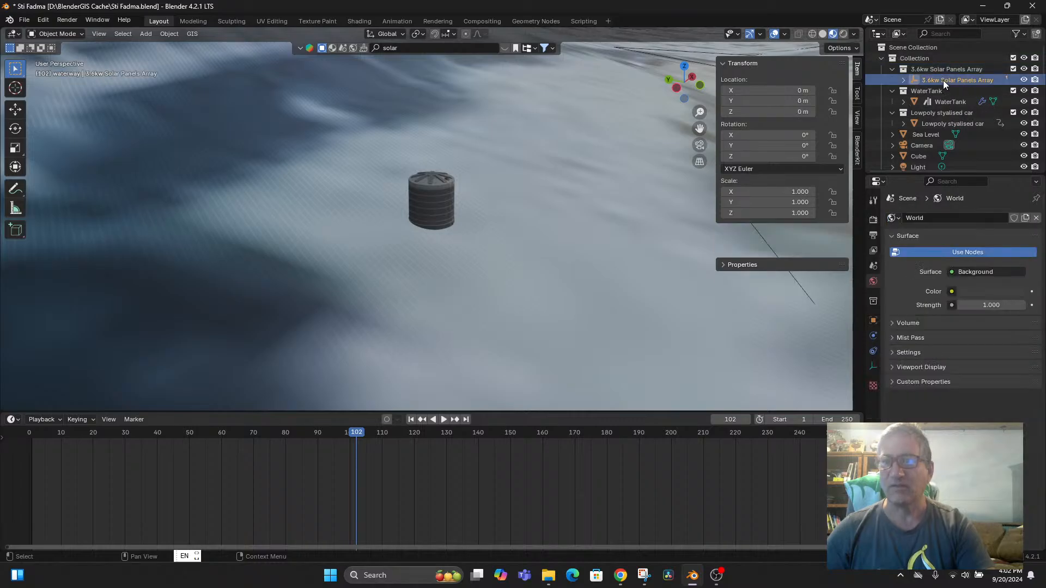
{"action": "left_click", "coordinate": [798, 113]}
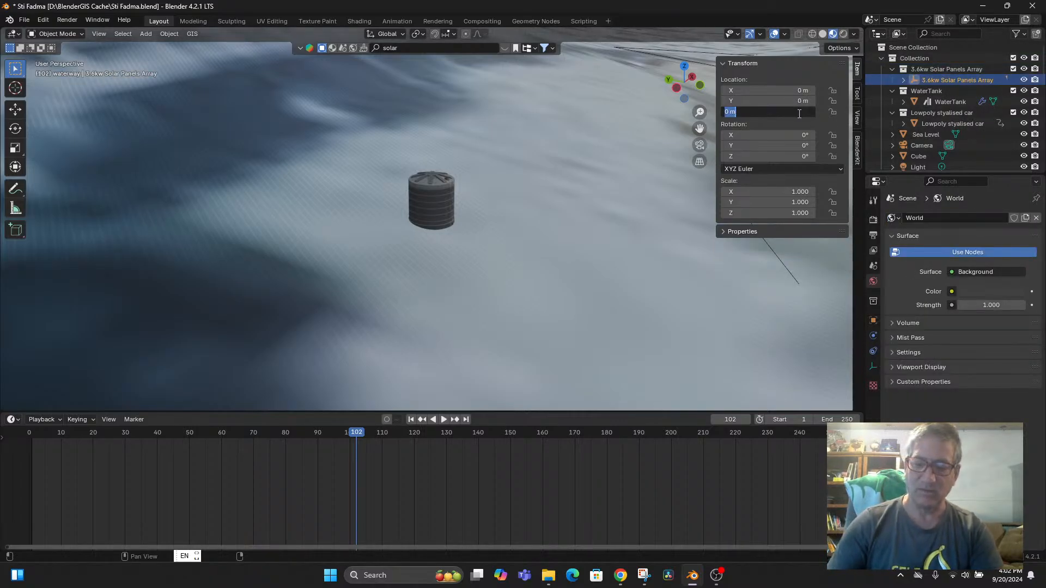
{"action": "type", "text": "1500"}
{"action": "key", "text": "Return"}
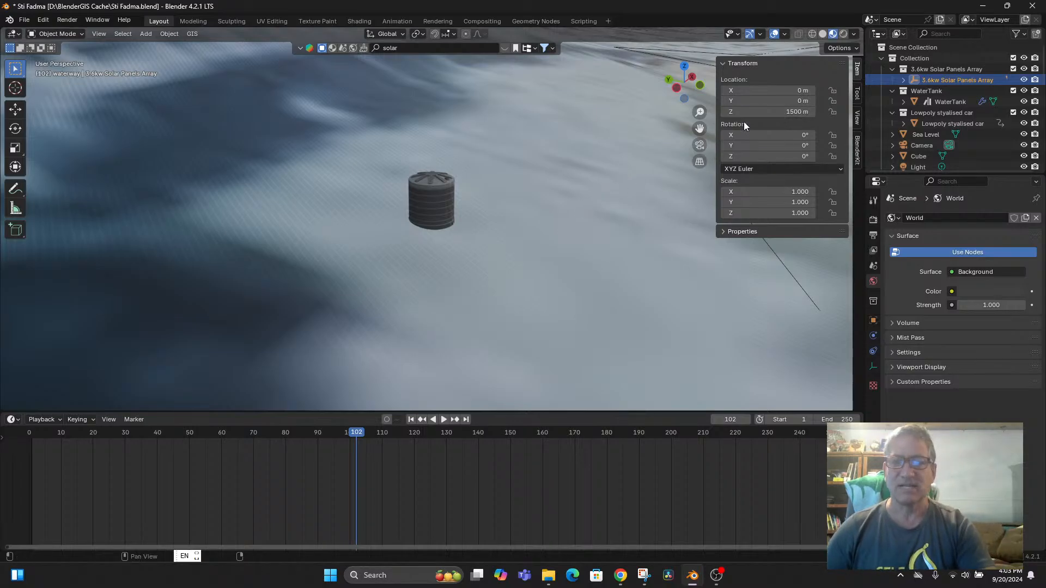
{"action": "key", "text": "KP_Decimal"}
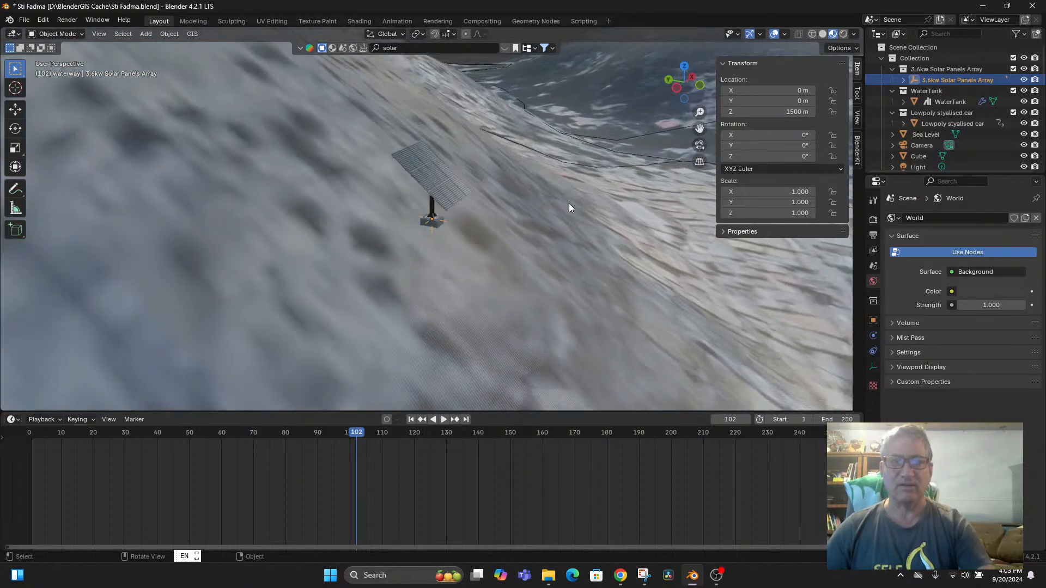
Step: Move the solar panel array off the hillside, past the village, down toward the valley floor
{"action": "middle_click_drag", "start_coordinate": [568, 207], "coordinate": [526, 224]}
{"action": "key", "text": "g"}
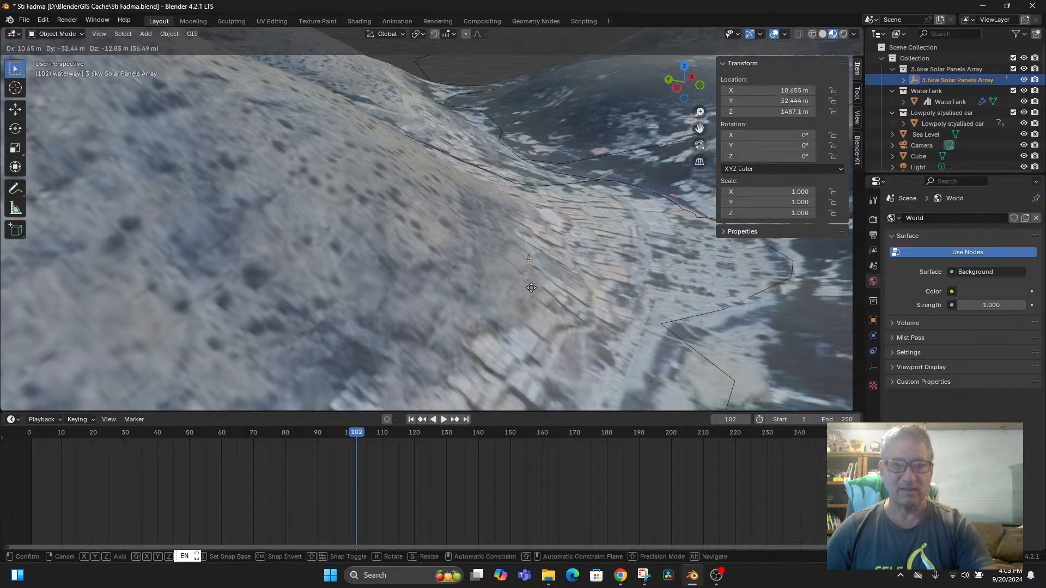
{"action": "left_click", "coordinate": [703, 338]}
{"action": "scroll", "coordinate": [677, 348], "scroll_direction": "down", "scroll_amount": 8}
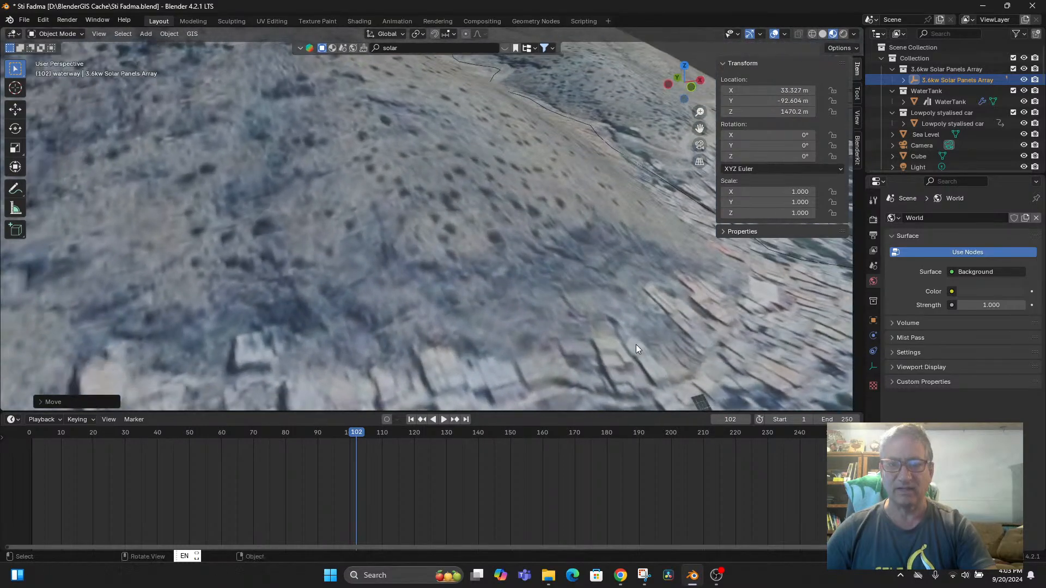
{"action": "key", "text": "g"}
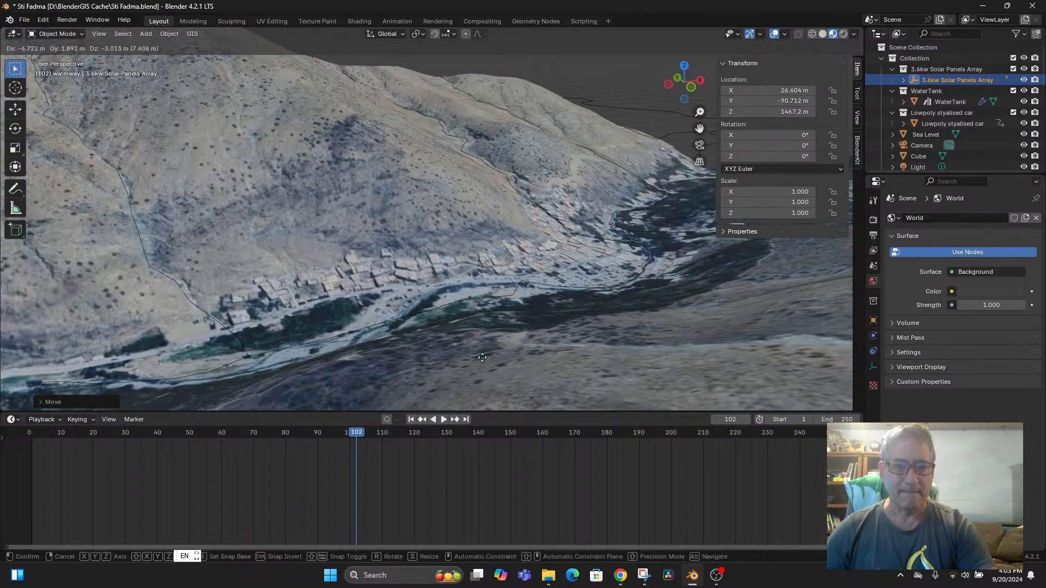
{"action": "left_click", "coordinate": [502, 382]}
Step: Move the solar panel array beside the water tank, to about X -13.9, Y -97.7, Z 1435.7 m, and frame it
{"action": "scroll", "coordinate": [584, 338], "scroll_direction": "up", "scroll_amount": 4}
{"action": "middle_click_drag", "start_coordinate": [577, 364], "coordinate": [502, 403]}
{"action": "key", "text": "g"}
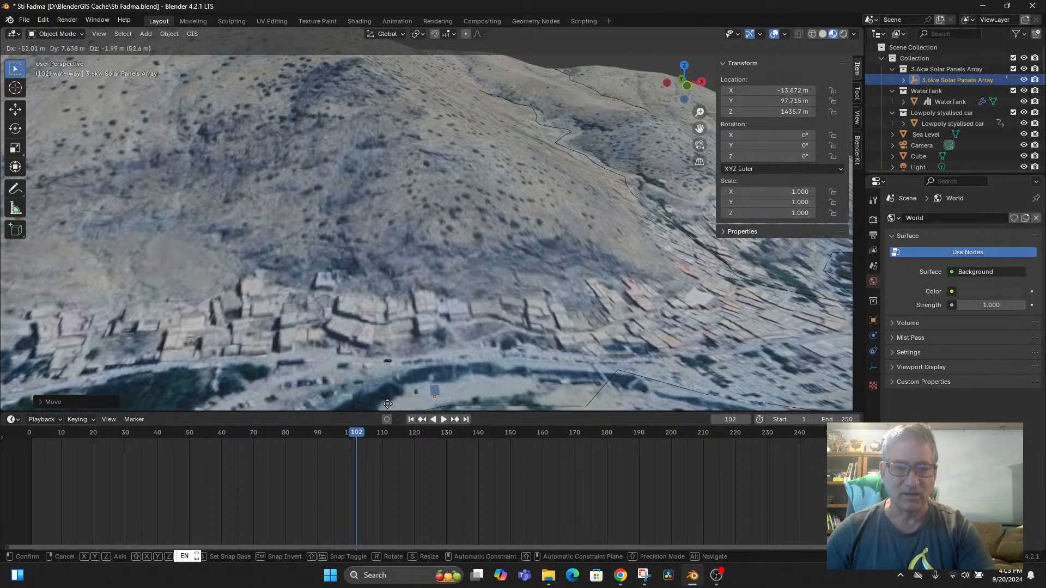
{"action": "left_click", "coordinate": [505, 398]}
{"action": "key", "text": "KP_Decimal"}
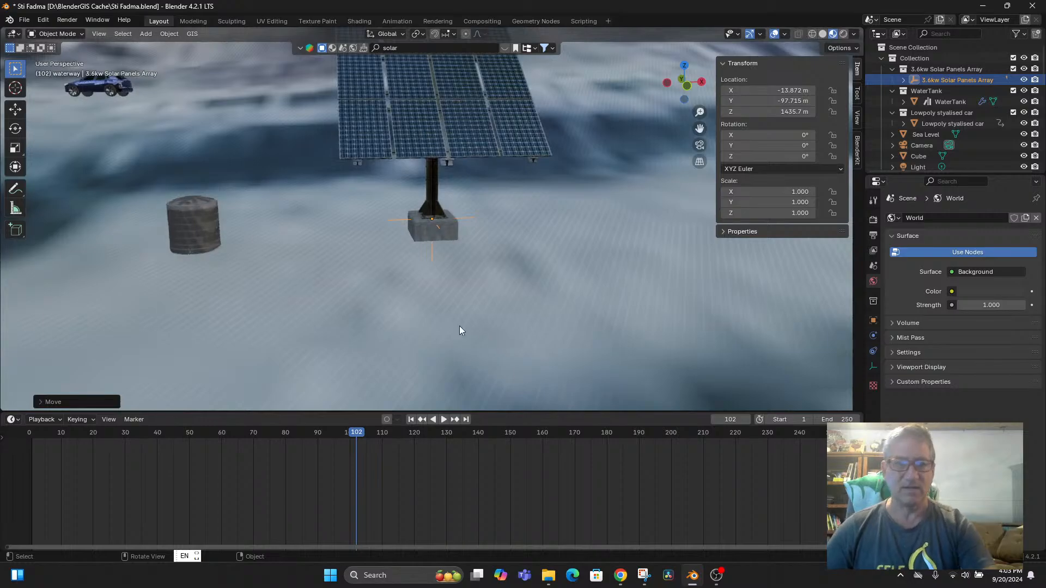
Step: Shift the solar panel array closer to the water tank, to about X -16.3, Y -97.6, Z 1434.4 m
{"action": "scroll", "coordinate": [450, 256], "scroll_direction": "down", "scroll_amount": 2}
{"action": "key", "text": "g"}
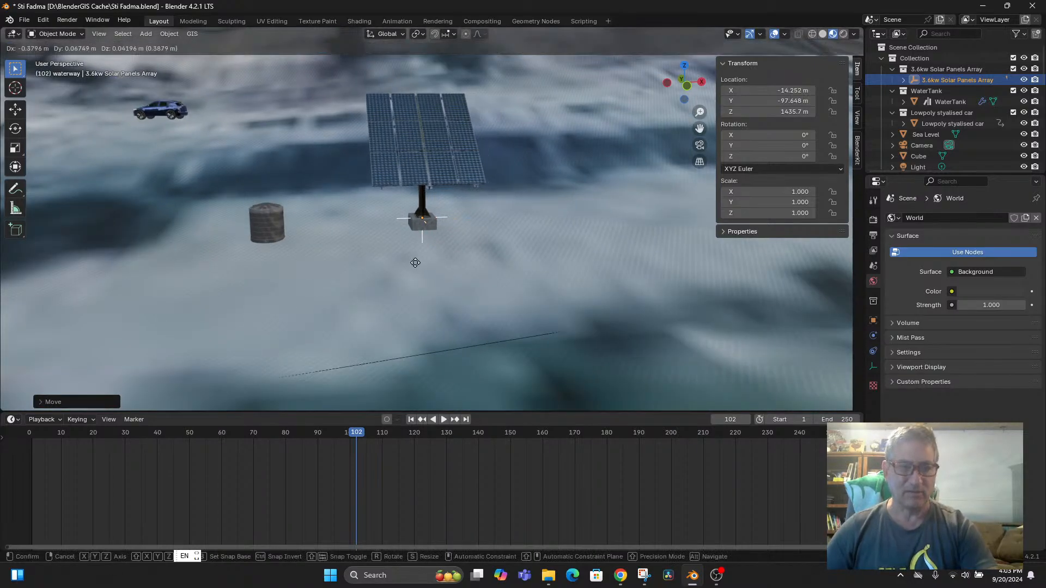
{"action": "left_click", "coordinate": [385, 256]}
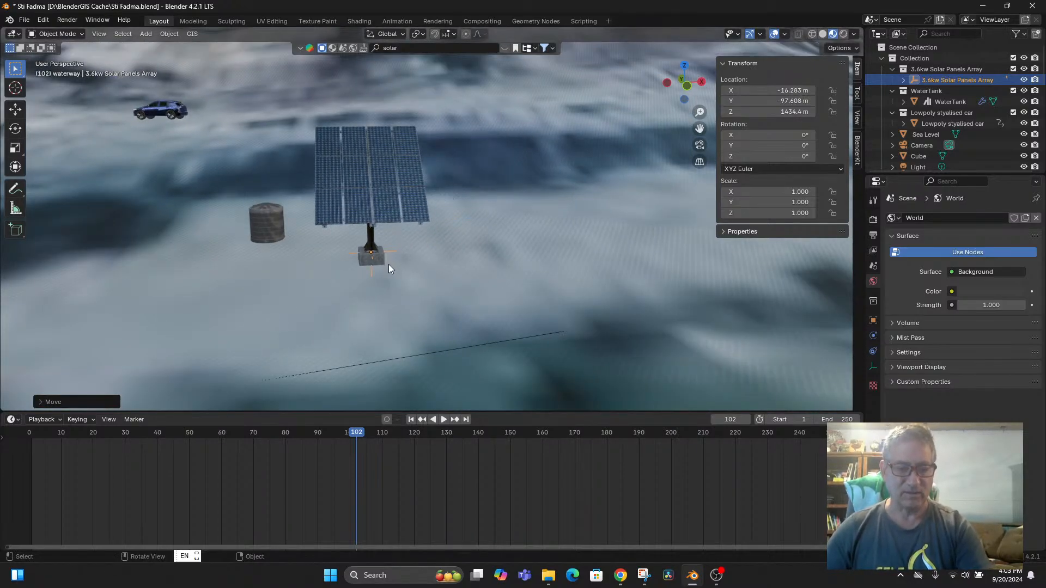
Step: Lower the solar panel array along Z to about 1431.5 m so its base rests on the riverbank, and check the placement
{"action": "key", "text": "g"}
{"action": "key", "text": "z"}
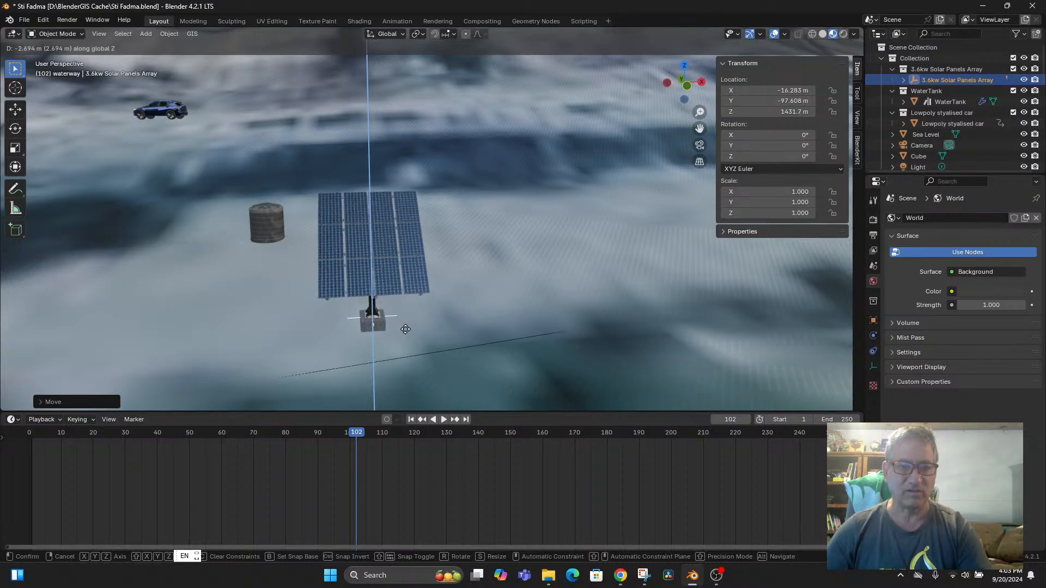
{"action": "left_click", "coordinate": [405, 332]}
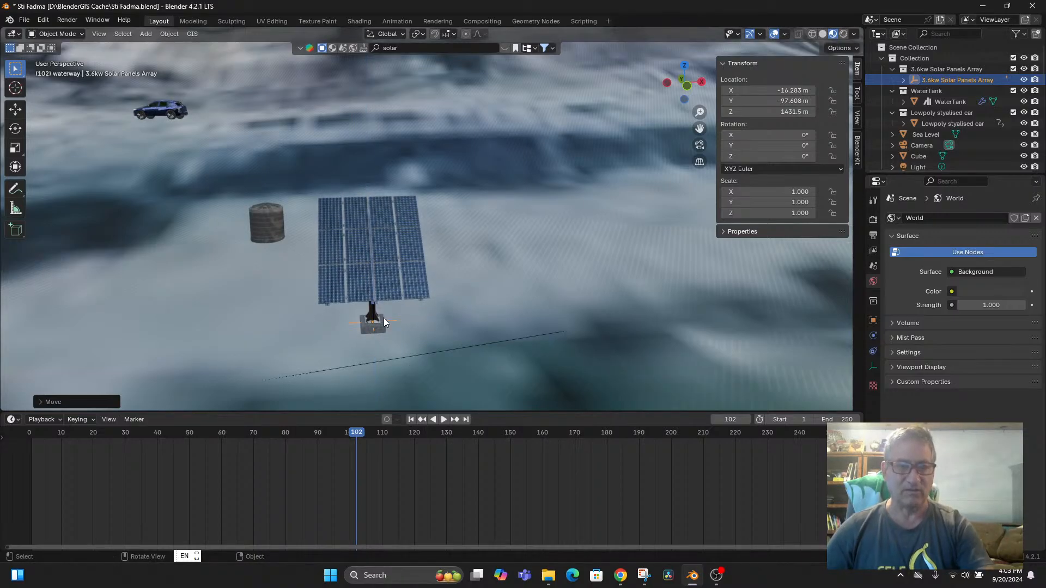
{"action": "scroll", "coordinate": [416, 299], "scroll_direction": "down", "scroll_amount": 5}
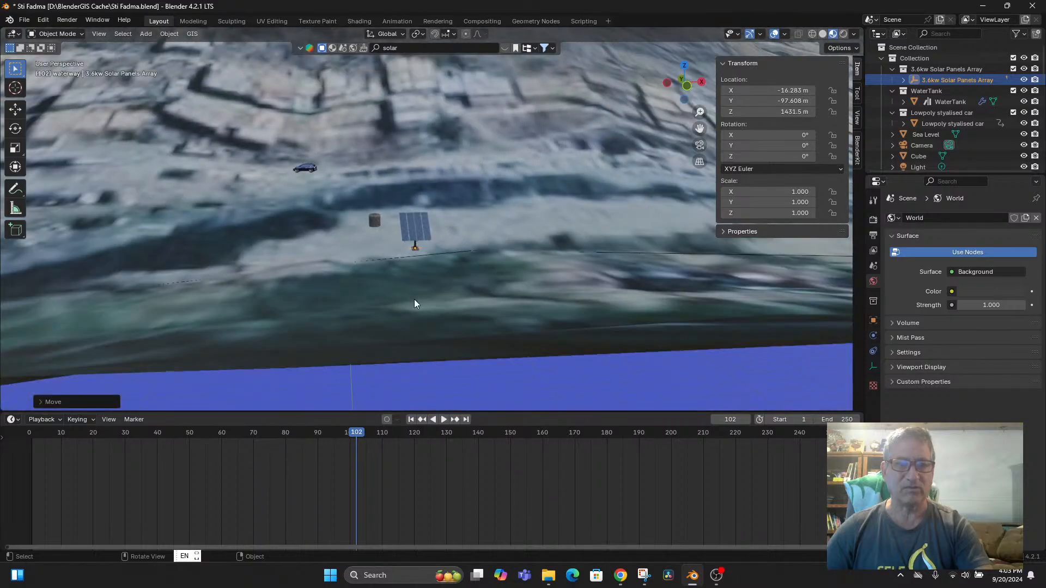
{"action": "middle_click_drag", "start_coordinate": [414, 303], "coordinate": [355, 383]}
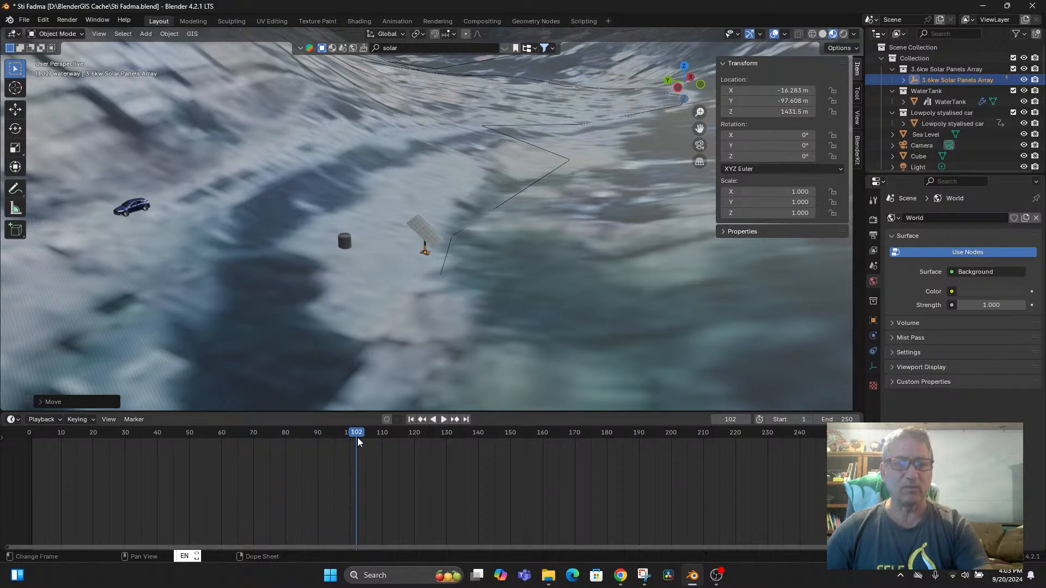
Step: Save the Sti Fadma file and move the current frame to 61 on the timeline
{"action": "left_click", "coordinate": [24, 20]}
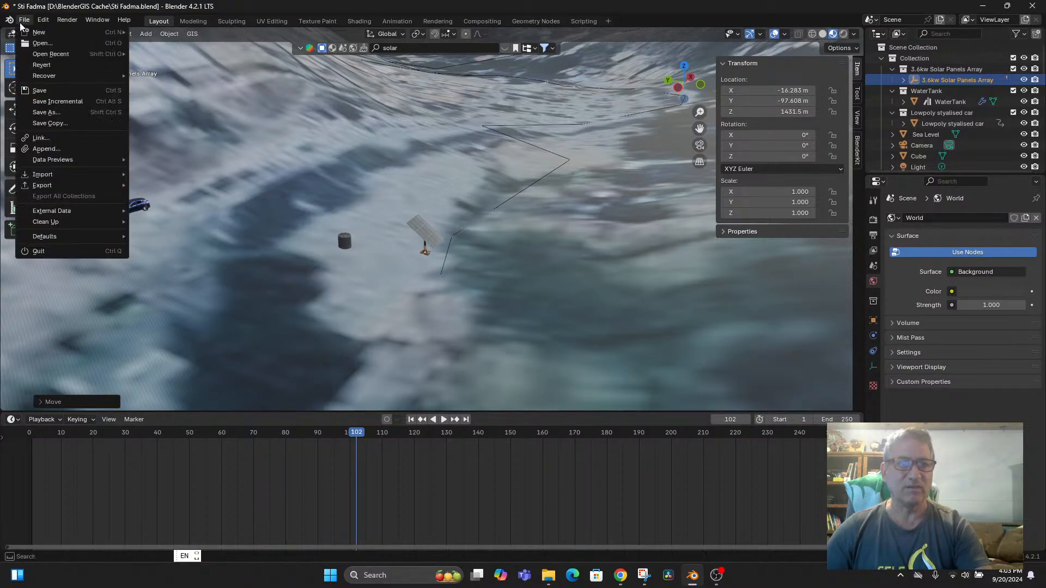
{"action": "left_click", "coordinate": [34, 91]}
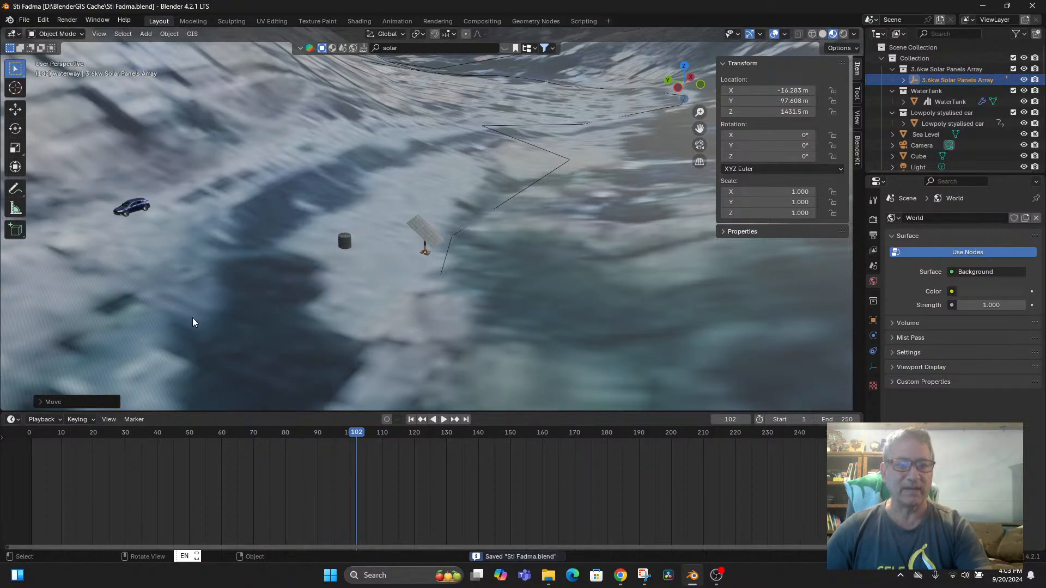
{"action": "left_click_drag", "start_coordinate": [357, 435], "coordinate": [225, 437]}
Step: Examine the placement of the solar array, water tank and car in the valley and the terrain's position relative to the world origin
{"action": "middle_click_drag", "start_coordinate": [468, 332], "coordinate": [412, 340]}
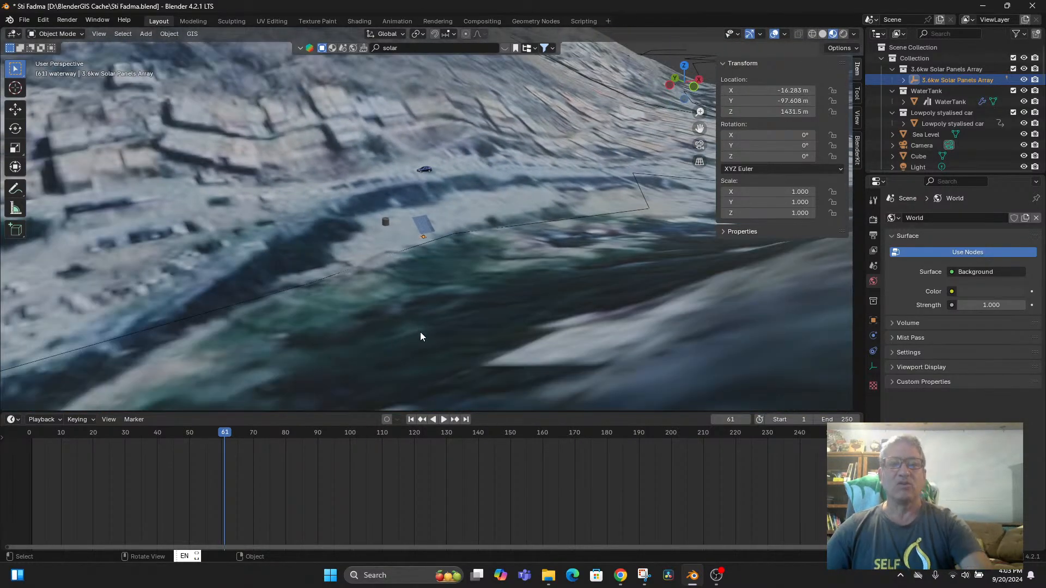
{"action": "scroll", "coordinate": [448, 284], "scroll_direction": "down", "scroll_amount": 4}
{"action": "scroll", "coordinate": [446, 287], "scroll_direction": "down", "scroll_amount": 5}
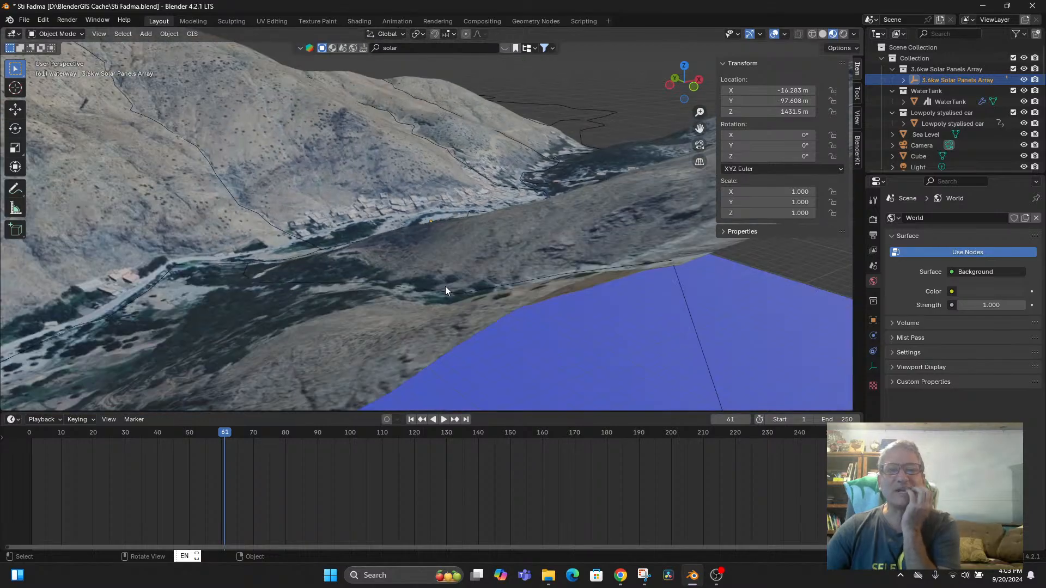
{"action": "middle_click_drag", "start_coordinate": [445, 288], "coordinate": [418, 296]}
{"action": "scroll", "coordinate": [417, 296], "scroll_direction": "up", "scroll_amount": 10}
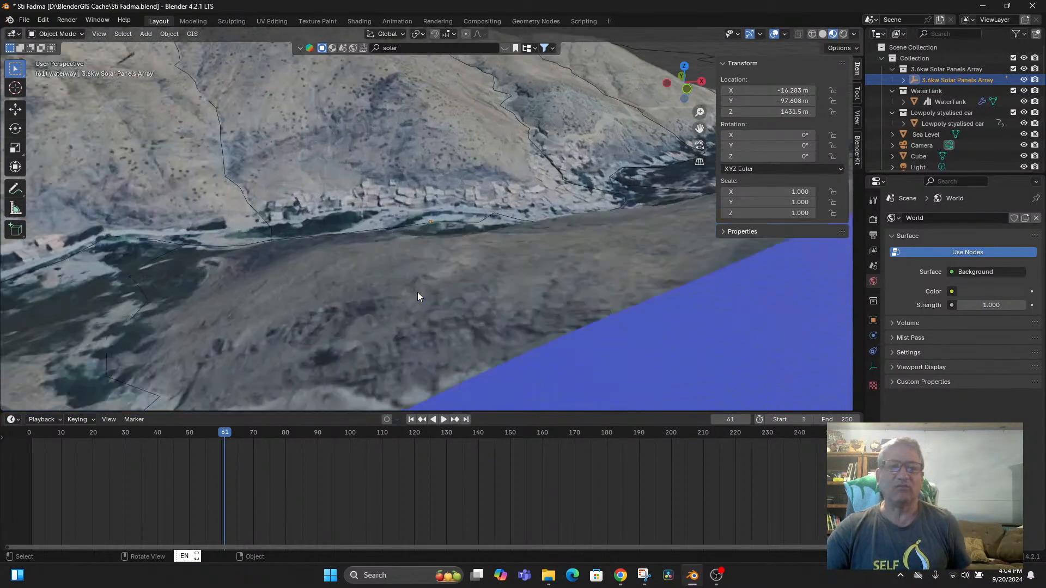
{"action": "scroll", "coordinate": [418, 297], "scroll_direction": "up", "scroll_amount": 3}
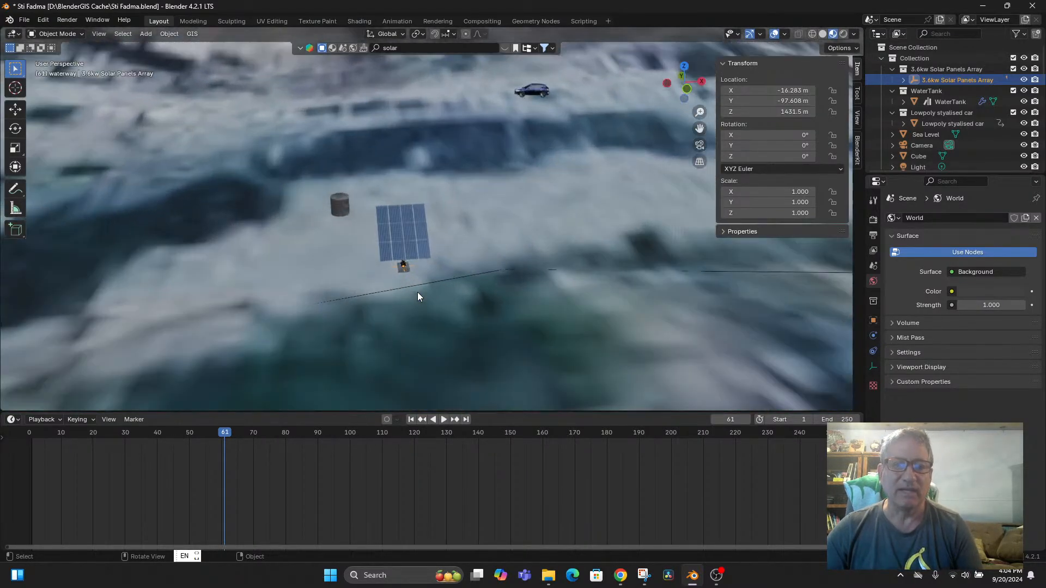
{"action": "middle_click_drag", "start_coordinate": [418, 297], "coordinate": [444, 259]}
{"action": "middle_click_drag", "start_coordinate": [458, 180], "coordinate": [448, 266]}
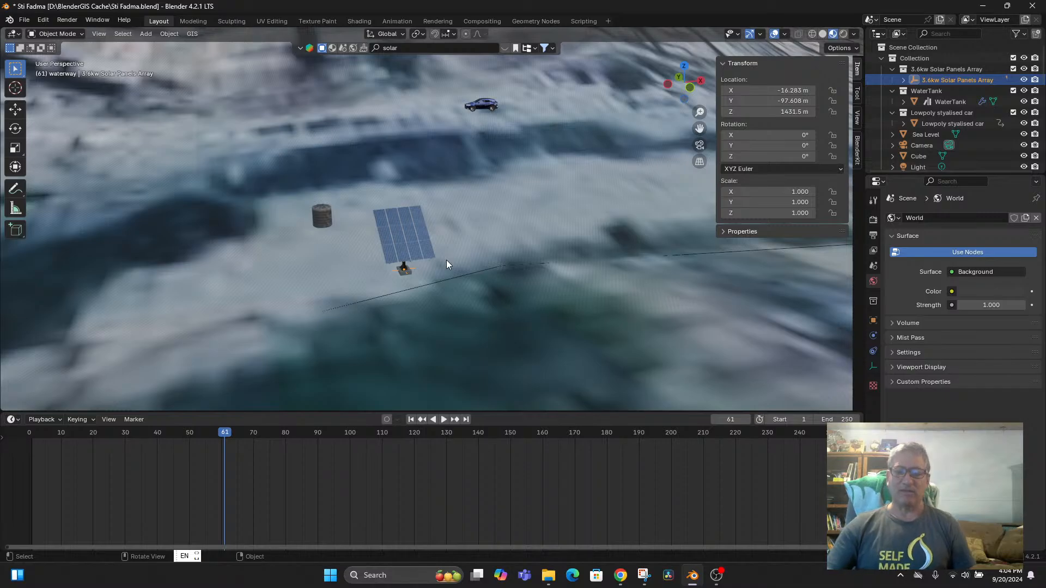
{"action": "left_click", "coordinate": [478, 110]}
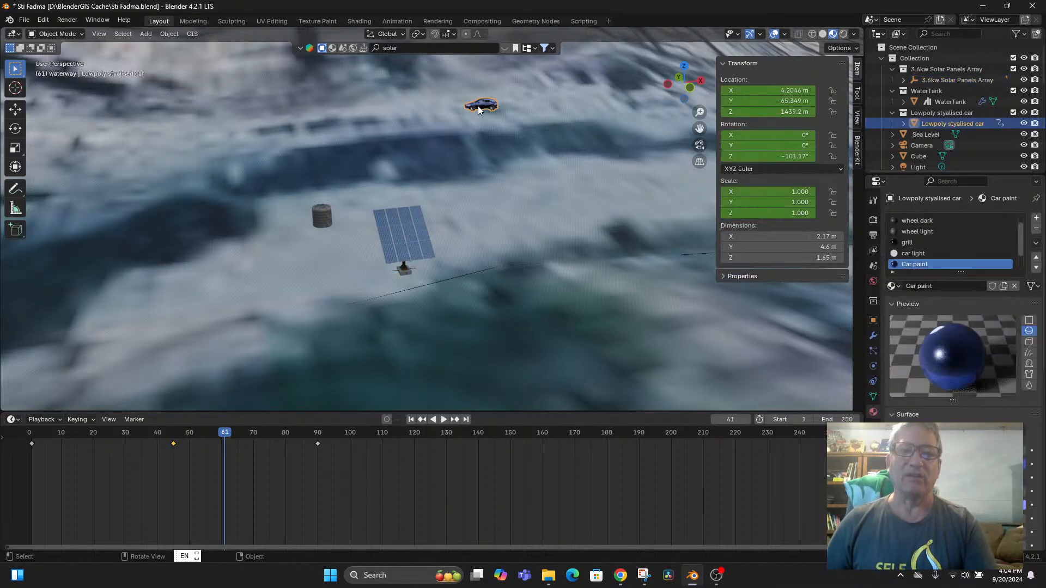
{"action": "scroll", "coordinate": [559, 328], "scroll_direction": "down", "scroll_amount": 12}
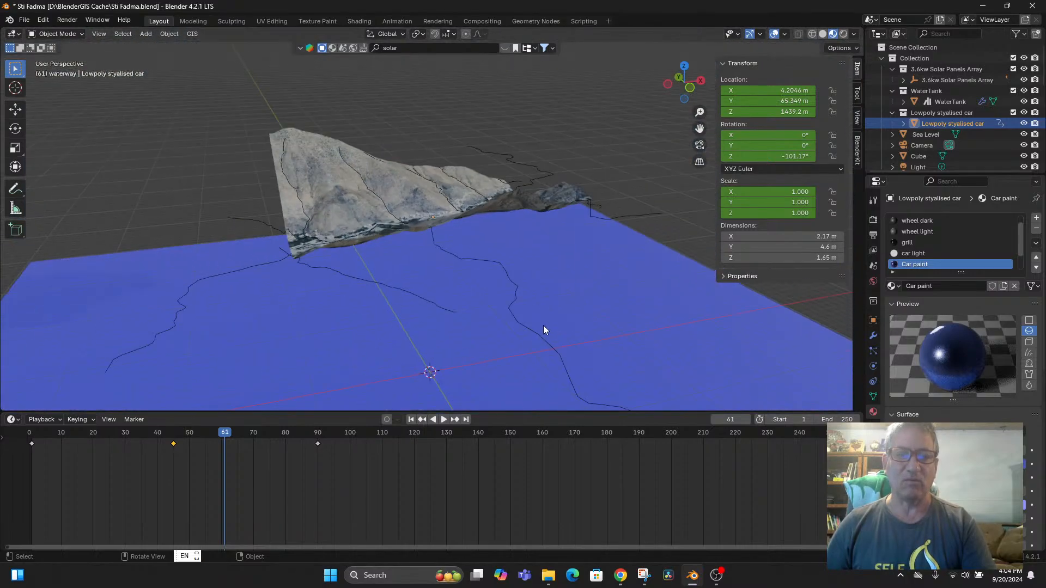
{"action": "middle_click_drag", "start_coordinate": [543, 329], "coordinate": [515, 275]}
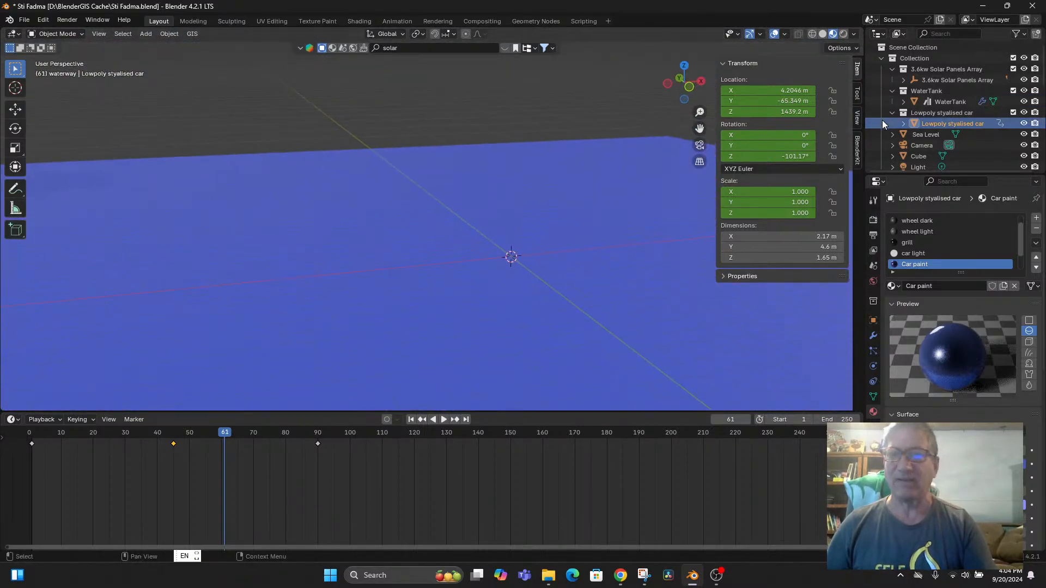
Step: Collapse the OSM collection in the Outliner, select the camera and frame it in the viewport
{"action": "scroll", "coordinate": [957, 126], "scroll_direction": "down", "scroll_amount": 10}
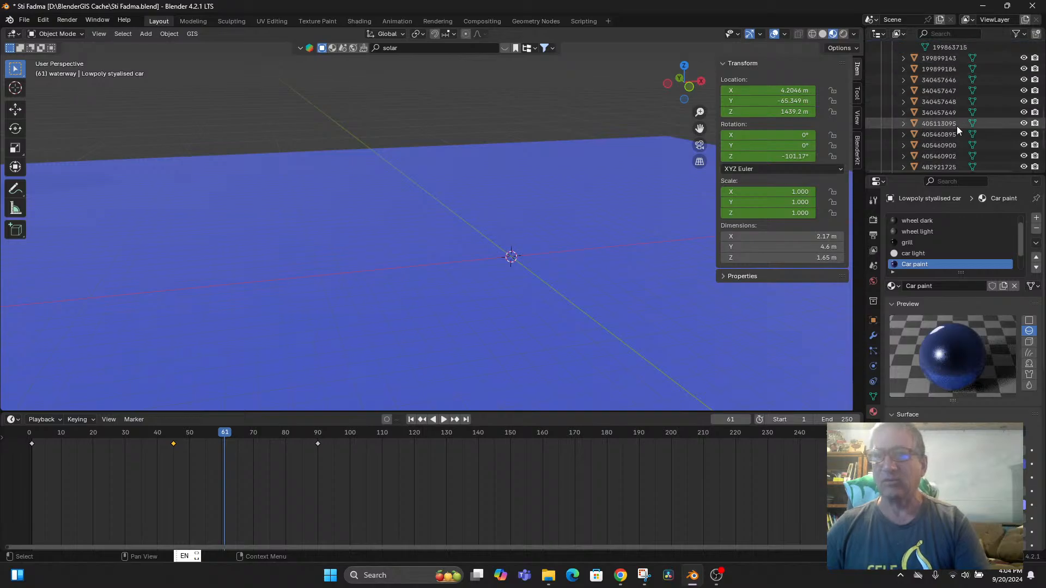
{"action": "scroll", "coordinate": [937, 115], "scroll_direction": "up", "scroll_amount": 10}
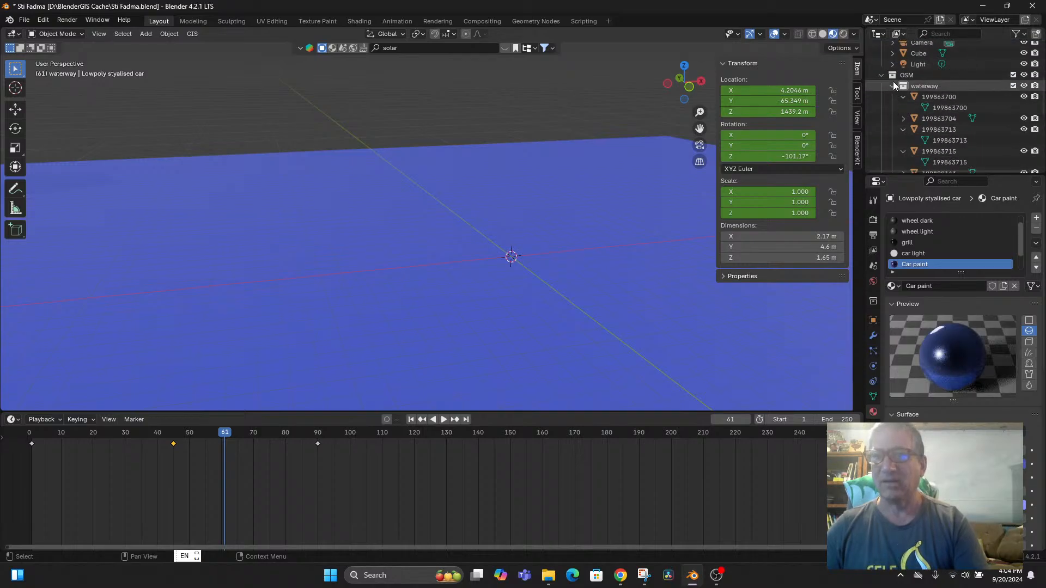
{"action": "scroll", "coordinate": [923, 104], "scroll_direction": "up", "scroll_amount": 2}
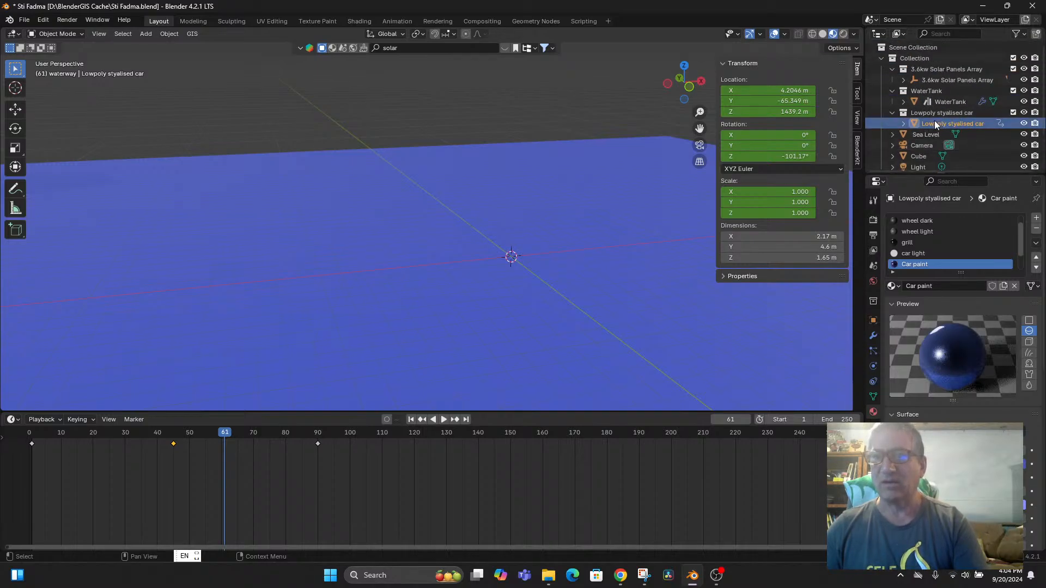
{"action": "left_click", "coordinate": [923, 102]}
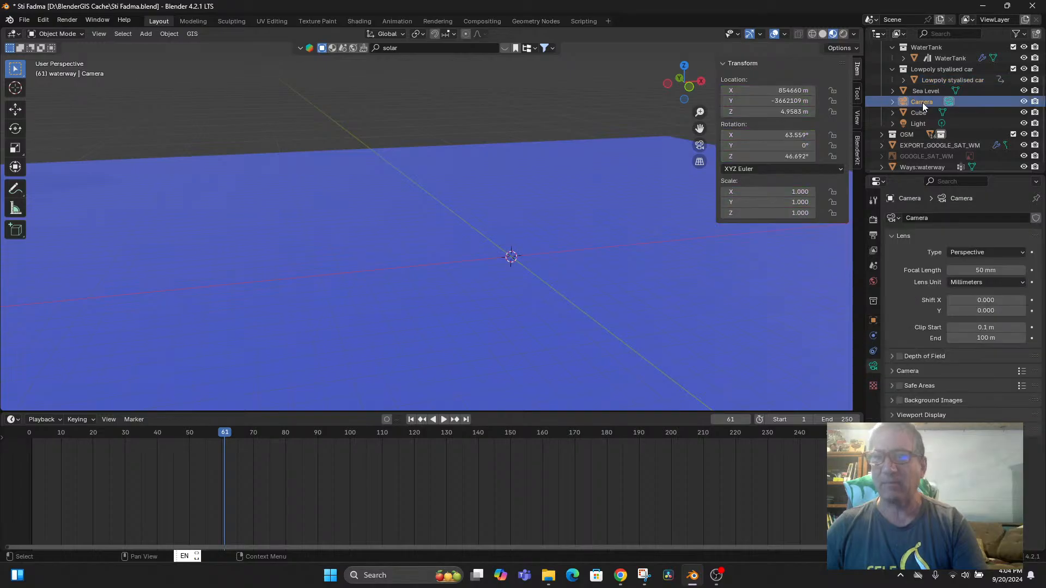
{"action": "key", "text": "KP_Decimal"}
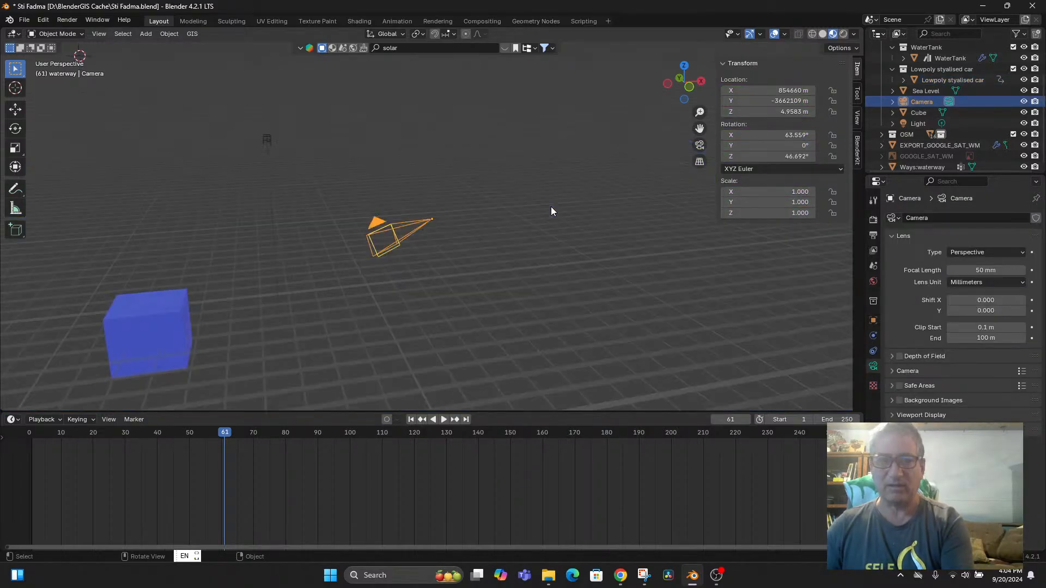
{"action": "middle_click_drag", "start_coordinate": [364, 294], "coordinate": [339, 301]}
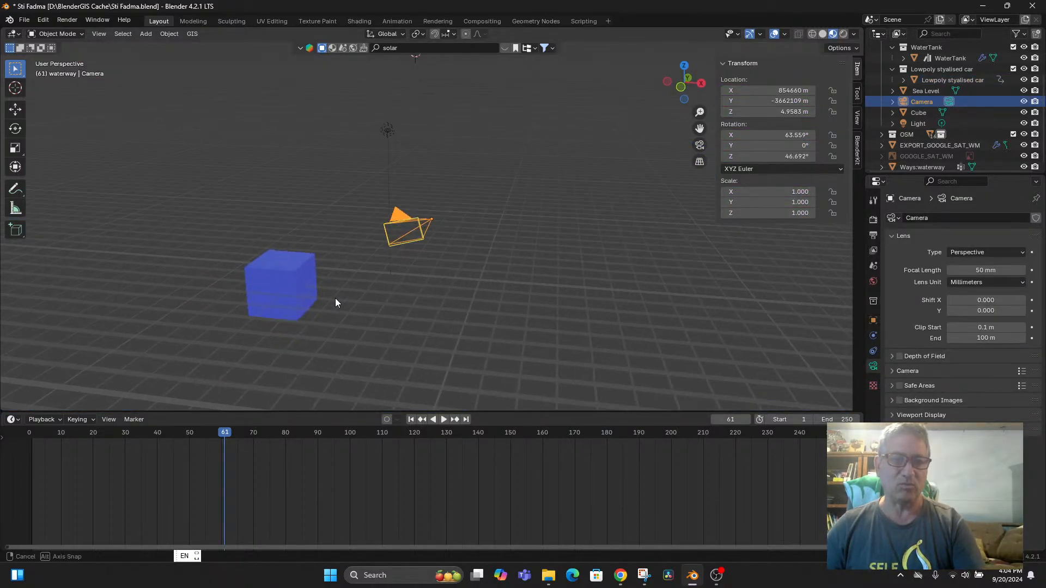
Step: Select the camera and the light together, with the light active, and set the light's Z location to 1500 m
{"action": "left_click", "coordinate": [917, 125]}
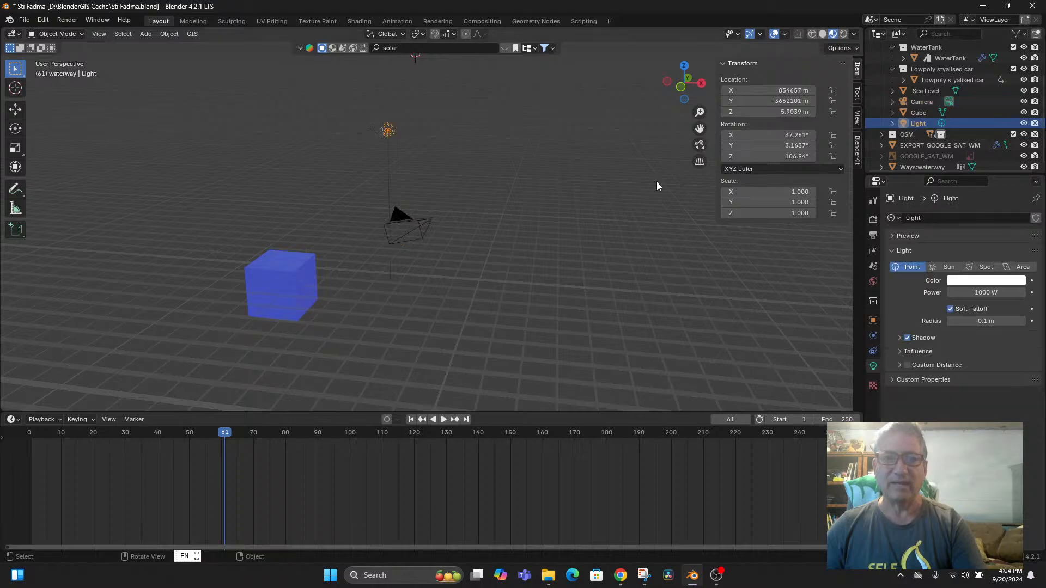
{"action": "left_click", "coordinate": [407, 221]}
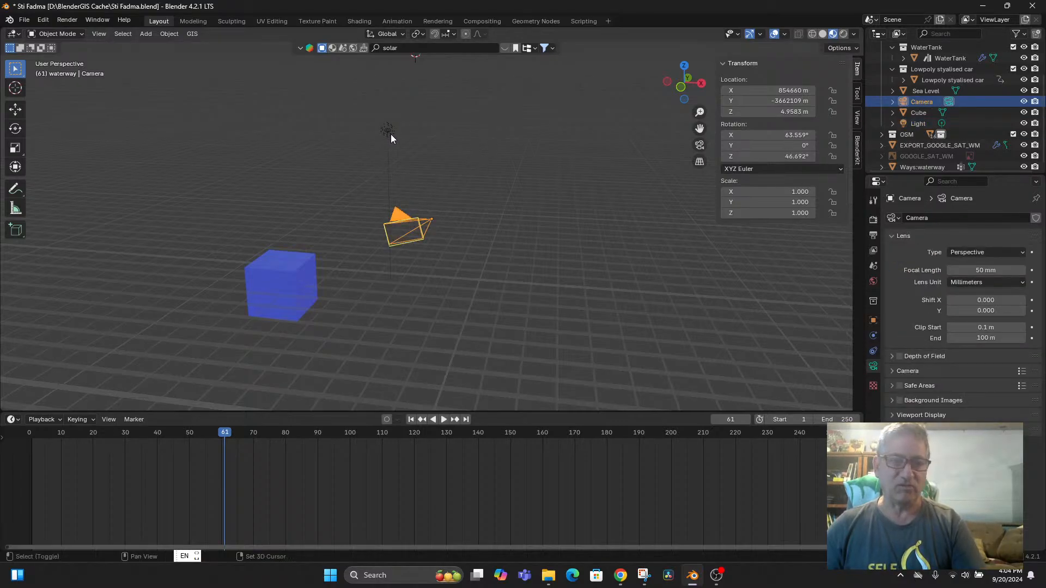
{"action": "left_click", "coordinate": [390, 134], "text": "shift"}
{"action": "double_click", "coordinate": [799, 111]}
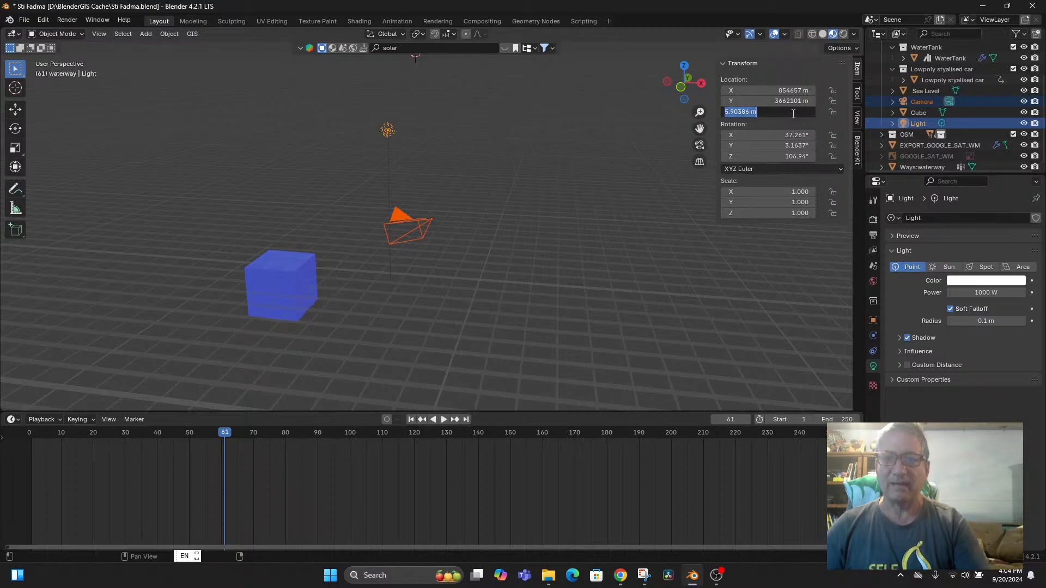
{"action": "type", "text": "1500"}
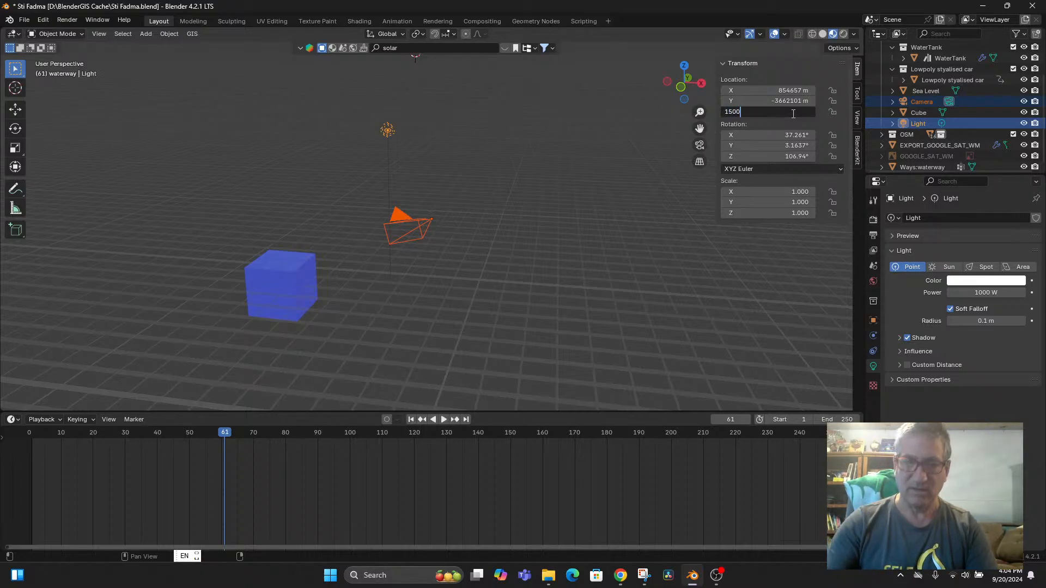
{"action": "key", "text": "Return"}
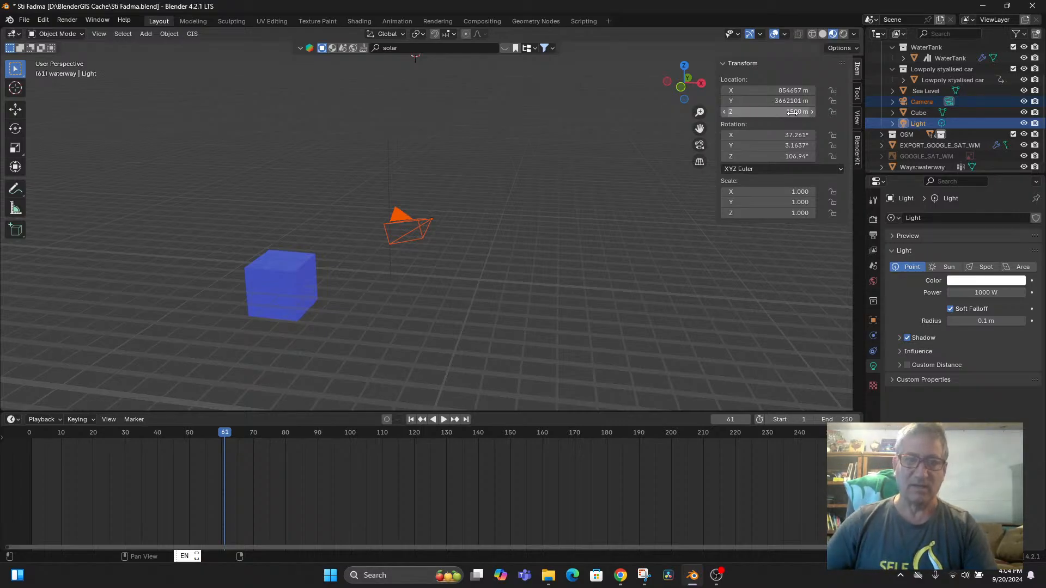
Step: Select only the camera and set its Z location to 1500 m
{"action": "left_click", "coordinate": [439, 233]}
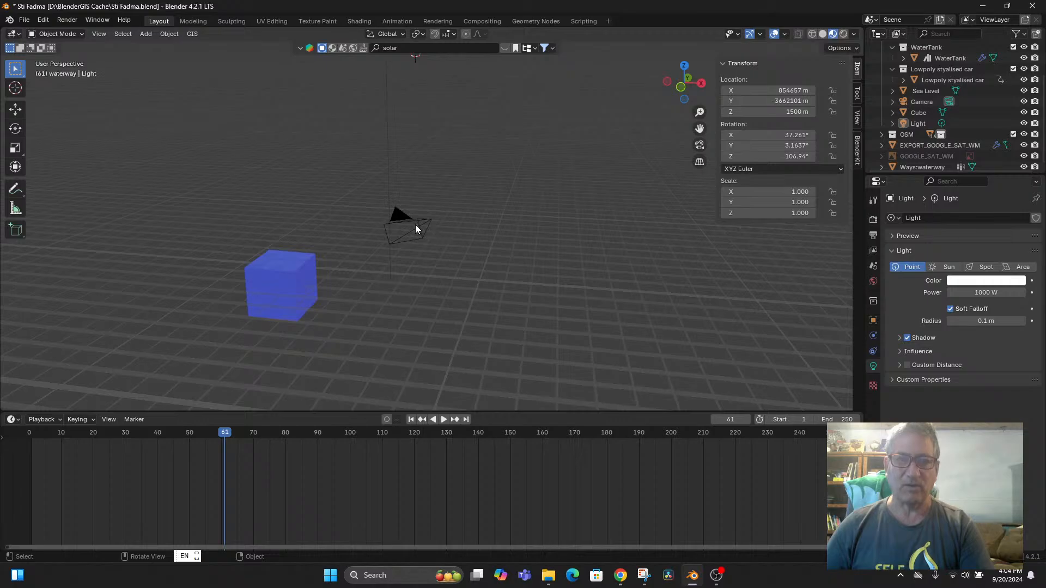
{"action": "left_click", "coordinate": [415, 224]}
{"action": "left_click", "coordinate": [793, 112]}
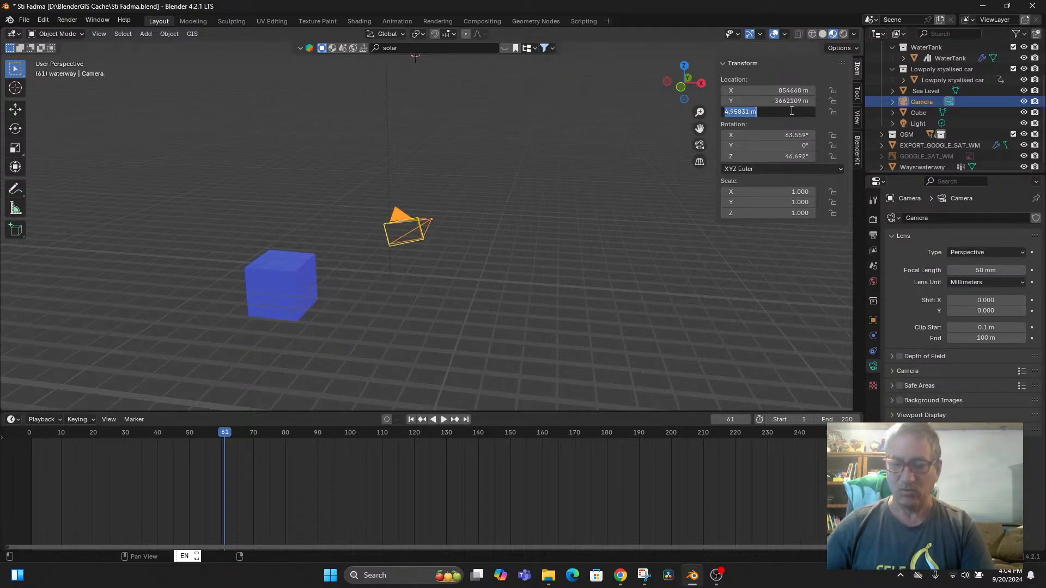
{"action": "type", "text": "1500"}
{"action": "key", "text": "Return"}
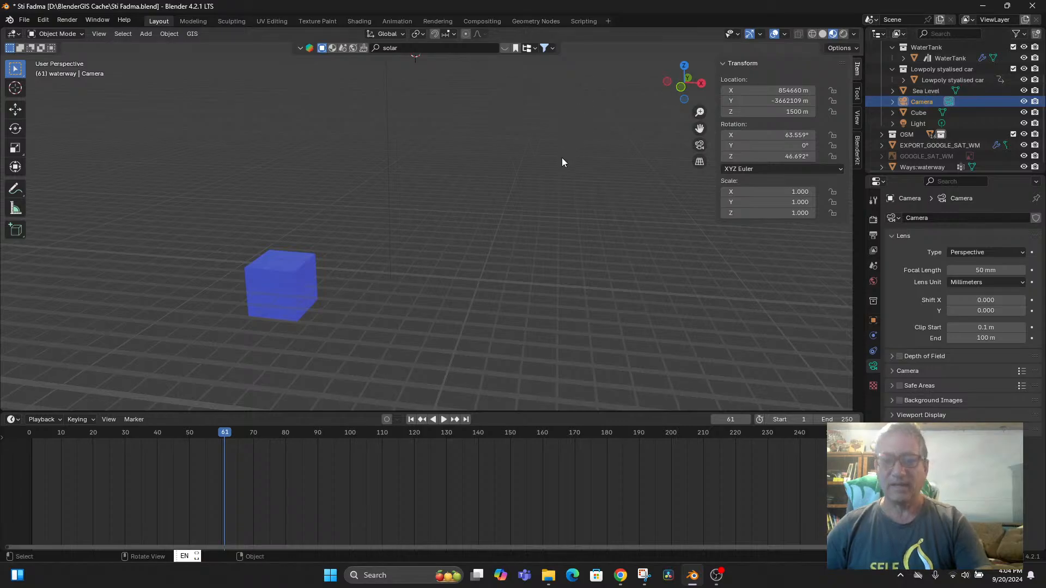
Step: Frame the raised camera and examine its position relative to the light and the 3D cursor
{"action": "key", "text": "KP_Decimal"}
{"action": "middle_click_drag", "start_coordinate": [533, 217], "coordinate": [528, 194]}
{"action": "scroll", "coordinate": [516, 214], "scroll_direction": "down", "scroll_amount": 5}
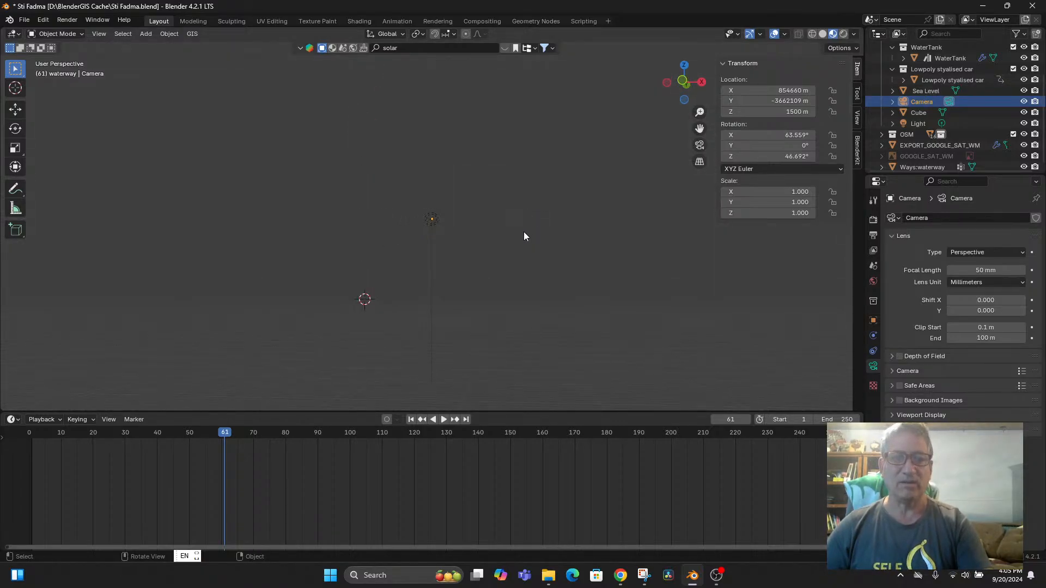
{"action": "middle_click_drag", "start_coordinate": [523, 232], "coordinate": [543, 312]}
{"action": "scroll", "coordinate": [537, 300], "scroll_direction": "down", "scroll_amount": 5}
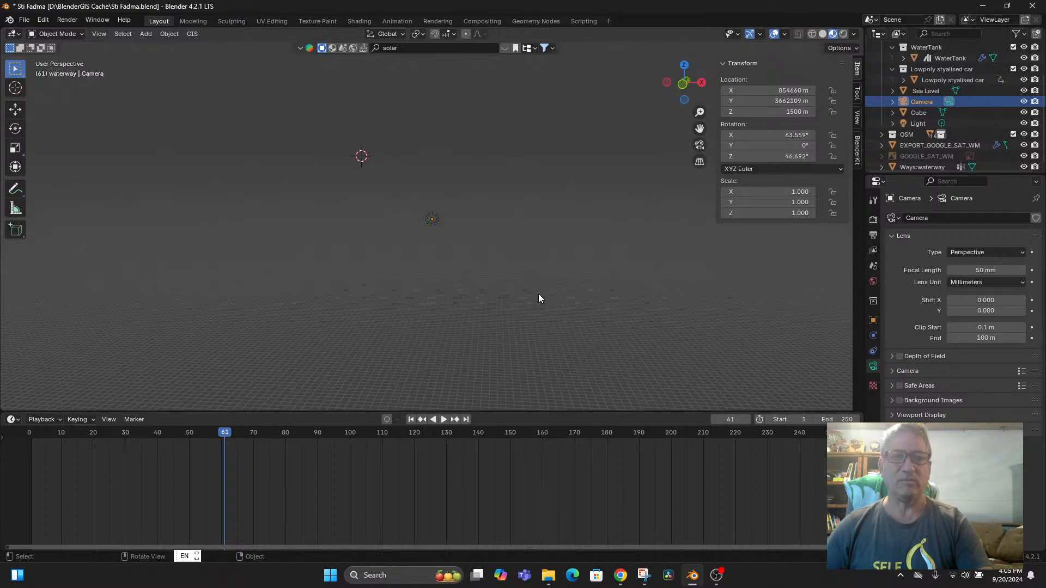
{"action": "scroll", "coordinate": [528, 309], "scroll_direction": "up", "scroll_amount": 5}
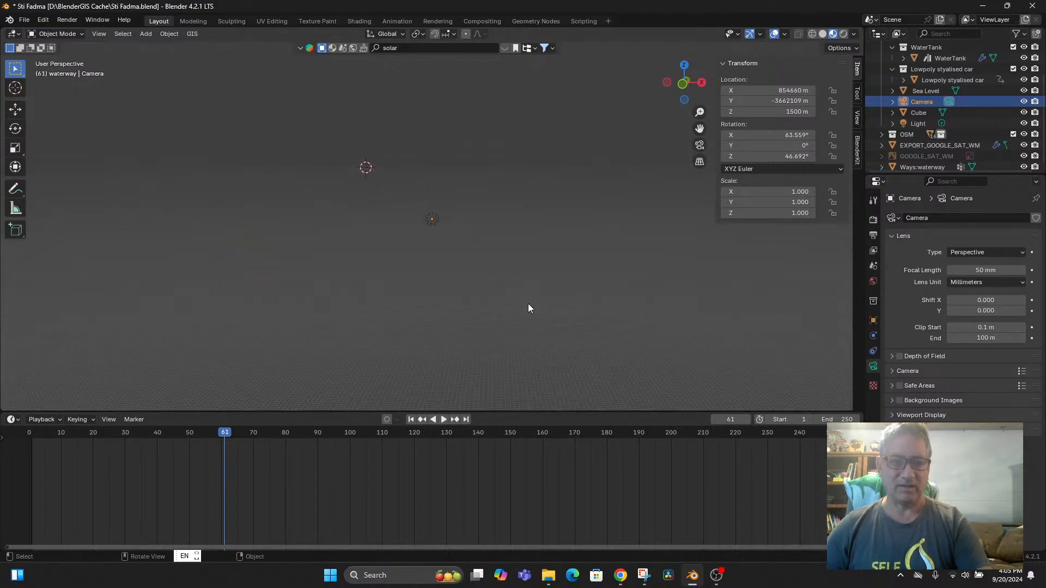
{"action": "scroll", "coordinate": [527, 308], "scroll_direction": "up", "scroll_amount": 2}
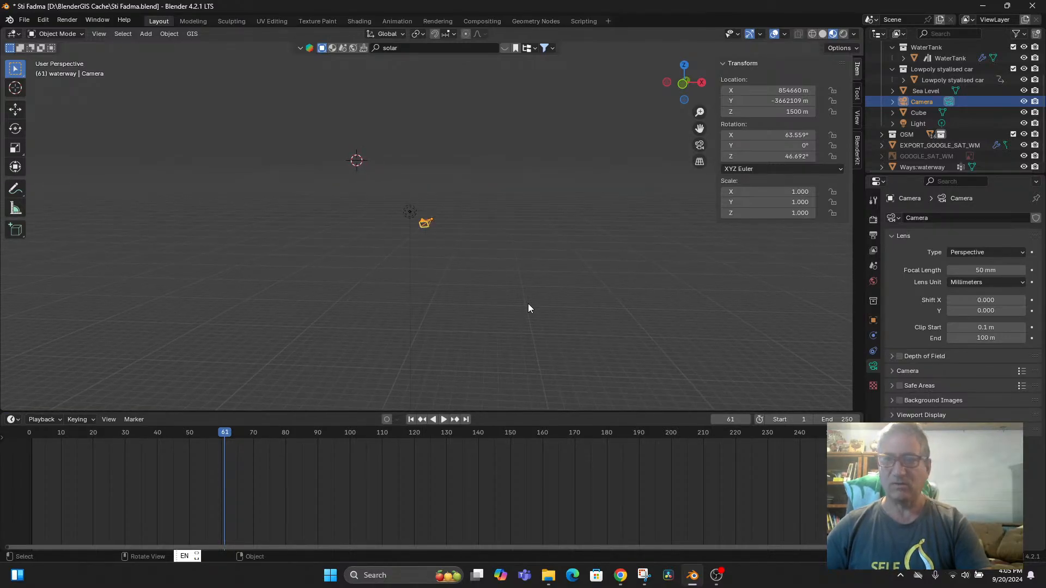
Step: Select the Lowpoly styalised car object, frame it and examine its location on the valley road
{"action": "left_click", "coordinate": [932, 69]}
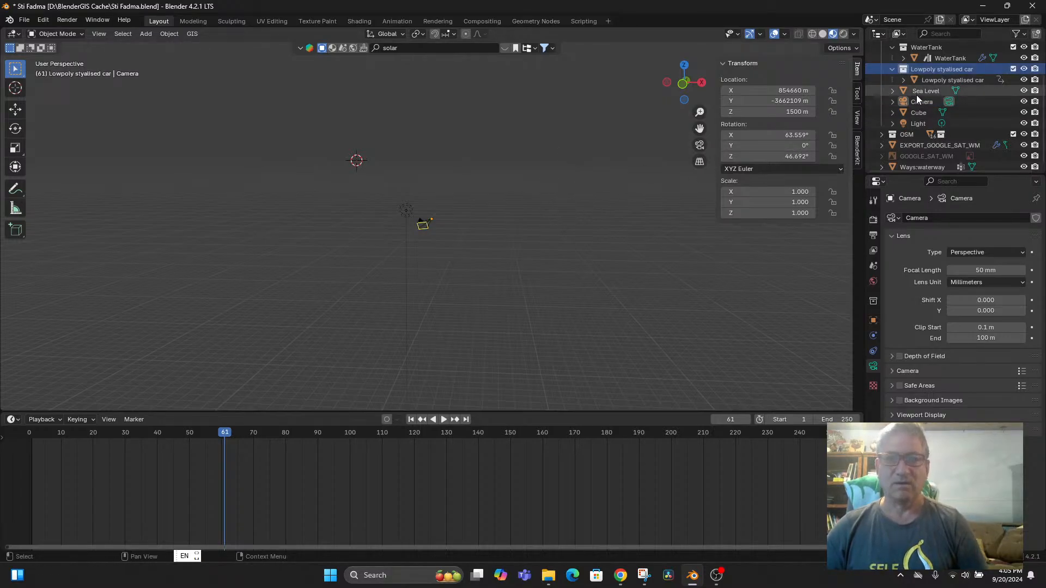
{"action": "left_click", "coordinate": [928, 79]}
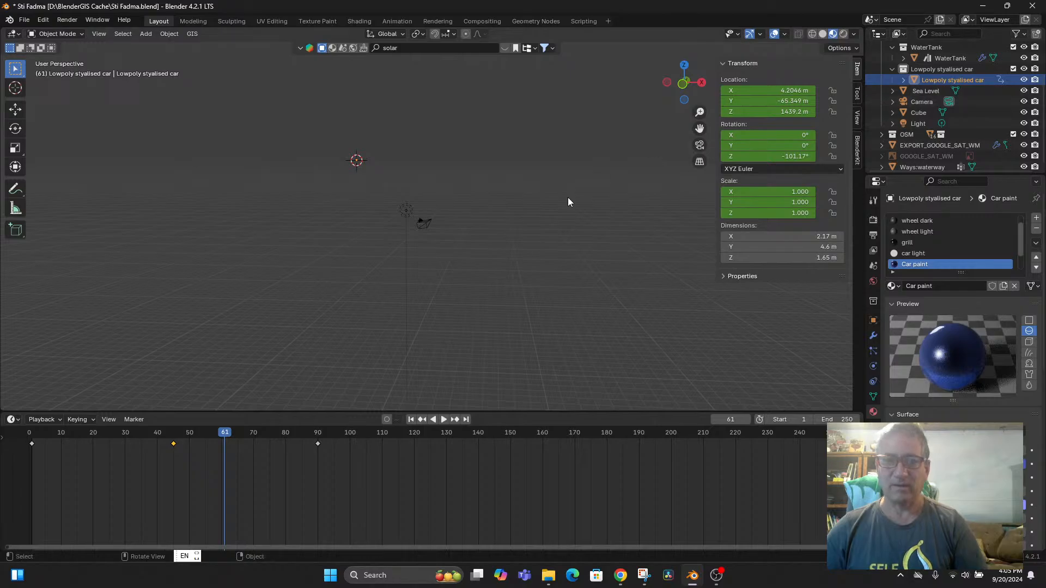
{"action": "key", "text": "KP_Decimal"}
{"action": "middle_click_drag", "start_coordinate": [568, 240], "coordinate": [594, 252]}
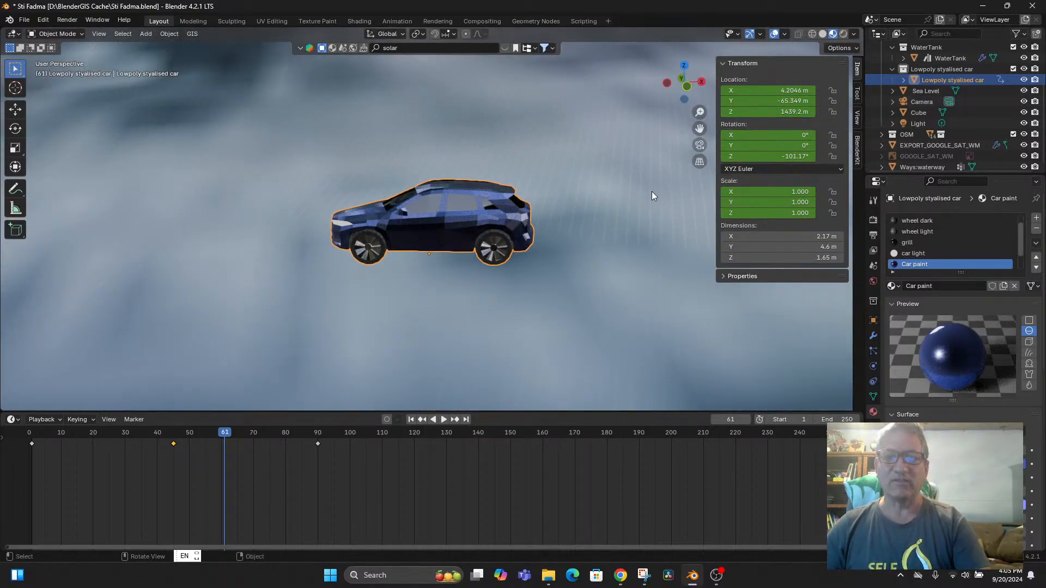
{"action": "scroll", "coordinate": [653, 195], "scroll_direction": "down", "scroll_amount": 4}
{"action": "middle_click_drag", "start_coordinate": [607, 221], "coordinate": [618, 316]}
{"action": "scroll", "coordinate": [515, 314], "scroll_direction": "up", "scroll_amount": 10}
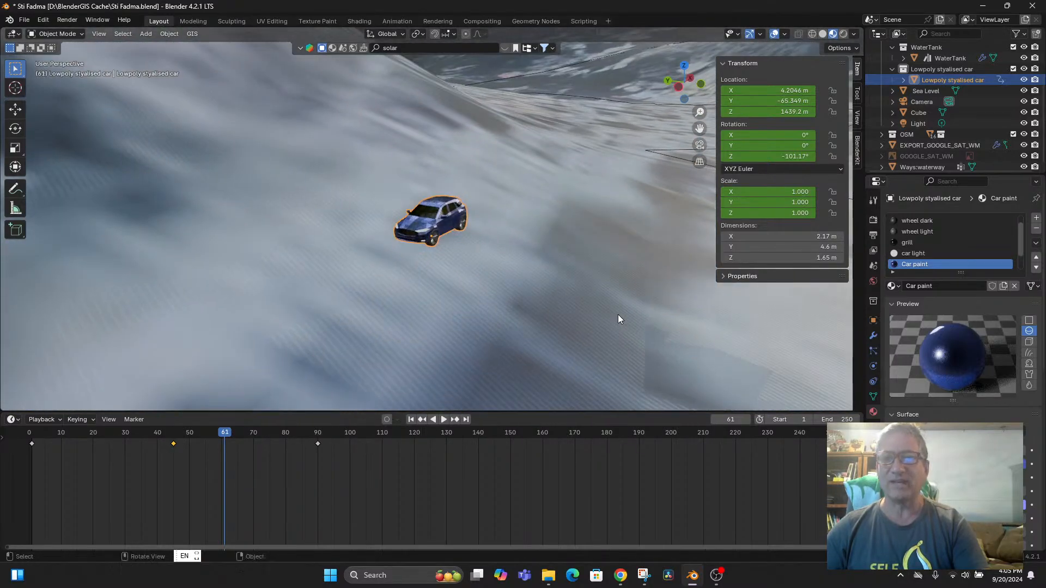
Step: Frame the camera, return to a close view of the Lowpoly styalised car and align the camera to that view
{"action": "left_click", "coordinate": [921, 103]}
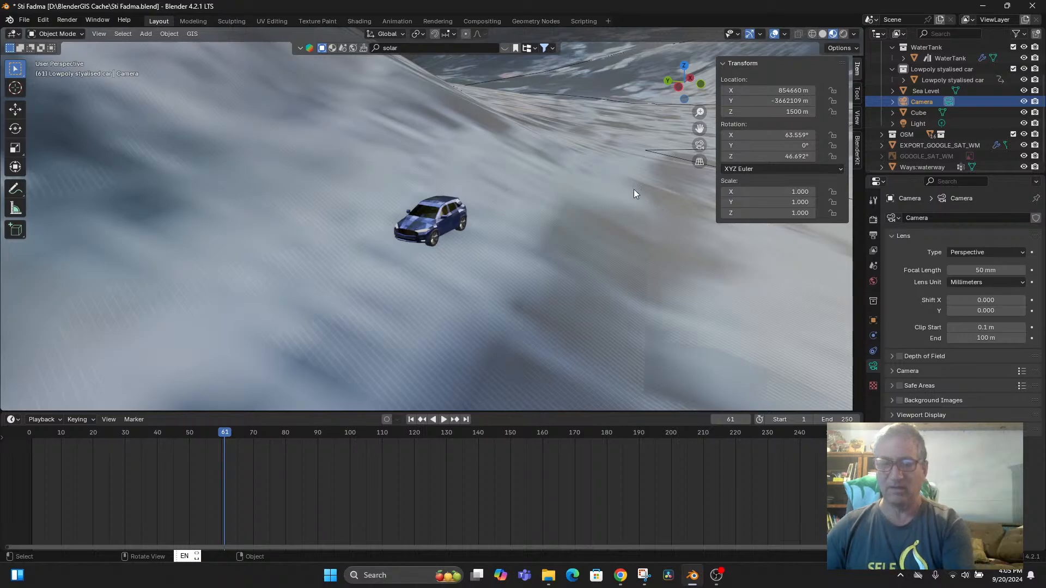
{"action": "key", "text": "KP_Decimal"}
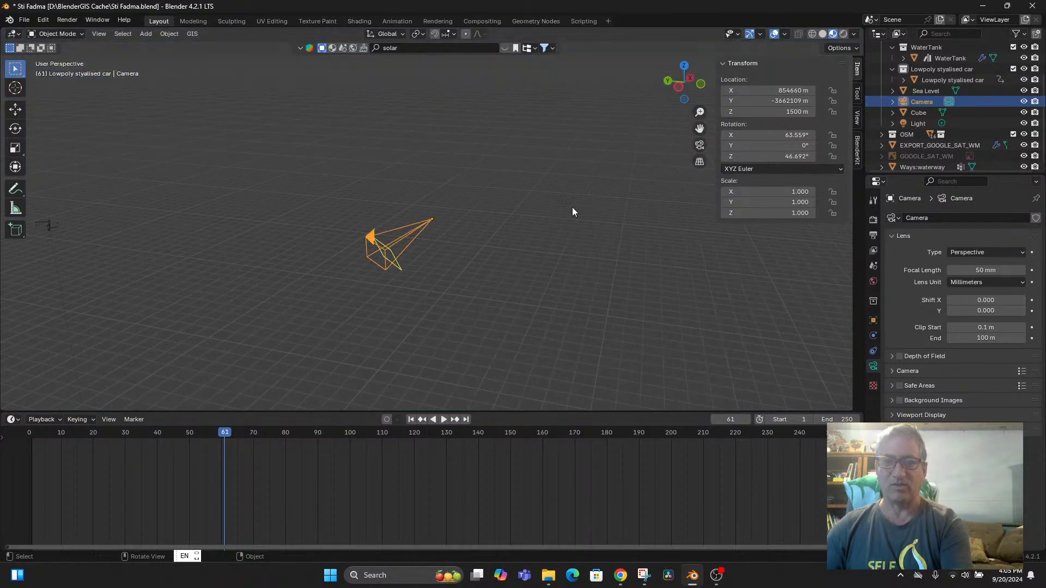
{"action": "left_click", "coordinate": [937, 70]}
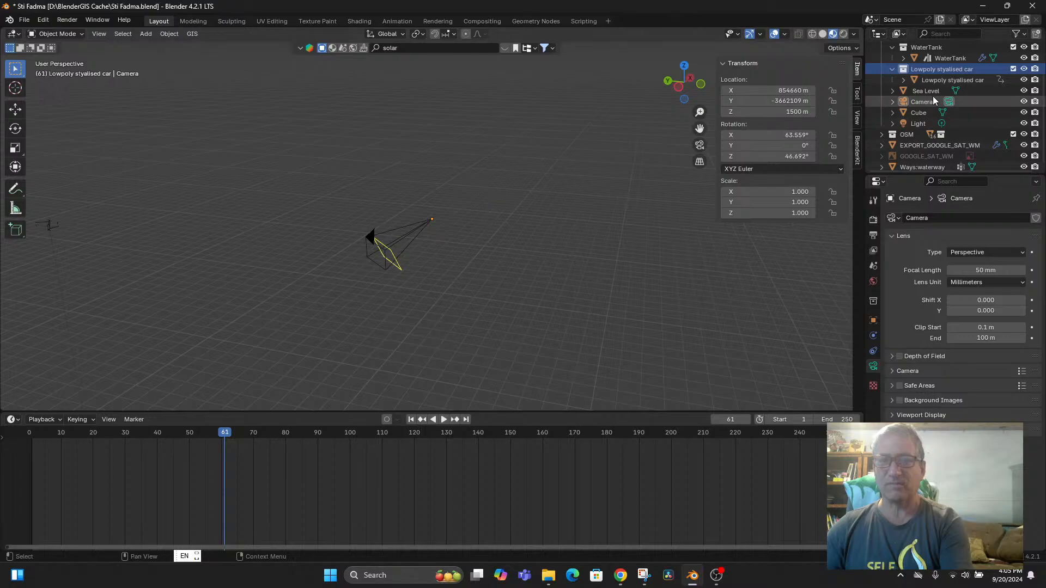
{"action": "left_click", "coordinate": [938, 80]}
{"action": "key", "text": "KP_Decimal"}
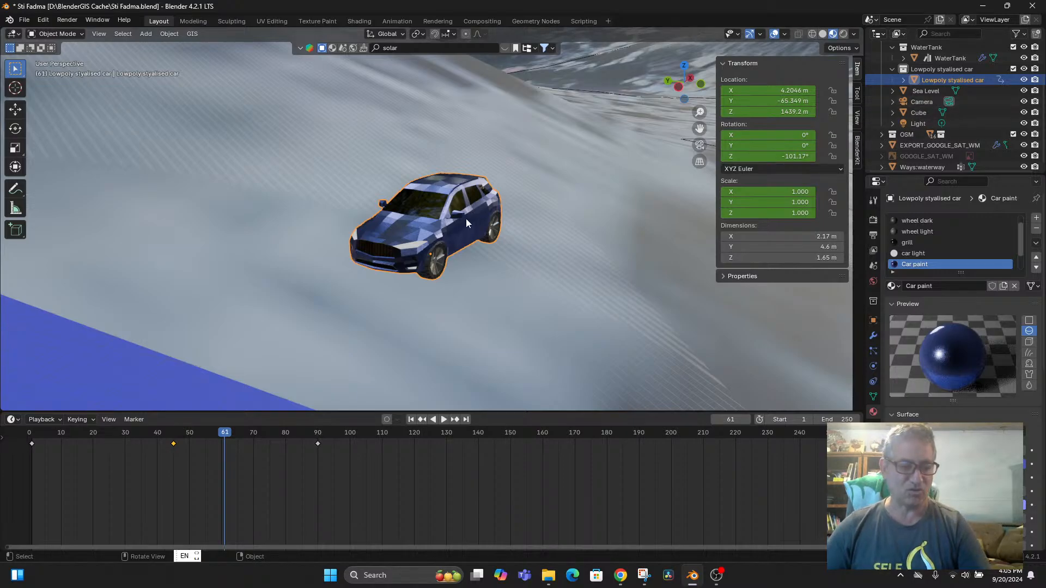
{"action": "key", "text": "KP_0"}
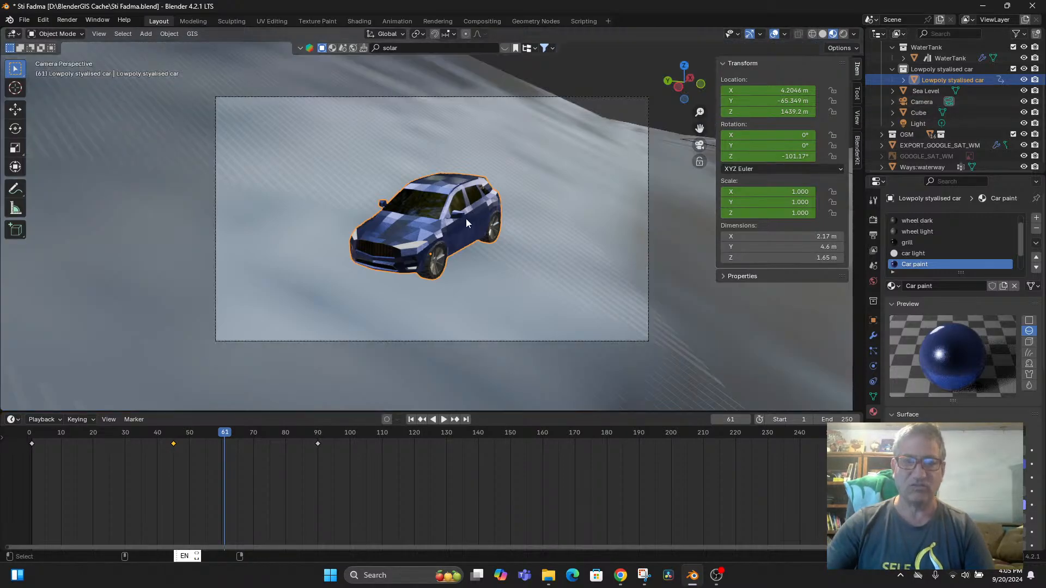
Step: Select the camera and, at frame 0 in camera view, move it to about X 0.37 m, Y -95.5 m, Z 1441.4 m
{"action": "middle_click_drag", "start_coordinate": [544, 140], "coordinate": [459, 242]}
{"action": "left_click", "coordinate": [355, 214]}
{"action": "middle_click_drag", "start_coordinate": [355, 214], "coordinate": [442, 264]}
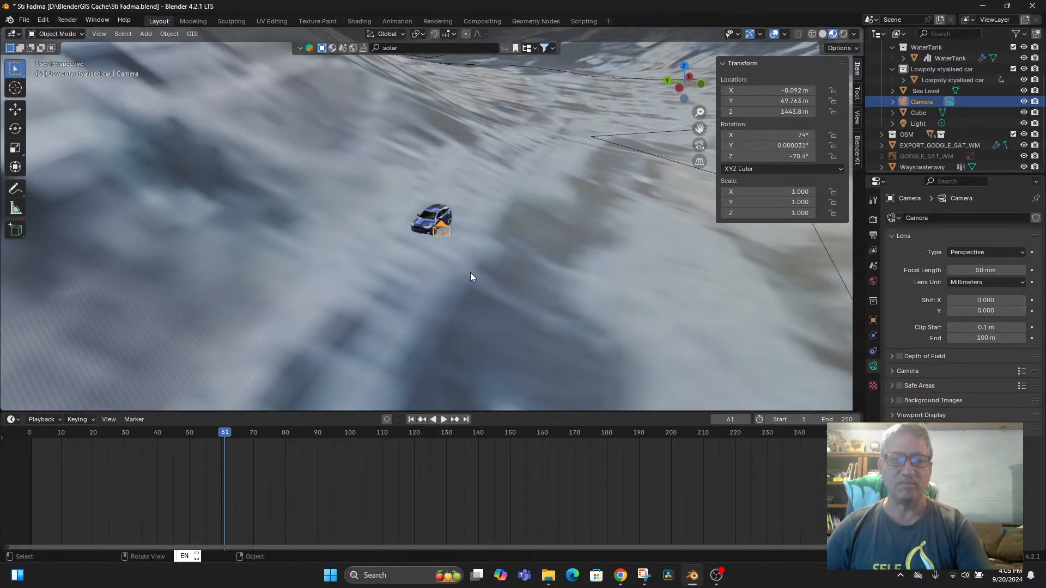
{"action": "left_click_drag", "start_coordinate": [227, 437], "coordinate": [29, 461]}
{"action": "middle_click_drag", "start_coordinate": [431, 335], "coordinate": [459, 322]}
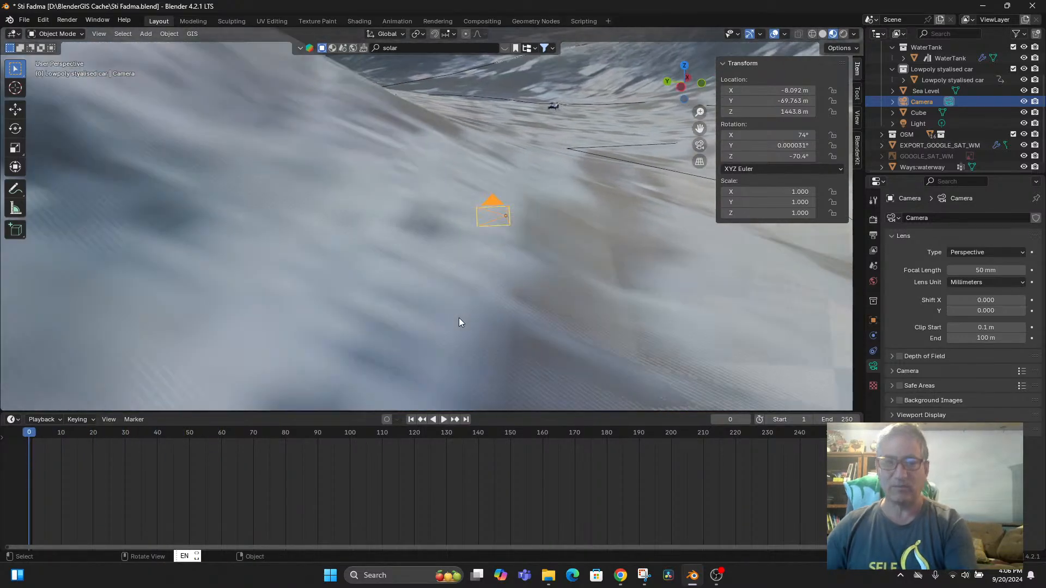
{"action": "key", "text": "KP_0"}
{"action": "key", "text": "g"}
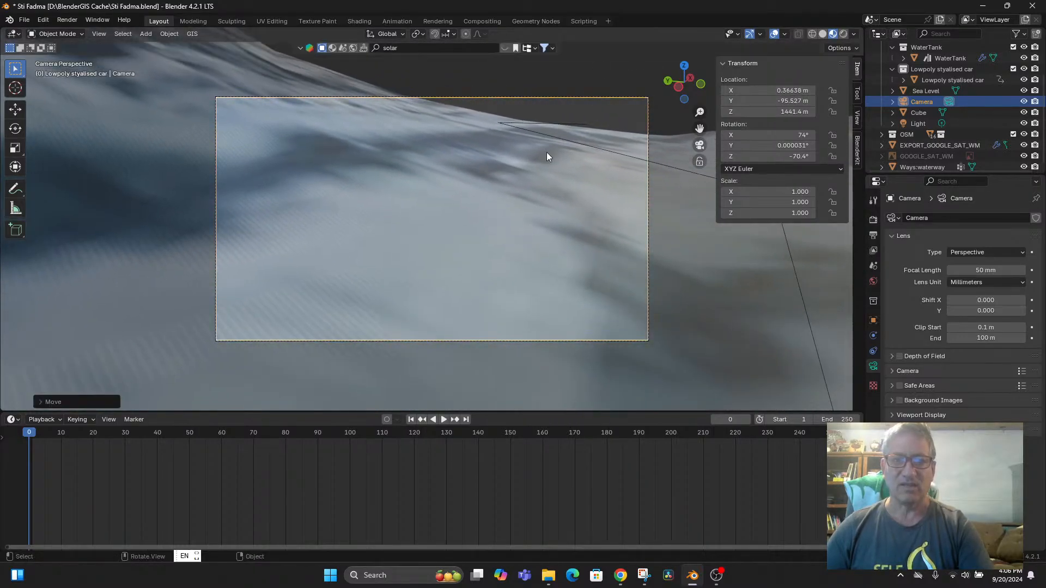
{"action": "left_click", "coordinate": [547, 152]}
Step: Align the camera to a low view along the valley at about Z 1437 m and show the view lock settings
{"action": "middle_click_drag", "start_coordinate": [546, 152], "coordinate": [548, 201]}
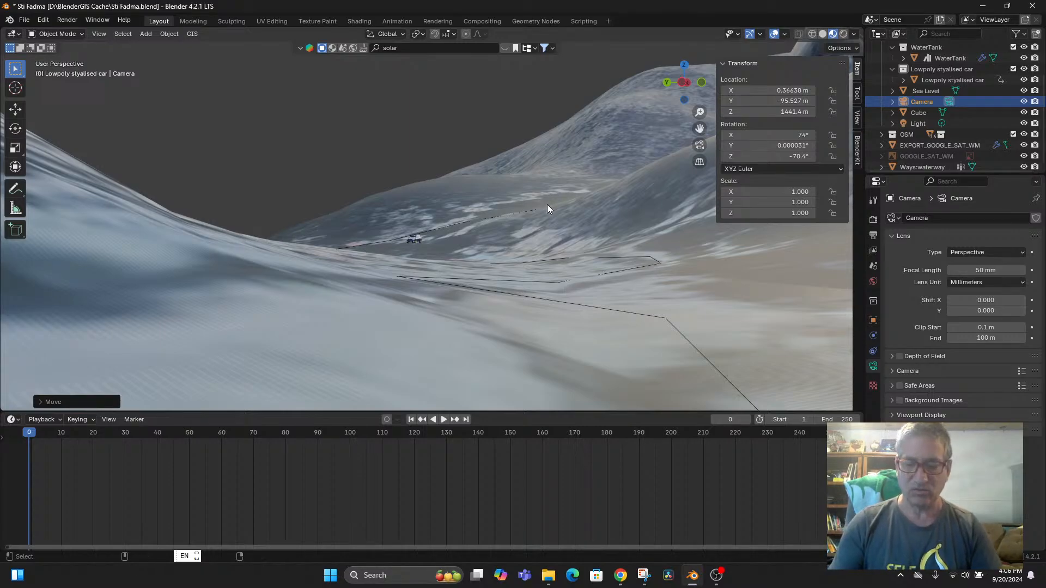
{"action": "key", "text": "ctrl+alt+KP_0"}
{"action": "middle_click_drag", "start_coordinate": [534, 343], "coordinate": [569, 305]}
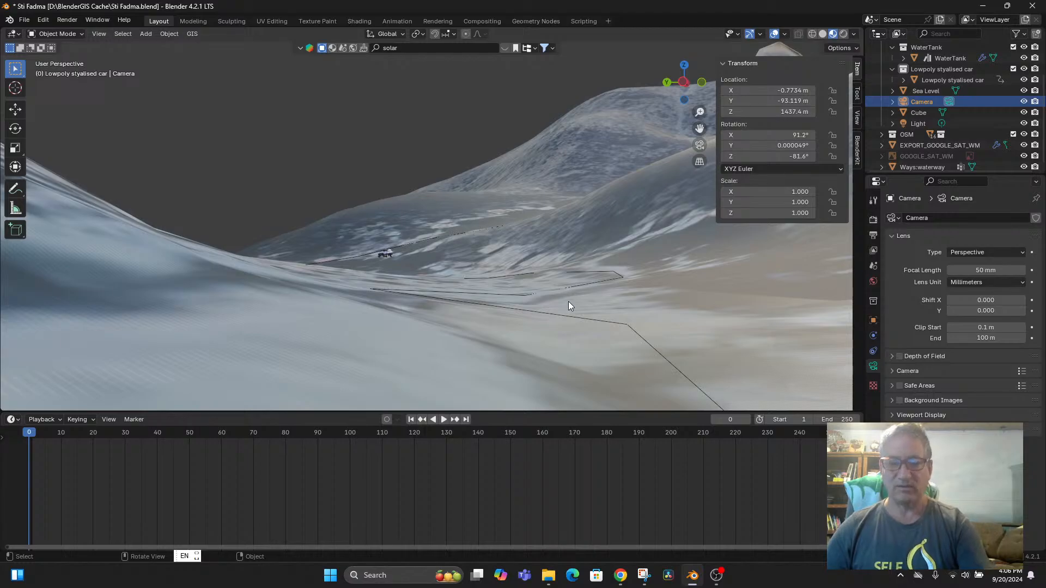
{"action": "key", "text": "KP_0"}
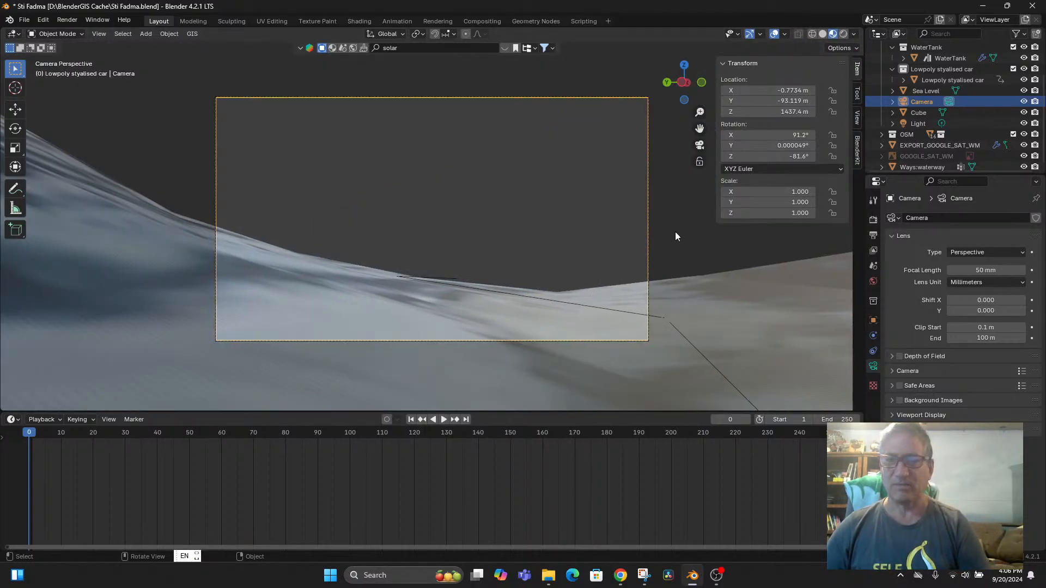
{"action": "left_click", "coordinate": [859, 118]}
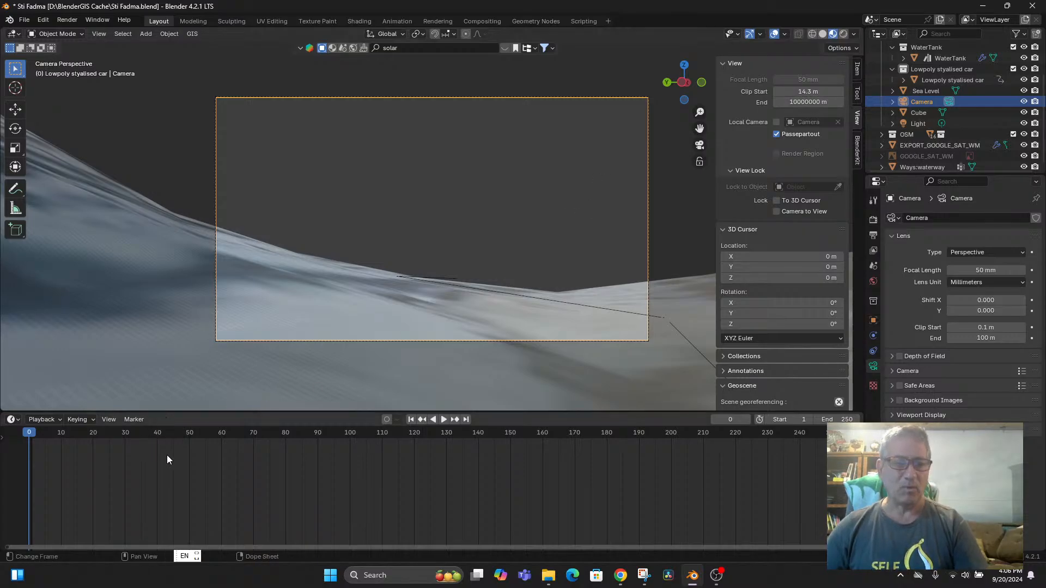
Step: At frame 25, lower the car along the Z axis onto the hillside and insert a keyframe for it
{"action": "left_click_drag", "start_coordinate": [31, 434], "coordinate": [109, 449]}
{"action": "key", "text": "space"}
{"action": "key", "text": "space"}
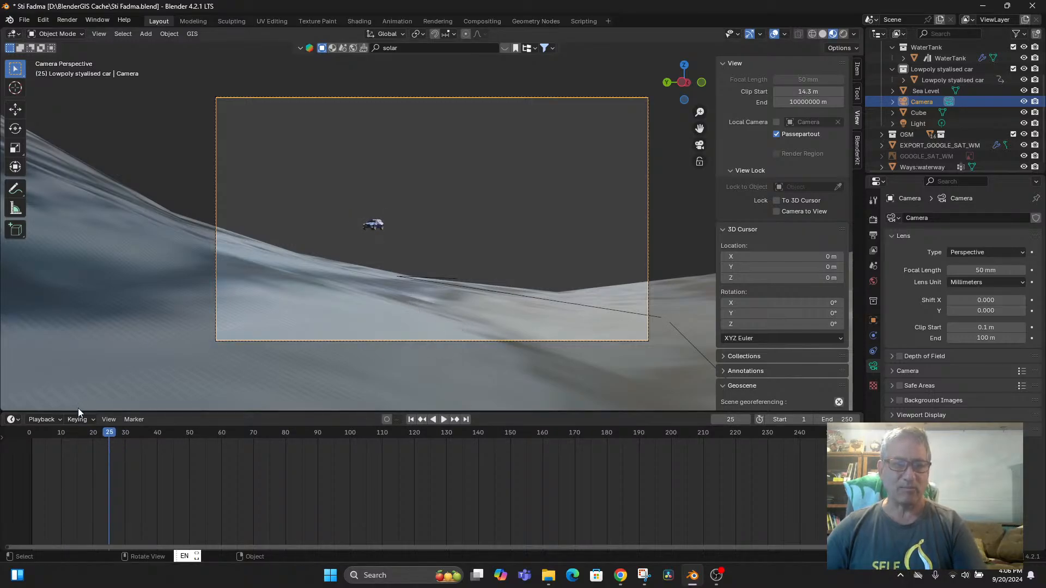
{"action": "key", "text": "space"}
{"action": "left_click_drag", "start_coordinate": [148, 432], "coordinate": [109, 439]}
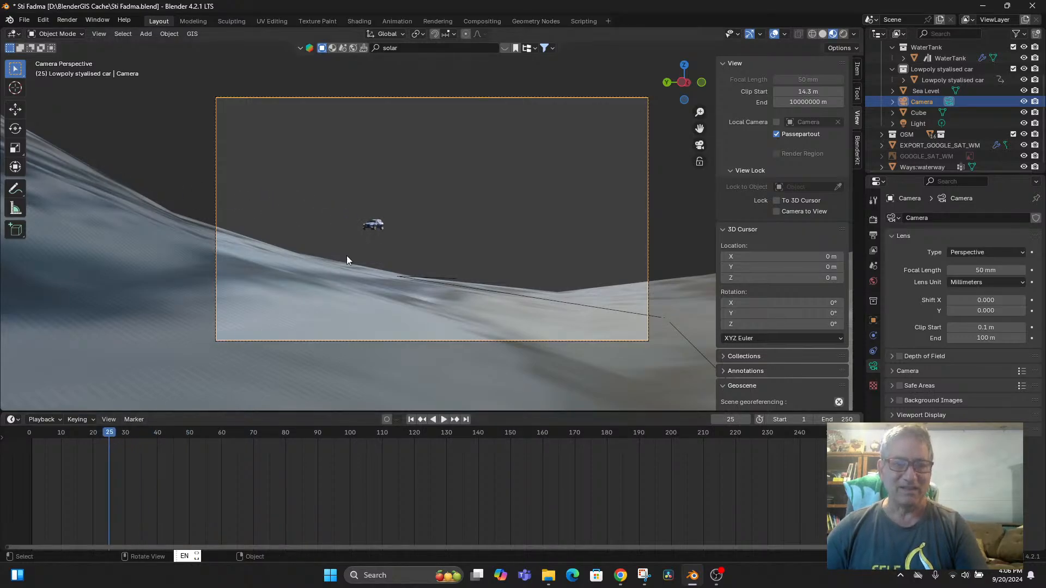
{"action": "left_click", "coordinate": [376, 228]}
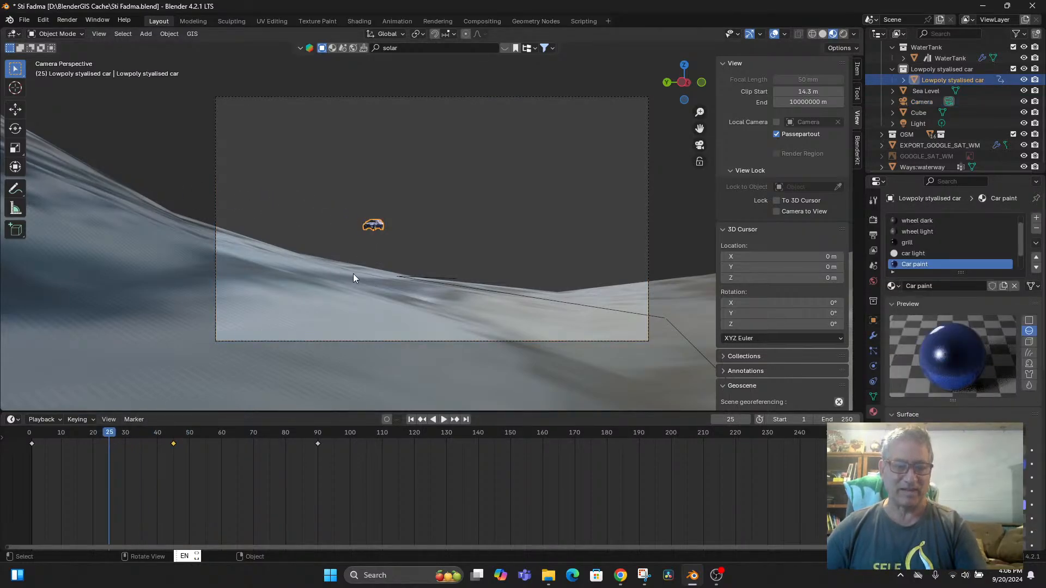
{"action": "key", "text": "g"}
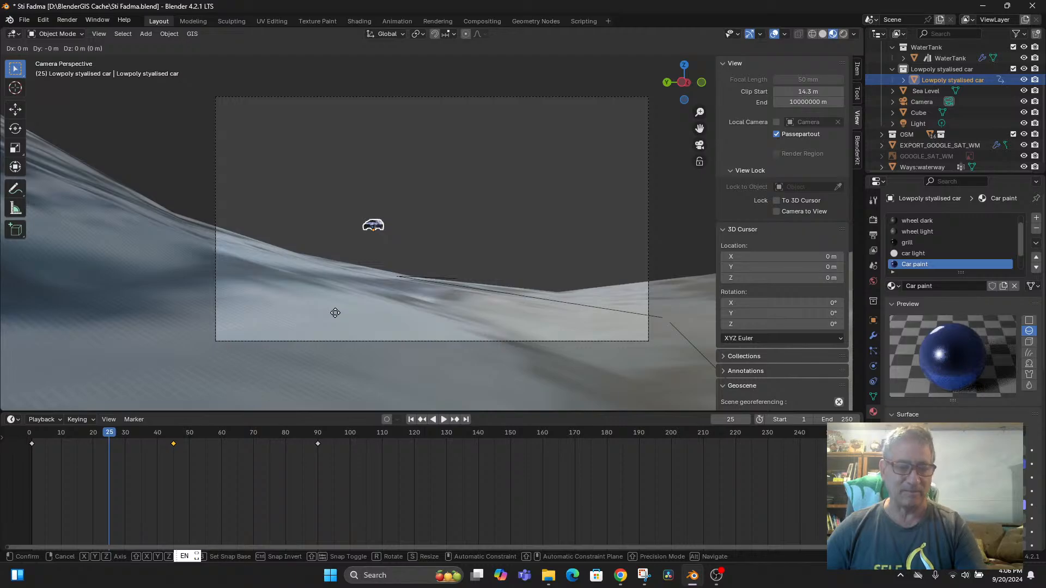
{"action": "key", "text": "z"}
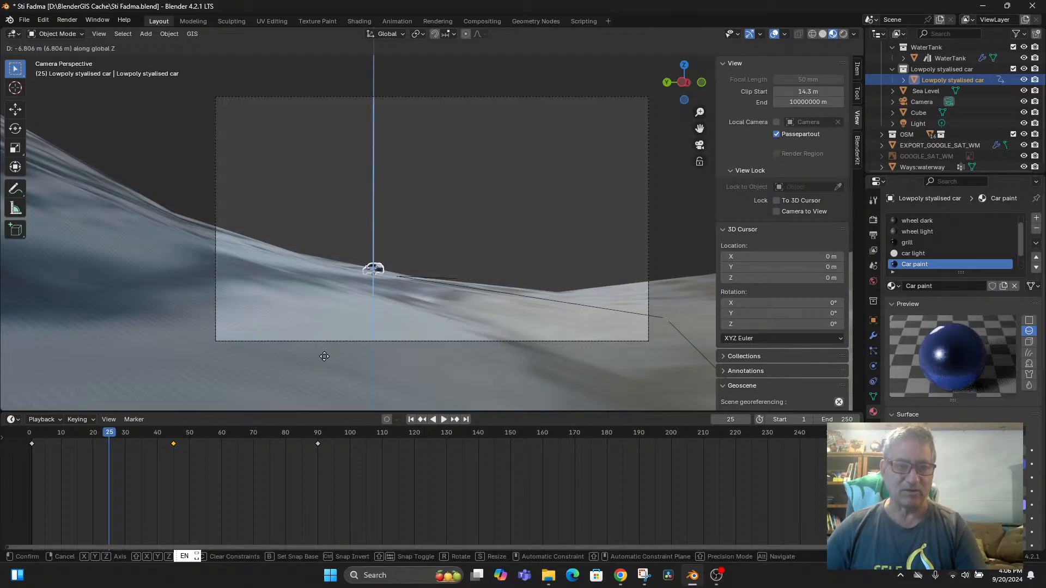
{"action": "left_click", "coordinate": [327, 354]}
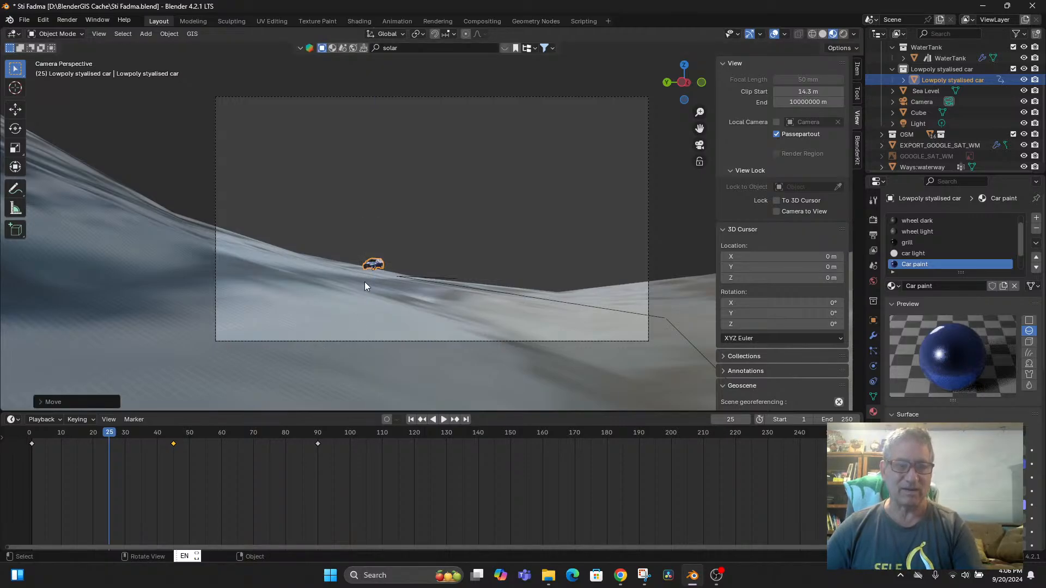
{"action": "key", "text": "i"}
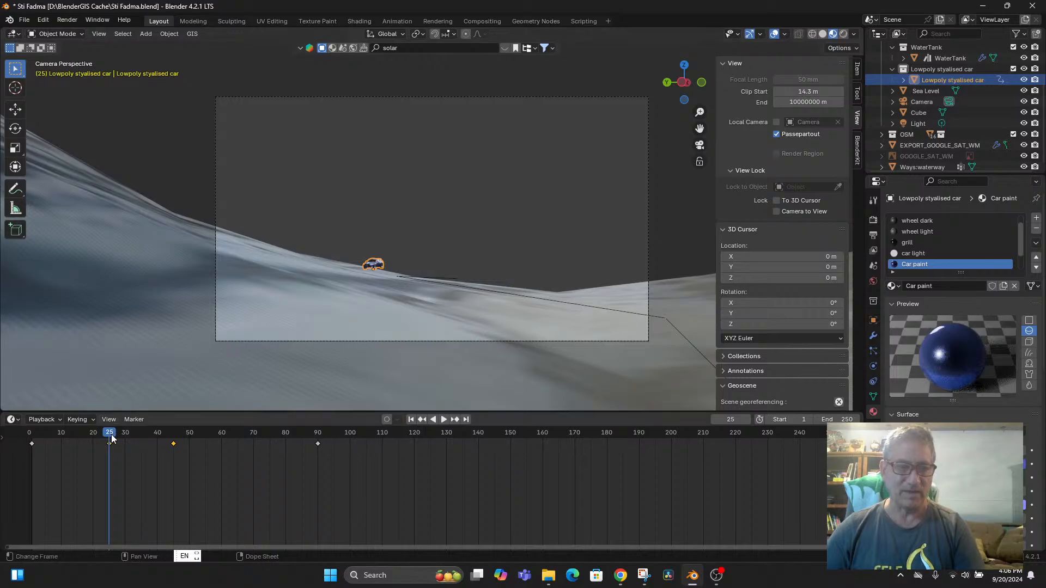
Step: At frame 45, lower the floating car onto the slope and insert a keyframe for its new position
{"action": "key", "text": "space"}
{"action": "left_click_drag", "start_coordinate": [79, 434], "coordinate": [136, 434]}
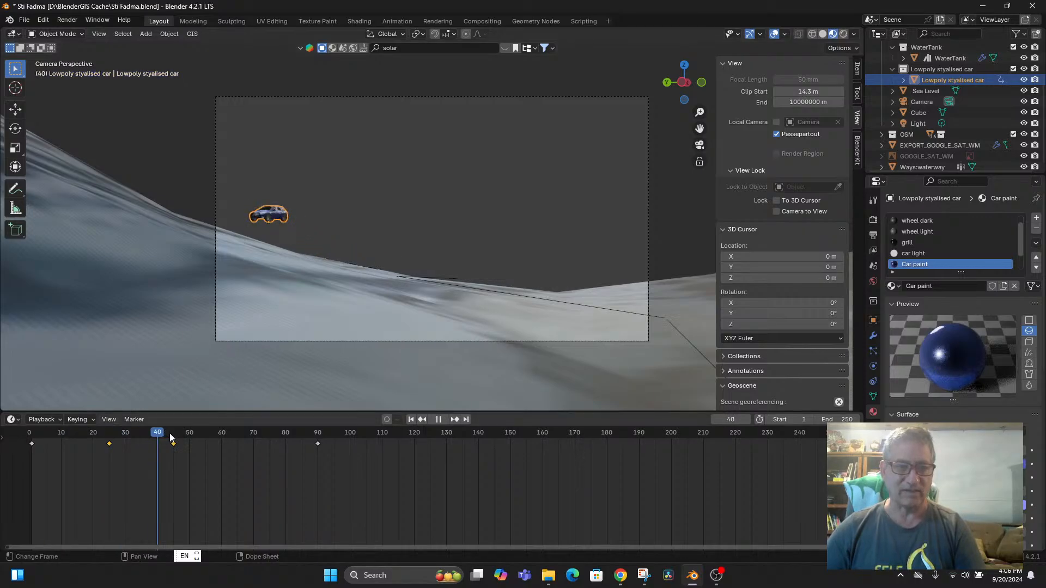
{"action": "left_click_drag", "start_coordinate": [176, 436], "coordinate": [174, 436]}
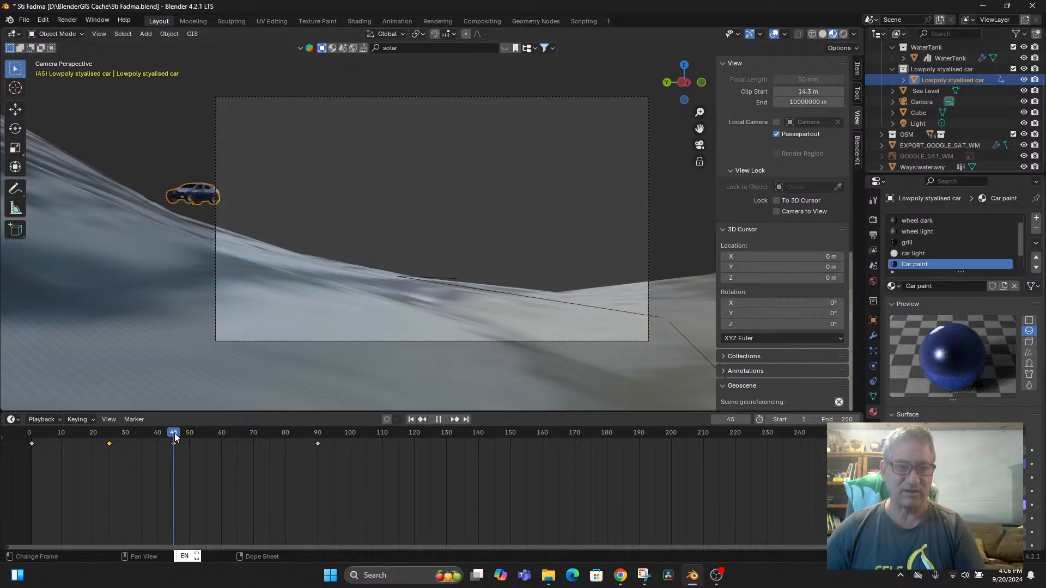
{"action": "key", "text": "space"}
{"action": "key", "text": "g"}
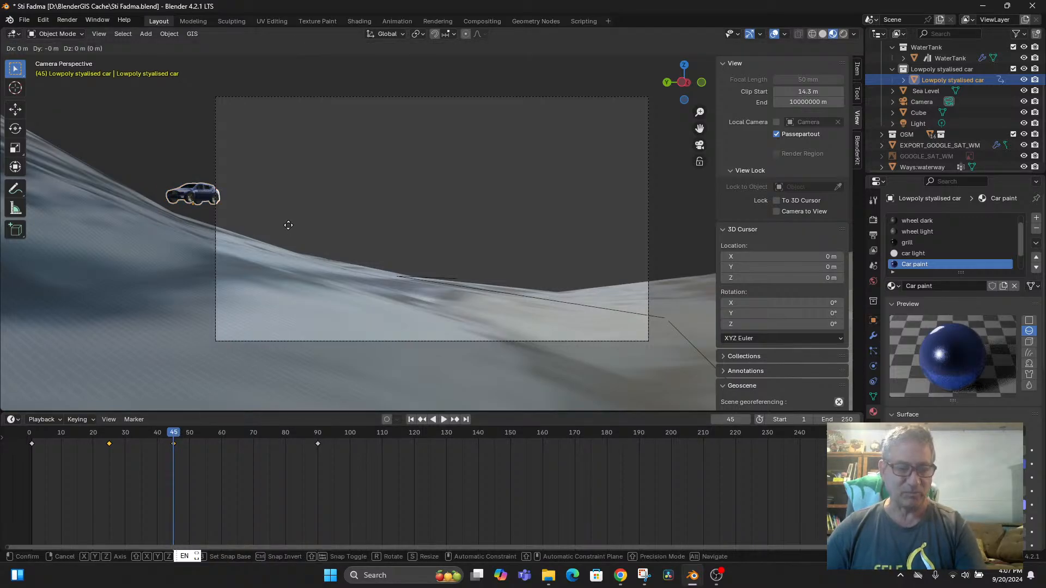
{"action": "left_click", "coordinate": [280, 256]}
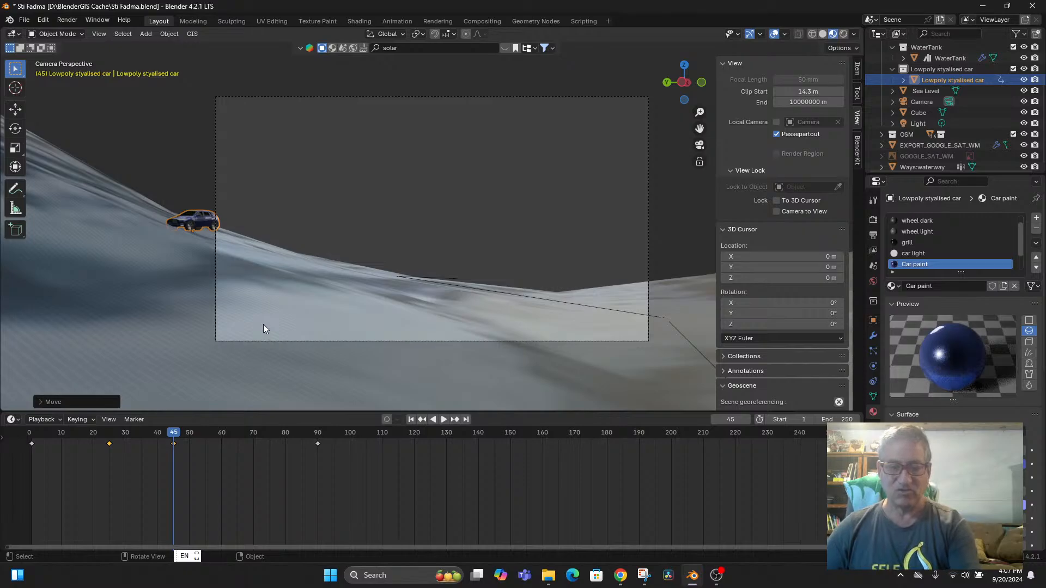
{"action": "key", "text": "i"}
Step: Play and scrub the car's animation through the camera to check its path, stopping at frame 29
{"action": "key", "text": "space"}
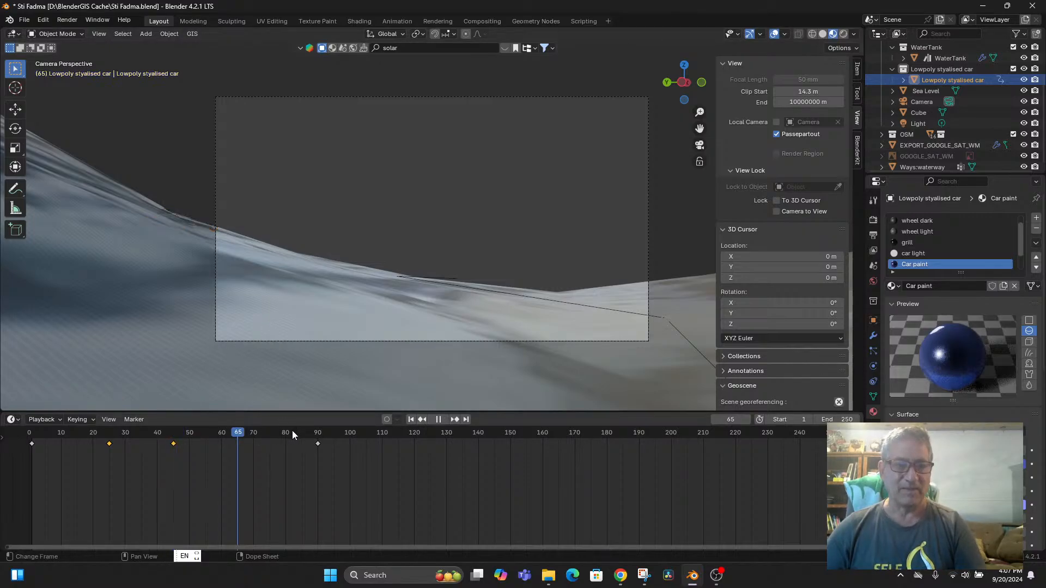
{"action": "left_click_drag", "start_coordinate": [298, 435], "coordinate": [59, 439]}
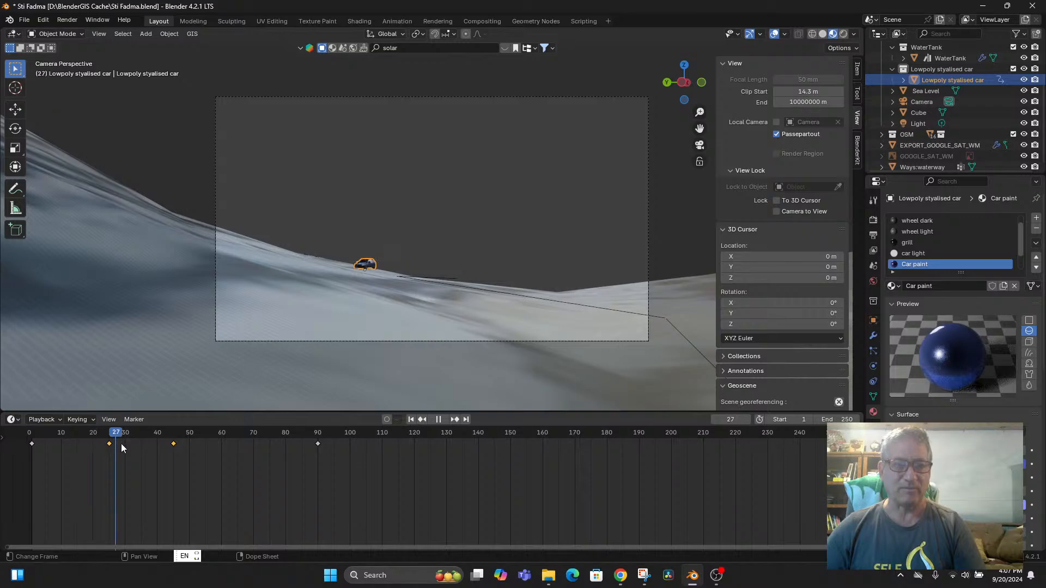
{"action": "key", "text": "space"}
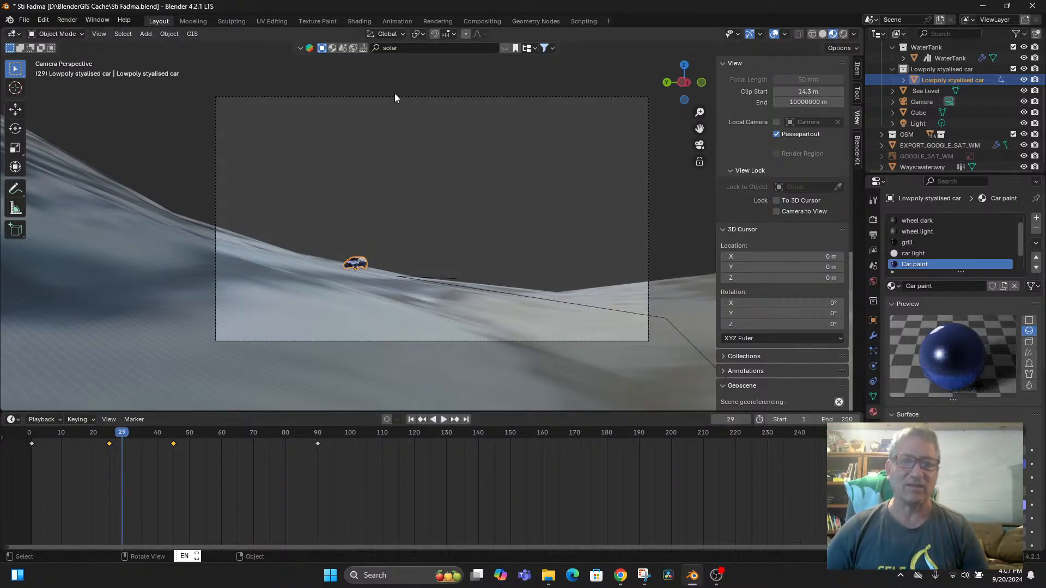
{"action": "left_click", "coordinate": [397, 98]}
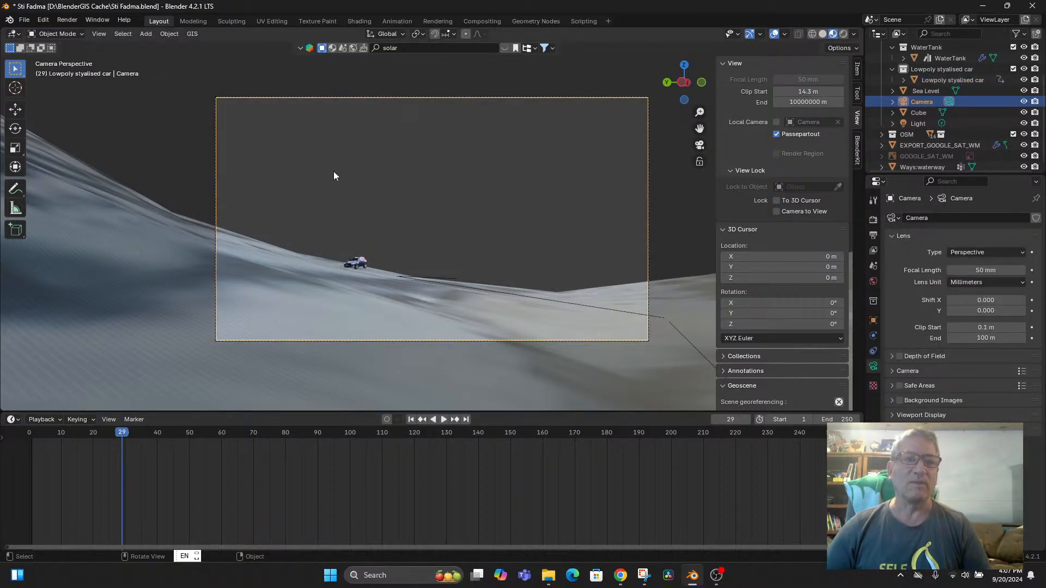
{"action": "left_click", "coordinate": [146, 35]}
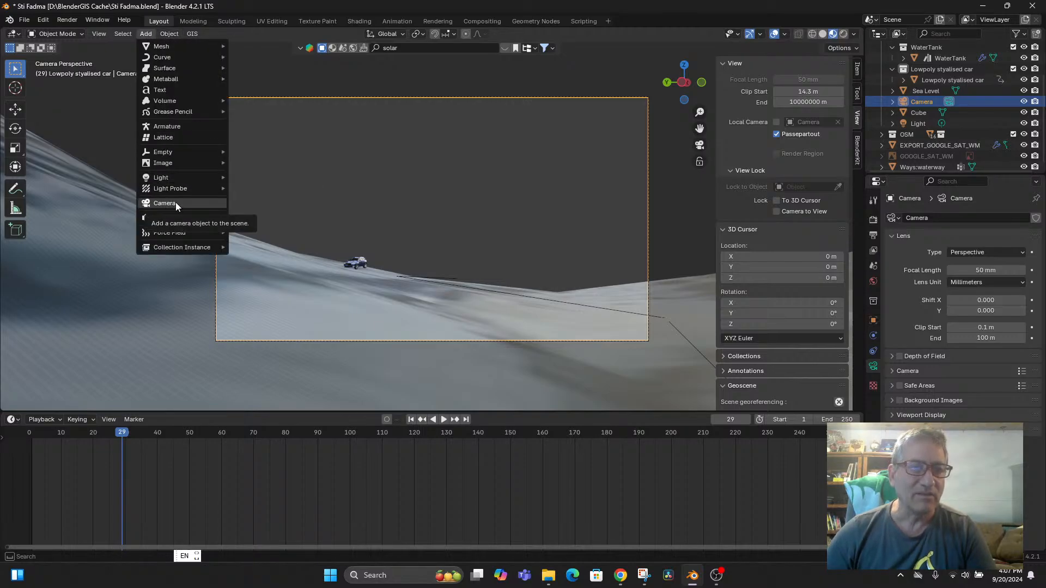
{"action": "left_click", "coordinate": [100, 34]}
{"action": "mouse_move", "coordinate": [135, 205]}
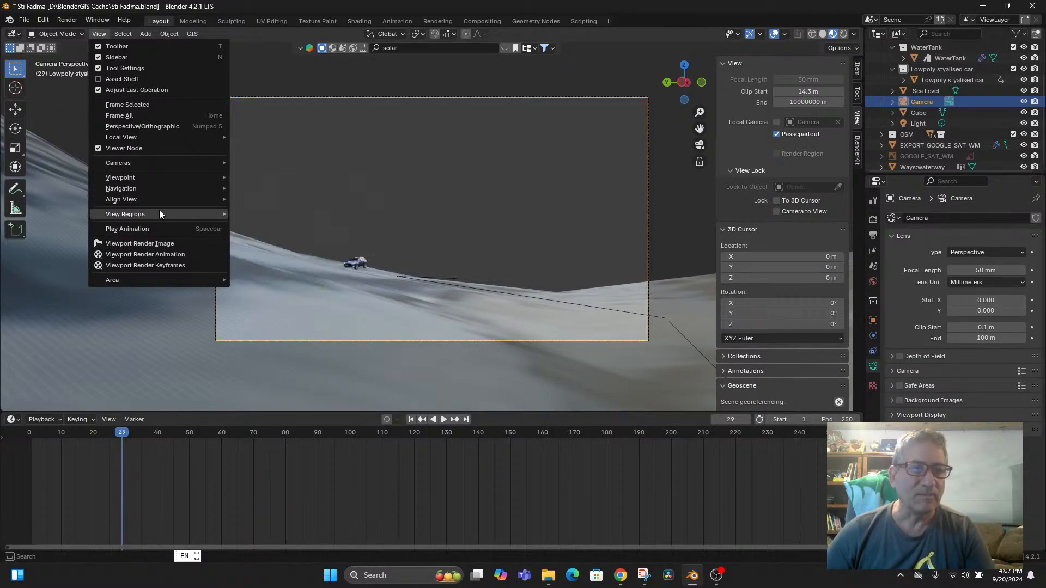
{"action": "mouse_move", "coordinate": [158, 163]}
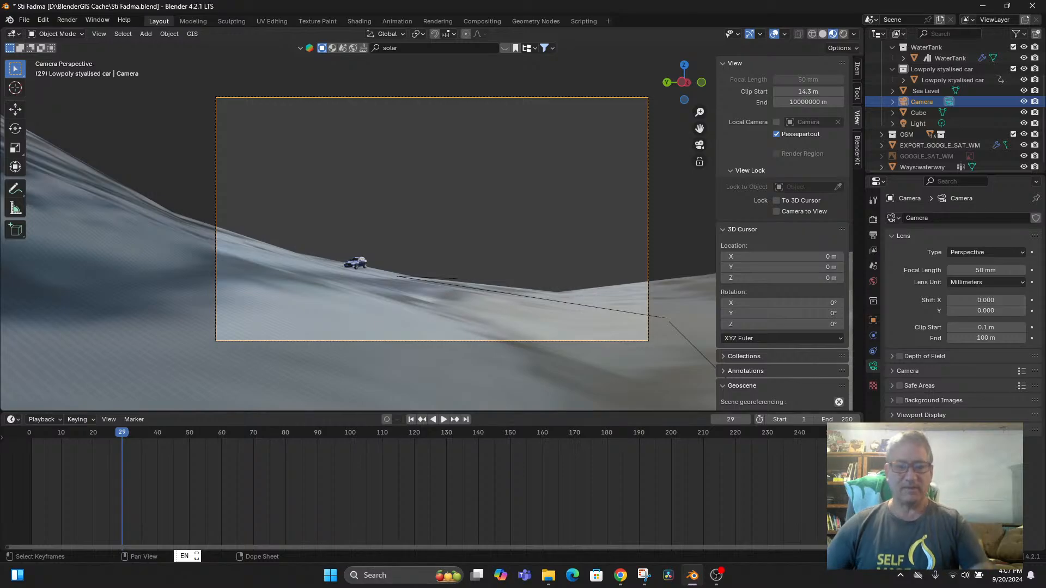
Step: Switch to ChatGPT in the Chrome browser and start a new chat
{"action": "left_click", "coordinate": [620, 576]}
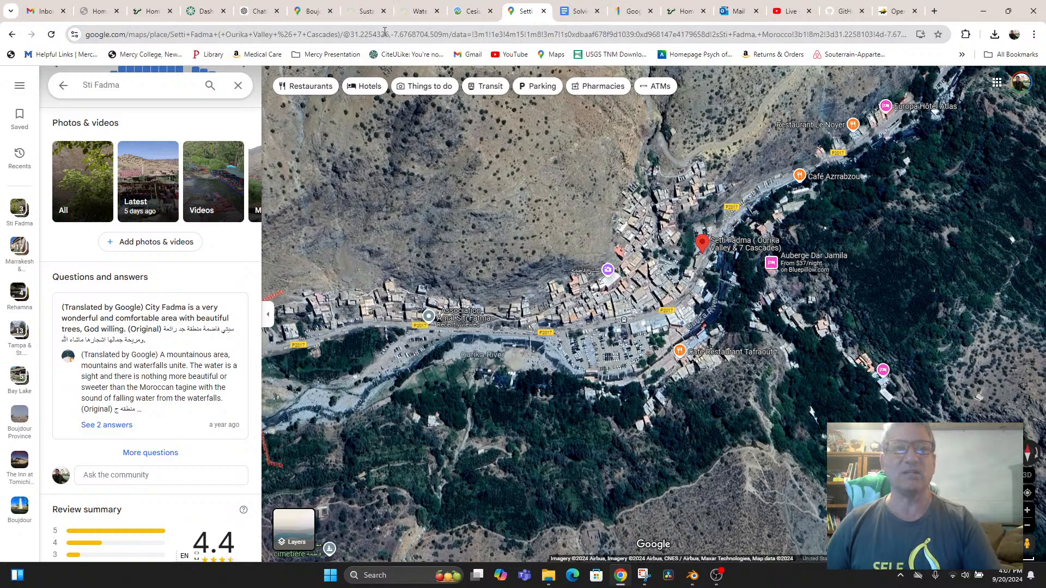
{"action": "left_click", "coordinate": [256, 11]}
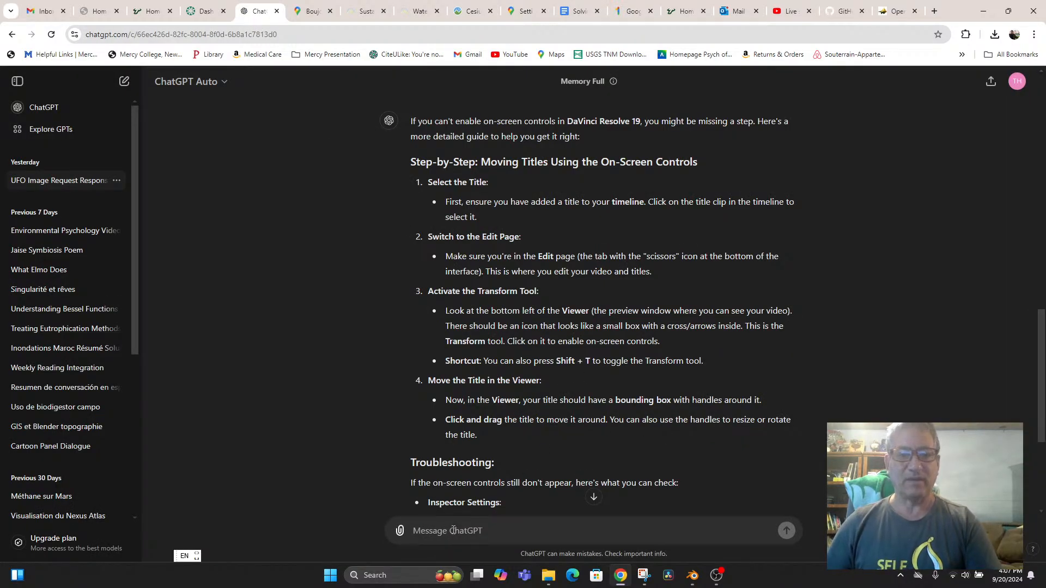
{"action": "left_click", "coordinate": [39, 114]}
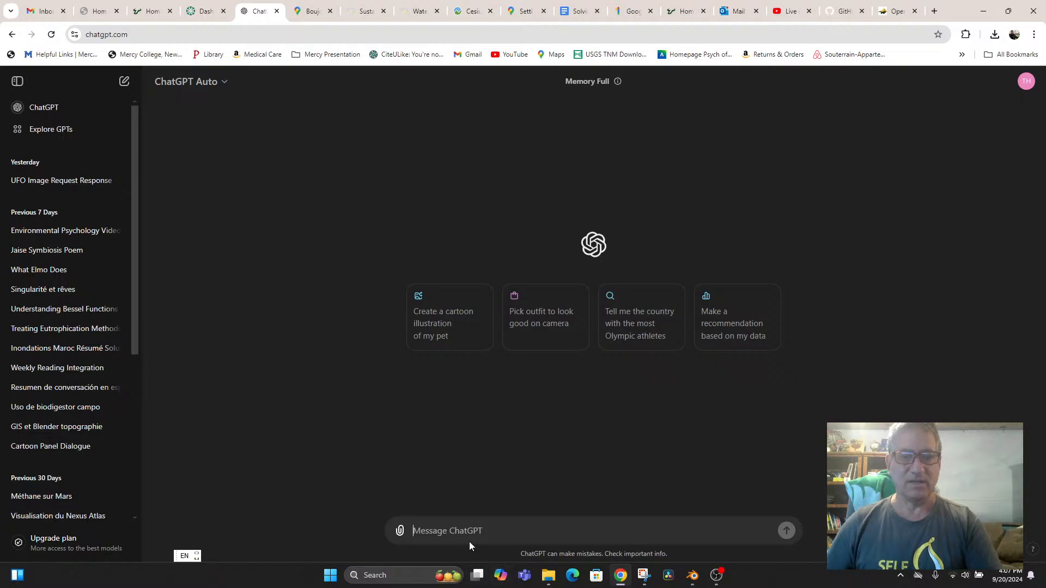
Step: Ask ChatGPT "Hey chat, in Blender 4.2 how do I align the camera to follow an object as it moves?"
{"action": "type", "text": "Hey chat, in Blender 4."}
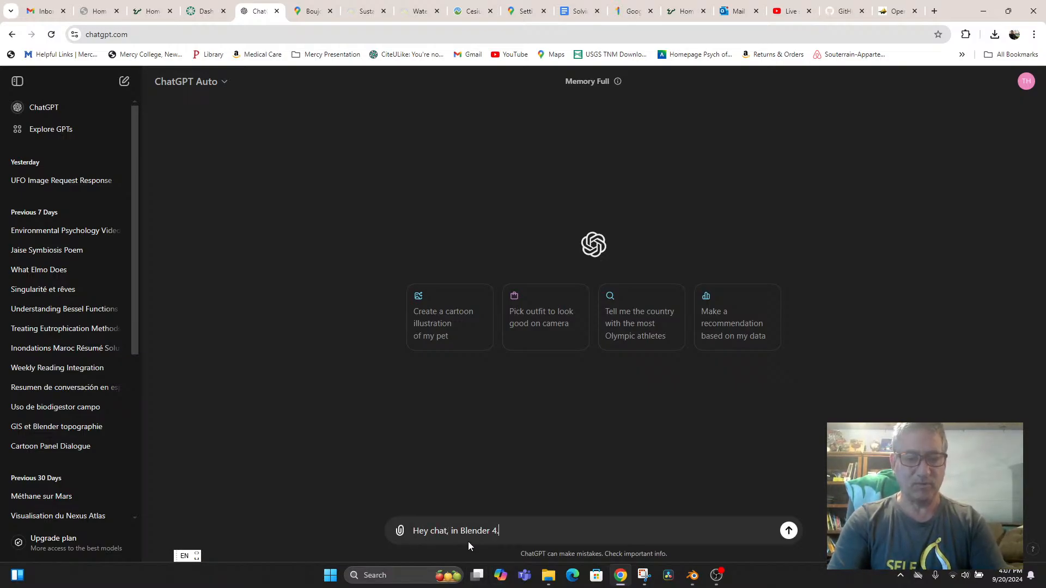
{"action": "type", "text": "2 how d"}
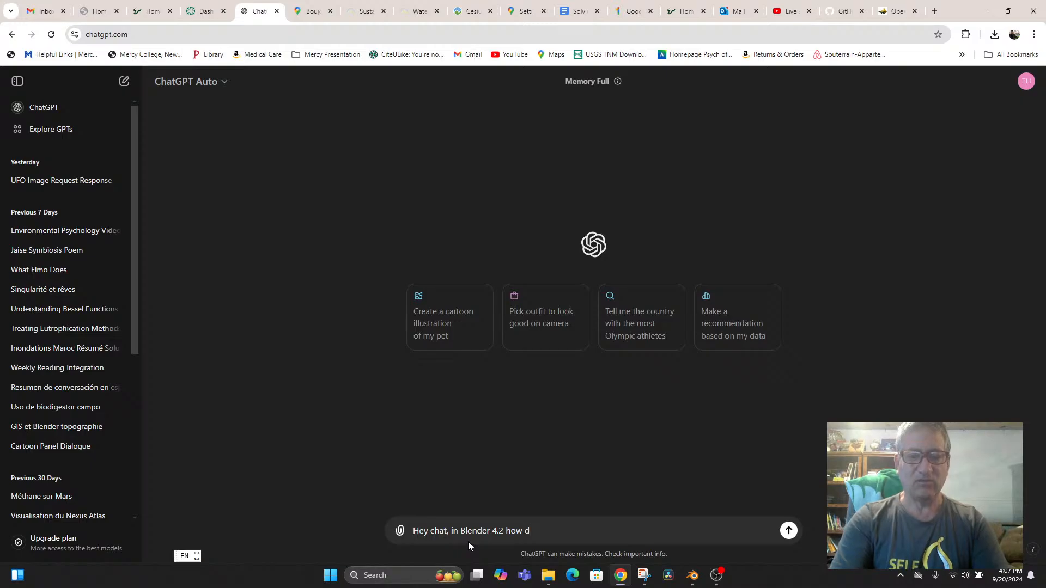
{"action": "type", "text": "o I "}
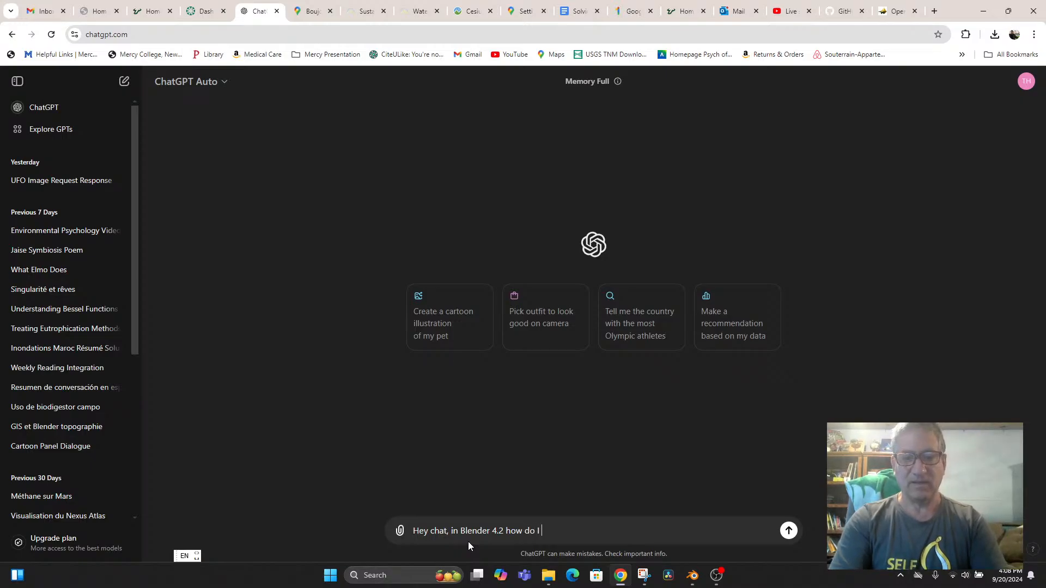
{"action": "type", "text": "align "}
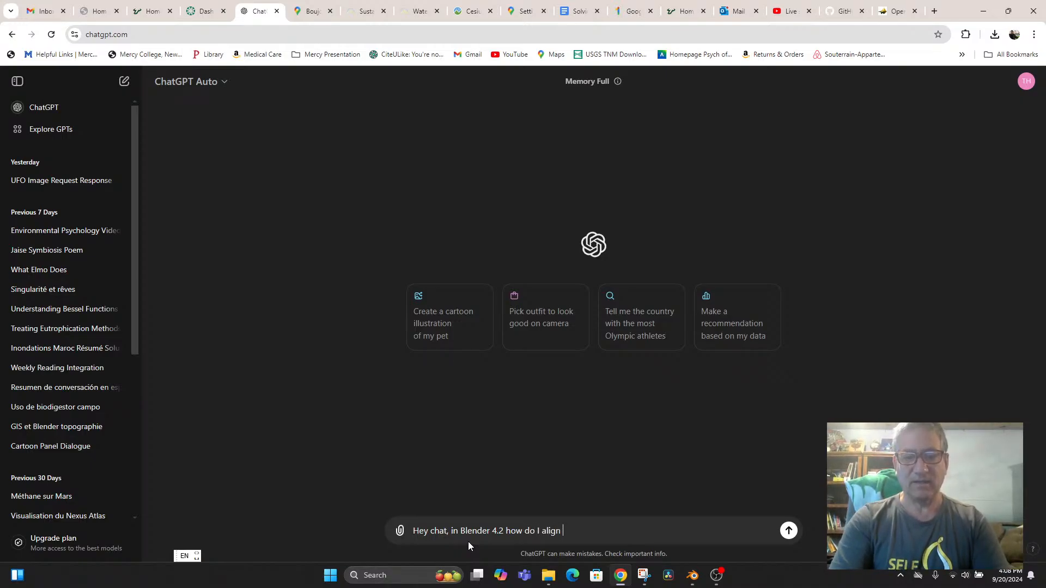
{"action": "type", "text": "the cam"}
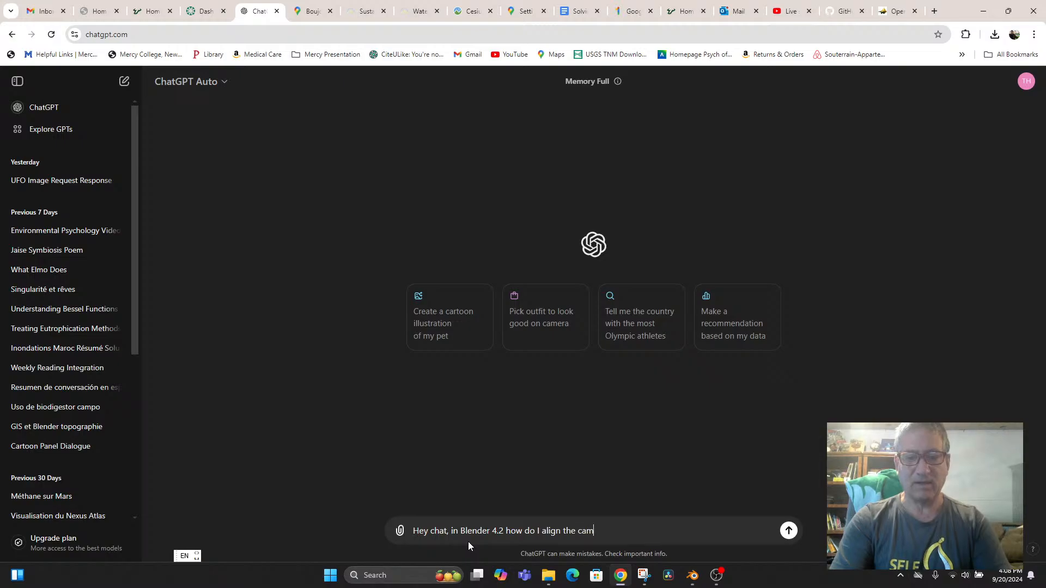
{"action": "type", "text": "era to follow an object as it"}
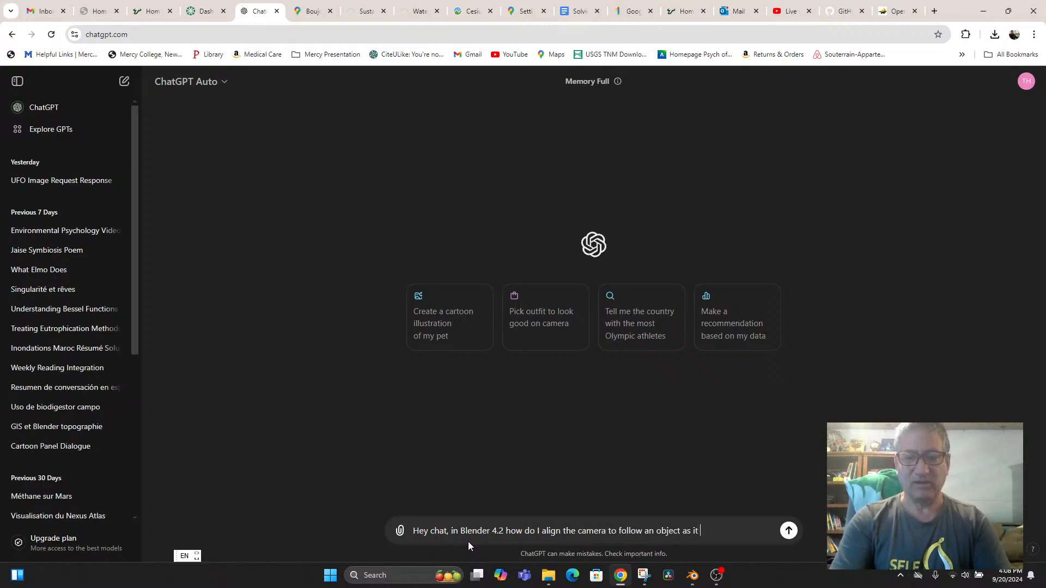
{"action": "type", "text": " moves?"}
{"action": "key", "text": "Return"}
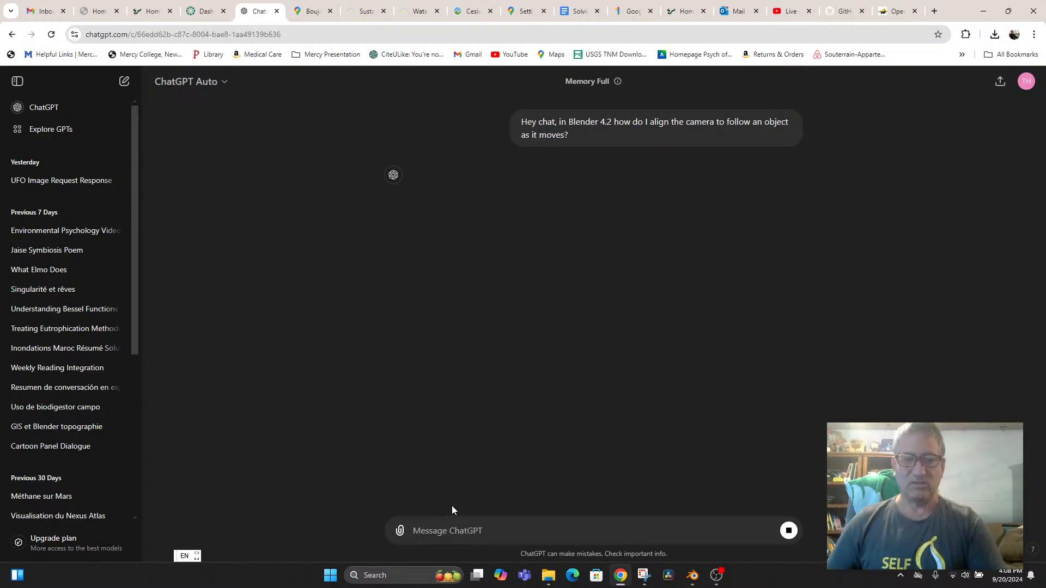
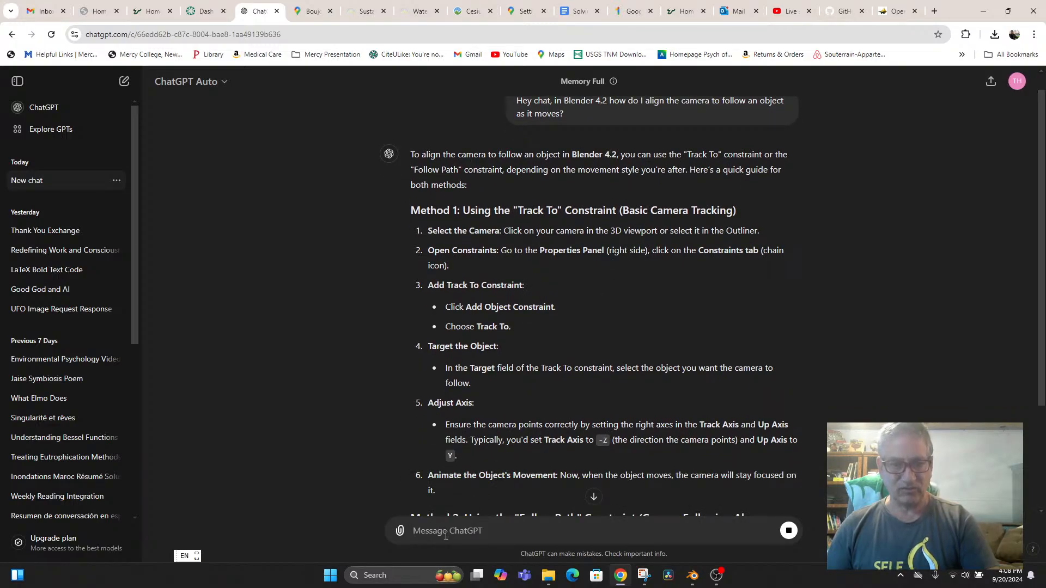
Step: Switch to Blender and examine the camera's Lens, Camera and Safe Areas settings for a constraint option
{"action": "left_click", "coordinate": [696, 577]}
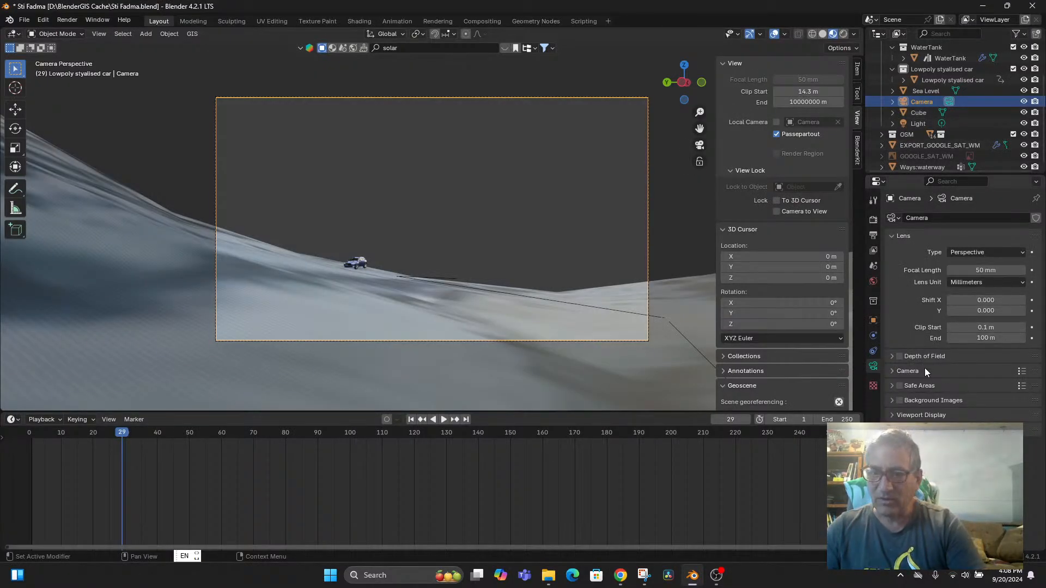
{"action": "left_click", "coordinate": [892, 371]}
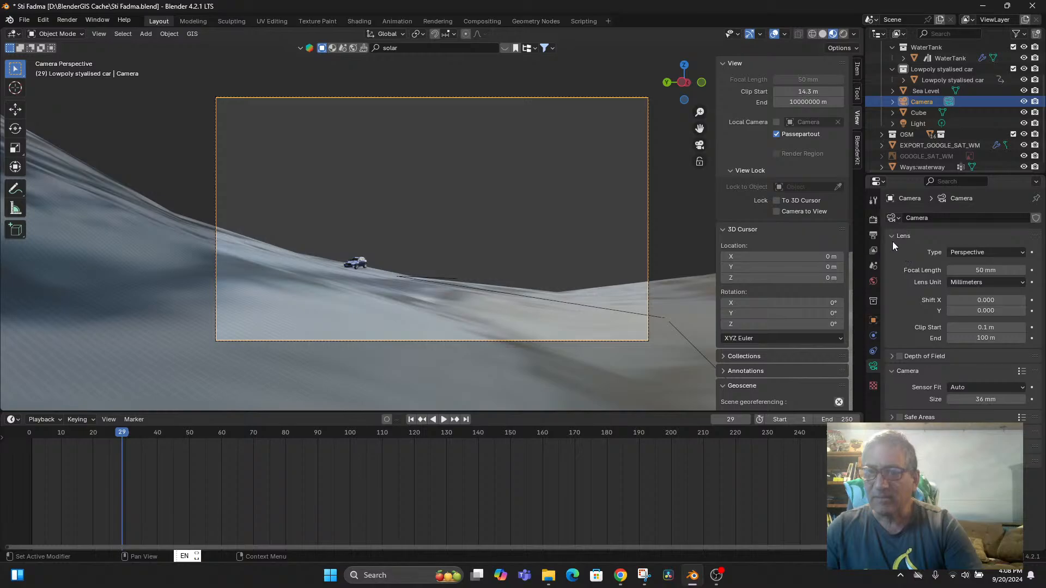
{"action": "left_click", "coordinate": [1021, 253]}
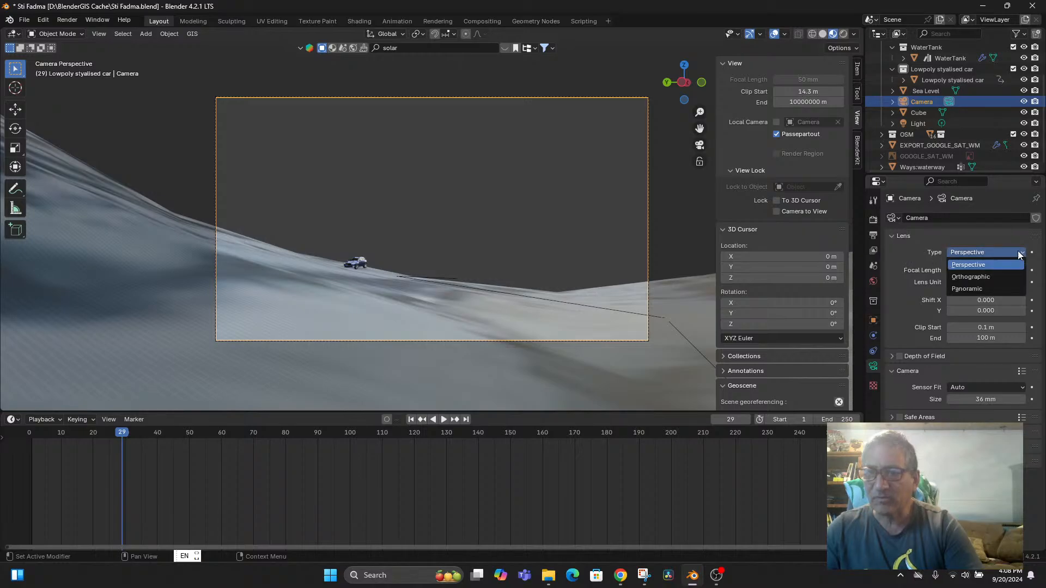
{"action": "left_click", "coordinate": [976, 235]}
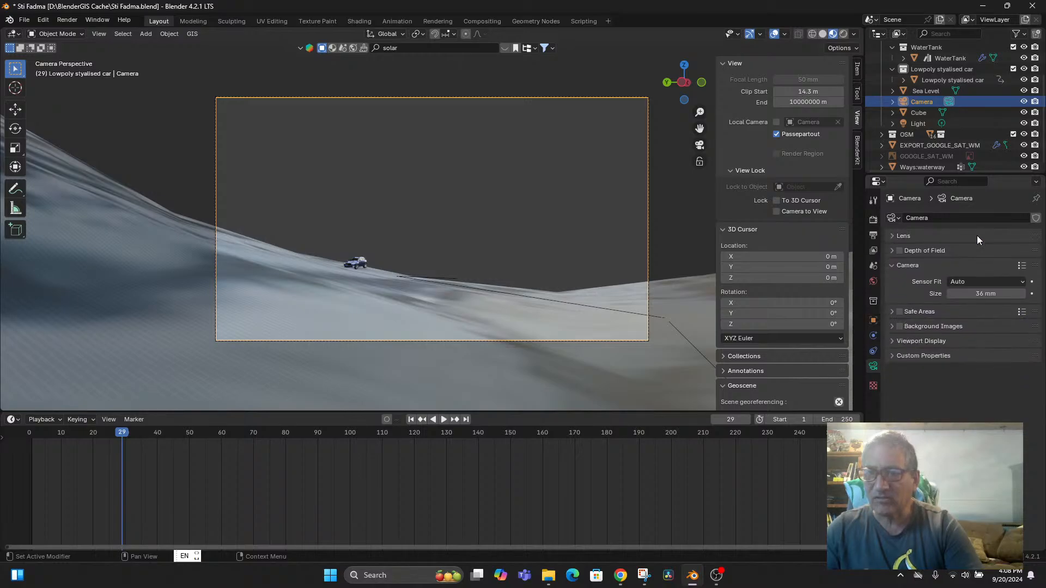
{"action": "left_click", "coordinate": [891, 234]}
{"action": "left_click", "coordinate": [890, 235]}
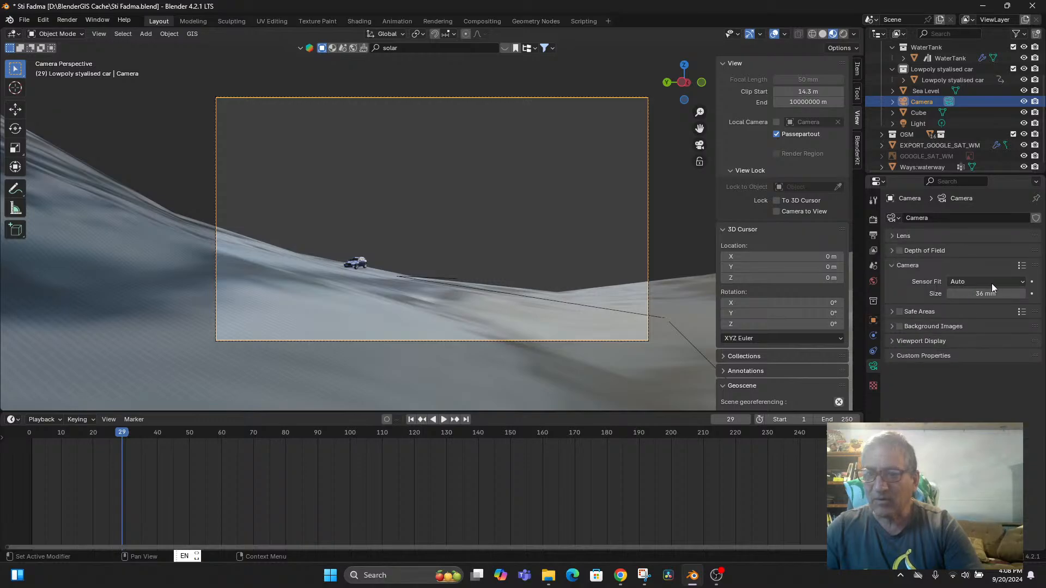
{"action": "left_click", "coordinate": [1022, 283]}
{"action": "left_click", "coordinate": [890, 312]}
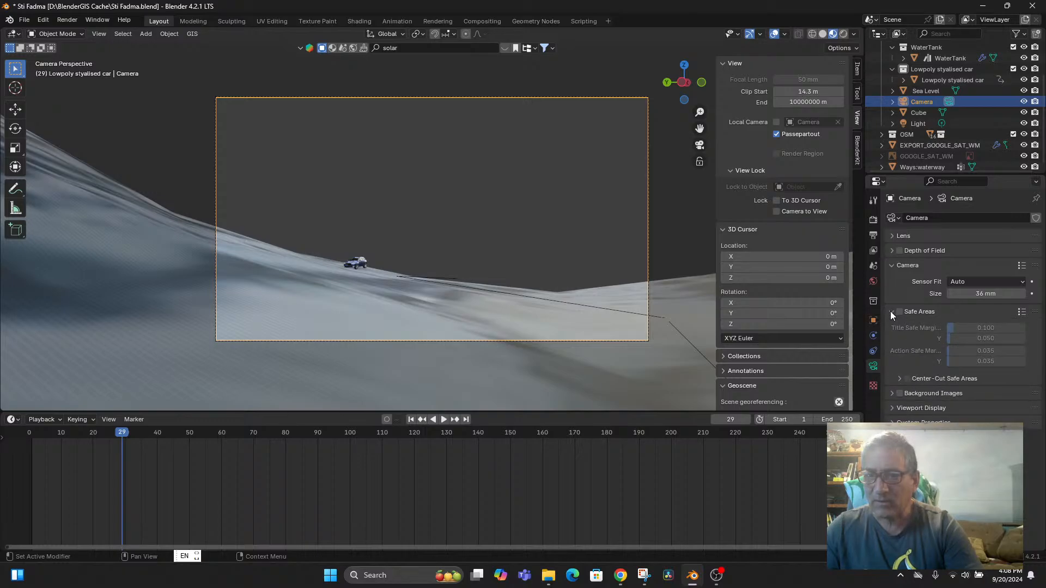
{"action": "left_click", "coordinate": [891, 312]}
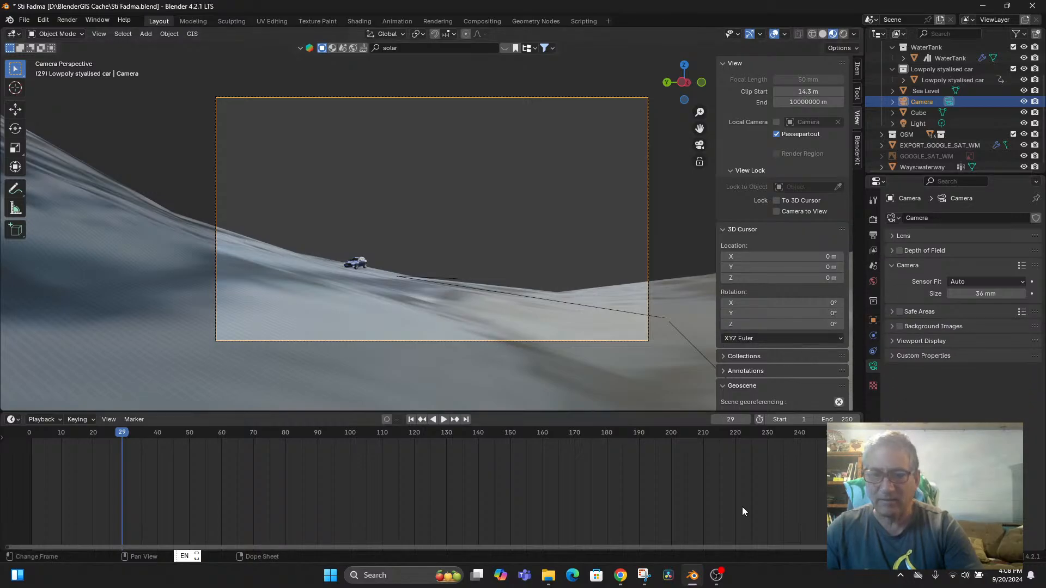
Step: Reread the Track To instructions in ChatGPT and inspect the camera's hierarchy and property display options in Blender for constraints
{"action": "left_click", "coordinate": [622, 574]}
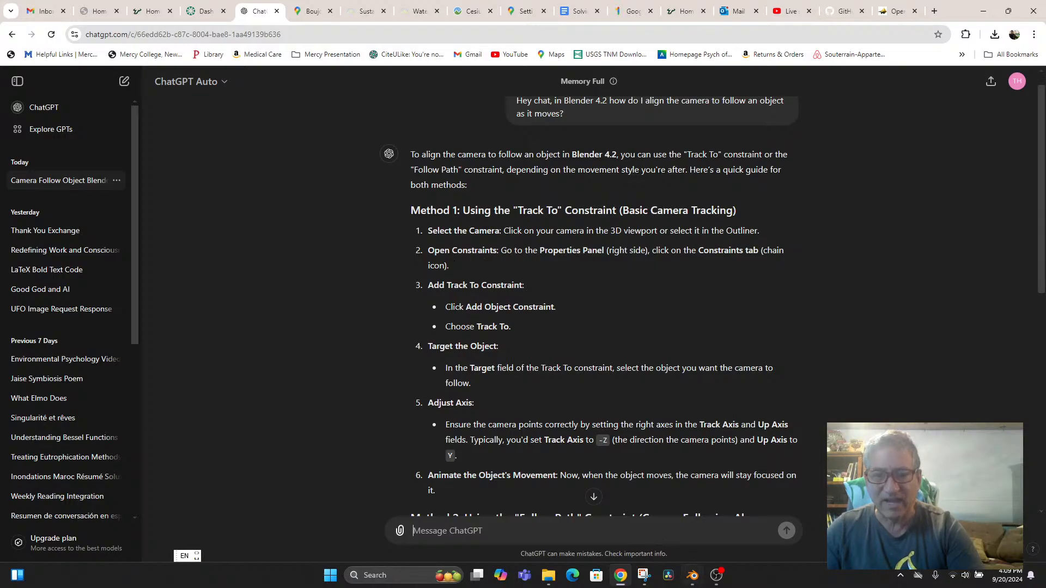
{"action": "left_click", "coordinate": [692, 575]}
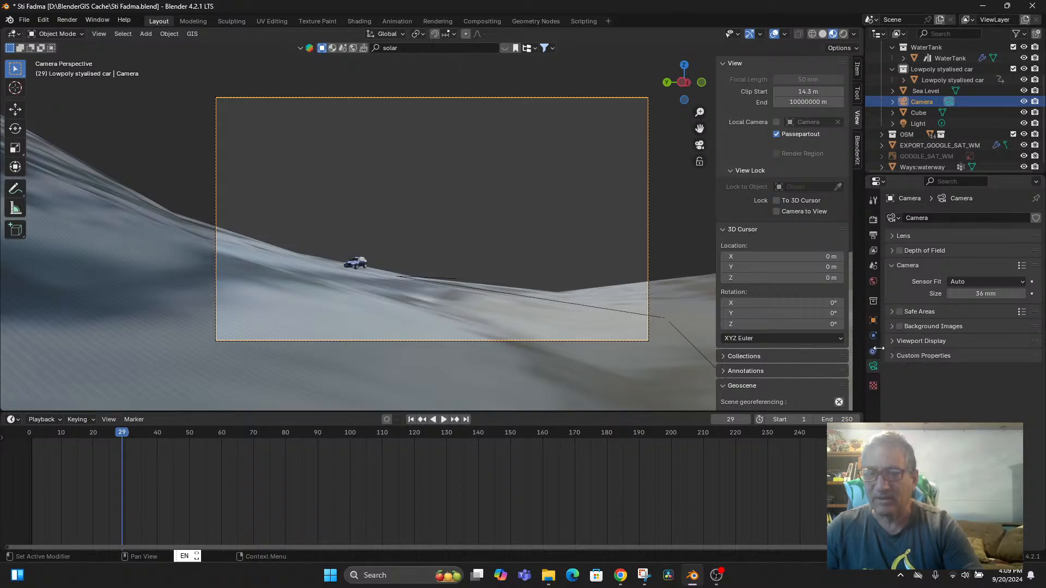
{"action": "left_click", "coordinate": [894, 217]}
{"action": "left_click", "coordinate": [894, 218]}
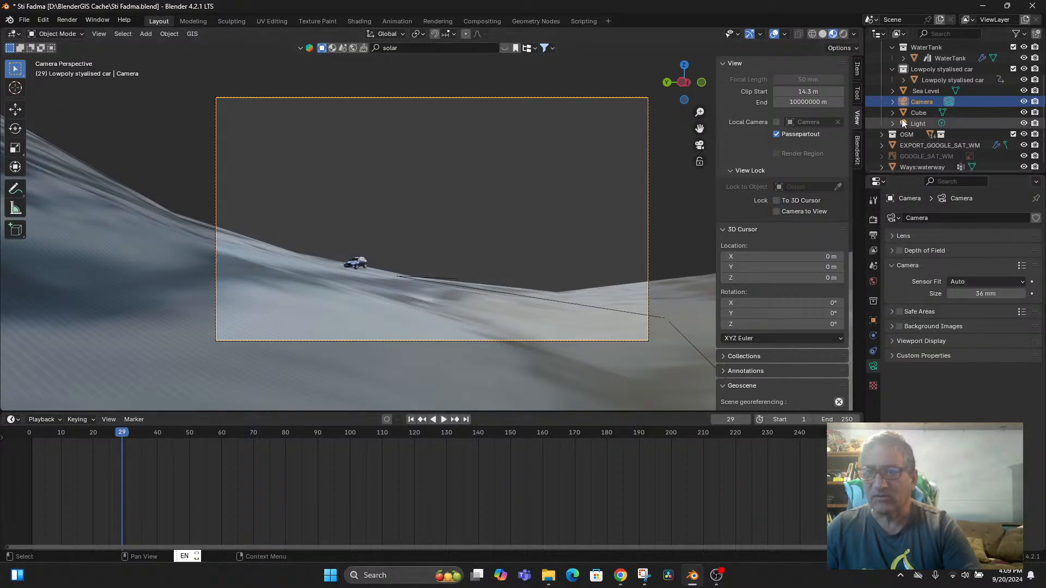
{"action": "left_click", "coordinate": [891, 101]}
{"action": "left_click", "coordinate": [916, 113]}
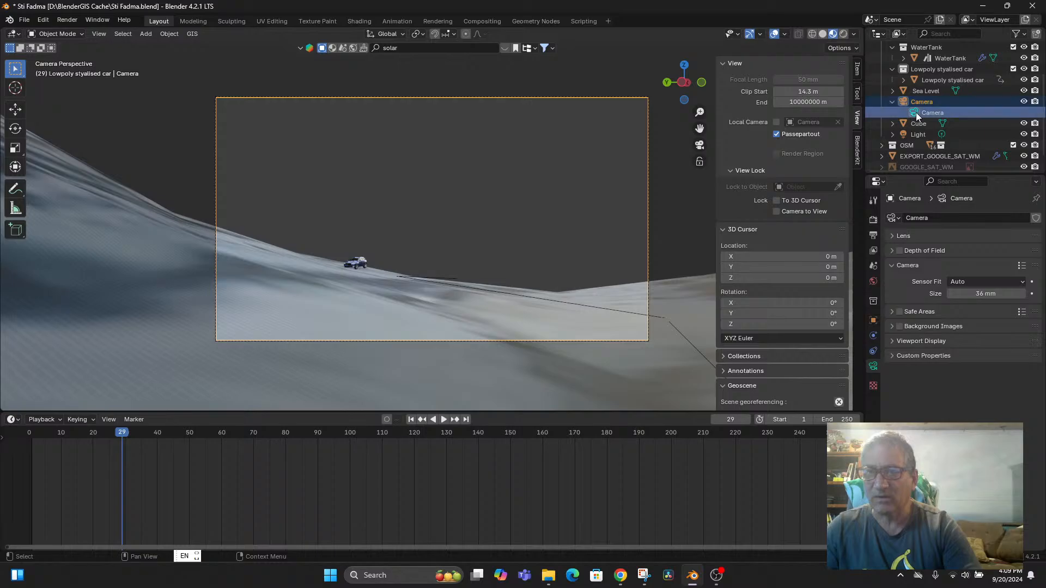
{"action": "left_click", "coordinate": [916, 102]}
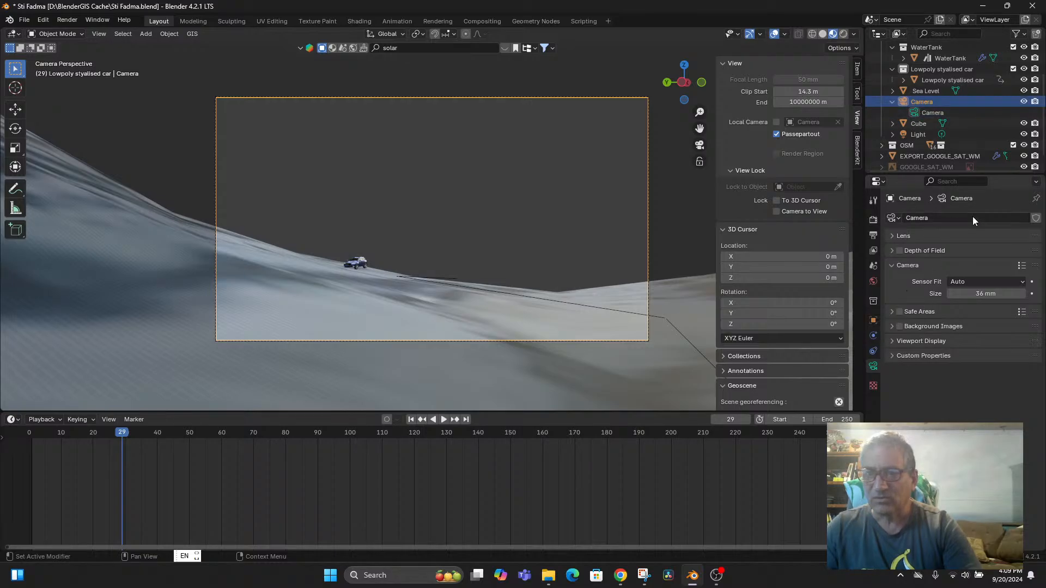
{"action": "left_click", "coordinate": [1036, 181]}
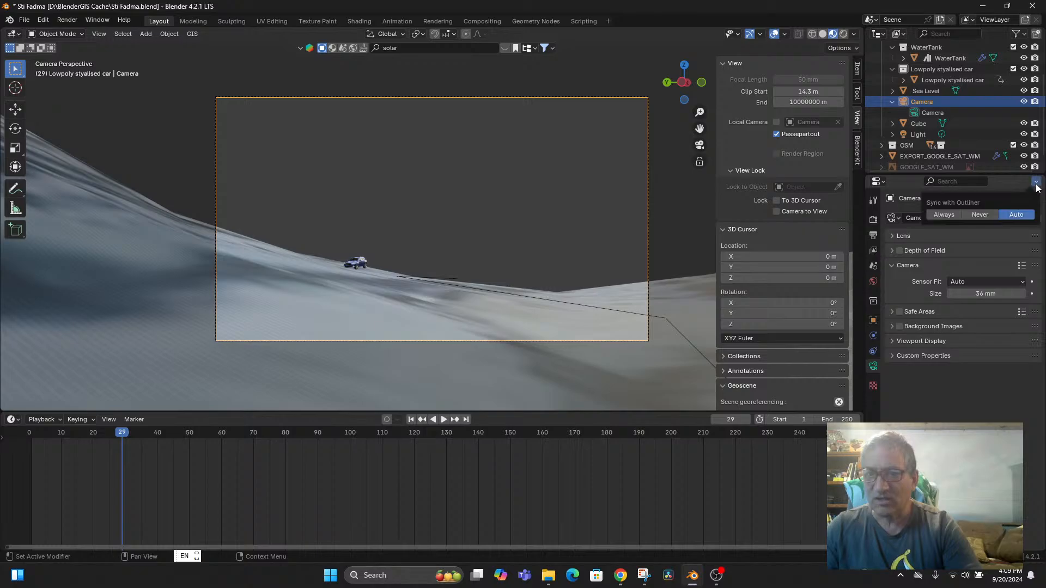
{"action": "left_click", "coordinate": [1036, 184]}
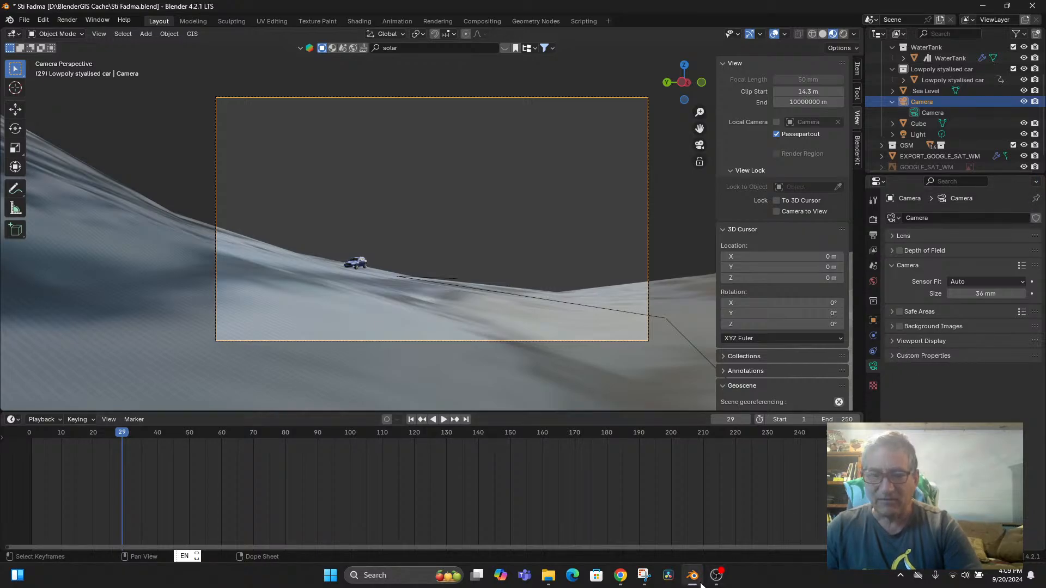
Step: Recheck the ChatGPT instructions and look through Blender's transform, active tool, view, render and camera settings for object constraints
{"action": "mouse_move", "coordinate": [712, 575]}
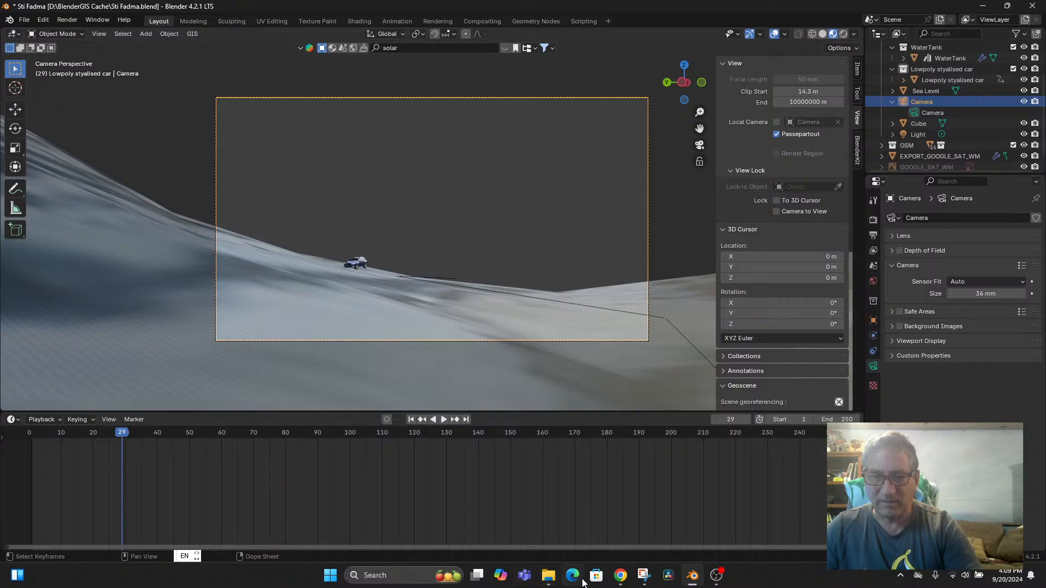
{"action": "left_click", "coordinate": [620, 582]}
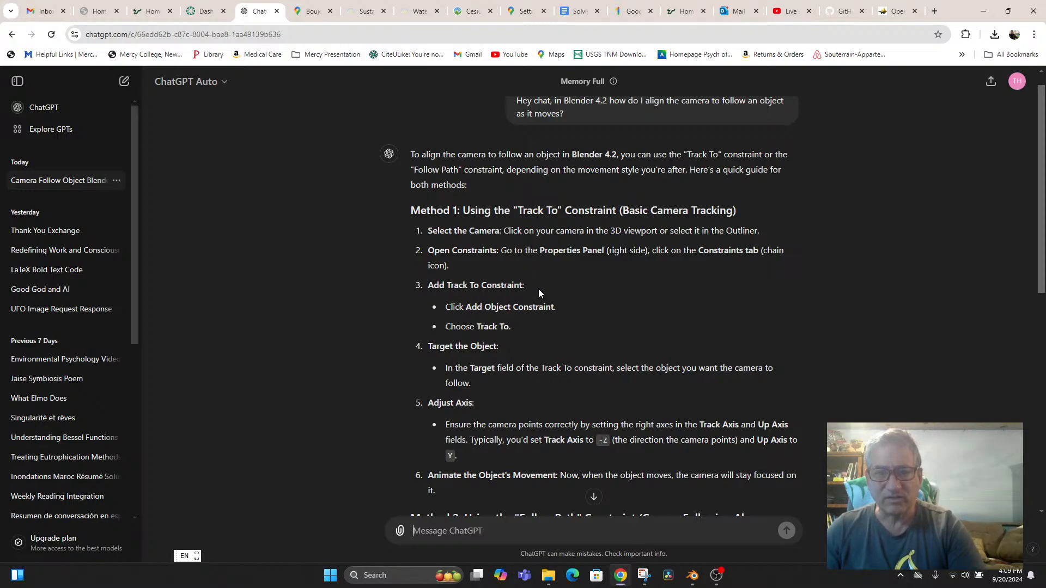
{"action": "mouse_move", "coordinate": [716, 575]}
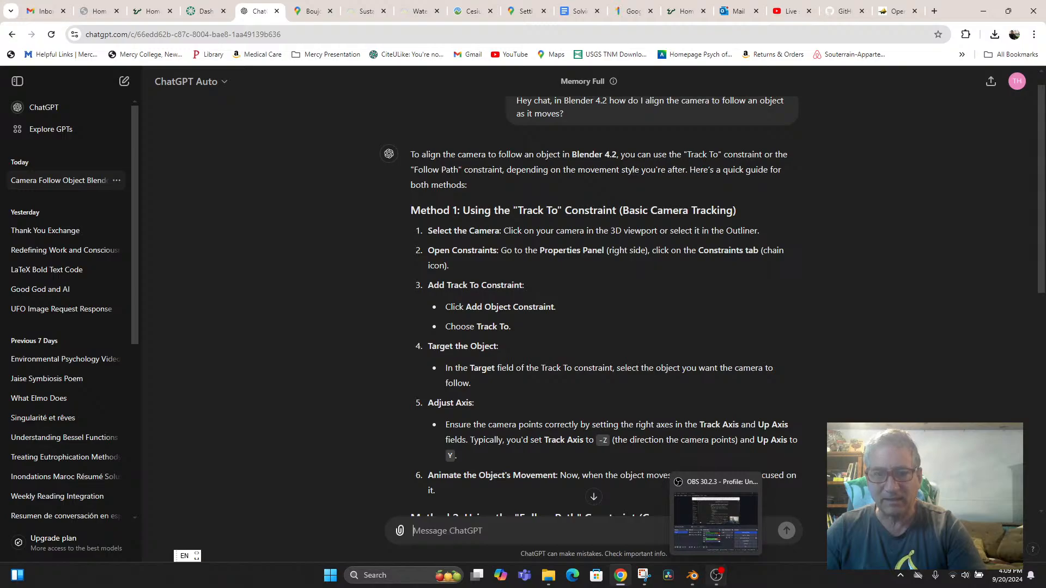
{"action": "left_click", "coordinate": [691, 575]}
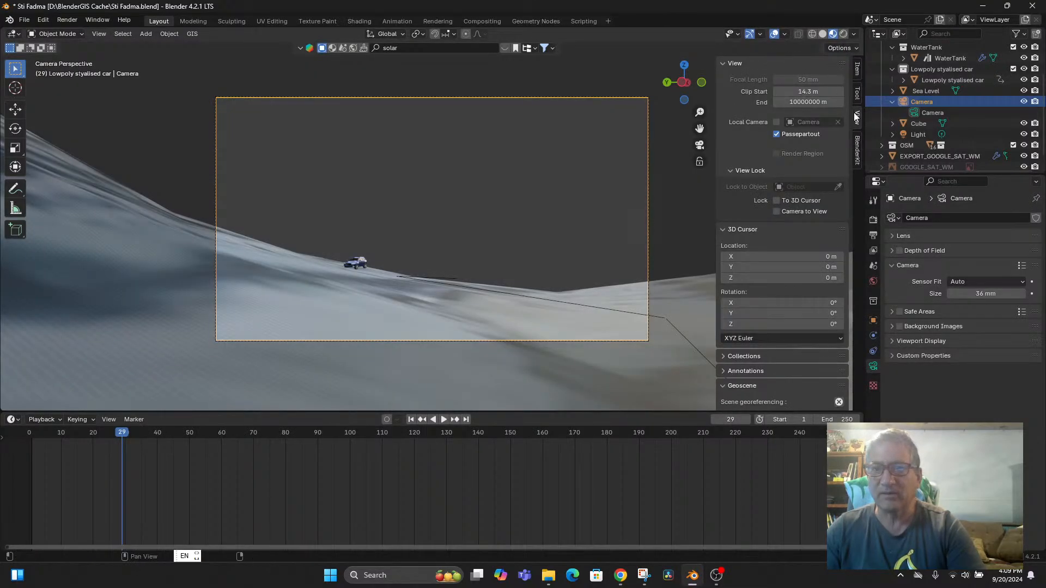
{"action": "left_click", "coordinate": [857, 73]}
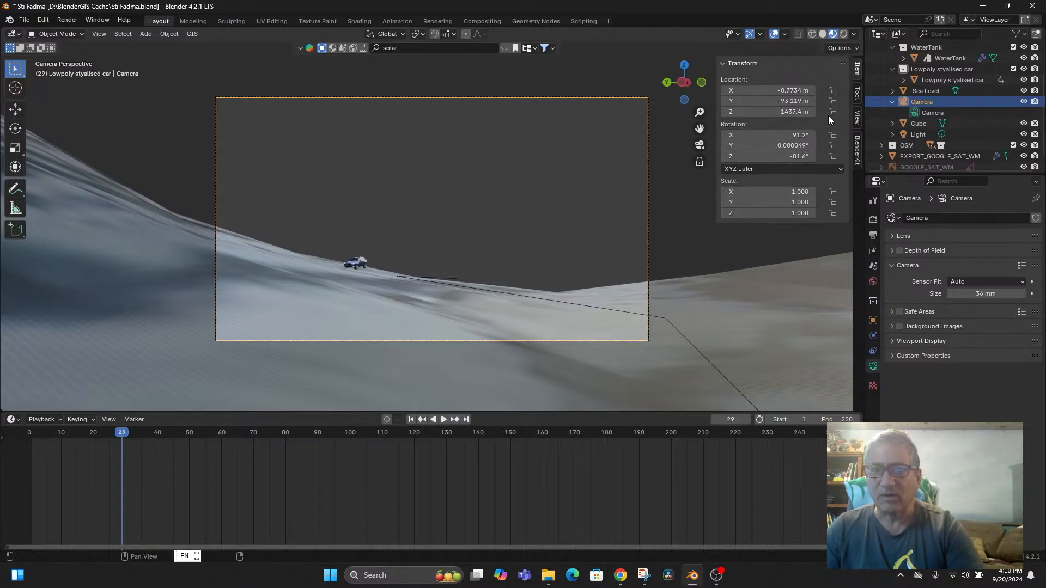
{"action": "left_click", "coordinate": [858, 91]}
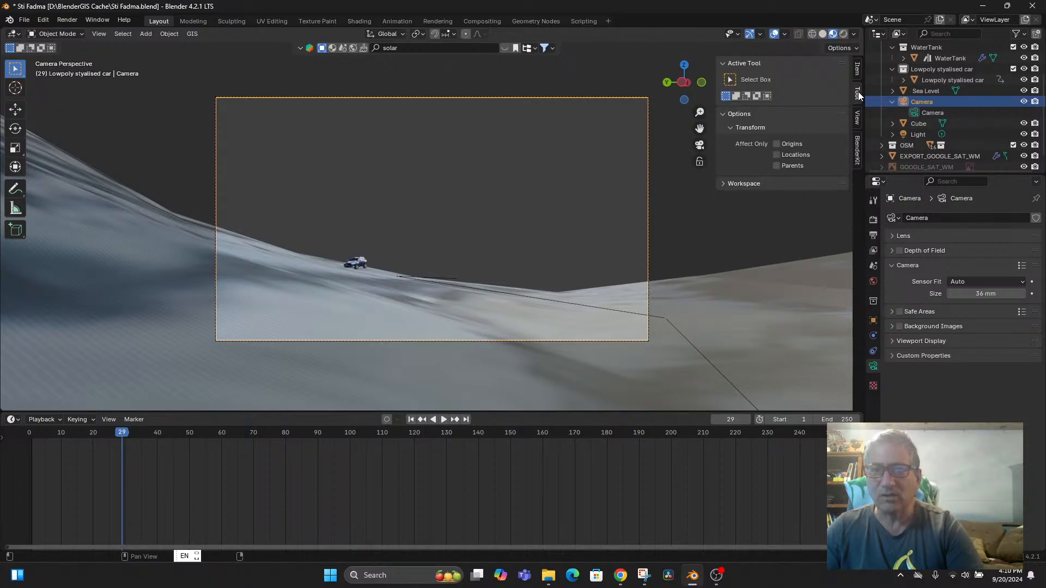
{"action": "left_click", "coordinate": [725, 184]}
{"action": "left_click", "coordinate": [724, 184]}
{"action": "left_click", "coordinate": [857, 120]}
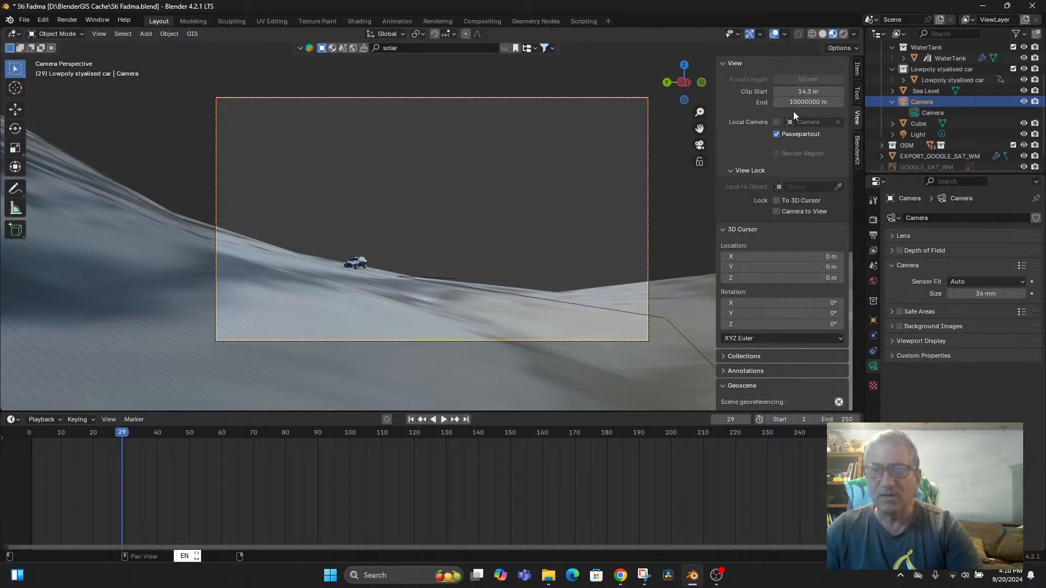
{"action": "scroll", "coordinate": [792, 276], "scroll_direction": "down", "scroll_amount": 3}
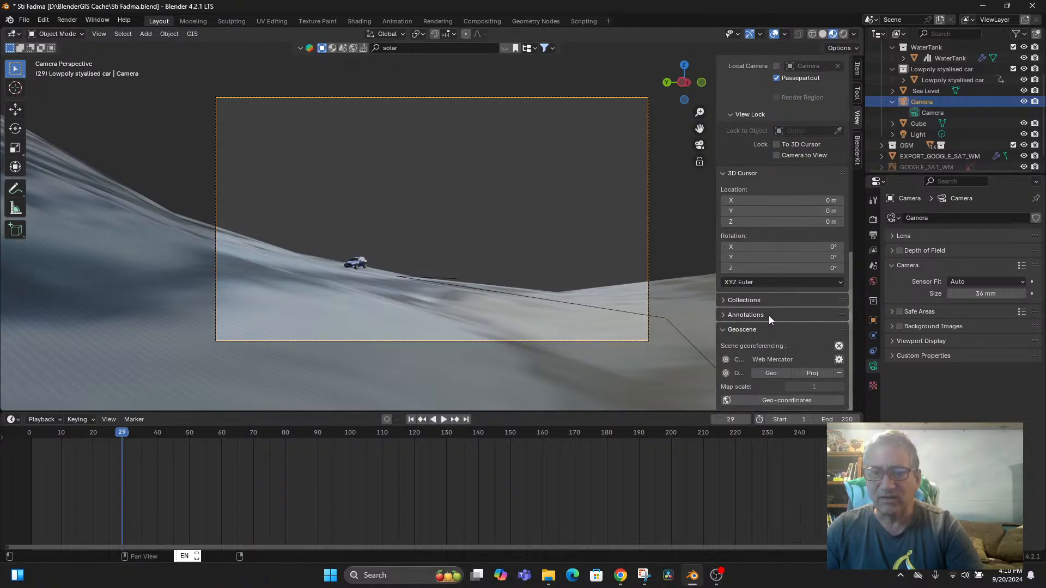
{"action": "scroll", "coordinate": [770, 306], "scroll_direction": "up", "scroll_amount": 3}
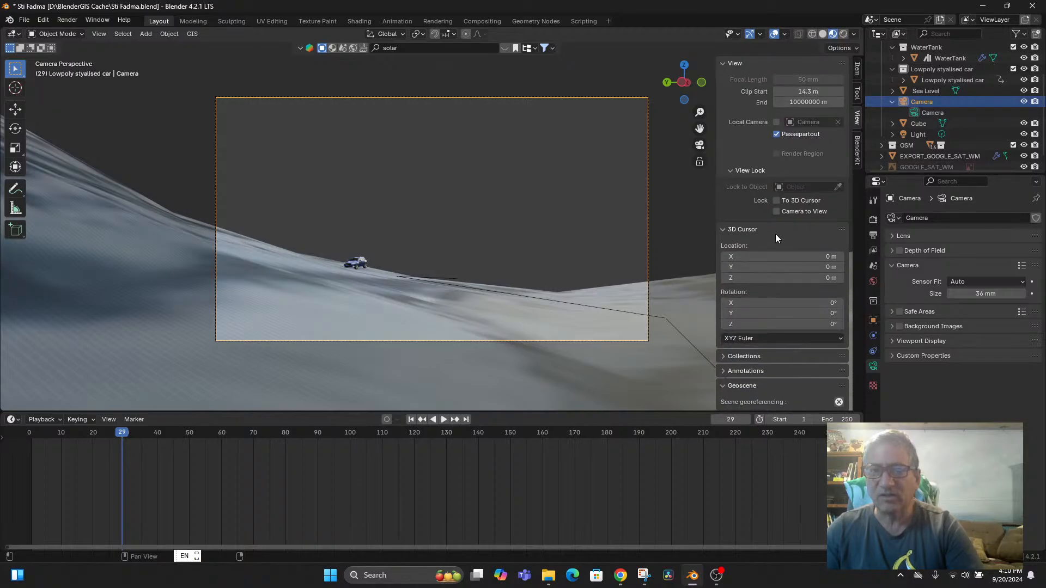
{"action": "left_click", "coordinate": [873, 220]}
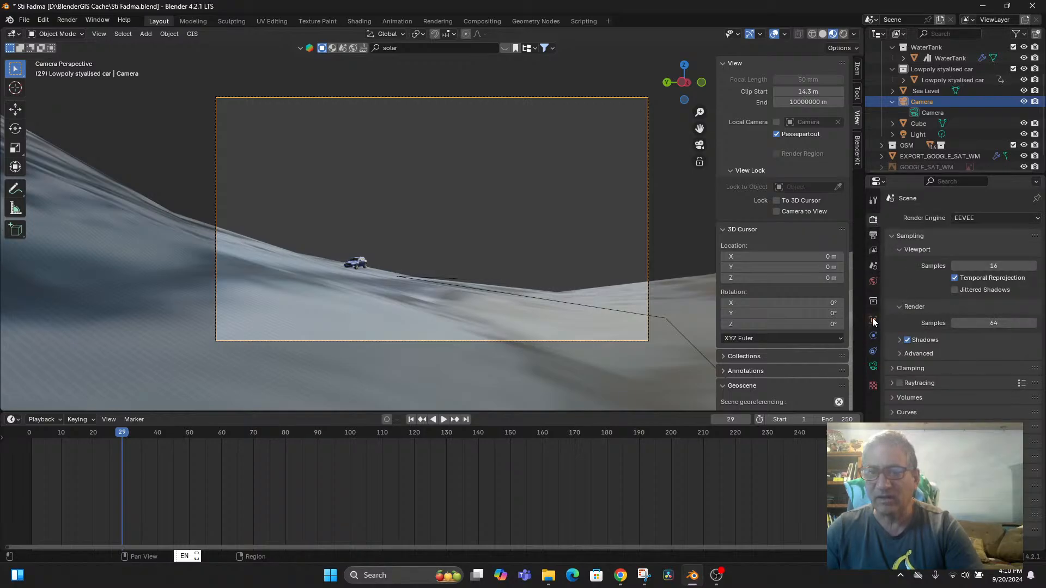
{"action": "left_click", "coordinate": [873, 367]}
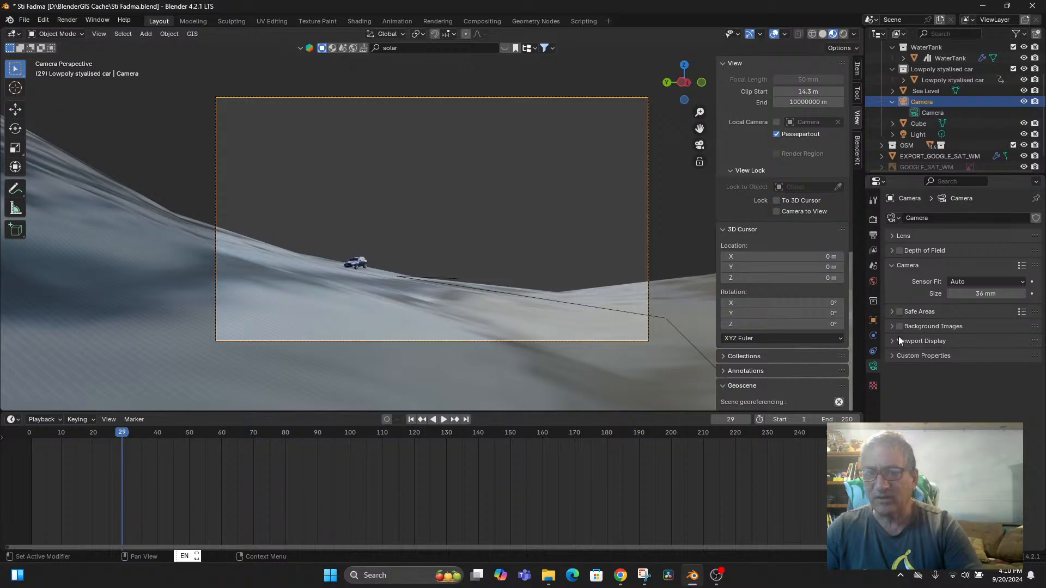
Step: Switch to ChatGPT, review the rest of the answer and send the message "I can't find the constraints tab"
{"action": "mouse_move", "coordinate": [648, 580]}
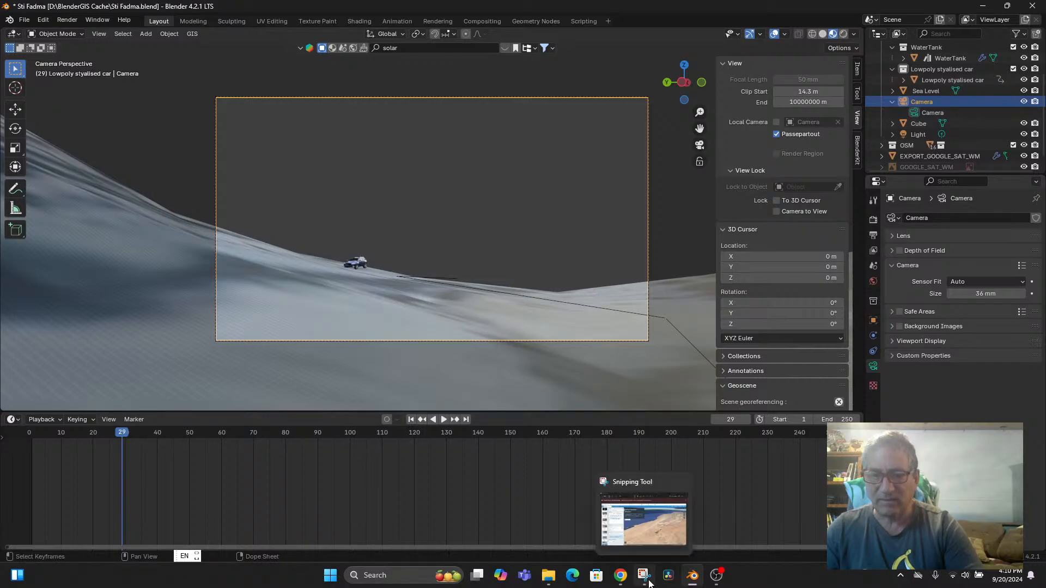
{"action": "left_click", "coordinate": [633, 543]}
{"action": "scroll", "coordinate": [582, 360], "scroll_direction": "down", "scroll_amount": 5}
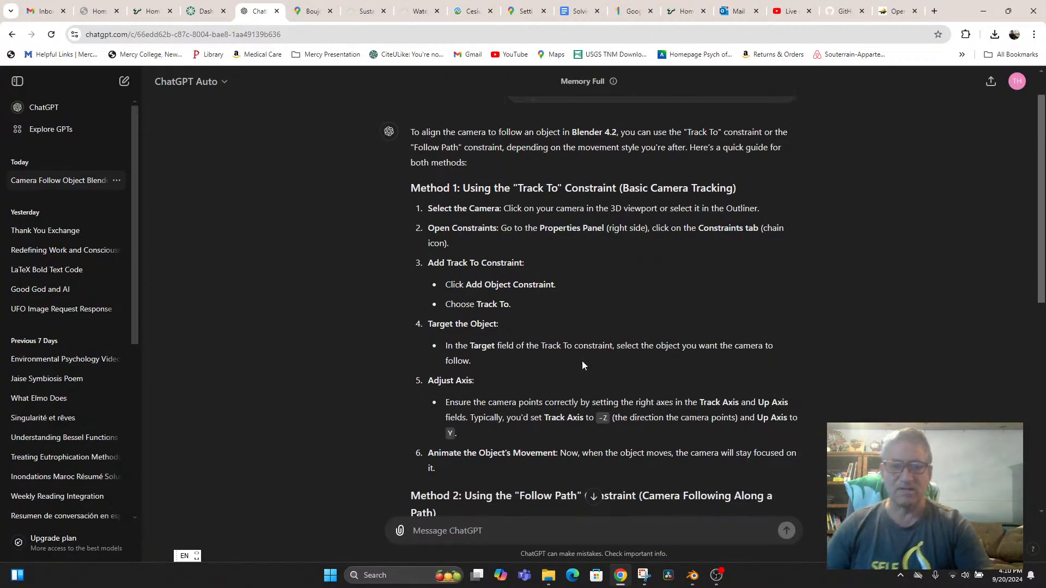
{"action": "scroll", "coordinate": [563, 426], "scroll_direction": "down", "scroll_amount": 4}
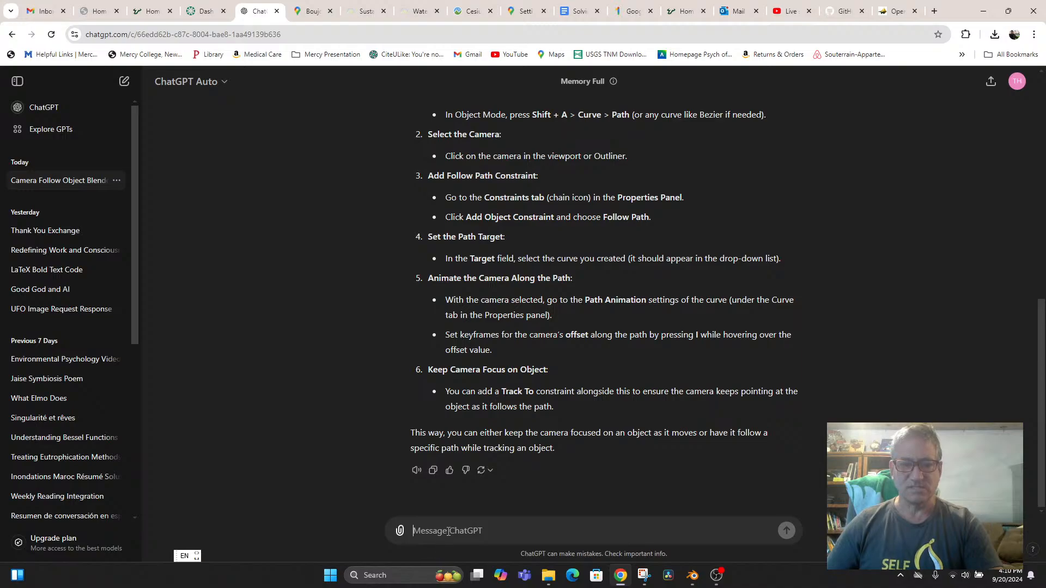
{"action": "type", "text": "I can't find the constraint"}
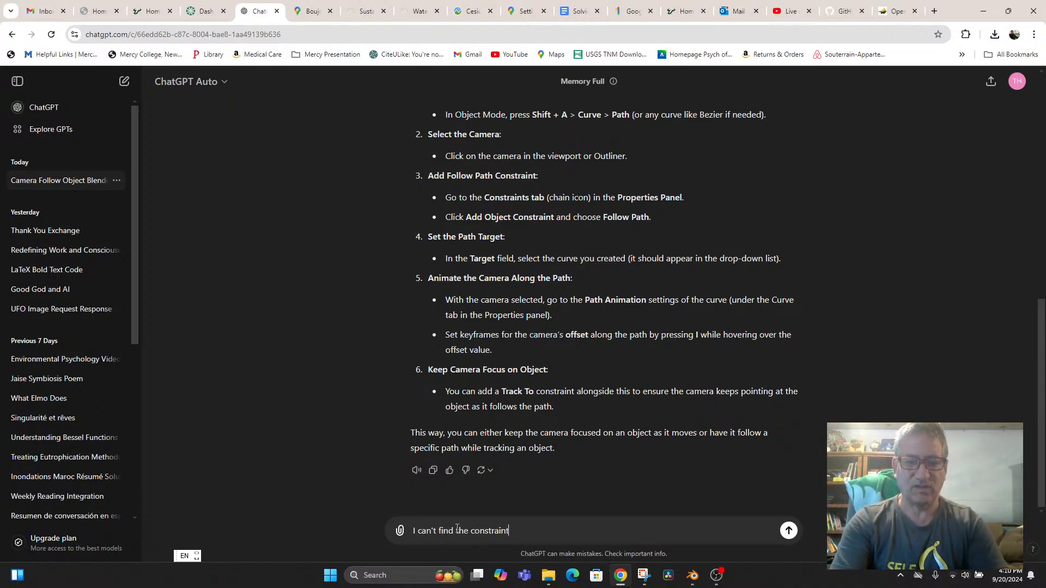
{"action": "type", "text": "s ta"}
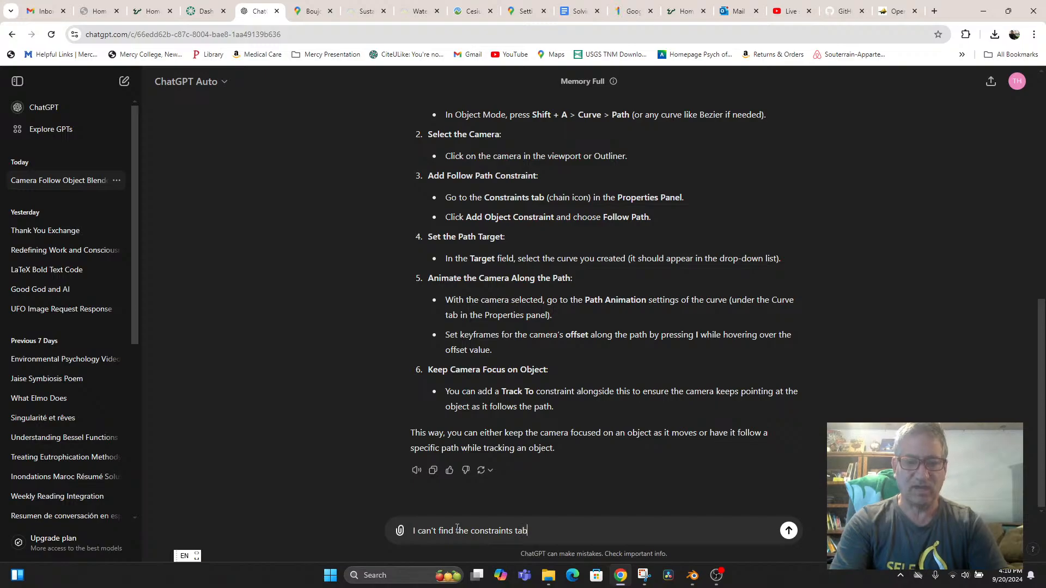
{"action": "type", "text": "b"}
{"action": "key", "text": "Return"}
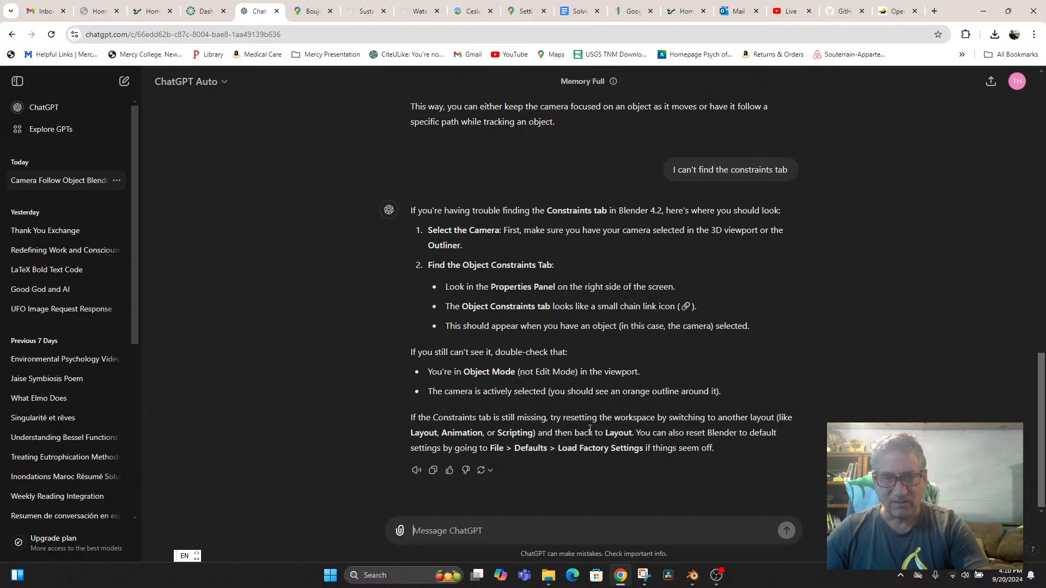
Step: Switch to Blender and add a Track To object constraint to the camera
{"action": "left_click", "coordinate": [693, 575]}
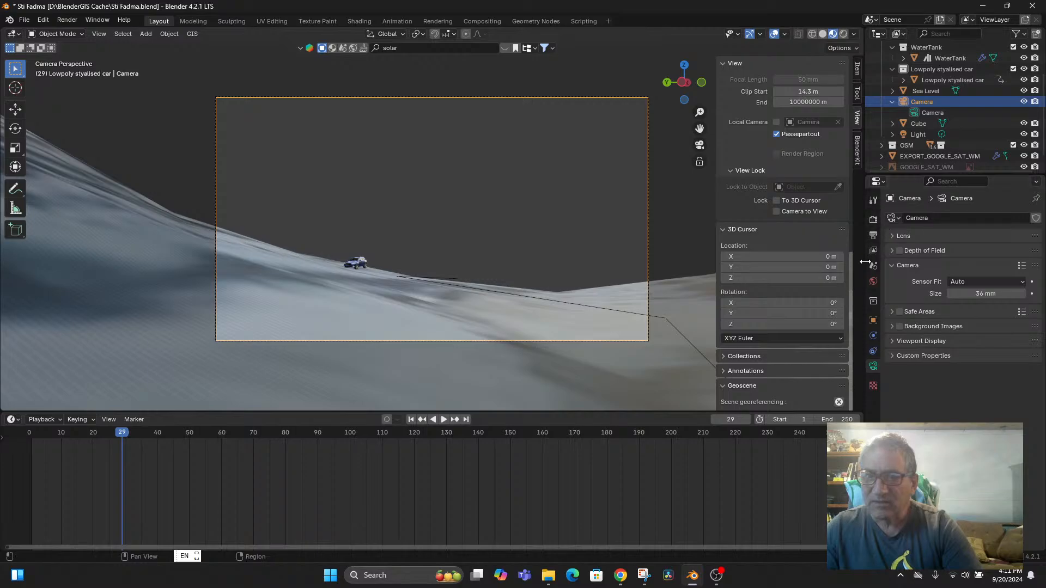
{"action": "left_click", "coordinate": [873, 353]}
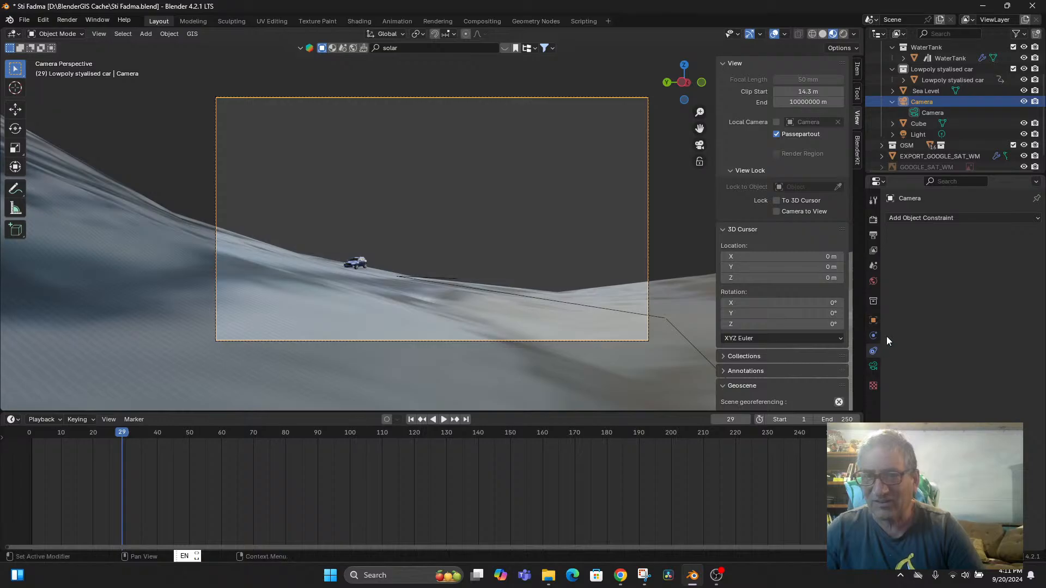
{"action": "left_click", "coordinate": [1008, 218]}
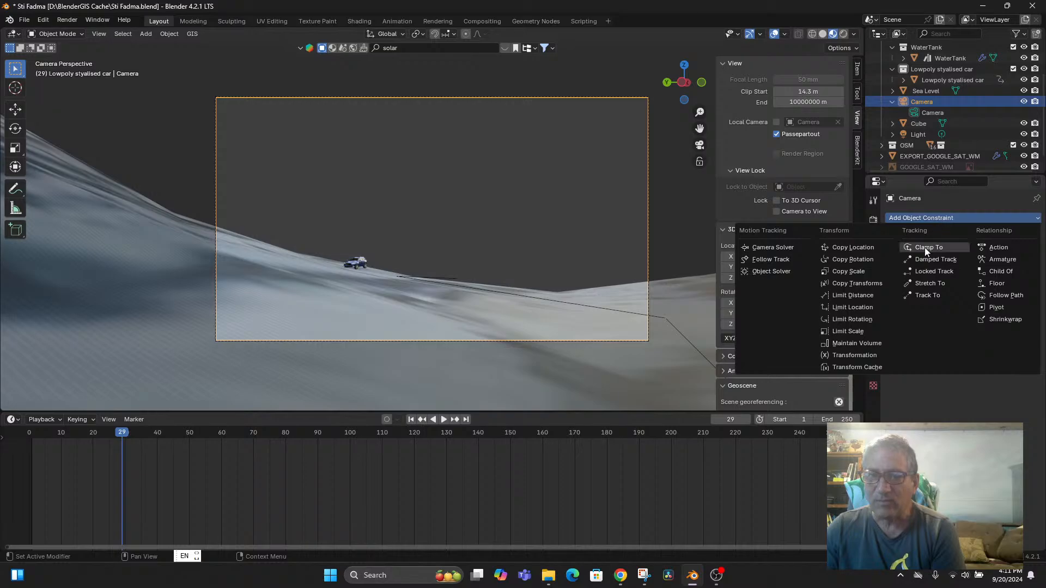
{"action": "left_click", "coordinate": [918, 294]}
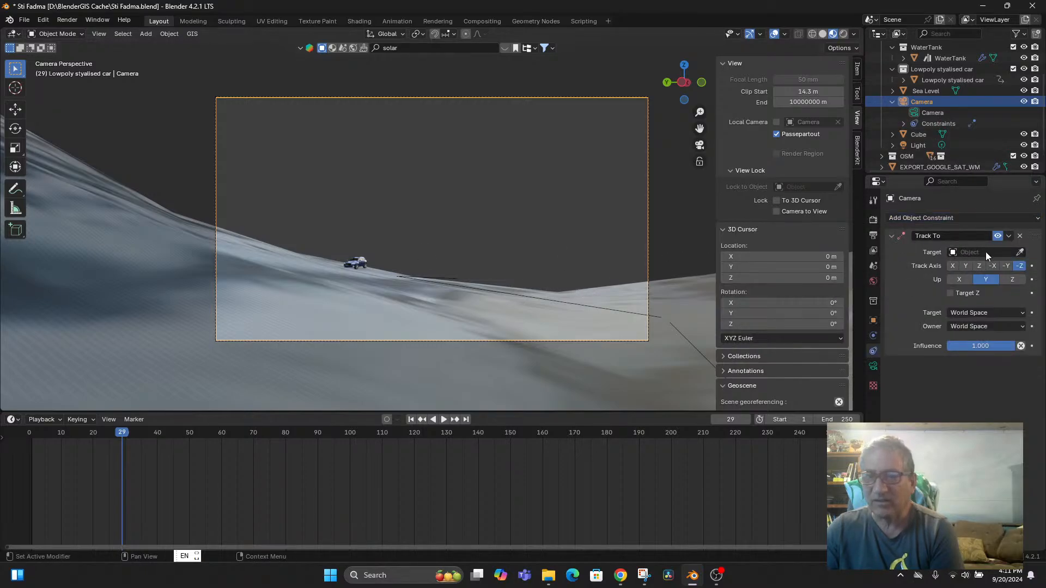
Step: Set the low-poly car as the camera's Track To target and scrub to frame 52 to check the tracking
{"action": "left_click", "coordinate": [1019, 252]}
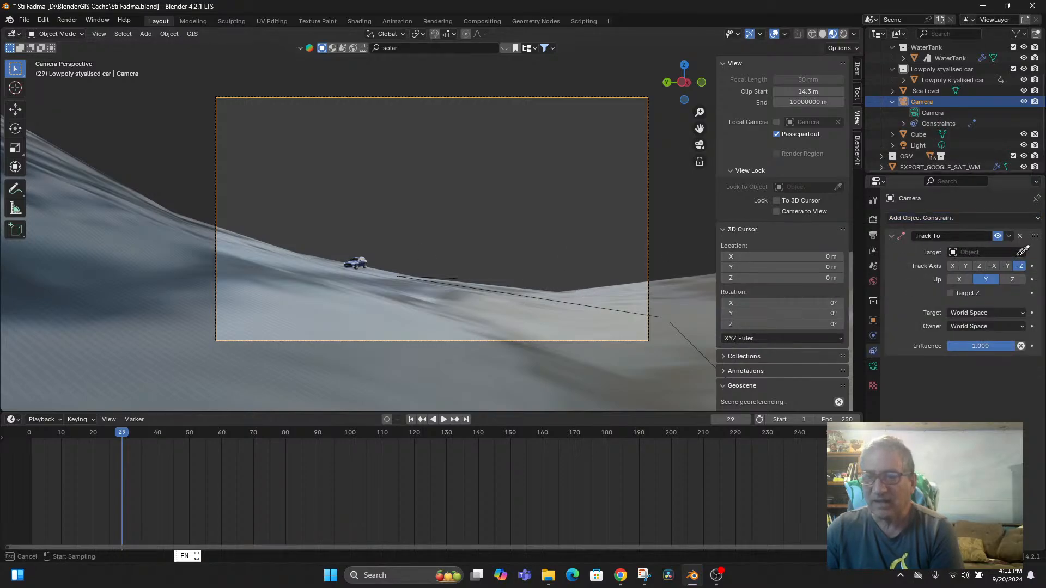
{"action": "left_click", "coordinate": [358, 257]}
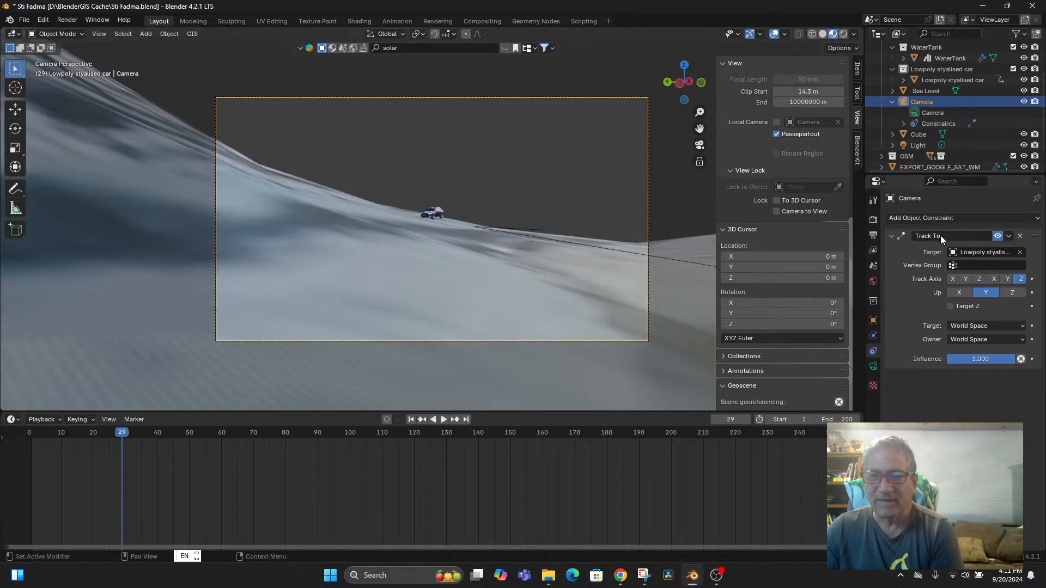
{"action": "left_click_drag", "start_coordinate": [128, 439], "coordinate": [195, 460]}
Step: At frame 52, select the car and raise it along the global Z axis until it clears the terrain
{"action": "left_click", "coordinate": [448, 196]}
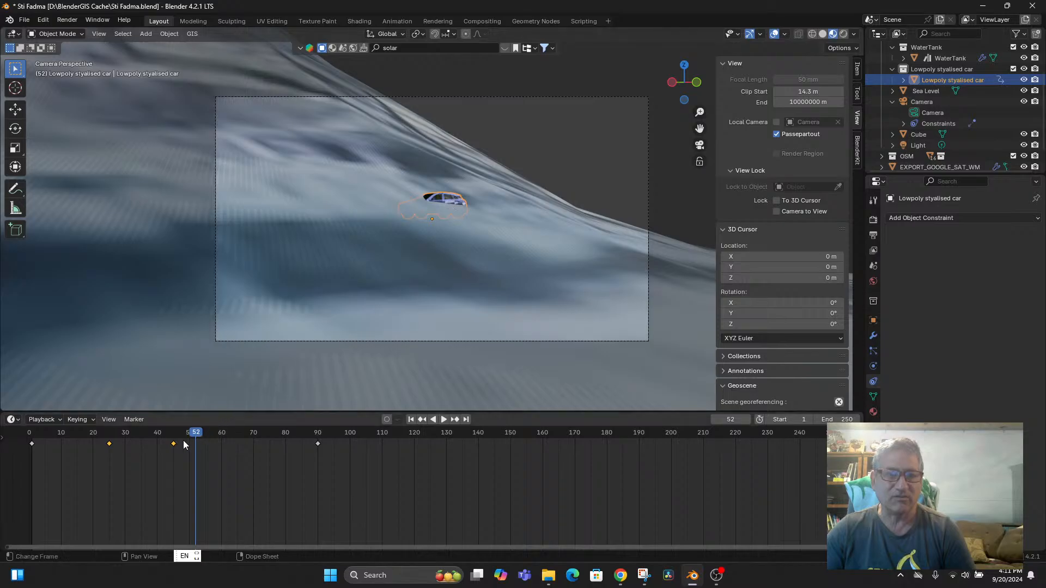
{"action": "key", "text": "g"}
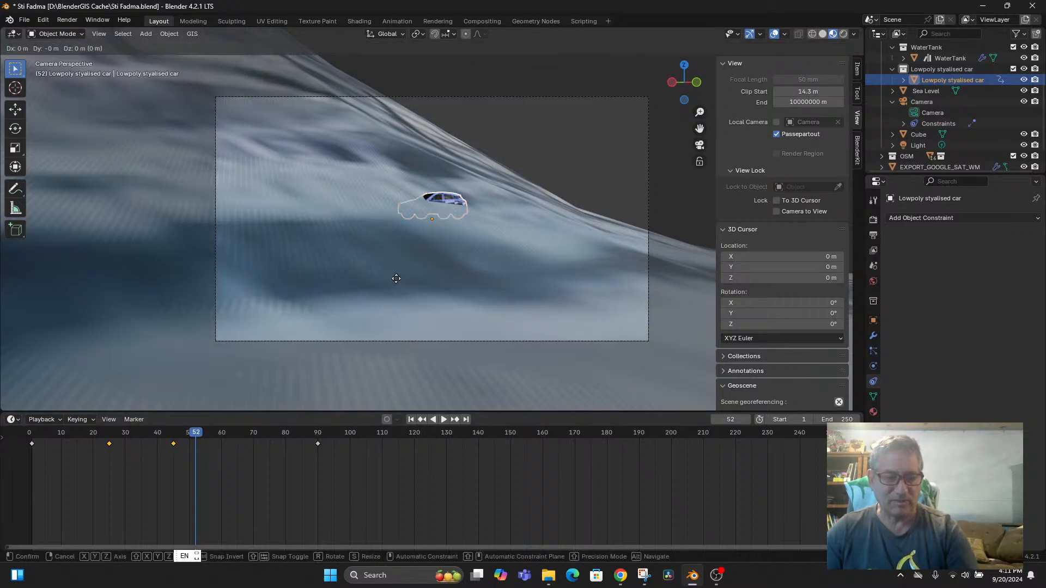
{"action": "key", "text": "z"}
{"action": "left_click", "coordinate": [398, 259]}
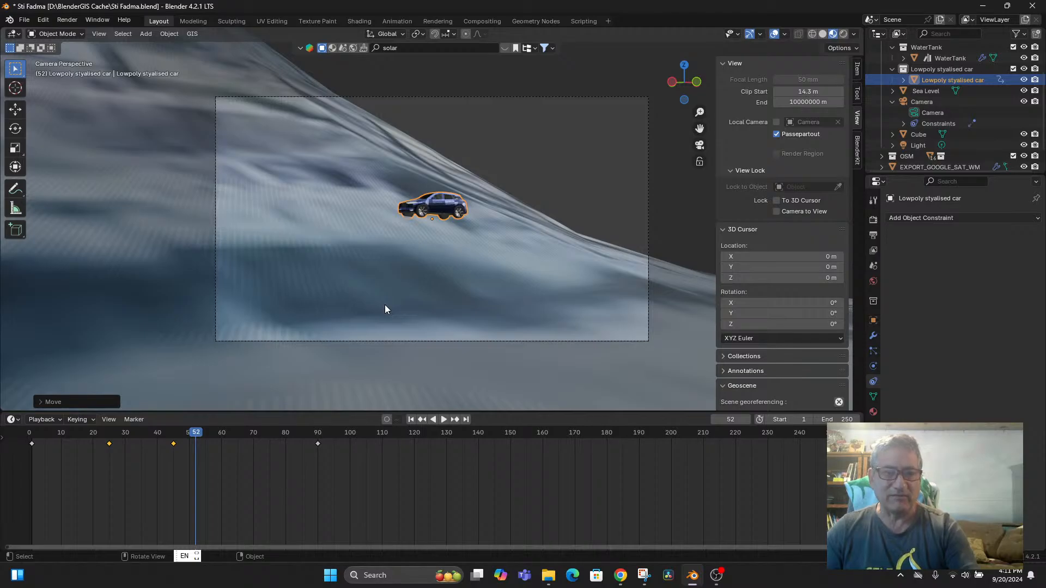
Step: Rotate the car about 11° around global Y and about 19° around global X, and insert a keyframe at frame 52
{"action": "key", "text": "r"}
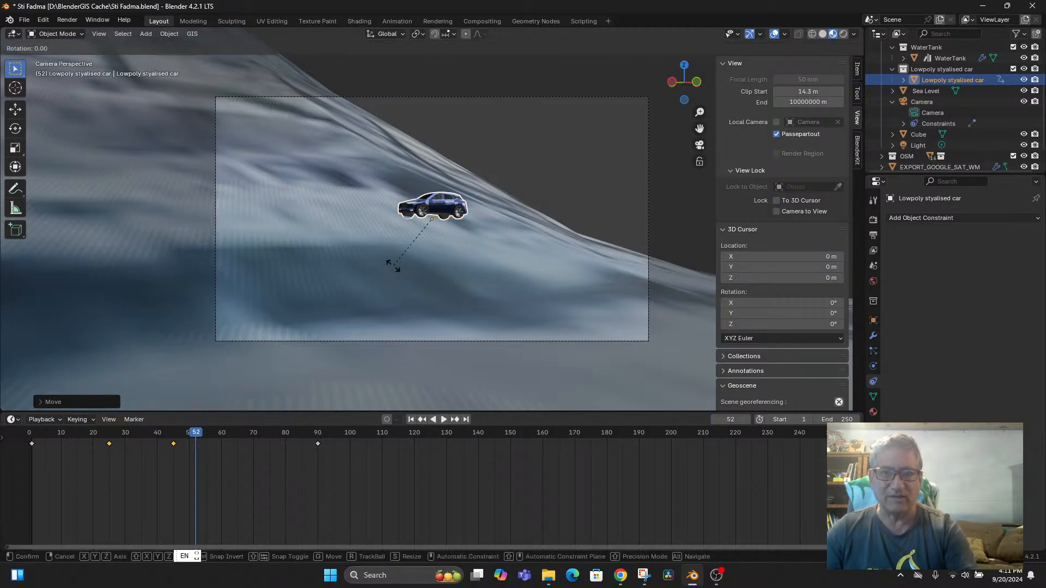
{"action": "key", "text": "y"}
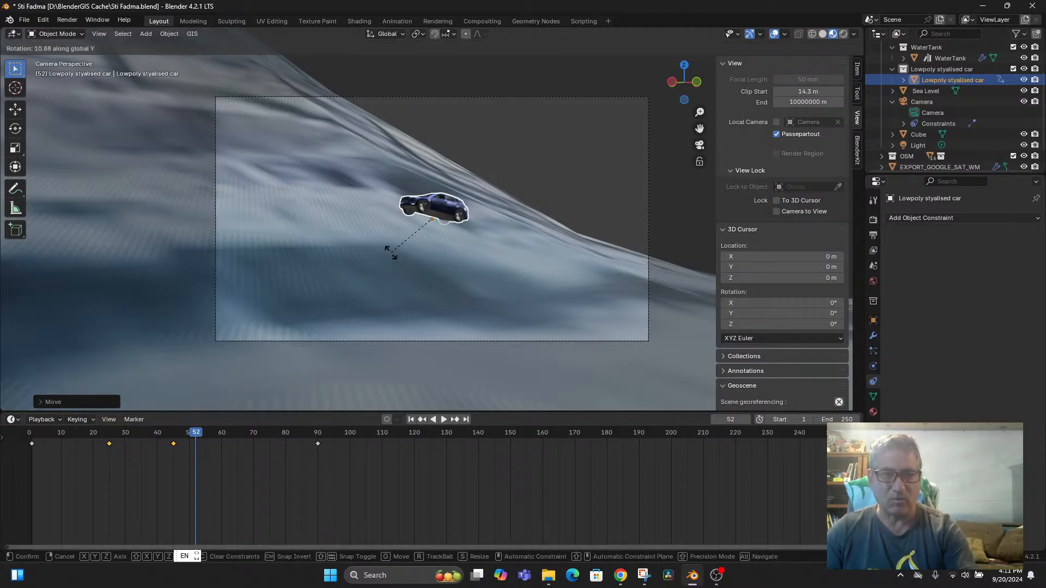
{"action": "left_click", "coordinate": [389, 256]}
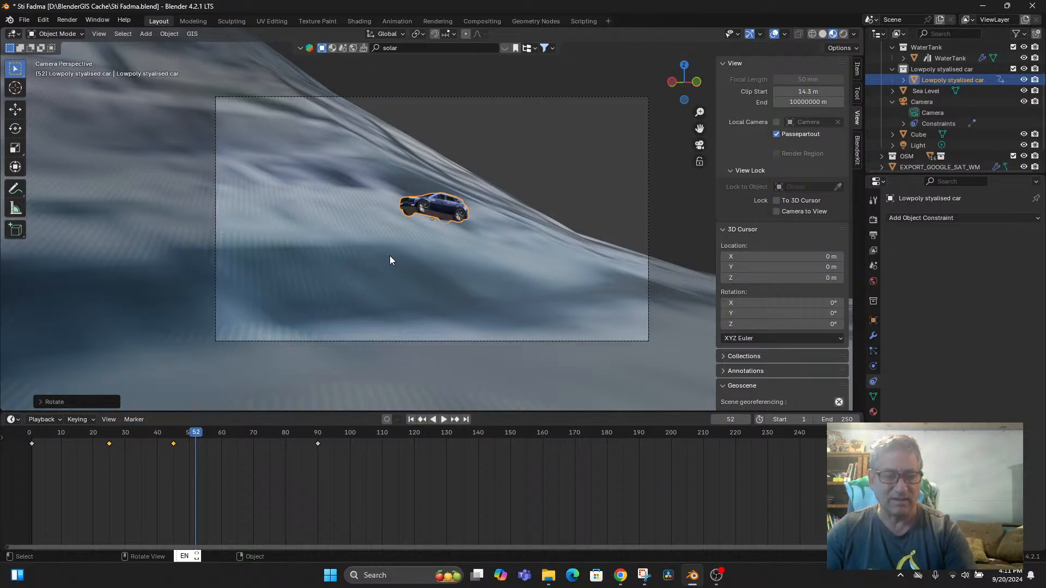
{"action": "key", "text": "r"}
{"action": "key", "text": "x"}
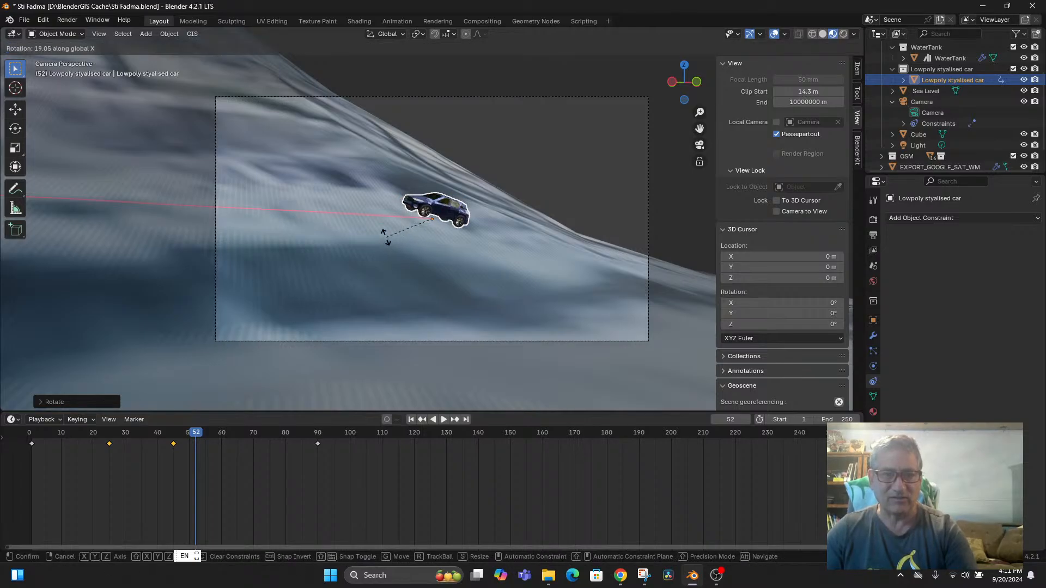
{"action": "left_click", "coordinate": [385, 237]}
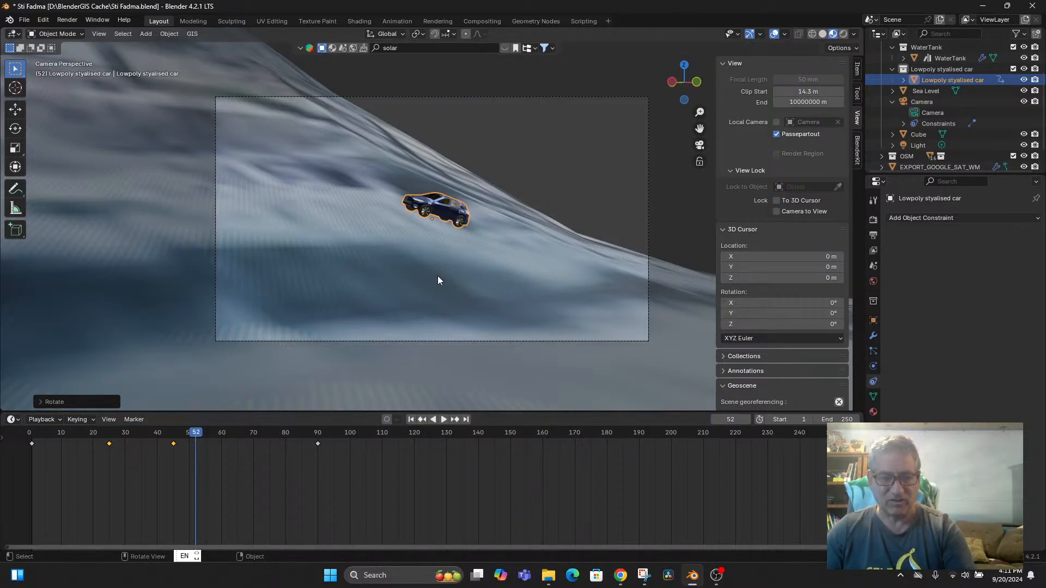
{"action": "key", "text": "i"}
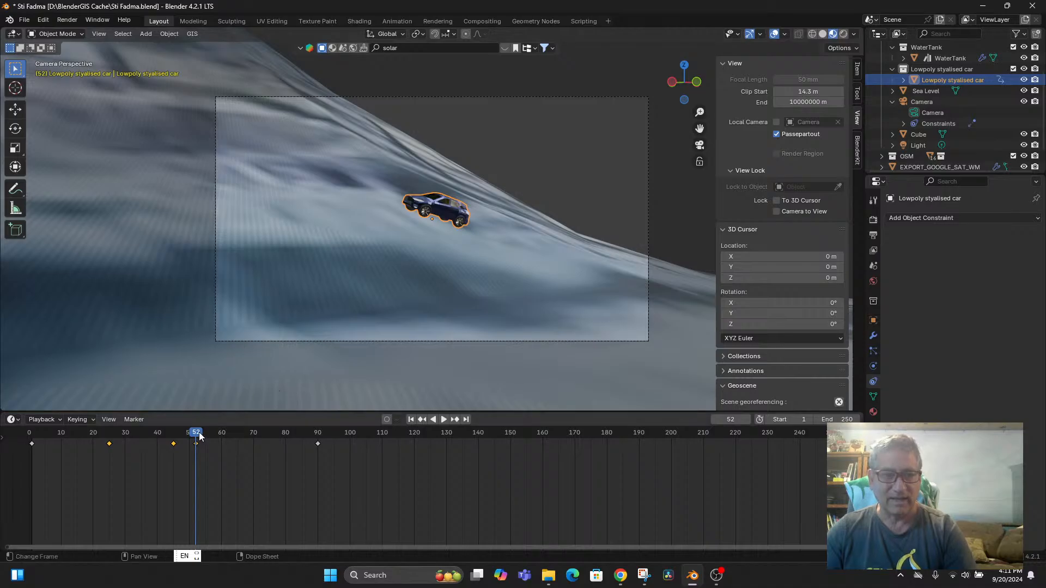
Step: Preview the motion, go to frame 70 and lower the car about 0.45 m along the global Z axis
{"action": "key", "text": "space"}
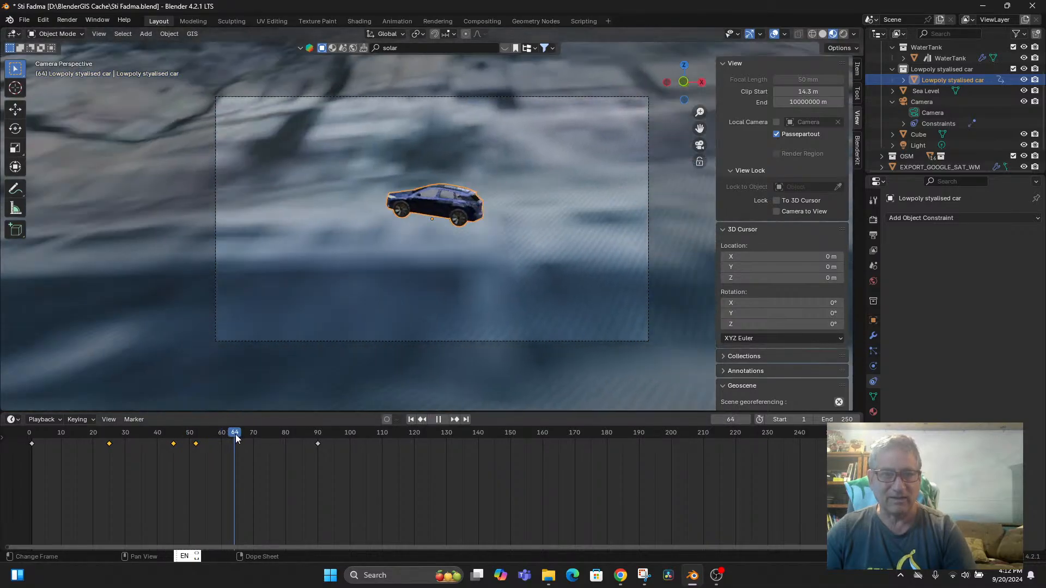
{"action": "left_click_drag", "start_coordinate": [235, 433], "coordinate": [253, 433]}
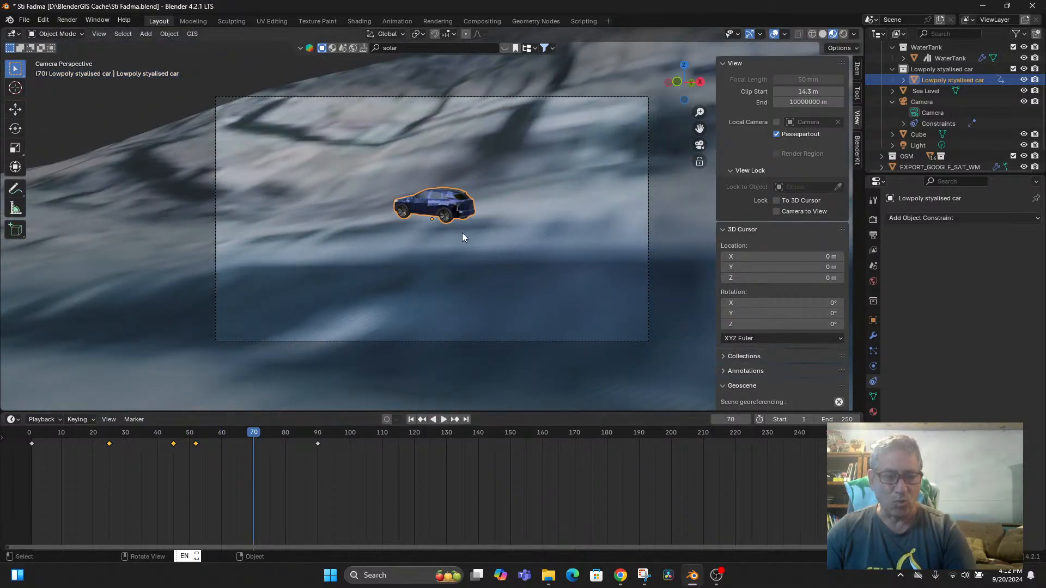
{"action": "key", "text": "g"}
{"action": "key", "text": "z"}
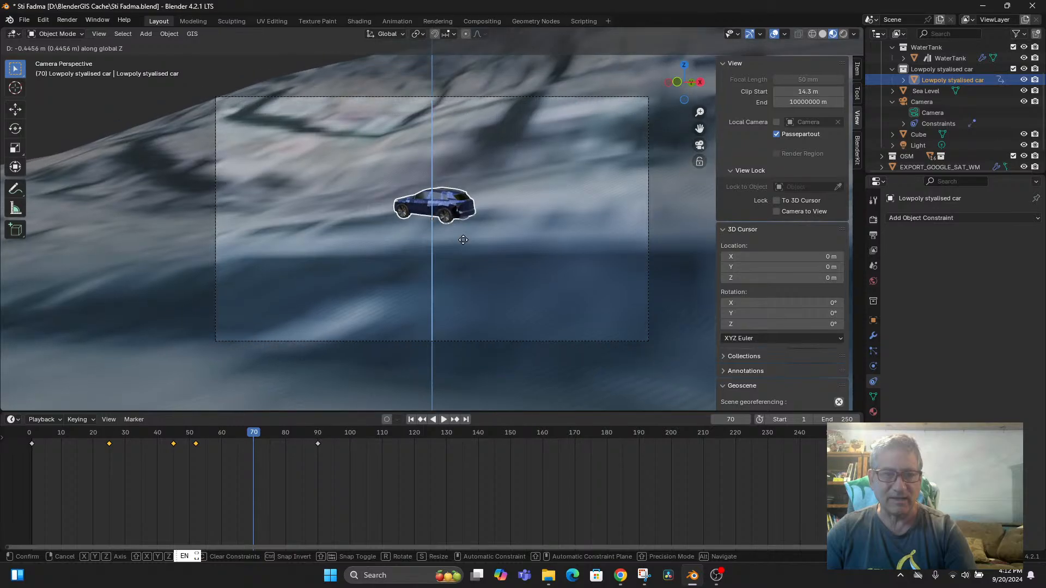
{"action": "left_click", "coordinate": [463, 239]}
Step: Rotate the car about -1° around global X and about -7° around global Y, and insert a keyframe at frame 70
{"action": "key", "text": "r"}
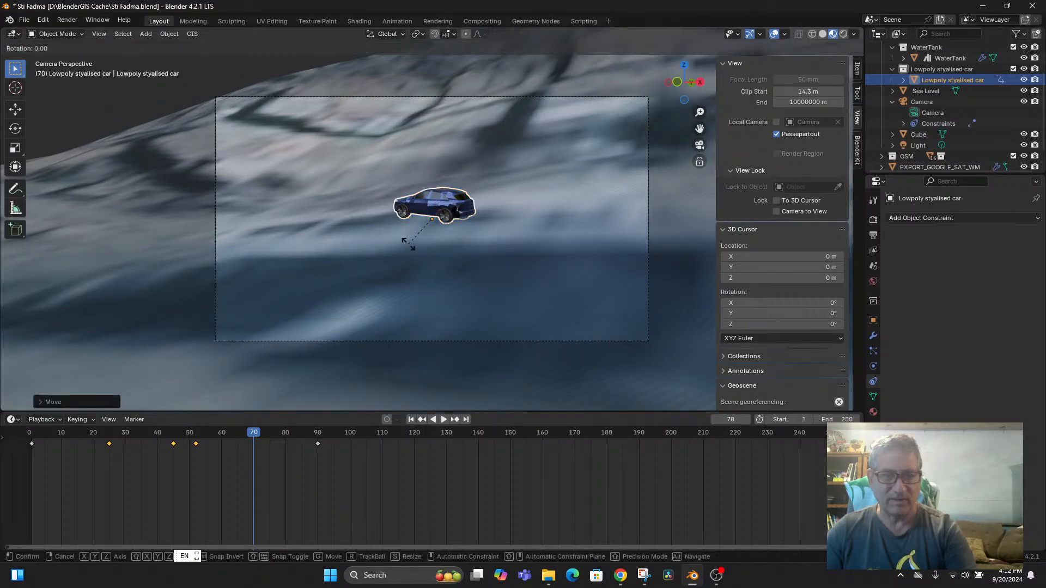
{"action": "key", "text": "x"}
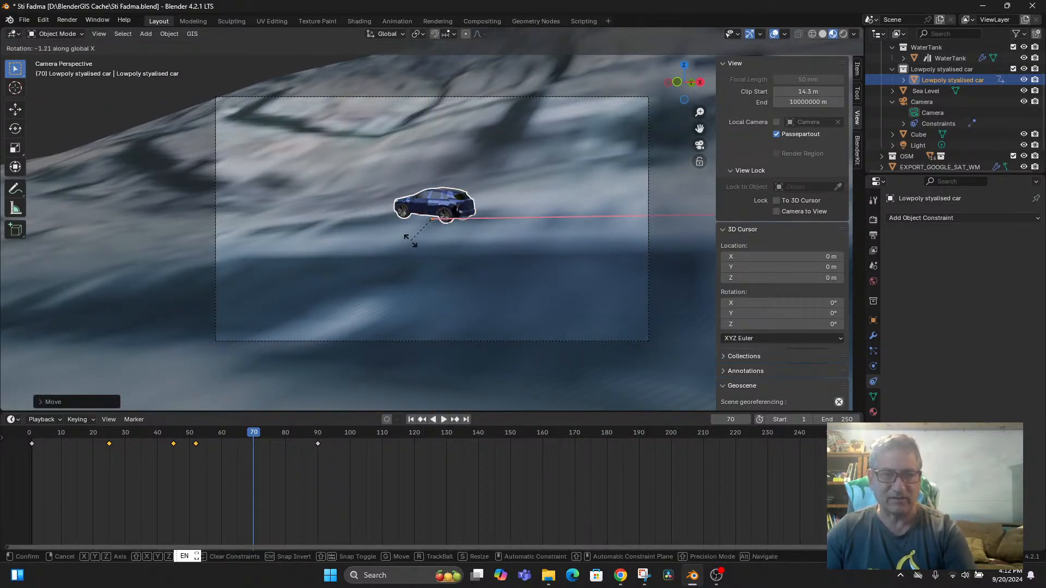
{"action": "left_click", "coordinate": [412, 241]}
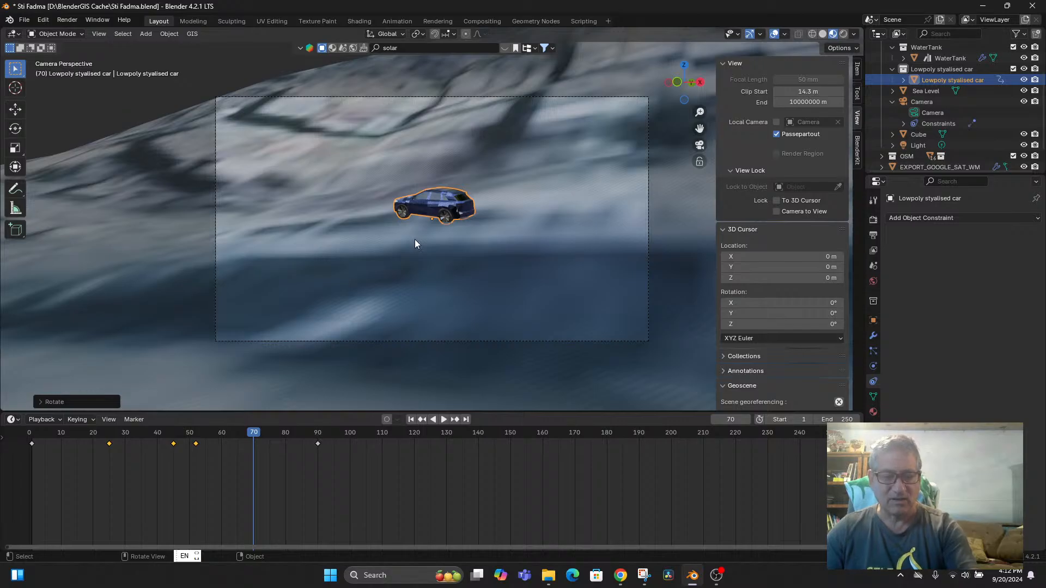
{"action": "key", "text": "r"}
{"action": "key", "text": "y"}
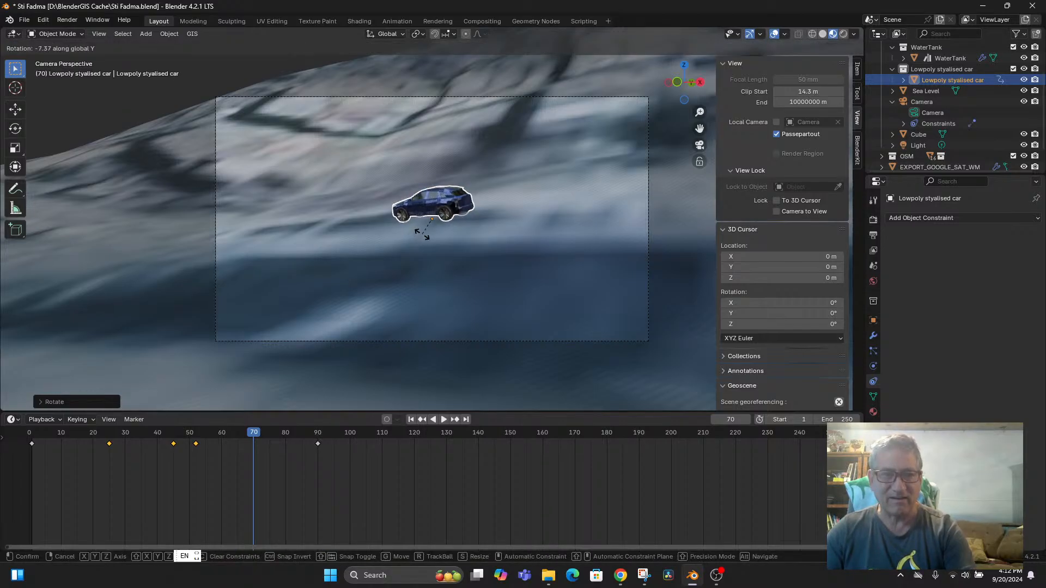
{"action": "left_click", "coordinate": [423, 234]}
{"action": "key", "text": "i"}
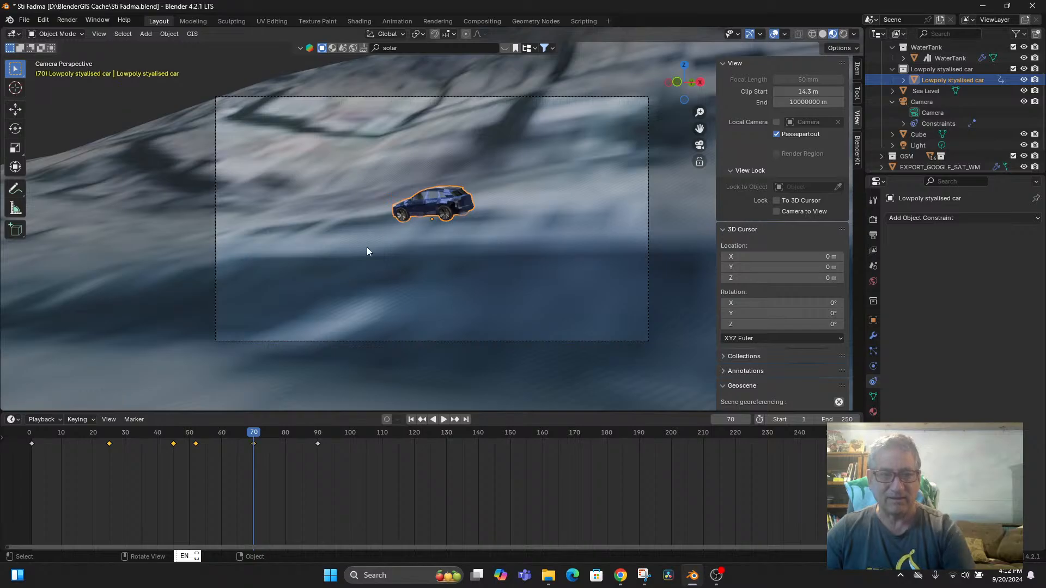
Step: At frame 47, rotate the car about 7° around global Y and about 11° around global X, and insert a keyframe
{"action": "key", "text": "space"}
{"action": "left_click_drag", "start_coordinate": [231, 430], "coordinate": [182, 435]}
{"action": "key", "text": "space"}
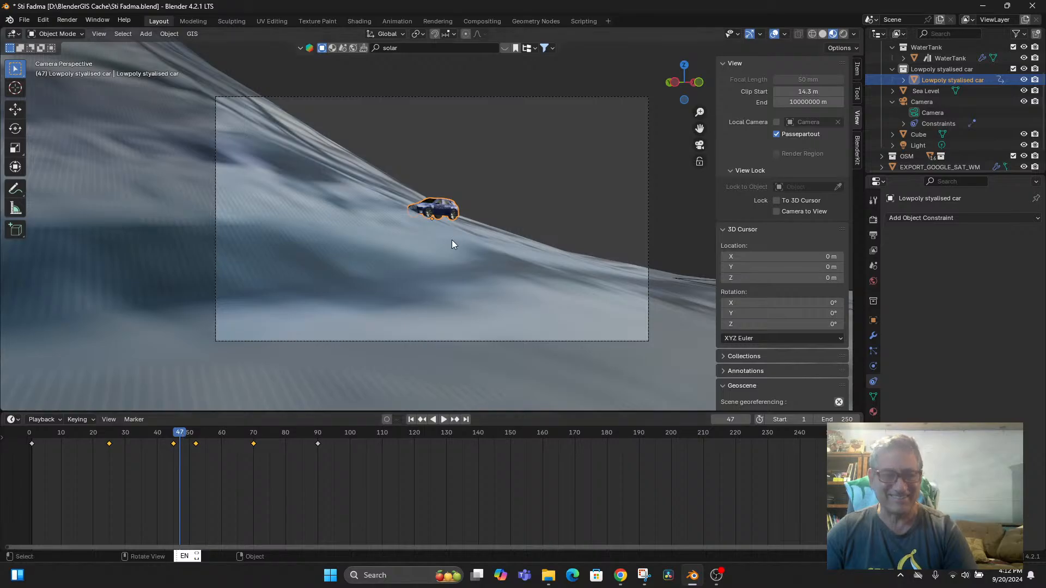
{"action": "key", "text": "r"}
{"action": "key", "text": "y"}
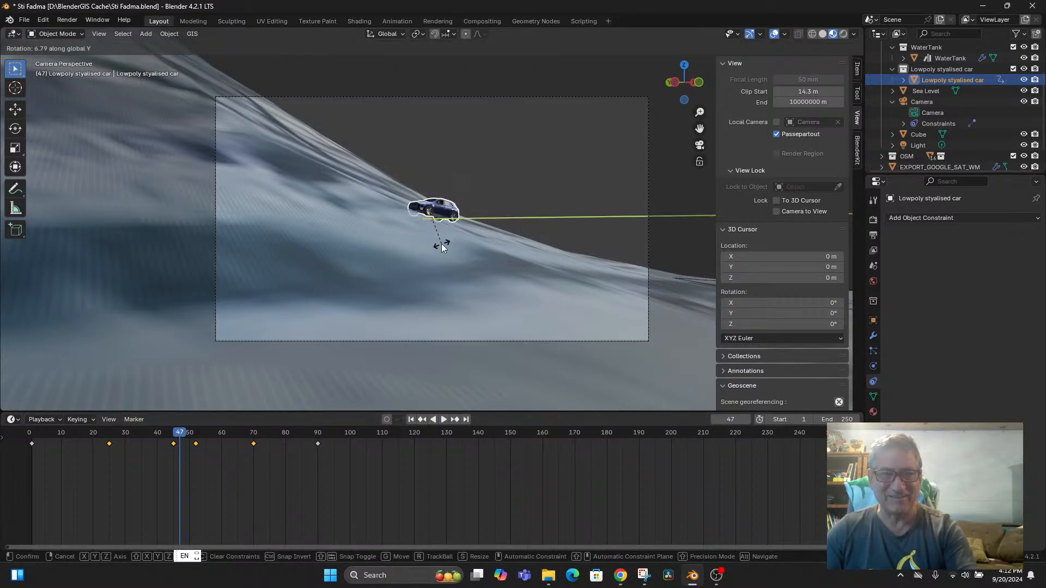
{"action": "left_click", "coordinate": [441, 244]}
{"action": "key", "text": "r"}
{"action": "key", "text": "x"}
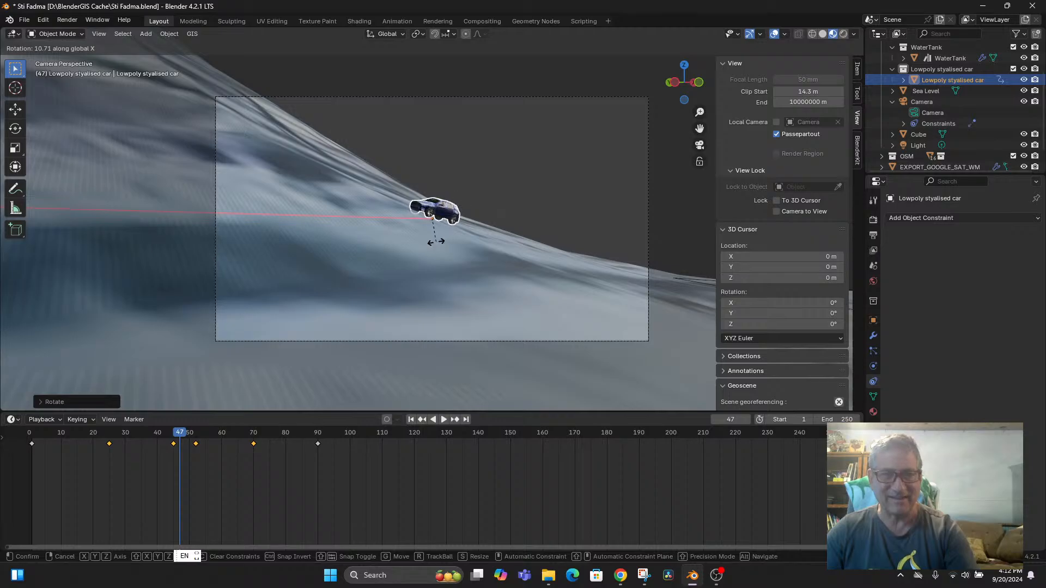
{"action": "left_click", "coordinate": [434, 245]}
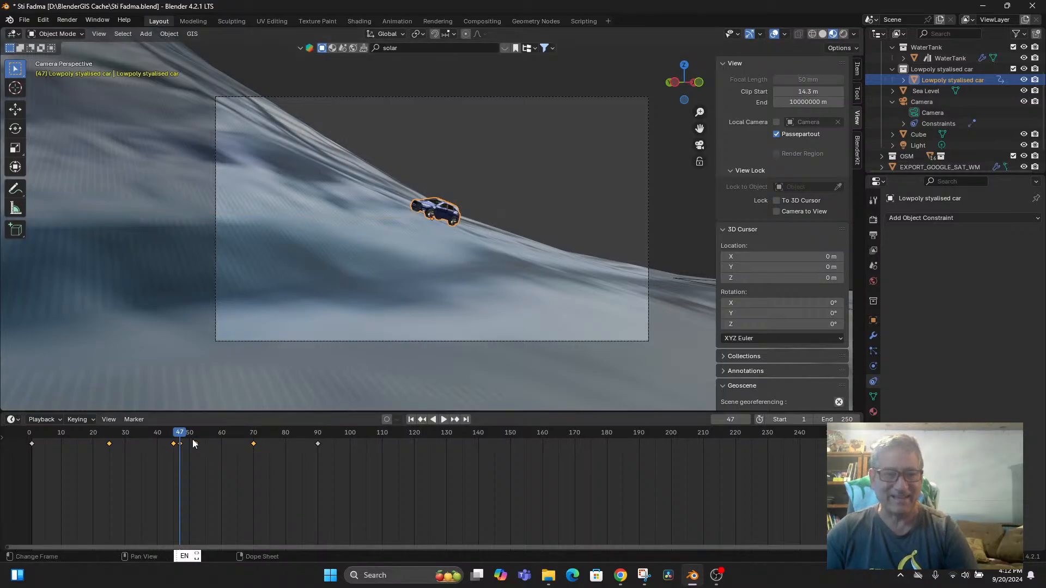
Step: Play the animation from near the start to check the car's motion and the camera tracking
{"action": "key", "text": "space"}
{"action": "left_click", "coordinate": [116, 440]}
{"action": "left_click_drag", "start_coordinate": [117, 440], "coordinate": [35, 431]}
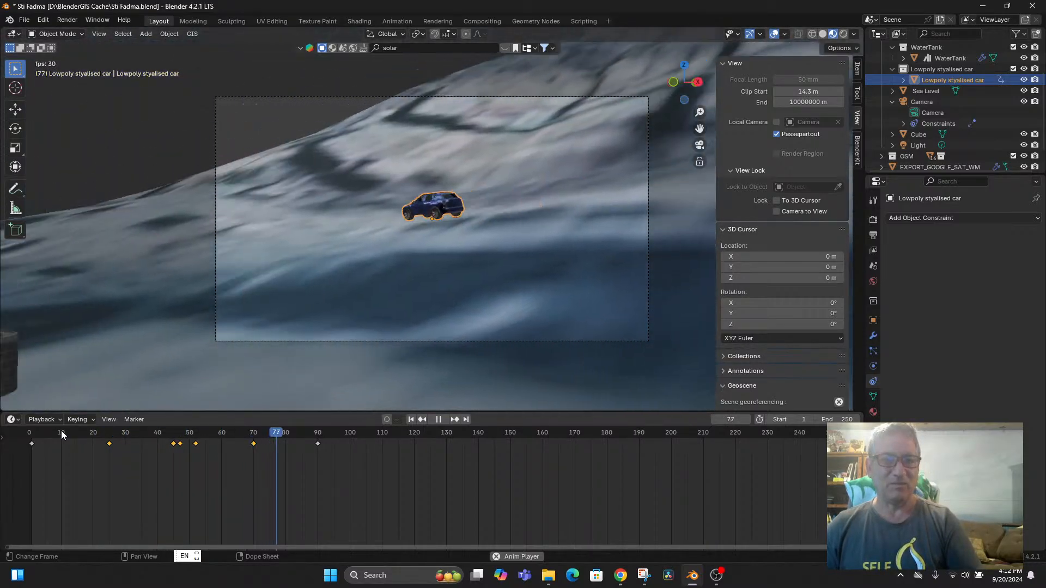
{"action": "key", "text": "space"}
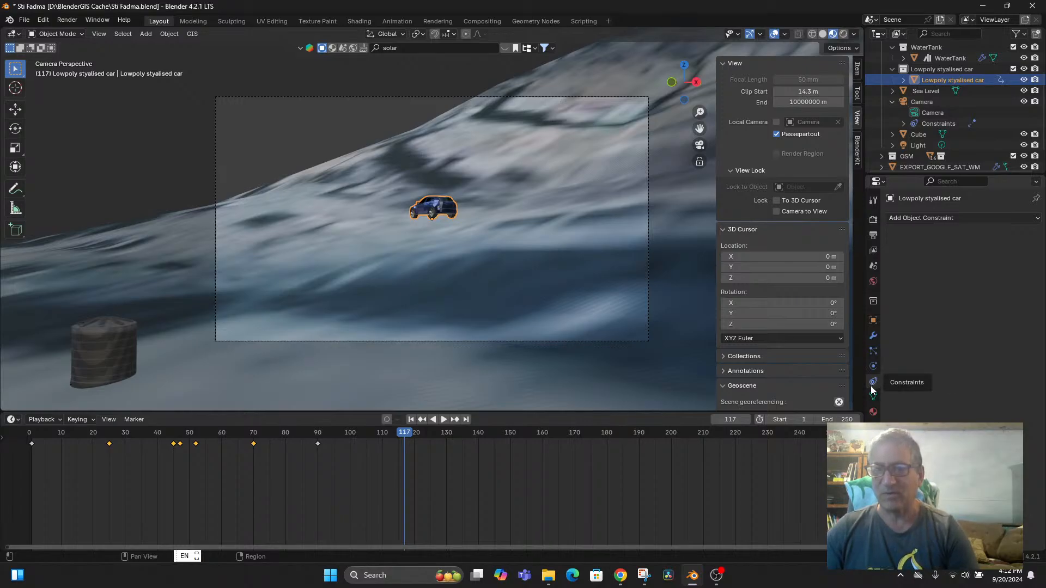
Step: Try X, Y and Z as the camera's Track To axis, preview the animation with Z, and restore -Z
{"action": "left_click", "coordinate": [555, 98]}
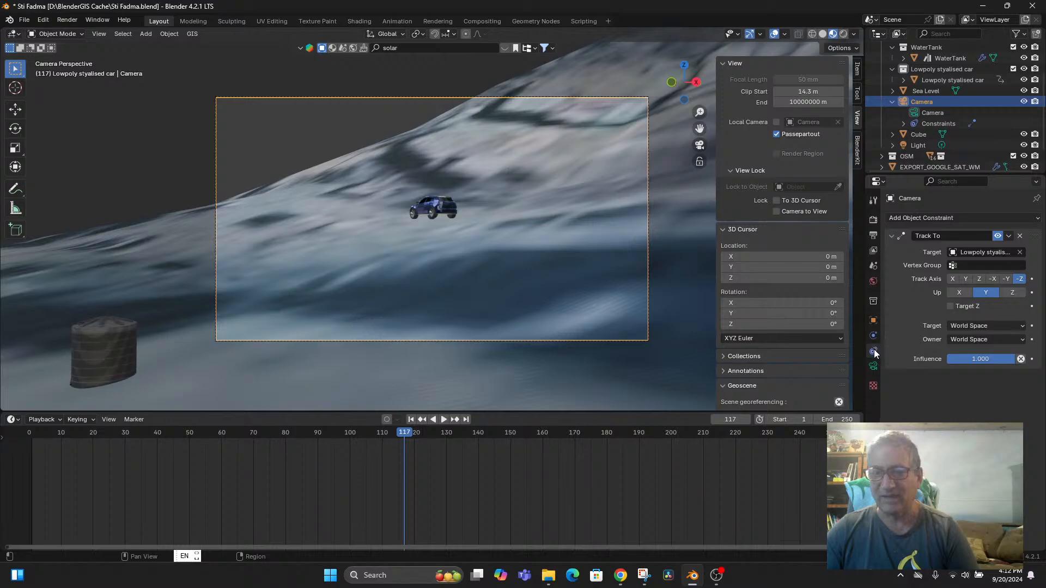
{"action": "left_click", "coordinate": [952, 279]}
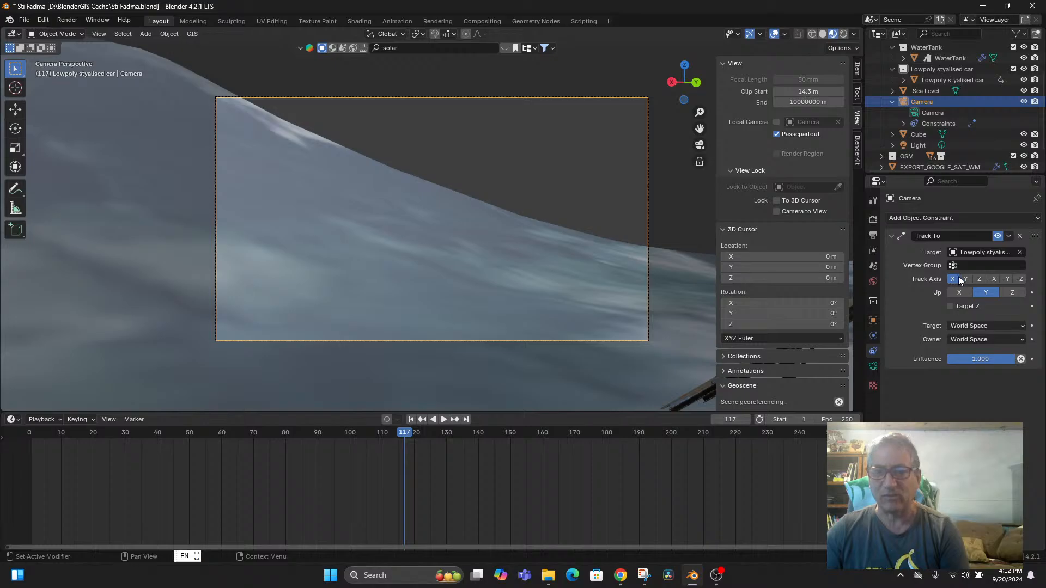
{"action": "left_click", "coordinate": [966, 279]}
{"action": "left_click", "coordinate": [980, 278]}
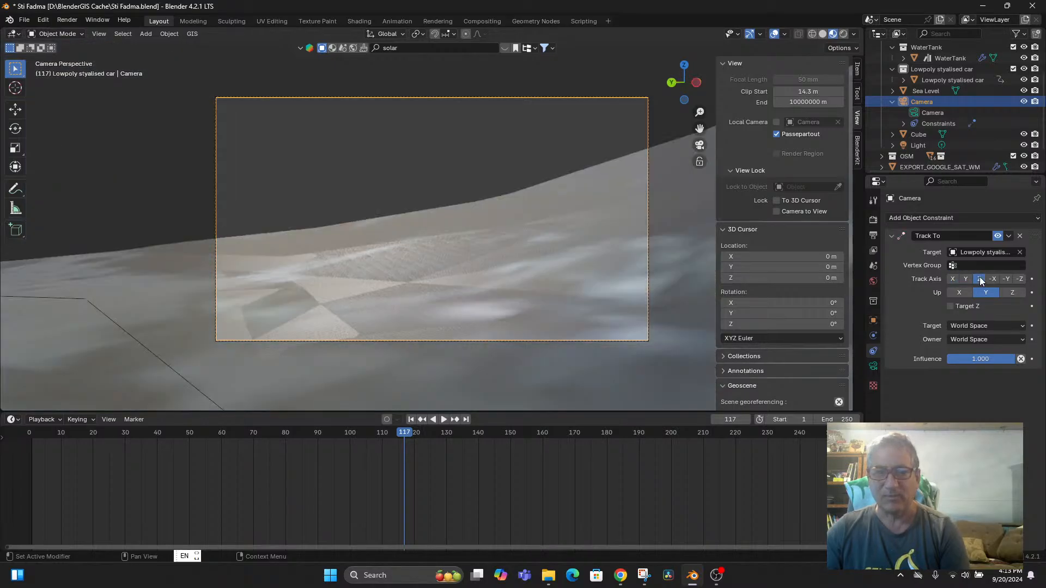
{"action": "key", "text": "space"}
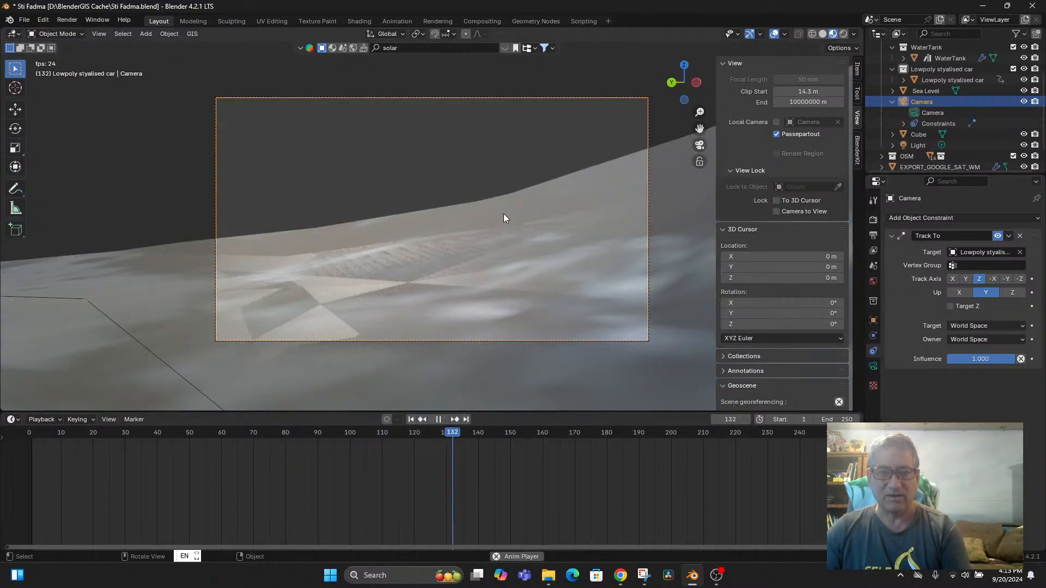
{"action": "left_click", "coordinate": [29, 434]}
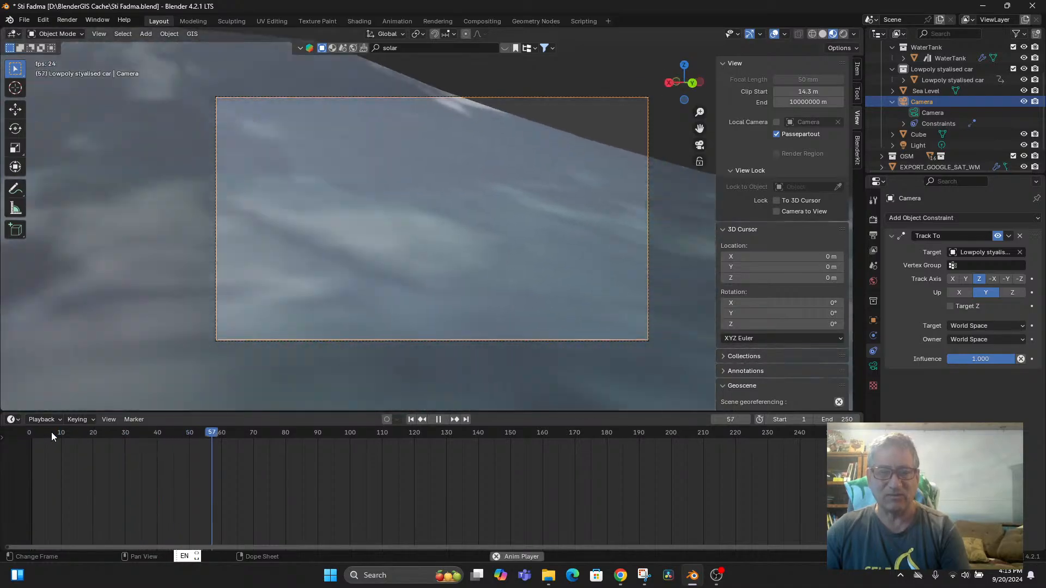
{"action": "left_click", "coordinate": [1019, 279]}
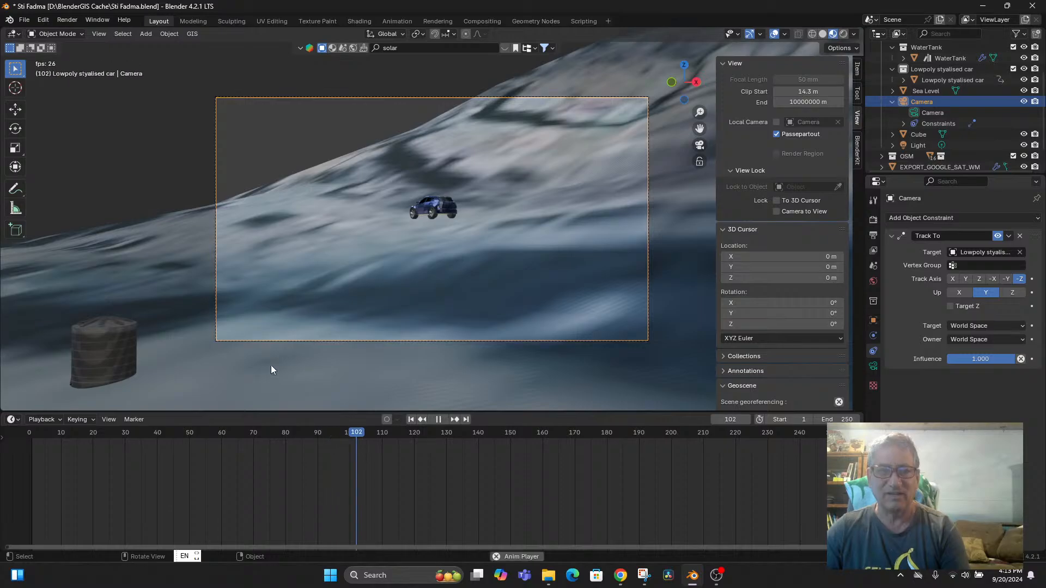
Step: Replay the animation from near the start and examine the scene around the camera frame
{"action": "left_click", "coordinate": [37, 433]}
{"action": "key", "text": "space"}
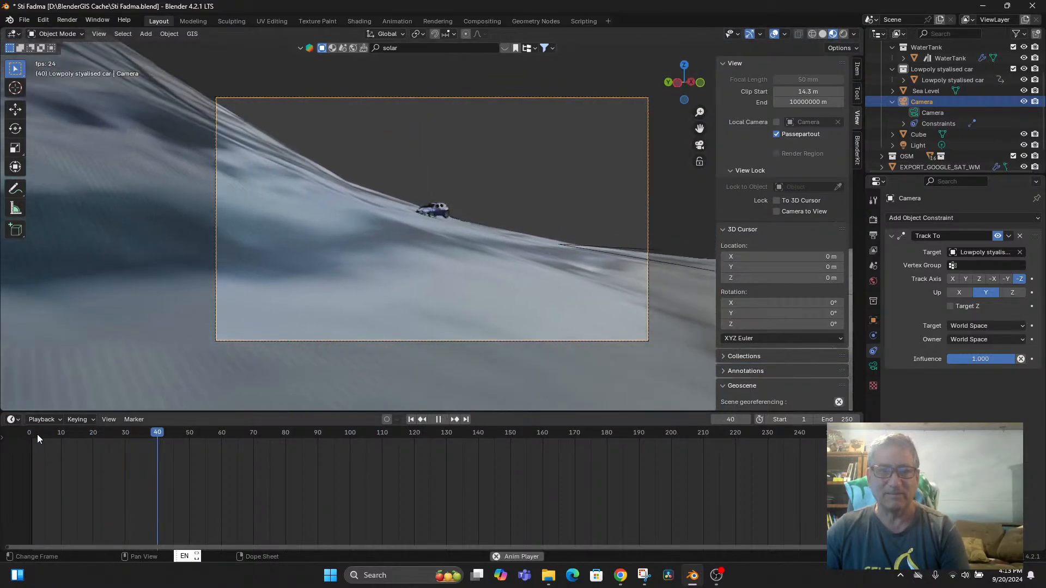
{"action": "key", "text": "space"}
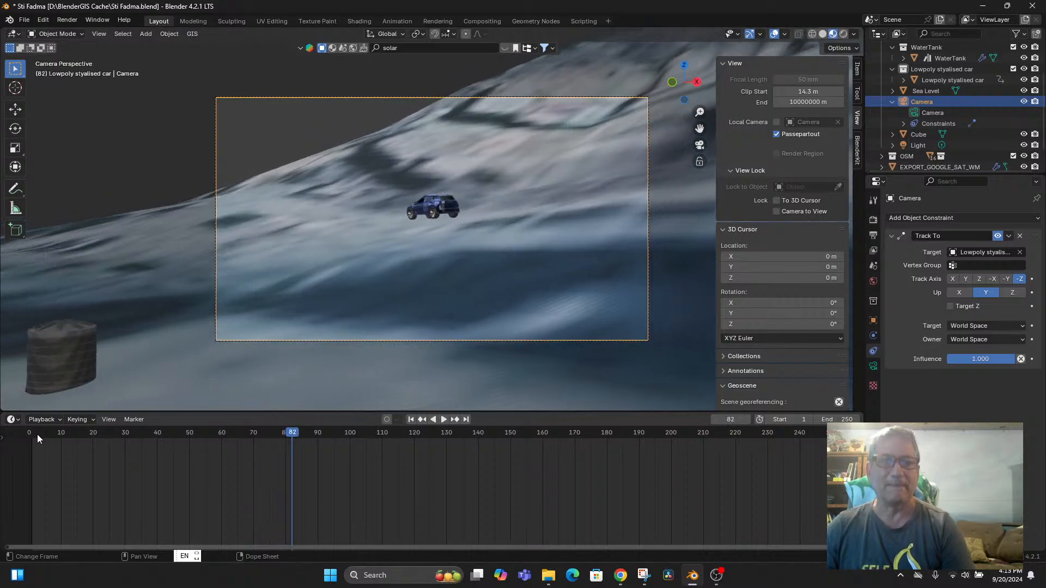
{"action": "scroll", "coordinate": [158, 350], "scroll_direction": "down", "scroll_amount": 4}
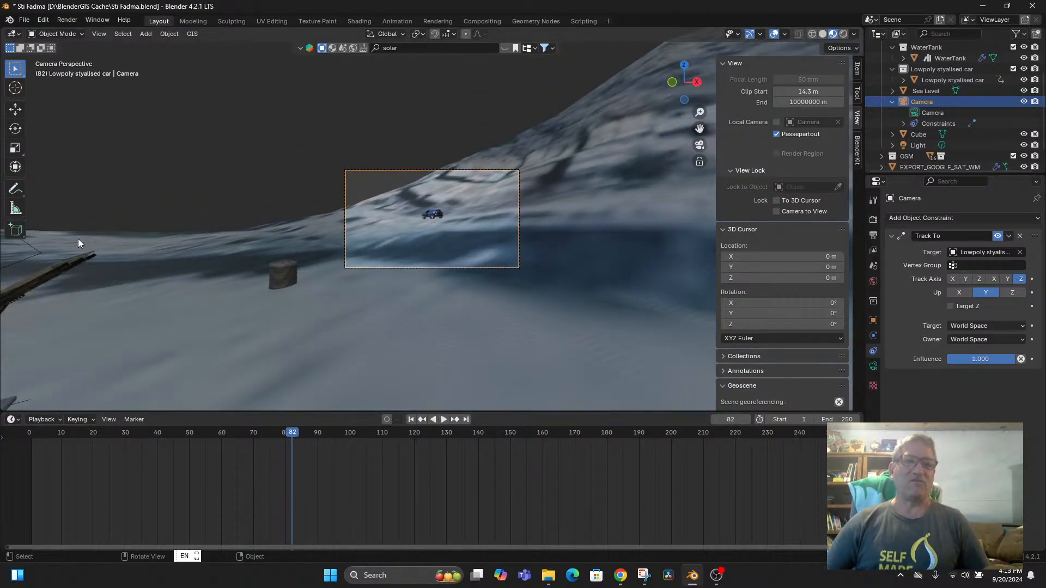
{"action": "scroll", "coordinate": [338, 231], "scroll_direction": "down", "scroll_amount": 1}
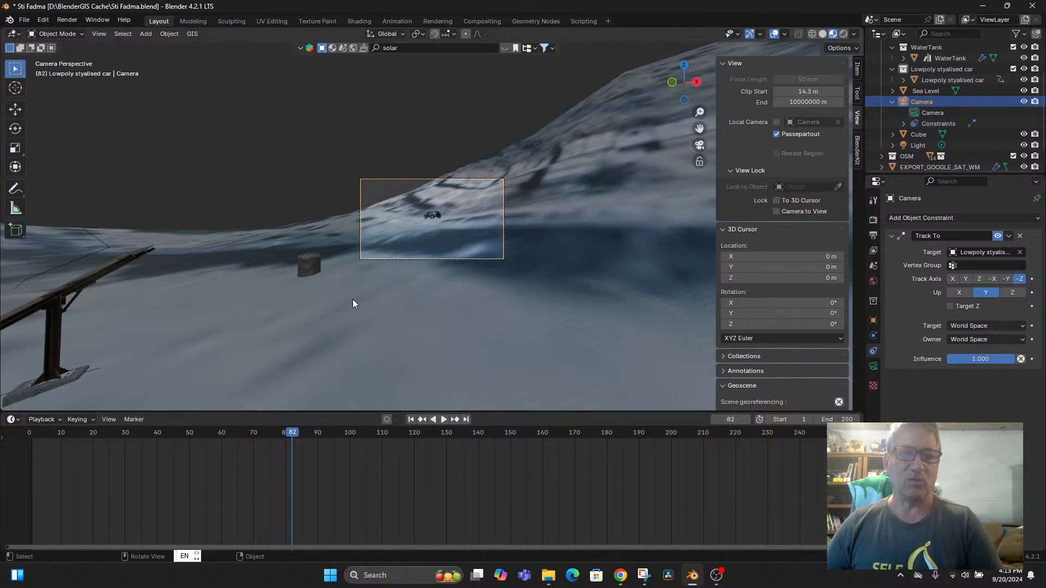
Step: Play the animation from near the start, watching the car and the camera from outside the camera view, and stop at frame 91
{"action": "middle_click_drag", "start_coordinate": [352, 300], "coordinate": [423, 350]}
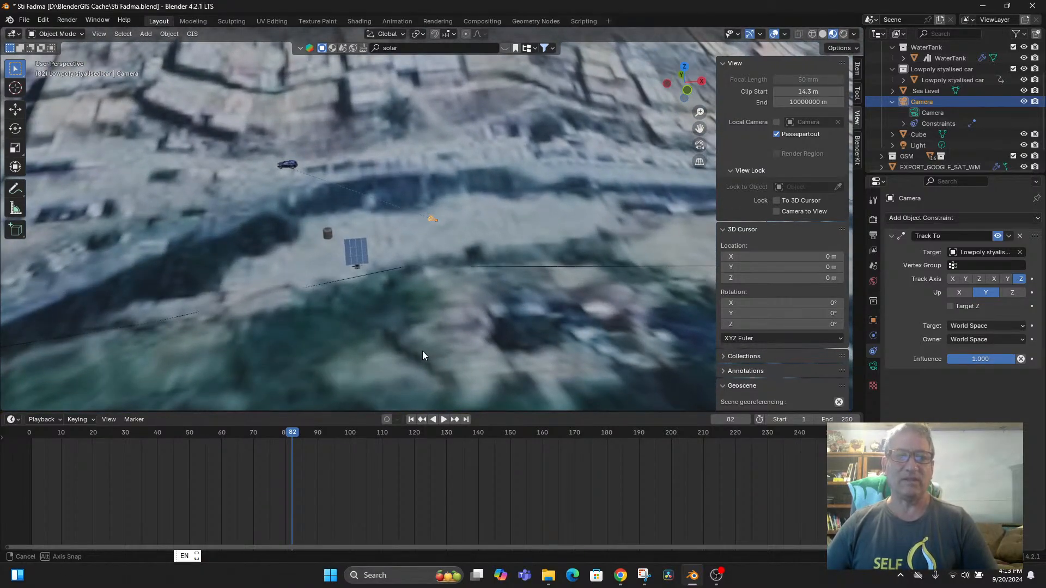
{"action": "scroll", "coordinate": [428, 340], "scroll_direction": "up", "scroll_amount": 3}
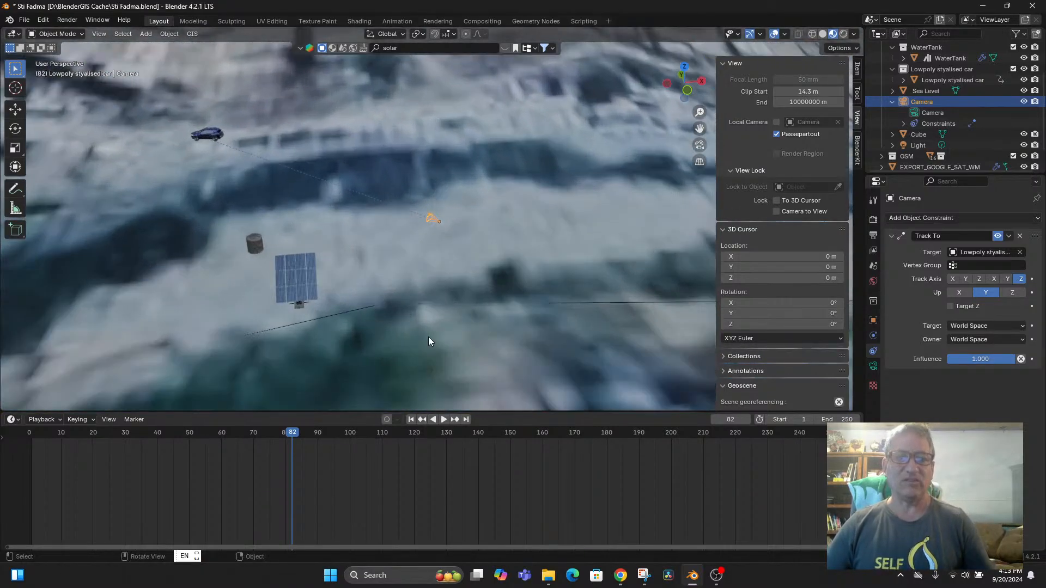
{"action": "left_click", "coordinate": [33, 435]}
{"action": "key", "text": "space"}
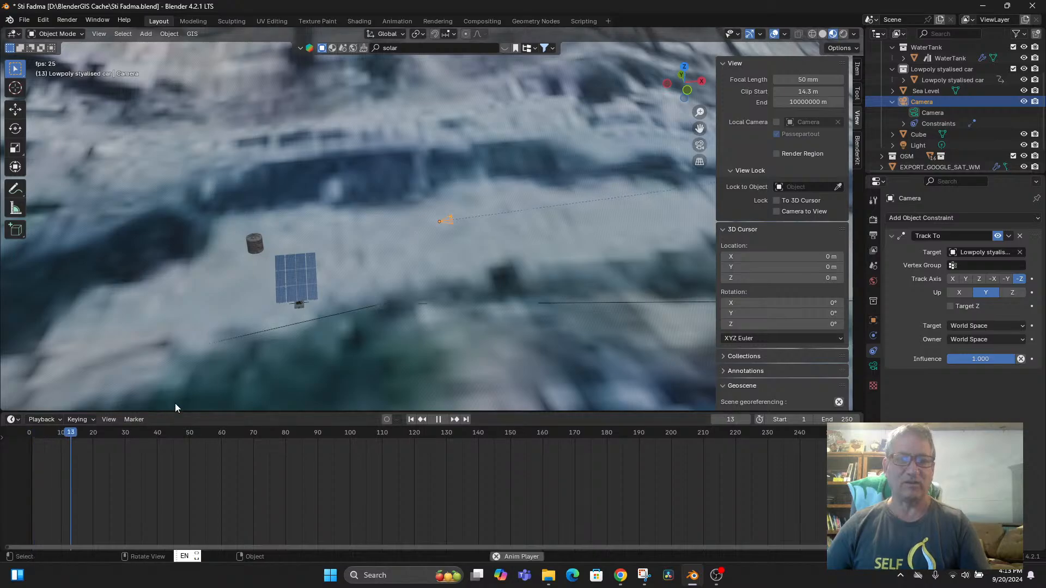
{"action": "scroll", "coordinate": [515, 288], "scroll_direction": "down", "scroll_amount": 5}
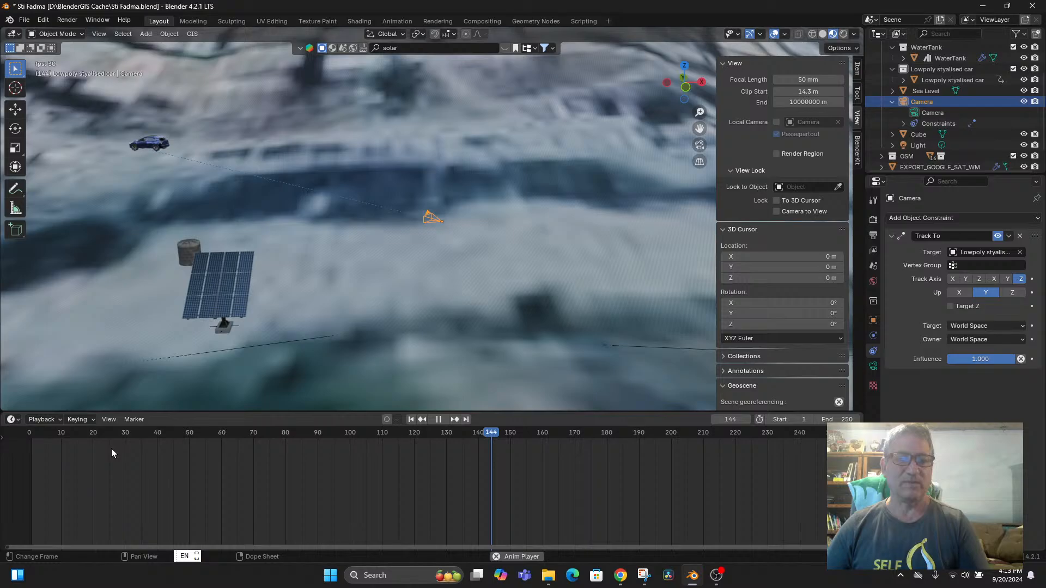
{"action": "left_click_drag", "start_coordinate": [111, 448], "coordinate": [233, 447]}
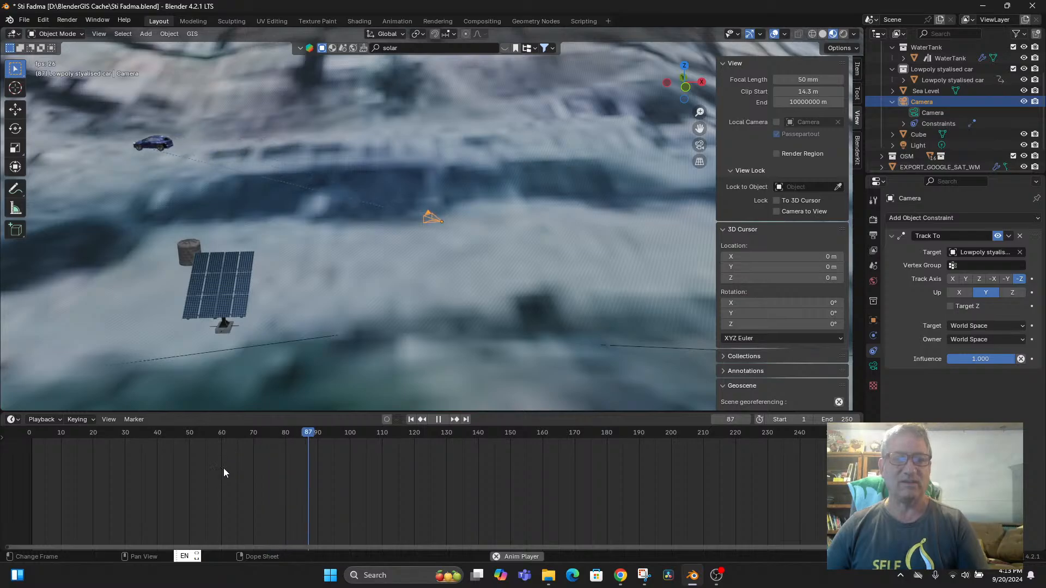
{"action": "key", "text": "space"}
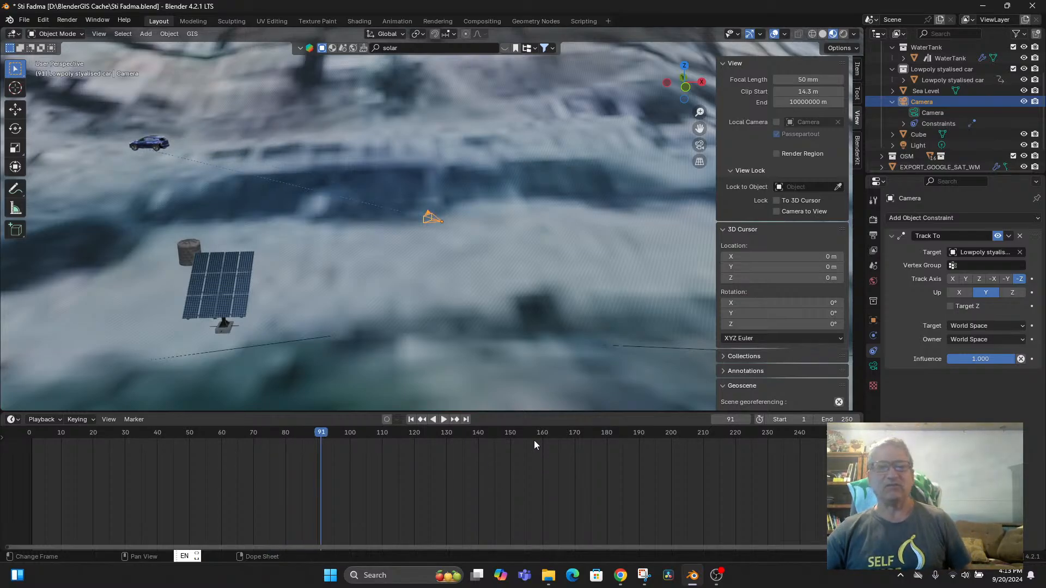
{"action": "scroll", "coordinate": [481, 321], "scroll_direction": "down", "scroll_amount": 2}
{"action": "scroll", "coordinate": [479, 320], "scroll_direction": "down", "scroll_amount": 4}
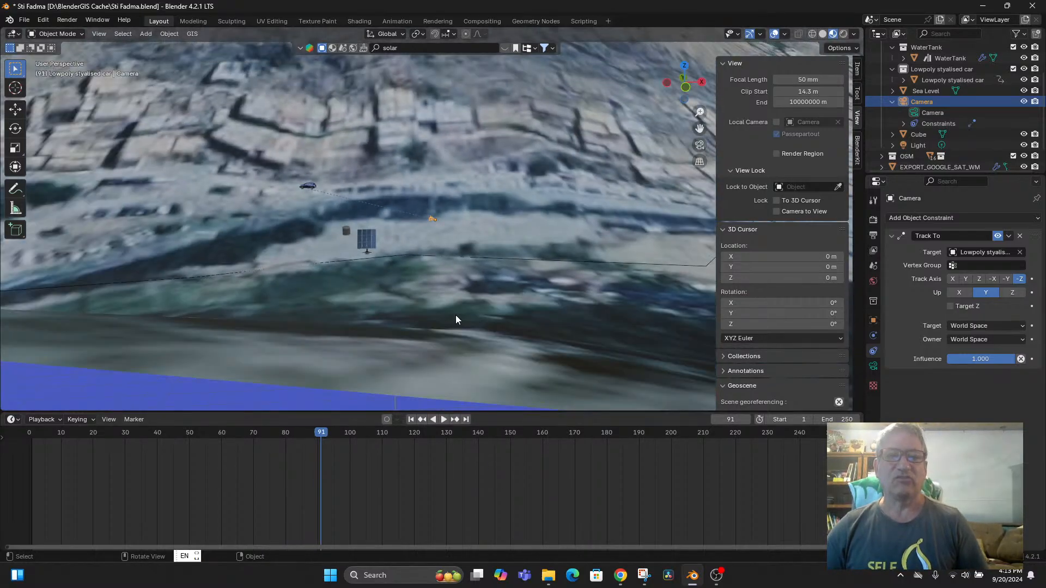
{"action": "middle_click_drag", "start_coordinate": [455, 314], "coordinate": [467, 338]}
{"action": "scroll", "coordinate": [470, 337], "scroll_direction": "down", "scroll_amount": 4}
{"action": "scroll", "coordinate": [471, 337], "scroll_direction": "up", "scroll_amount": 5}
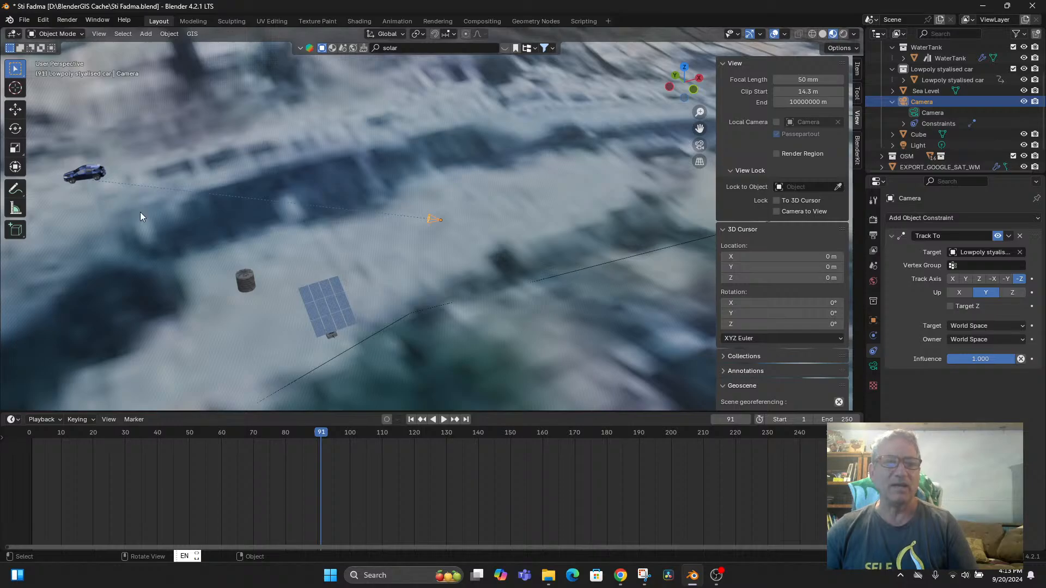
{"action": "middle_click_drag", "start_coordinate": [429, 314], "coordinate": [411, 294]}
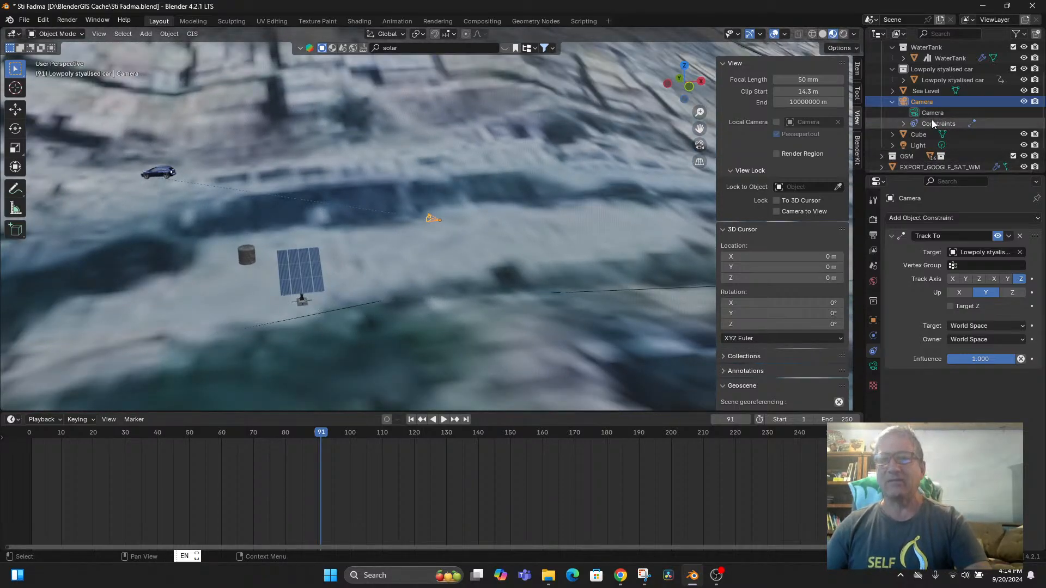
Step: Select and frame the existing Light, and move it upward along the global Z axis
{"action": "left_click", "coordinate": [920, 146]}
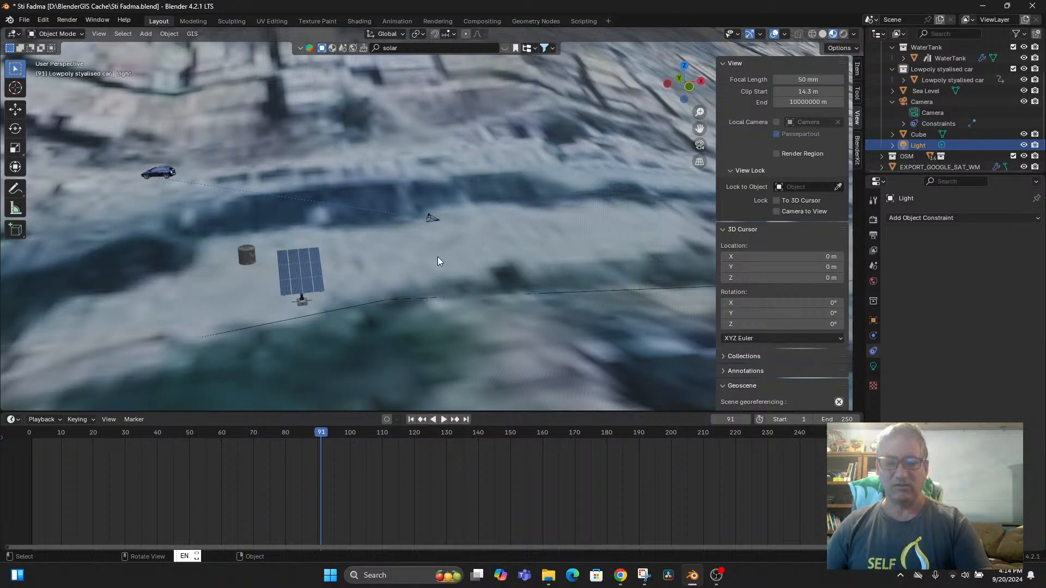
{"action": "key", "text": "slash"}
{"action": "scroll", "coordinate": [440, 263], "scroll_direction": "up", "scroll_amount": 4}
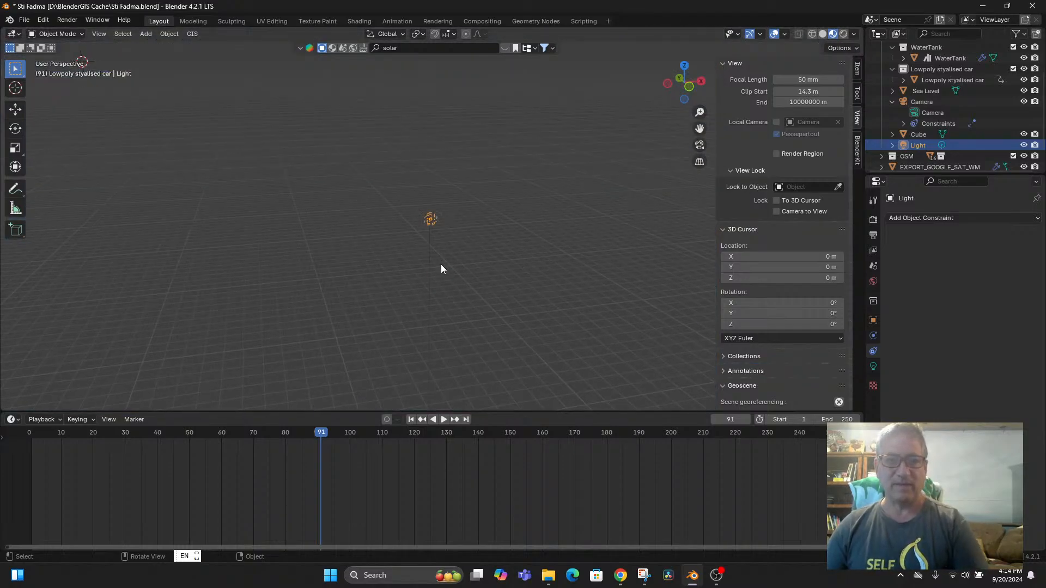
{"action": "scroll", "coordinate": [469, 288], "scroll_direction": "down", "scroll_amount": 4}
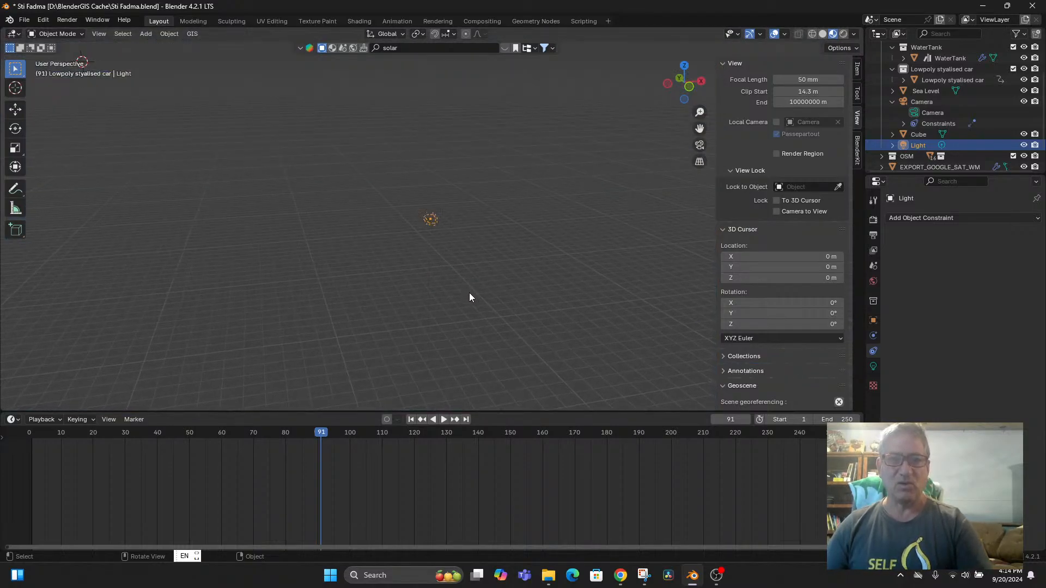
{"action": "middle_click_drag", "start_coordinate": [472, 291], "coordinate": [477, 289]}
{"action": "key", "text": "g"}
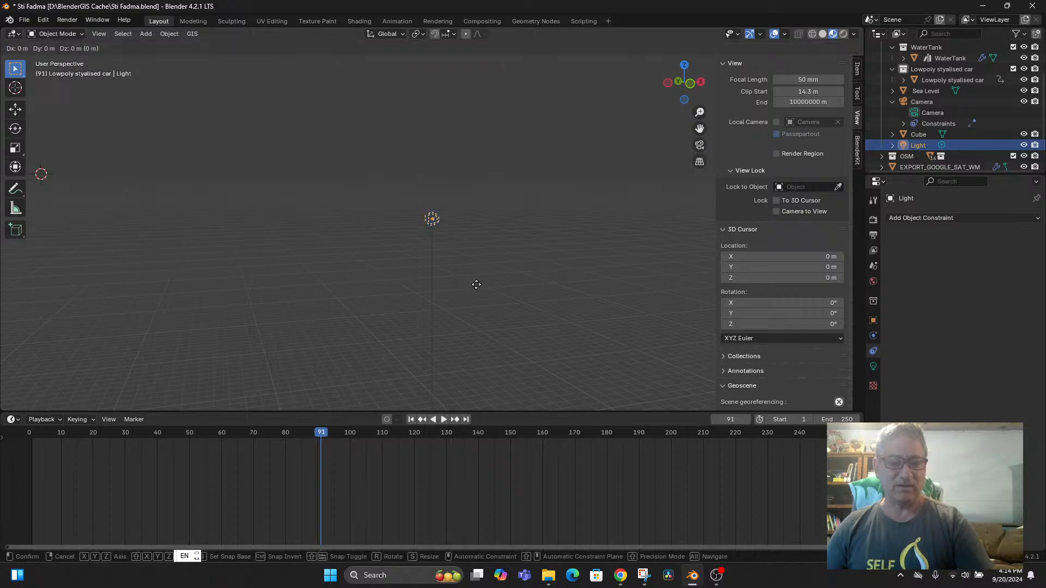
{"action": "key", "text": "z"}
{"action": "left_click", "coordinate": [474, 136]}
Step: Raise the Light much farther along global Z with two more moves
{"action": "scroll", "coordinate": [517, 146], "scroll_direction": "down", "scroll_amount": 20}
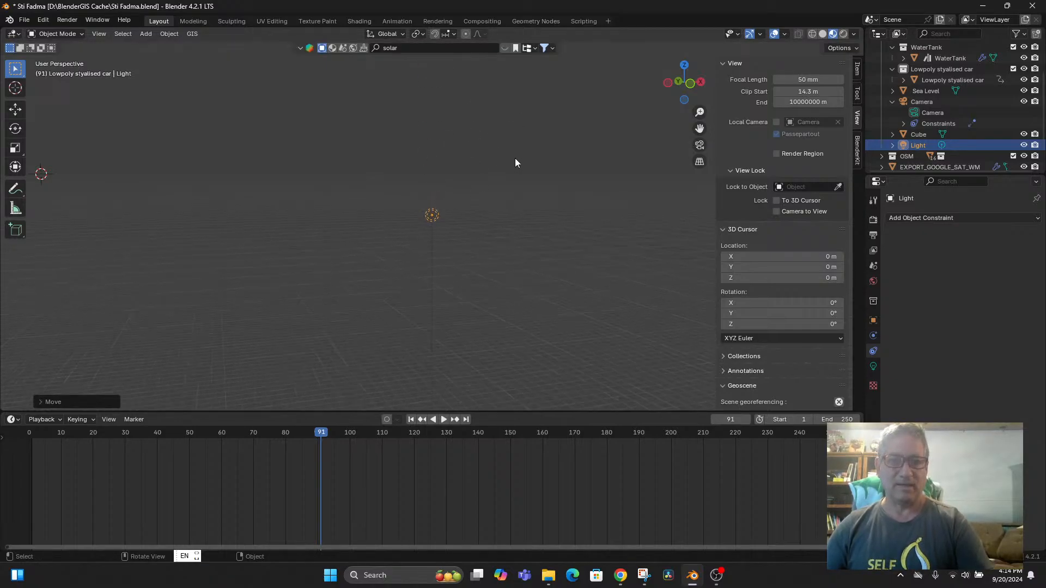
{"action": "key", "text": "g"}
{"action": "key", "text": "z"}
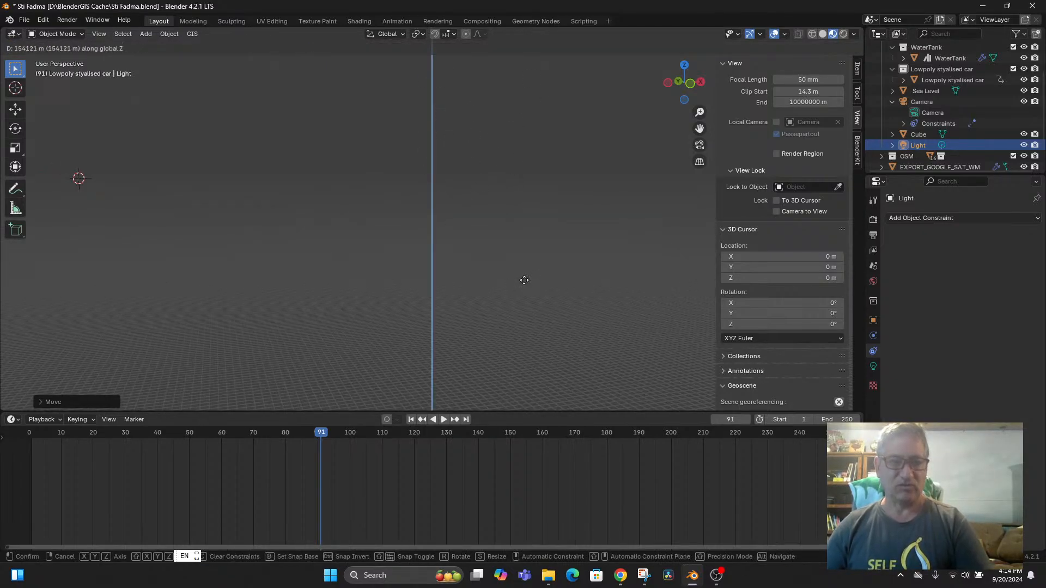
{"action": "left_click", "coordinate": [521, 298]}
{"action": "scroll", "coordinate": [540, 287], "scroll_direction": "down", "scroll_amount": 12}
{"action": "scroll", "coordinate": [501, 298], "scroll_direction": "down", "scroll_amount": 2}
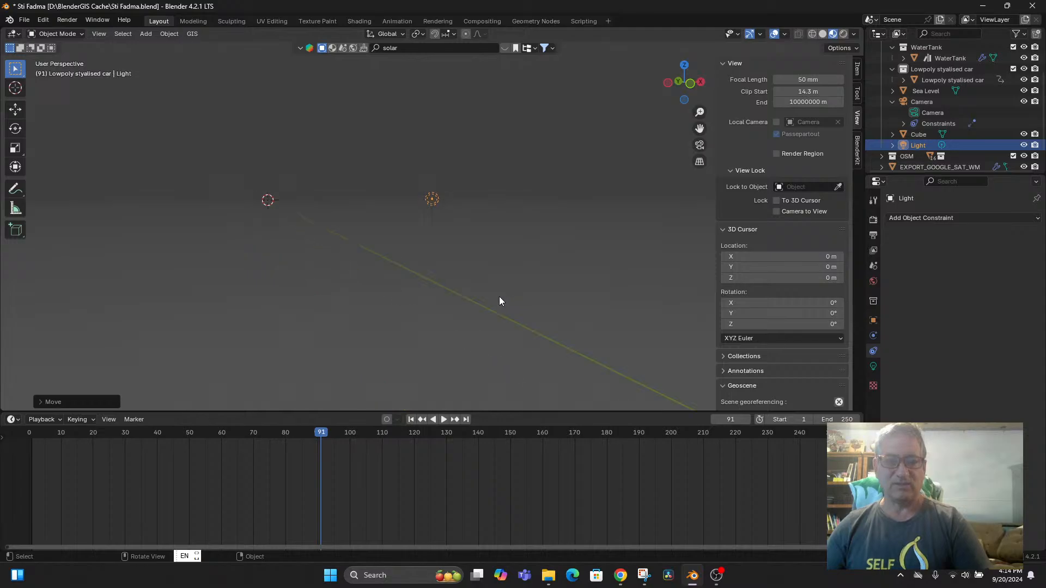
{"action": "key", "text": "g"}
{"action": "key", "text": "z"}
{"action": "left_click", "coordinate": [499, 162]}
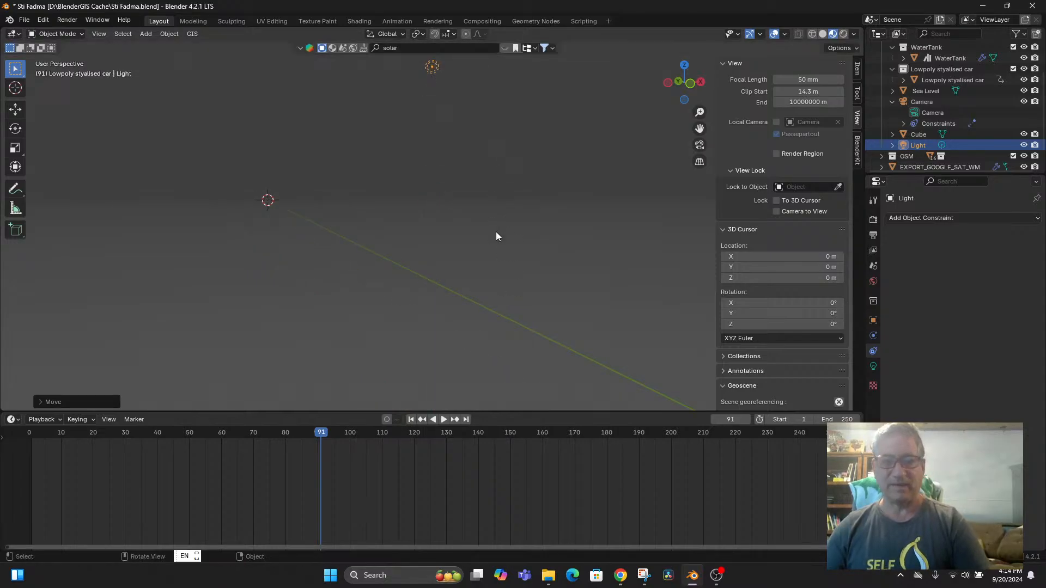
Step: Frame the camera to bring the terrain back into view, and move the Light along global Z once more
{"action": "left_click", "coordinate": [924, 102]}
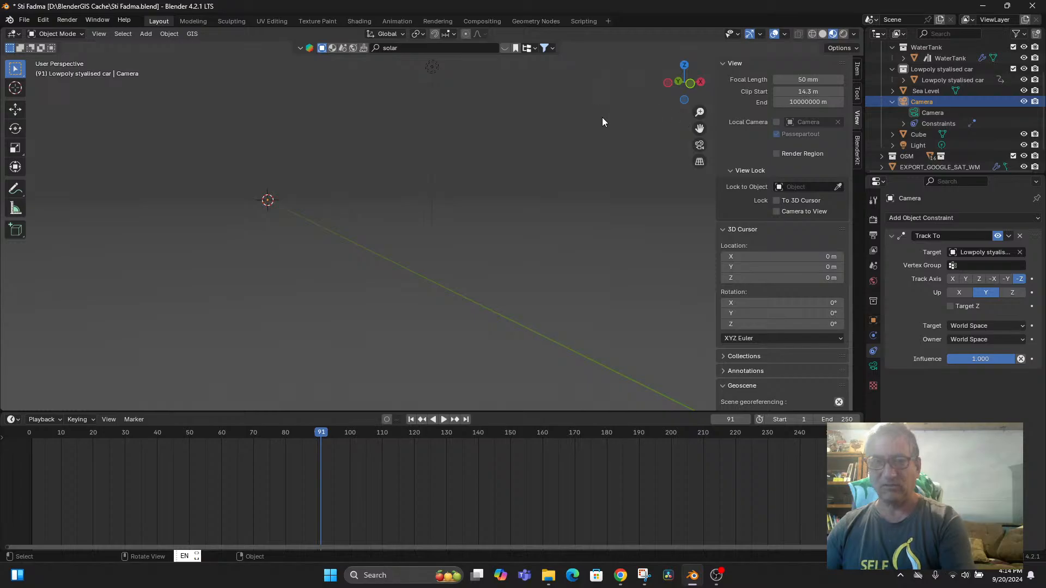
{"action": "key", "text": "KP_Decimal"}
{"action": "scroll", "coordinate": [495, 334], "scroll_direction": "down", "scroll_amount": 8}
{"action": "scroll", "coordinate": [494, 329], "scroll_direction": "up", "scroll_amount": 3}
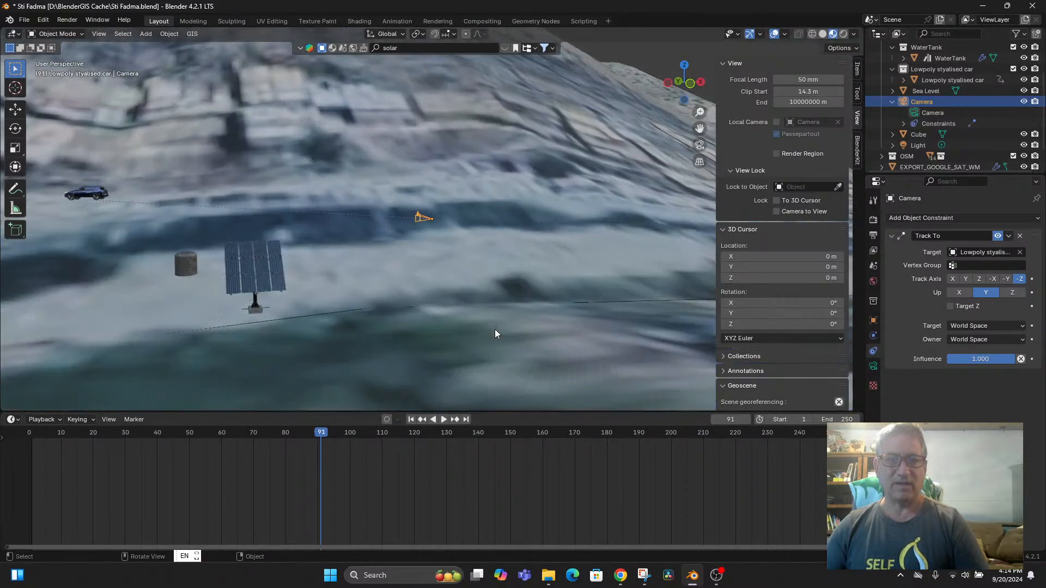
{"action": "left_click", "coordinate": [918, 146]}
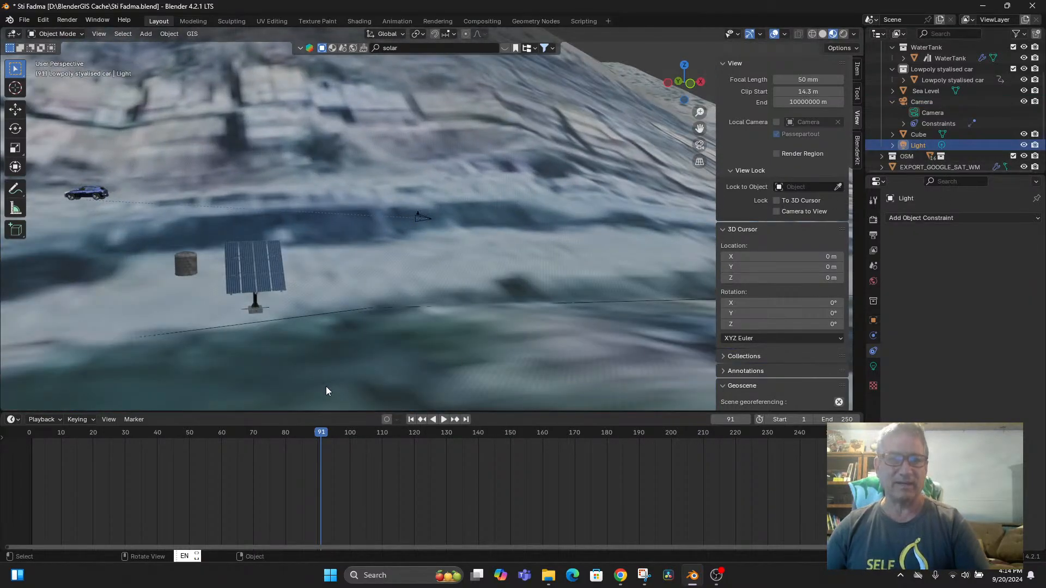
{"action": "key", "text": "g"}
{"action": "key", "text": "z"}
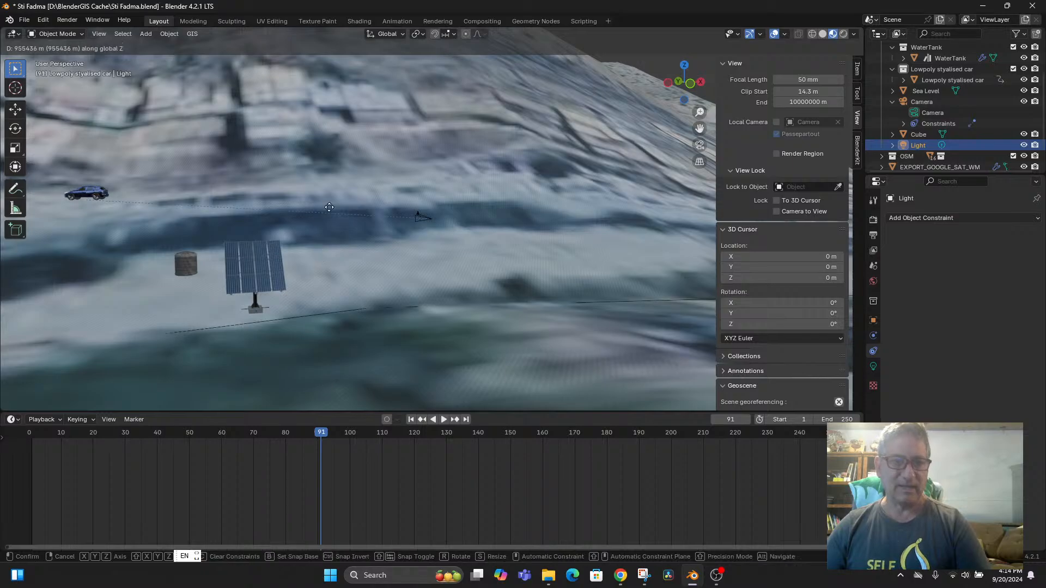
{"action": "left_click", "coordinate": [349, 155]}
{"action": "scroll", "coordinate": [365, 230], "scroll_direction": "down", "scroll_amount": 5}
{"action": "scroll", "coordinate": [361, 228], "scroll_direction": "down", "scroll_amount": 5}
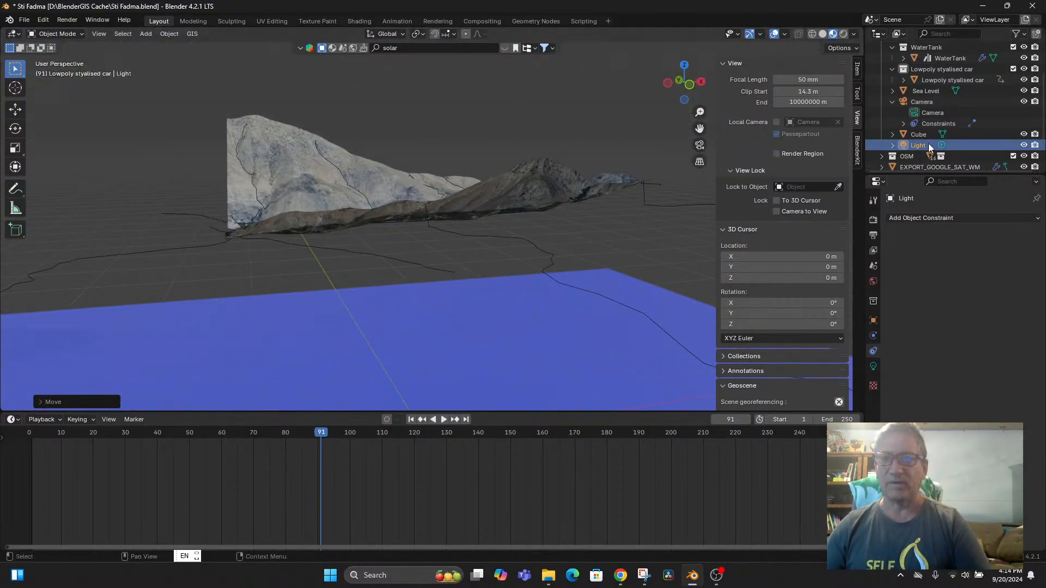
Step: Set the Light's Z location to 1600 m
{"action": "key", "text": "KP_Decimal"}
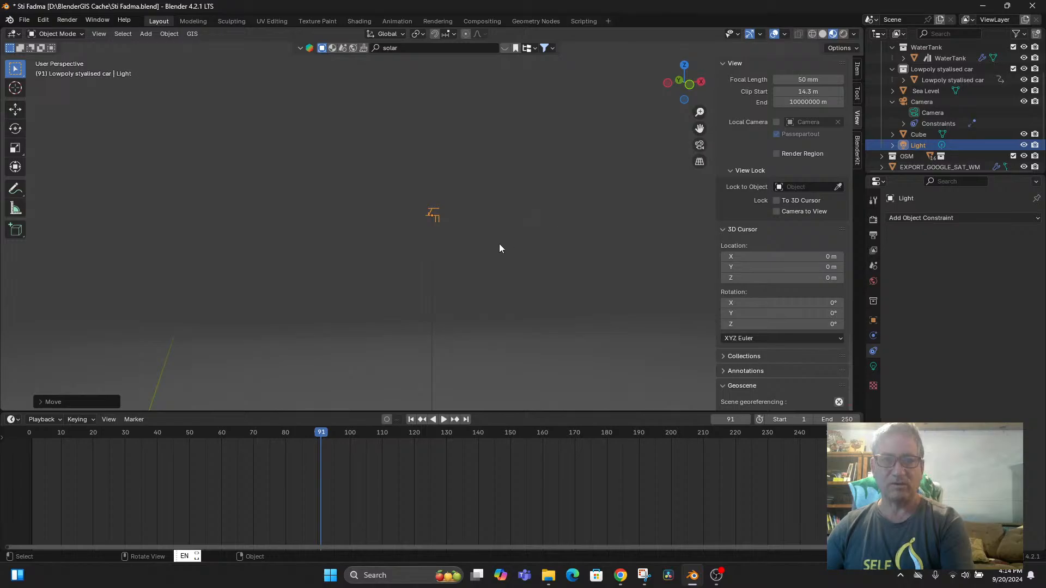
{"action": "middle_click_drag", "start_coordinate": [501, 271], "coordinate": [434, 299]}
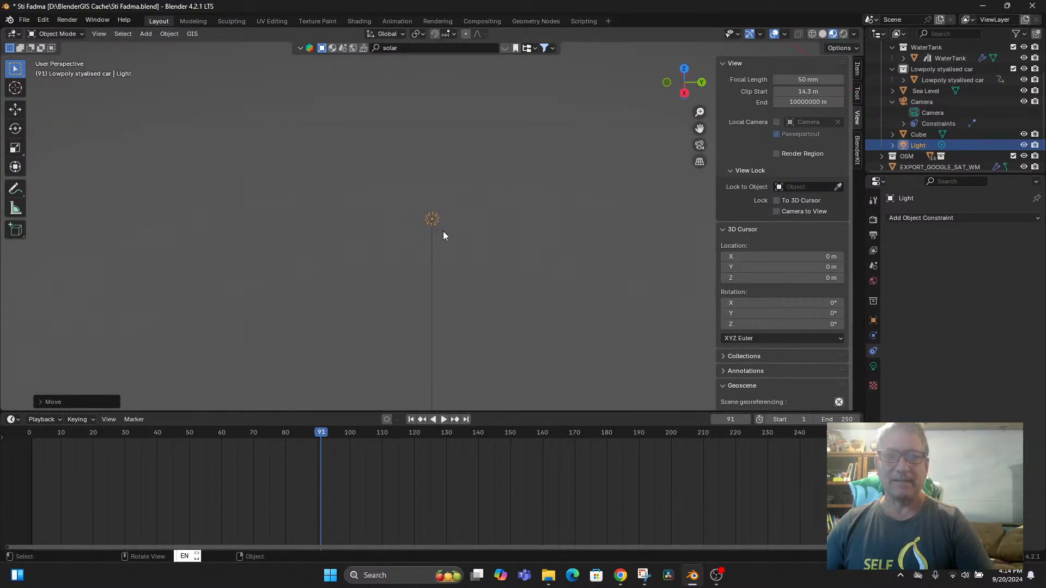
{"action": "middle_click_drag", "start_coordinate": [433, 228], "coordinate": [369, 236], "text": "shift"}
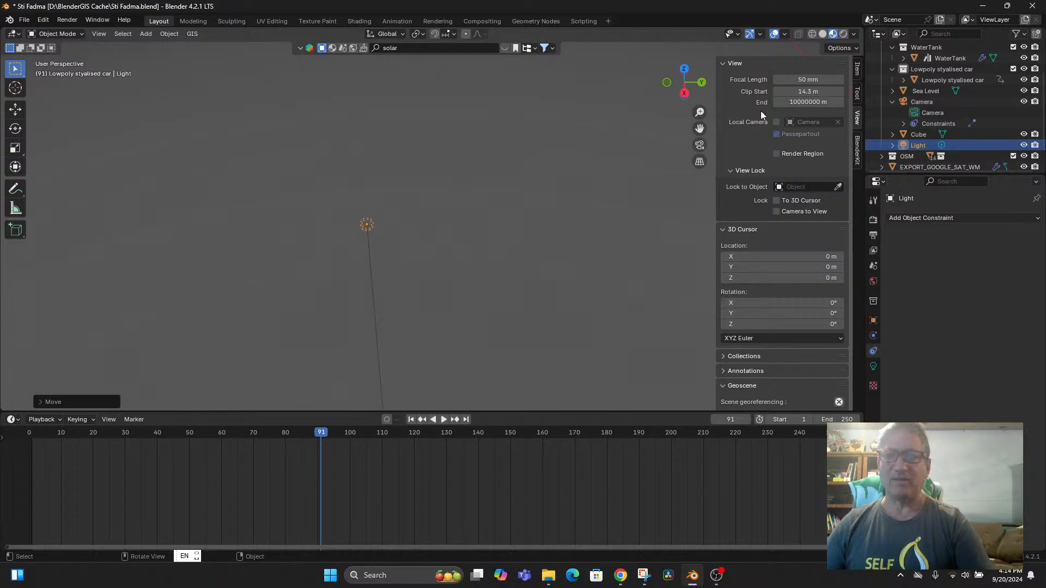
{"action": "left_click", "coordinate": [856, 74]}
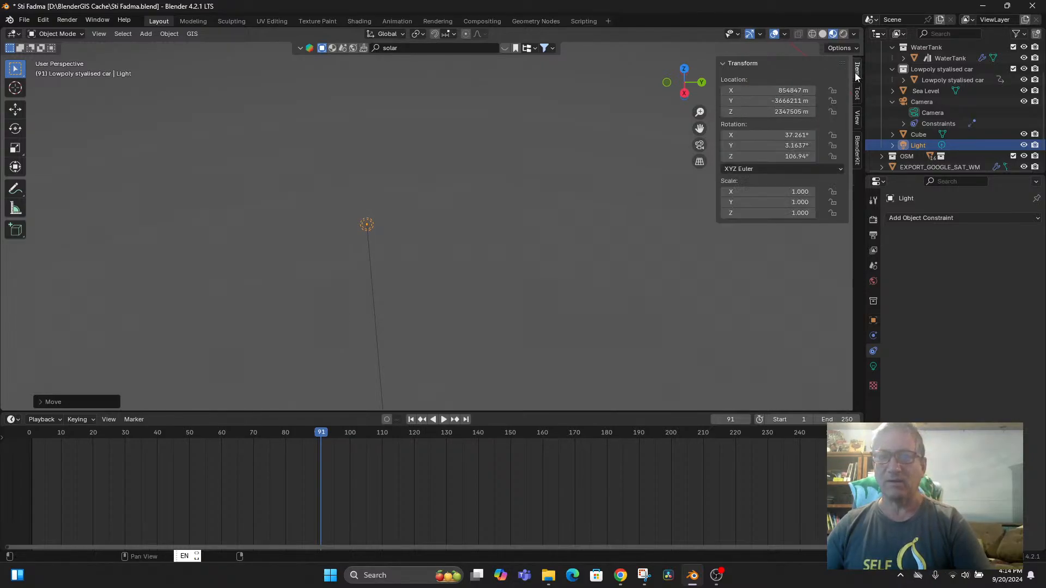
{"action": "double_click", "coordinate": [785, 112]}
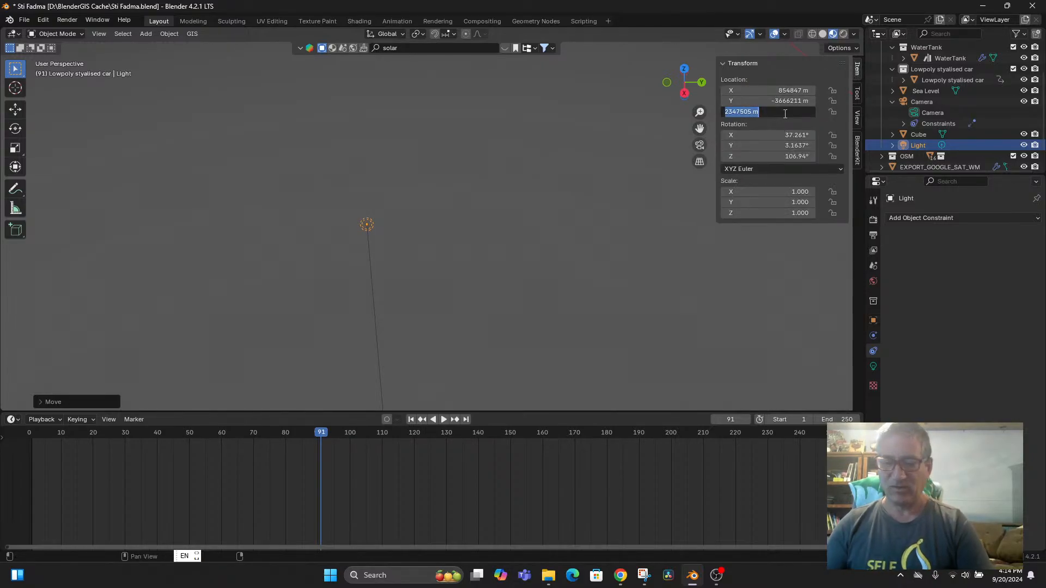
{"action": "type", "text": "1600"}
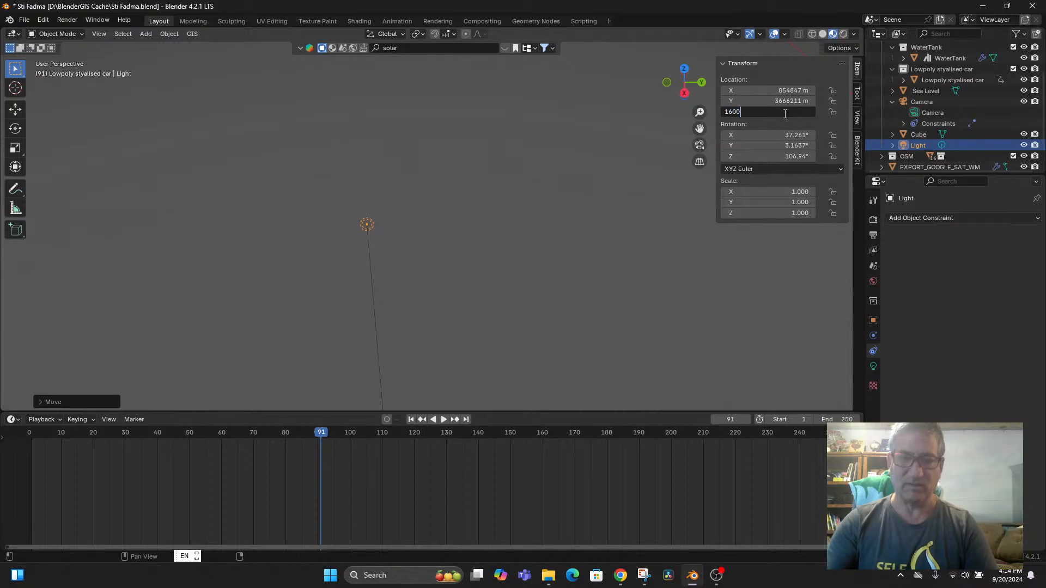
{"action": "key", "text": "Return"}
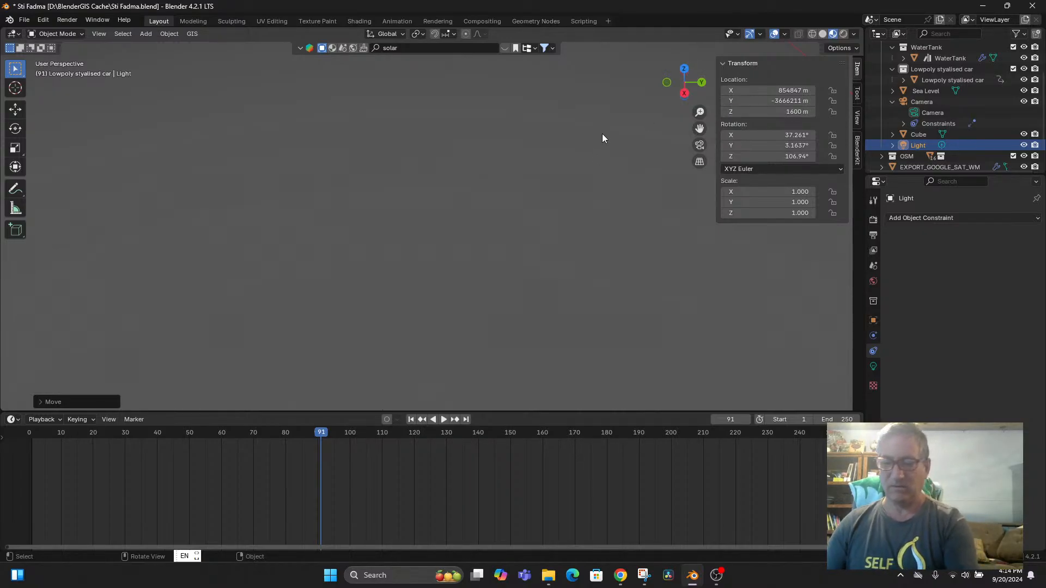
Step: Frame the Light at its new height and delete it from the scene
{"action": "key", "text": "KP_Decimal"}
{"action": "middle_click_drag", "start_coordinate": [480, 244], "coordinate": [451, 192]}
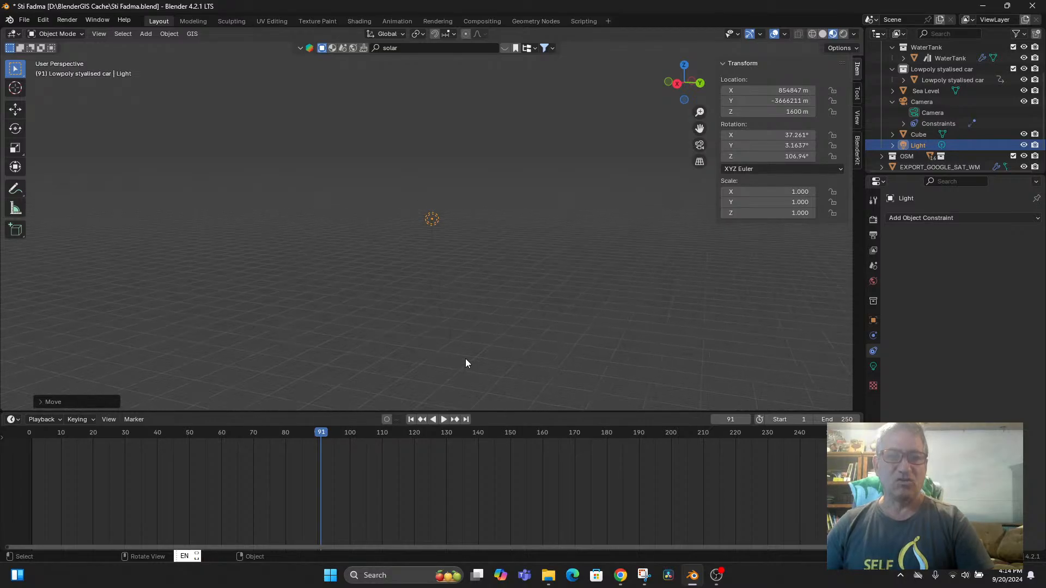
{"action": "scroll", "coordinate": [430, 278], "scroll_direction": "down", "scroll_amount": 2}
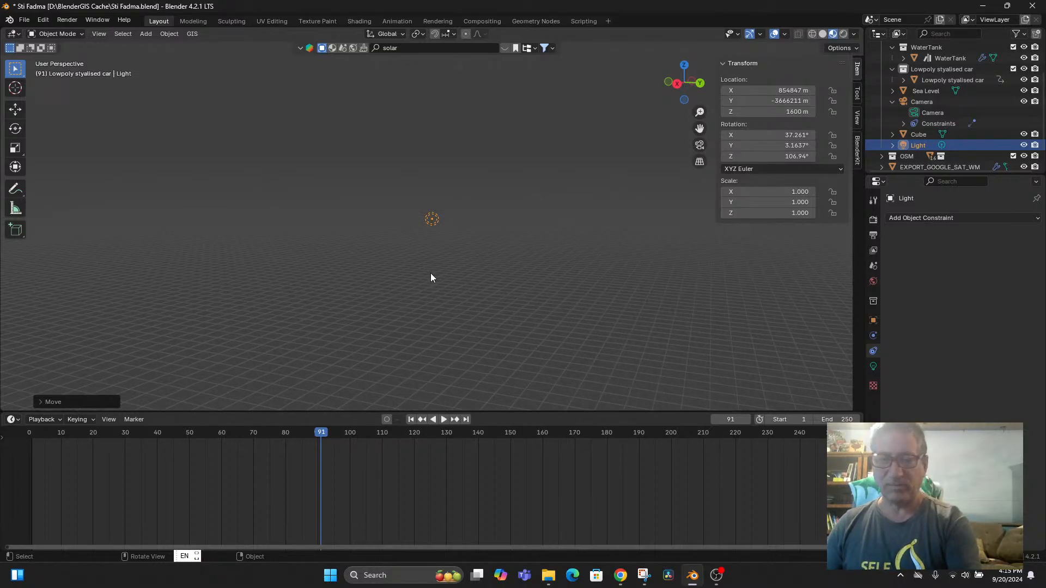
{"action": "key", "text": "Delete"}
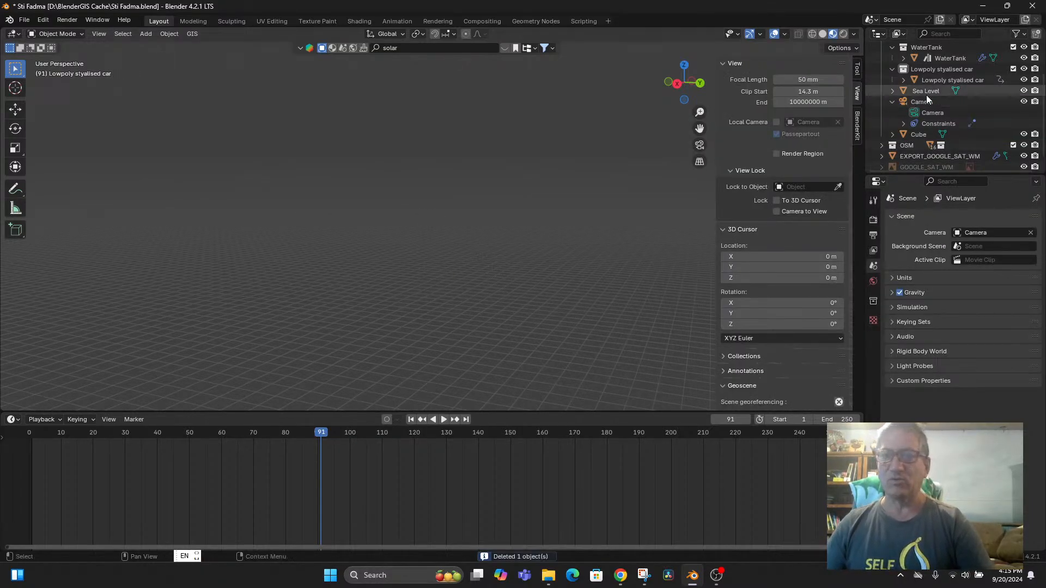
Step: Frame the WaterTank and add a Sun light to the scene
{"action": "left_click", "coordinate": [943, 60]}
{"action": "key", "text": "KP_Decimal"}
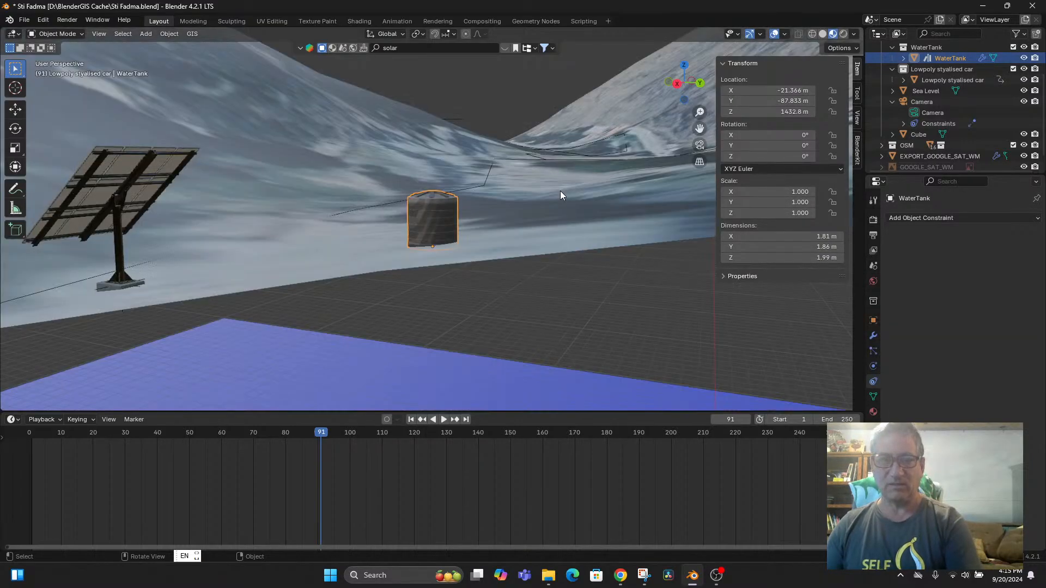
{"action": "middle_click_drag", "start_coordinate": [497, 276], "coordinate": [348, 212]}
{"action": "left_click", "coordinate": [145, 33]}
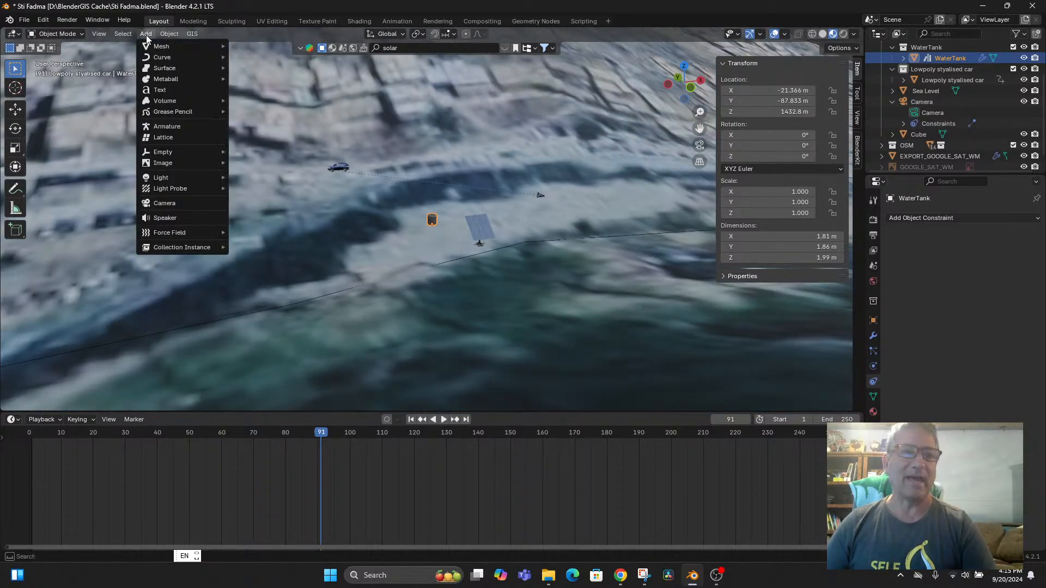
{"action": "mouse_move", "coordinate": [163, 177]}
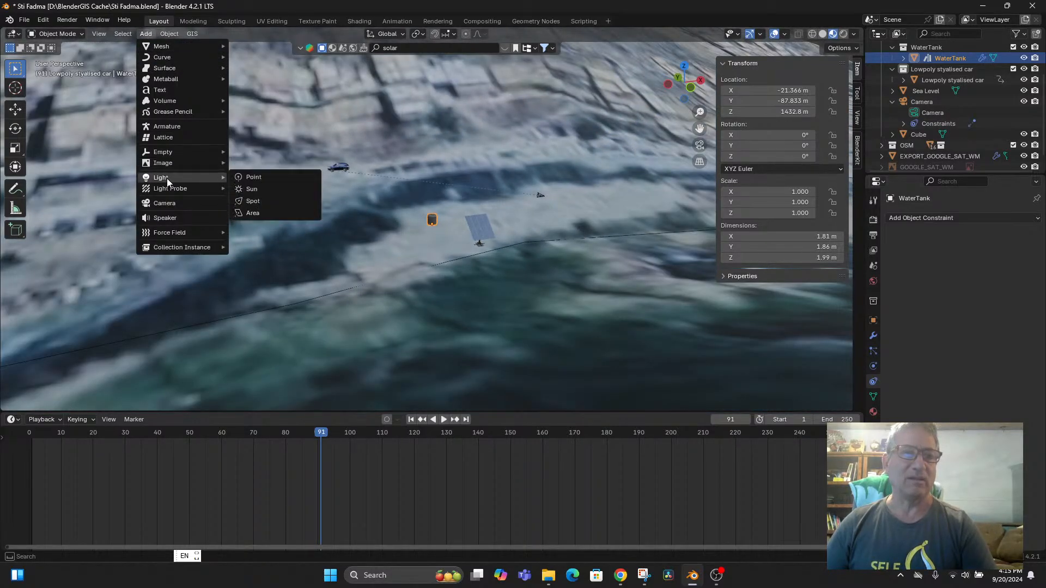
{"action": "left_click", "coordinate": [259, 188]}
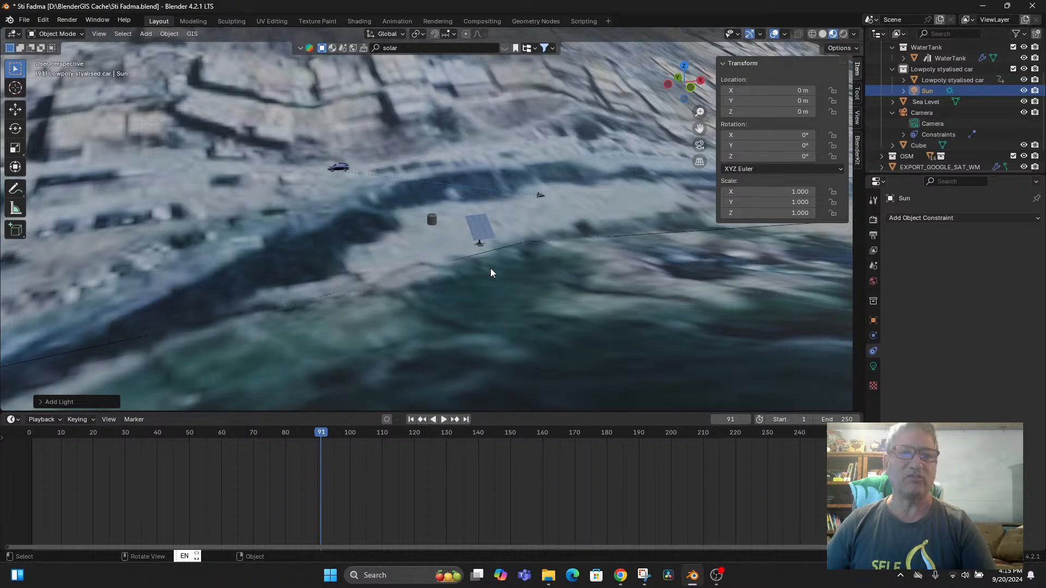
Step: Raise the Sun along global Z to a height of about 2215 m
{"action": "scroll", "coordinate": [488, 267], "scroll_direction": "up", "scroll_amount": 10}
{"action": "scroll", "coordinate": [475, 267], "scroll_direction": "down", "scroll_amount": 8}
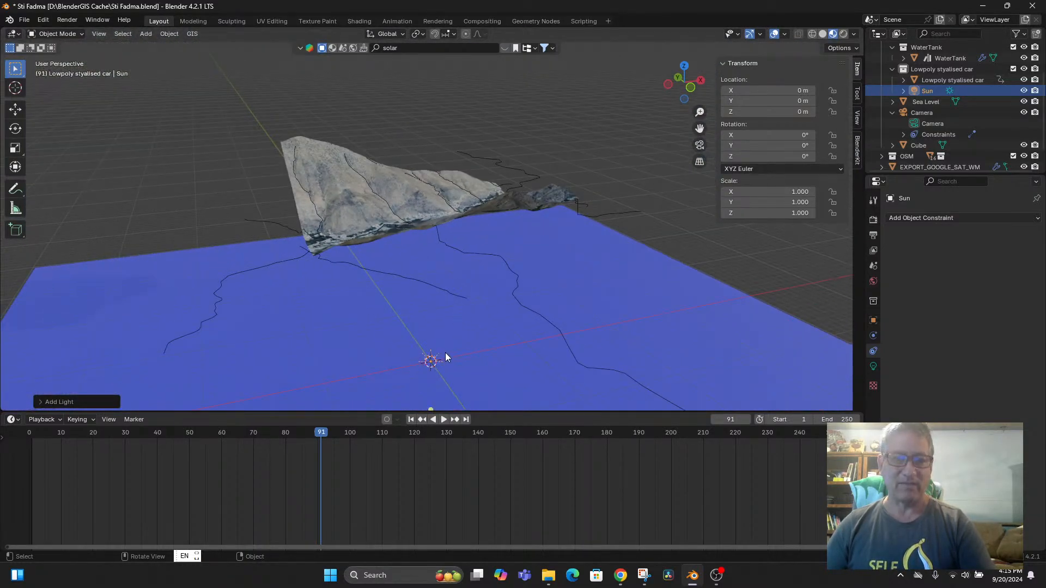
{"action": "key", "text": "g"}
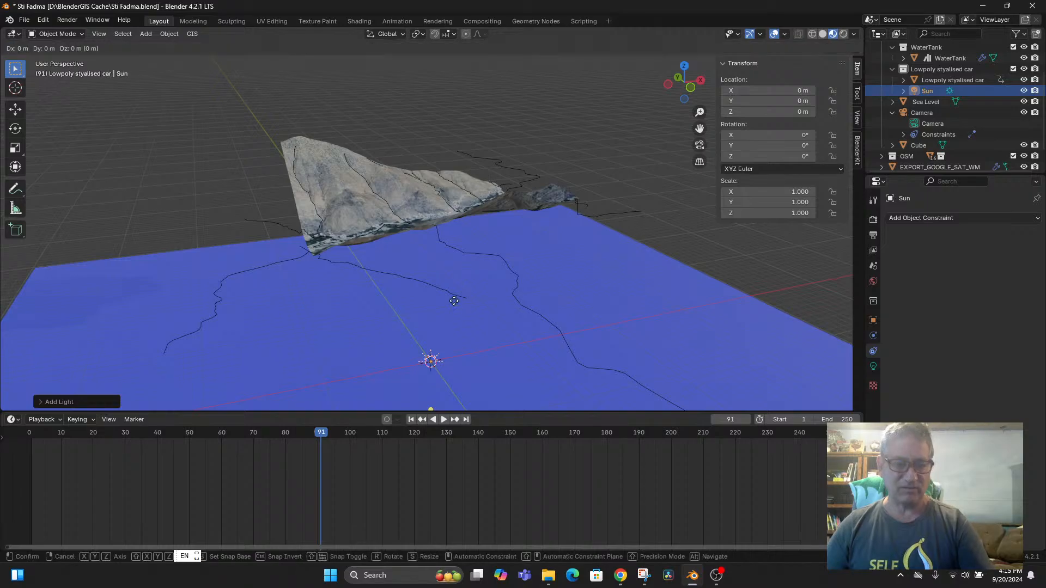
{"action": "key", "text": "z"}
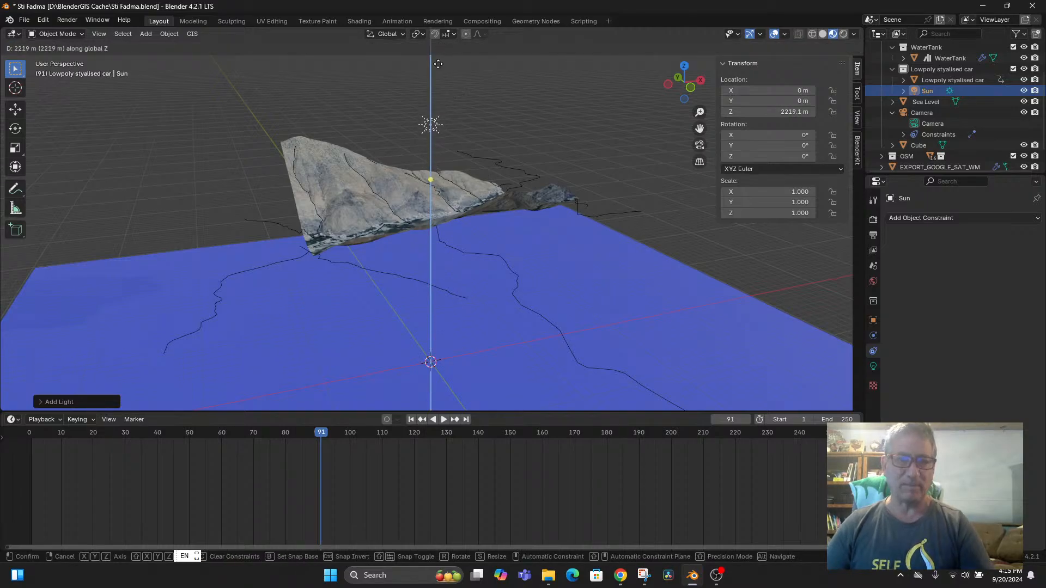
{"action": "left_click", "coordinate": [504, 276]}
Step: Tilt the Sun's beam direction toward the terrain, to an X rotation of about 37°
{"action": "middle_click_drag", "start_coordinate": [504, 275], "coordinate": [450, 266]}
{"action": "scroll", "coordinate": [459, 207], "scroll_direction": "up", "scroll_amount": 4}
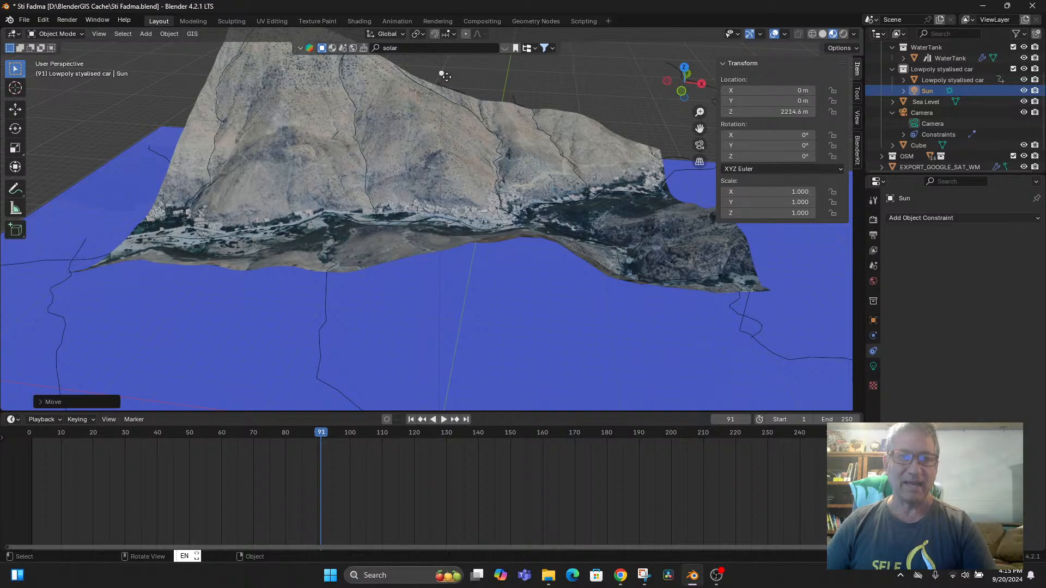
{"action": "left_click_drag", "start_coordinate": [441, 73], "coordinate": [478, 131]}
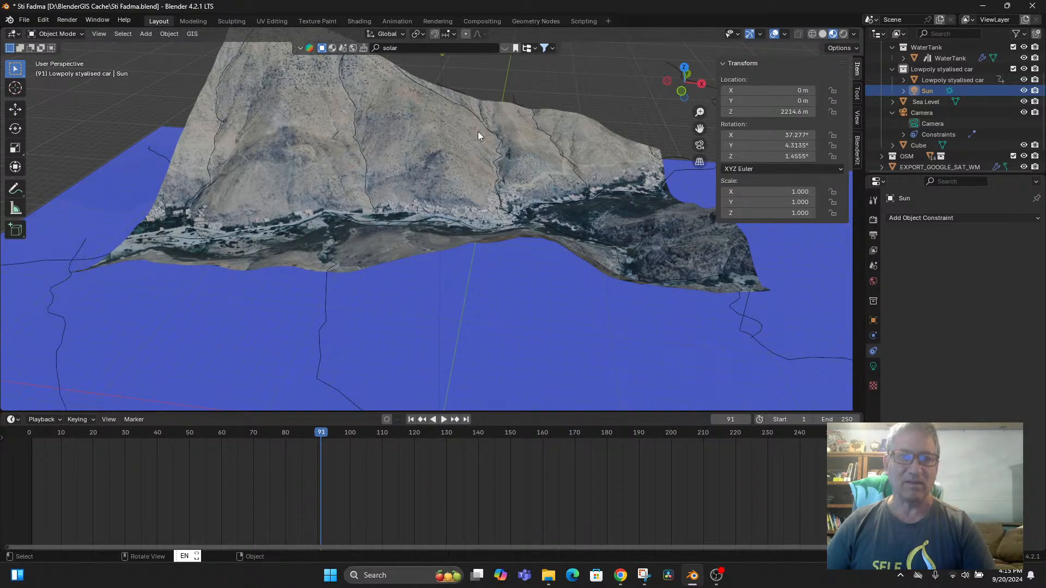
{"action": "middle_click_drag", "start_coordinate": [479, 132], "coordinate": [487, 177]}
{"action": "scroll", "coordinate": [495, 147], "scroll_direction": "down", "scroll_amount": 3}
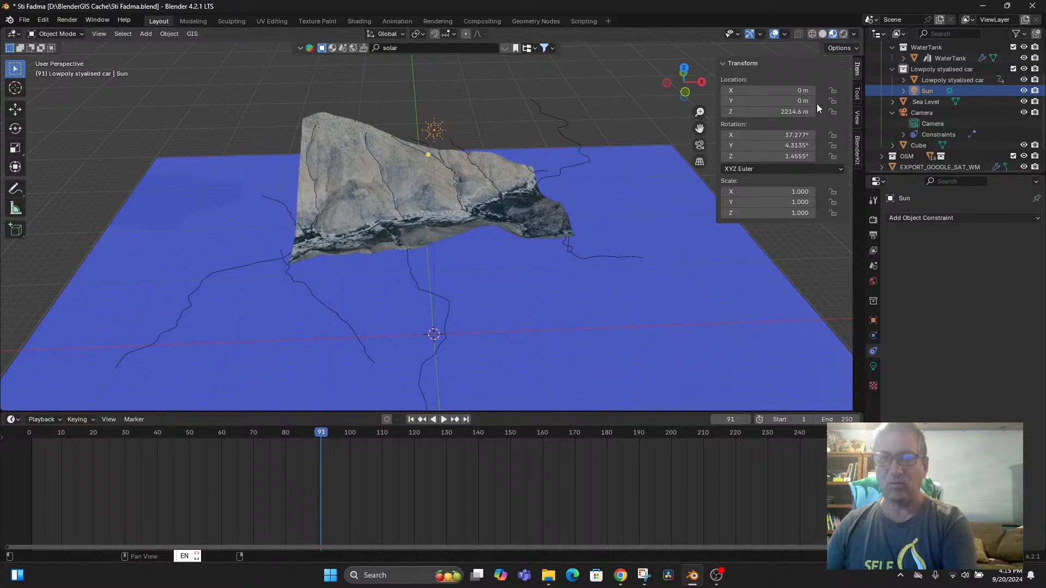
Step: Locate the car on the terrain, then move the Sun to about X 46 m, Y -504 m, Z 2231 m
{"action": "left_click", "coordinate": [941, 80]}
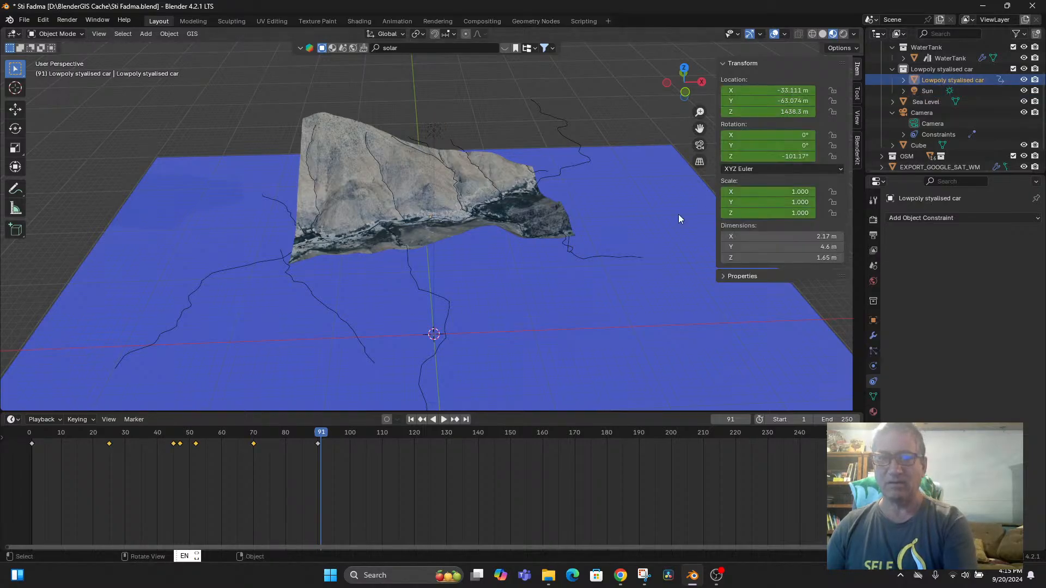
{"action": "key", "text": "KP_Decimal"}
{"action": "scroll", "coordinate": [510, 254], "scroll_direction": "down", "scroll_amount": 5}
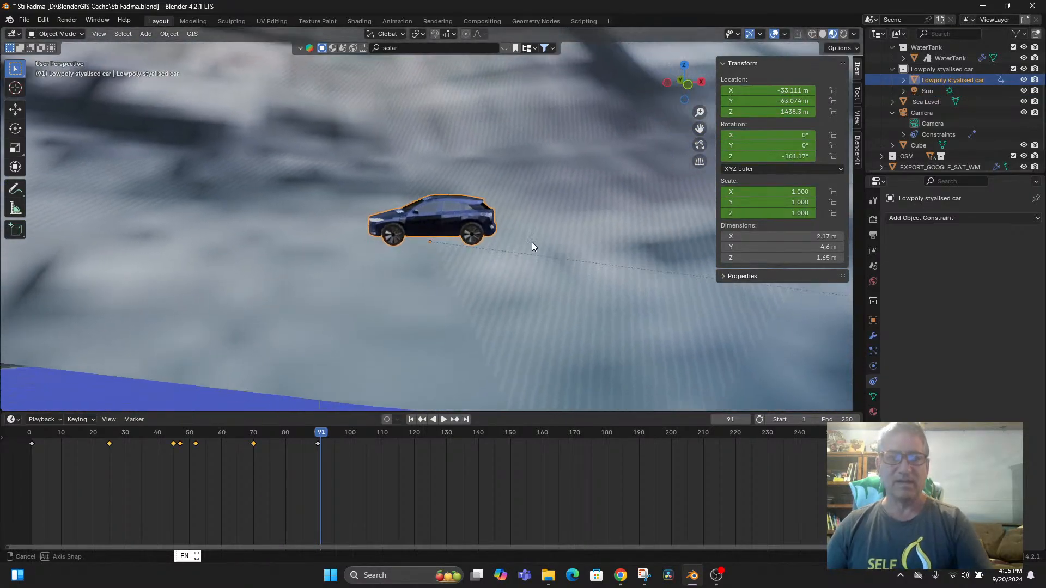
{"action": "middle_click_drag", "start_coordinate": [523, 263], "coordinate": [452, 290]}
{"action": "scroll", "coordinate": [471, 288], "scroll_direction": "down", "scroll_amount": 8}
{"action": "scroll", "coordinate": [452, 287], "scroll_direction": "down", "scroll_amount": 10}
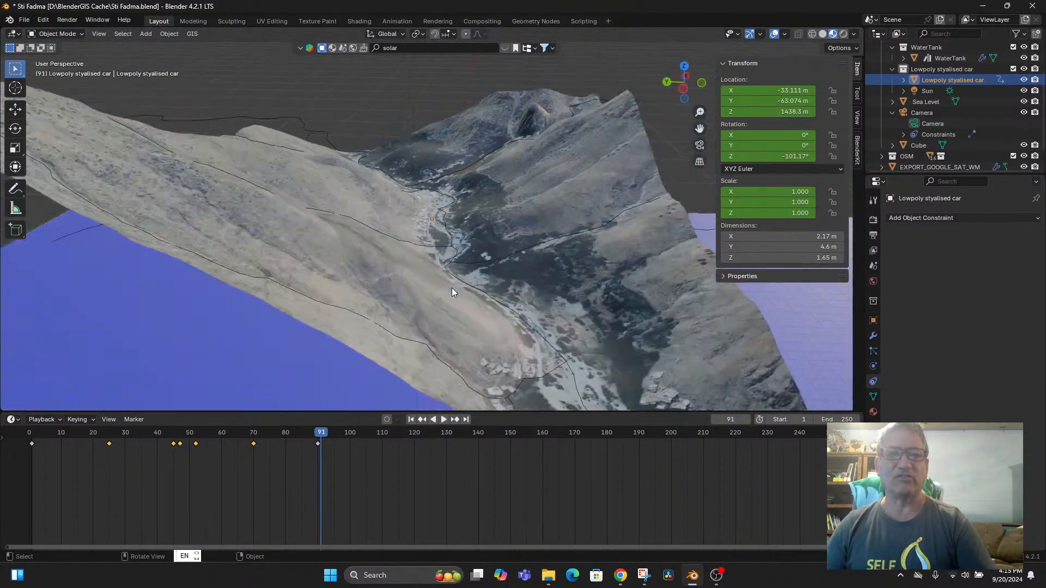
{"action": "left_click", "coordinate": [425, 130]}
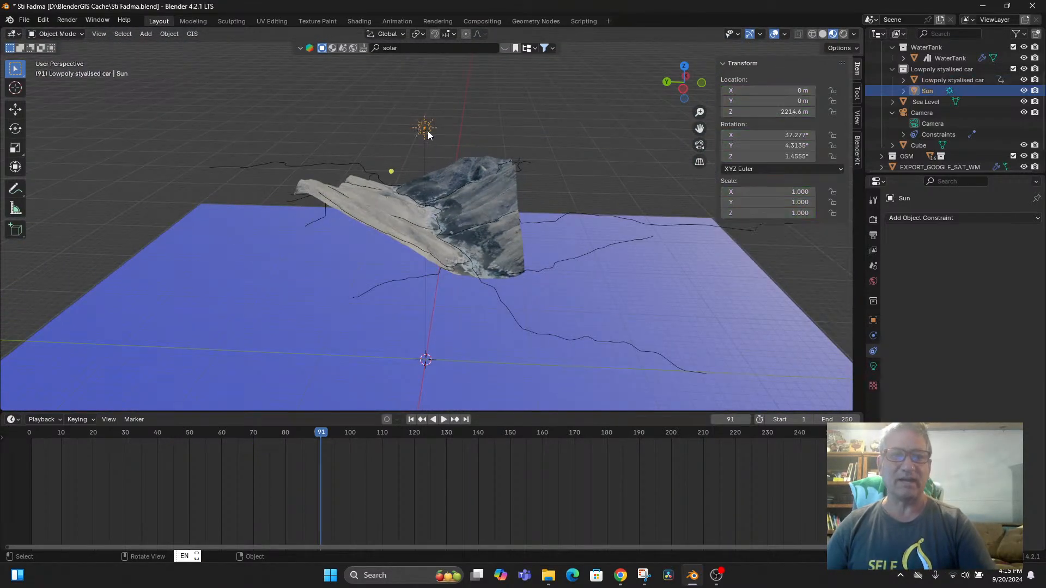
{"action": "left_click_drag", "start_coordinate": [427, 133], "coordinate": [489, 130]}
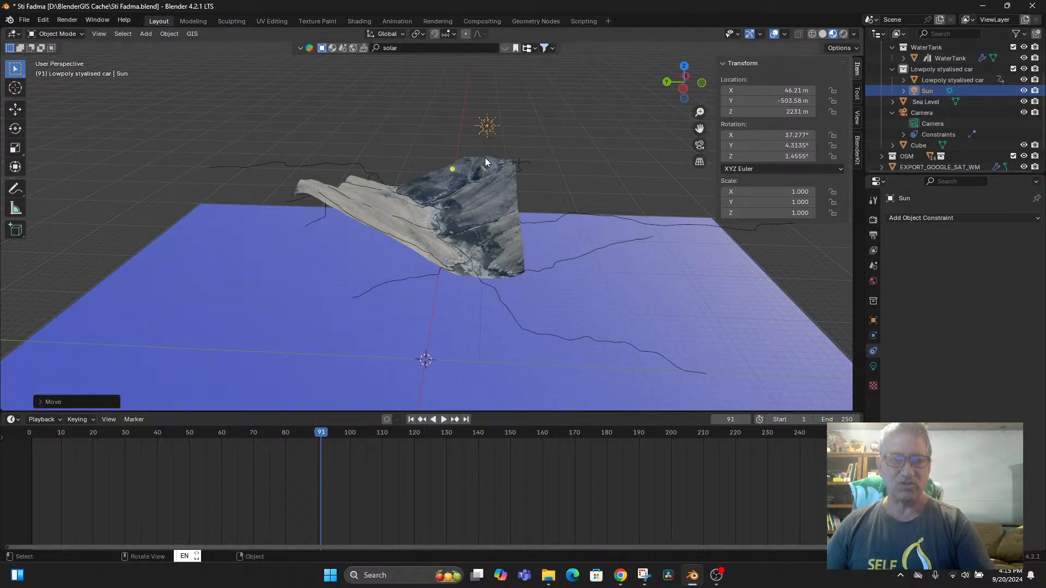
Step: Rotate the Sun in two passes to about X 62°, Y 8°, Z -7°
{"action": "key", "text": "r"}
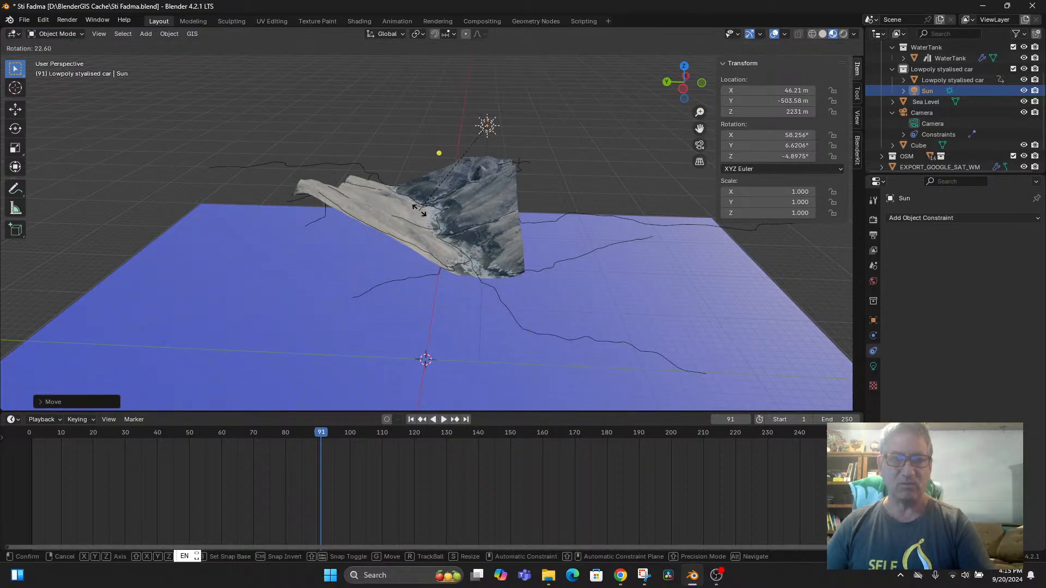
{"action": "left_click", "coordinate": [413, 218]}
{"action": "mouse_move", "coordinate": [482, 259]}
{"action": "middle_mouse_down"}
{"action": "mouse_move", "coordinate": [415, 282]}
{"action": "mouse_move", "coordinate": [468, 269]}
{"action": "middle_mouse_up"}
{"action": "scroll", "coordinate": [468, 269], "scroll_direction": "up", "scroll_amount": 8}
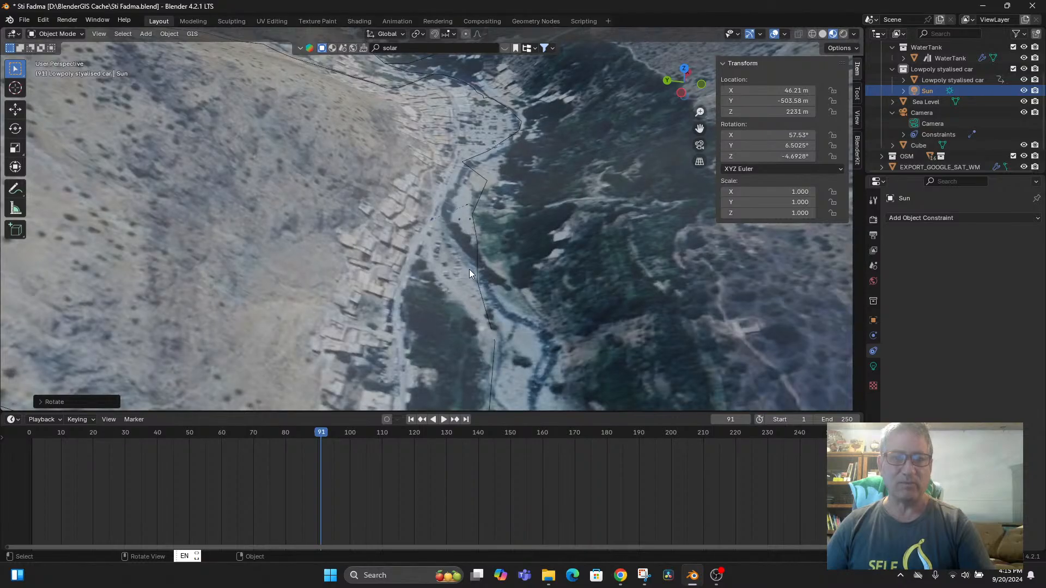
{"action": "scroll", "coordinate": [480, 245], "scroll_direction": "down", "scroll_amount": 8}
{"action": "key", "text": "r"}
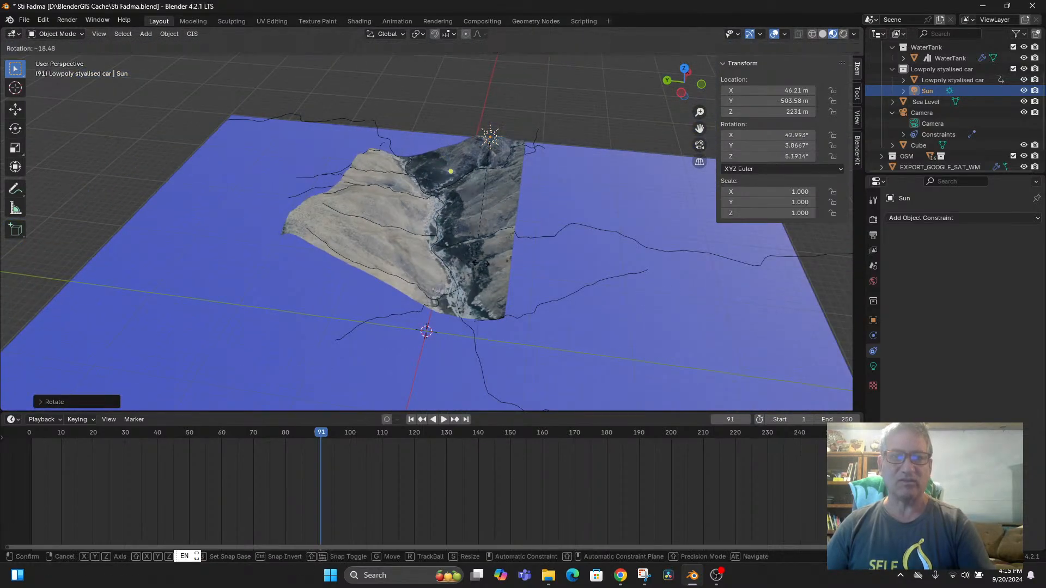
{"action": "left_click", "coordinate": [524, 237]}
Step: Move the Sun to about X 98 m, Y -852 m, Z 2214 m and rotate it to about X 89°, Y 21°, Z -24°
{"action": "key", "text": "g"}
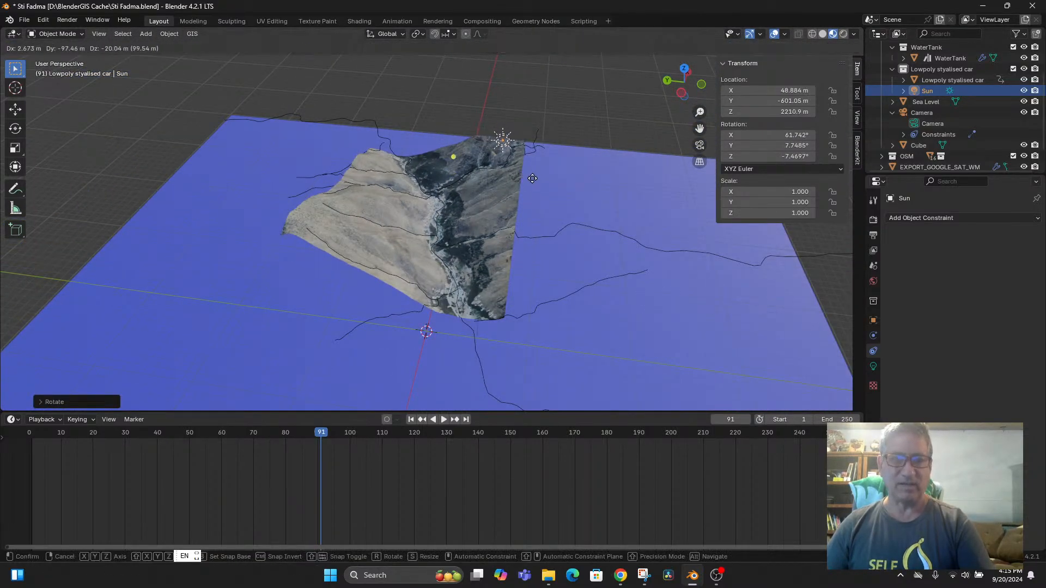
{"action": "left_click", "coordinate": [525, 223]}
{"action": "key", "text": "r"}
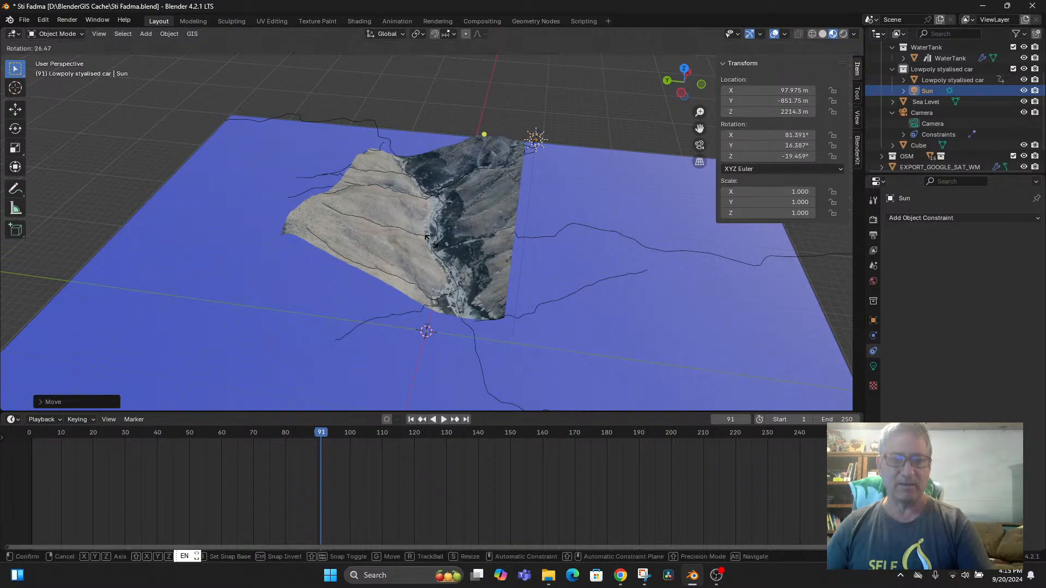
{"action": "left_click", "coordinate": [407, 226]}
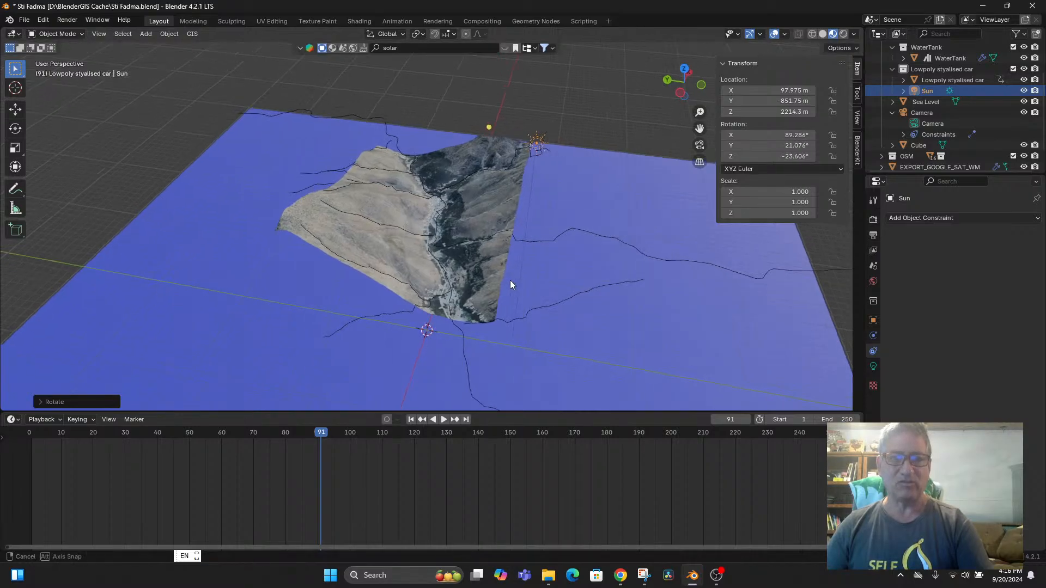
Step: Frame the Lowpoly styalised car and switch the viewport to Rendered shading to check its lighting
{"action": "middle_click_drag", "start_coordinate": [510, 280], "coordinate": [442, 284]}
{"action": "scroll", "coordinate": [479, 272], "scroll_direction": "up", "scroll_amount": 4}
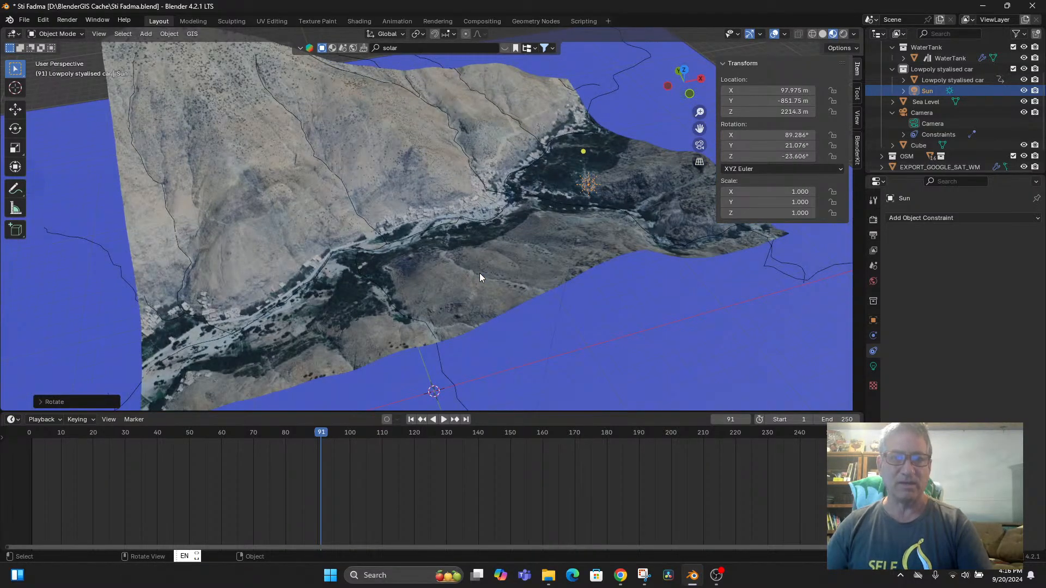
{"action": "scroll", "coordinate": [510, 270], "scroll_direction": "up", "scroll_amount": 8}
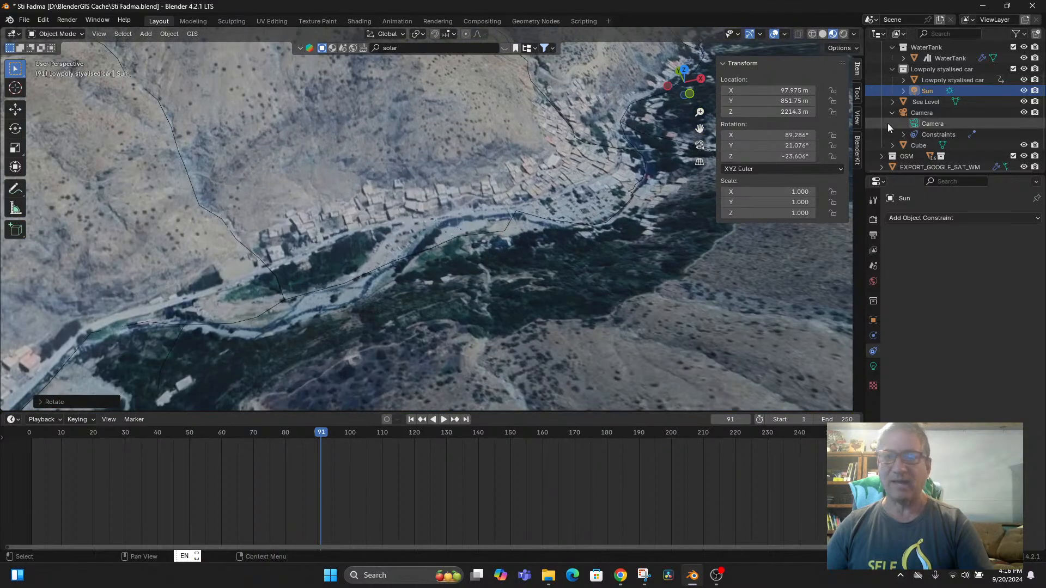
{"action": "left_click", "coordinate": [934, 80]}
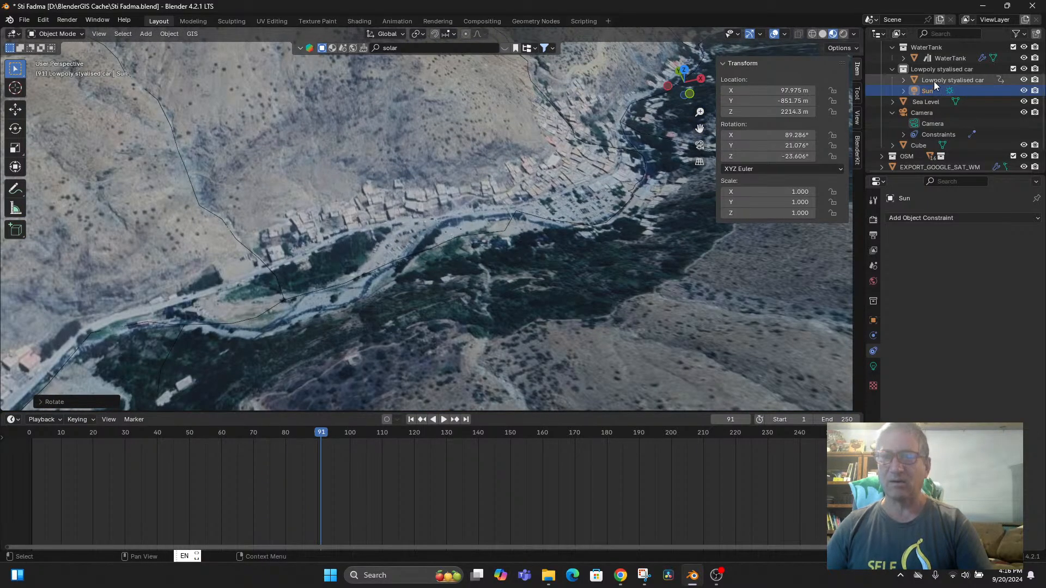
{"action": "key", "text": "KP_Decimal"}
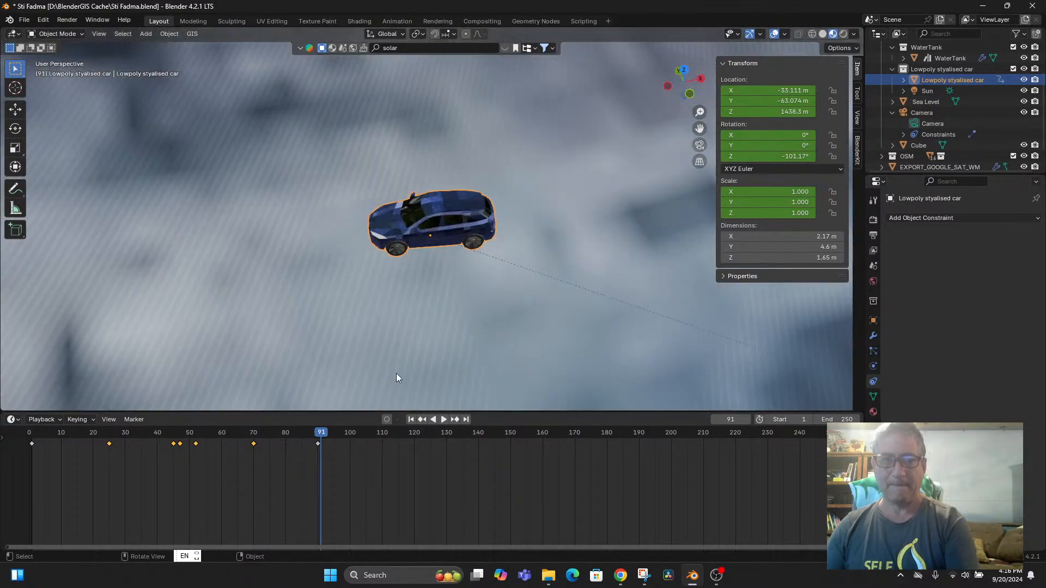
{"action": "middle_click_drag", "start_coordinate": [396, 375], "coordinate": [563, 369]}
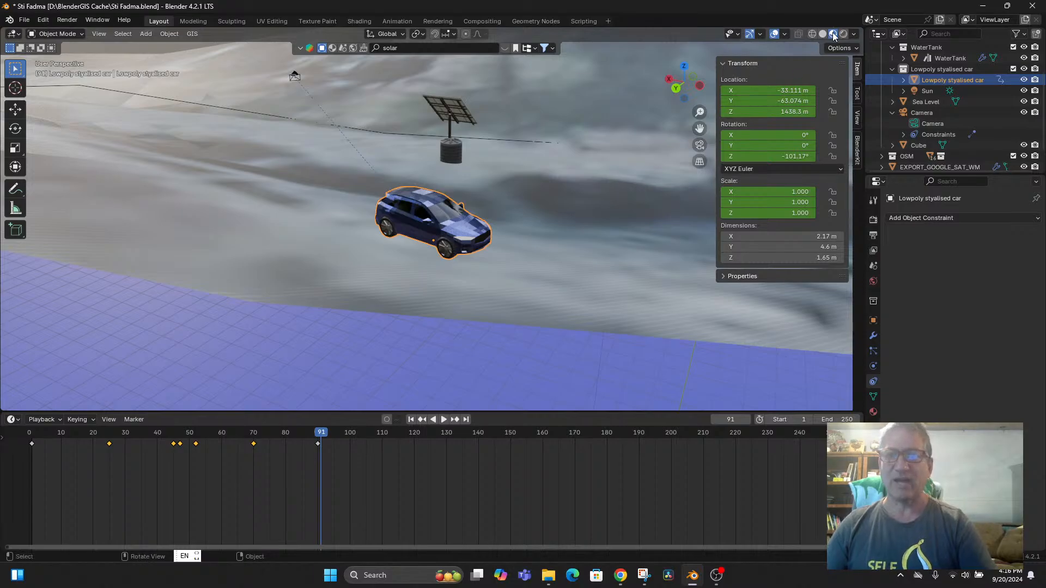
{"action": "left_click", "coordinate": [844, 34]}
{"action": "middle_click_drag", "start_coordinate": [523, 290], "coordinate": [465, 255]}
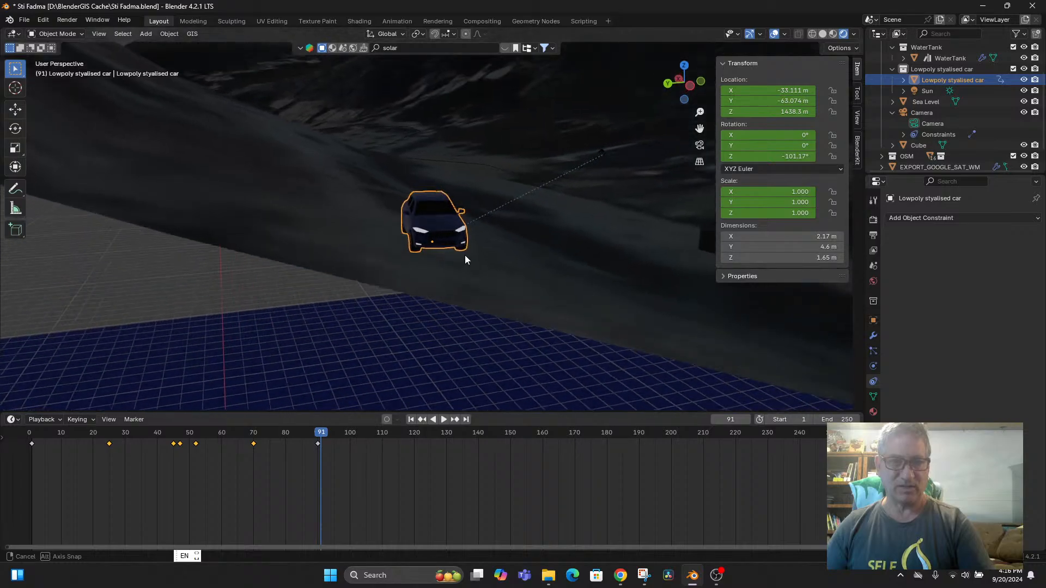
Step: Tilt the car about global X to match the slope, bringing its Y rotation to about 11.7°
{"action": "key", "text": "r"}
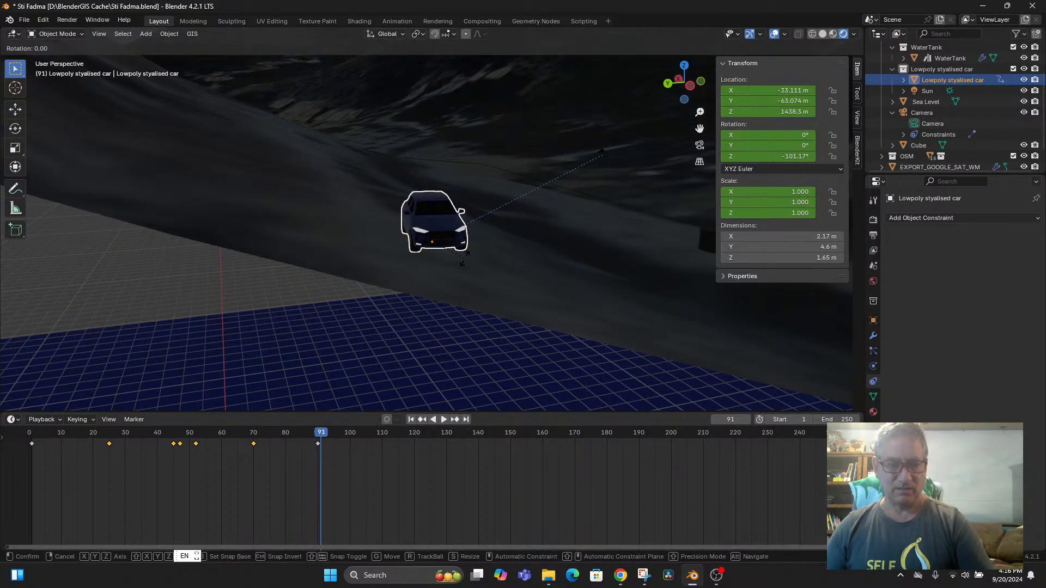
{"action": "key", "text": "y"}
{"action": "key", "text": "Escape"}
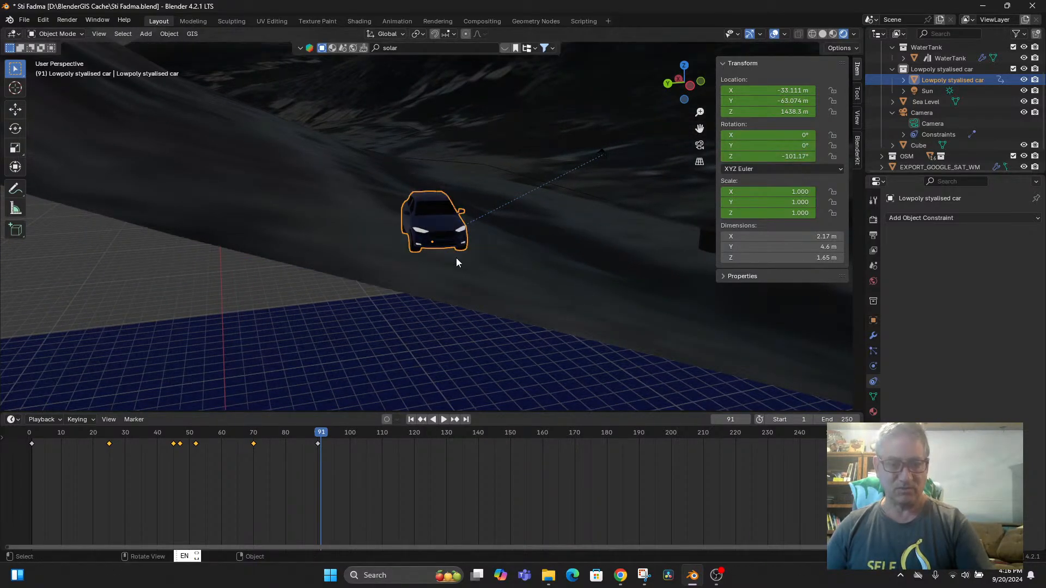
{"action": "key", "text": "r"}
{"action": "key", "text": "x"}
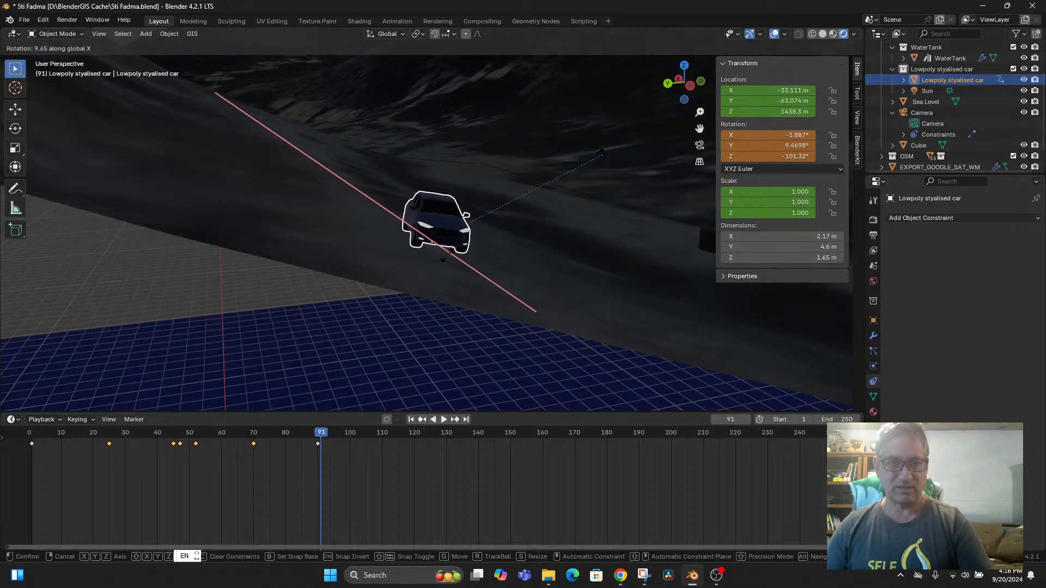
{"action": "left_click", "coordinate": [442, 259]}
Step: Set the Sun light's strength to 100
{"action": "middle_click_drag", "start_coordinate": [445, 255], "coordinate": [514, 292]}
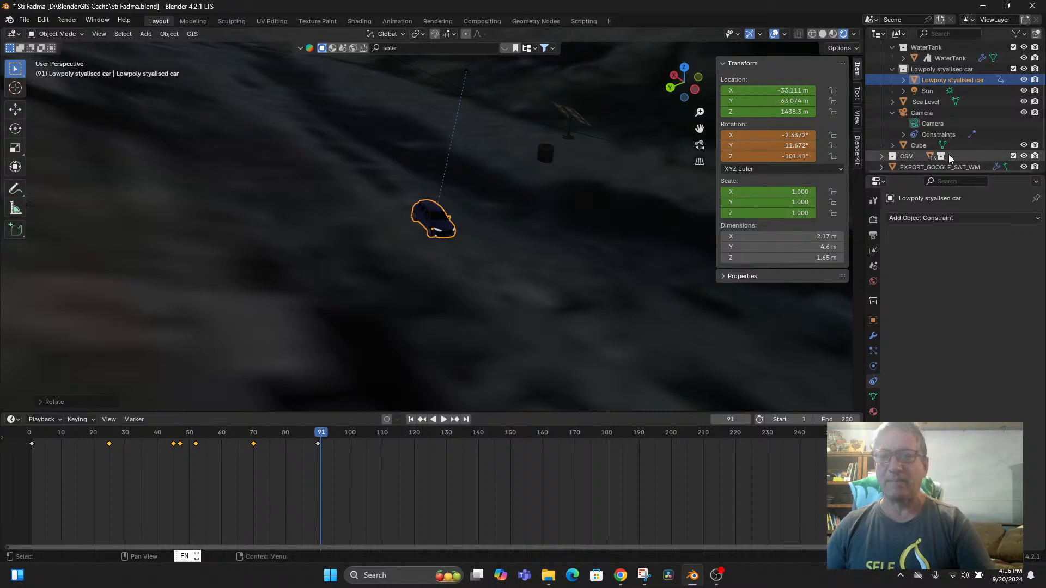
{"action": "left_click", "coordinate": [926, 91]}
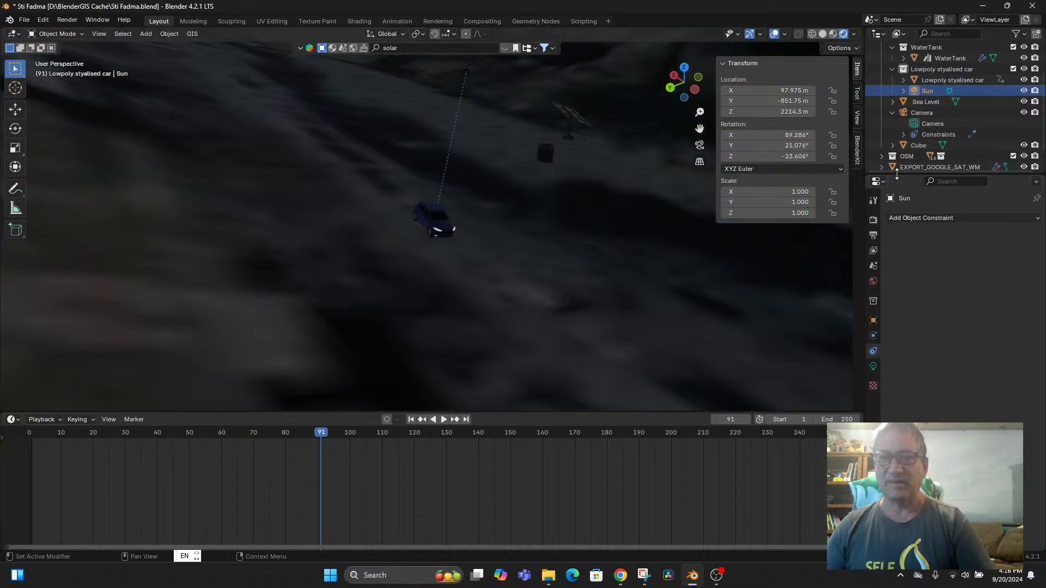
{"action": "left_click", "coordinate": [903, 91]}
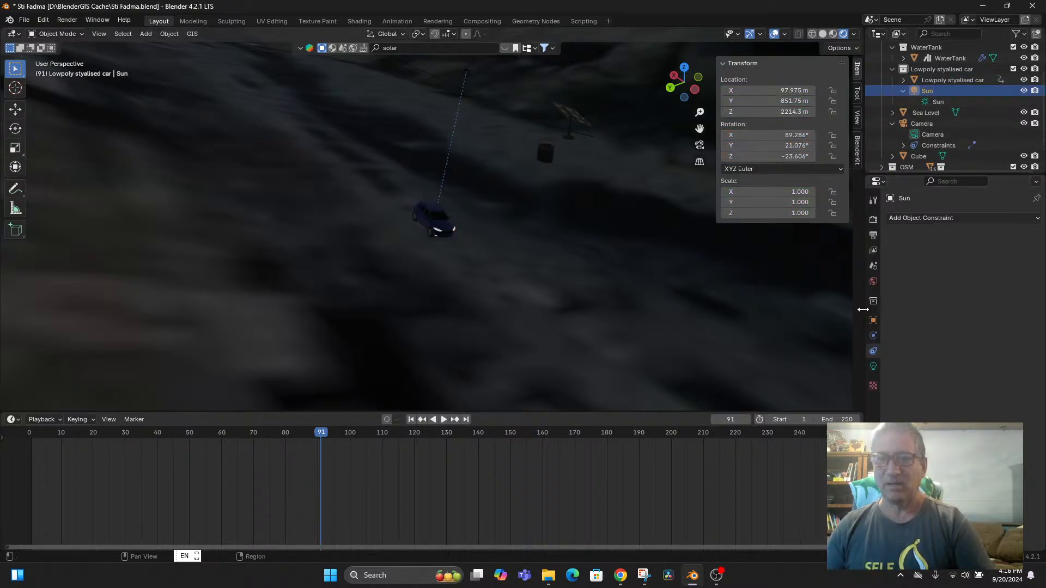
{"action": "left_click", "coordinate": [873, 367]}
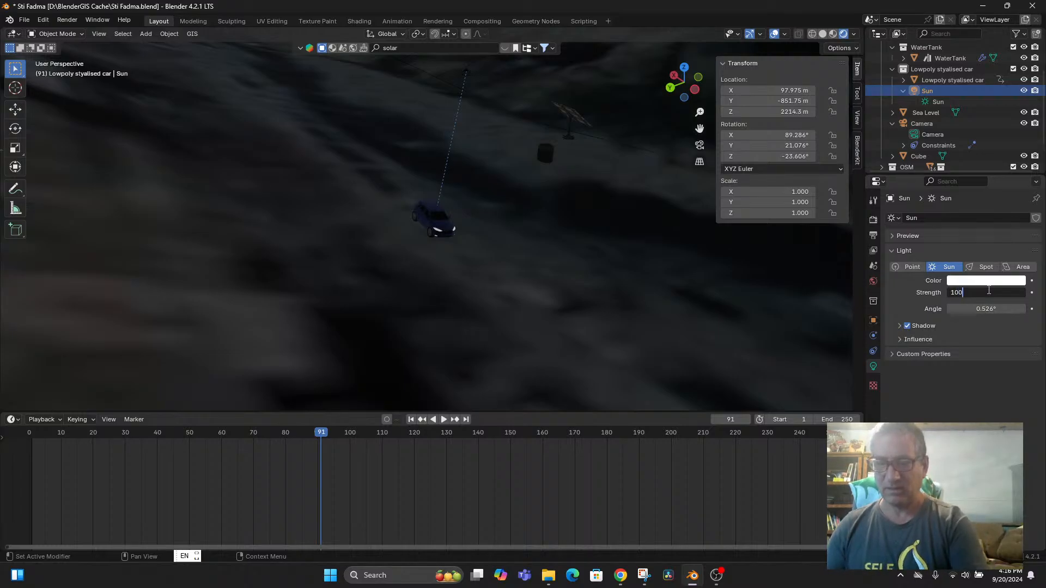
{"action": "key", "text": "Return"}
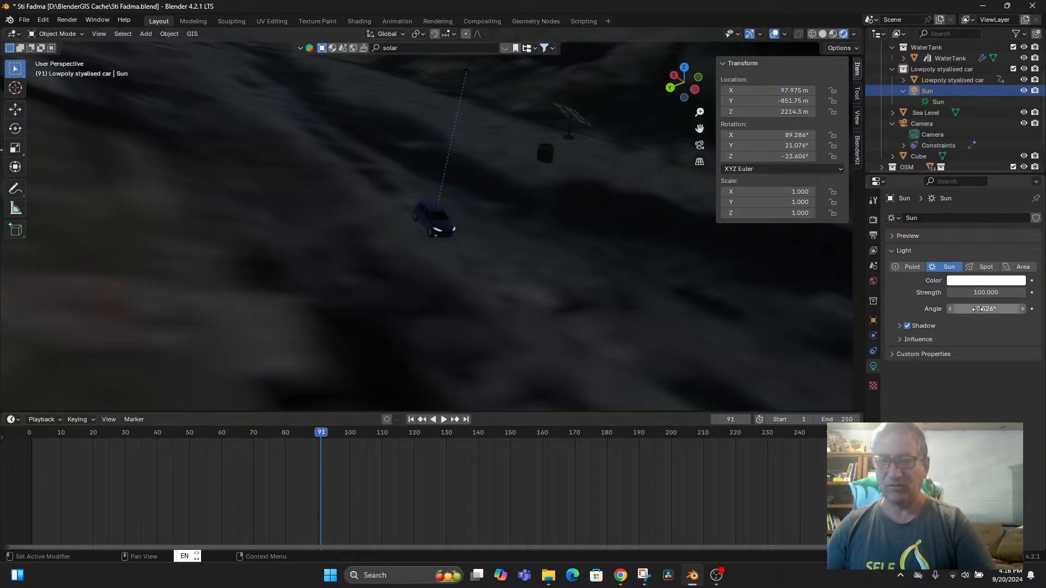
Step: Set the Sun light's angle to 1.03° and rotate the Sun to about X 68°, Y 13°, Z -15°
{"action": "left_click_drag", "start_coordinate": [977, 309], "coordinate": [996, 309]}
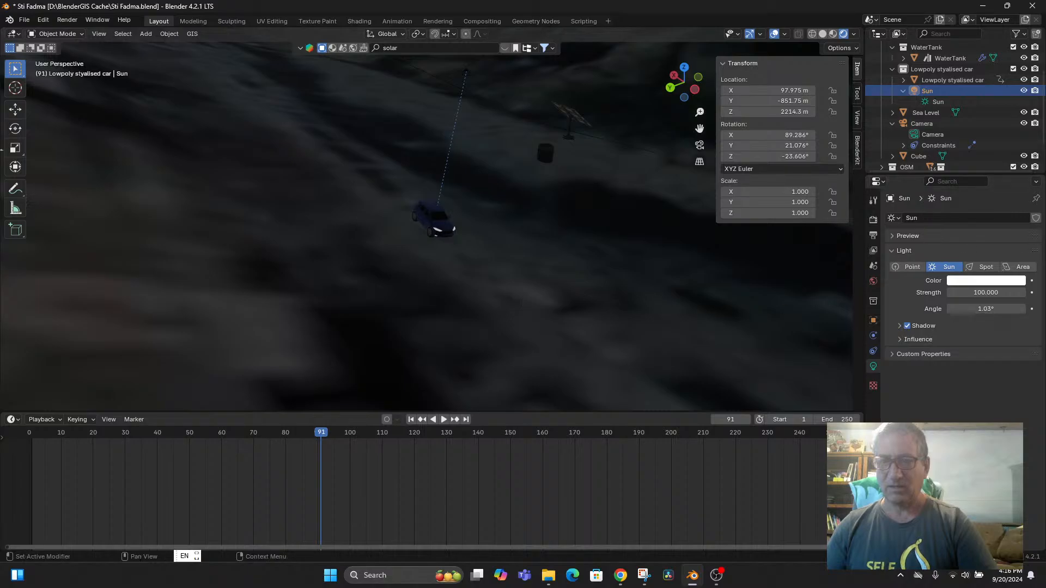
{"action": "scroll", "coordinate": [539, 269], "scroll_direction": "up", "scroll_amount": 8}
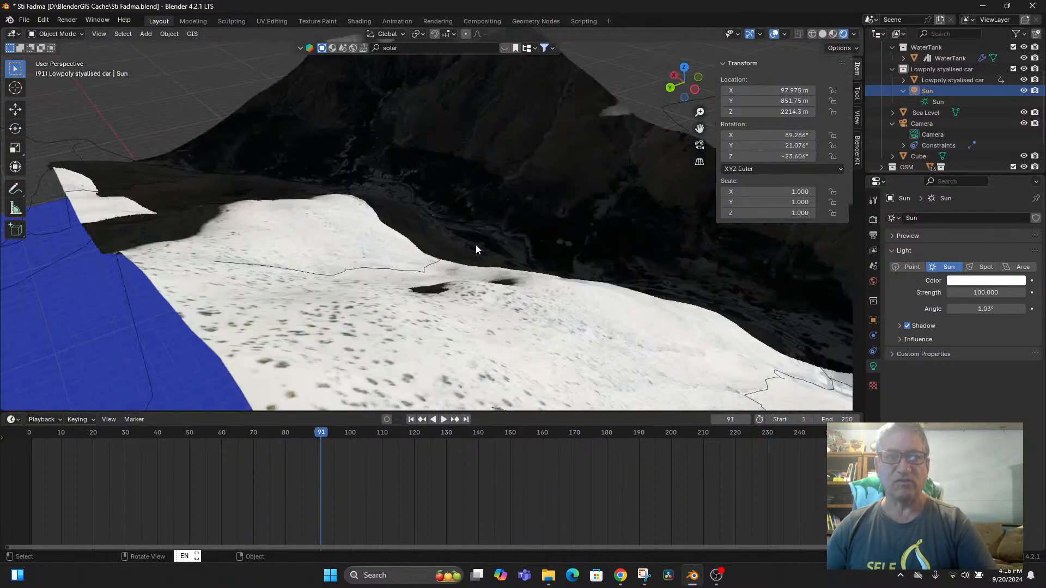
{"action": "scroll", "coordinate": [473, 256], "scroll_direction": "down", "scroll_amount": 5}
{"action": "middle_click_drag", "start_coordinate": [471, 268], "coordinate": [440, 324]}
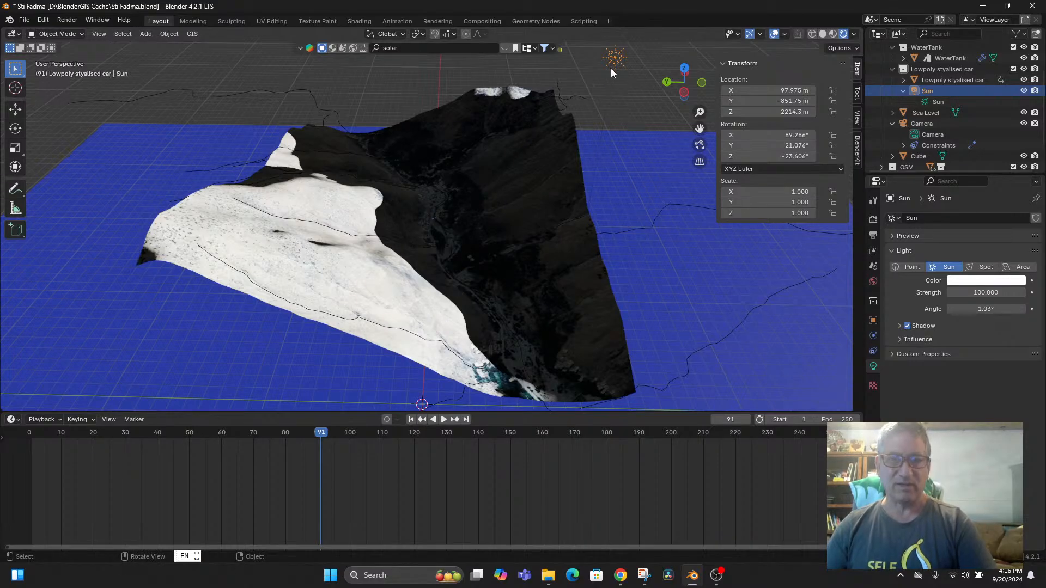
{"action": "key", "text": "r"}
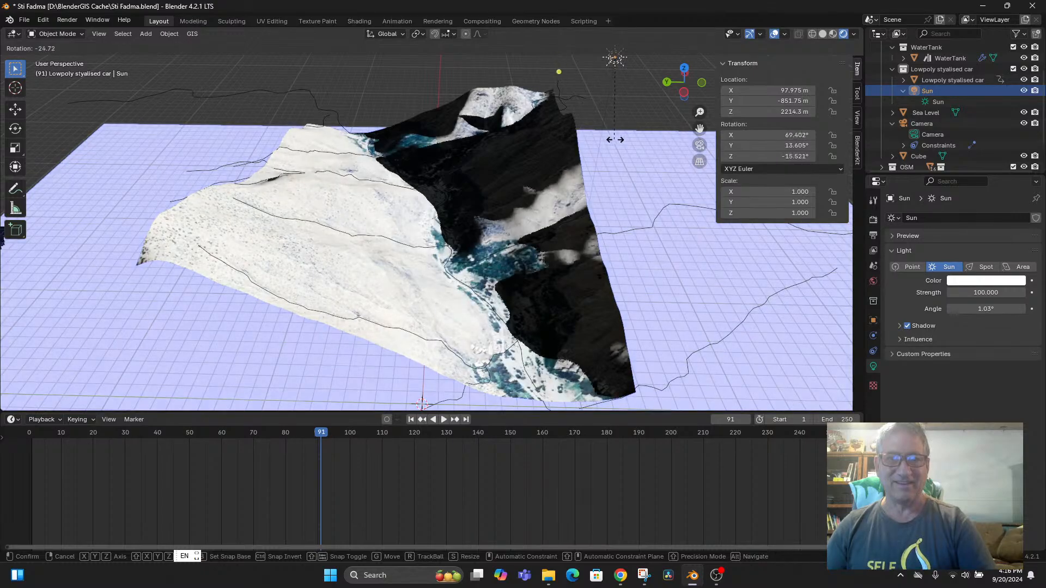
{"action": "left_click", "coordinate": [625, 192]}
Step: Move the Sun to about X 295 m, Y -1474 m, Z 3399 m and rotate it to about X 59°, Y 11°, Z -11°
{"action": "scroll", "coordinate": [606, 208], "scroll_direction": "down", "scroll_amount": 3}
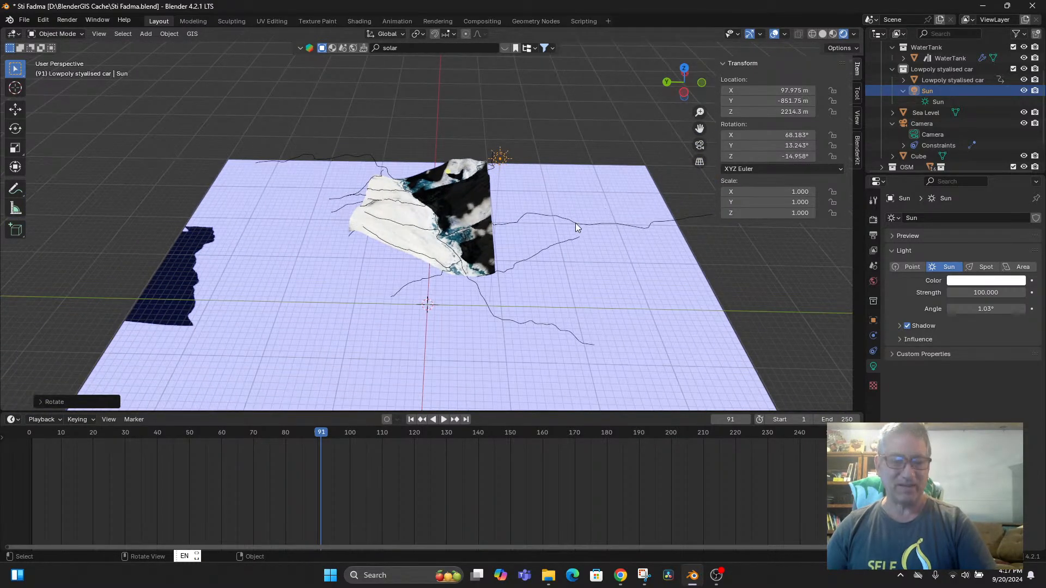
{"action": "key", "text": "g"}
{"action": "key", "text": "z"}
{"action": "left_click", "coordinate": [613, 150]}
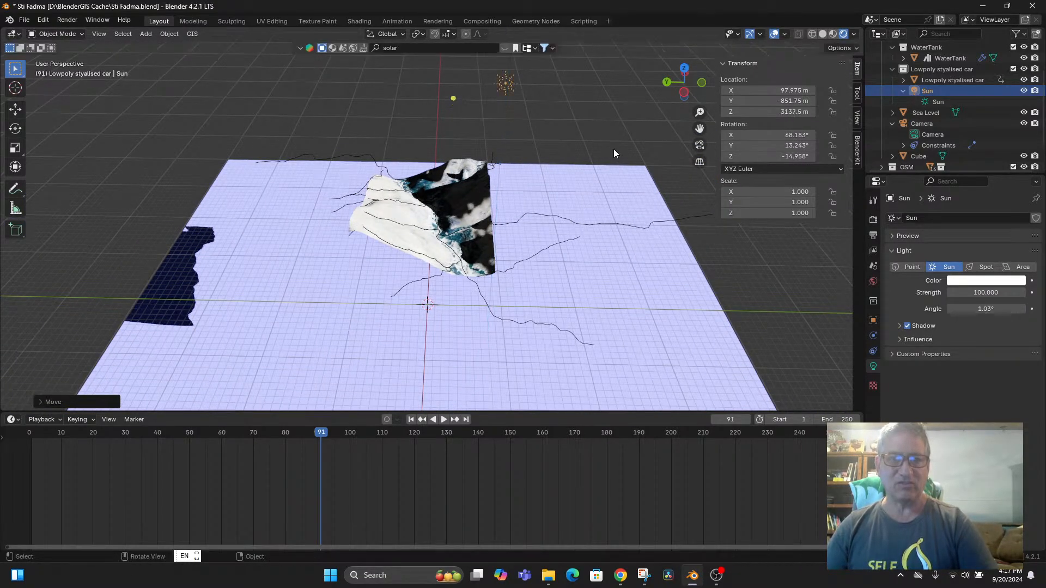
{"action": "key", "text": "g"}
{"action": "left_click", "coordinate": [606, 146]}
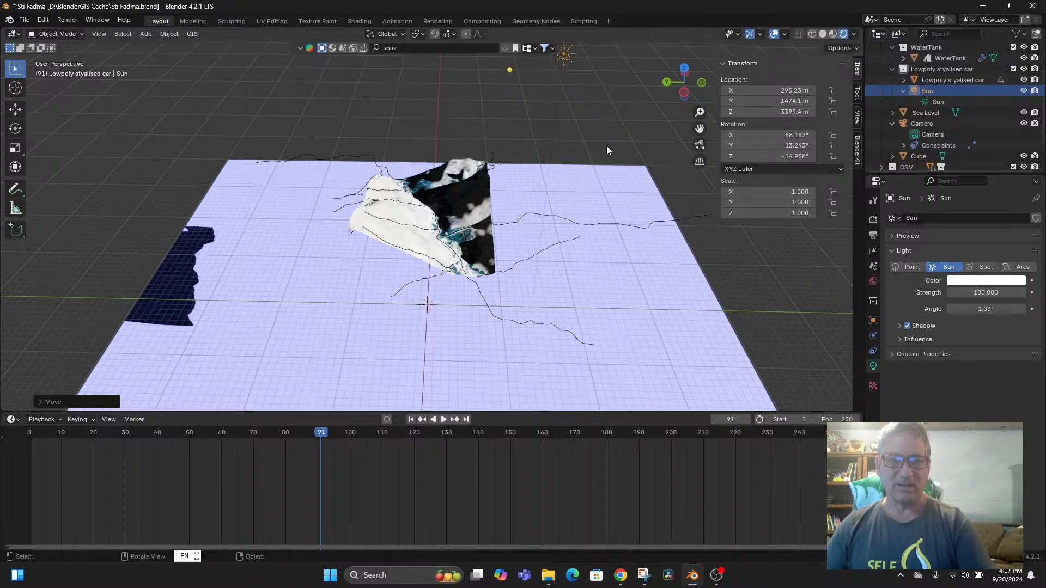
{"action": "key", "text": "r"}
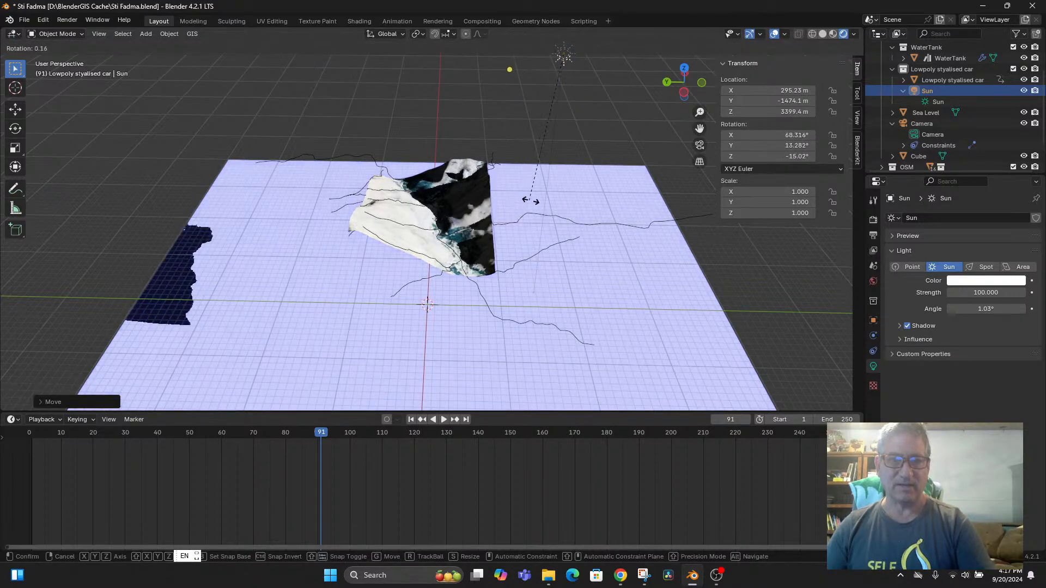
{"action": "left_click", "coordinate": [562, 200]}
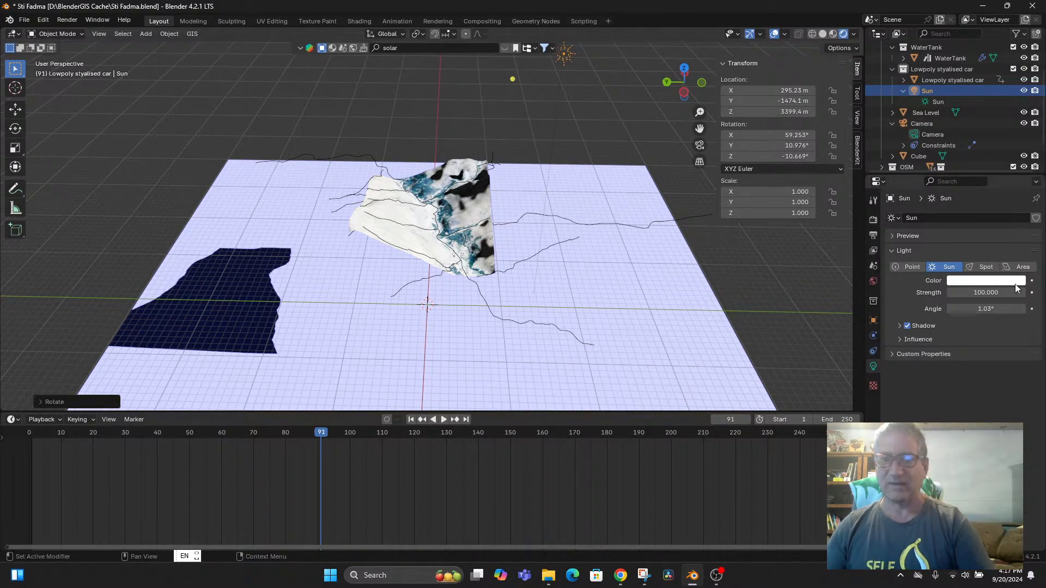
Step: Set the Sun light's strength to 20 and check the lighting on the terrain
{"action": "left_click_drag", "start_coordinate": [1013, 292], "coordinate": [975, 292]}
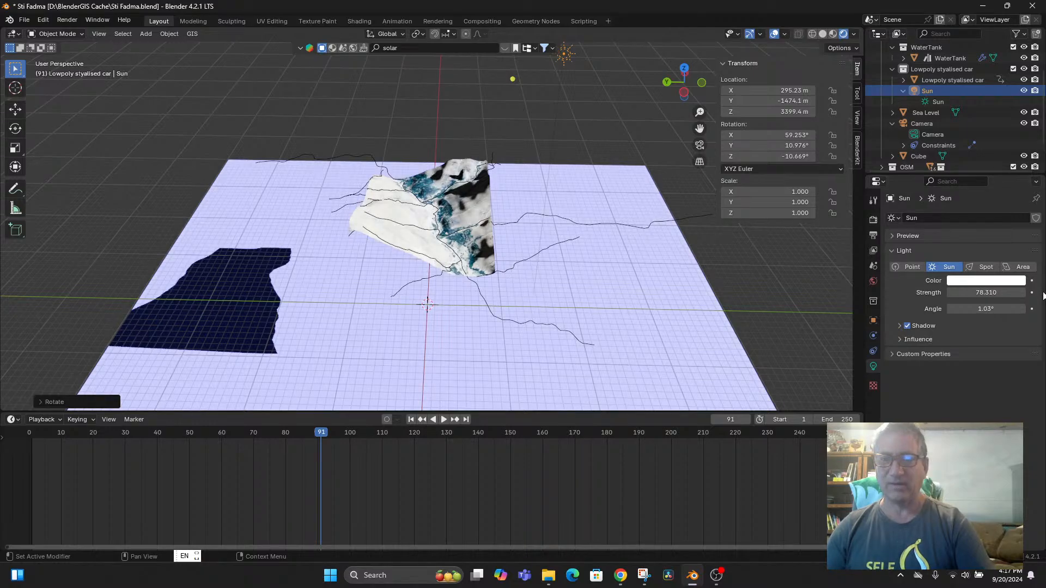
{"action": "left_click", "coordinate": [979, 294]}
{"action": "type", "text": "20"}
{"action": "key", "text": "Return"}
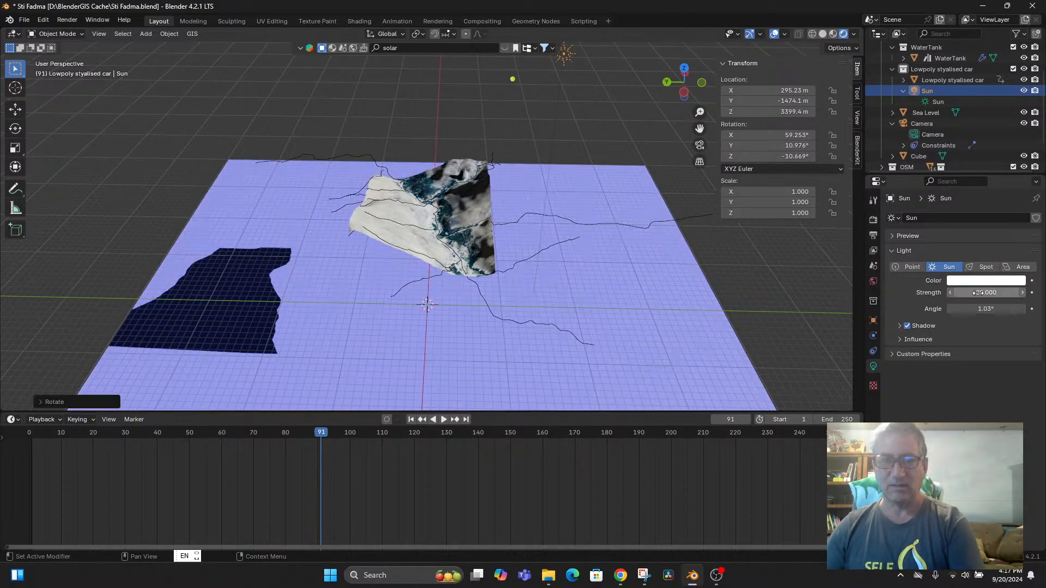
{"action": "scroll", "coordinate": [565, 295], "scroll_direction": "up", "scroll_amount": 3}
{"action": "middle_click_drag", "start_coordinate": [496, 163], "coordinate": [476, 261]}
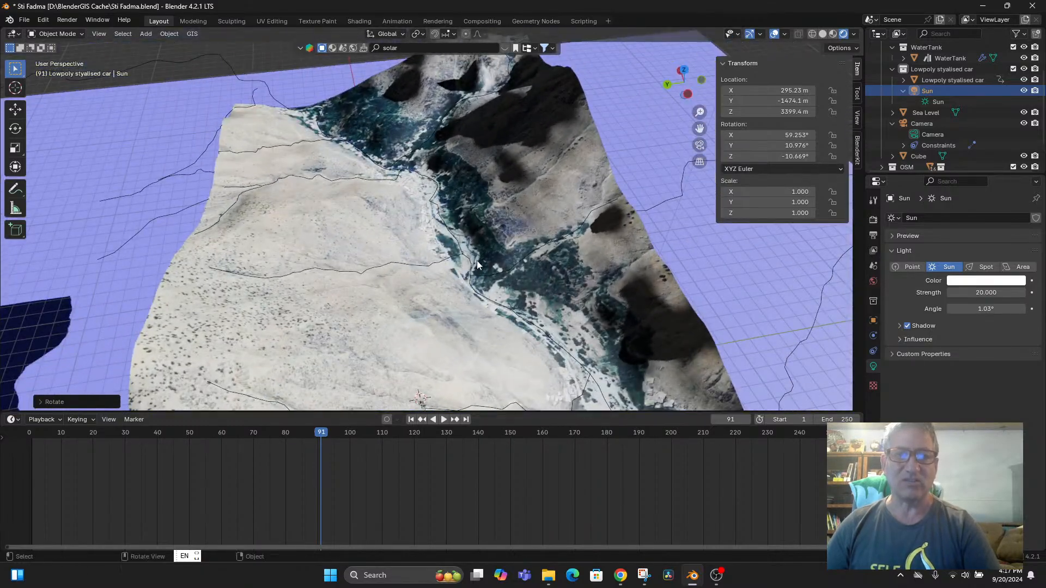
Step: Select and frame the Lowpoly styalised car, and compare its surroundings in Material Preview and Rendered shading
{"action": "left_click", "coordinate": [939, 70]}
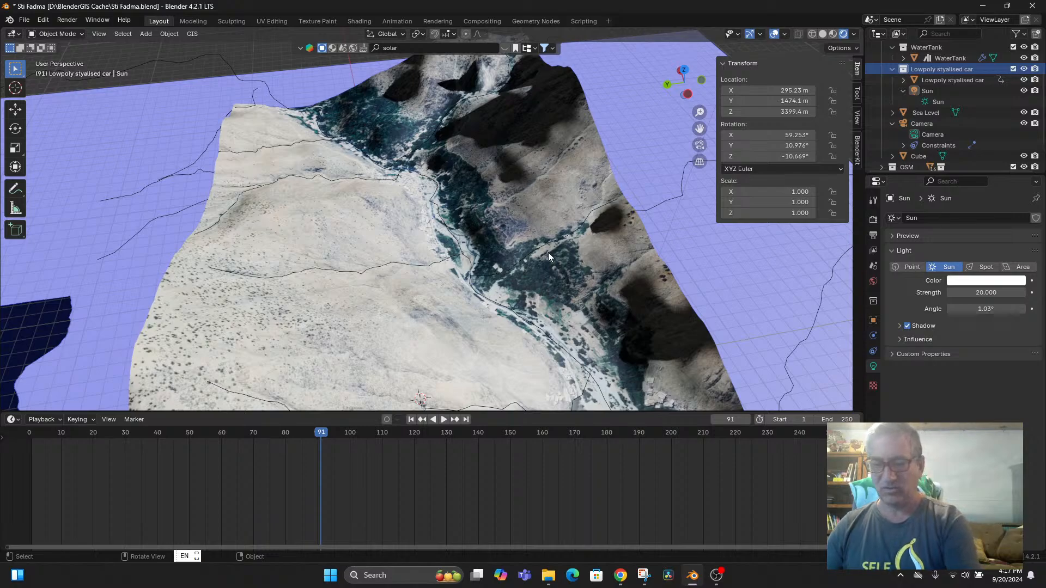
{"action": "left_click", "coordinate": [936, 79]}
{"action": "key", "text": "KP_Decimal"}
{"action": "middle_click_drag", "start_coordinate": [474, 282], "coordinate": [491, 232]}
{"action": "scroll", "coordinate": [508, 261], "scroll_direction": "up", "scroll_amount": 2}
{"action": "scroll", "coordinate": [506, 261], "scroll_direction": "down", "scroll_amount": 1}
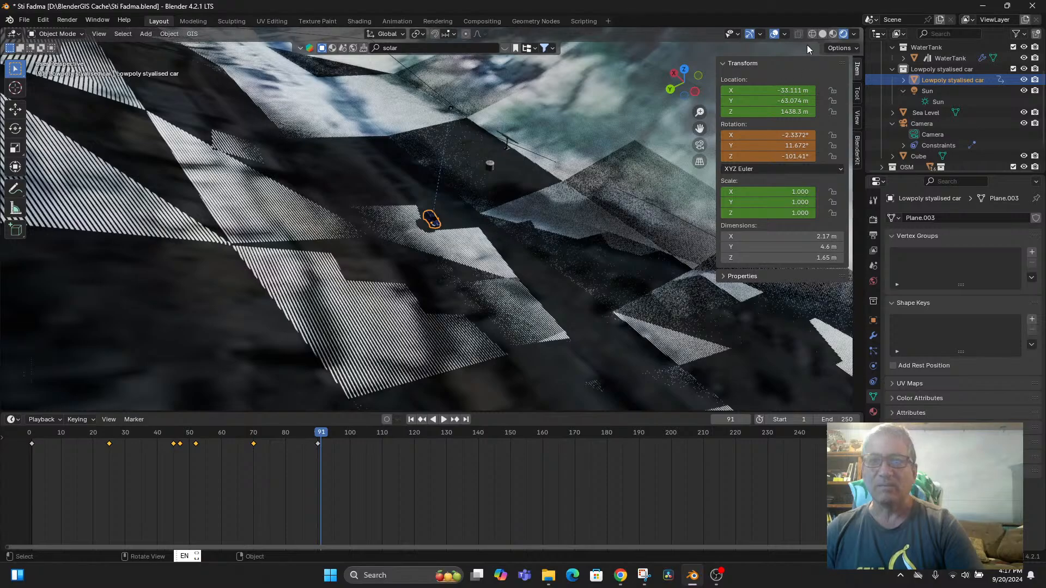
{"action": "left_click", "coordinate": [833, 34]}
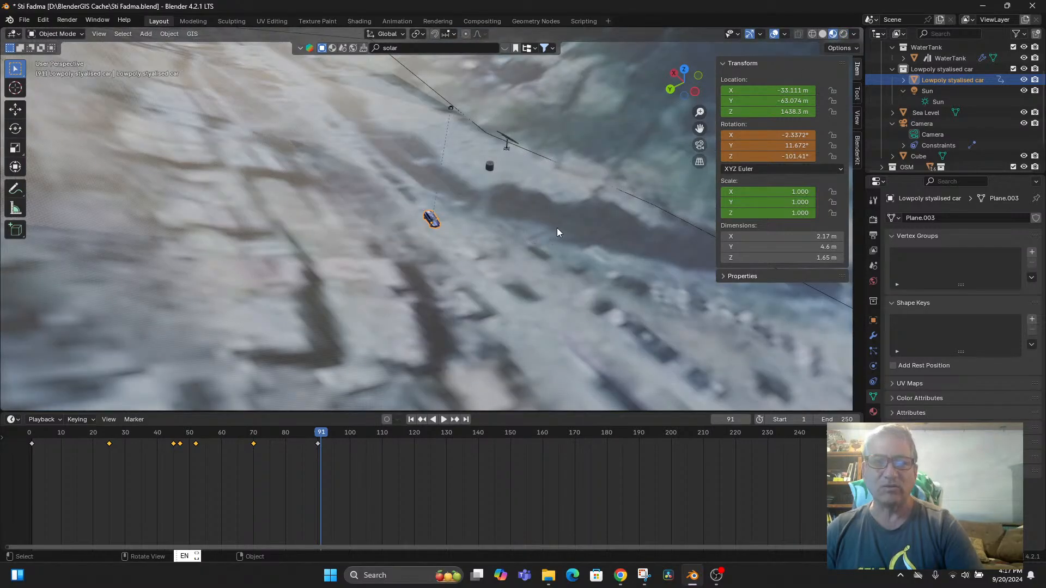
{"action": "middle_click_drag", "start_coordinate": [557, 229], "coordinate": [599, 212]}
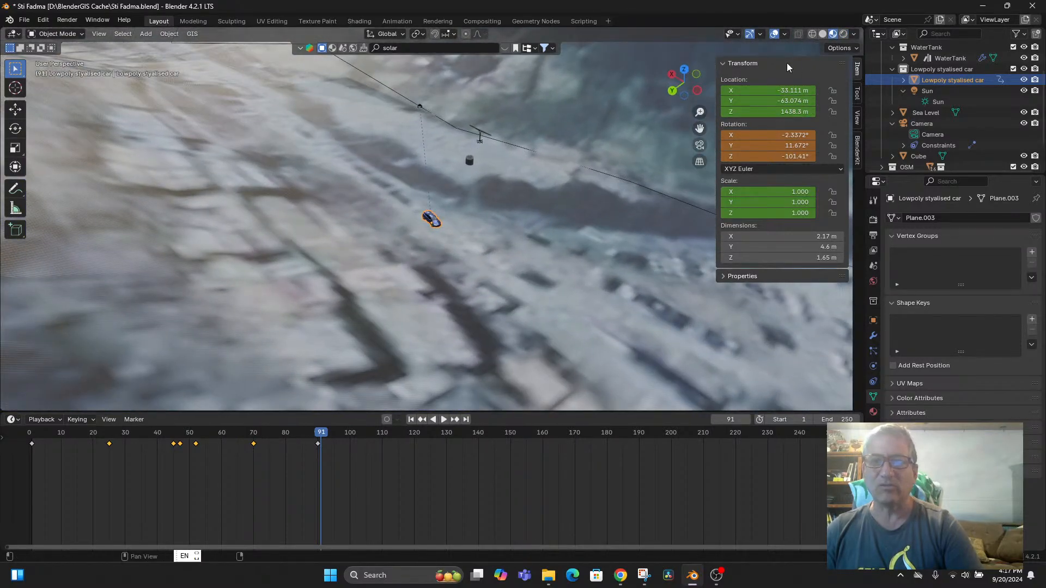
{"action": "left_click", "coordinate": [843, 34]}
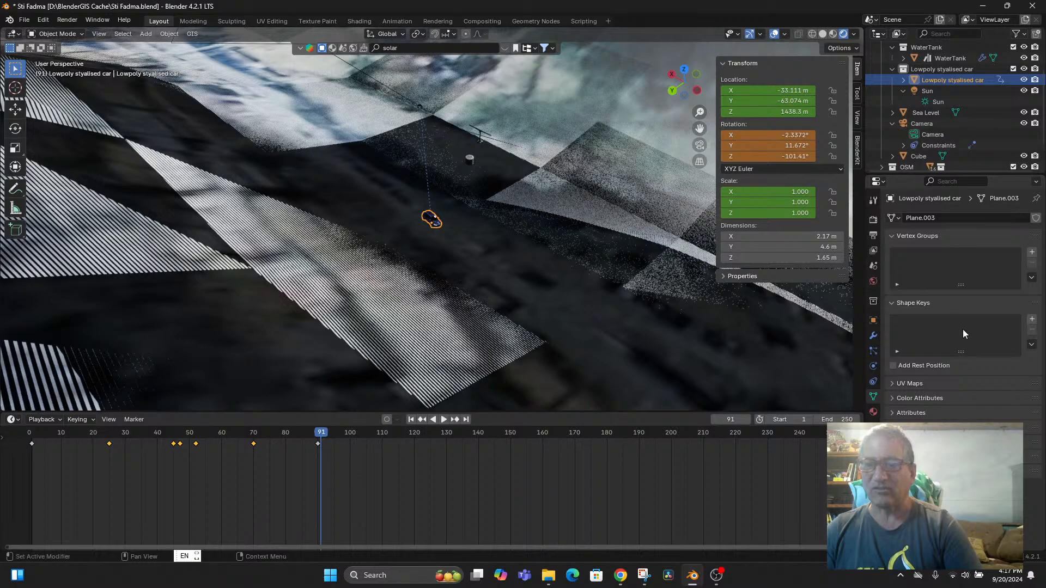
Step: Switch the scene's render engine to Cycles
{"action": "left_click", "coordinate": [873, 220]}
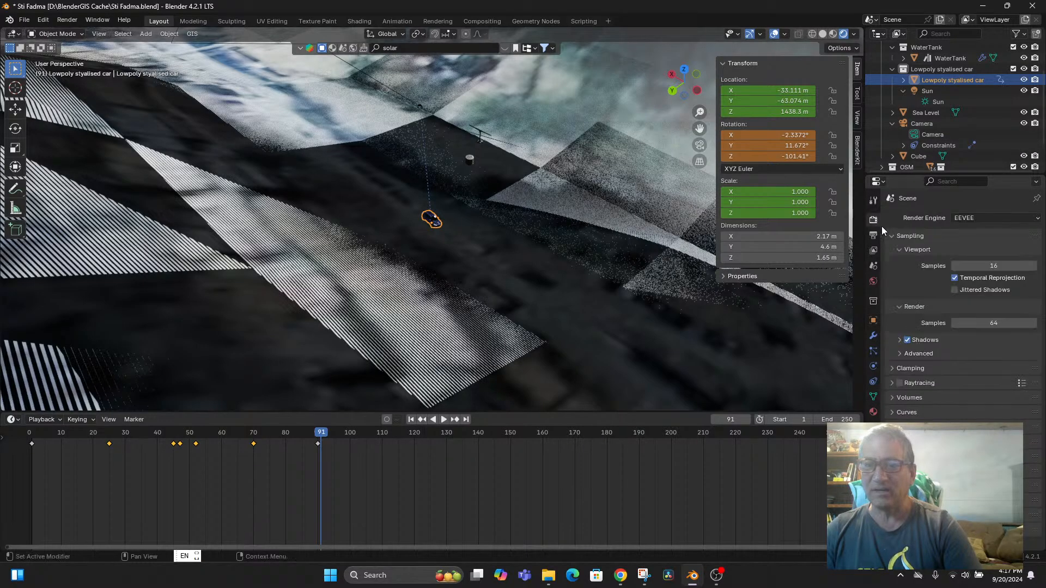
{"action": "left_click", "coordinate": [1002, 220]}
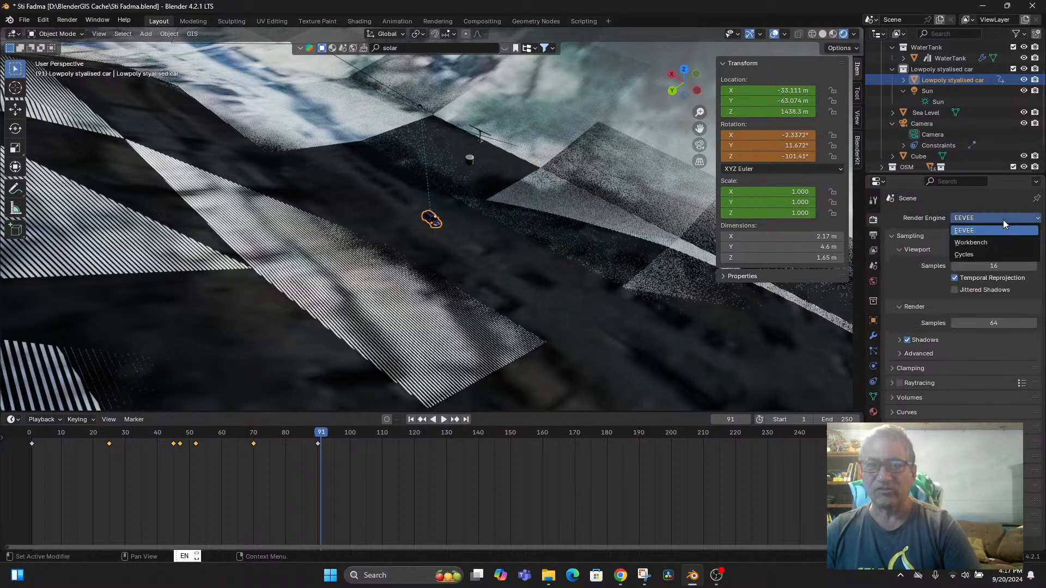
{"action": "left_click", "coordinate": [978, 253]}
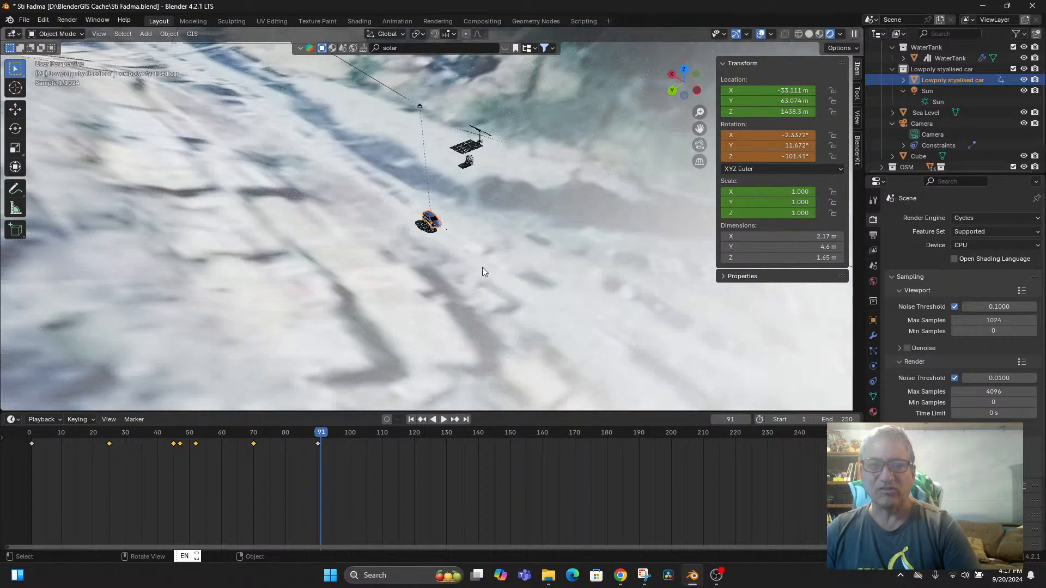
Step: Lower the car along Z onto the terrain to about Z 1437.4 m and keyframe it at frame 91
{"action": "mouse_move", "coordinate": [484, 261]}
{"action": "middle_mouse_down"}
{"action": "mouse_move", "coordinate": [519, 250]}
{"action": "mouse_move", "coordinate": [487, 276]}
{"action": "middle_mouse_up"}
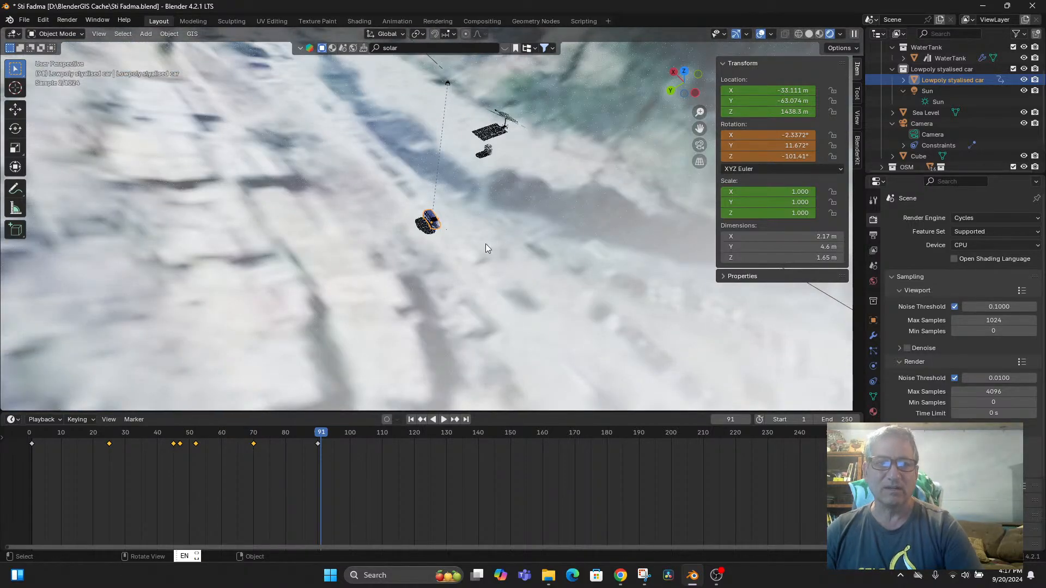
{"action": "scroll", "coordinate": [455, 241], "scroll_direction": "up", "scroll_amount": 5}
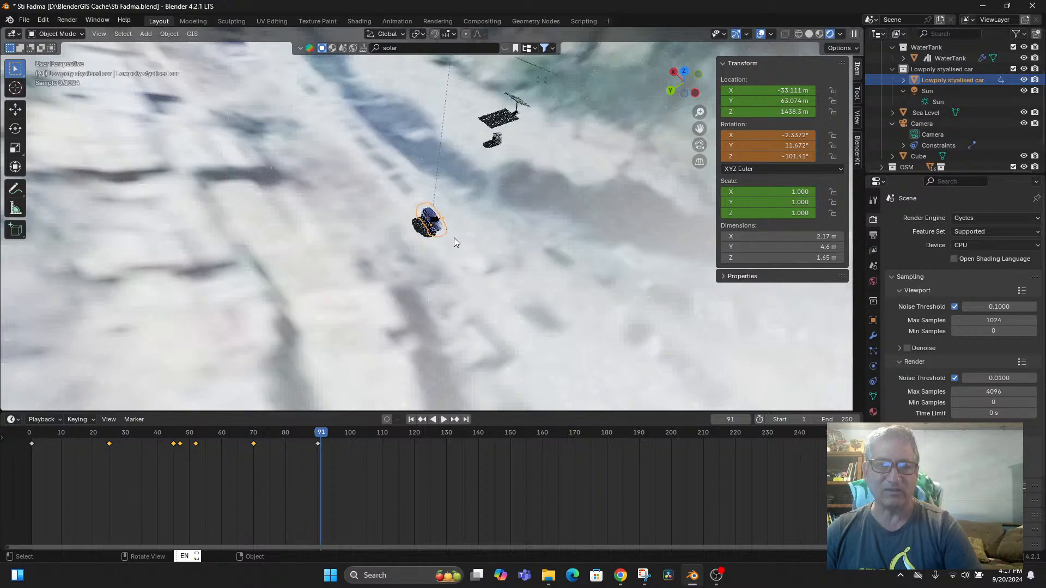
{"action": "scroll", "coordinate": [453, 238], "scroll_direction": "up", "scroll_amount": 2}
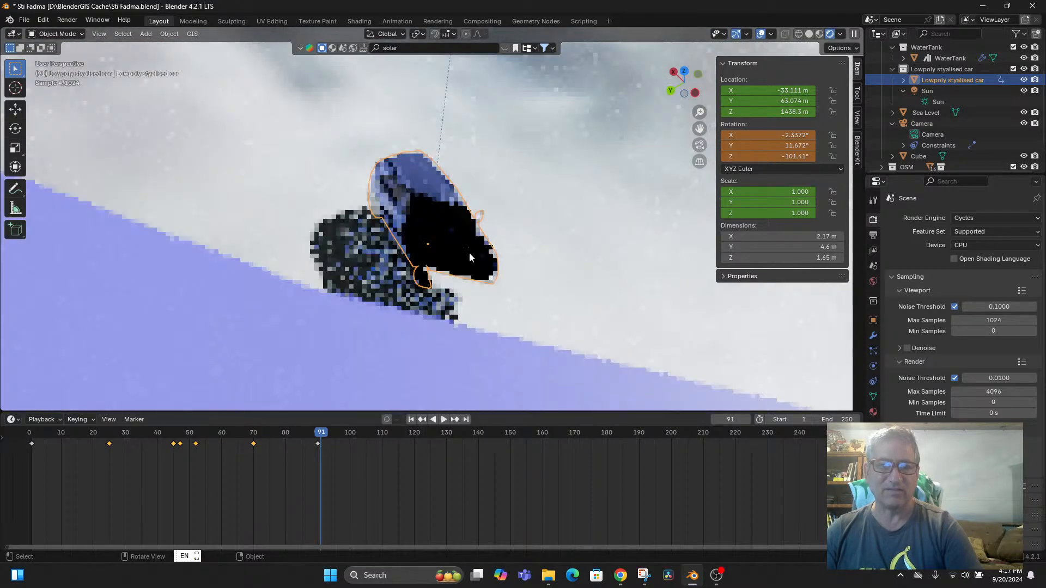
{"action": "middle_click_drag", "start_coordinate": [468, 253], "coordinate": [450, 250]}
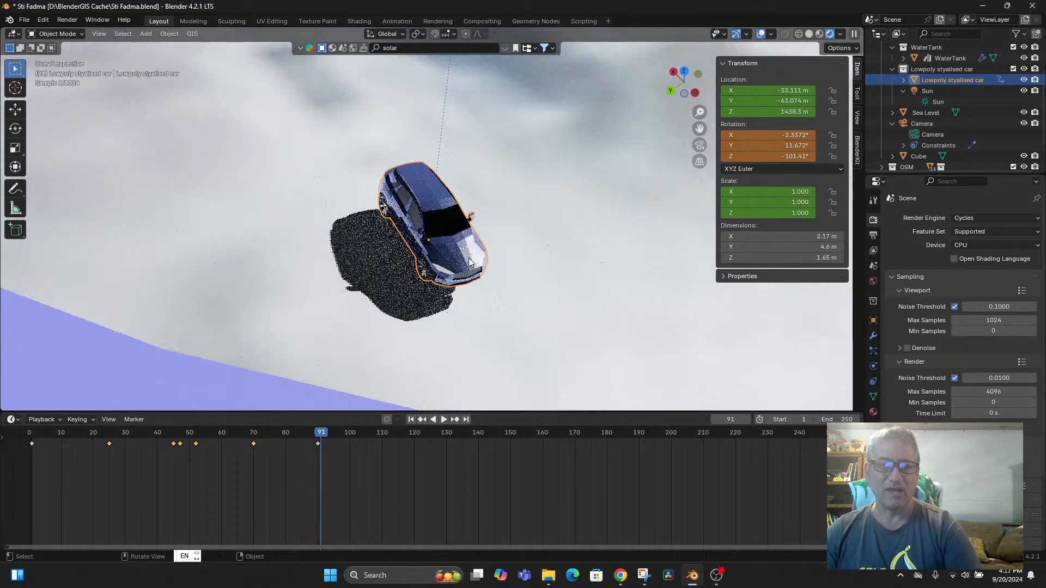
{"action": "key", "text": "g"}
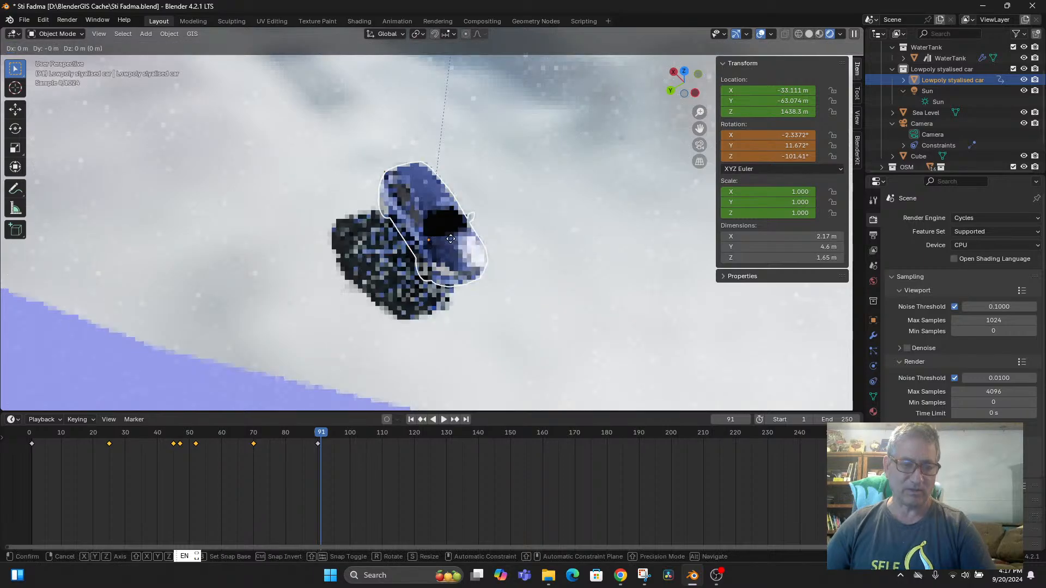
{"action": "key", "text": "z"}
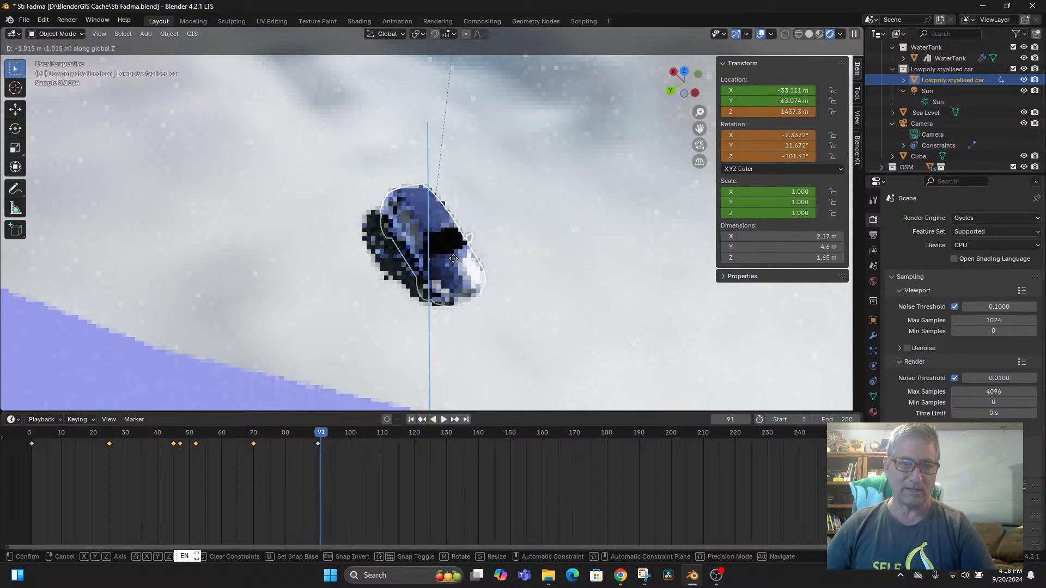
{"action": "left_click", "coordinate": [455, 257]}
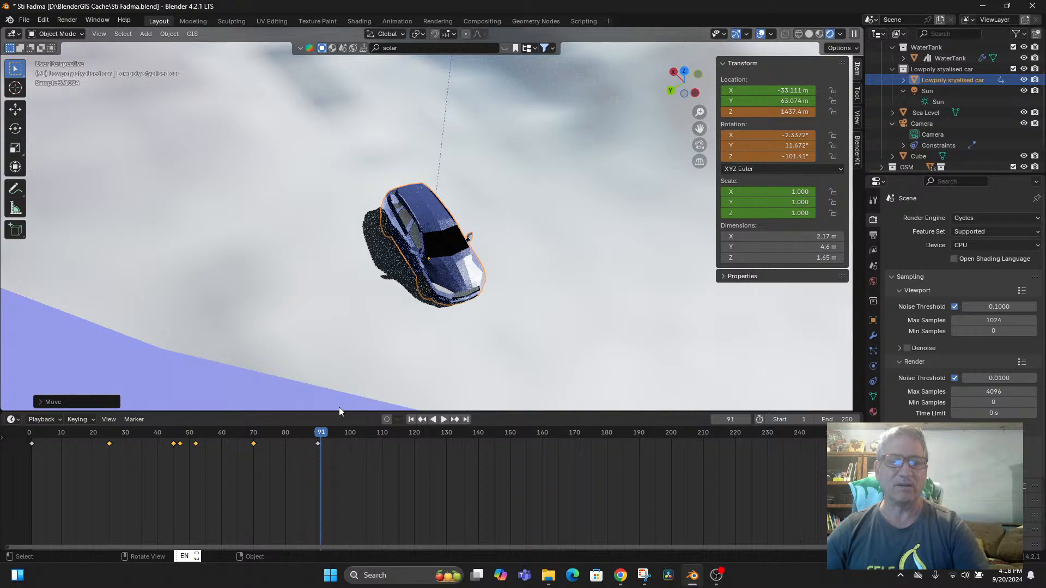
{"action": "key", "text": "i"}
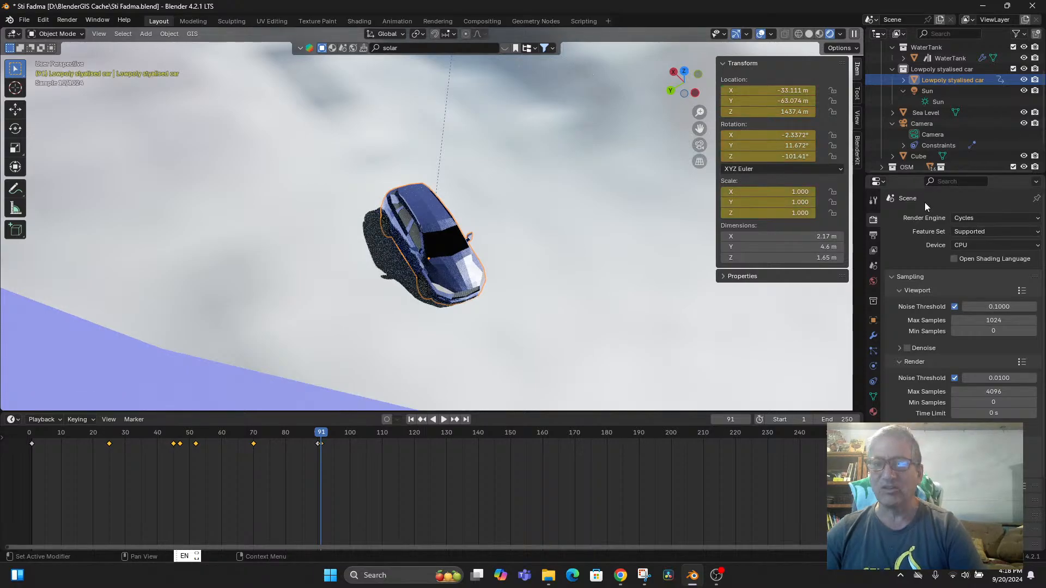
Step: Try the Workbench render engine, and set the engine back to EEVEE
{"action": "left_click", "coordinate": [996, 221]}
{"action": "left_click", "coordinate": [987, 242]}
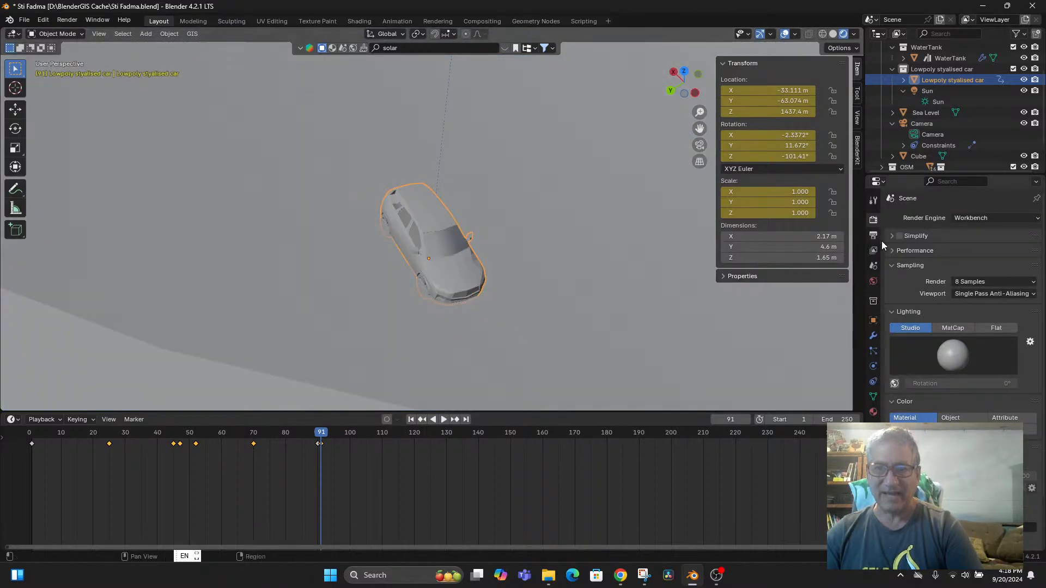
{"action": "left_click", "coordinate": [992, 221]}
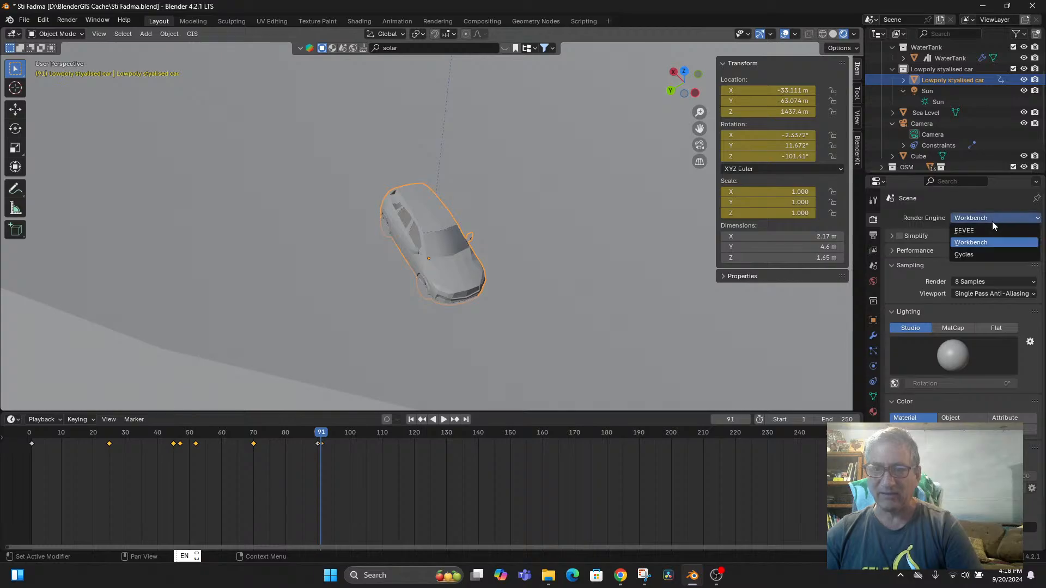
{"action": "left_click", "coordinate": [981, 233]}
{"action": "mouse_move", "coordinate": [482, 310]}
{"action": "middle_mouse_down"}
{"action": "mouse_move", "coordinate": [527, 308]}
{"action": "mouse_move", "coordinate": [492, 311]}
{"action": "middle_mouse_up"}
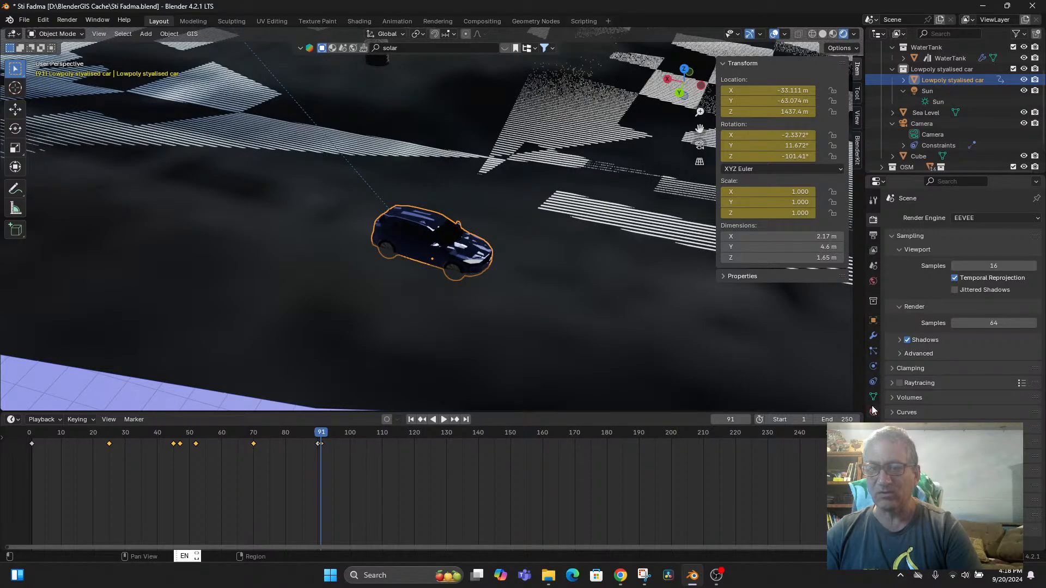
Step: Try the Spot type on the Sun light, return it to Sun, and switch it to Point
{"action": "left_click", "coordinate": [927, 90]}
{"action": "left_click", "coordinate": [875, 368]}
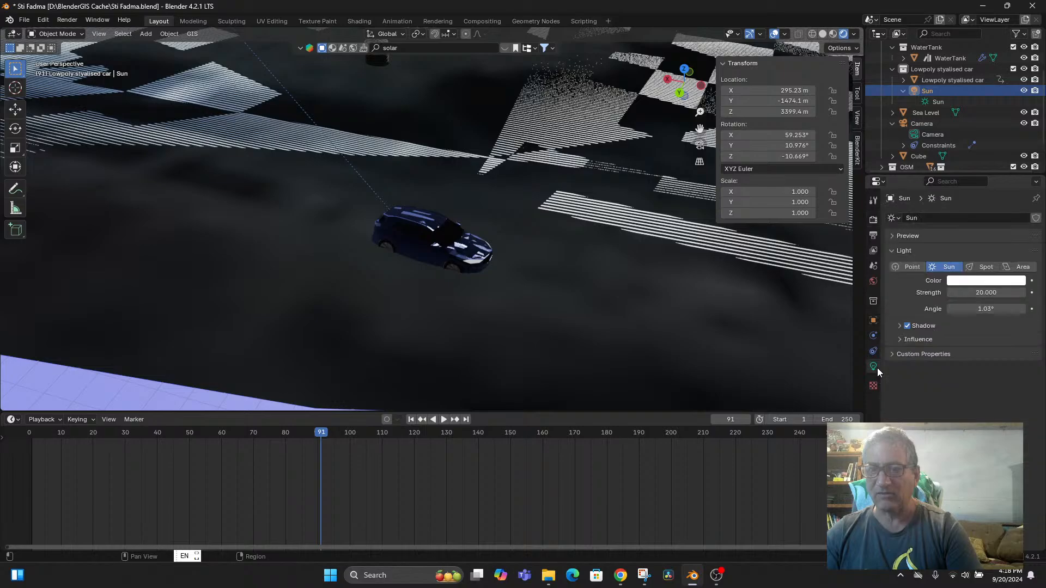
{"action": "left_click", "coordinate": [981, 266]}
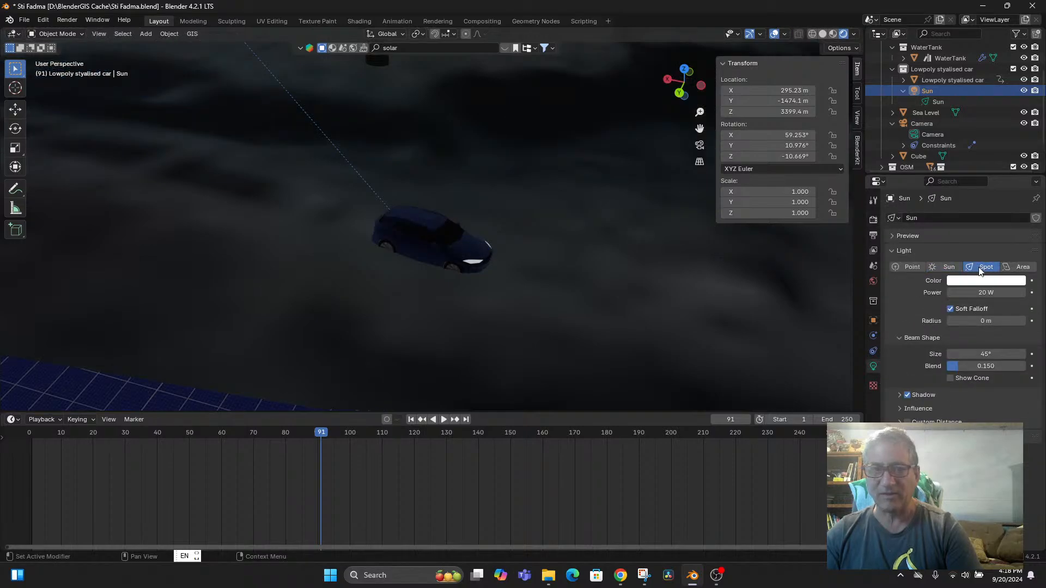
{"action": "left_click", "coordinate": [929, 268]}
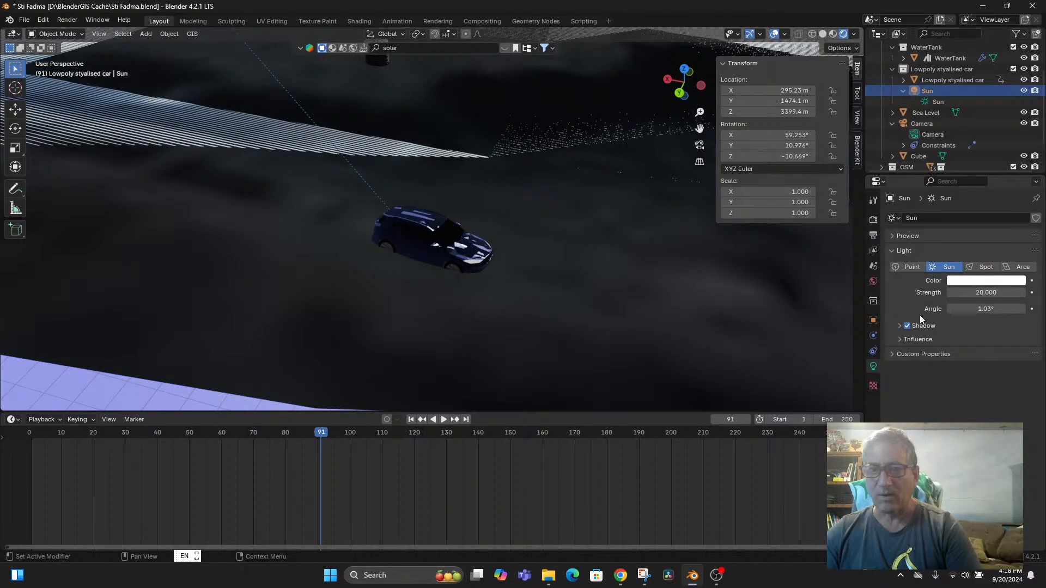
{"action": "left_click", "coordinate": [908, 267]}
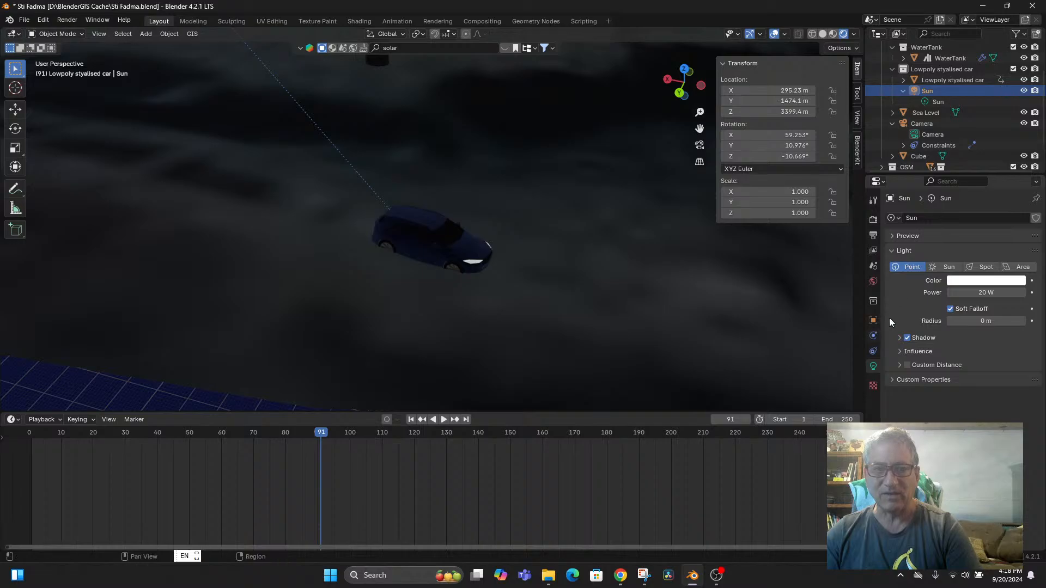
Step: Raise the Point light's power to about 121 W
{"action": "middle_click_drag", "start_coordinate": [638, 330], "coordinate": [593, 301]}
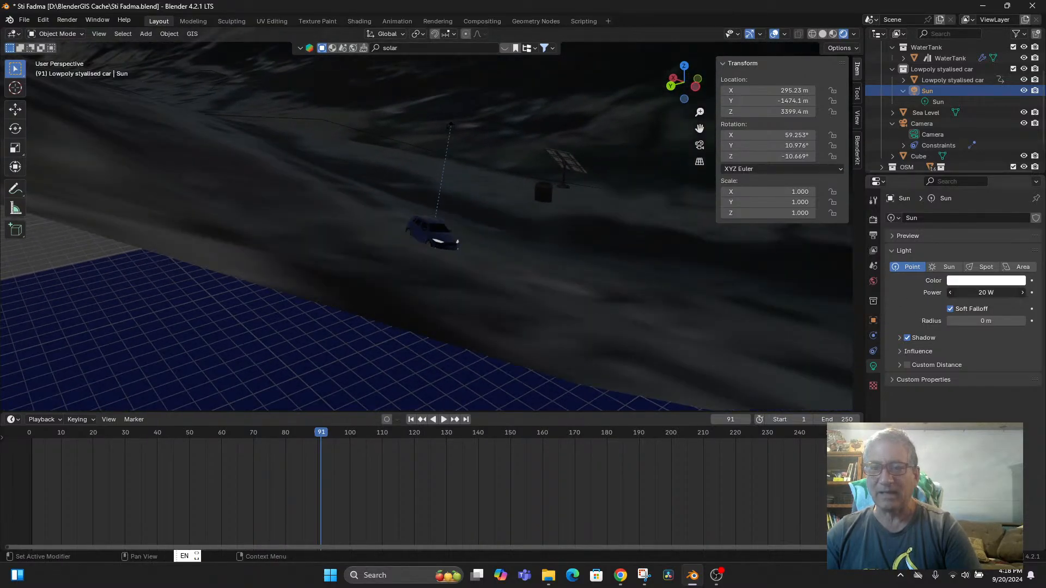
{"action": "left_click_drag", "start_coordinate": [986, 293], "coordinate": [1002, 292]}
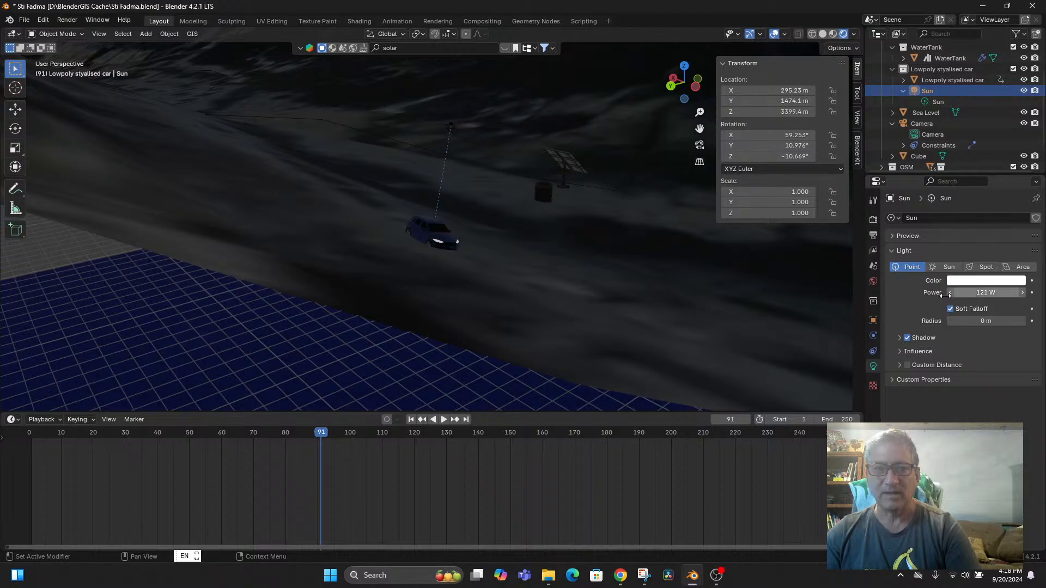
{"action": "middle_click_drag", "start_coordinate": [392, 311], "coordinate": [485, 298]}
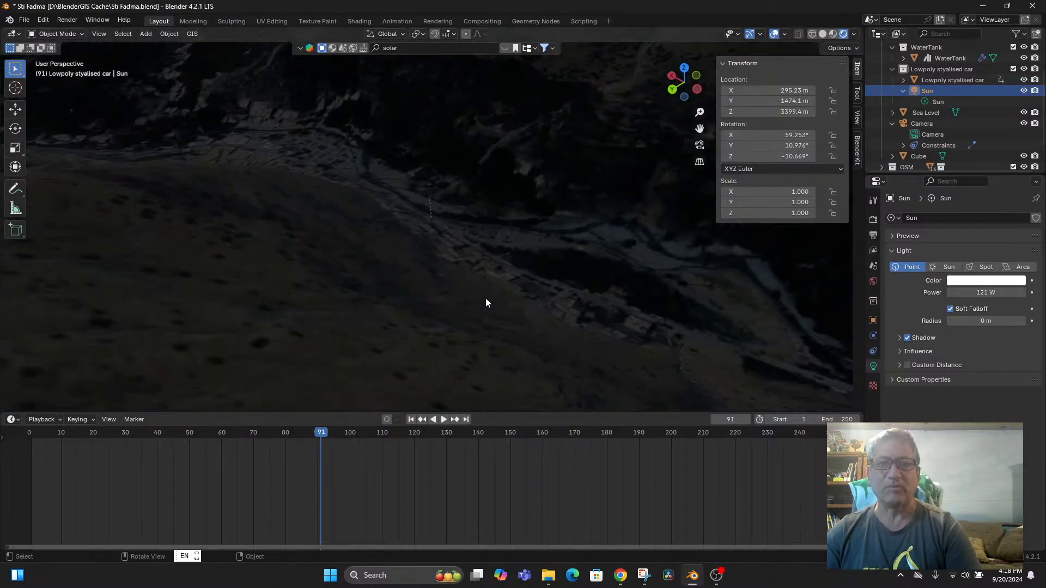
Step: Move the Point light over the terrain to about X 34 m, Y -245 m, Z 1697 m
{"action": "scroll", "coordinate": [486, 298], "scroll_direction": "down", "scroll_amount": 10}
{"action": "scroll", "coordinate": [508, 155], "scroll_direction": "down", "scroll_amount": 5}
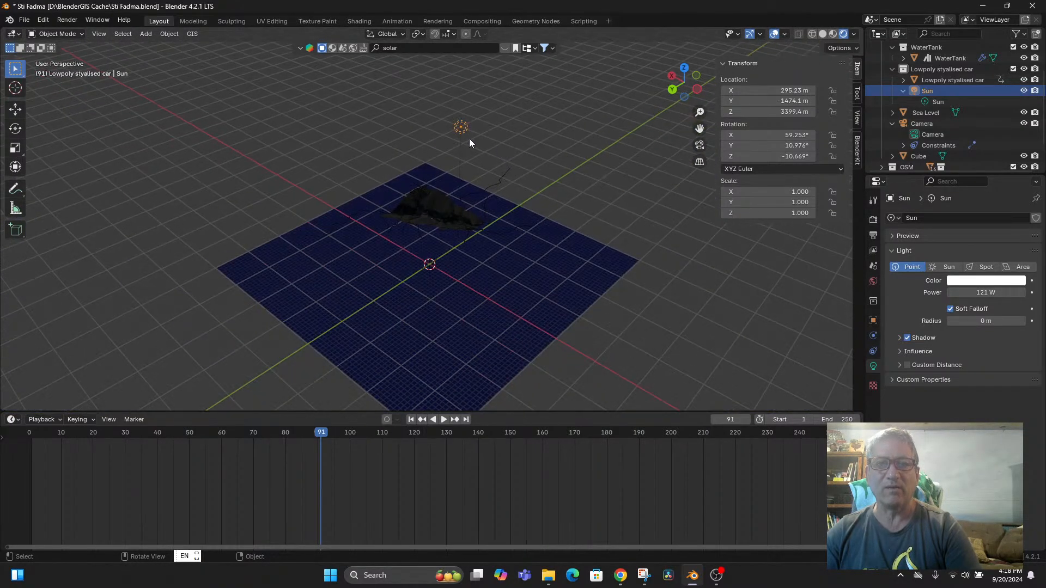
{"action": "key", "text": "g"}
{"action": "left_click", "coordinate": [459, 219]}
{"action": "middle_click_drag", "start_coordinate": [459, 220], "coordinate": [510, 263]}
{"action": "scroll", "coordinate": [566, 264], "scroll_direction": "up", "scroll_amount": 5}
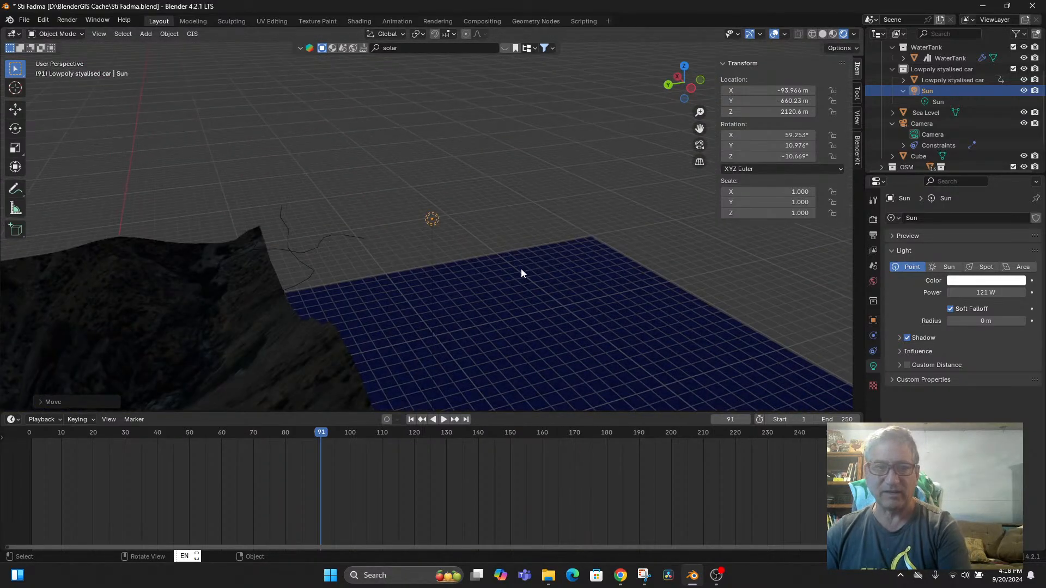
{"action": "key", "text": "g"}
{"action": "left_click", "coordinate": [263, 334]}
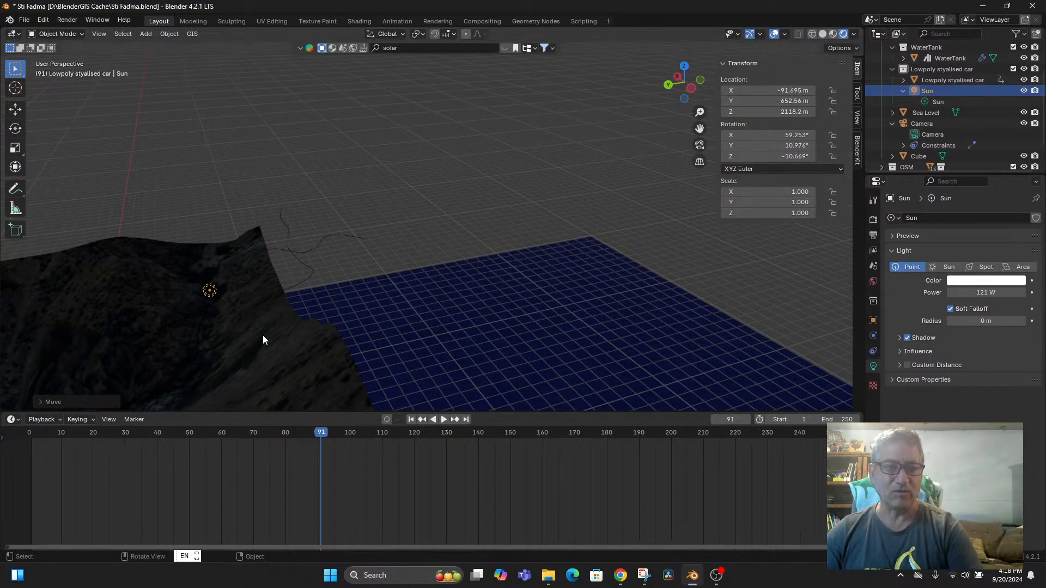
{"action": "middle_click_drag", "start_coordinate": [263, 335], "coordinate": [392, 341]}
{"action": "key", "text": "g"}
{"action": "left_click", "coordinate": [319, 33]}
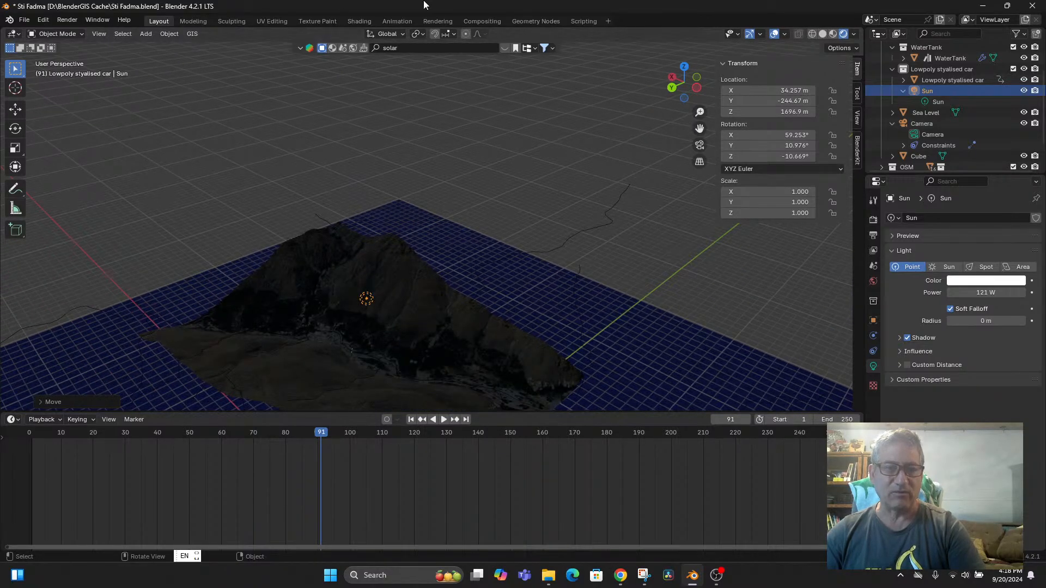
Step: Switch the light to Spot and aim its beam at the valley, rotated to about X 41.9°, Y 0.7°, Z -23.2°
{"action": "middle_click_drag", "start_coordinate": [434, 212], "coordinate": [381, 305]}
{"action": "scroll", "coordinate": [451, 250], "scroll_direction": "up", "scroll_amount": 5}
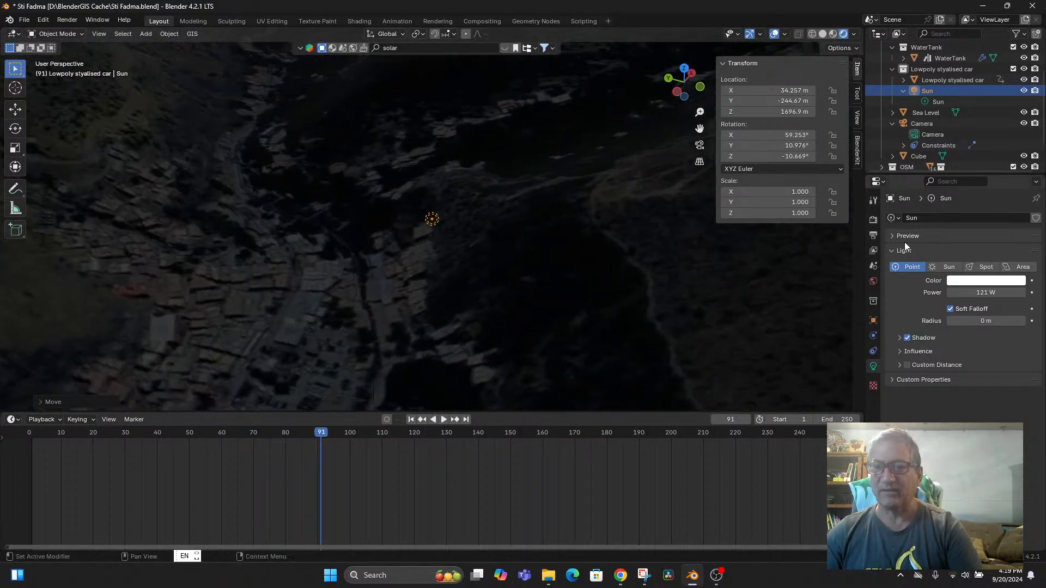
{"action": "left_click", "coordinate": [980, 268]}
{"action": "middle_click_drag", "start_coordinate": [438, 294], "coordinate": [333, 249]}
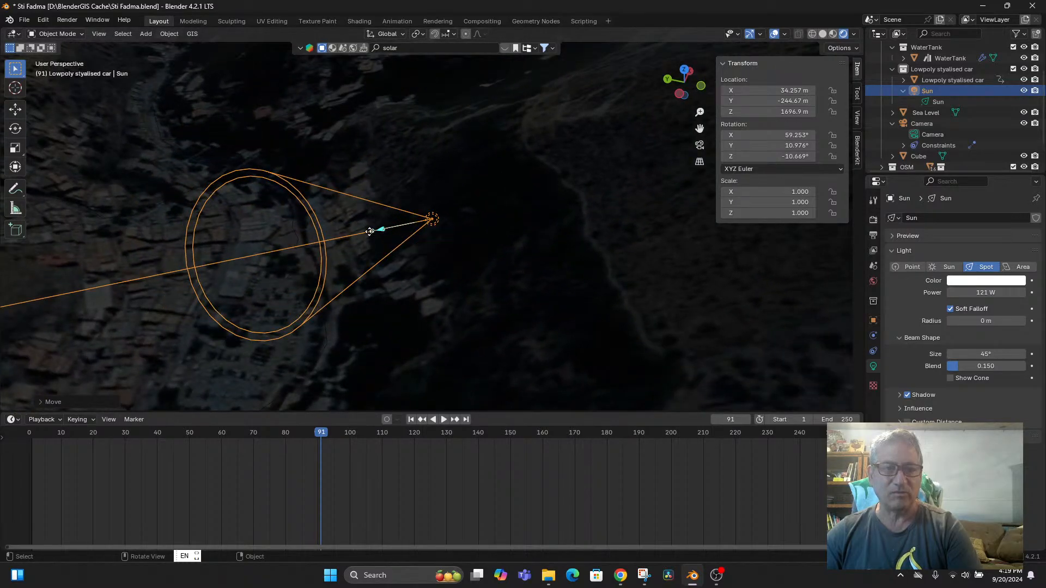
{"action": "left_click_drag", "start_coordinate": [370, 231], "coordinate": [169, 384]}
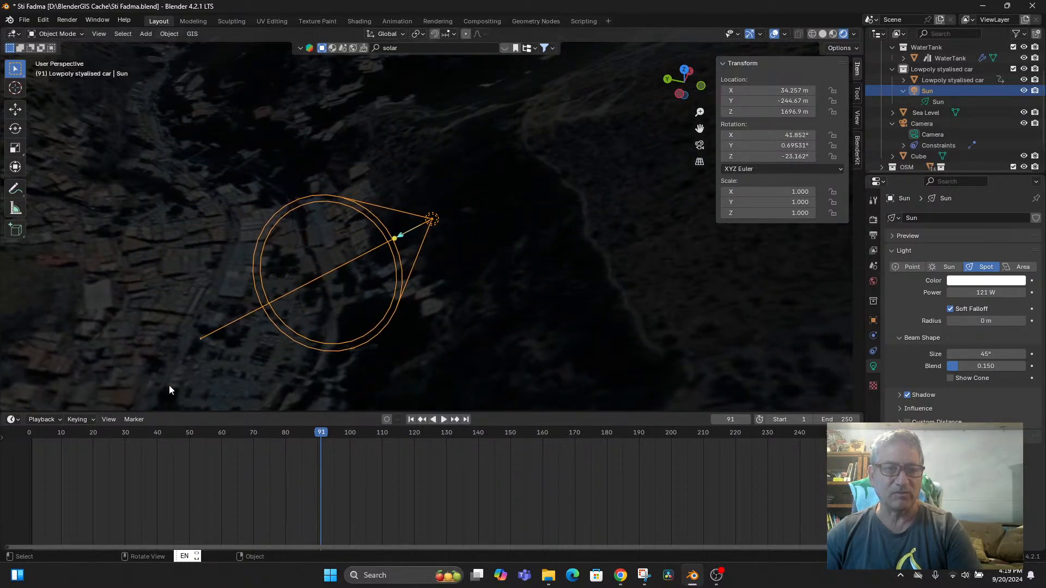
{"action": "middle_click_drag", "start_coordinate": [168, 384], "coordinate": [567, 263]}
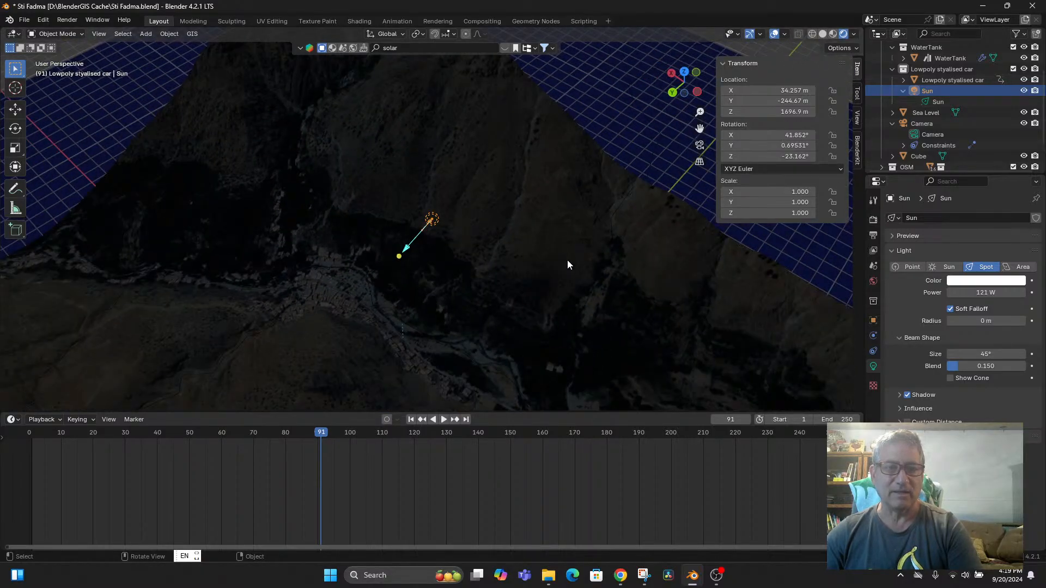
Step: Try the Area and Spot types, and make the light a Sun with a strength of 10
{"action": "left_click", "coordinate": [1022, 268]}
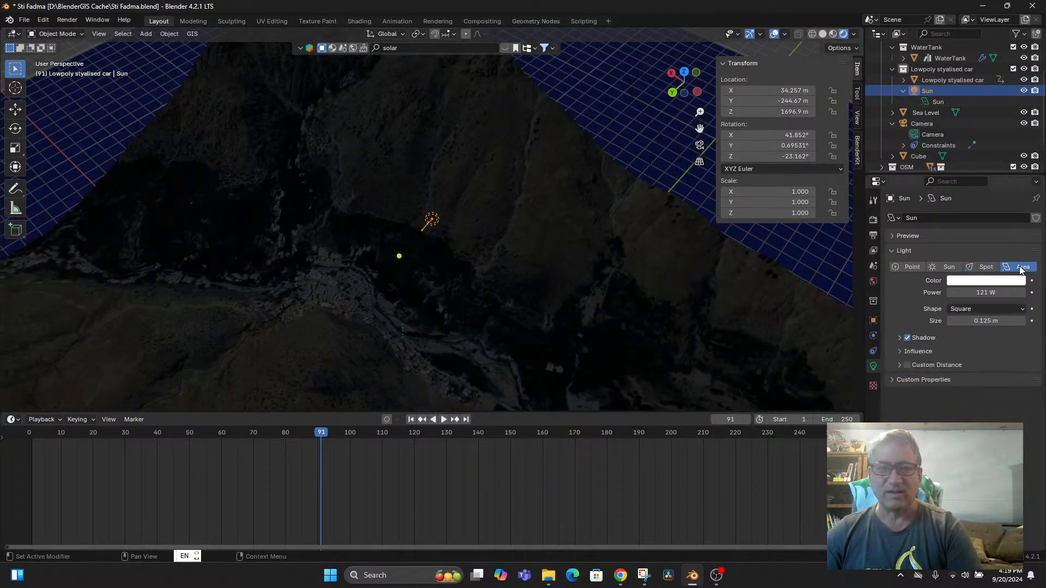
{"action": "left_click", "coordinate": [985, 267]}
{"action": "left_click", "coordinate": [949, 267]}
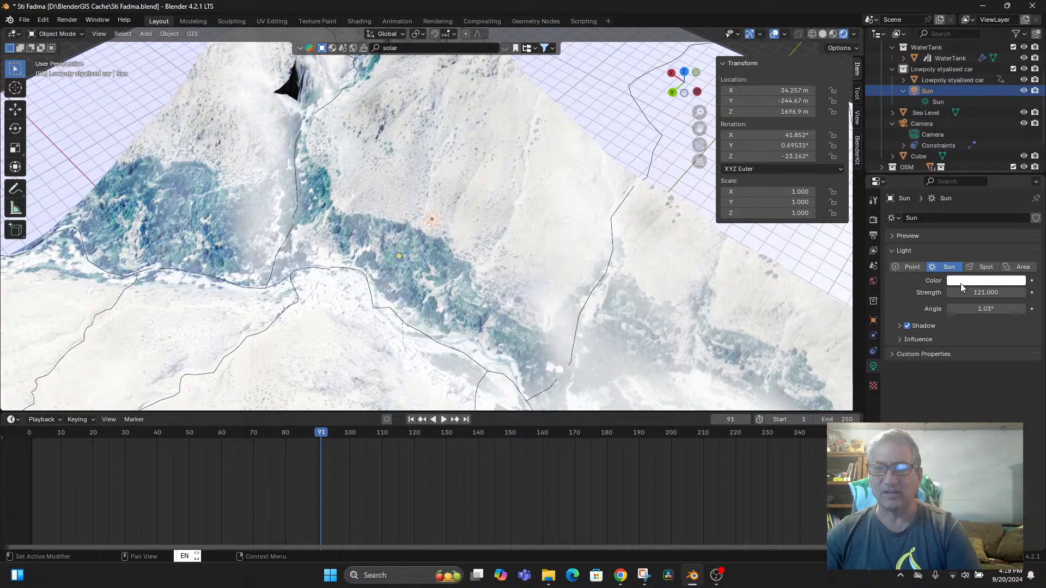
{"action": "mouse_move", "coordinate": [980, 293]}
{"action": "left_mouse_down"}
{"action": "mouse_move", "coordinate": [1013, 292]}
{"action": "mouse_move", "coordinate": [973, 292]}
{"action": "left_mouse_up"}
{"action": "left_click", "coordinate": [974, 292]}
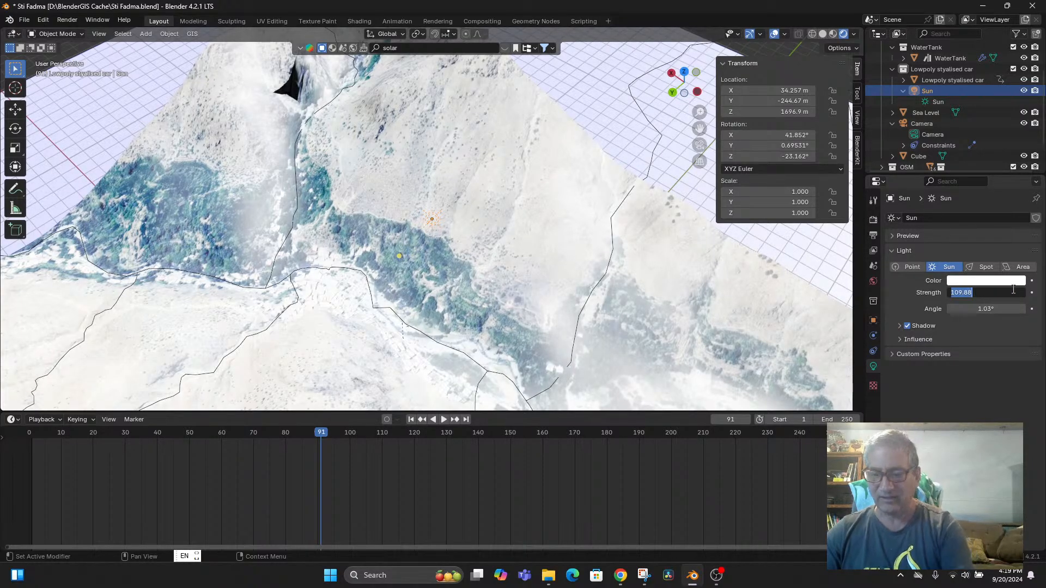
{"action": "type", "text": "10"}
{"action": "key", "text": "Return"}
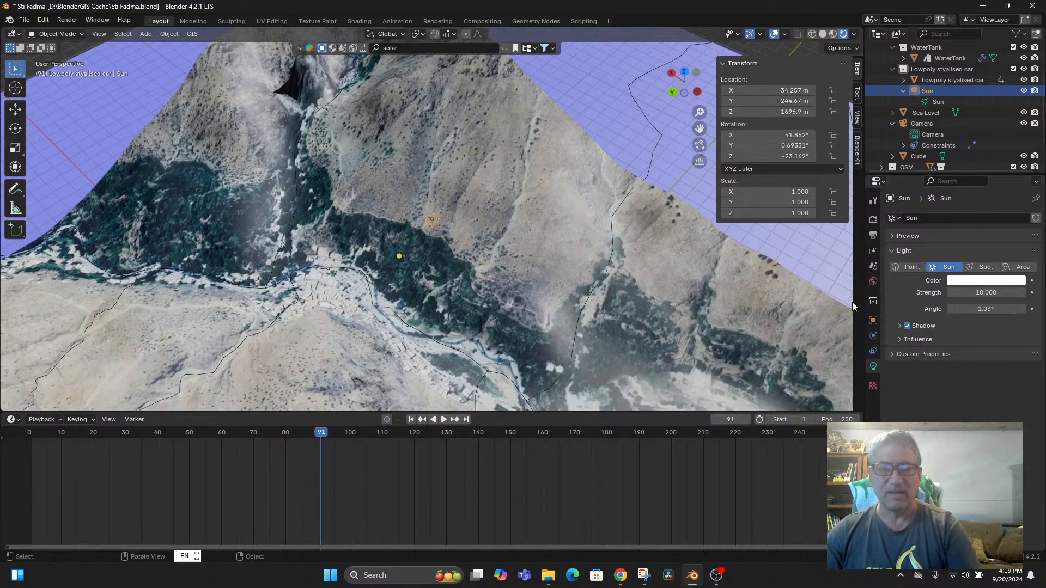
Step: Frame the car and examine how the Sun lights and shadows the terrain around it
{"action": "middle_click_drag", "start_coordinate": [618, 324], "coordinate": [591, 260]}
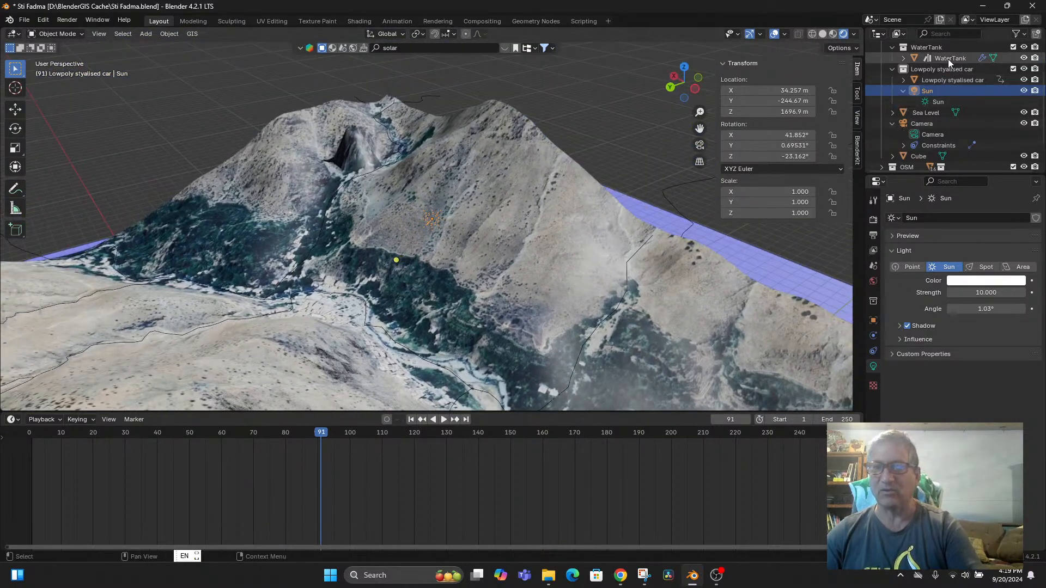
{"action": "left_click", "coordinate": [940, 80]}
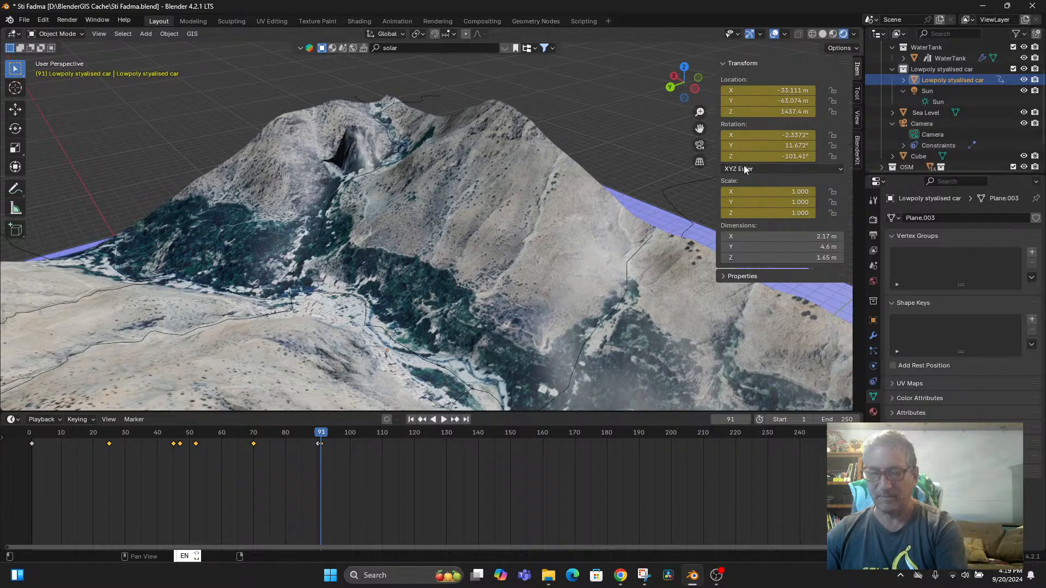
{"action": "key", "text": "KP_Decimal"}
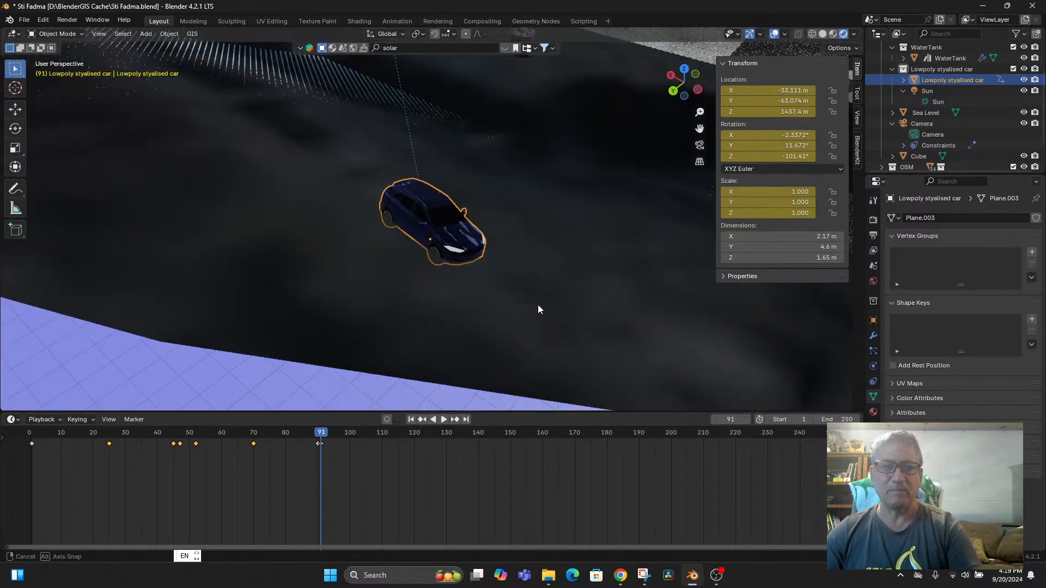
{"action": "scroll", "coordinate": [538, 305], "scroll_direction": "down", "scroll_amount": 2}
{"action": "scroll", "coordinate": [512, 244], "scroll_direction": "down", "scroll_amount": 10}
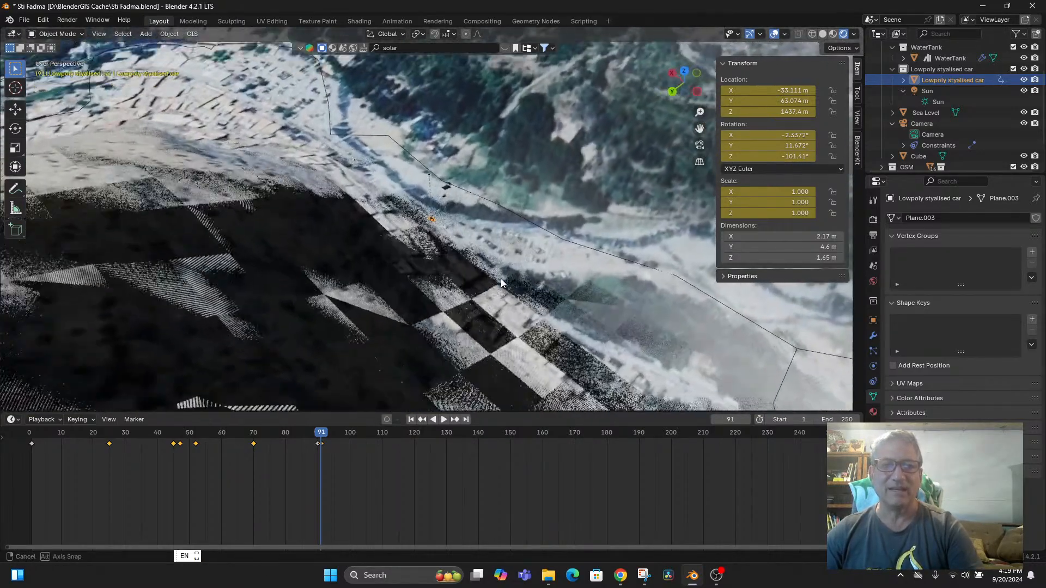
{"action": "middle_click_drag", "start_coordinate": [516, 256], "coordinate": [488, 257]}
{"action": "scroll", "coordinate": [479, 259], "scroll_direction": "up", "scroll_amount": 8}
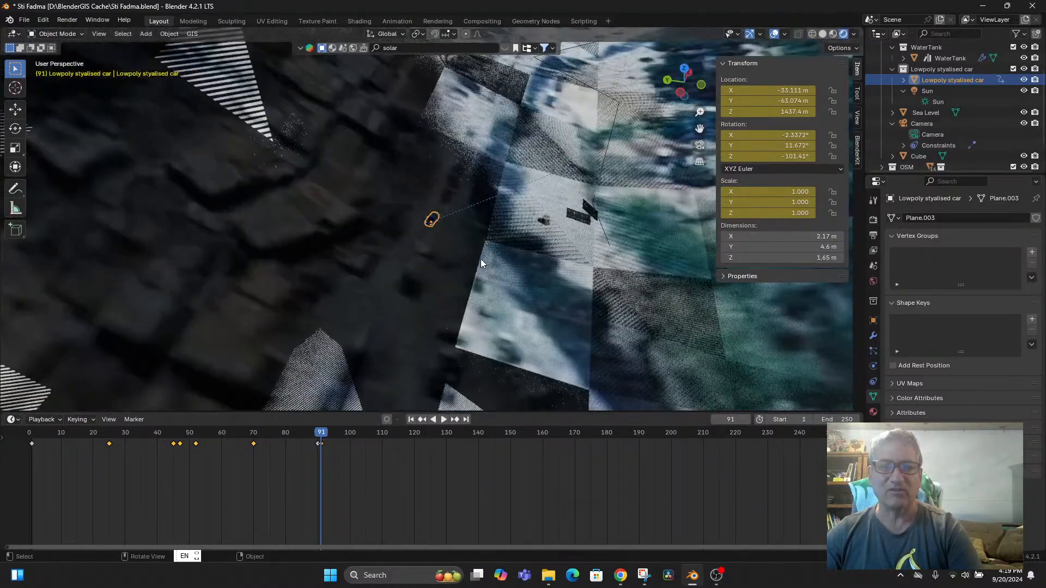
{"action": "scroll", "coordinate": [599, 212], "scroll_direction": "down", "scroll_amount": 4}
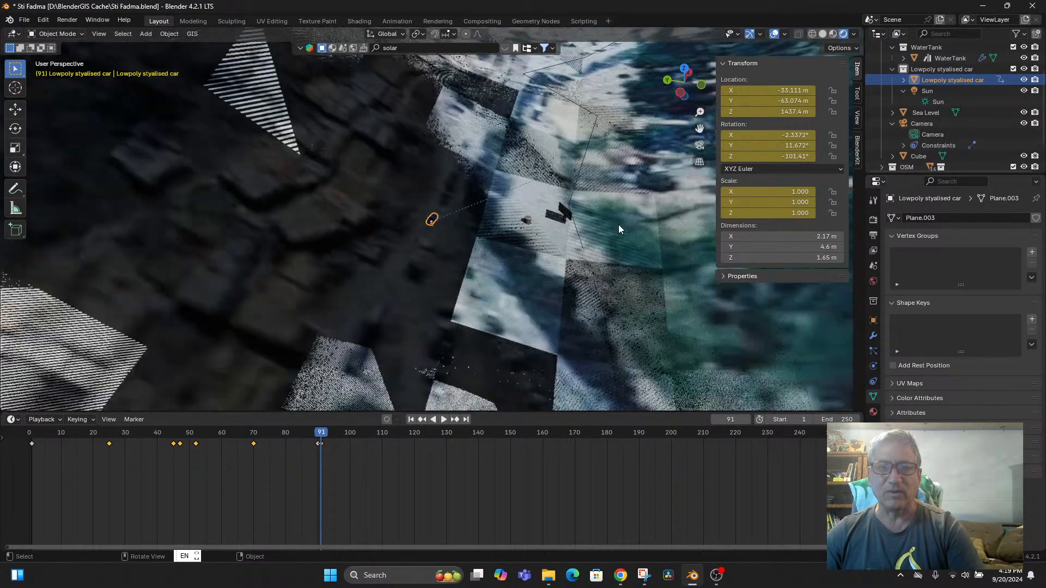
Step: Select the Sun light object, switch it to Point, and set its power to 1000 W
{"action": "left_click", "coordinate": [932, 93]}
{"action": "left_click_drag", "start_coordinate": [986, 293], "coordinate": [902, 294]}
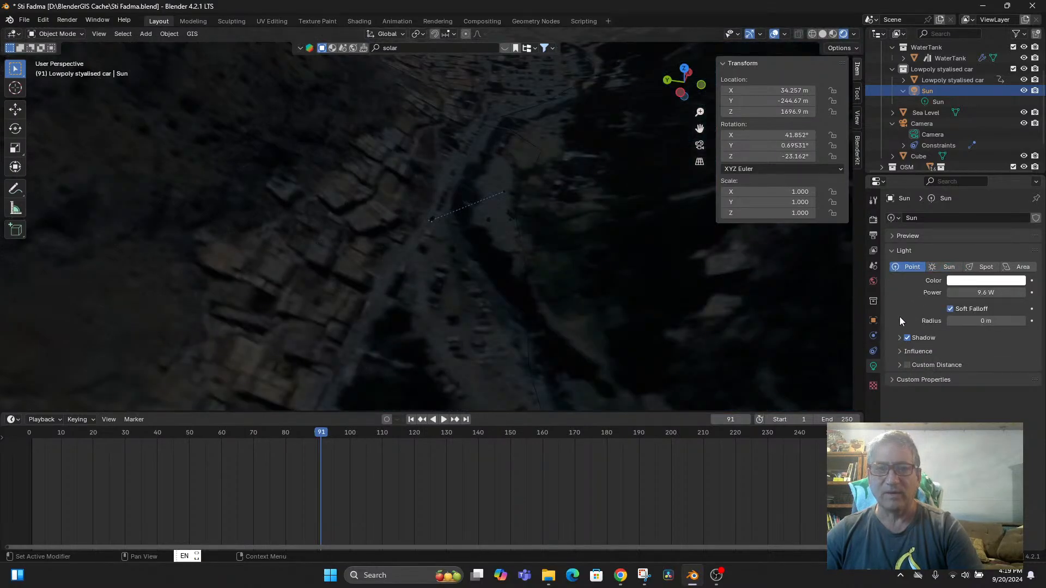
{"action": "left_click", "coordinate": [986, 293]}
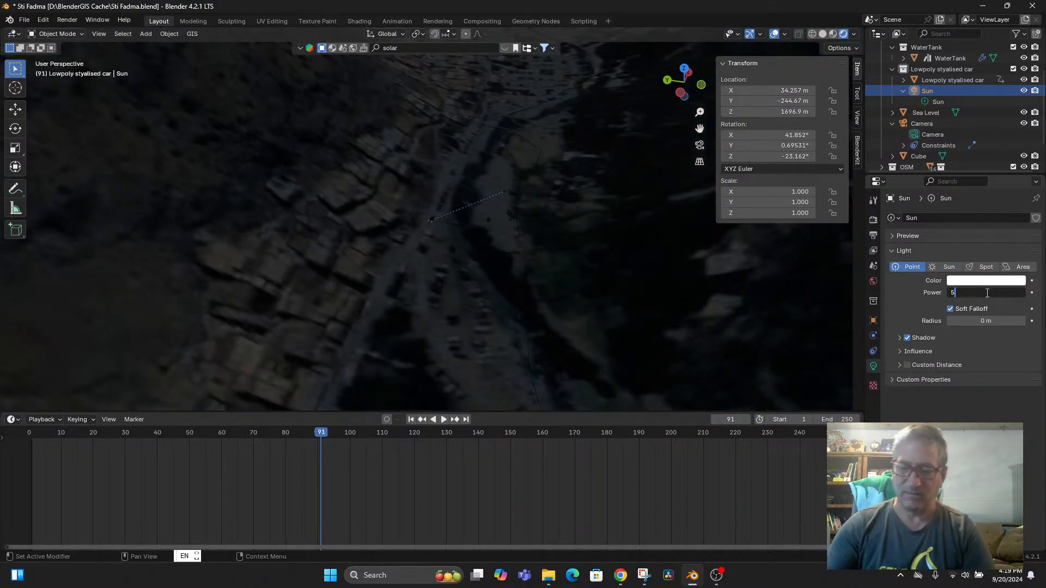
{"action": "key", "text": "Return"}
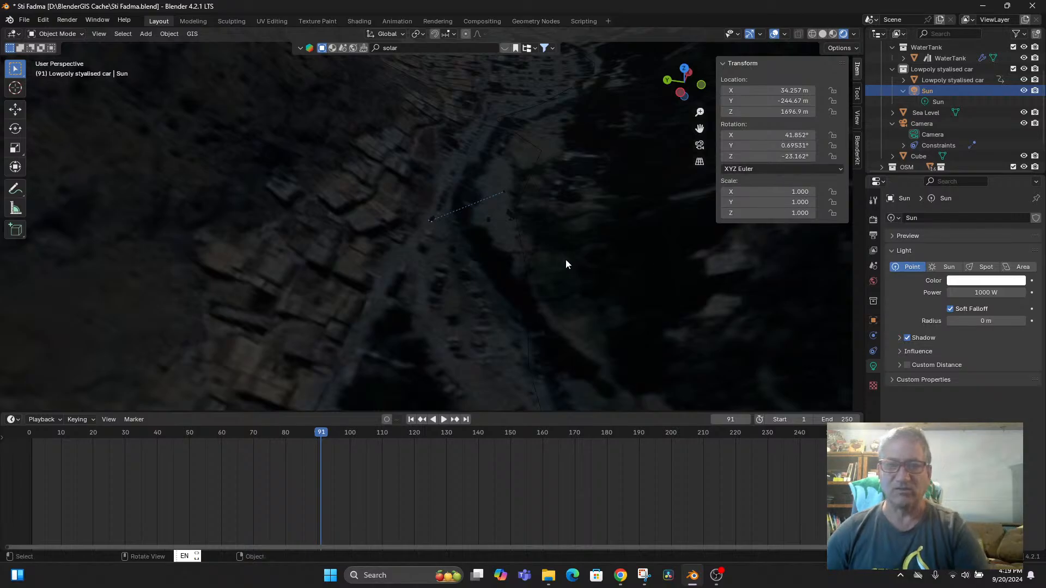
Step: Lower the Point light along Z to about 1562.8 m above the valley
{"action": "middle_click_drag", "start_coordinate": [566, 260], "coordinate": [584, 236]}
{"action": "scroll", "coordinate": [580, 234], "scroll_direction": "down", "scroll_amount": 6}
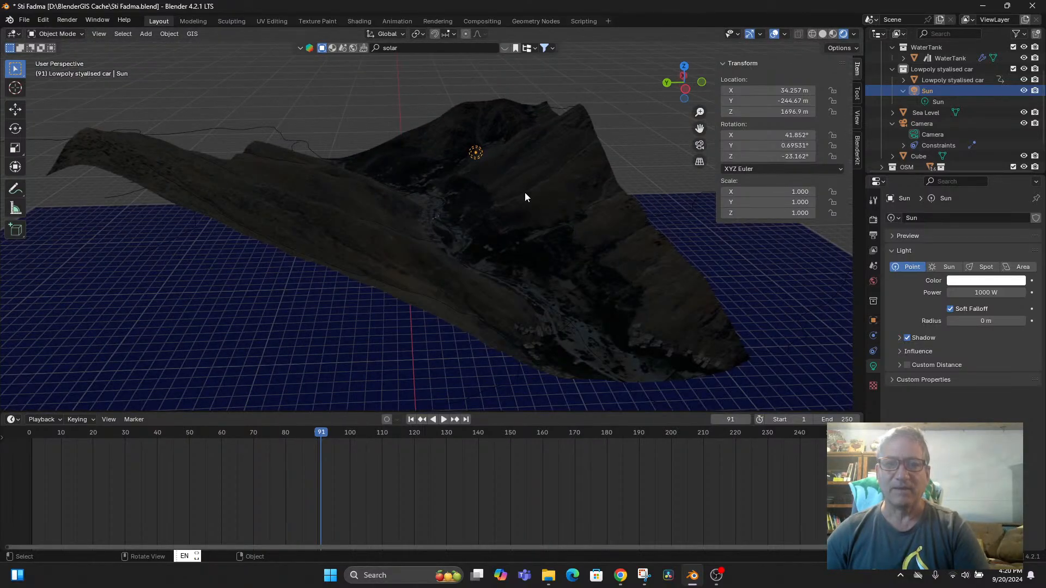
{"action": "key", "text": "g"}
{"action": "key", "text": "z"}
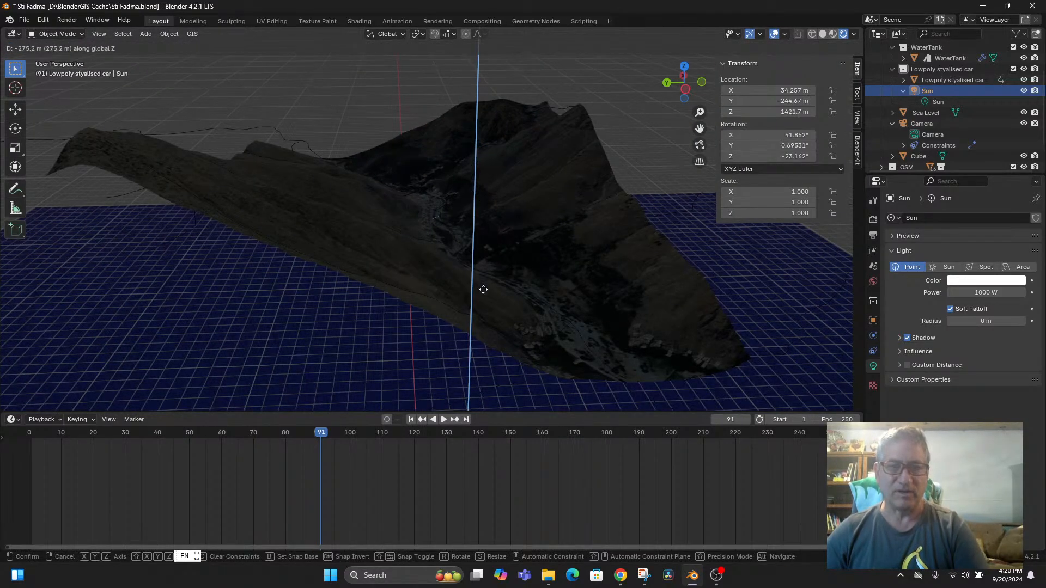
{"action": "left_click", "coordinate": [483, 254]}
Step: Set the Point light's radius to 3.16 m, review its influence settings, and give it a pale cyan color
{"action": "middle_click_drag", "start_coordinate": [502, 251], "coordinate": [502, 279]}
{"action": "scroll", "coordinate": [456, 248], "scroll_direction": "up", "scroll_amount": 10}
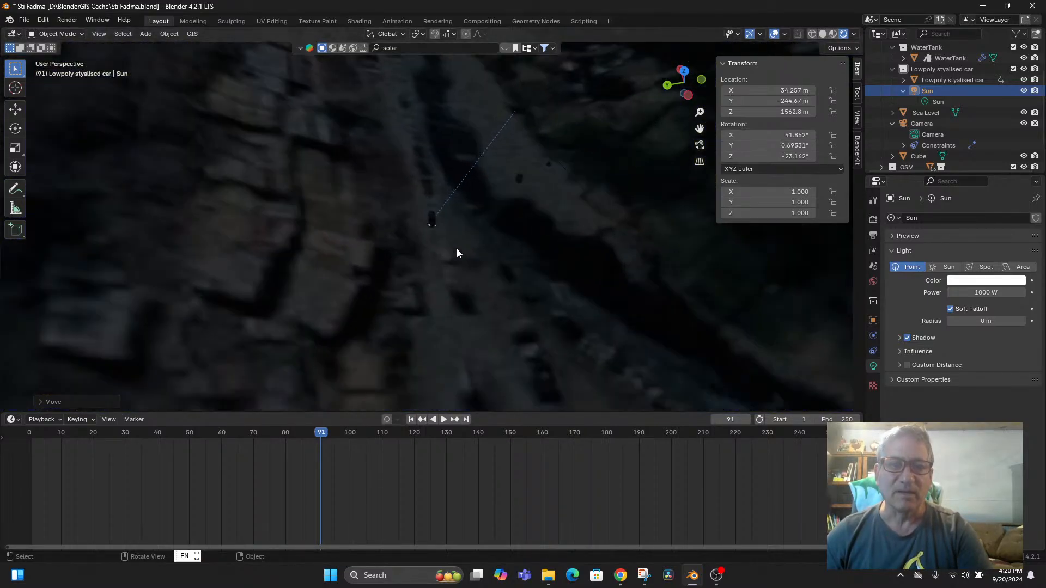
{"action": "middle_click_drag", "start_coordinate": [460, 249], "coordinate": [510, 225]}
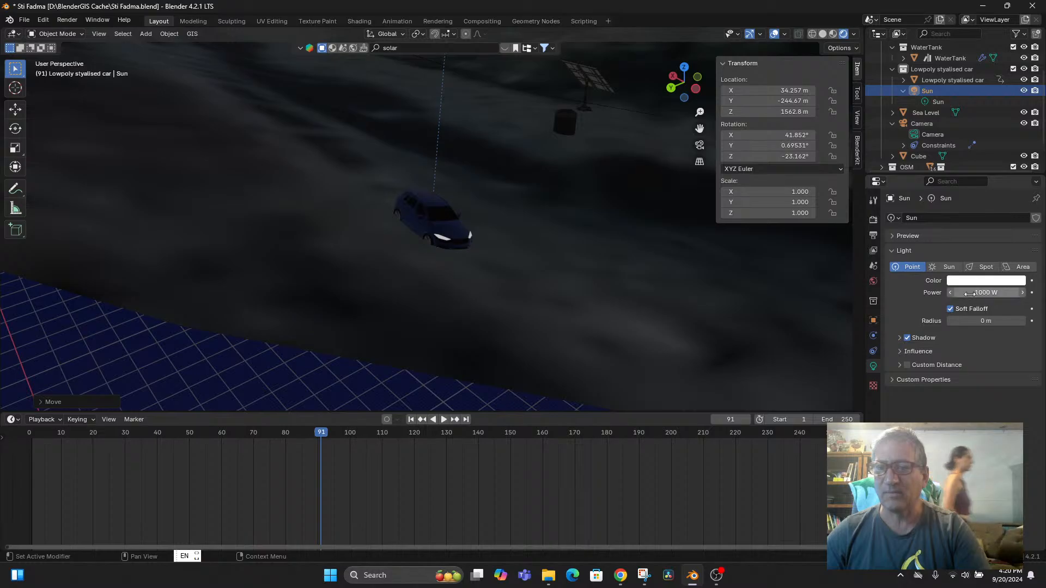
{"action": "left_click", "coordinate": [978, 321]}
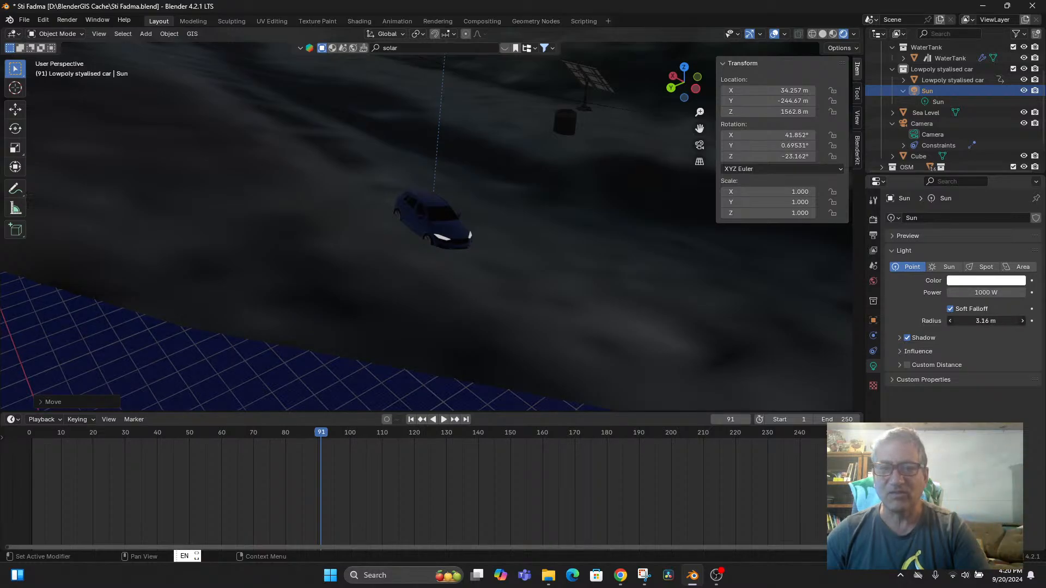
{"action": "left_click", "coordinate": [900, 351]}
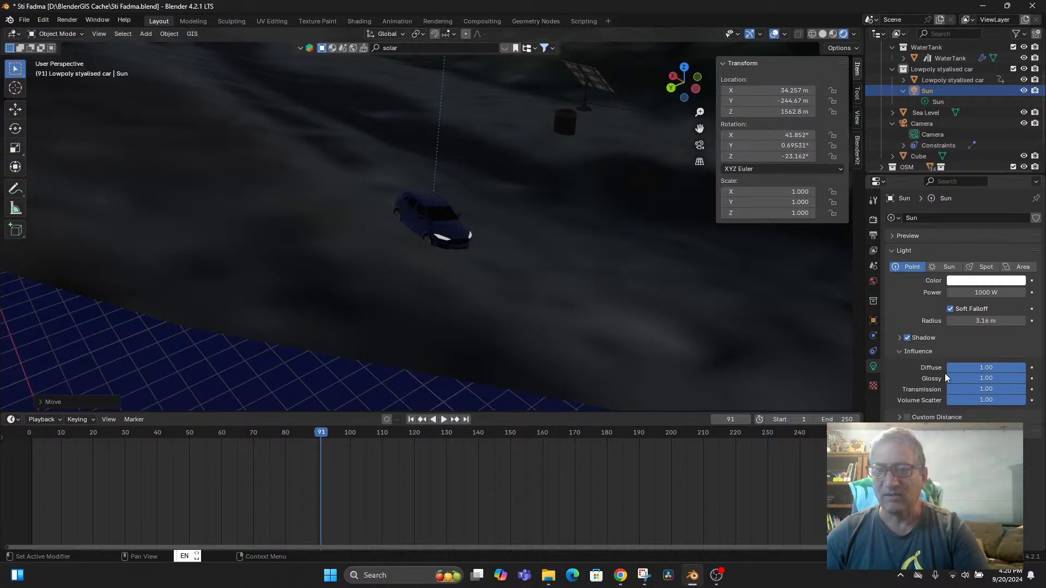
{"action": "left_click", "coordinate": [900, 351]}
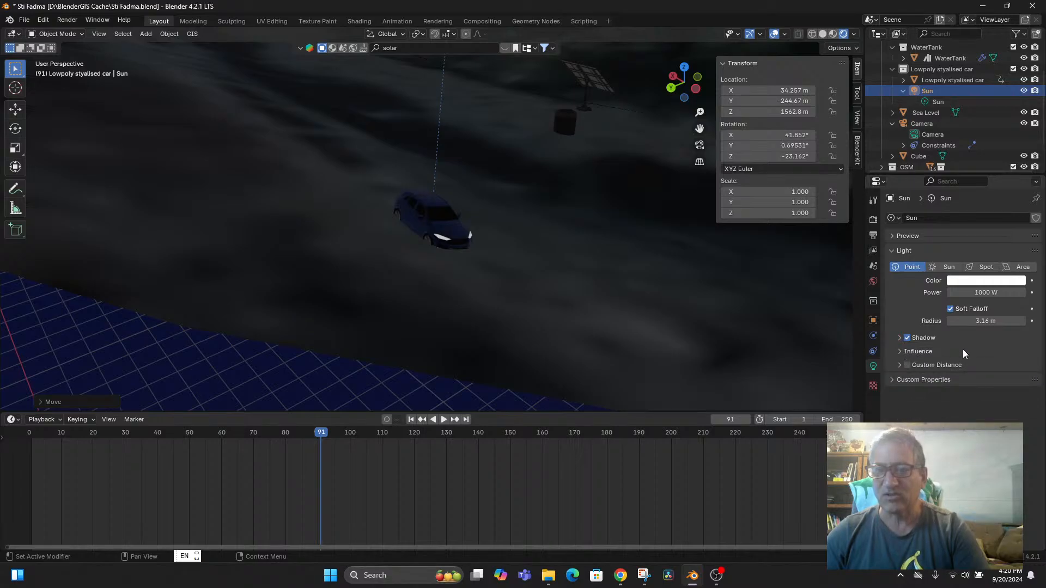
{"action": "left_click", "coordinate": [971, 281]}
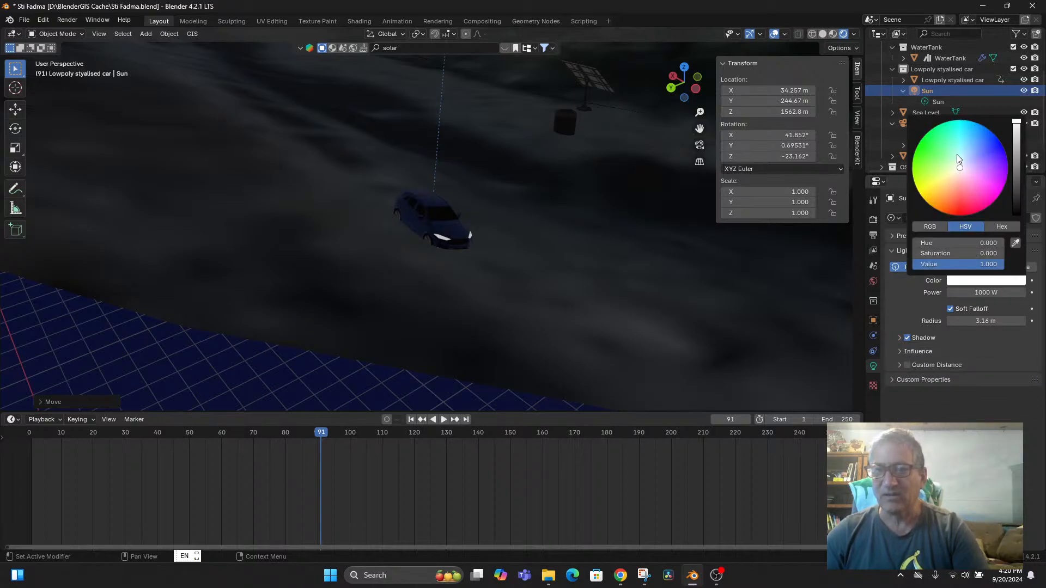
{"action": "left_click", "coordinate": [960, 154]}
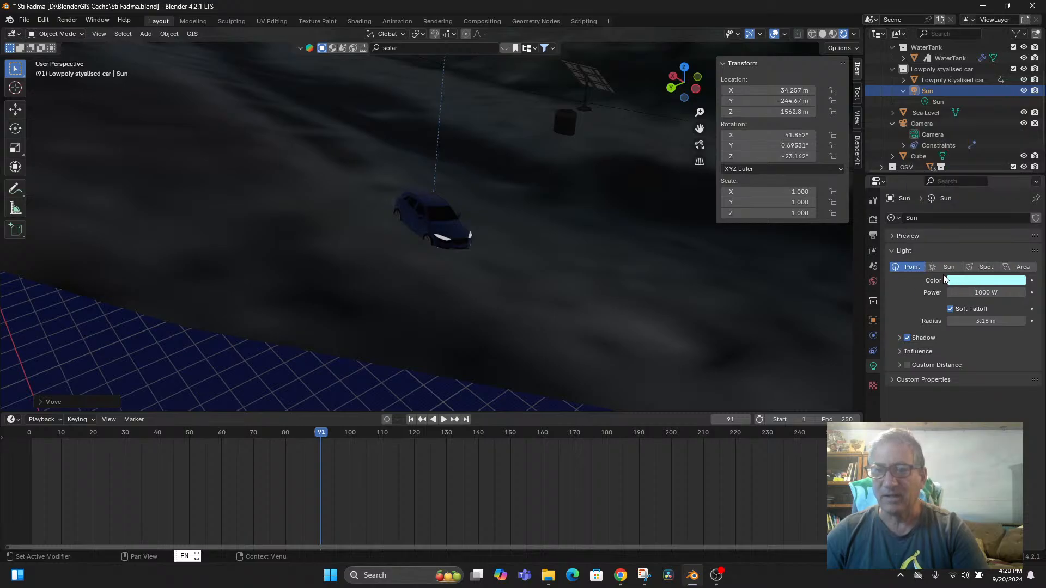
Step: Try the Spot type on the light, and switch it to Sun
{"action": "left_click", "coordinate": [978, 266]}
{"action": "left_click", "coordinate": [948, 266]}
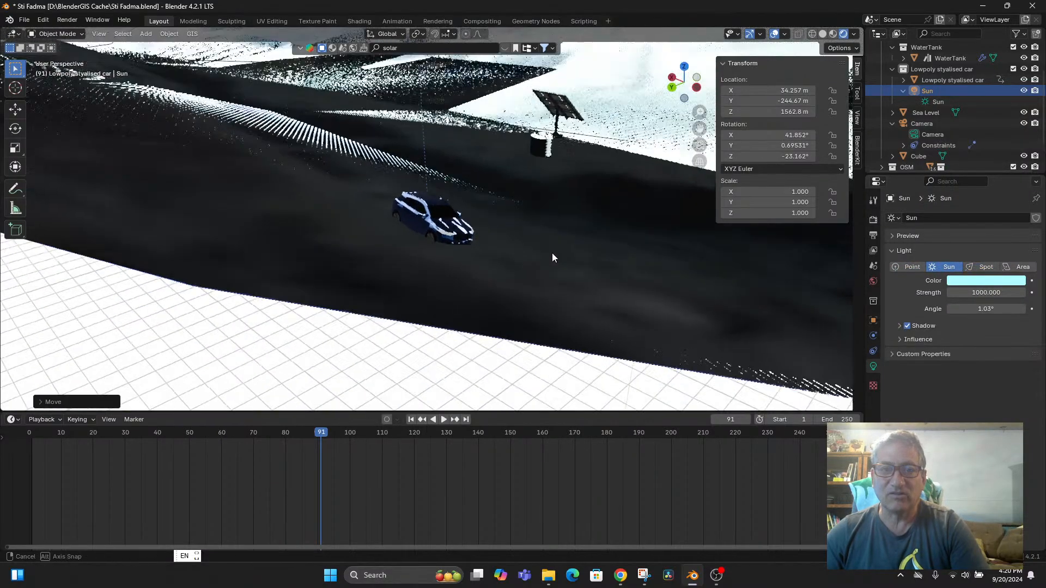
{"action": "middle_click_drag", "start_coordinate": [552, 257], "coordinate": [499, 267]}
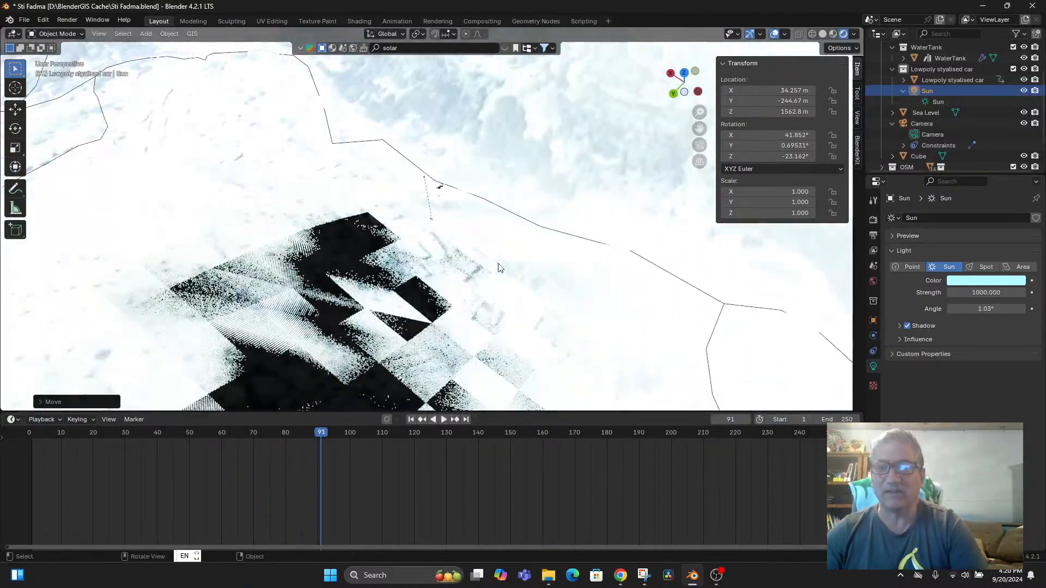
Step: Set the Sun light's strength to 5
{"action": "left_click", "coordinate": [968, 293]}
{"action": "type", "text": "5"}
{"action": "key", "text": "Return"}
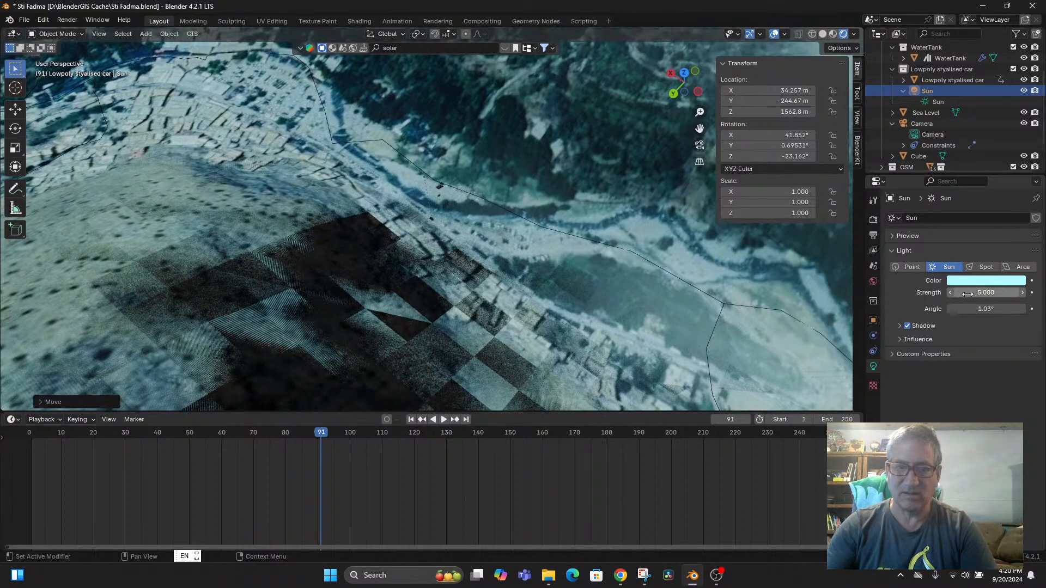
Step: Give the Sun light a pale cream color and raise its strength to 7.550
{"action": "left_click", "coordinate": [976, 280]}
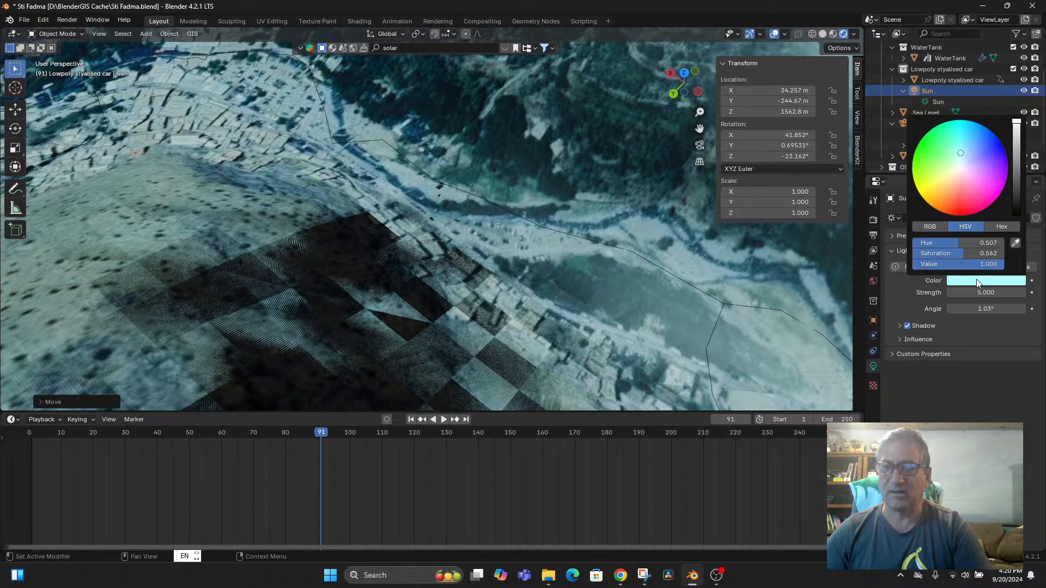
{"action": "left_click", "coordinate": [940, 178]}
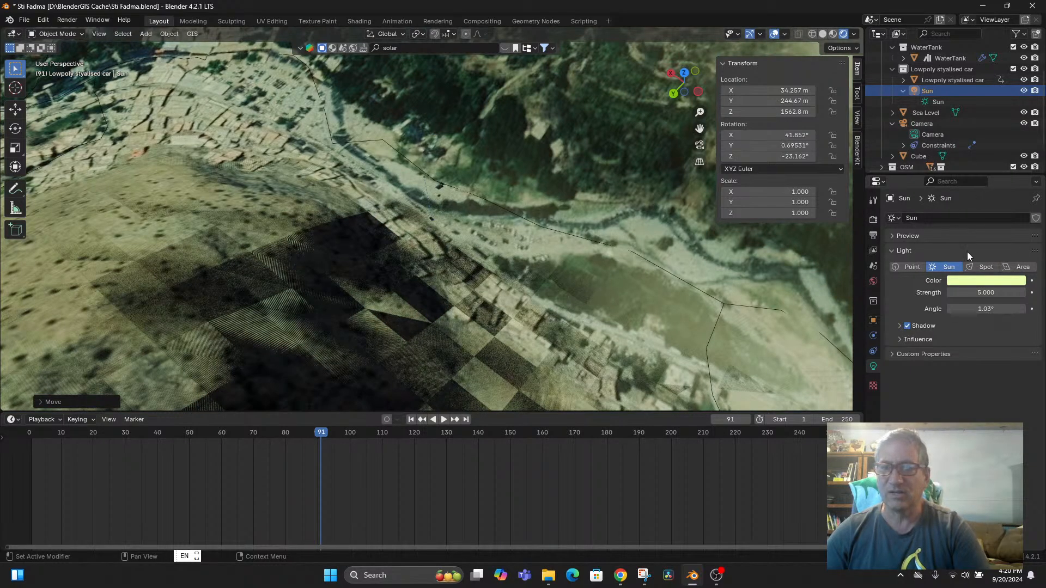
{"action": "left_click", "coordinate": [979, 283]}
{"action": "left_click", "coordinate": [956, 168]}
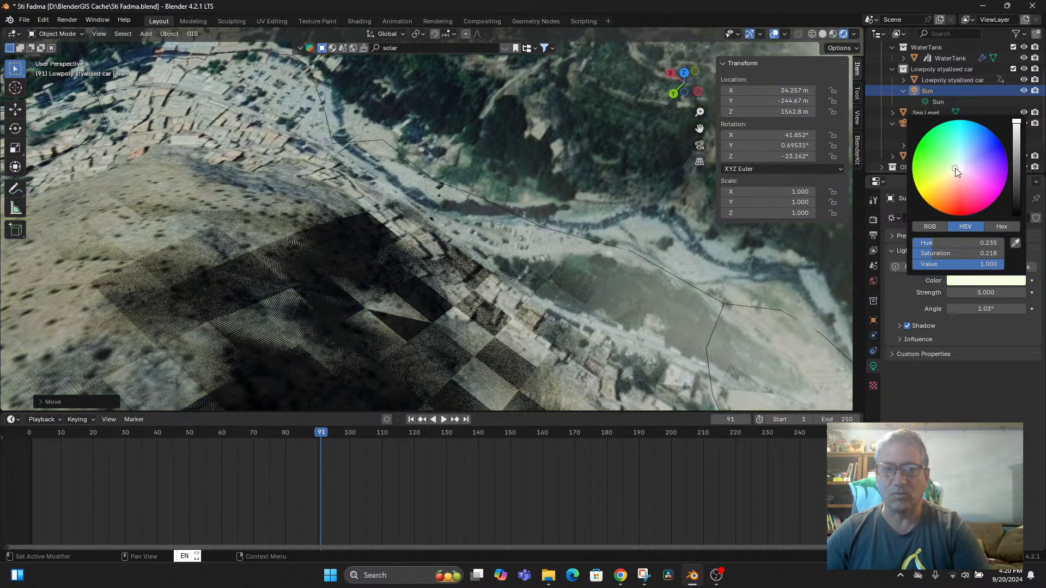
{"action": "left_click_drag", "start_coordinate": [983, 292], "coordinate": [1007, 292]}
{"action": "middle_click_drag", "start_coordinate": [343, 336], "coordinate": [339, 302]}
{"action": "middle_click_drag", "start_coordinate": [389, 274], "coordinate": [415, 282]}
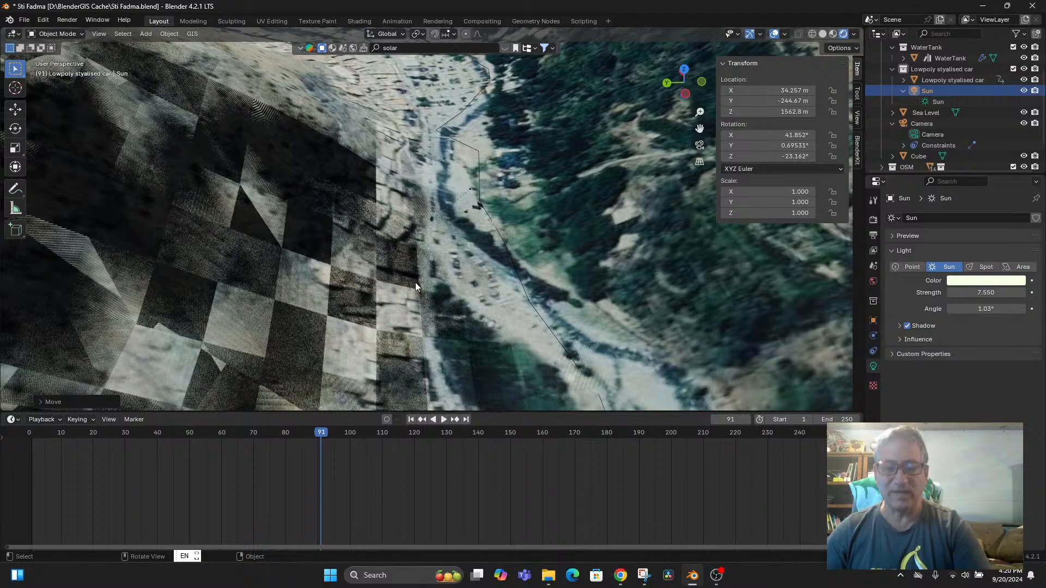
Step: Play the animation through the camera to check the lighting on the car, restarting near the beginning and stopping at frame 56
{"action": "key", "text": "KP_0"}
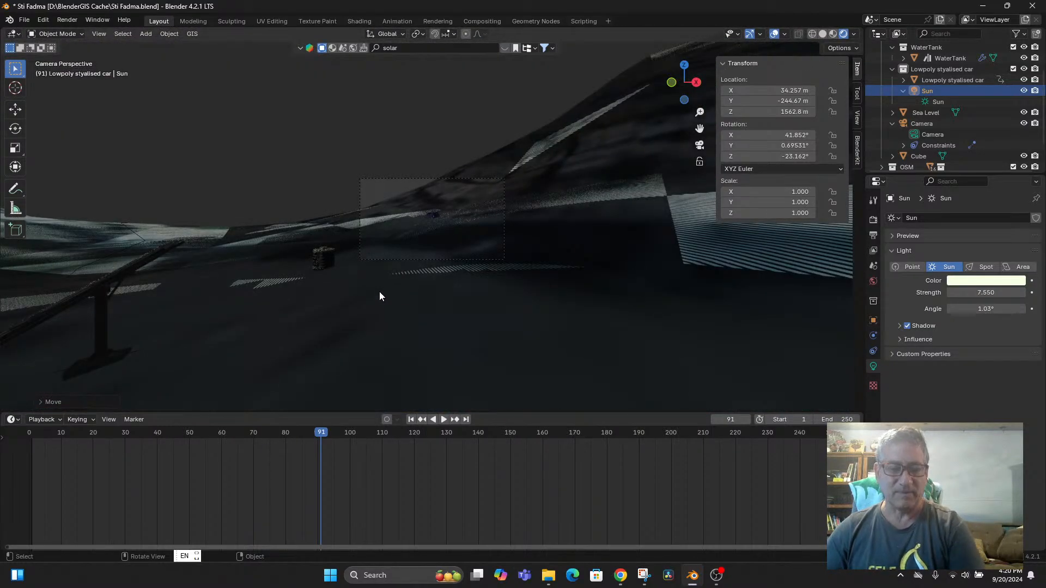
{"action": "key", "text": "space"}
{"action": "scroll", "coordinate": [408, 263], "scroll_direction": "up", "scroll_amount": 5}
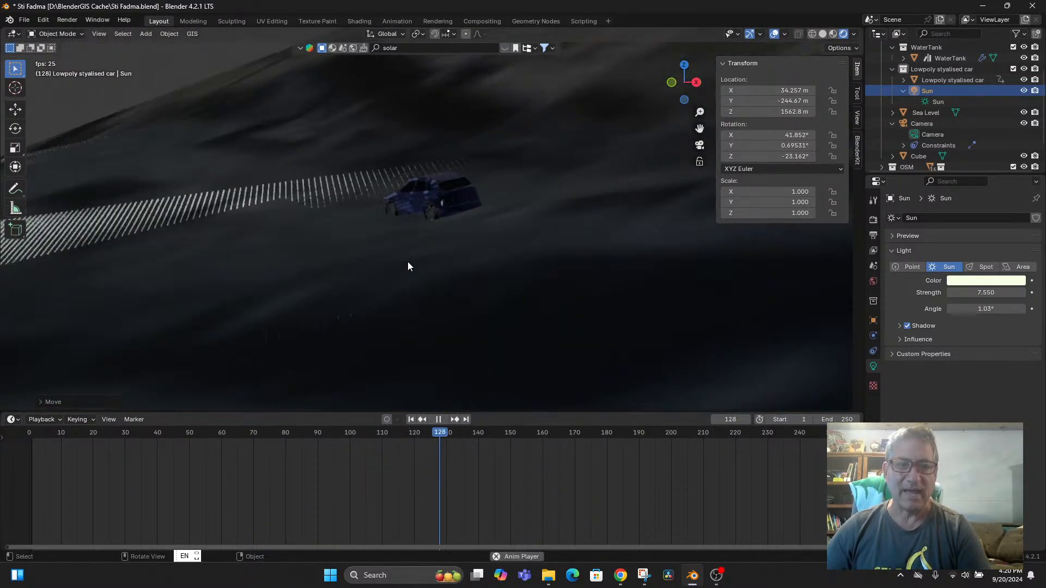
{"action": "middle_click_drag", "start_coordinate": [406, 265], "coordinate": [418, 273]}
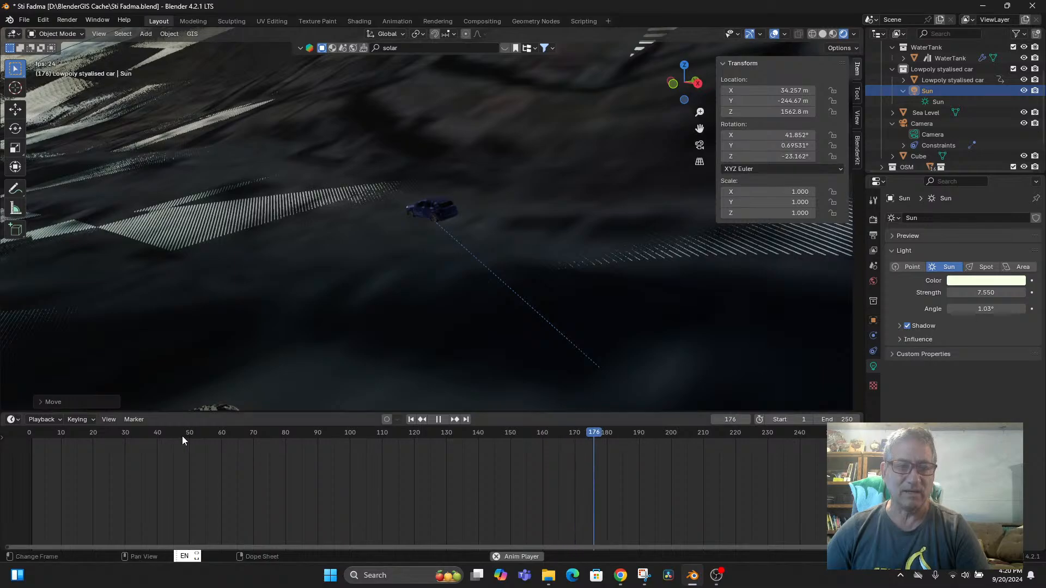
{"action": "left_click", "coordinate": [31, 436]}
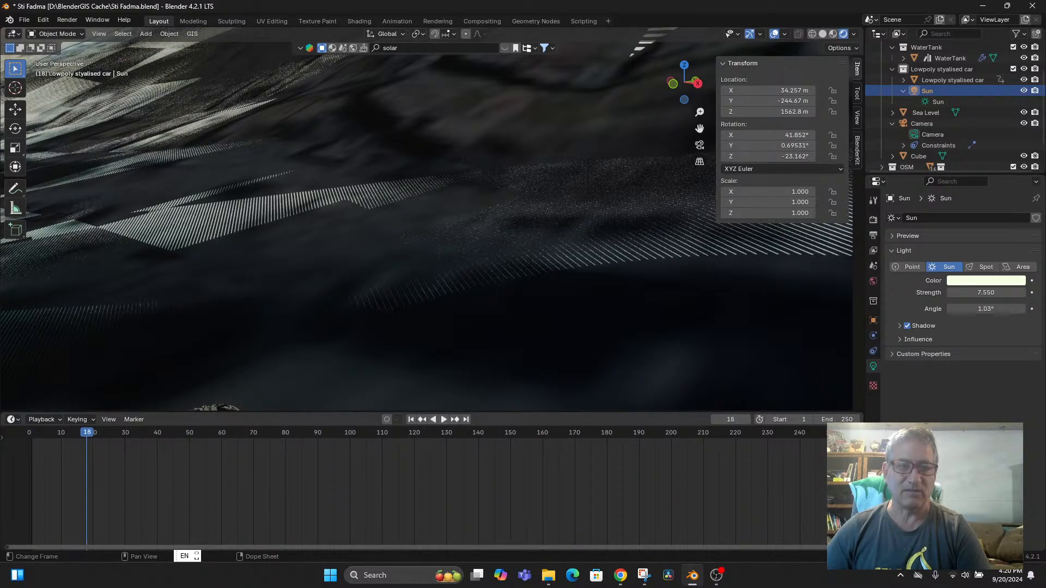
{"action": "key", "text": "space"}
{"action": "key", "text": "space"}
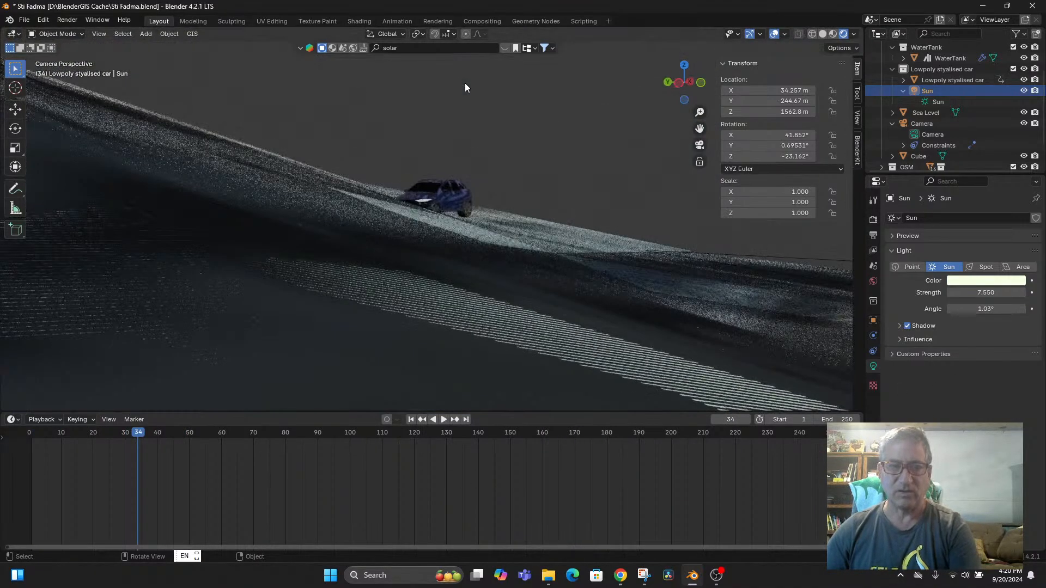
{"action": "key", "text": "space"}
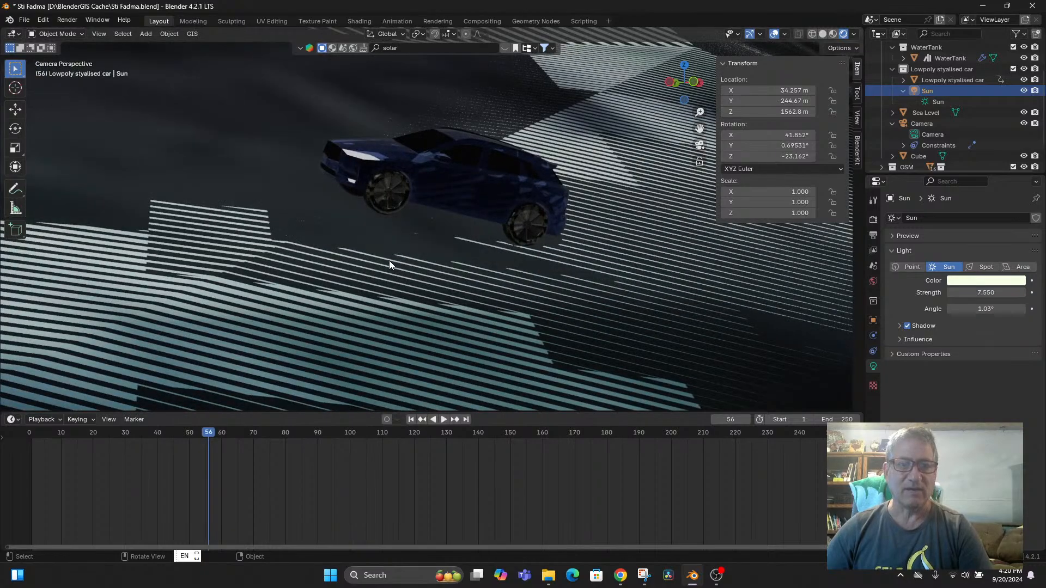
{"action": "key", "text": "KP_0"}
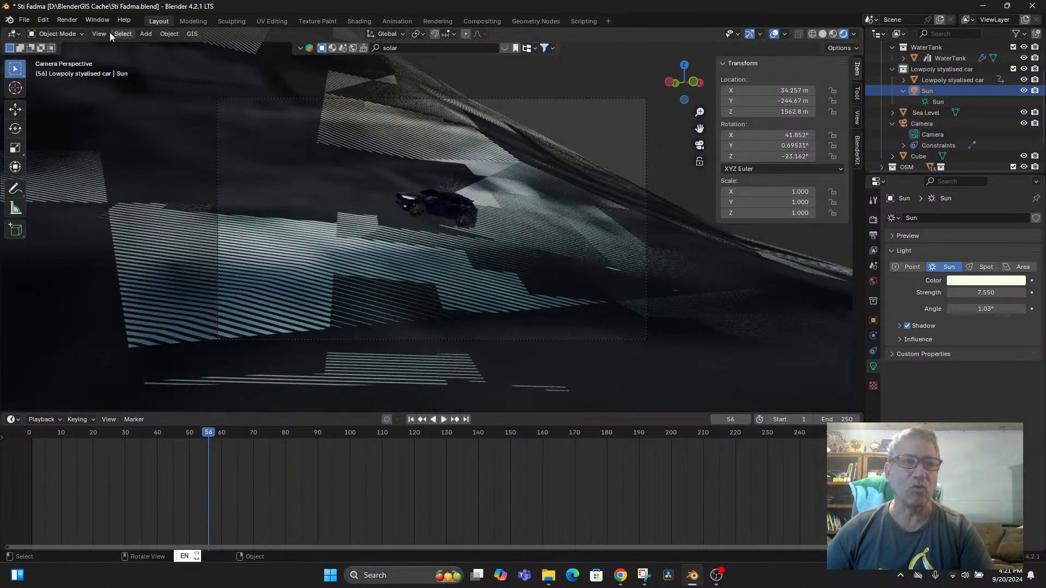
Step: Render a test image of frame 56 with the Sun light, and close the result
{"action": "left_click", "coordinate": [67, 19]}
{"action": "left_click", "coordinate": [73, 31]}
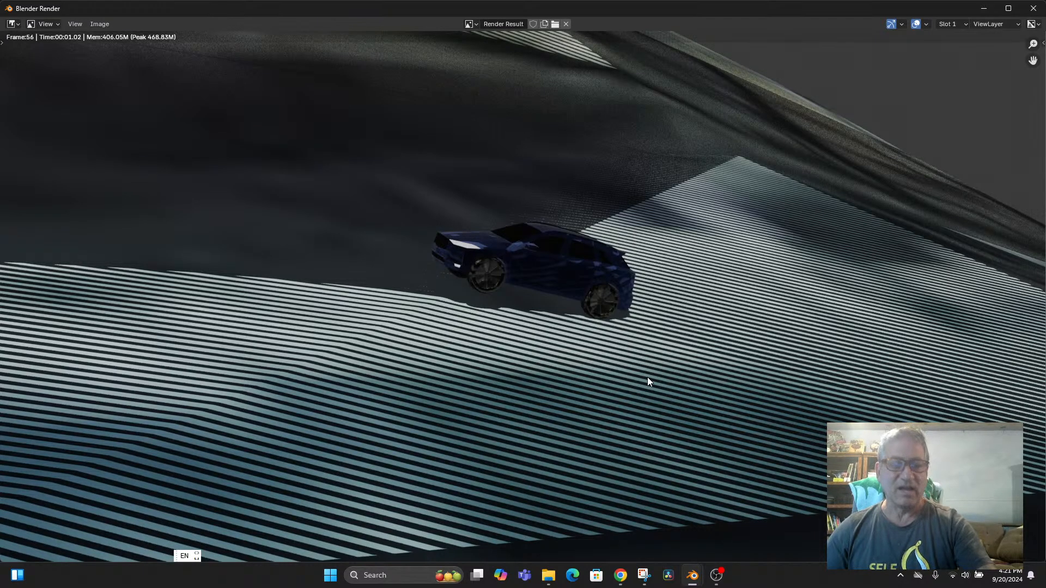
{"action": "key", "text": "Escape"}
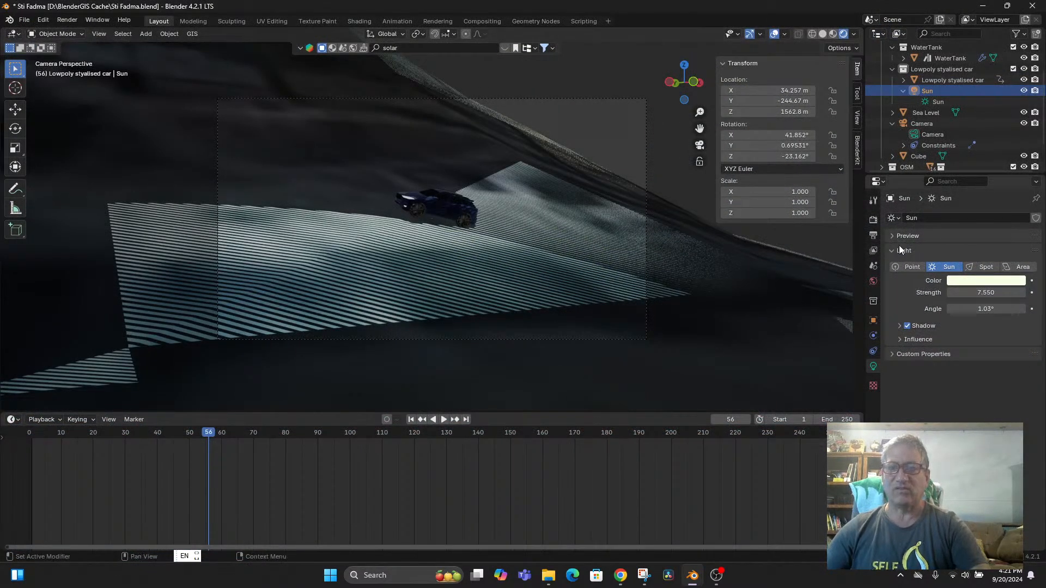
Step: Lower the Sun's strength, switch the light to Spot, and set its power to 500 W
{"action": "left_click_drag", "start_coordinate": [985, 292], "coordinate": [920, 292]}
{"action": "left_click", "coordinate": [983, 267]}
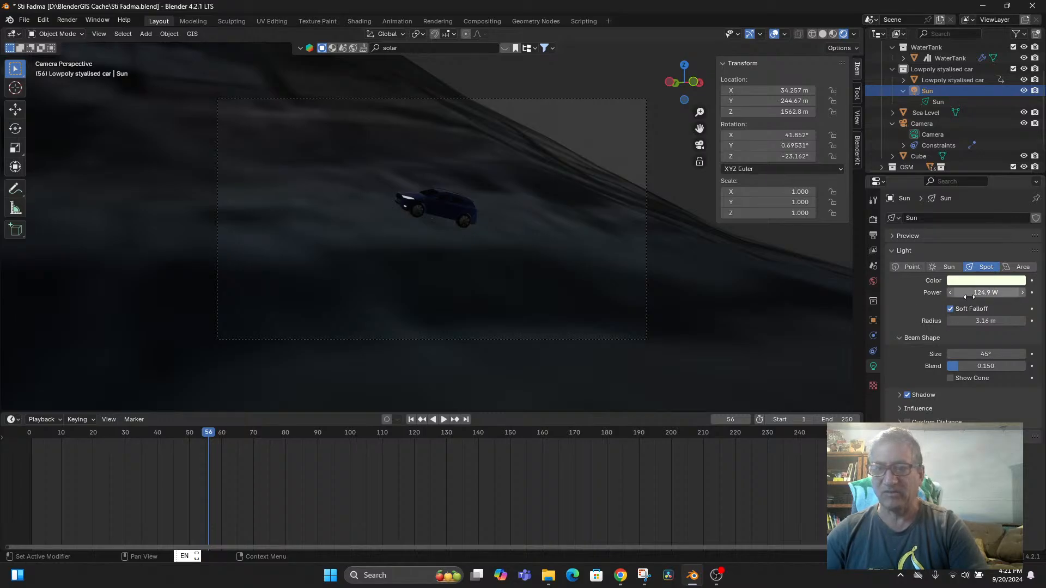
{"action": "left_click", "coordinate": [978, 293]}
{"action": "type", "text": "500"}
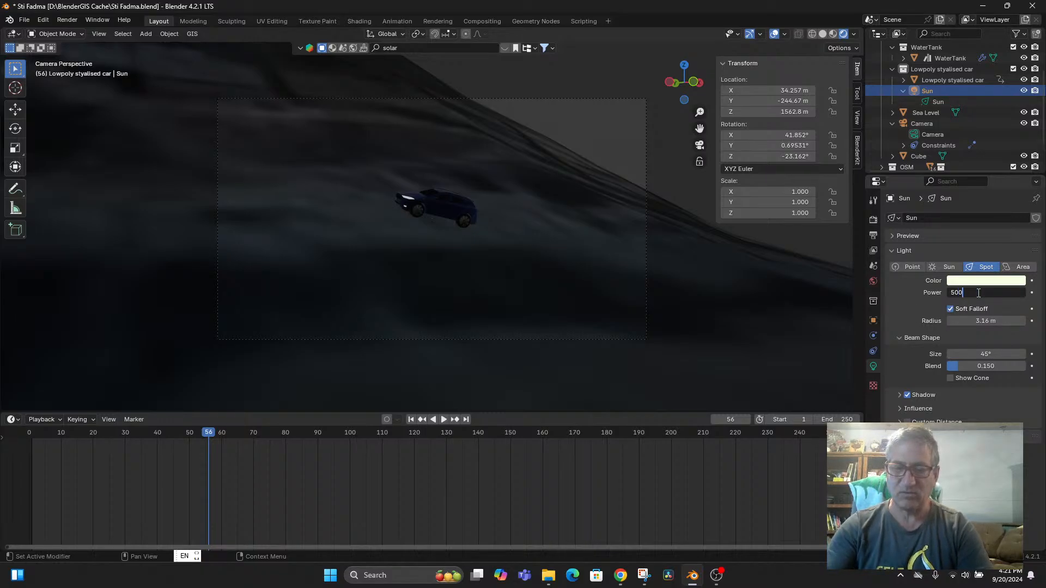
{"action": "key", "text": "Return"}
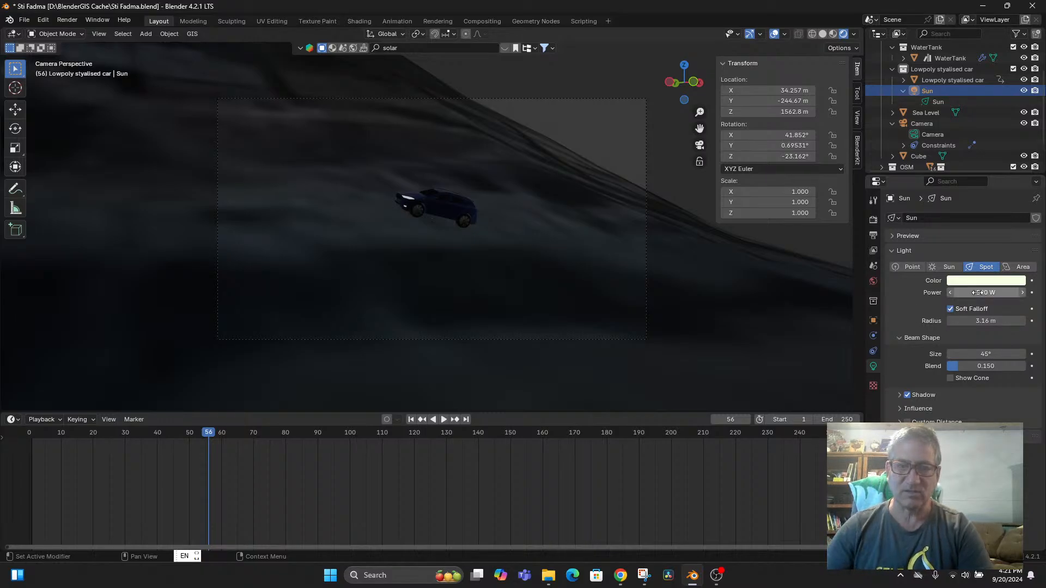
Step: Render a test image of the car under the 500 W Spot light, and close the result
{"action": "left_click", "coordinate": [78, 23]}
{"action": "left_click", "coordinate": [71, 22]}
{"action": "left_click", "coordinate": [66, 20]}
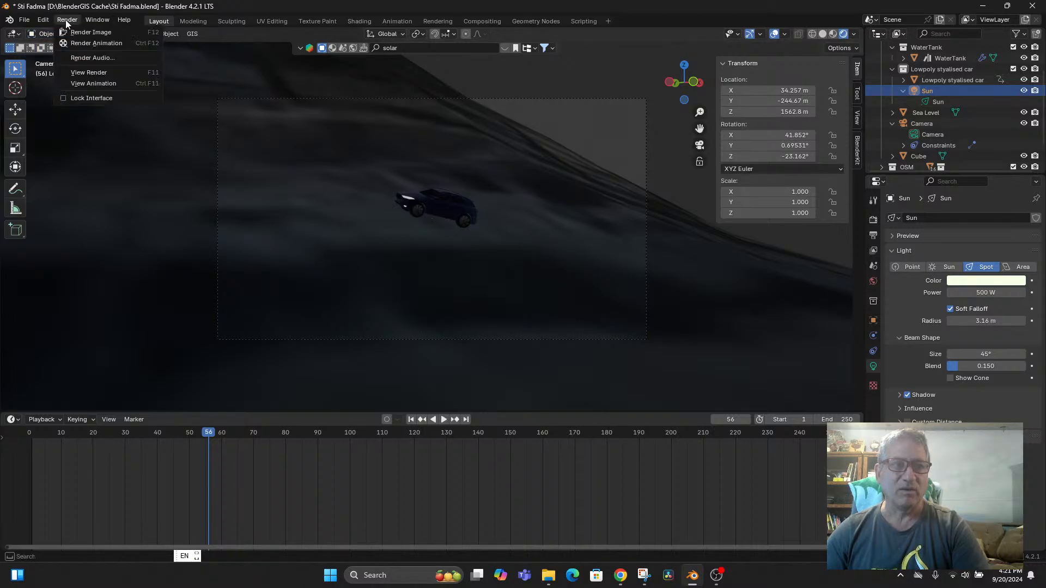
{"action": "left_click", "coordinate": [73, 34]}
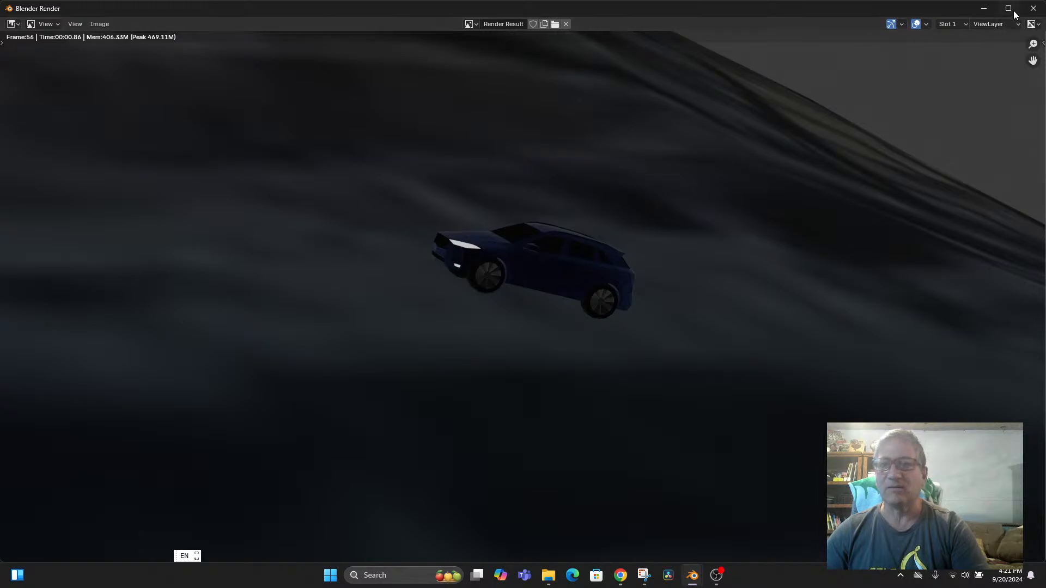
{"action": "left_click", "coordinate": [1033, 9]}
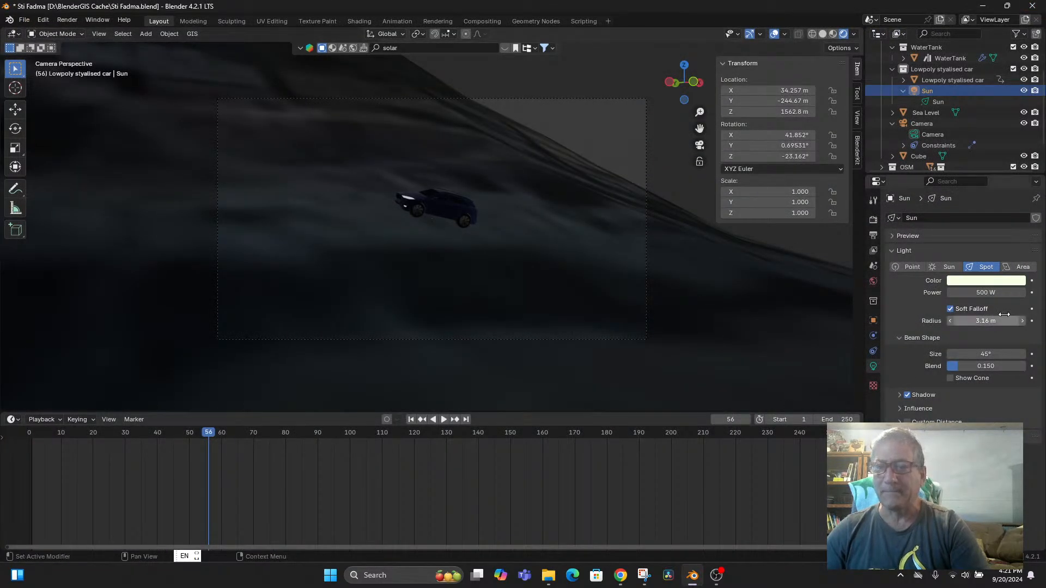
Step: Switch the light to Point with a power of 509.6 W and a radius of 1201 m
{"action": "left_click", "coordinate": [912, 267]}
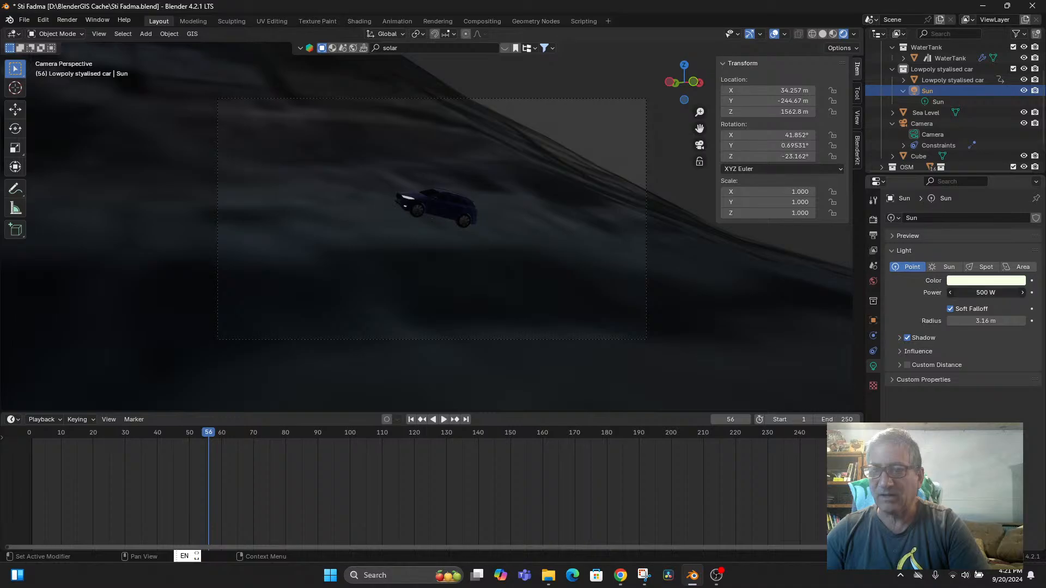
{"action": "left_click_drag", "start_coordinate": [980, 292], "coordinate": [1007, 320]}
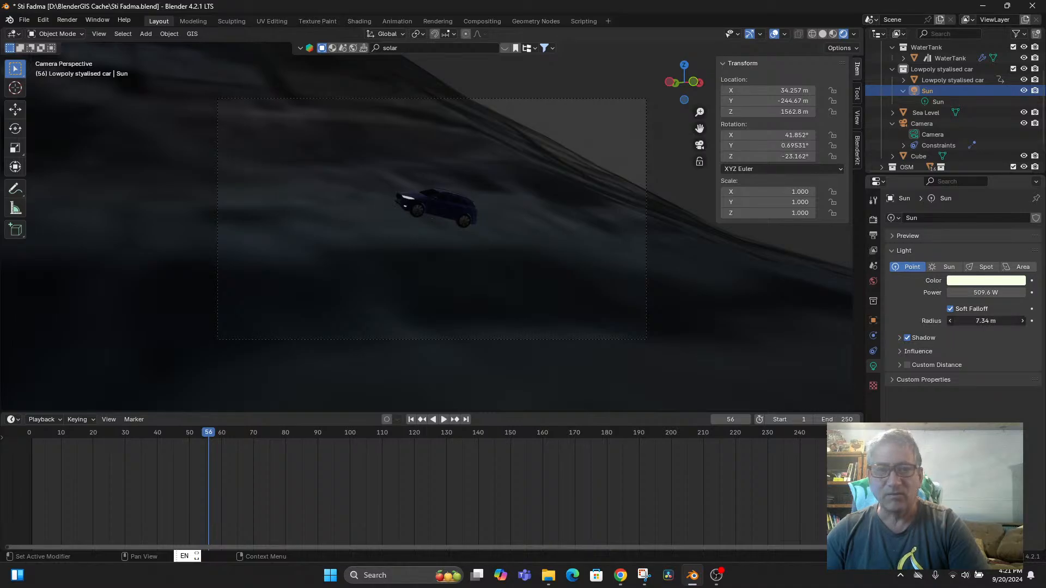
{"action": "left_click", "coordinate": [996, 321]}
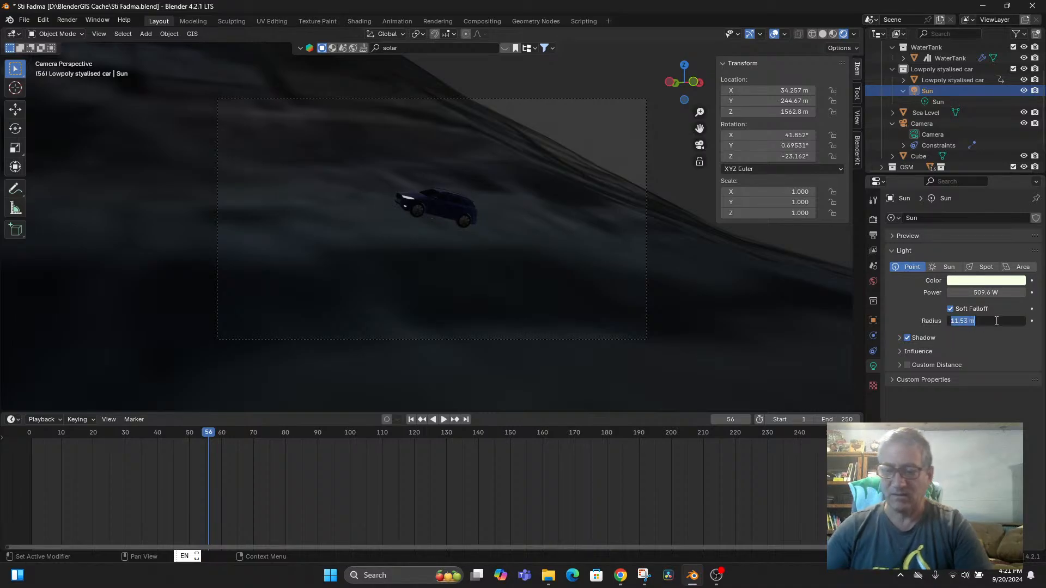
{"action": "type", "text": "1200"}
{"action": "key", "text": "Return"}
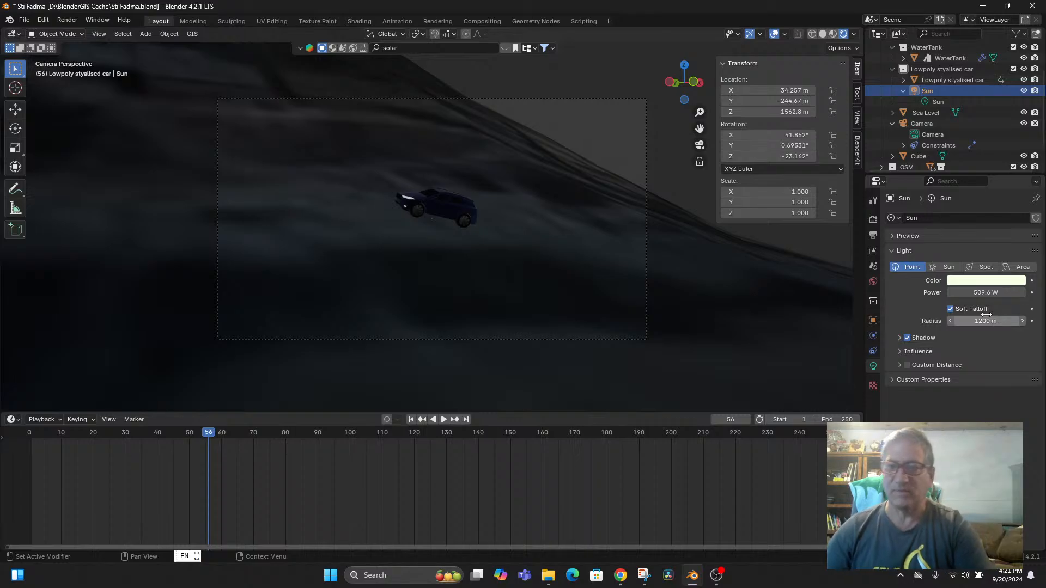
{"action": "left_click_drag", "start_coordinate": [986, 320], "coordinate": [988, 321]}
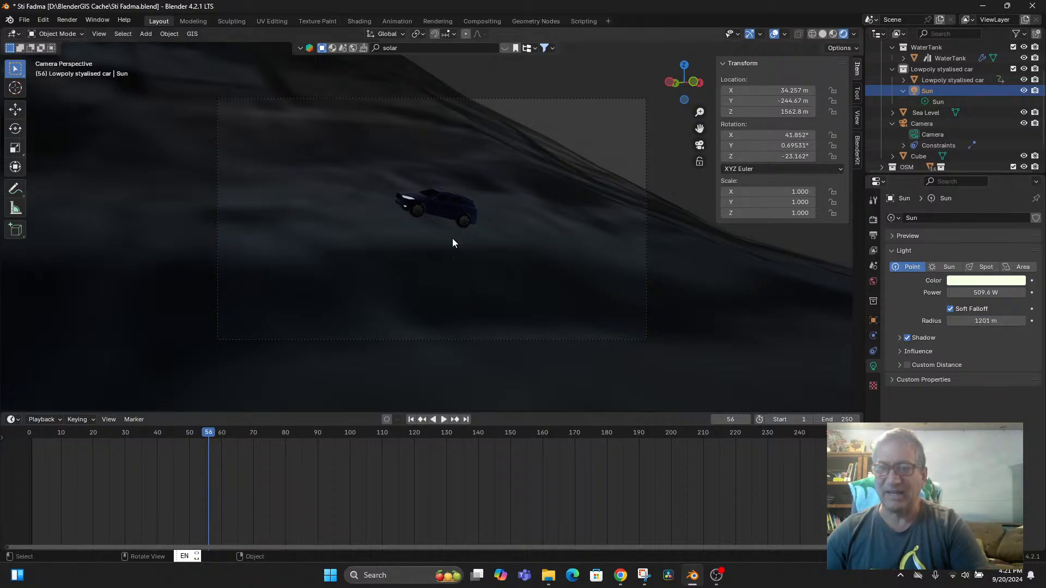
Step: Render a test image of the car under the Point light, and close the result
{"action": "left_click", "coordinate": [70, 24]}
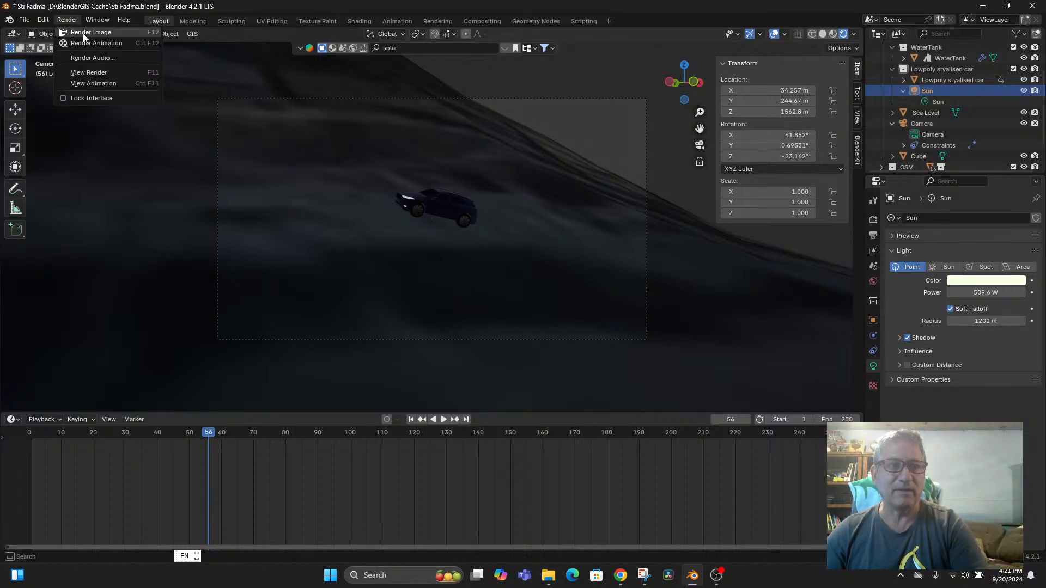
{"action": "left_click", "coordinate": [82, 34]}
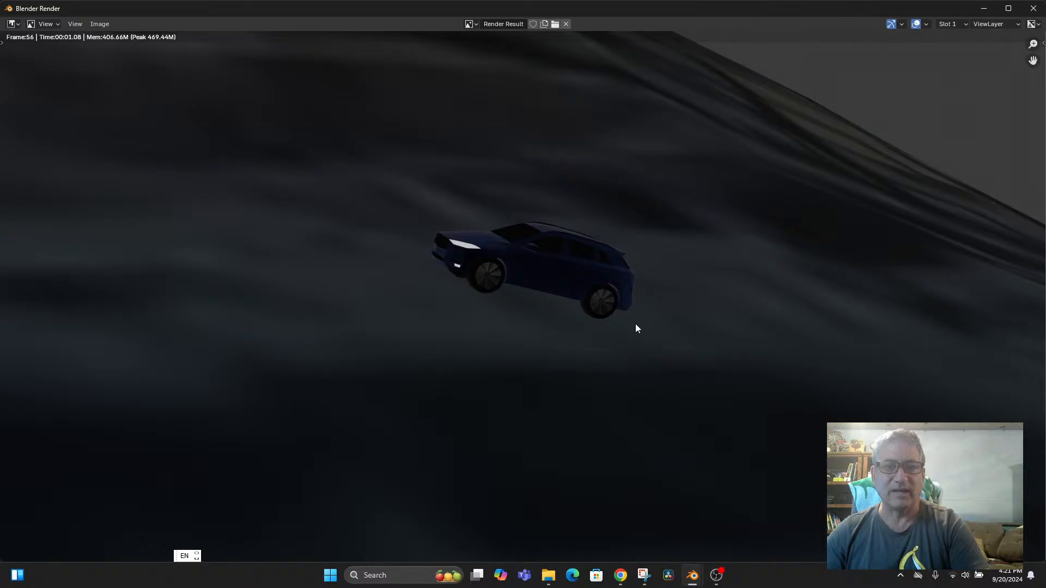
{"action": "left_click", "coordinate": [1033, 8]}
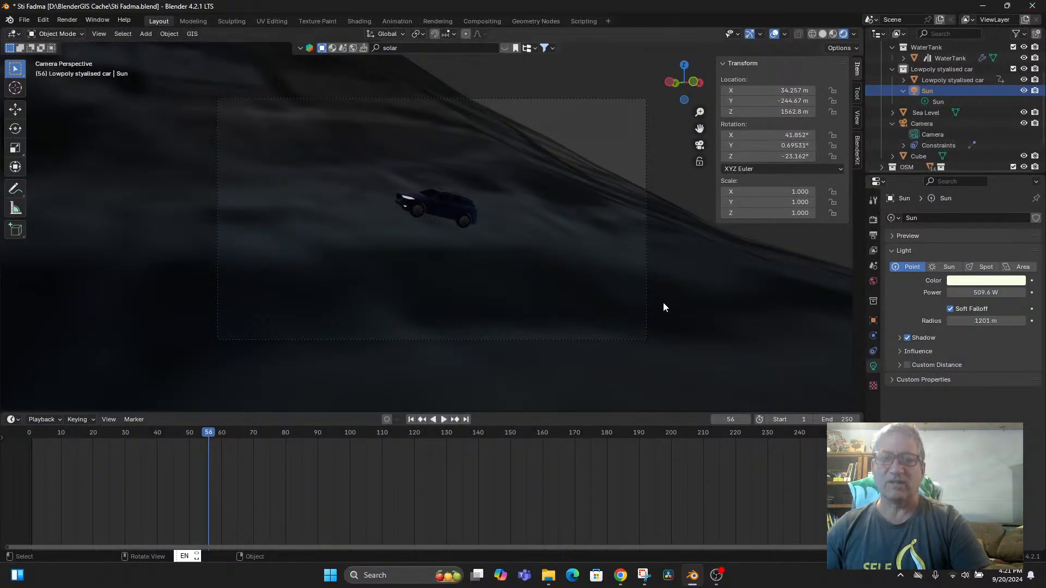
Step: Move the Point light down near the car, to about X -41.7 m, Y -60.9 m, Z 1448.1 m
{"action": "middle_click_drag", "start_coordinate": [662, 302], "coordinate": [487, 349]}
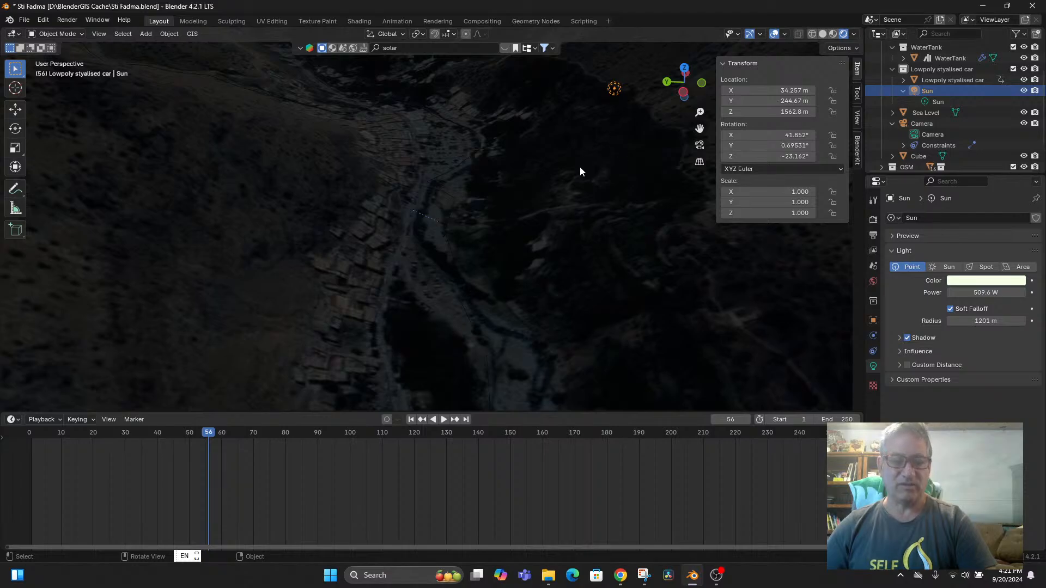
{"action": "key", "text": "g"}
{"action": "left_click", "coordinate": [377, 319]}
{"action": "middle_click_drag", "start_coordinate": [377, 319], "coordinate": [443, 321]}
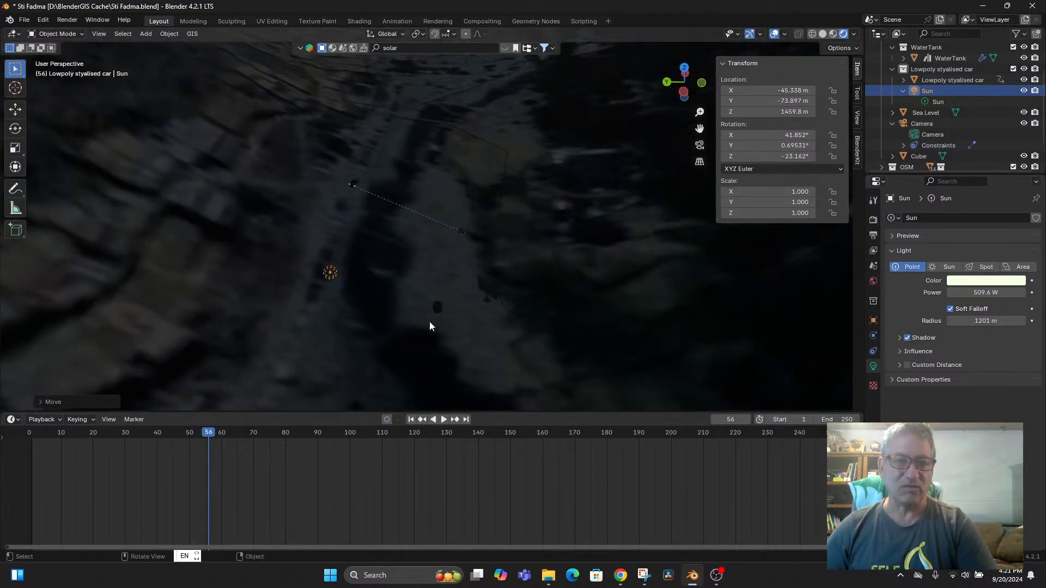
{"action": "key", "text": "g"}
{"action": "left_click", "coordinate": [410, 148]}
{"action": "middle_click_drag", "start_coordinate": [410, 148], "coordinate": [452, 248]}
{"action": "key", "text": "g"}
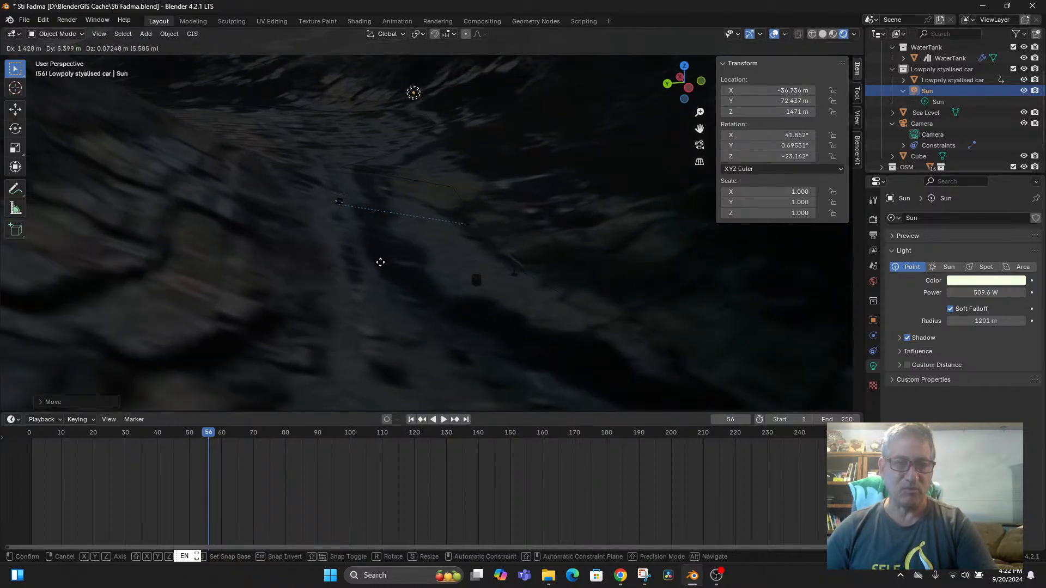
{"action": "left_click", "coordinate": [343, 264]}
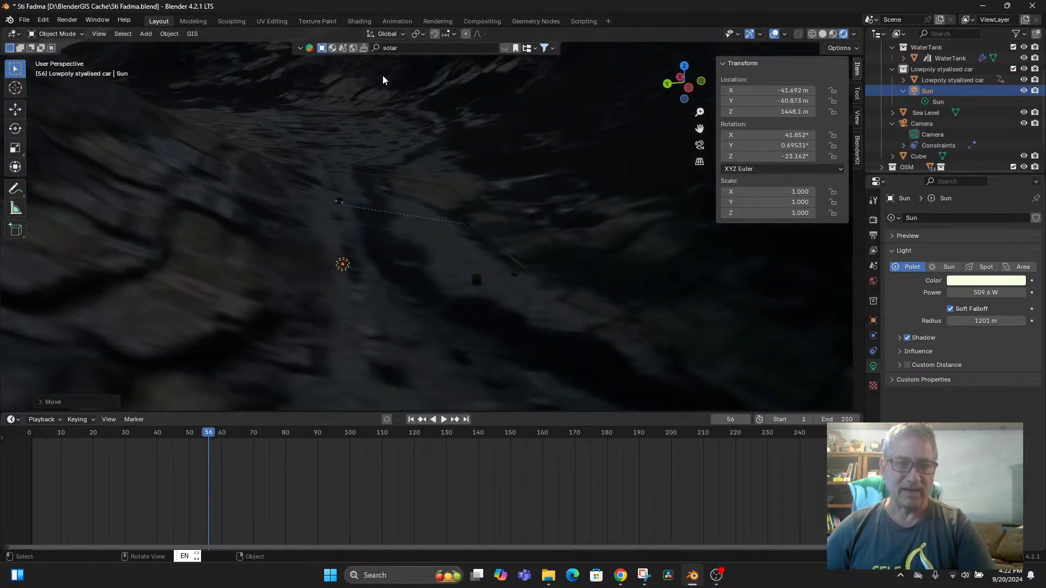
Step: Reposition the Point light directly over the car in top view, at about X 15.7 m, Y -66.3 m, Z 1448.1 m
{"action": "left_click", "coordinate": [490, 200]}
{"action": "key", "text": "KP_7"}
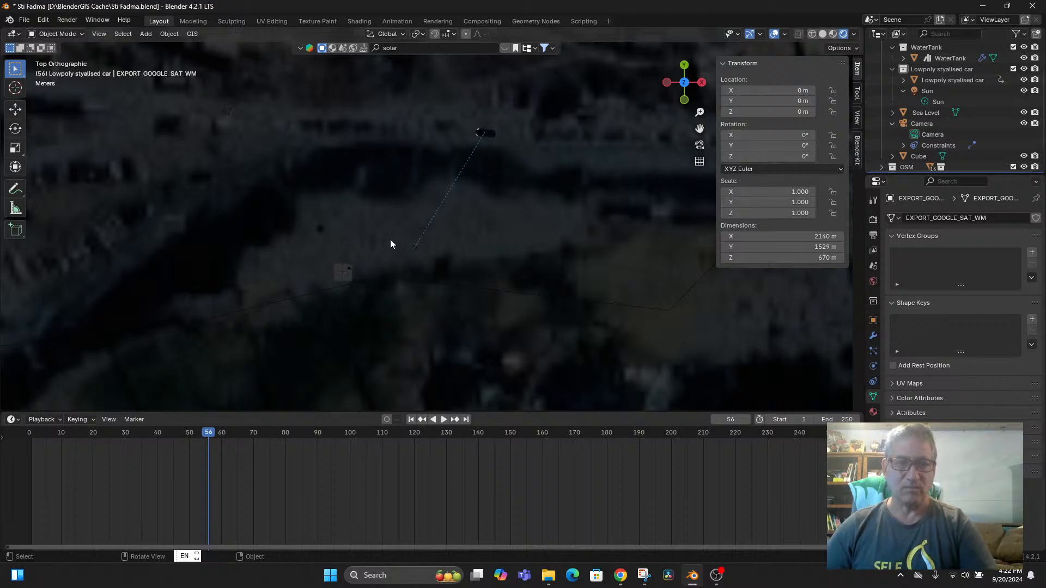
{"action": "left_click", "coordinate": [937, 92]}
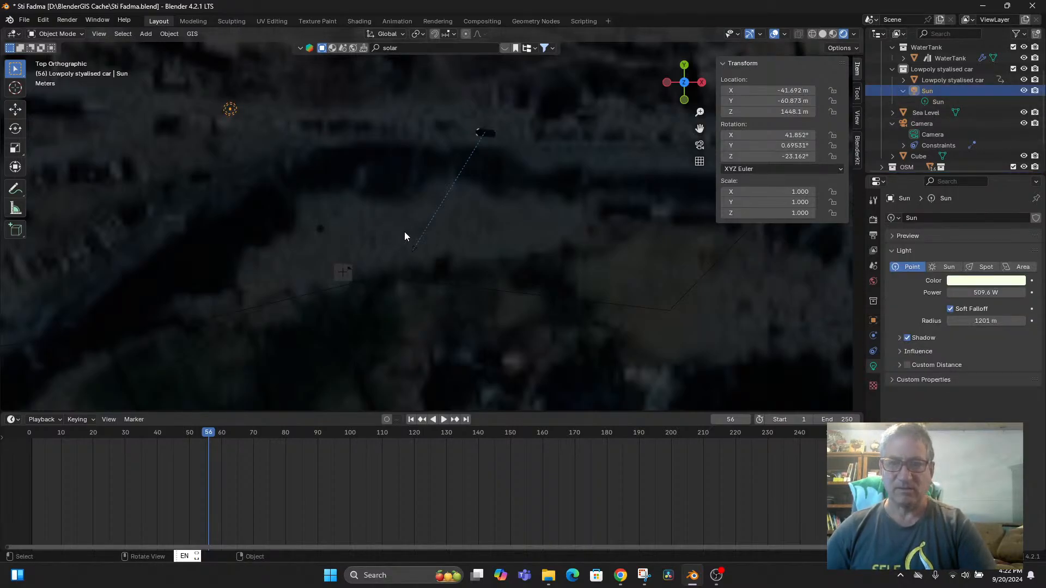
{"action": "key", "text": "g"}
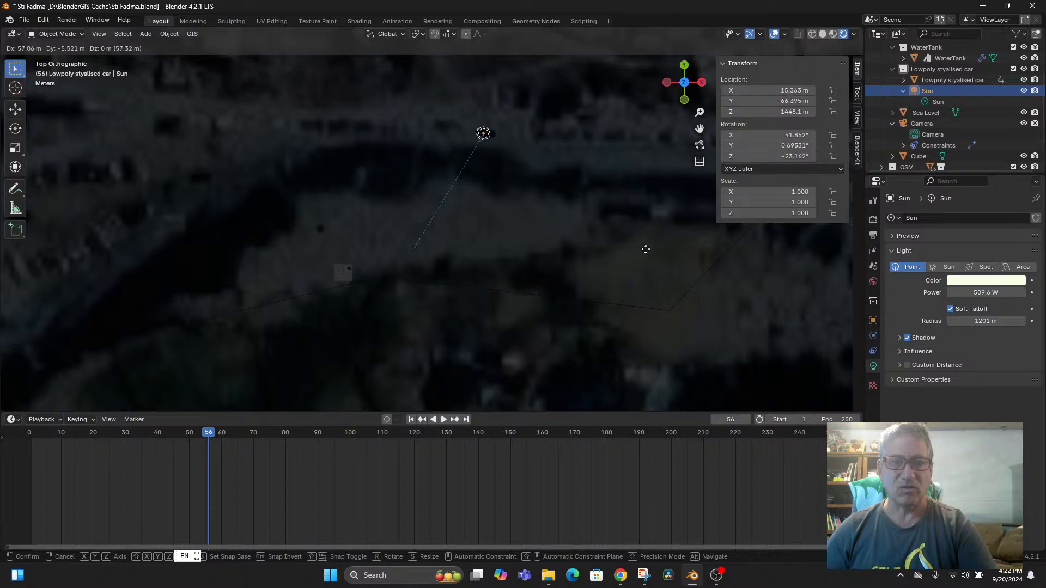
{"action": "left_click", "coordinate": [641, 251]}
Step: Set the Point light's power to 525.8 W and turn off its soft falloff
{"action": "middle_click_drag", "start_coordinate": [633, 254], "coordinate": [449, 265]}
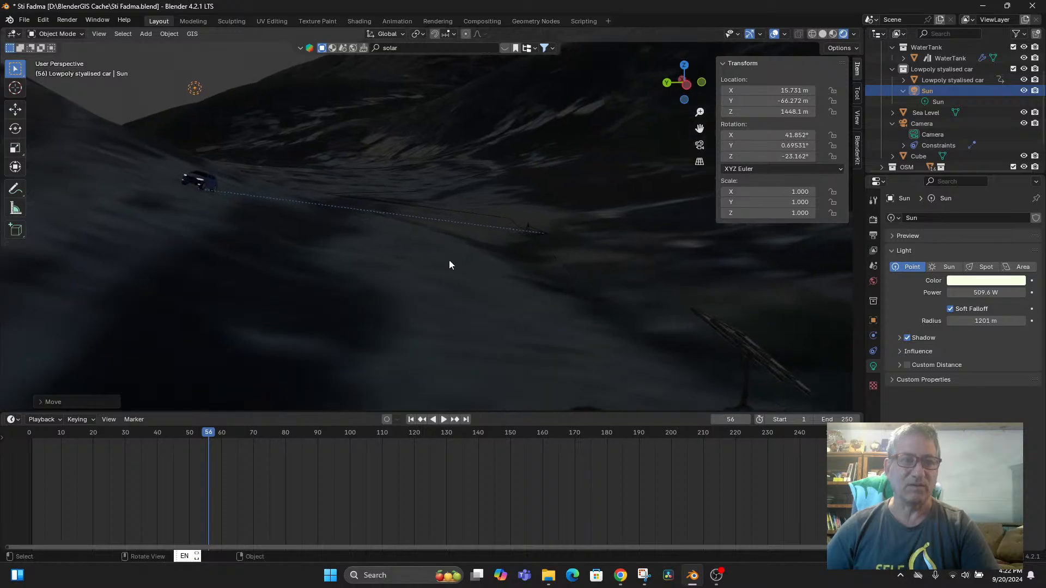
{"action": "middle_click_drag", "start_coordinate": [364, 269], "coordinate": [647, 298]}
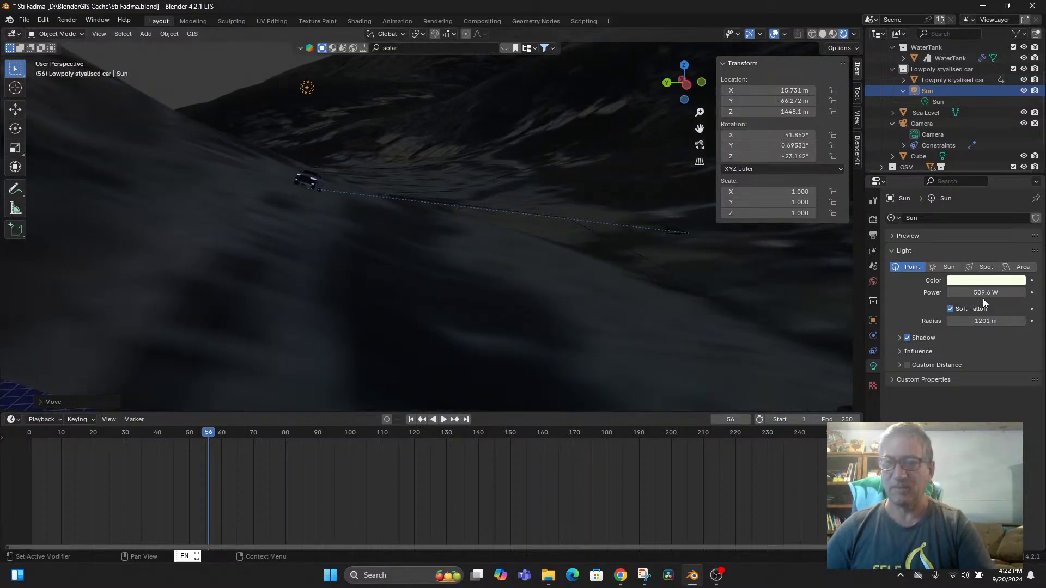
{"action": "left_click_drag", "start_coordinate": [983, 297], "coordinate": [985, 293]}
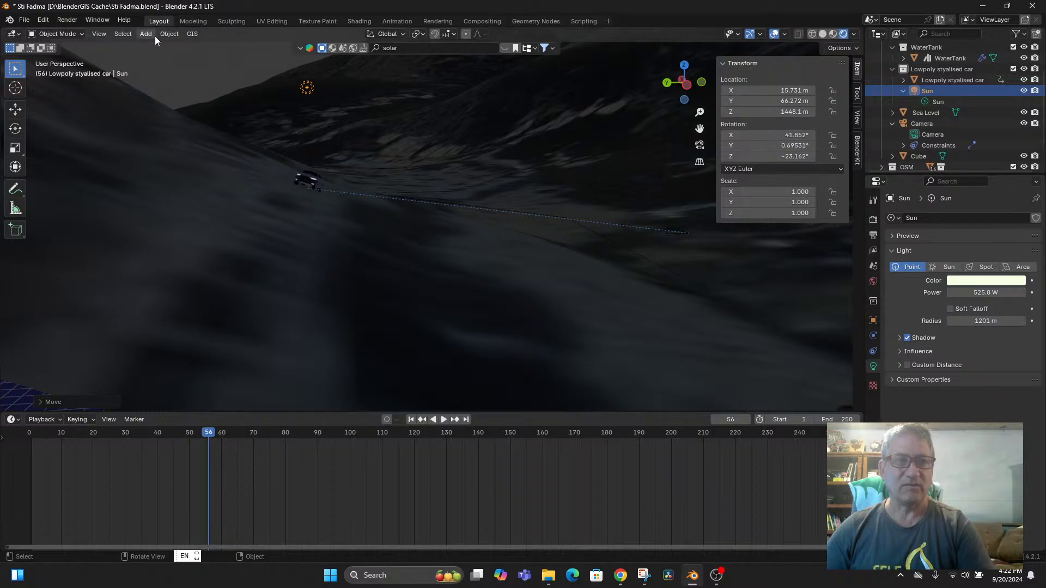
Step: Render a test image of the car under the 525.8 W Point light, and close the result
{"action": "left_click", "coordinate": [63, 21]}
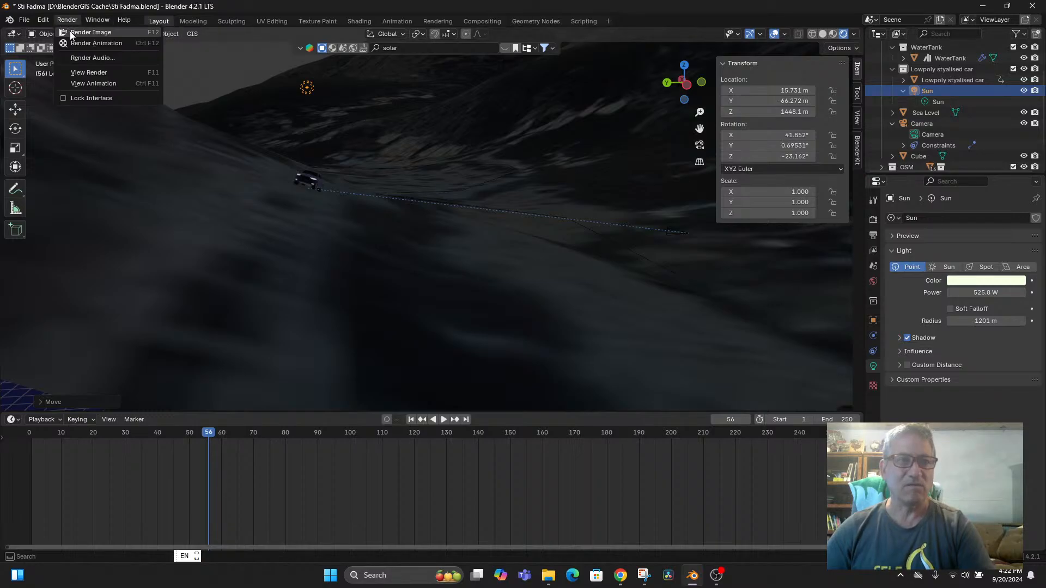
{"action": "left_click", "coordinate": [70, 31]}
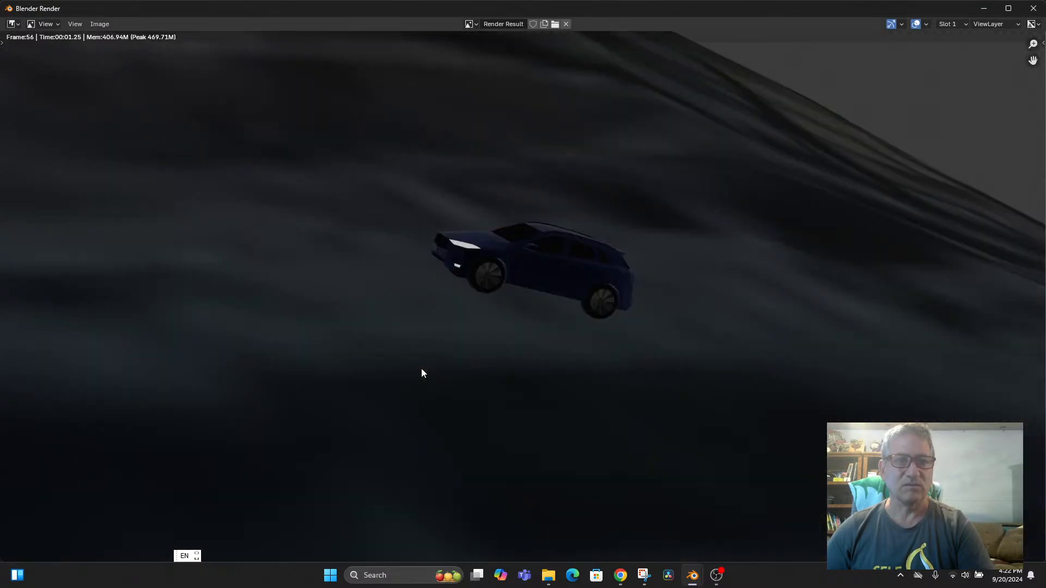
{"action": "left_click", "coordinate": [1033, 8]}
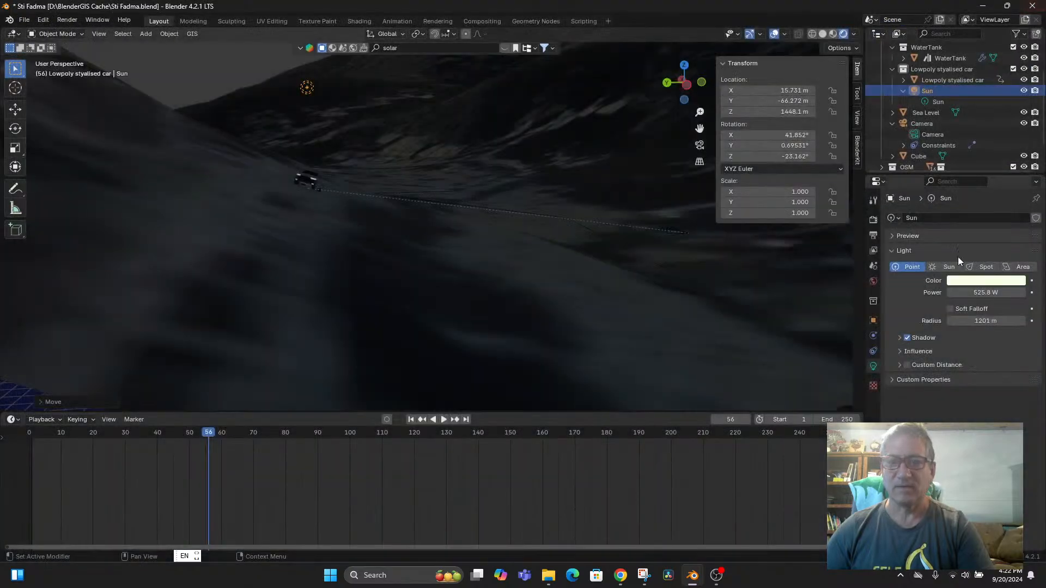
Step: Switch the light to Sun and move it to about X 15.1 m, Y -73.7 m, Z 1450.5 m
{"action": "left_click", "coordinate": [949, 267]}
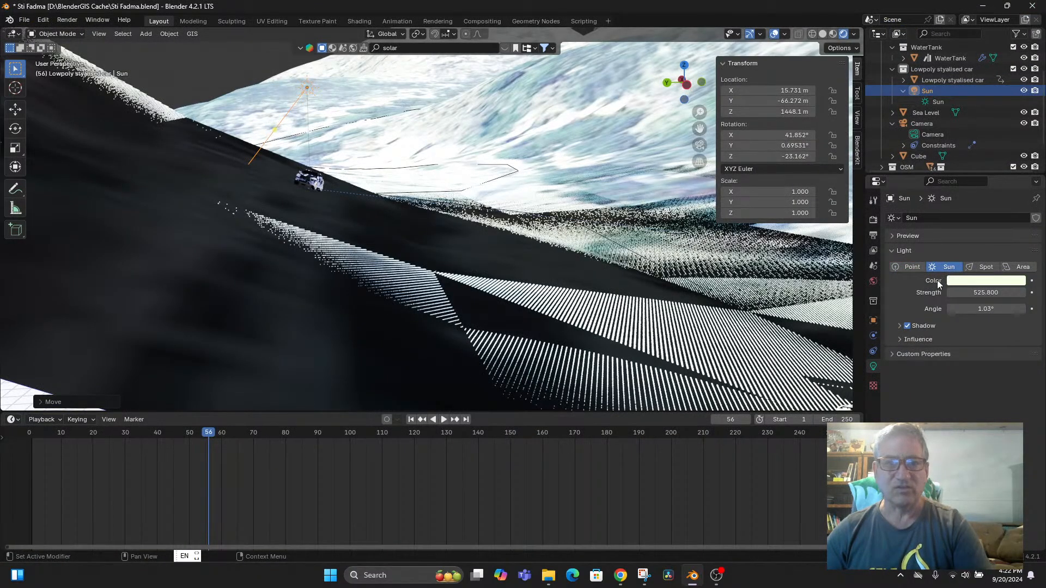
{"action": "left_click", "coordinate": [364, 171]}
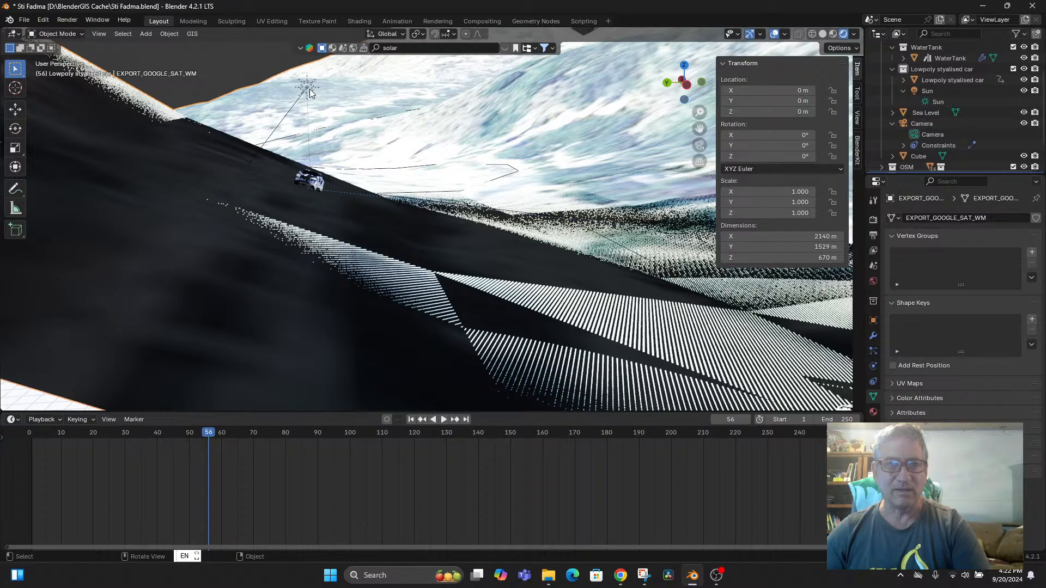
{"action": "left_click", "coordinate": [308, 88]}
{"action": "key", "text": "g"}
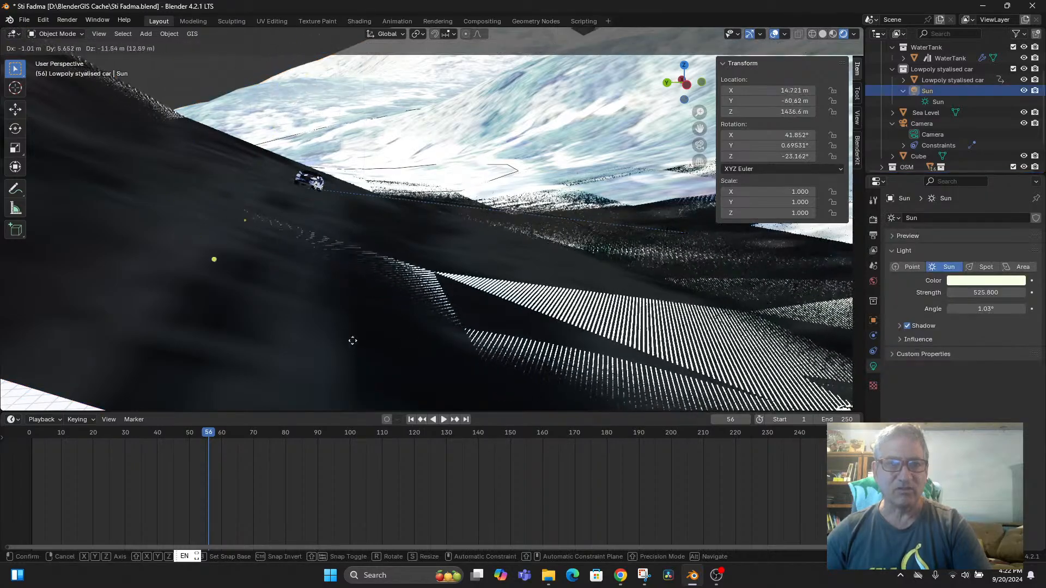
{"action": "left_click", "coordinate": [492, 176]}
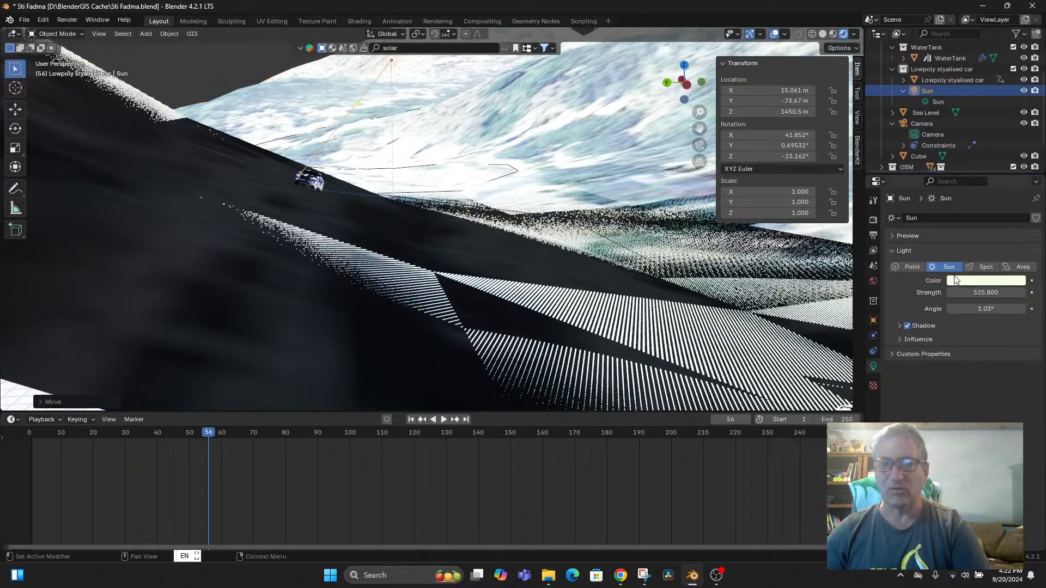
Step: Set the Sun light's strength to 10
{"action": "left_click_drag", "start_coordinate": [986, 293], "coordinate": [975, 293]}
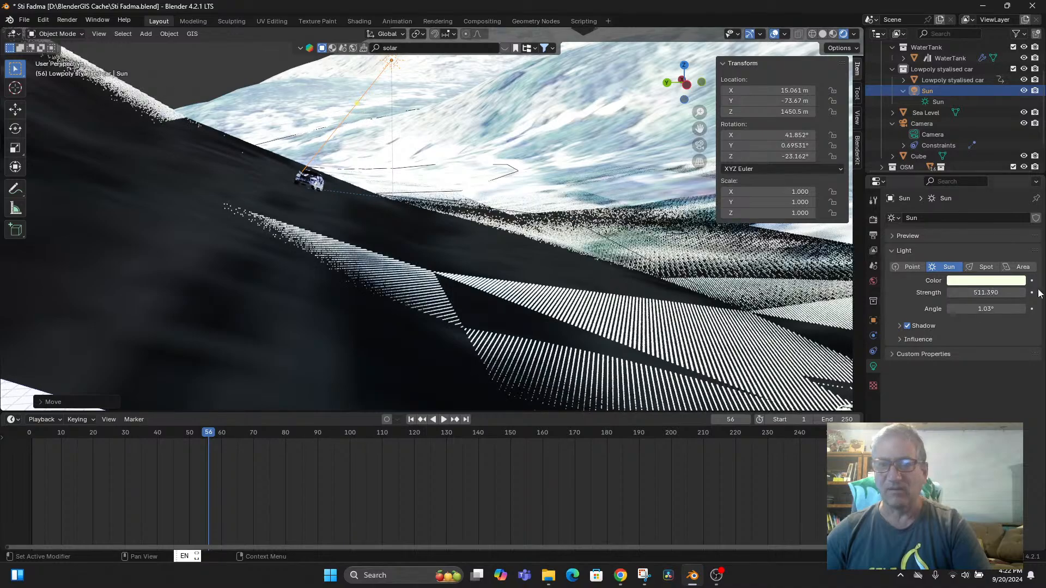
{"action": "double_click", "coordinate": [986, 293]}
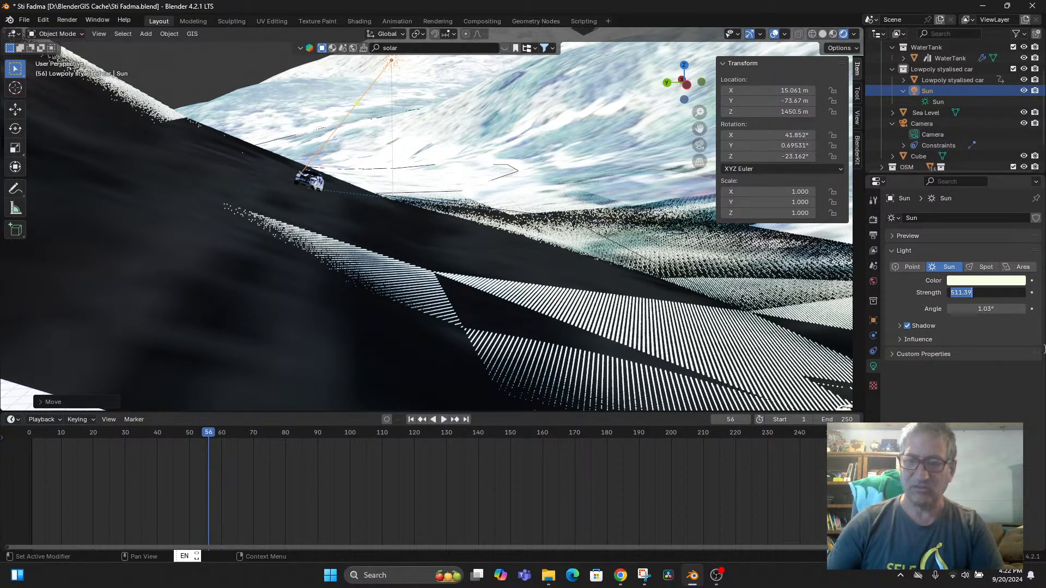
{"action": "type", "text": "10"}
{"action": "key", "text": "Return"}
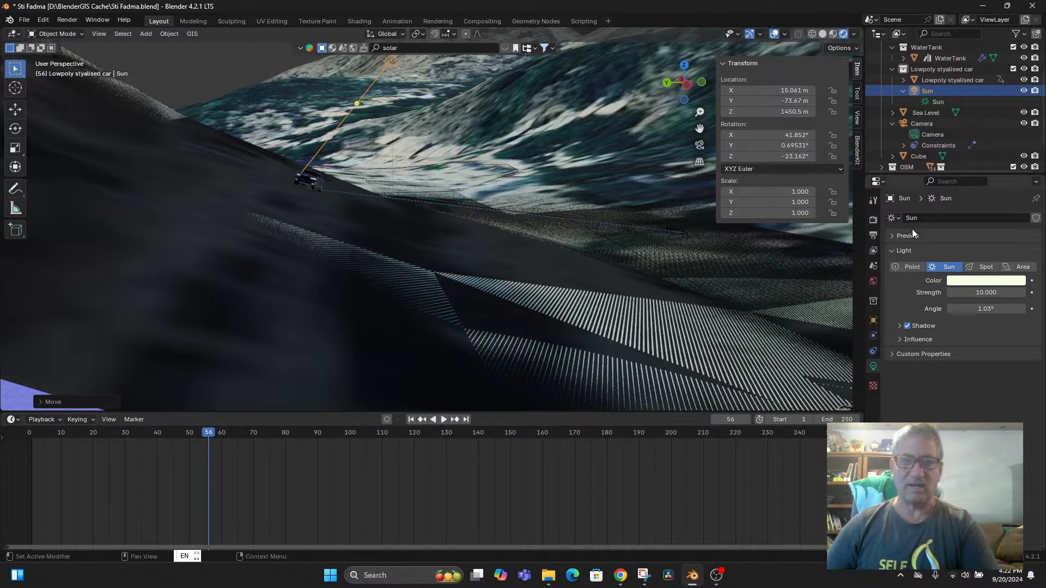
Step: Render a test image of the car under the Sun light at strength 10, and close the result
{"action": "middle_click_drag", "start_coordinate": [629, 247], "coordinate": [501, 211]}
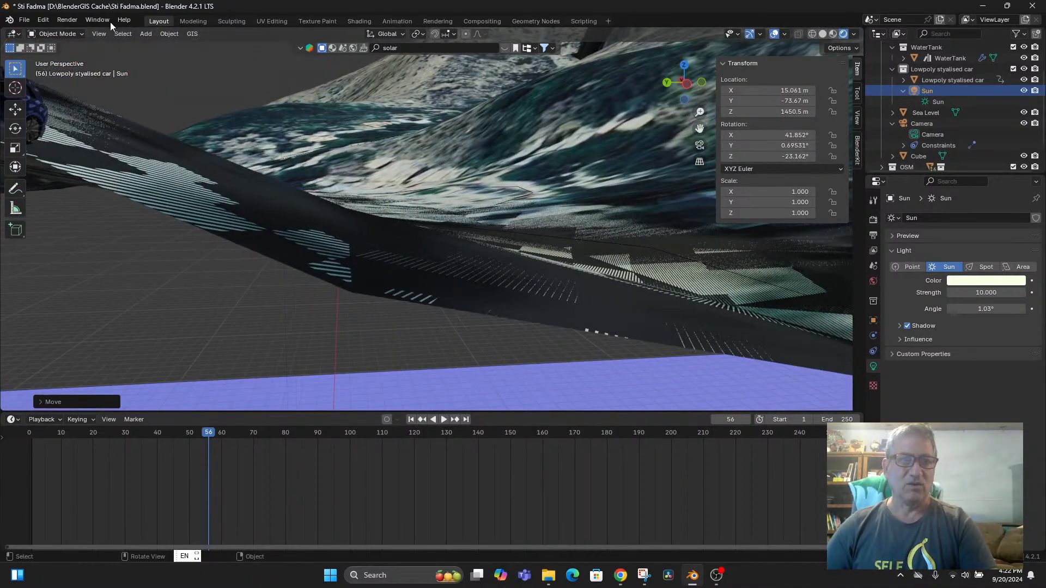
{"action": "left_click", "coordinate": [67, 20]}
{"action": "left_click", "coordinate": [79, 35]}
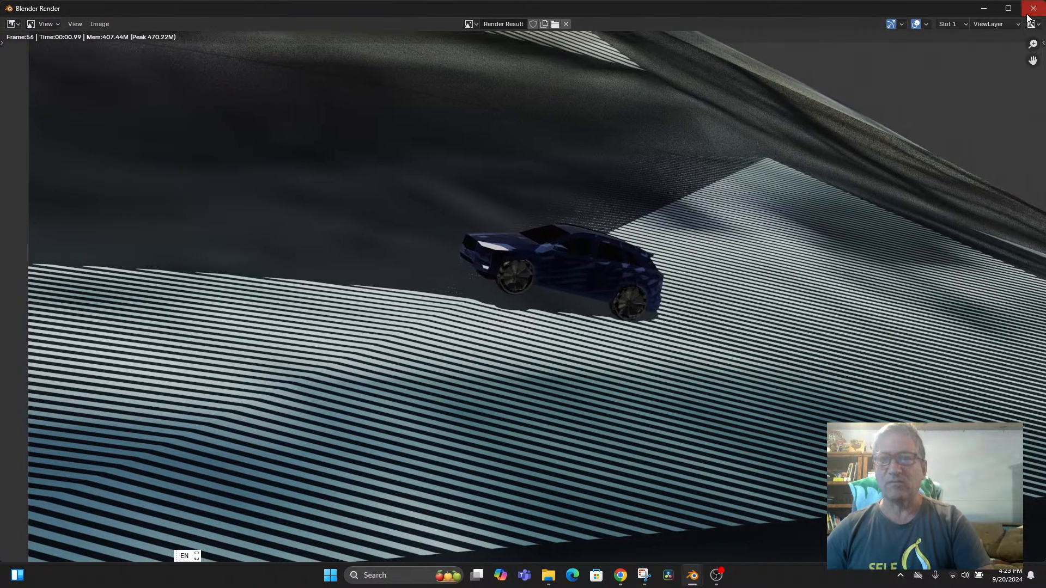
{"action": "left_click", "coordinate": [1029, 11]}
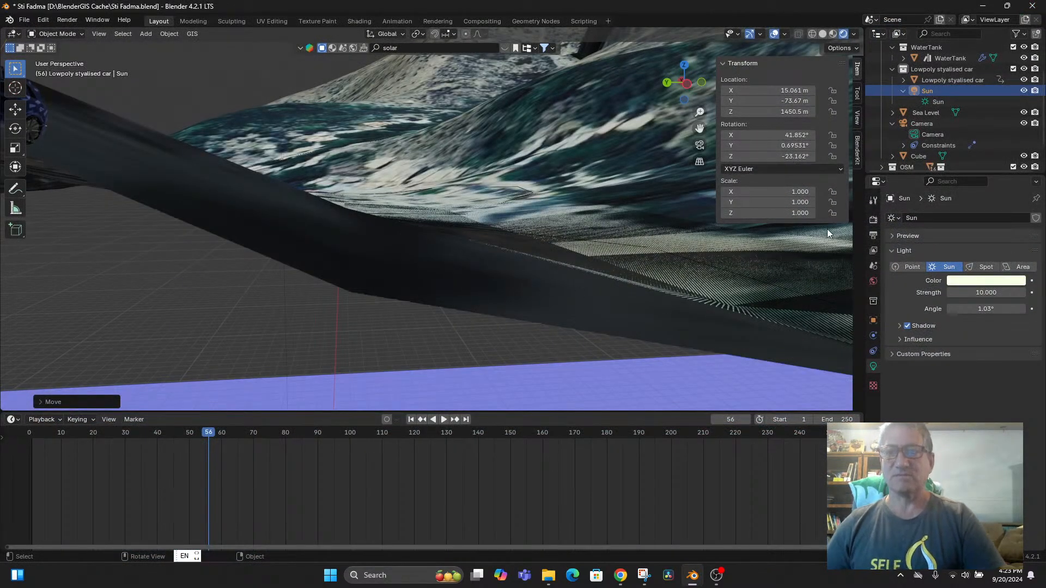
Step: Set the viewport's clip start to 4.2 m and clip end to 10000 m
{"action": "left_click", "coordinate": [858, 94]}
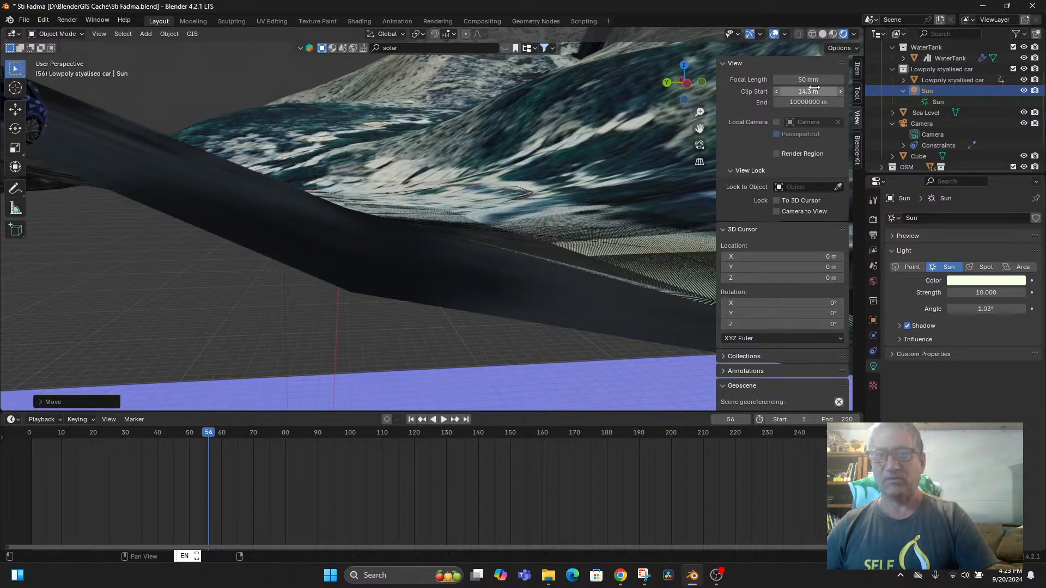
{"action": "mouse_move", "coordinate": [808, 90]}
{"action": "left_mouse_down"}
{"action": "mouse_move", "coordinate": [765, 92]}
{"action": "mouse_move", "coordinate": [813, 94]}
{"action": "mouse_move", "coordinate": [806, 102]}
{"action": "left_mouse_up"}
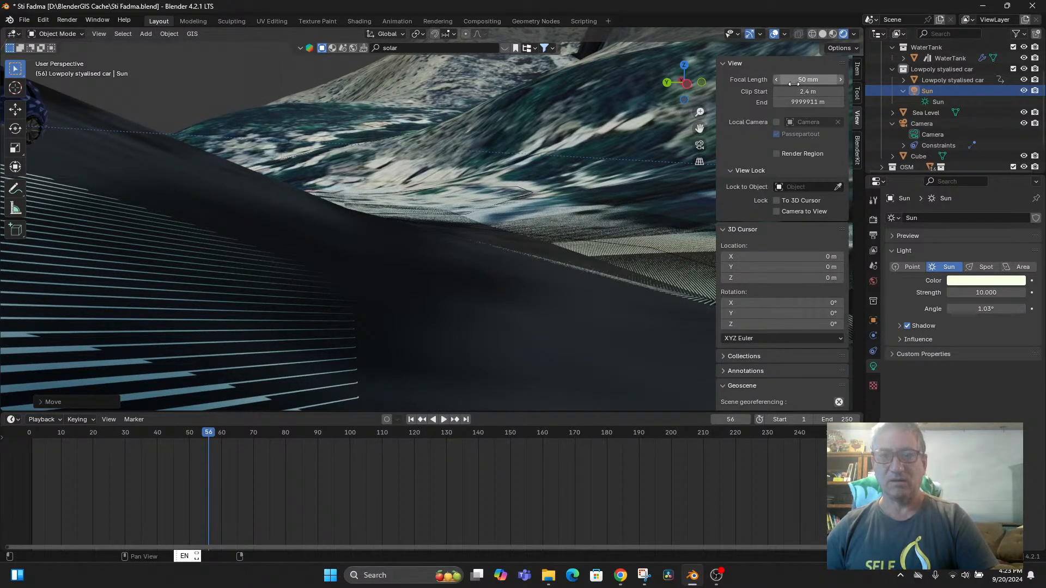
{"action": "left_click", "coordinate": [806, 102]}
{"action": "type", "text": "10000"}
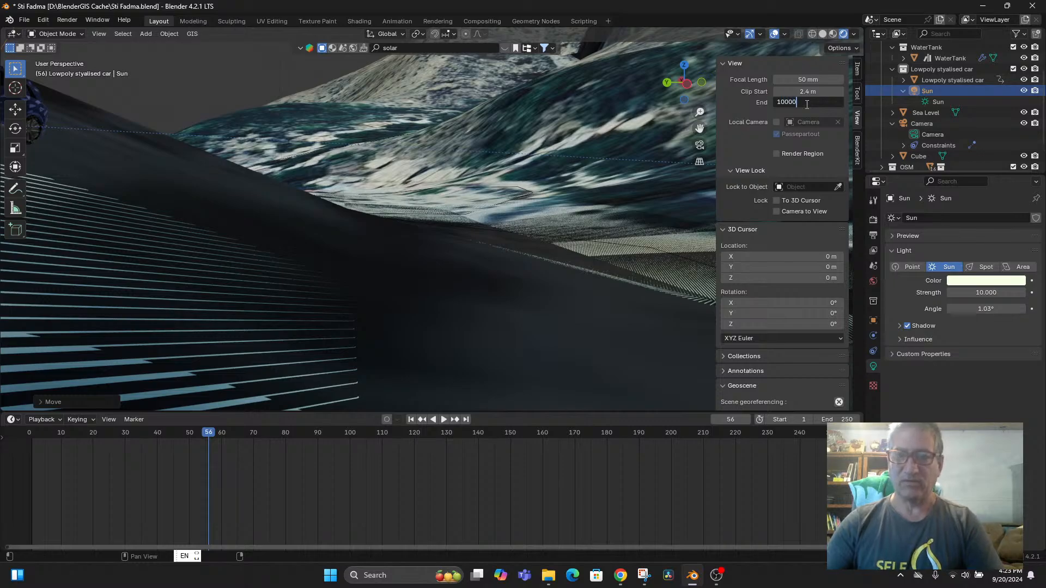
{"action": "key", "text": "Return"}
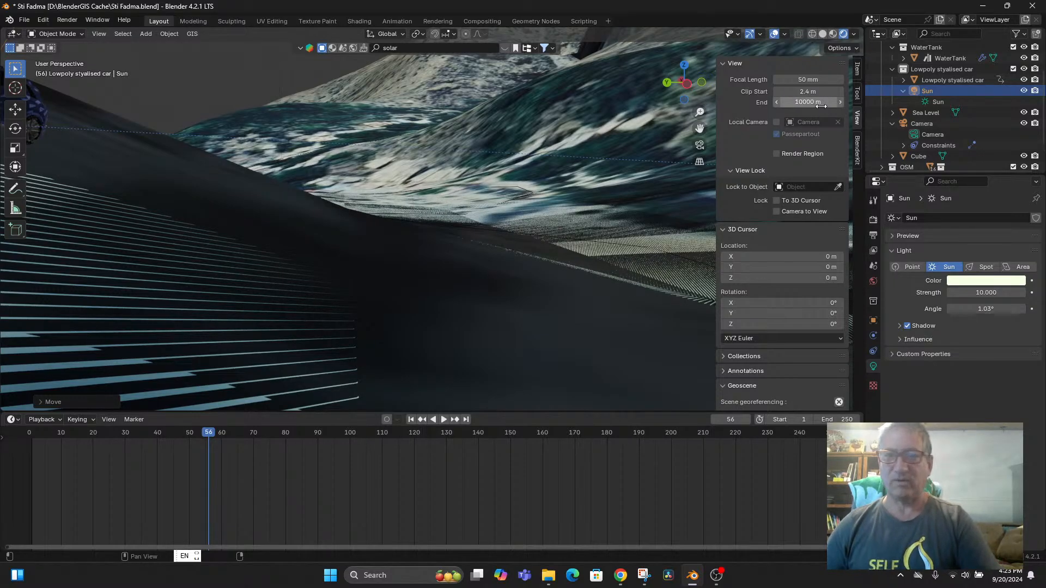
{"action": "left_click_drag", "start_coordinate": [806, 92], "coordinate": [839, 92]}
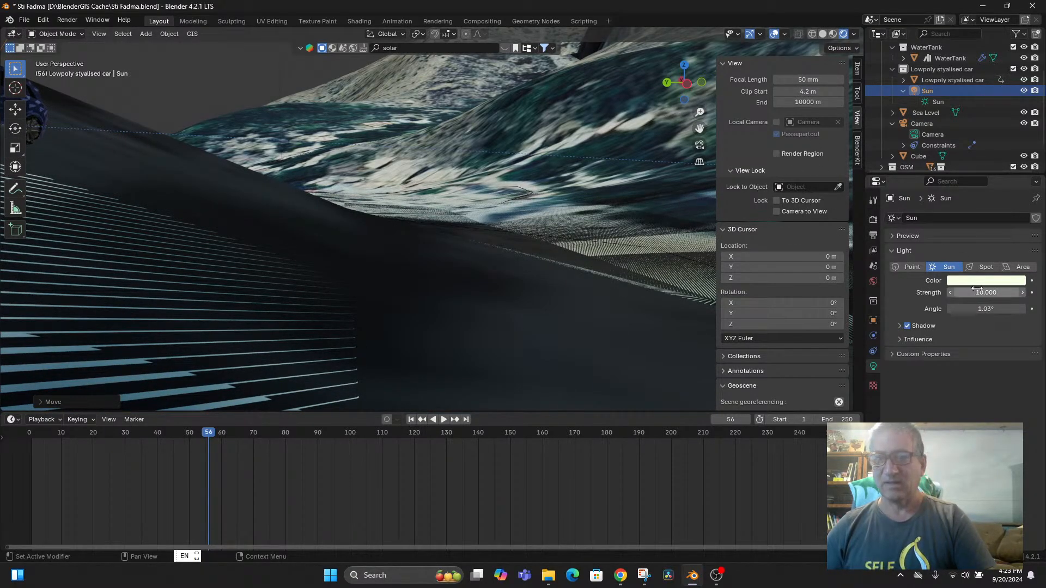
Step: Set the Sun light's strength to 9.78 and angle to 7.63°, and turn off its shadow
{"action": "mouse_move", "coordinate": [986, 293]}
{"action": "left_mouse_down"}
{"action": "mouse_move", "coordinate": [1018, 309]}
{"action": "mouse_move", "coordinate": [958, 308]}
{"action": "left_mouse_up"}
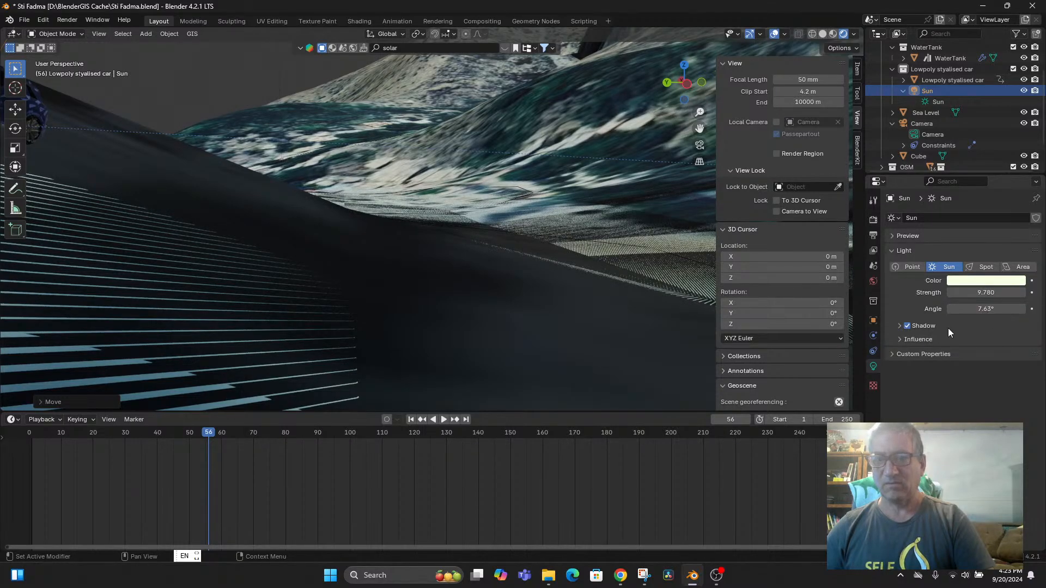
{"action": "left_click", "coordinate": [906, 326]}
{"action": "left_click", "coordinate": [906, 325]}
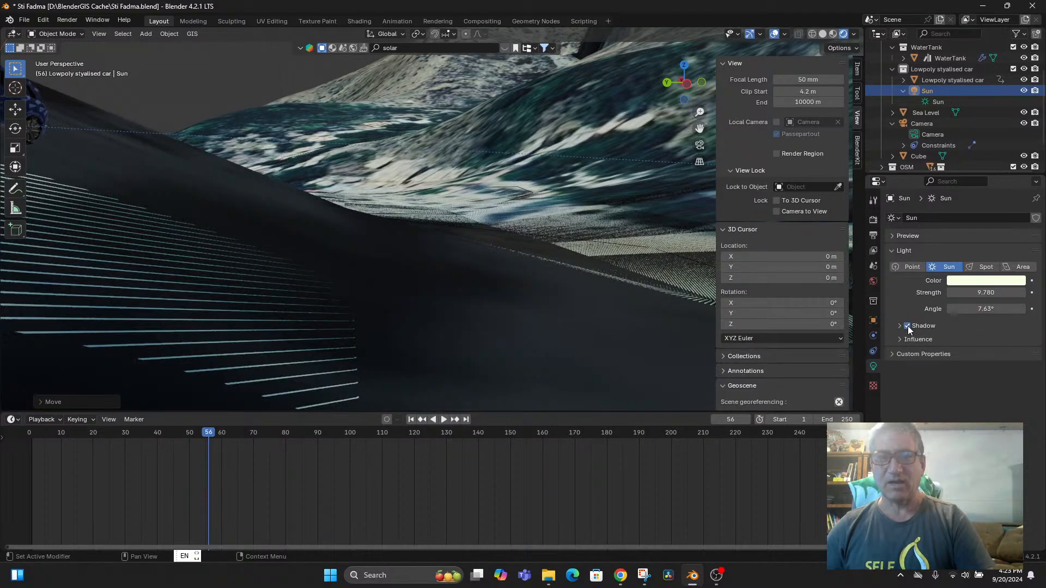
{"action": "left_click", "coordinate": [907, 326]}
{"action": "left_click", "coordinate": [906, 326]}
{"action": "left_click", "coordinate": [906, 326]}
{"action": "left_click", "coordinate": [899, 325]}
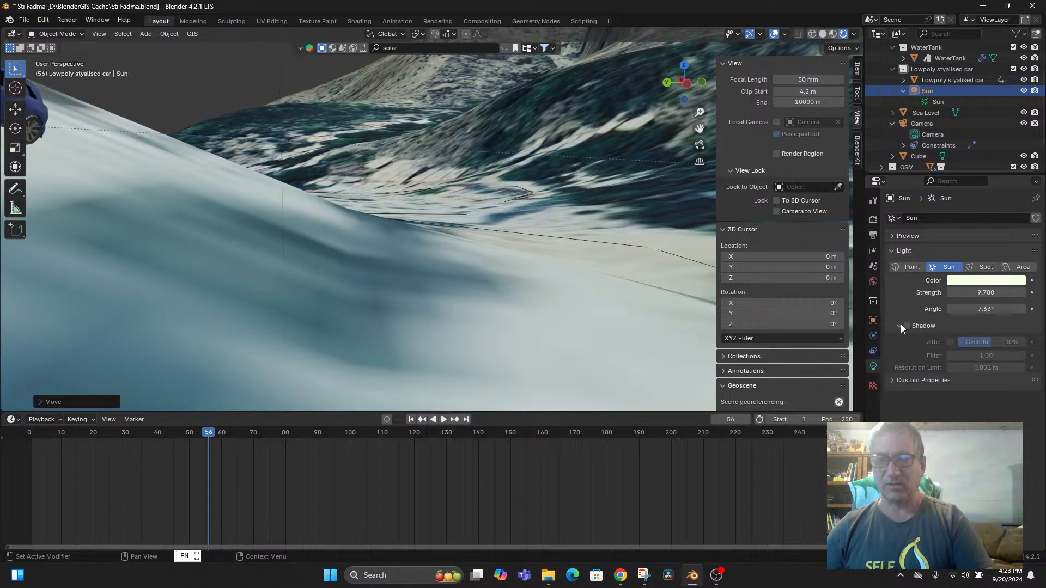
{"action": "left_click", "coordinate": [906, 326]}
{"action": "left_click", "coordinate": [906, 326]}
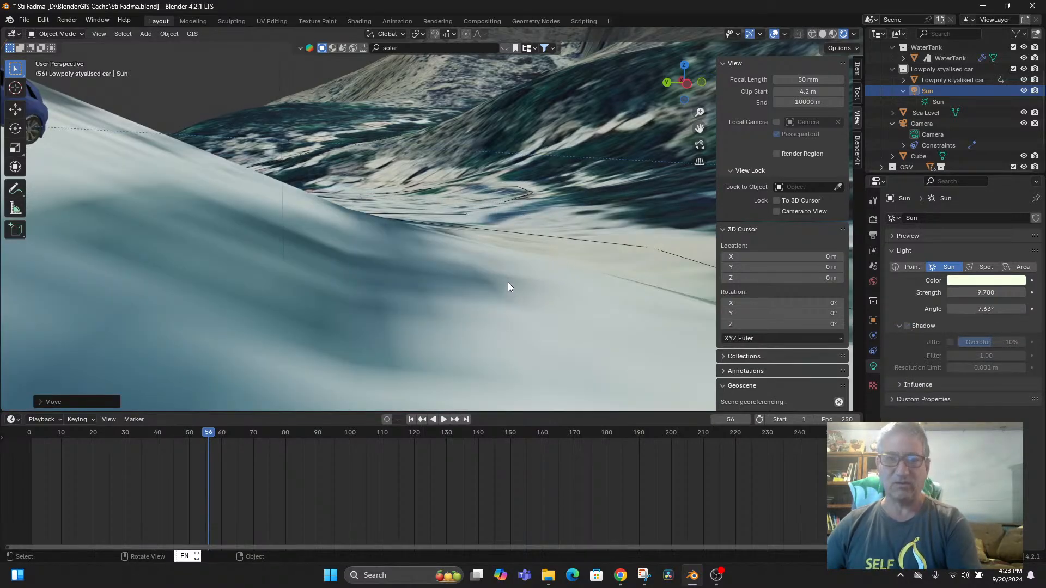
Step: Lower the Sun light's strength to 6.65 in camera view, then render a test image and close the result
{"action": "key", "text": "KP_0"}
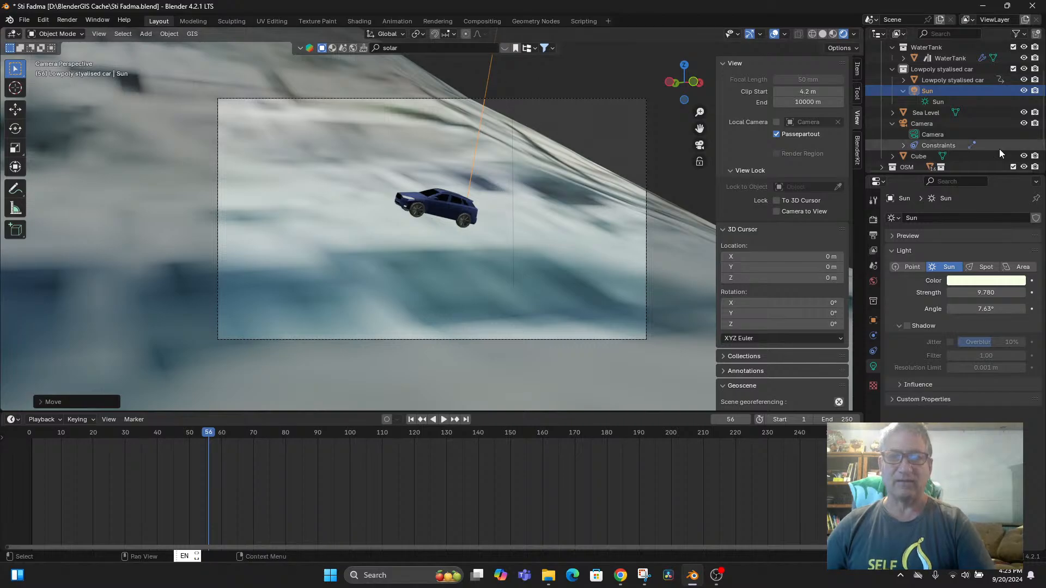
{"action": "left_click_drag", "start_coordinate": [987, 293], "coordinate": [964, 292]}
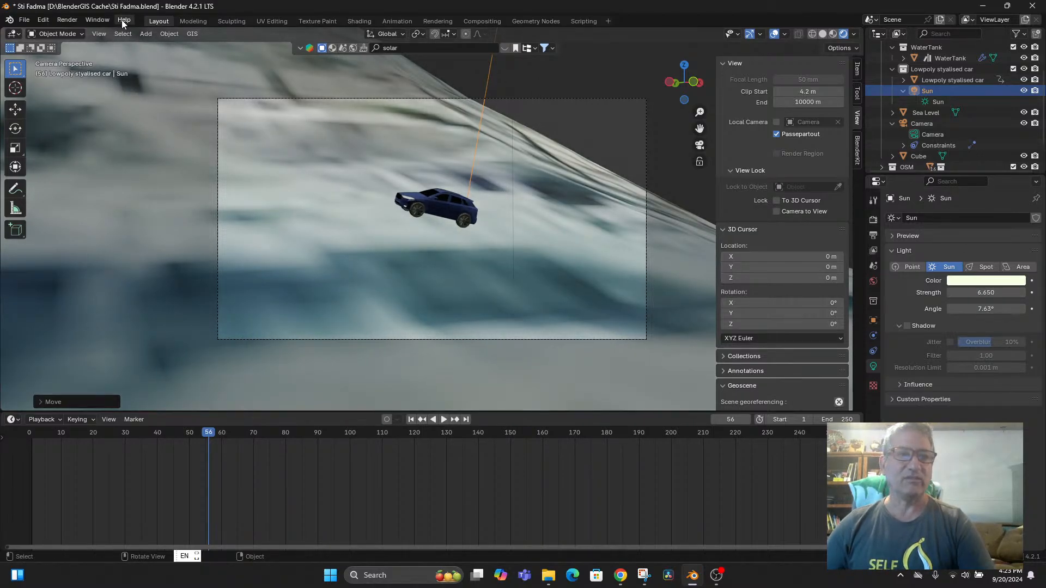
{"action": "left_click", "coordinate": [65, 19]}
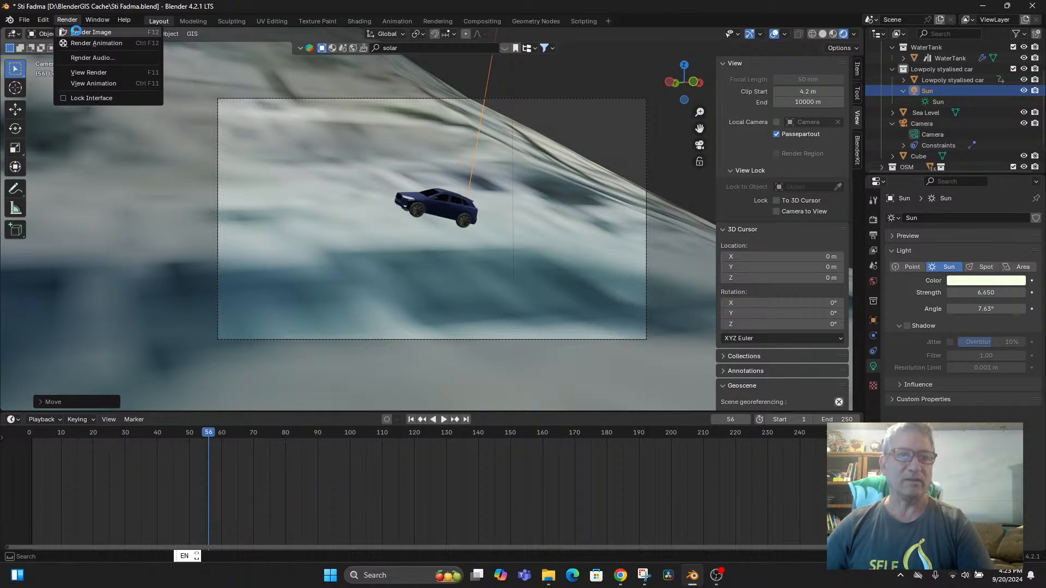
{"action": "left_click", "coordinate": [77, 34]}
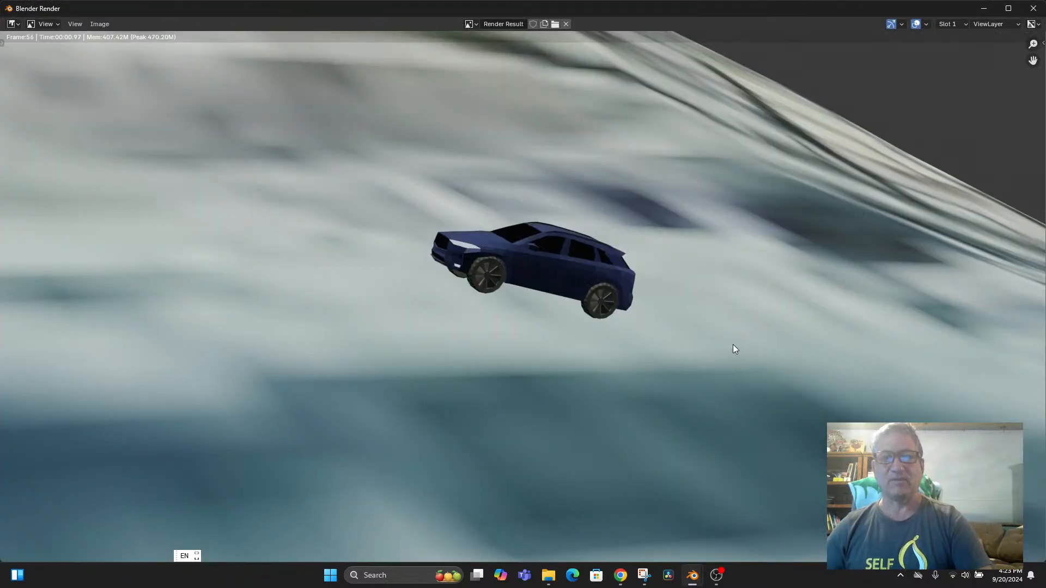
{"action": "left_click", "coordinate": [1033, 8]}
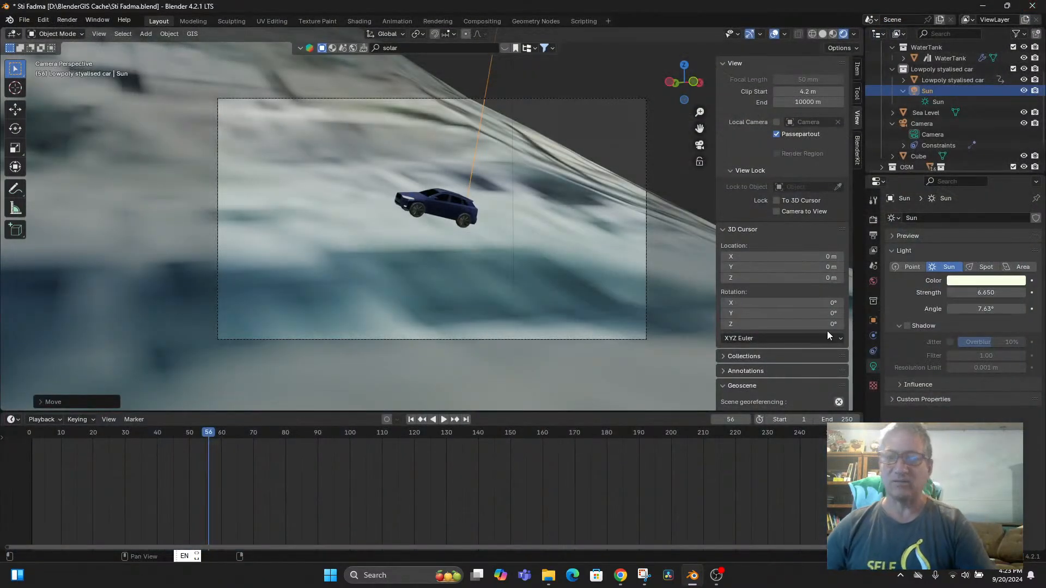
Step: Turn the Sun light's shadow on for comparison and switch it back off
{"action": "left_click", "coordinate": [906, 327]}
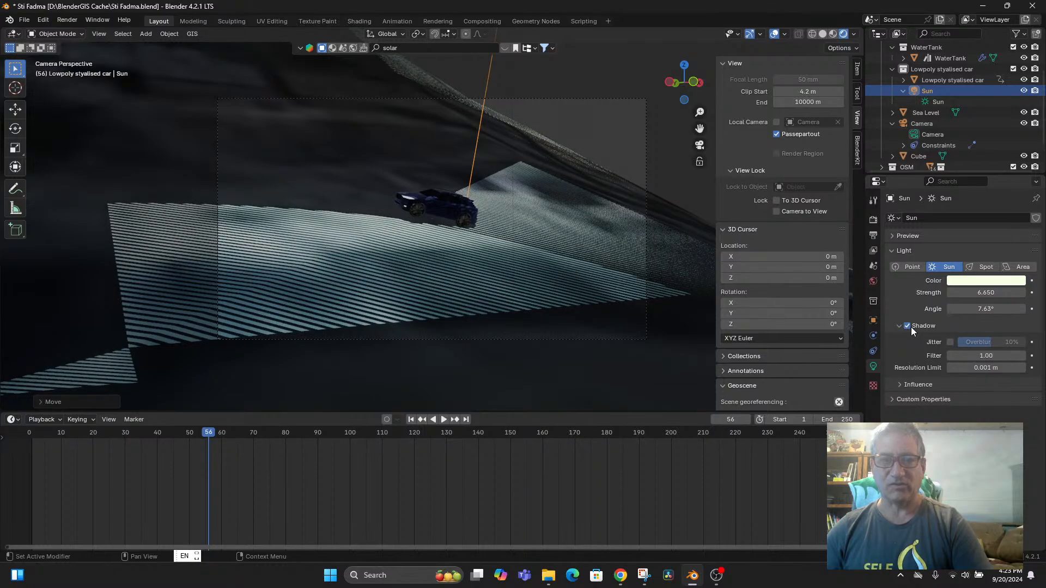
{"action": "left_click", "coordinate": [907, 327]}
{"action": "left_click", "coordinate": [898, 326]}
{"action": "left_click", "coordinate": [898, 326]}
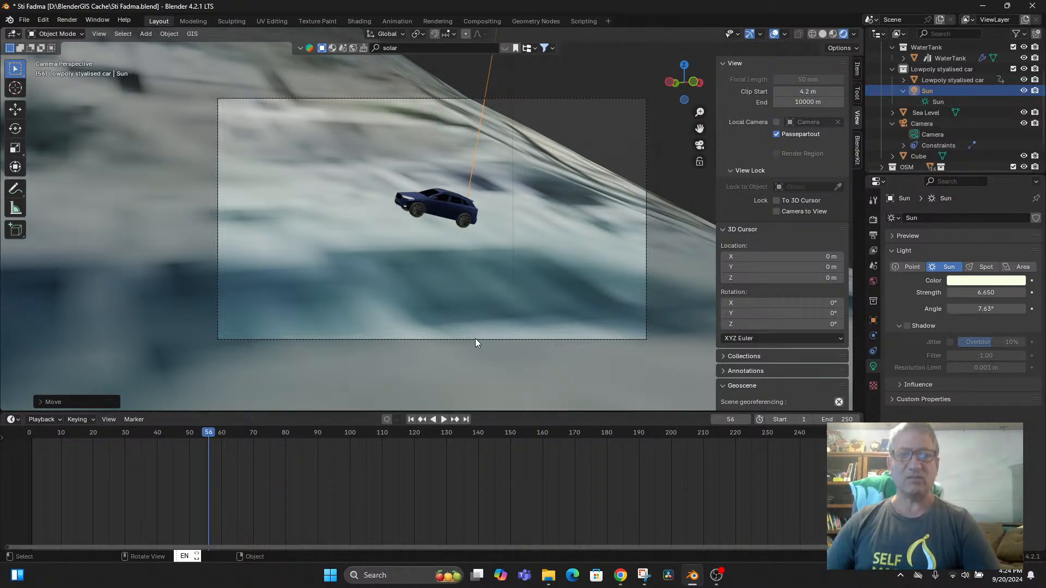
{"action": "middle_click_drag", "start_coordinate": [475, 342], "coordinate": [433, 359]}
{"action": "scroll", "coordinate": [434, 359], "scroll_direction": "up", "scroll_amount": 2}
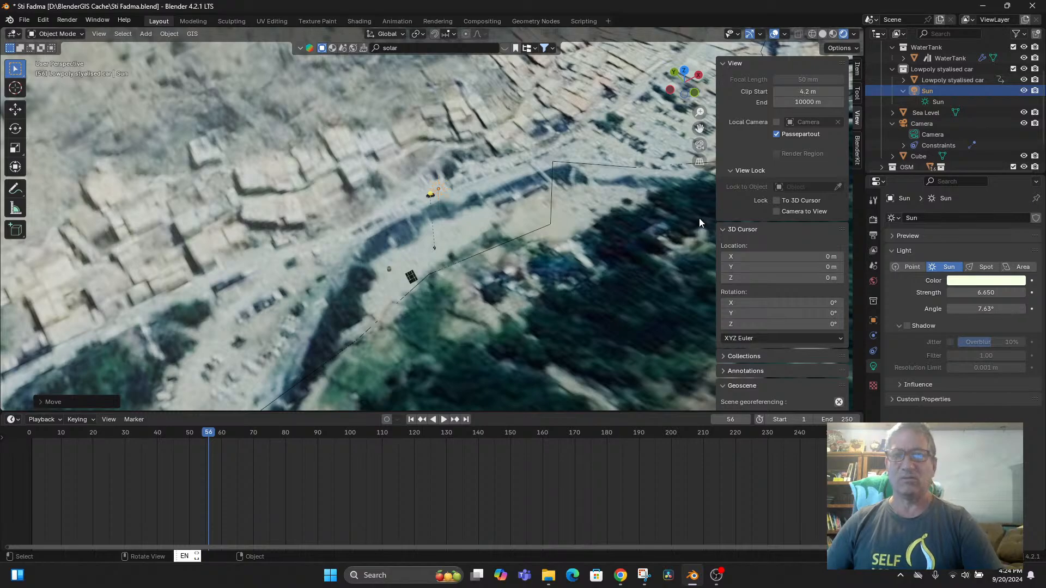